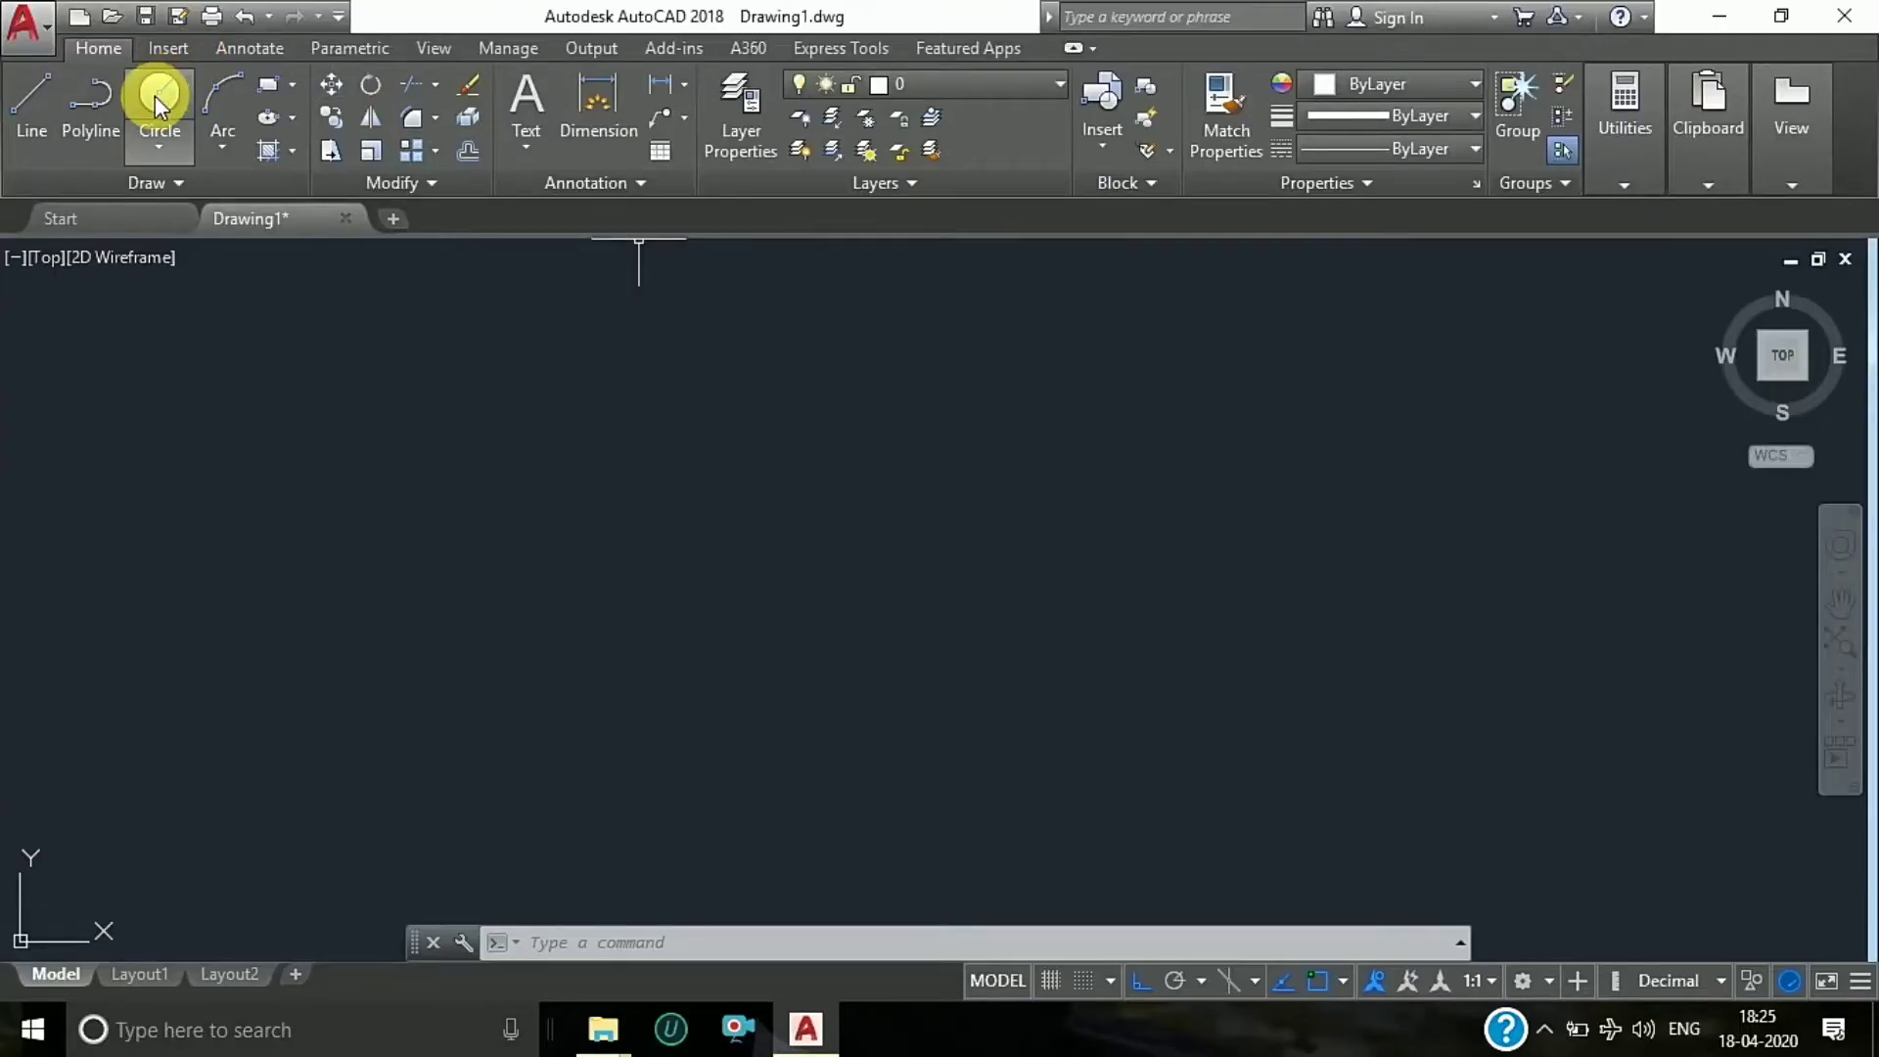
Step: Start the CIRCLE command from the Home tab in the blank Drawing1
click(154, 96)
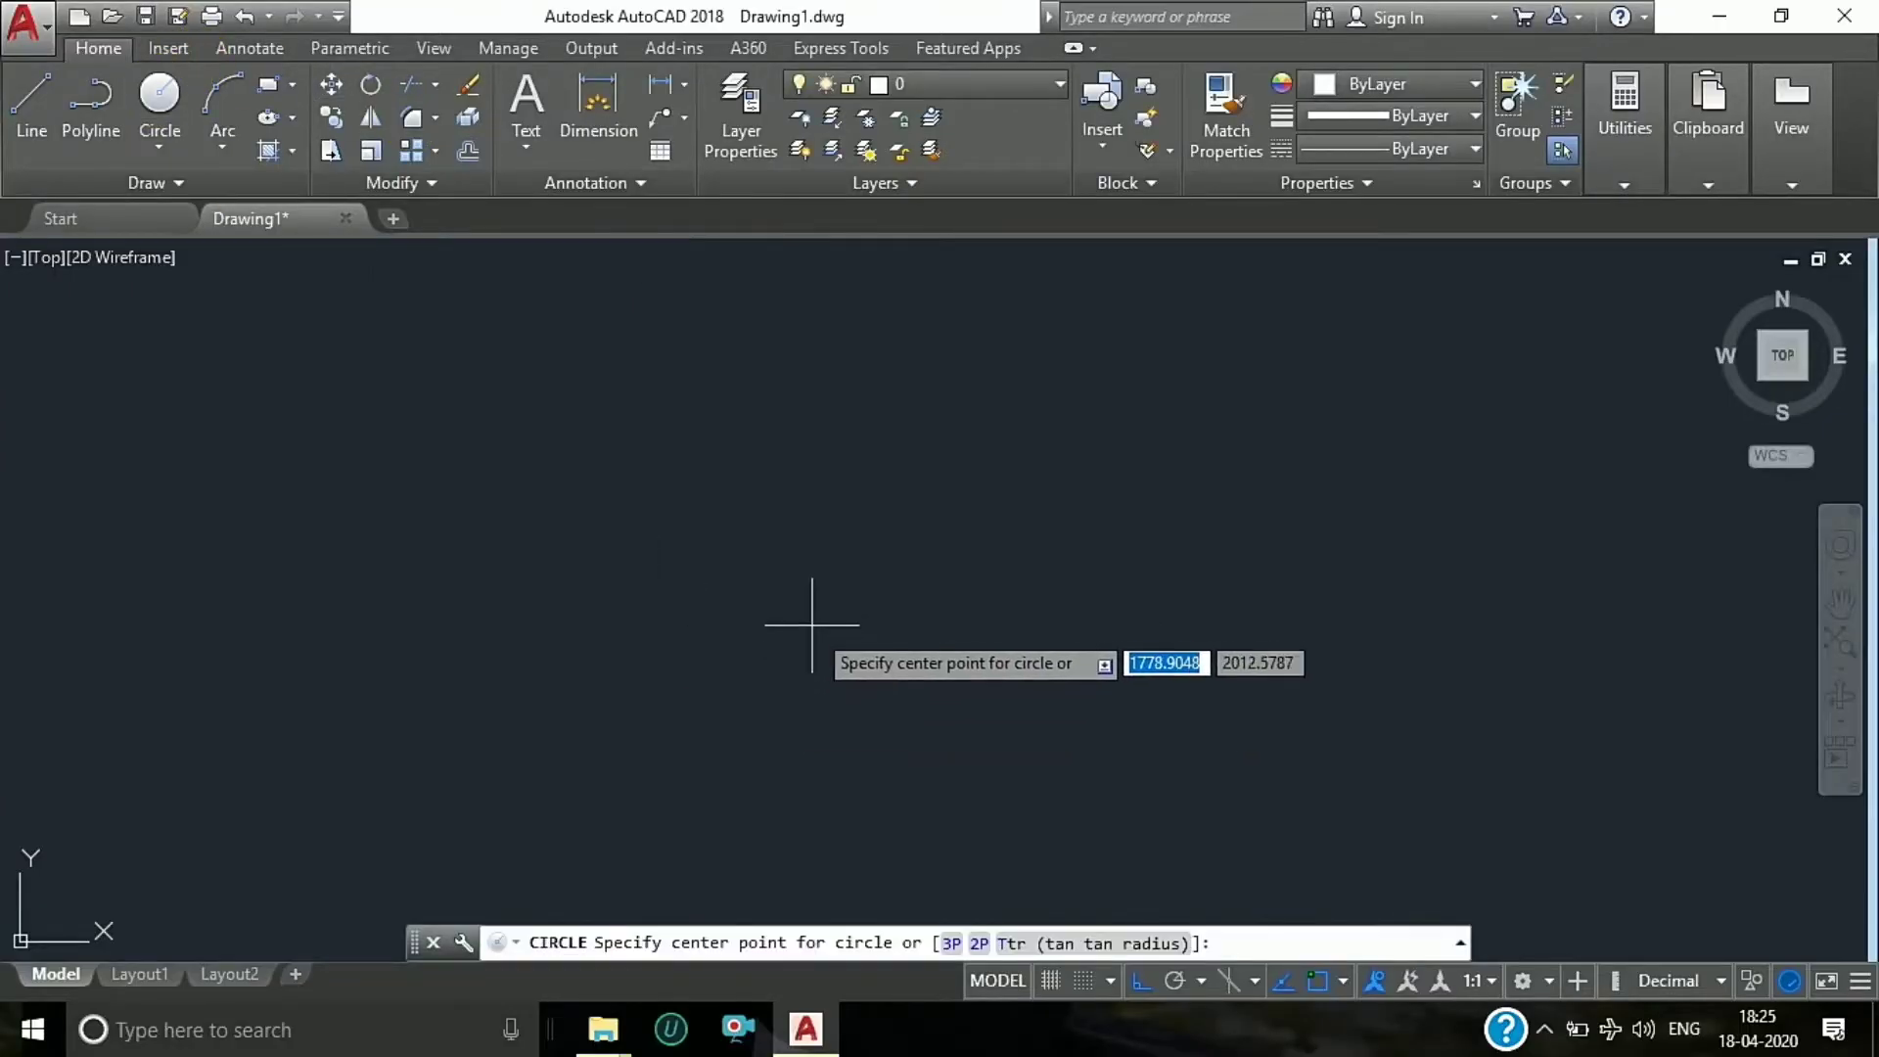
Step: Draw a circle of diameter 26 at the centre of the drawing
click(852, 575)
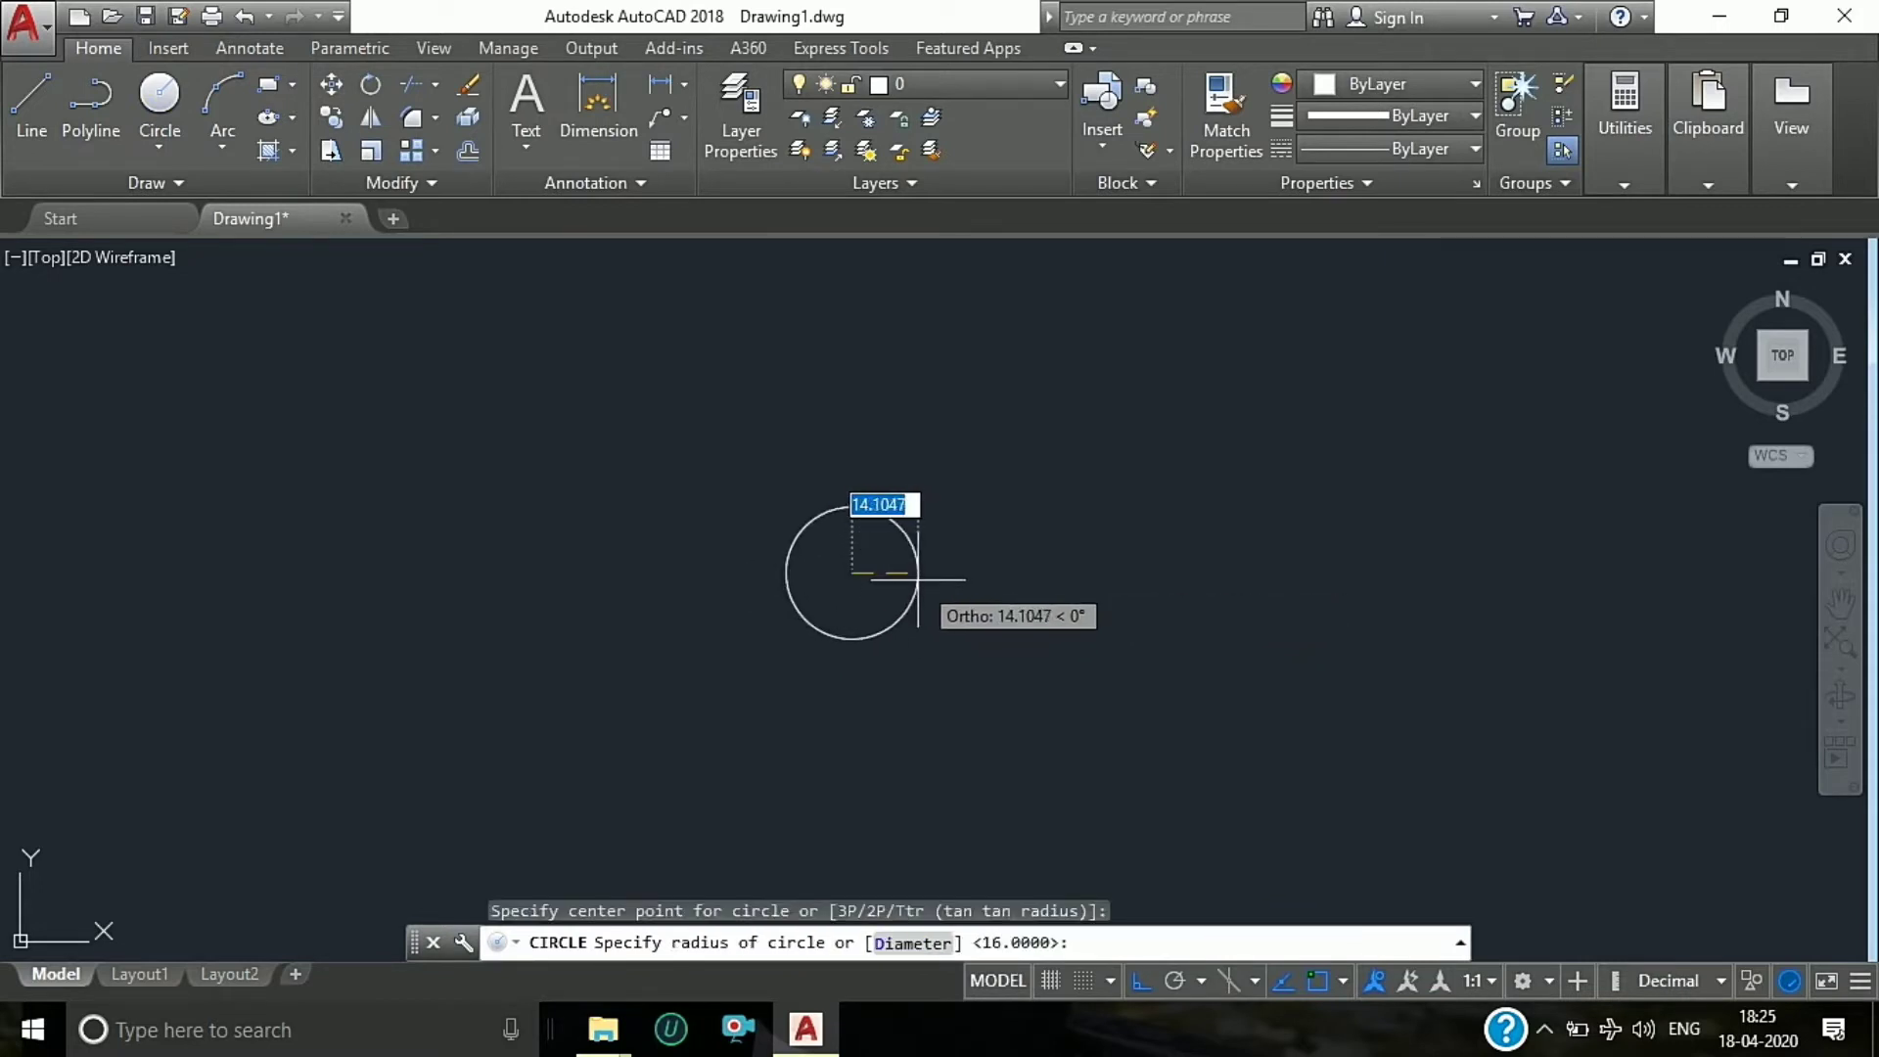
text(d)
key(Return)
text(2)
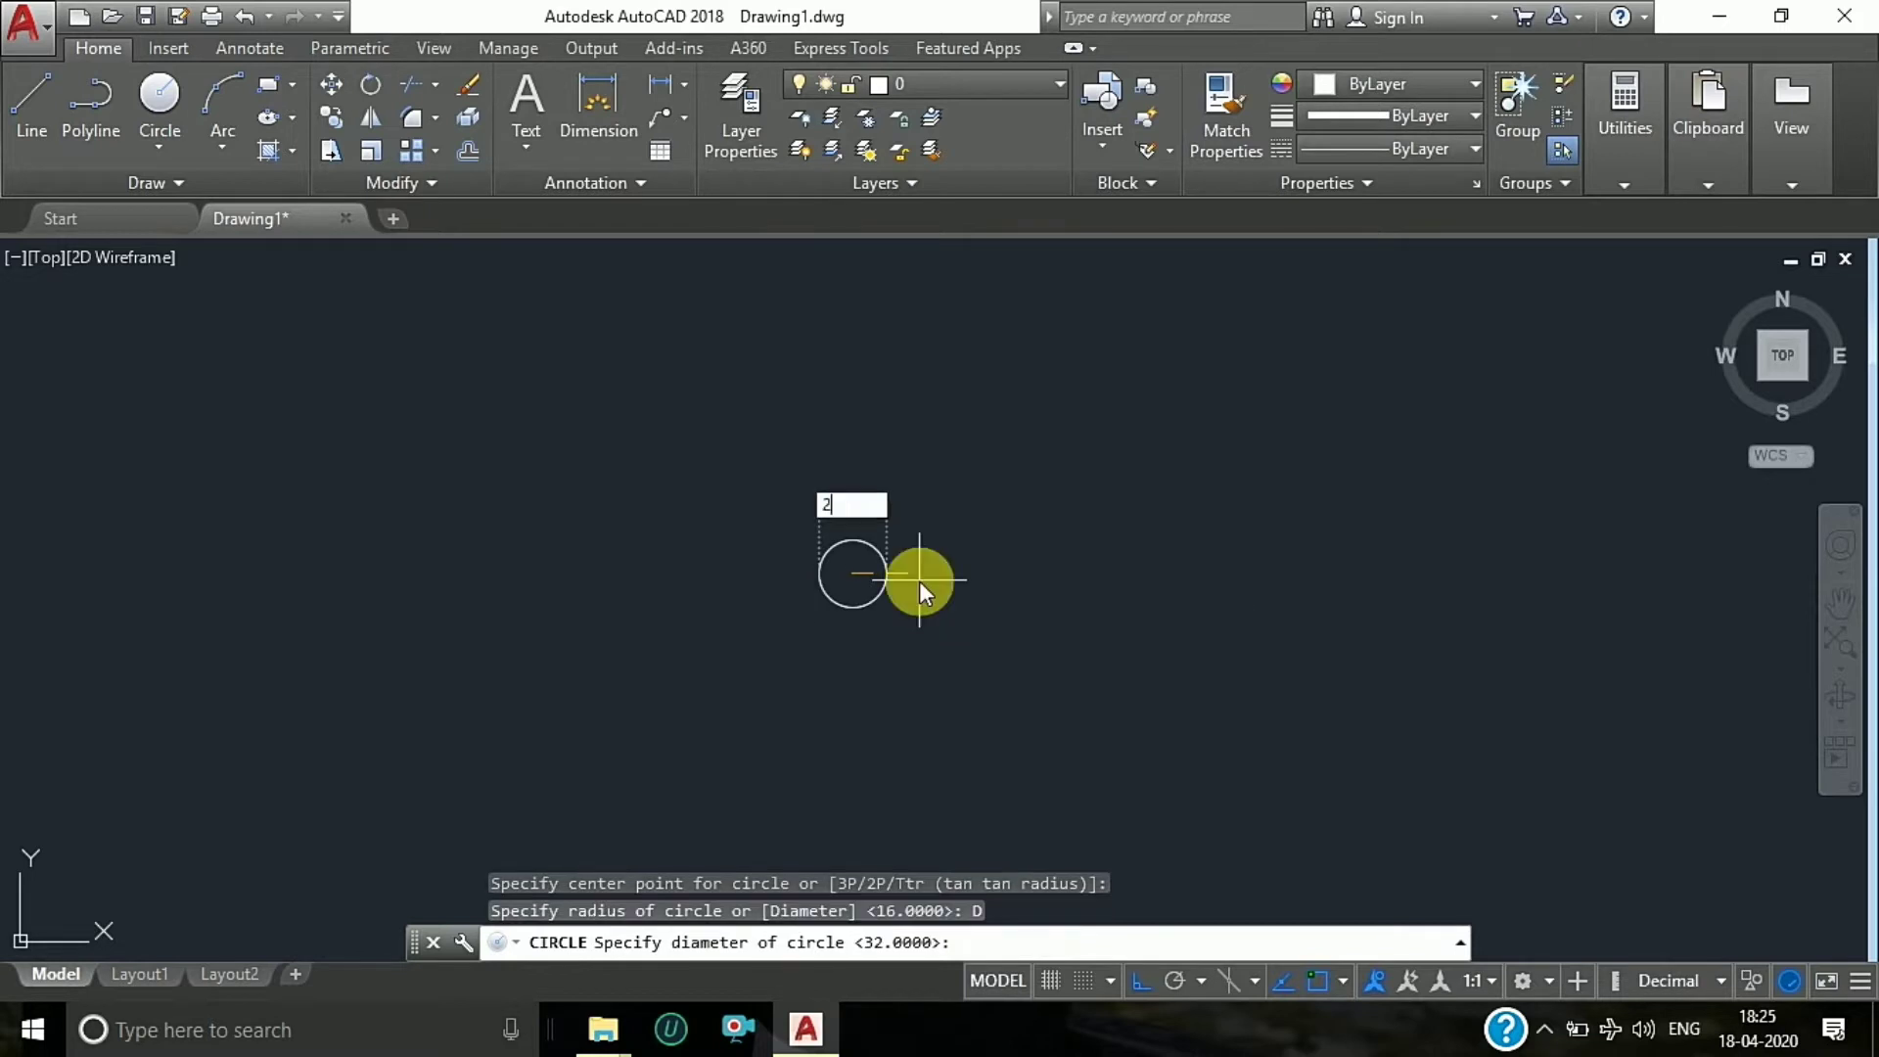
text(6)
key(Return)
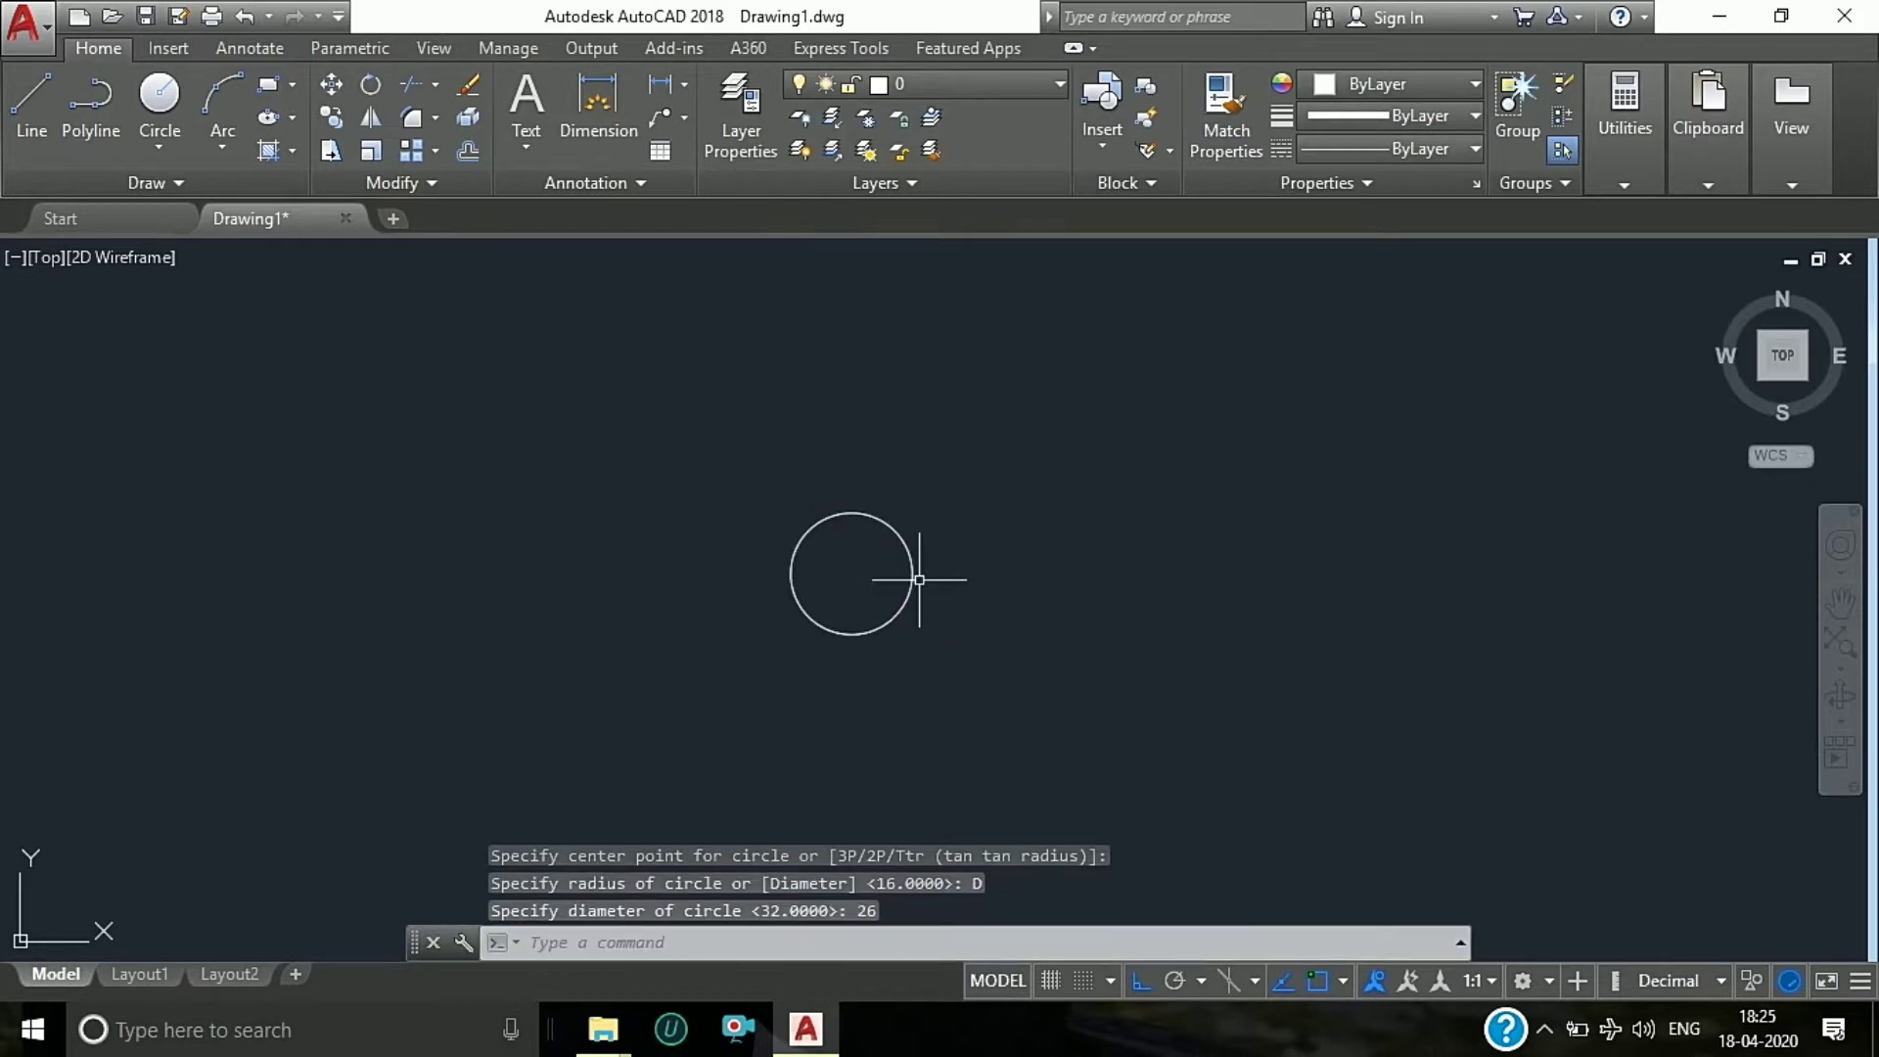
text(C)
Step: Draw a concentric radius-24 circle around the diameter-26 circle
key(Return)
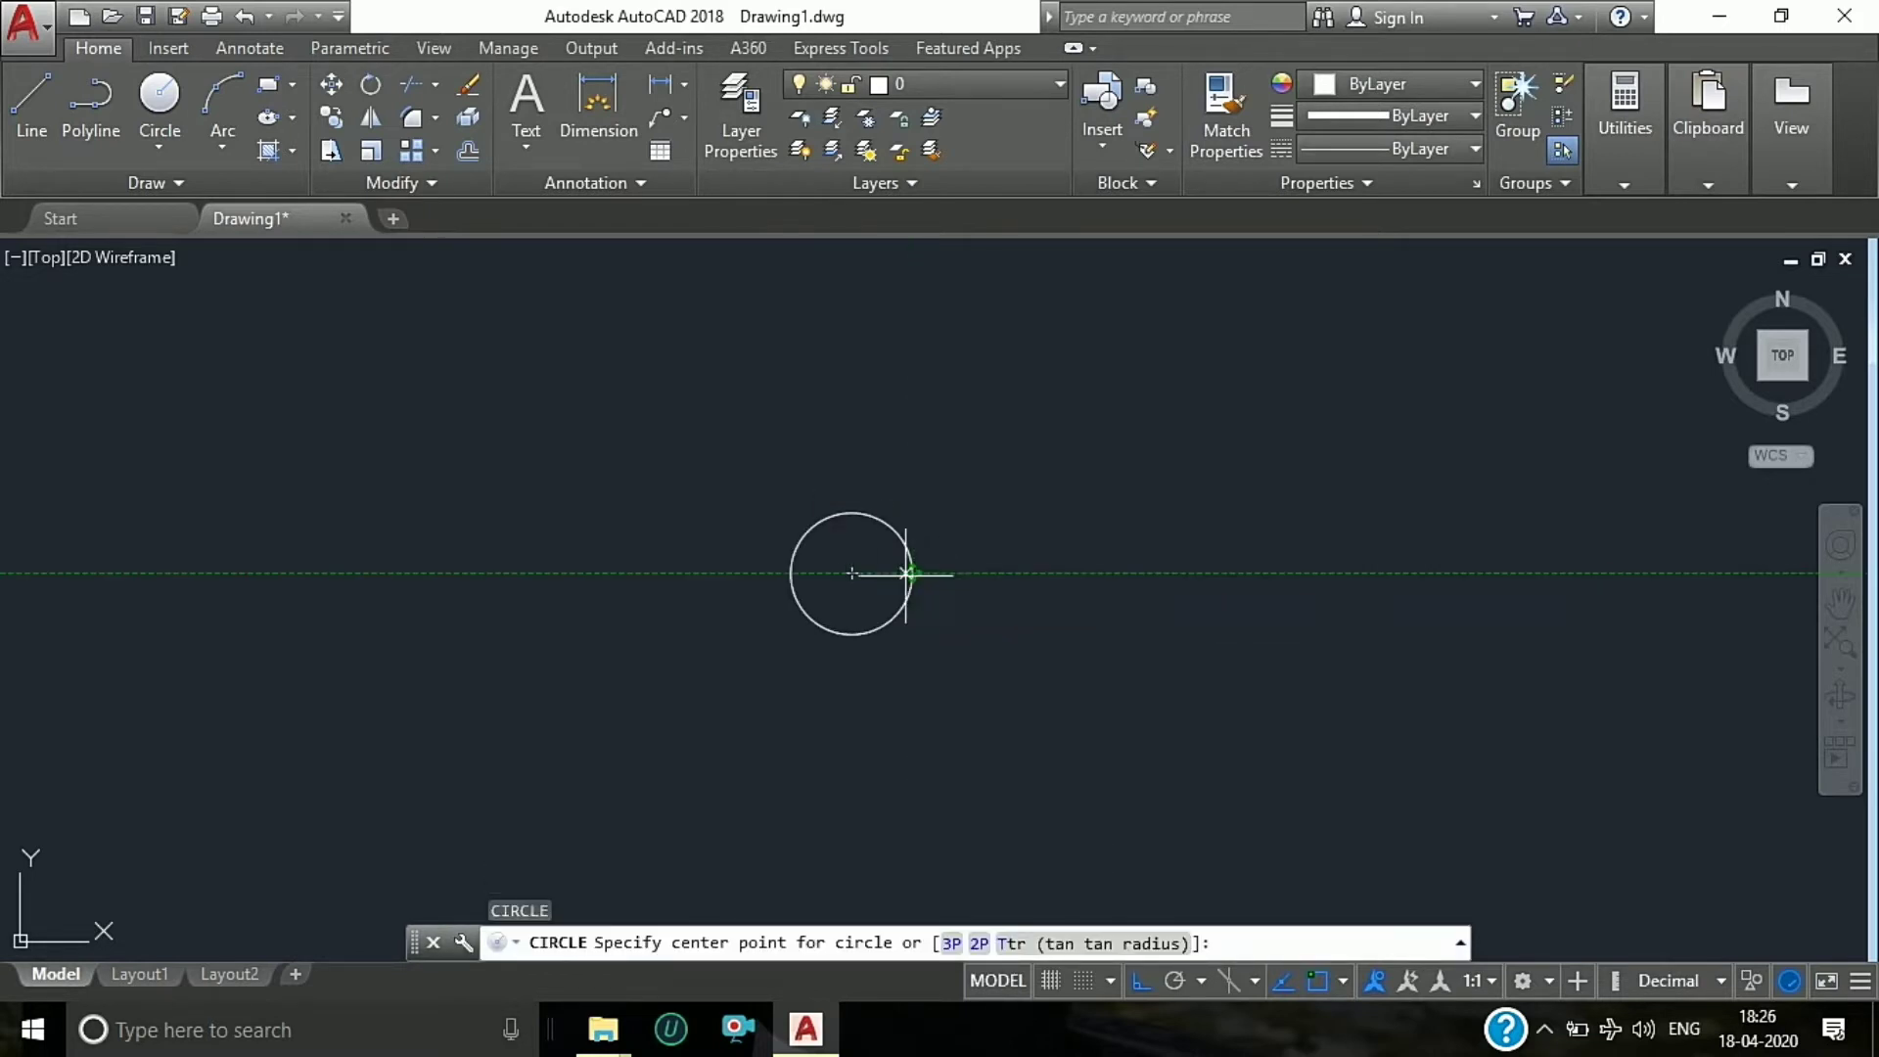
click(851, 573)
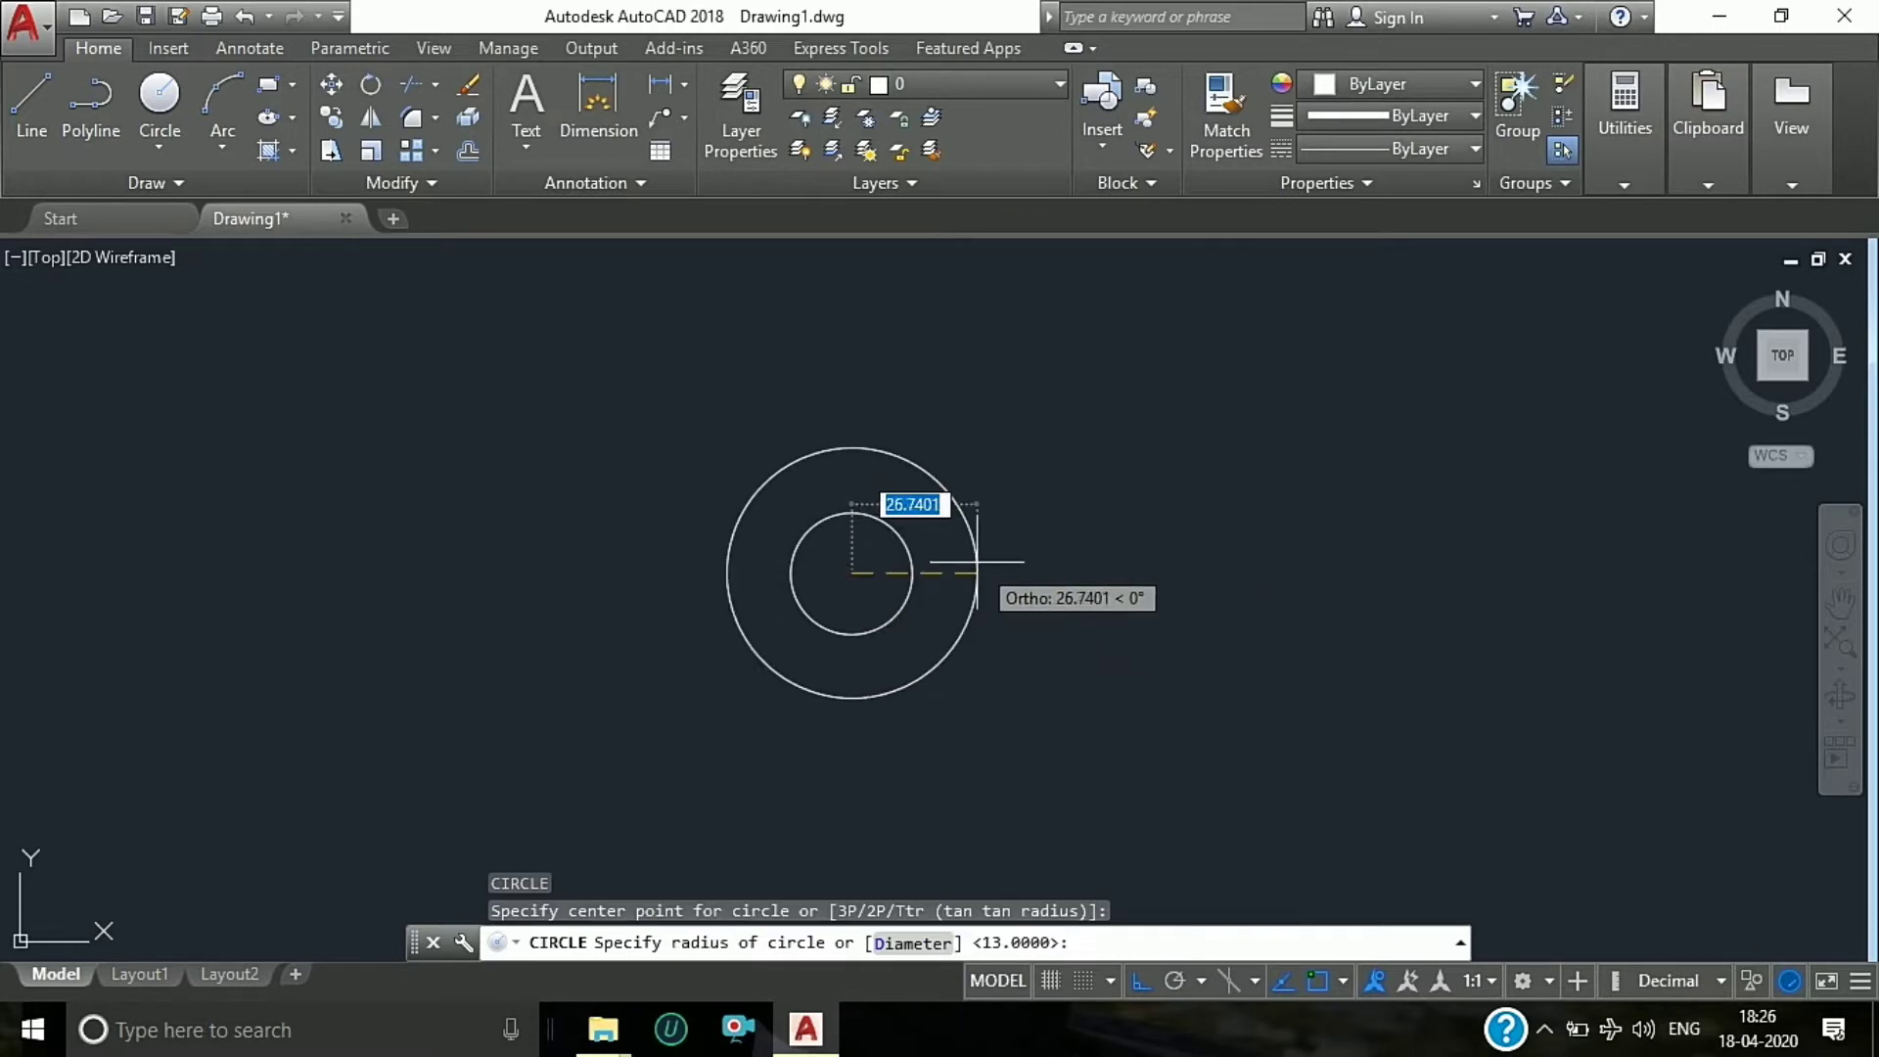
text(24)
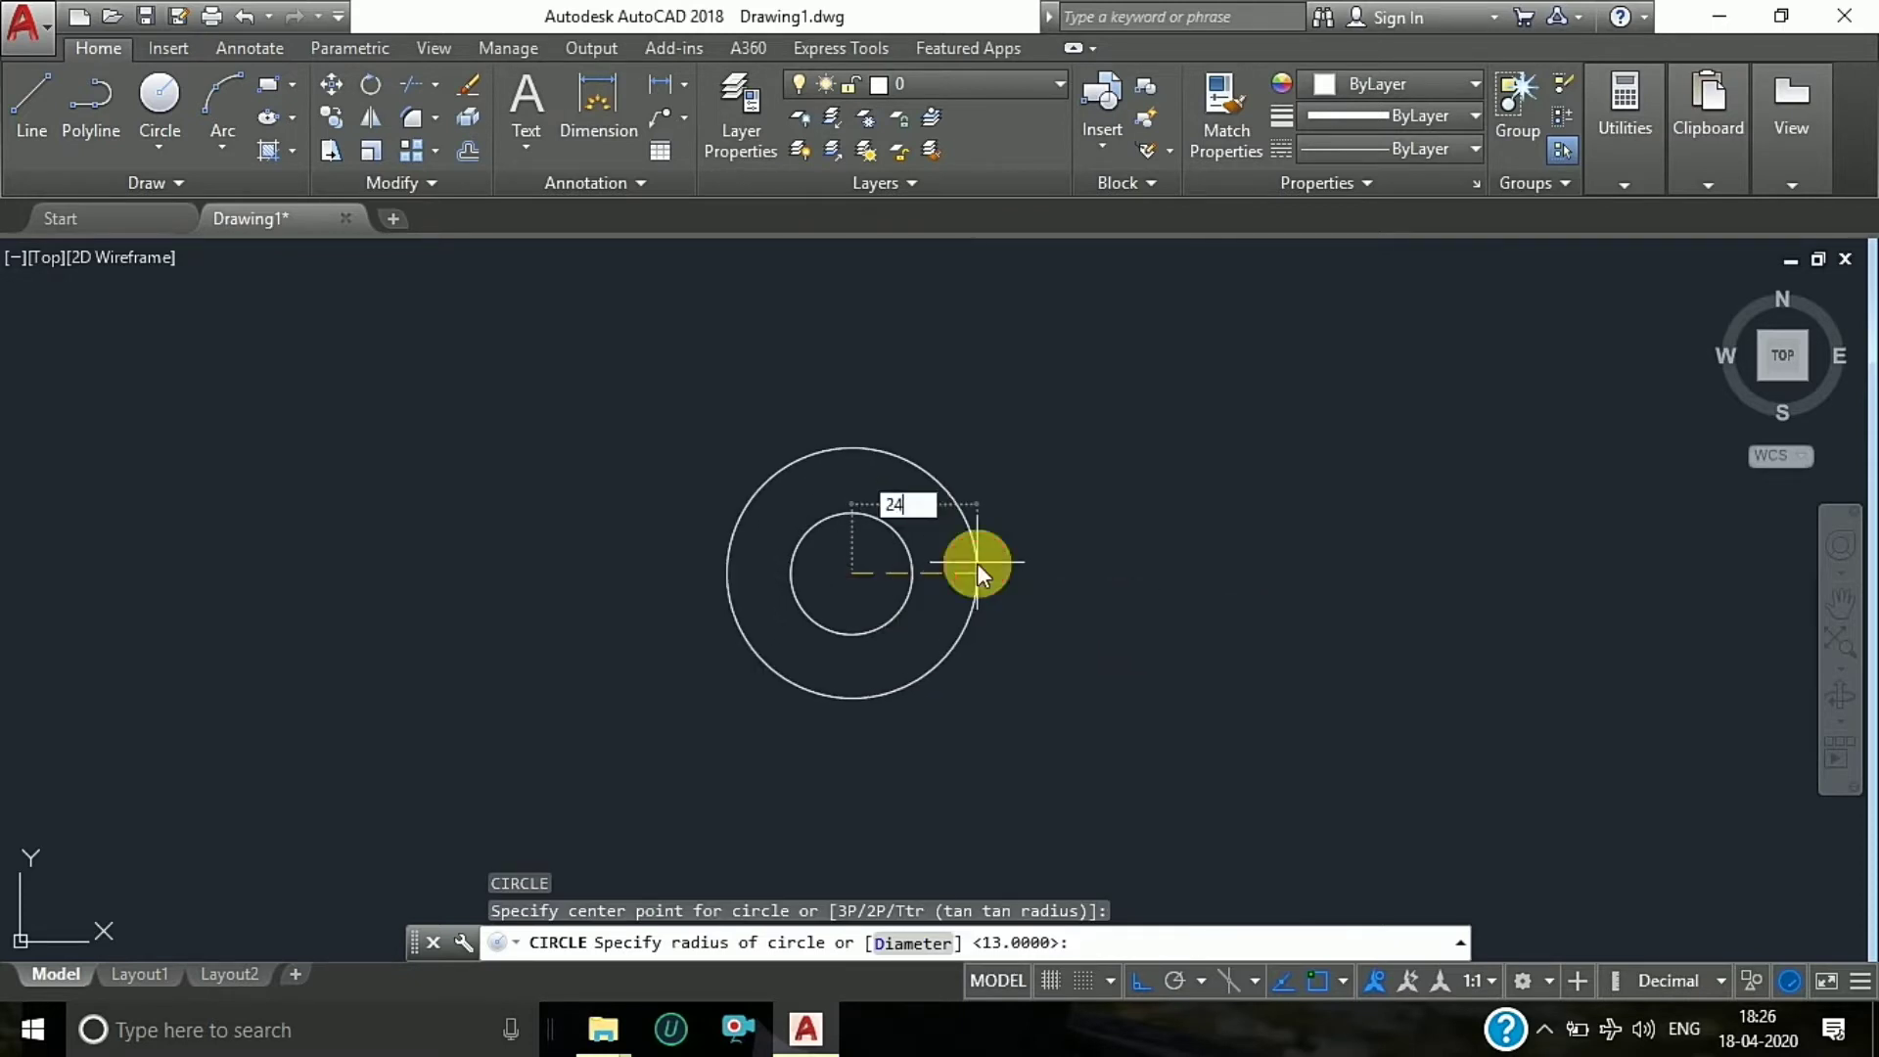
key(Return)
Step: Draw vertical and horizontal centre lines crossing through the two circles
click(28, 88)
scroll(671, 512, down, 1)
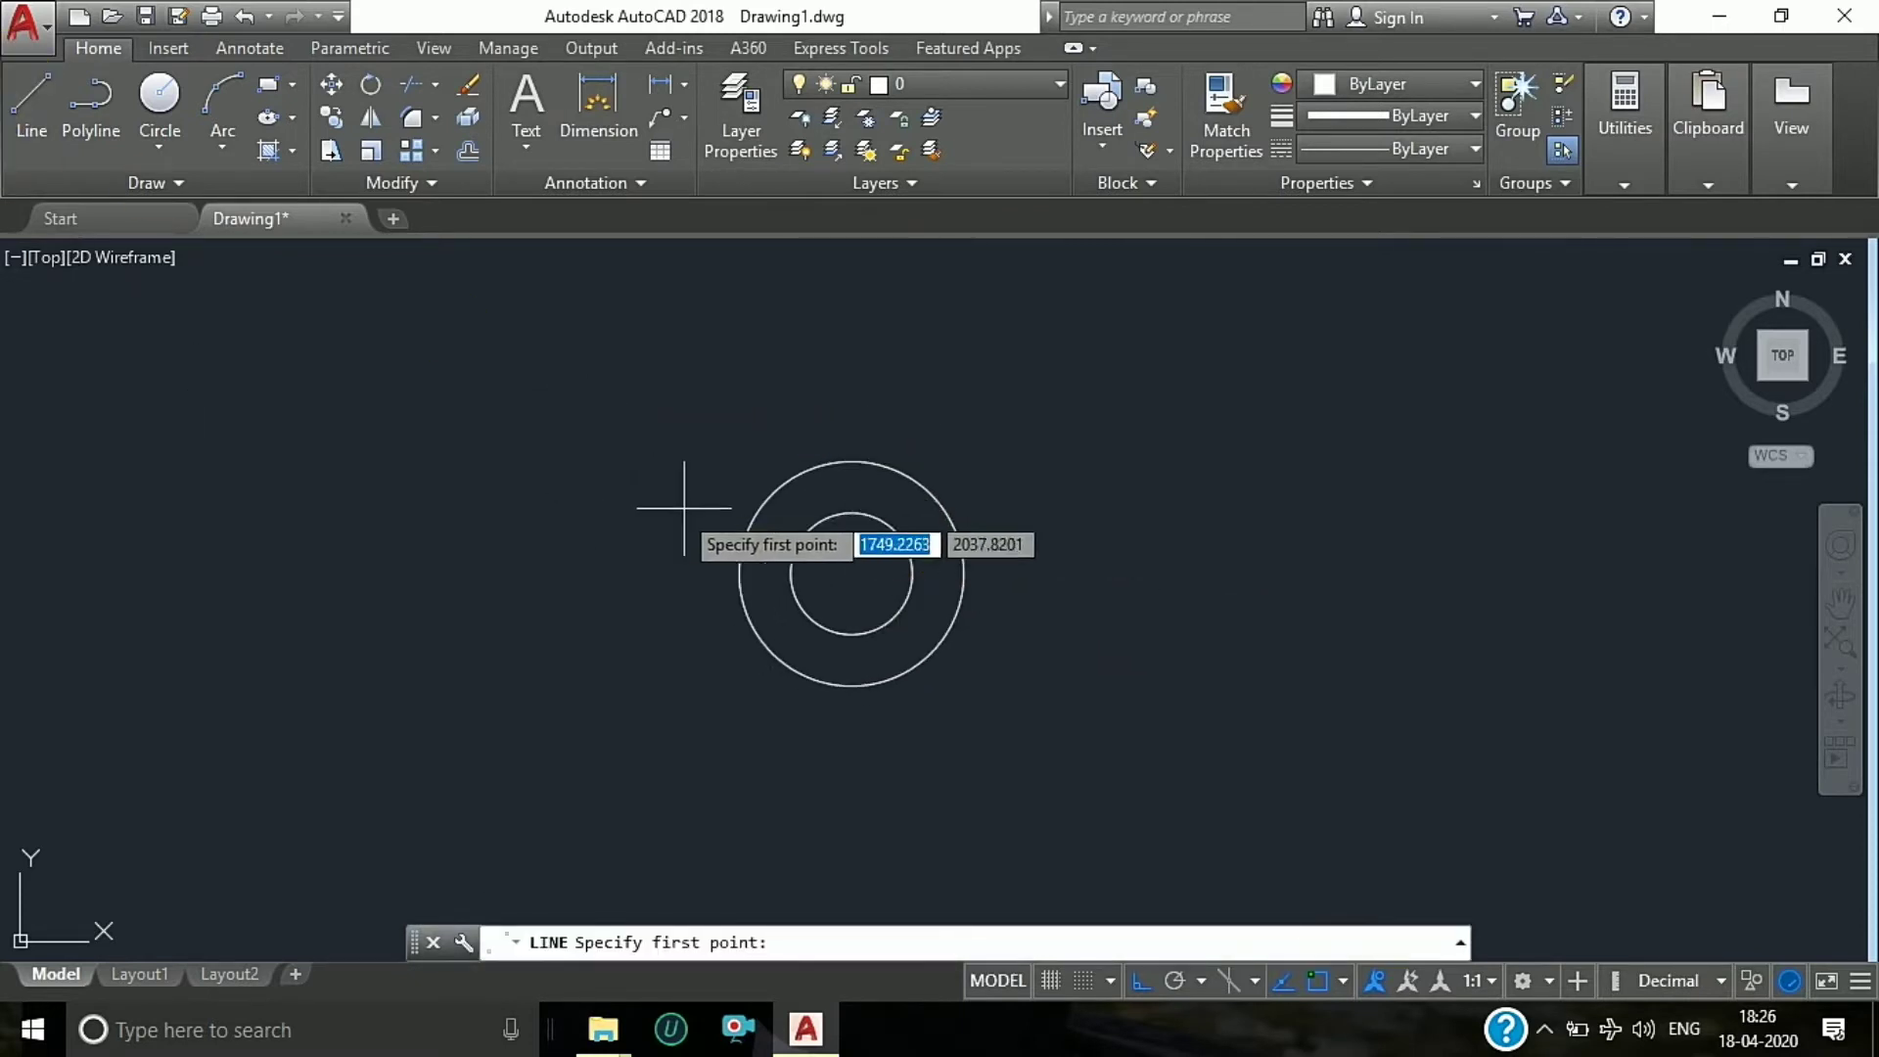
scroll(763, 532, down, 1)
click(793, 434)
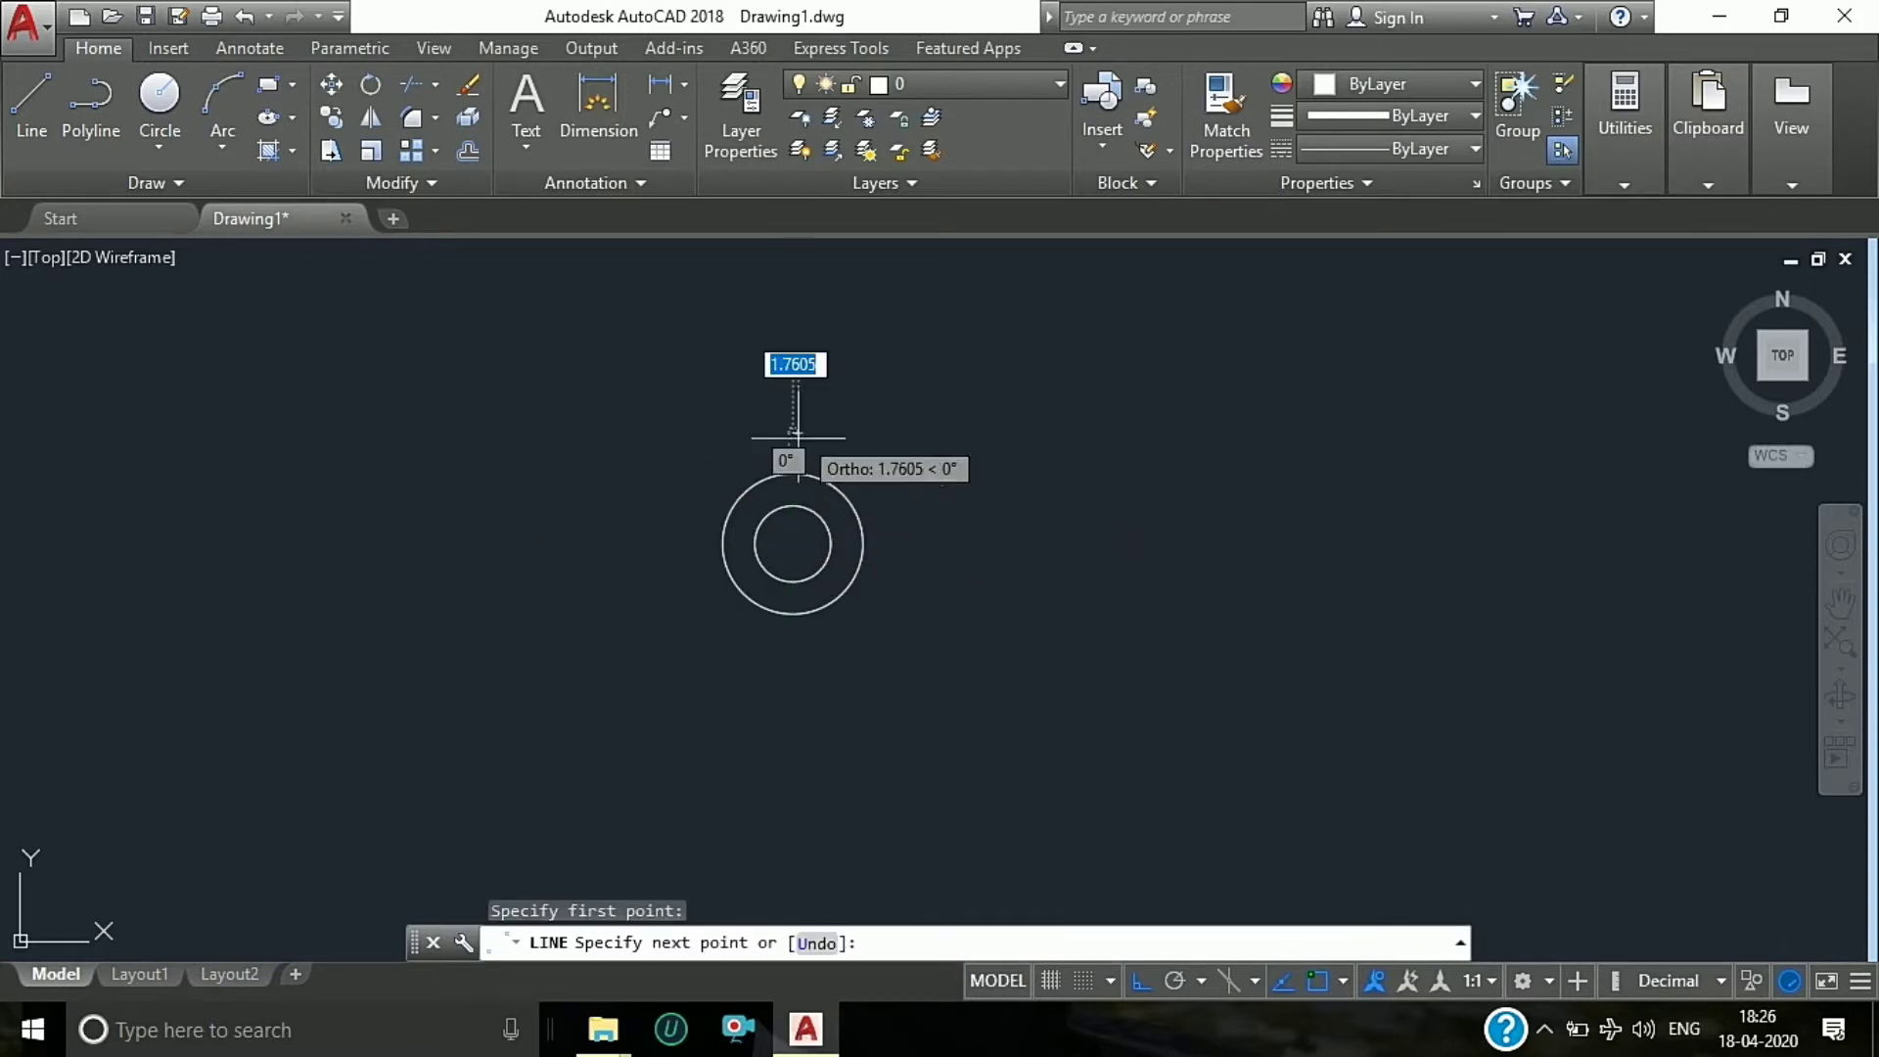
click(792, 745)
key(Return)
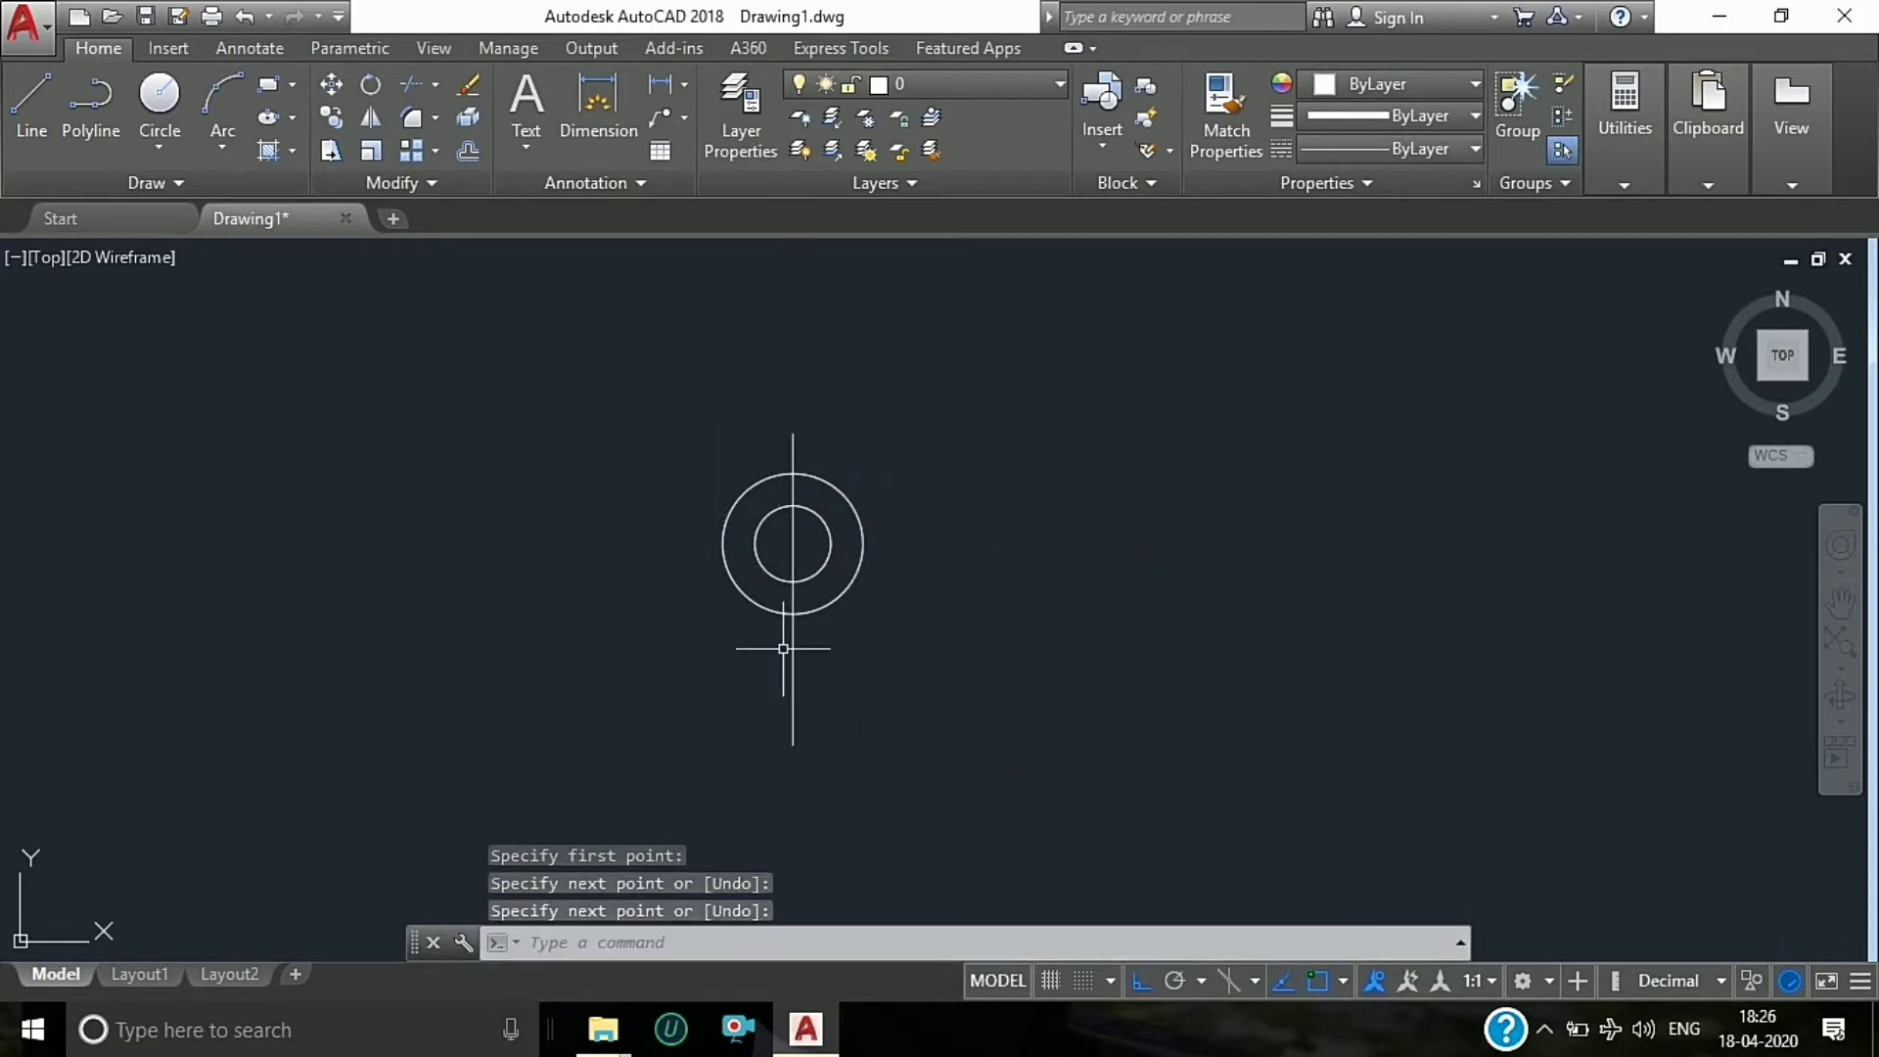
key(Return)
click(638, 544)
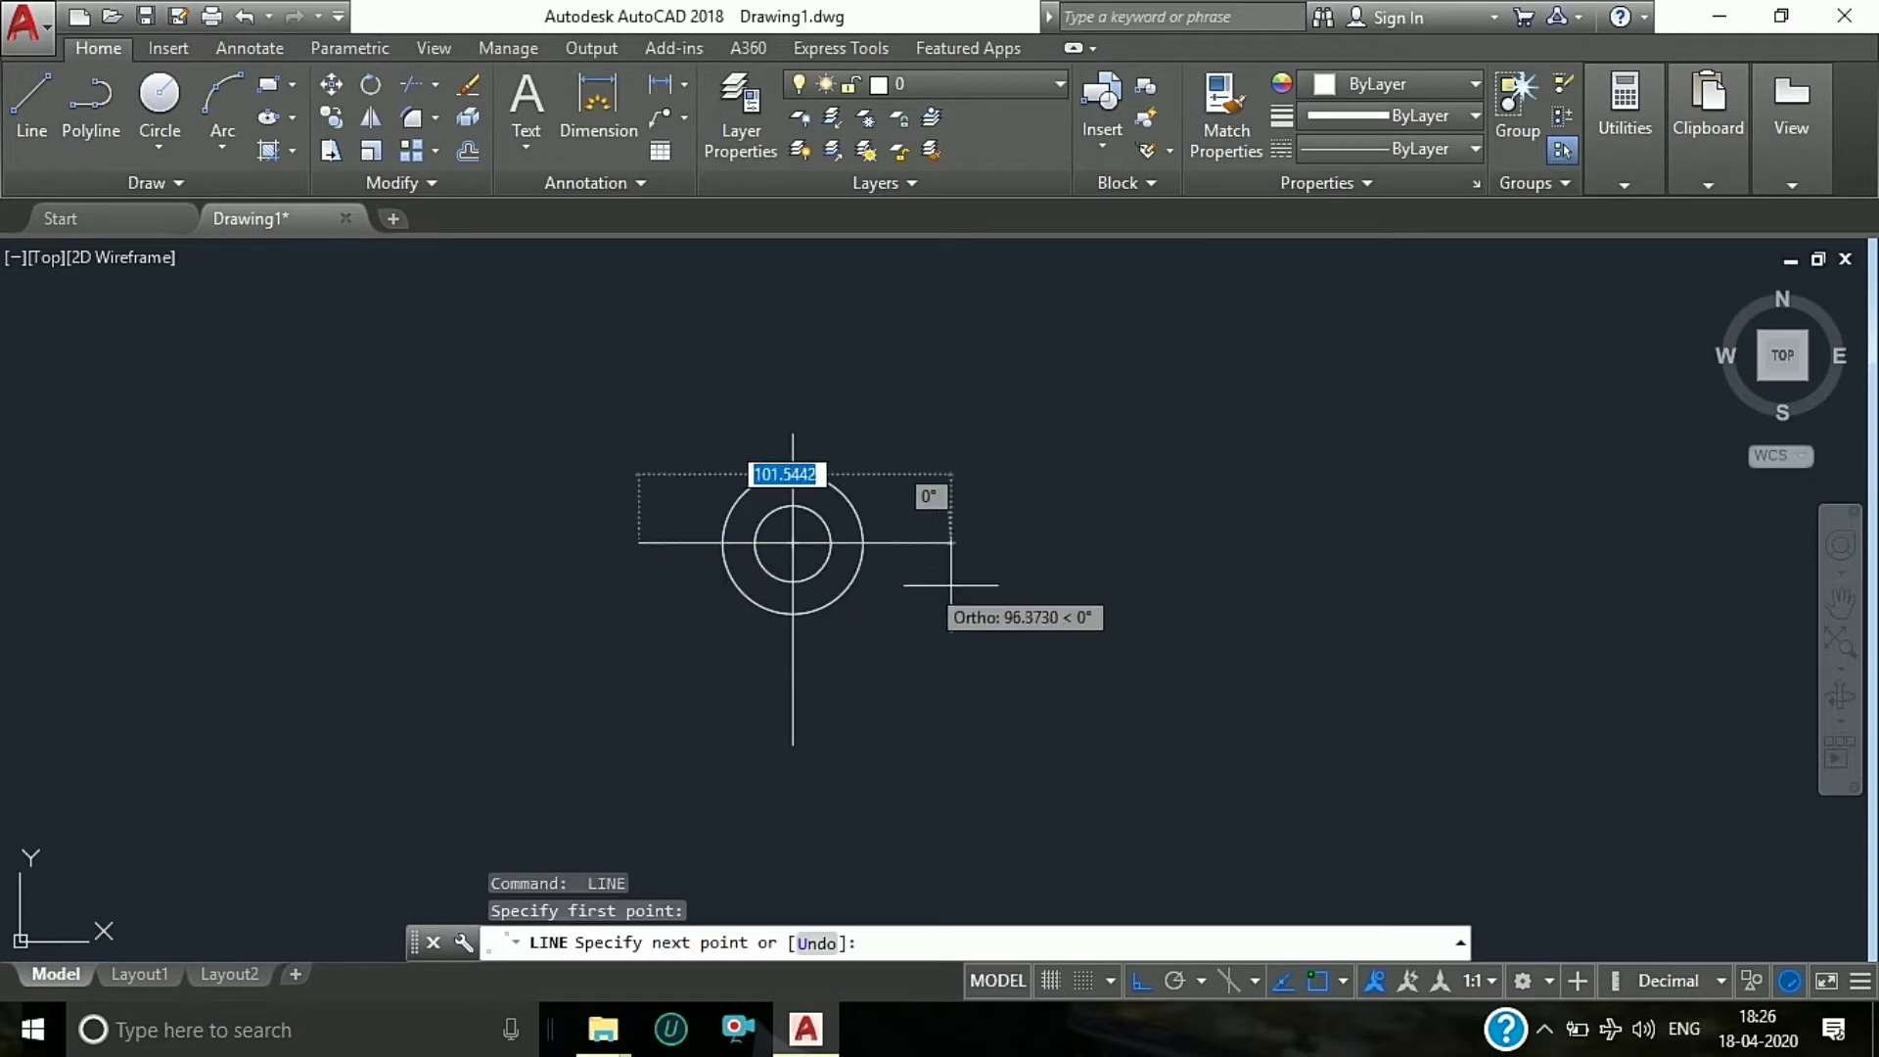
click(978, 566)
key(Escape)
key(Escape)
text(O)
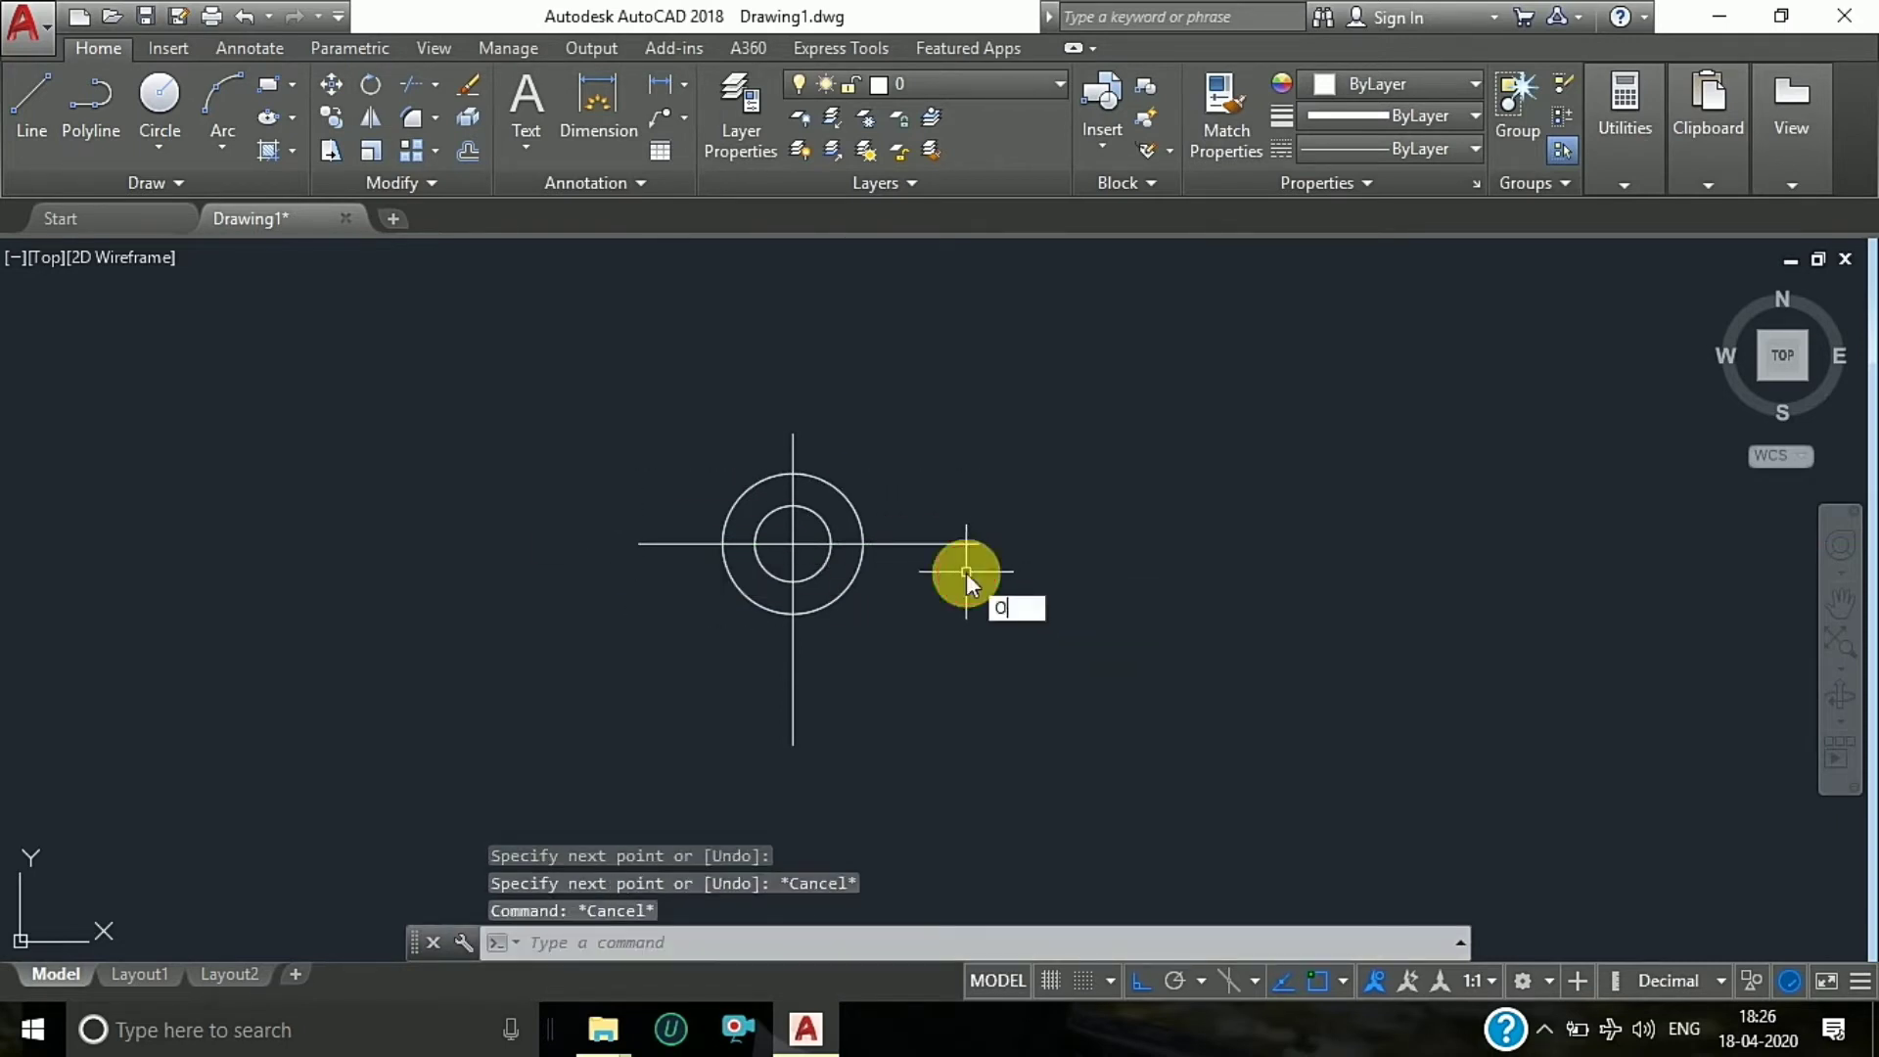
Step: Offset the horizontal centre line 12 upward
key(Return)
text(12)
key(Return)
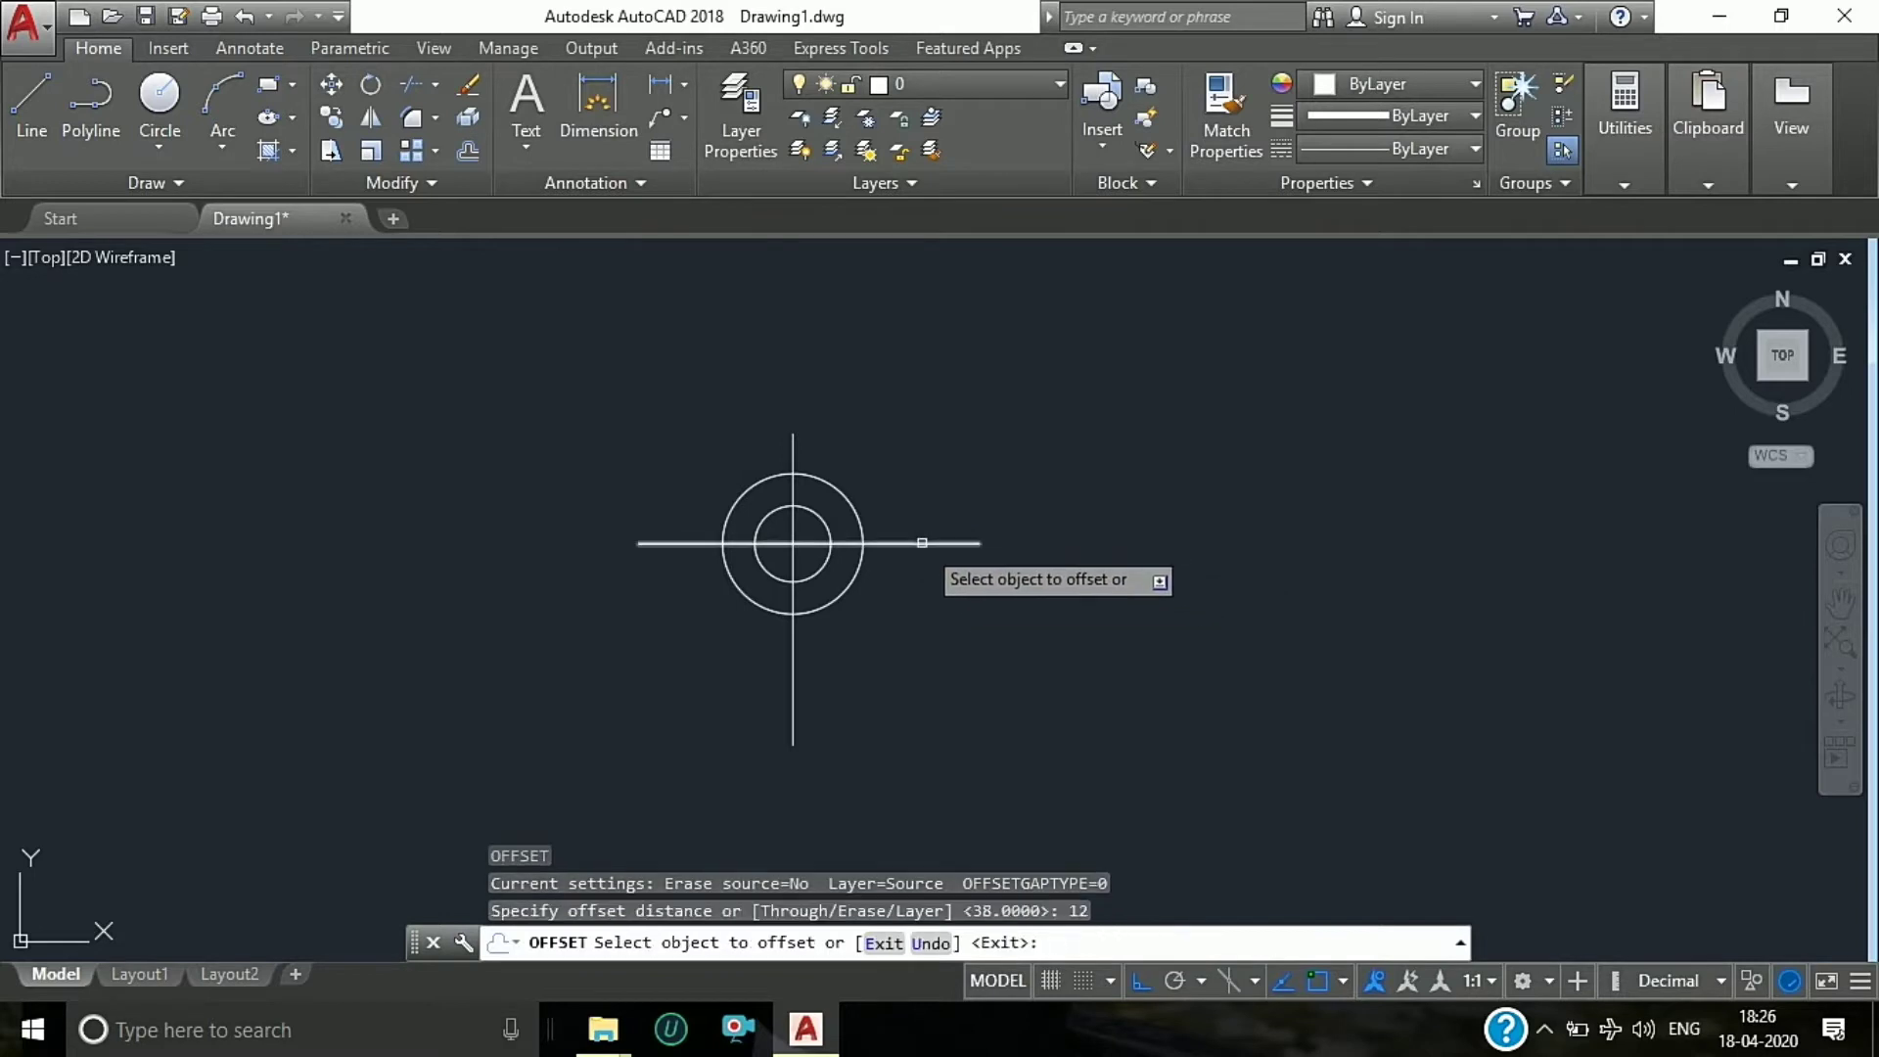
click(922, 544)
click(925, 499)
key(Return)
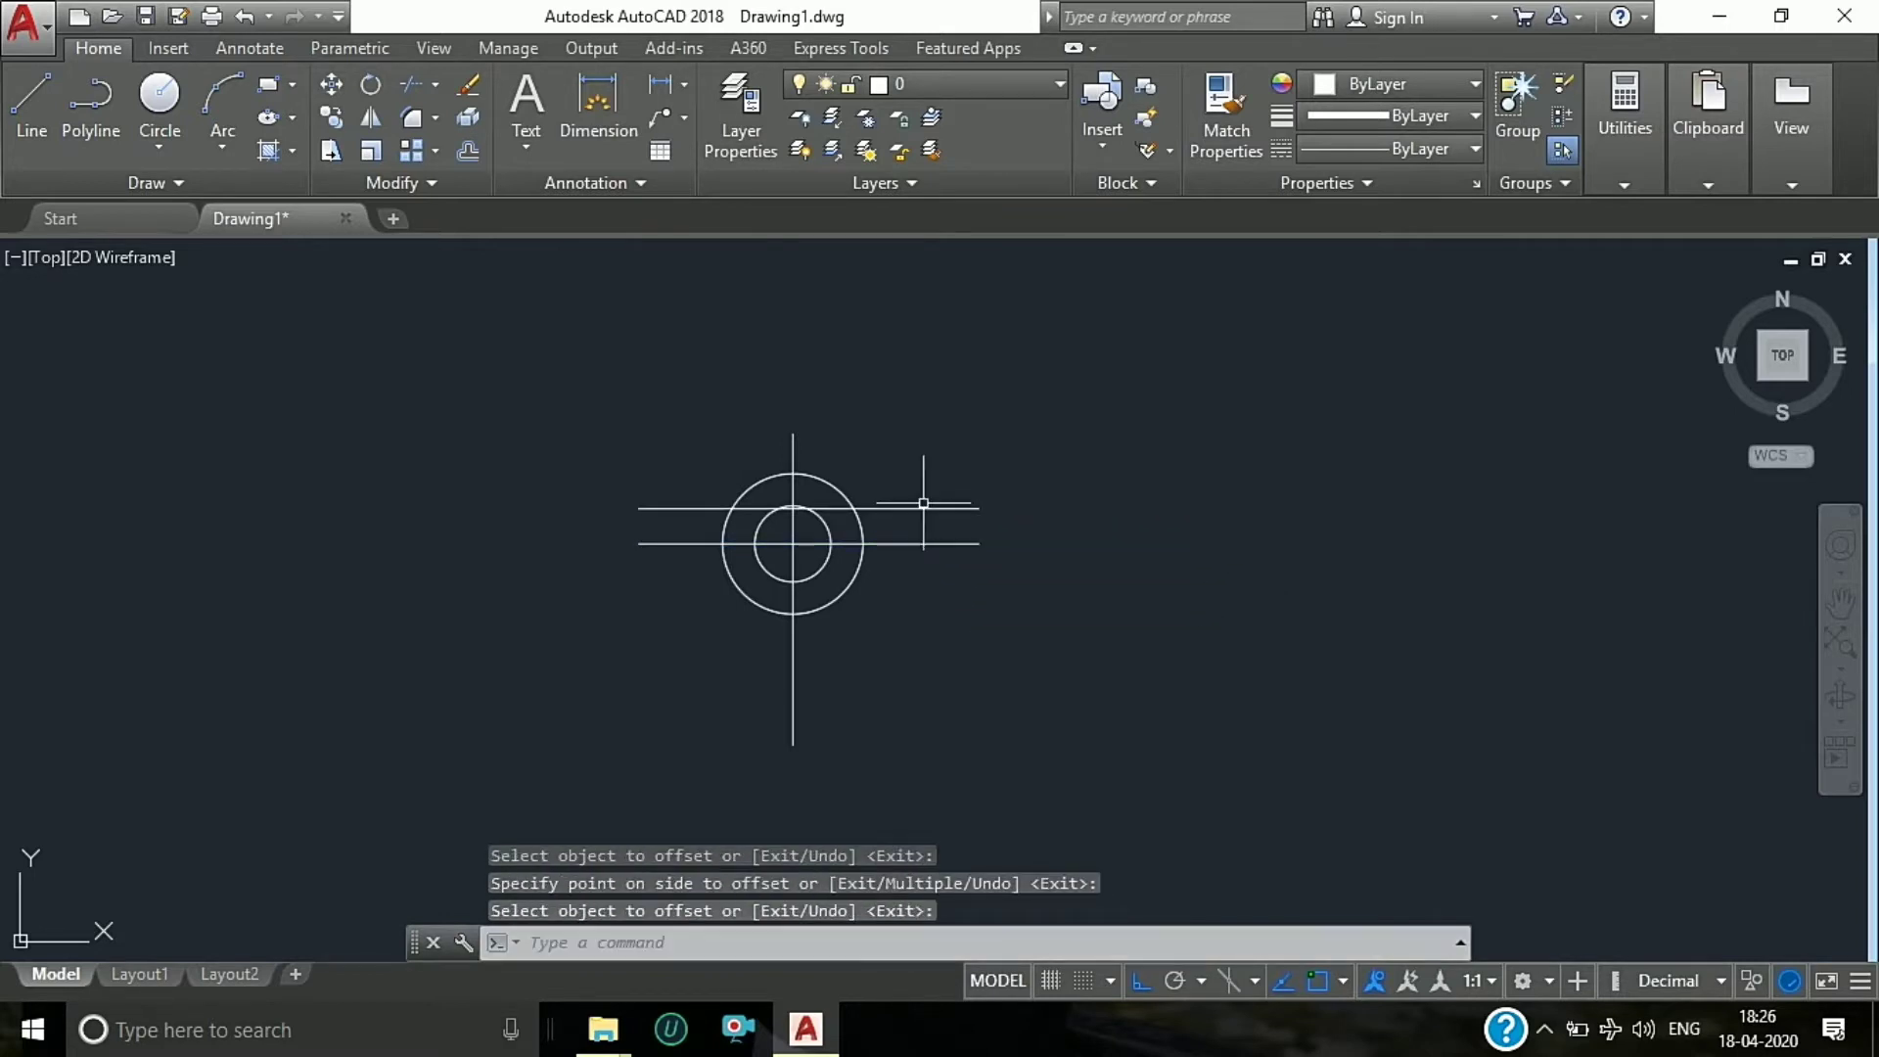
Step: Offset the vertical centre line 38 to the left and to the right
key(Return)
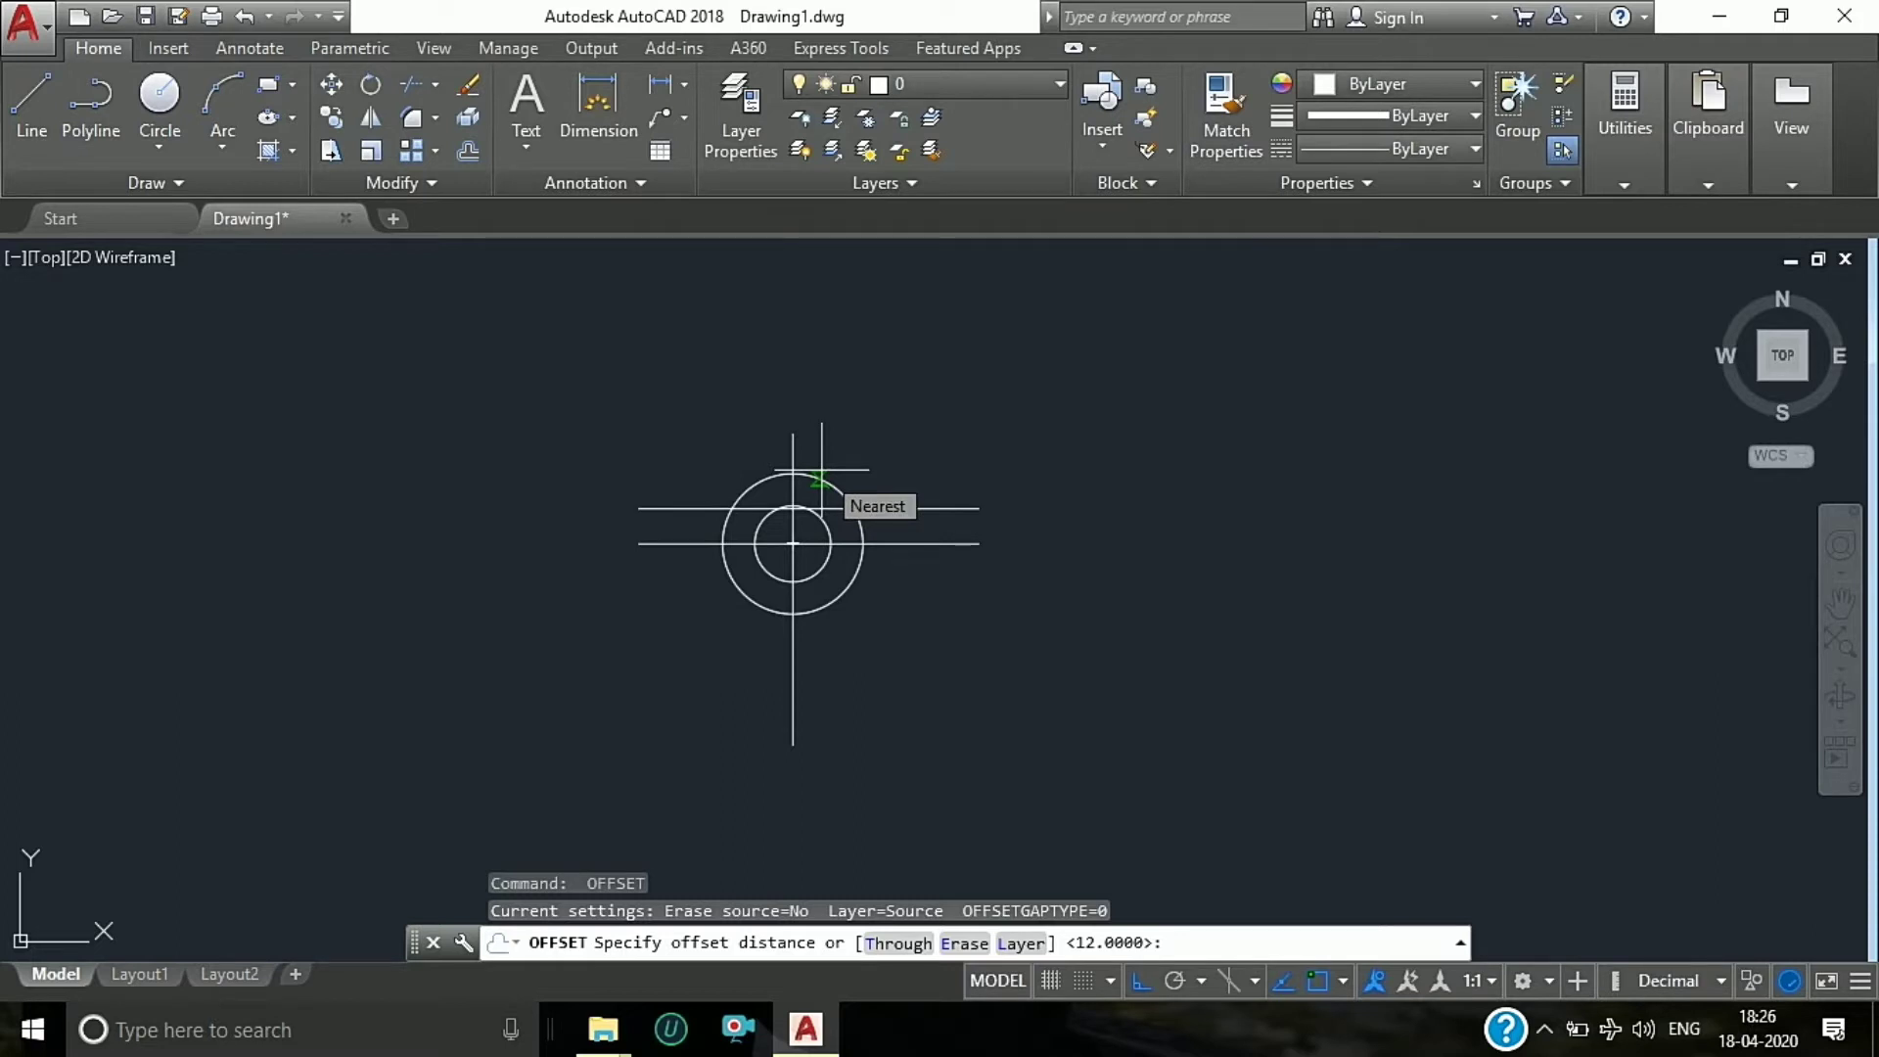
text(38)
key(Return)
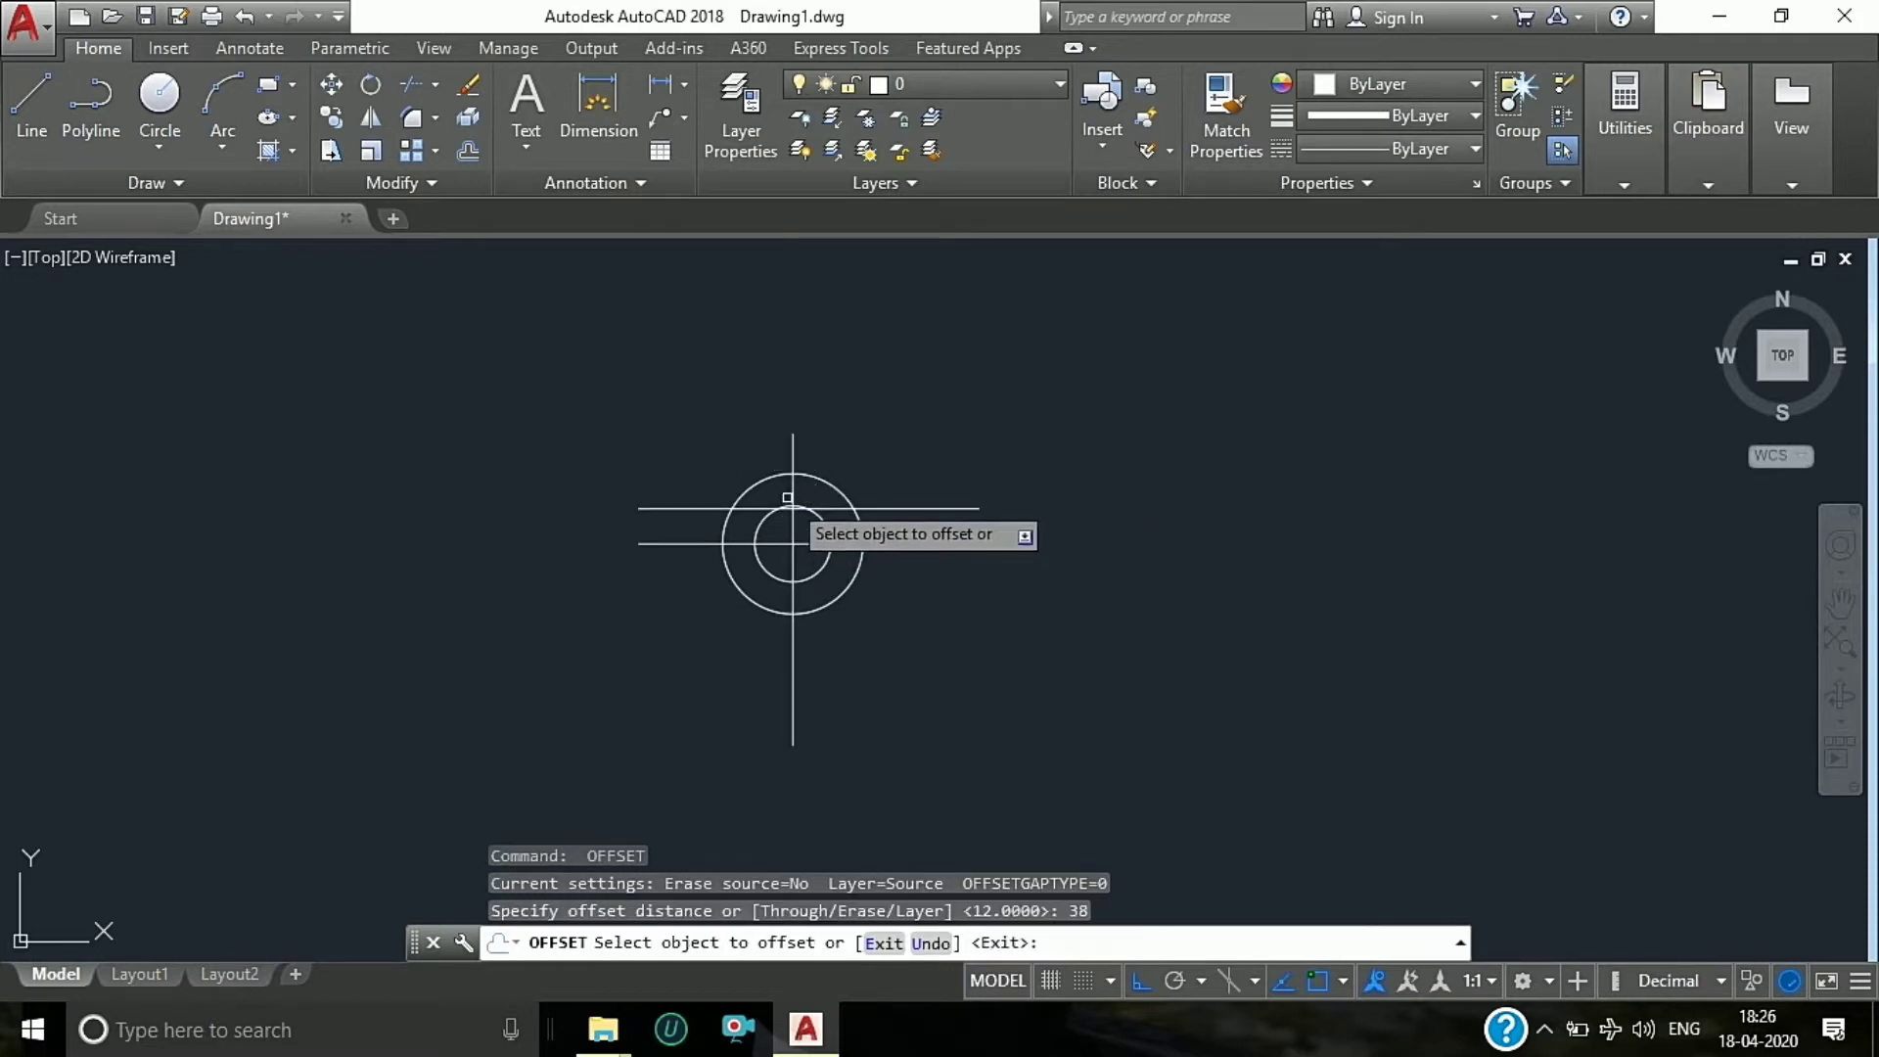
click(789, 497)
click(719, 467)
click(794, 446)
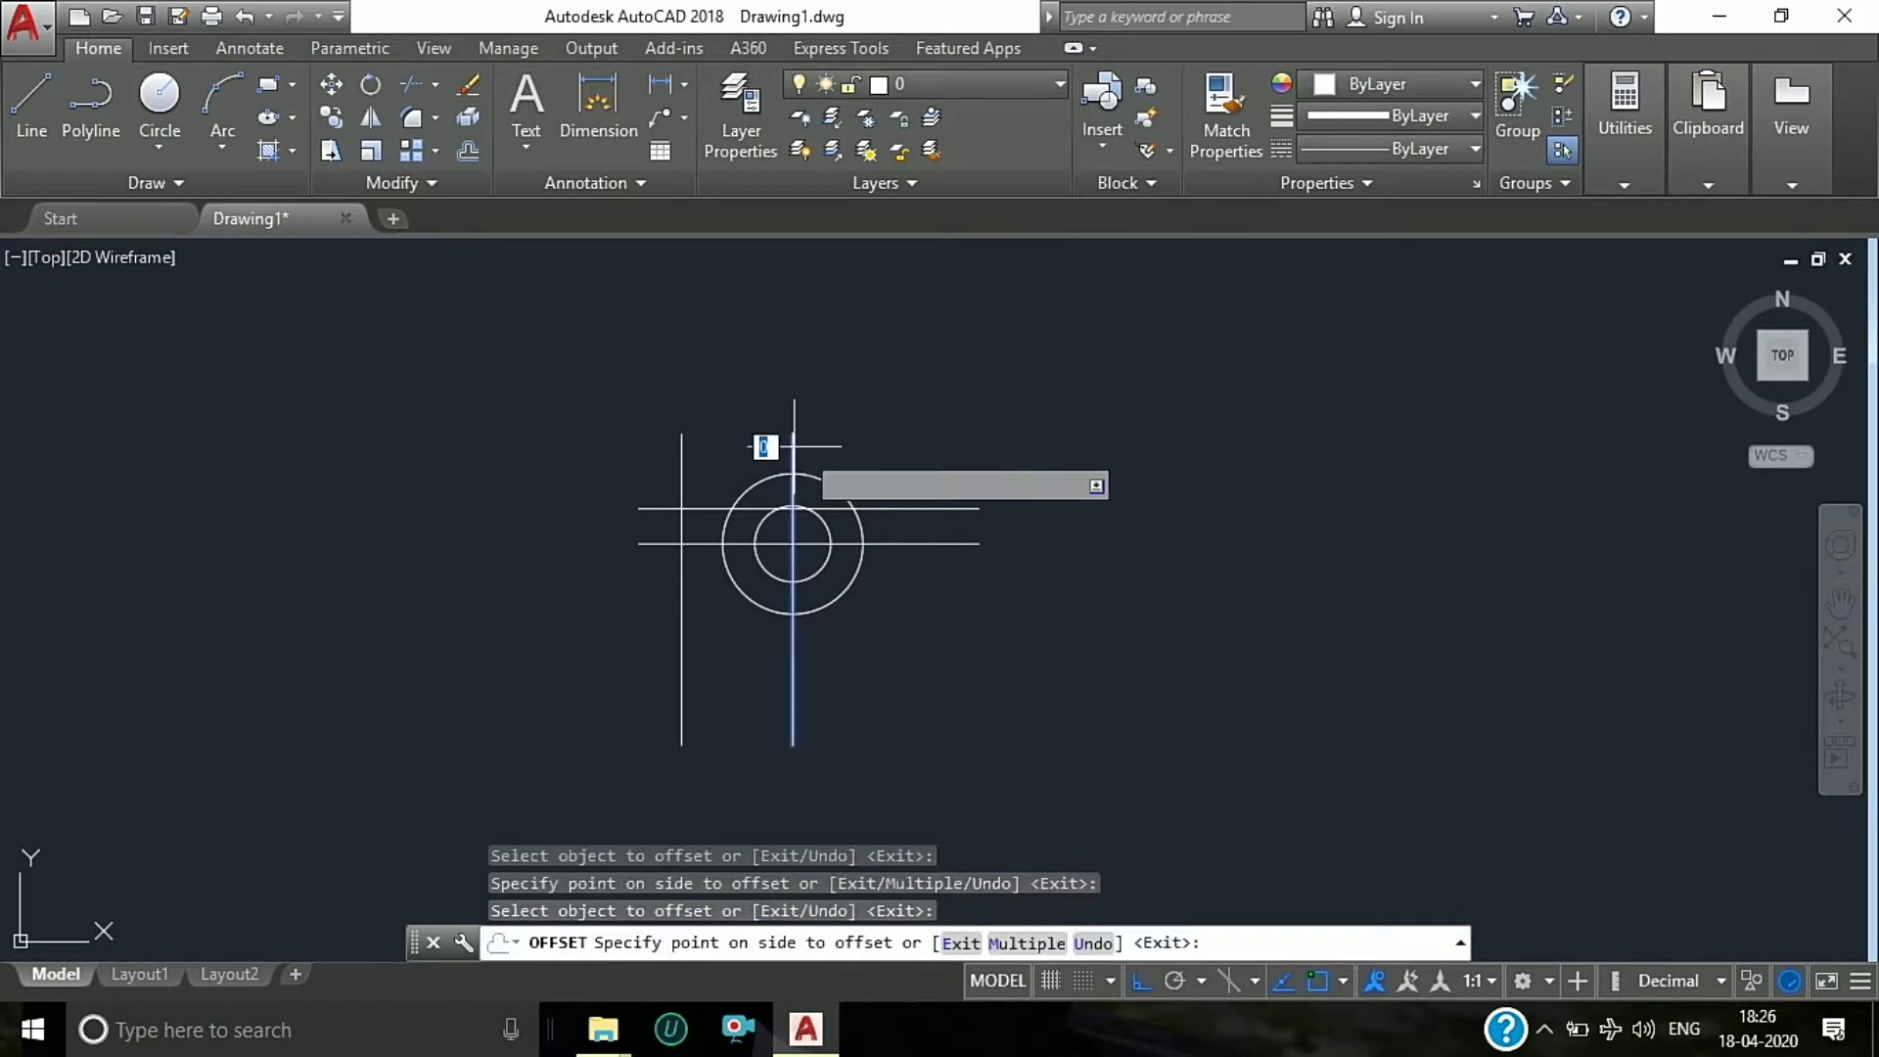
click(898, 457)
key(Return)
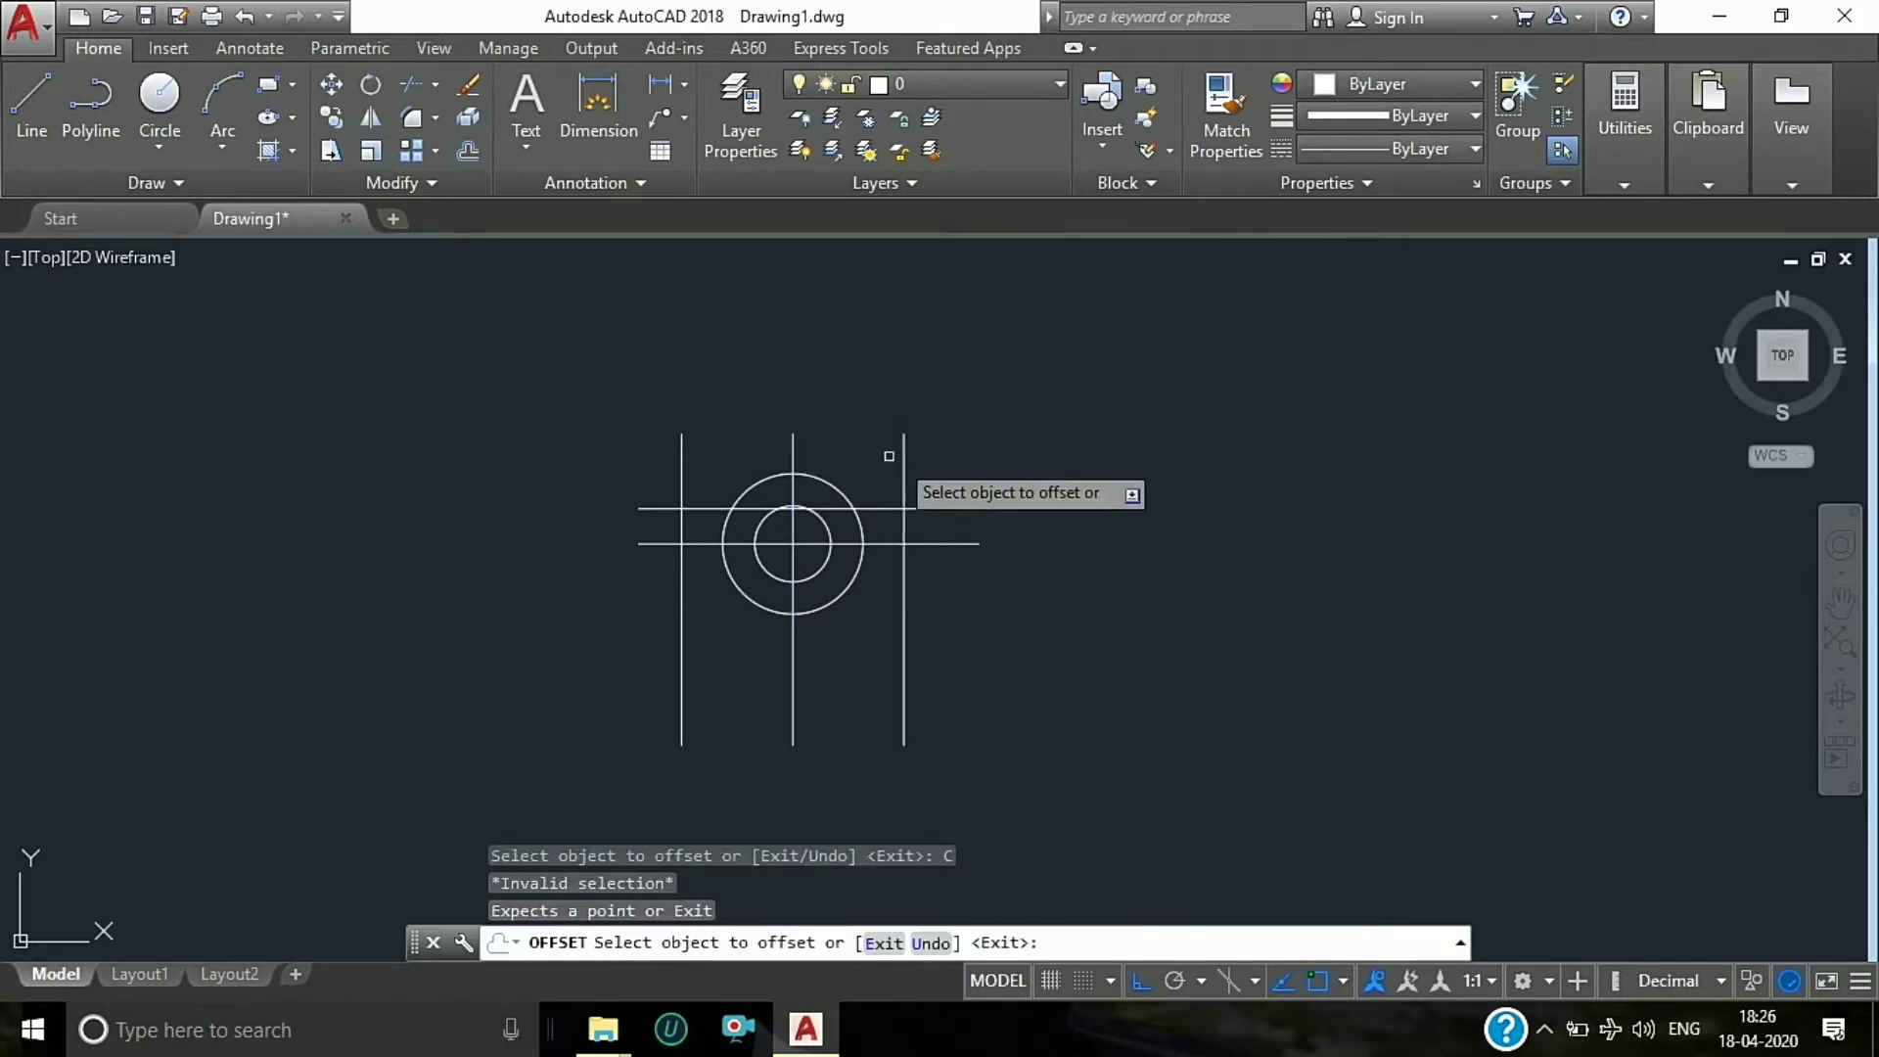
key(Return)
key(Return)
key(Escape)
key(Escape)
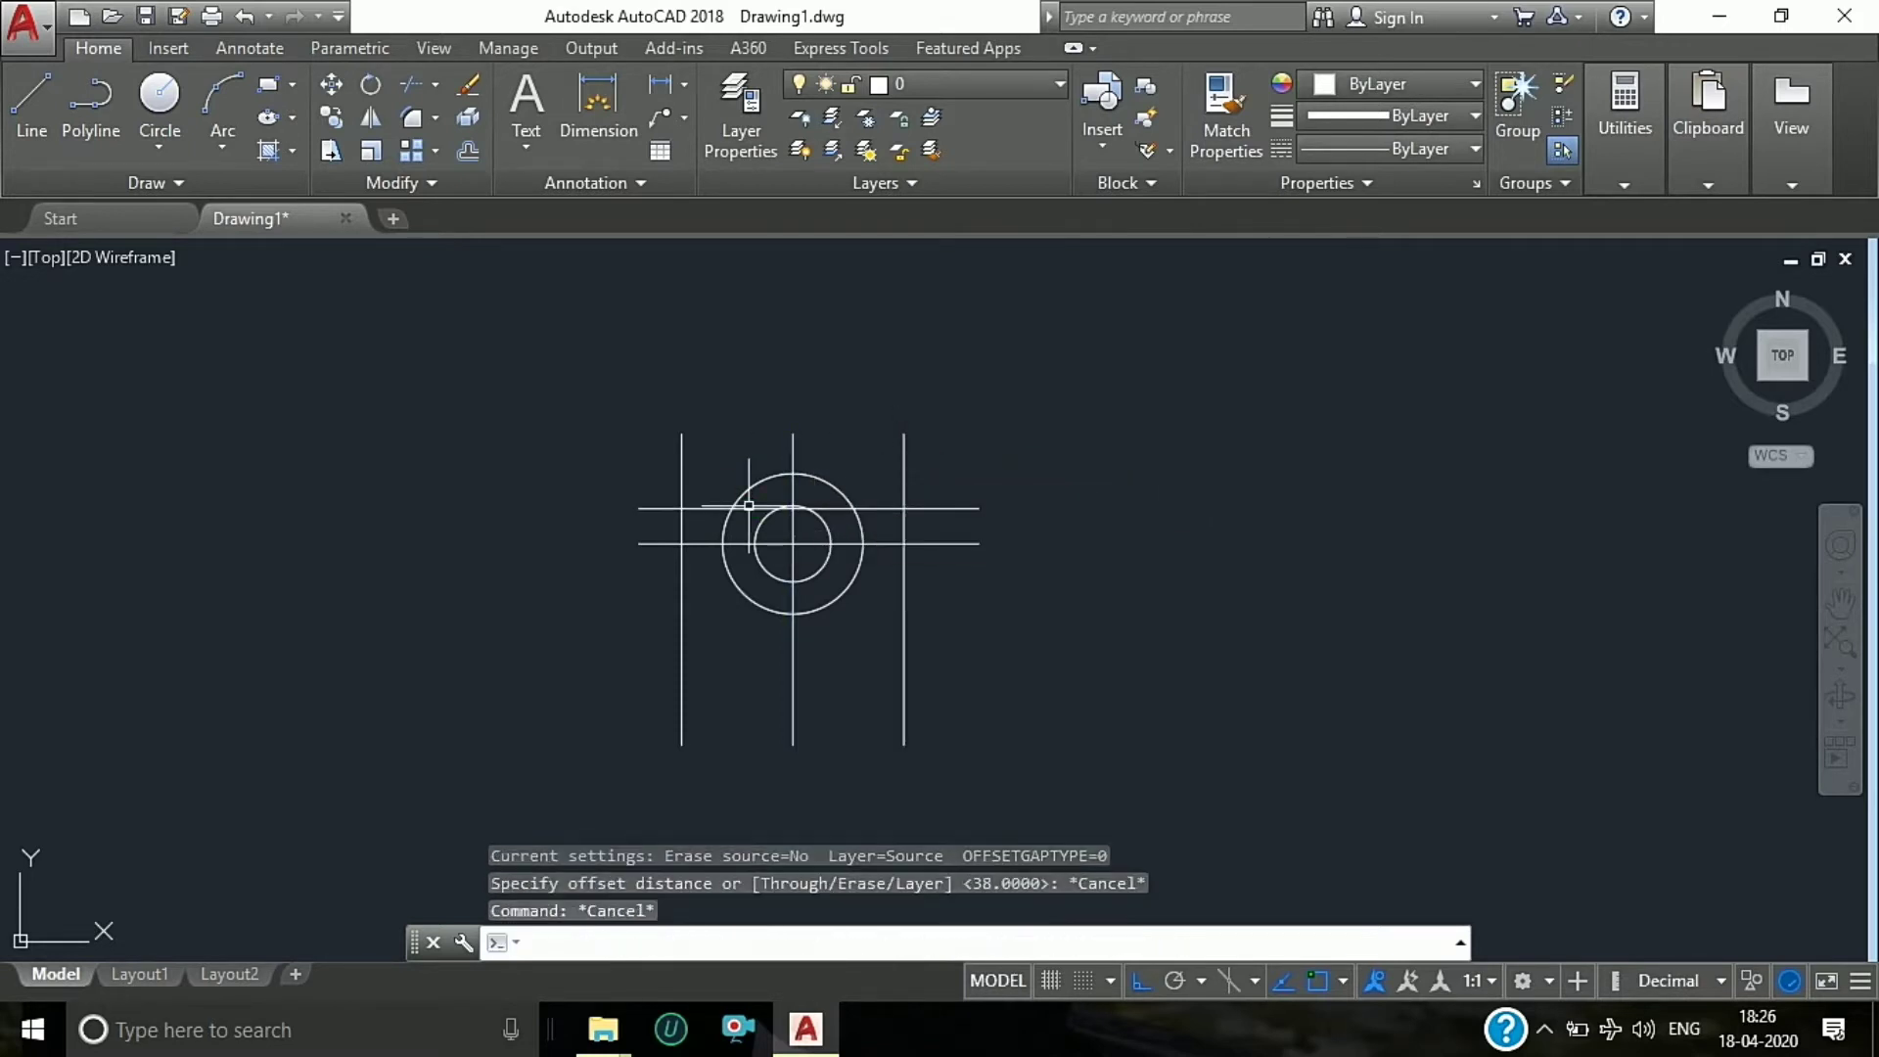
key(Escape)
Step: Draw a diameter-18 circle where the left lines cross
text(c)
key(Return)
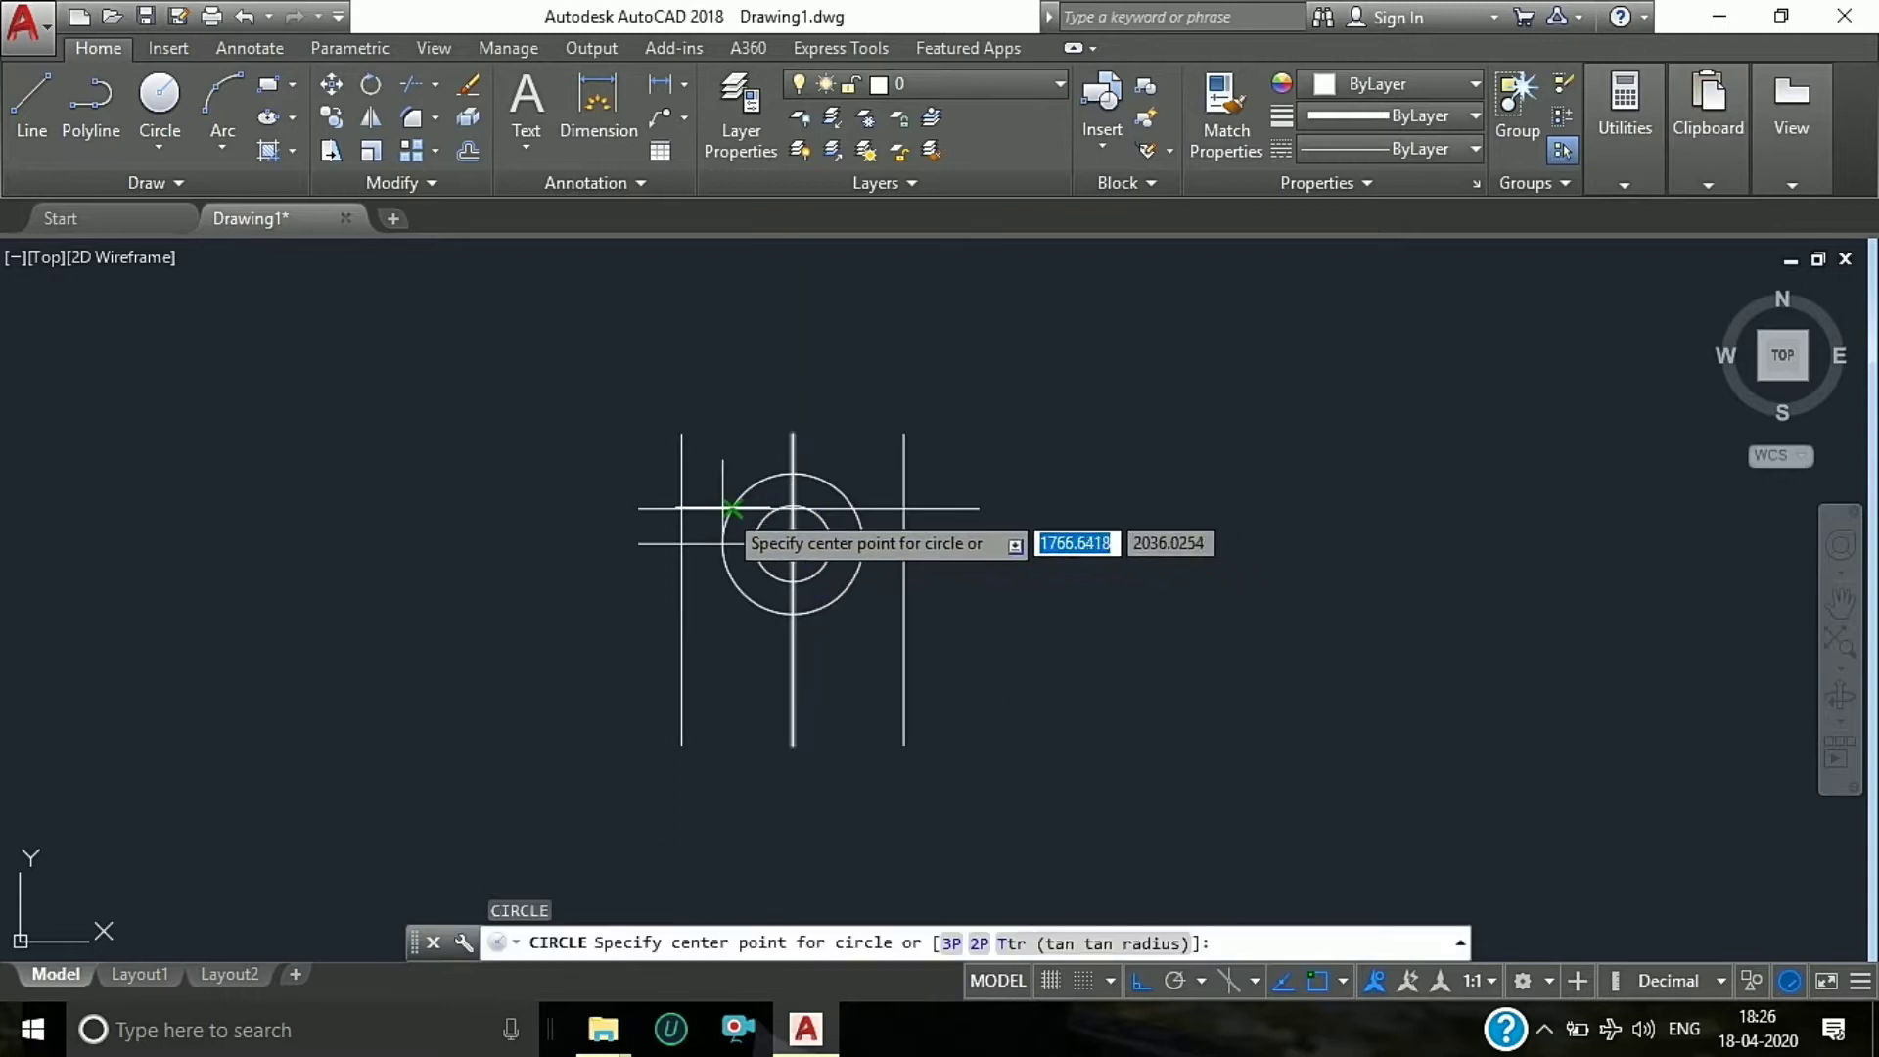
click(682, 508)
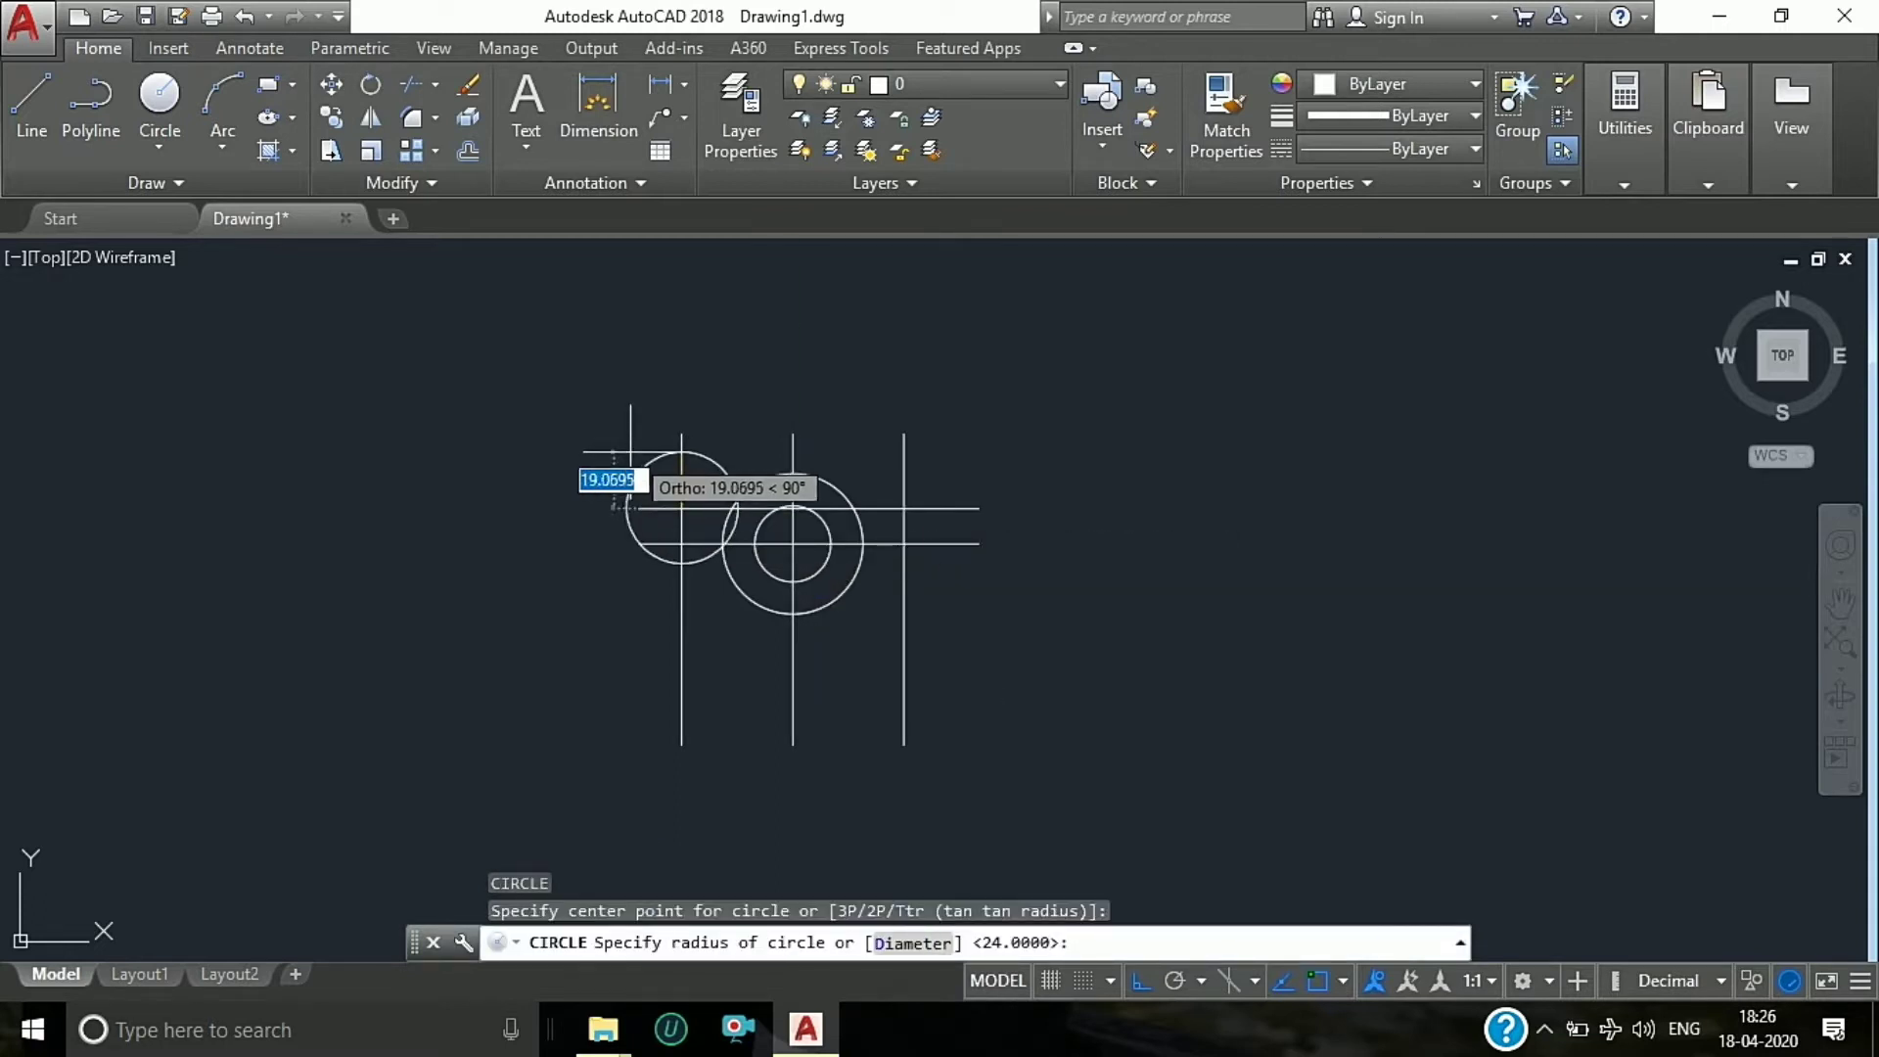
text(5)
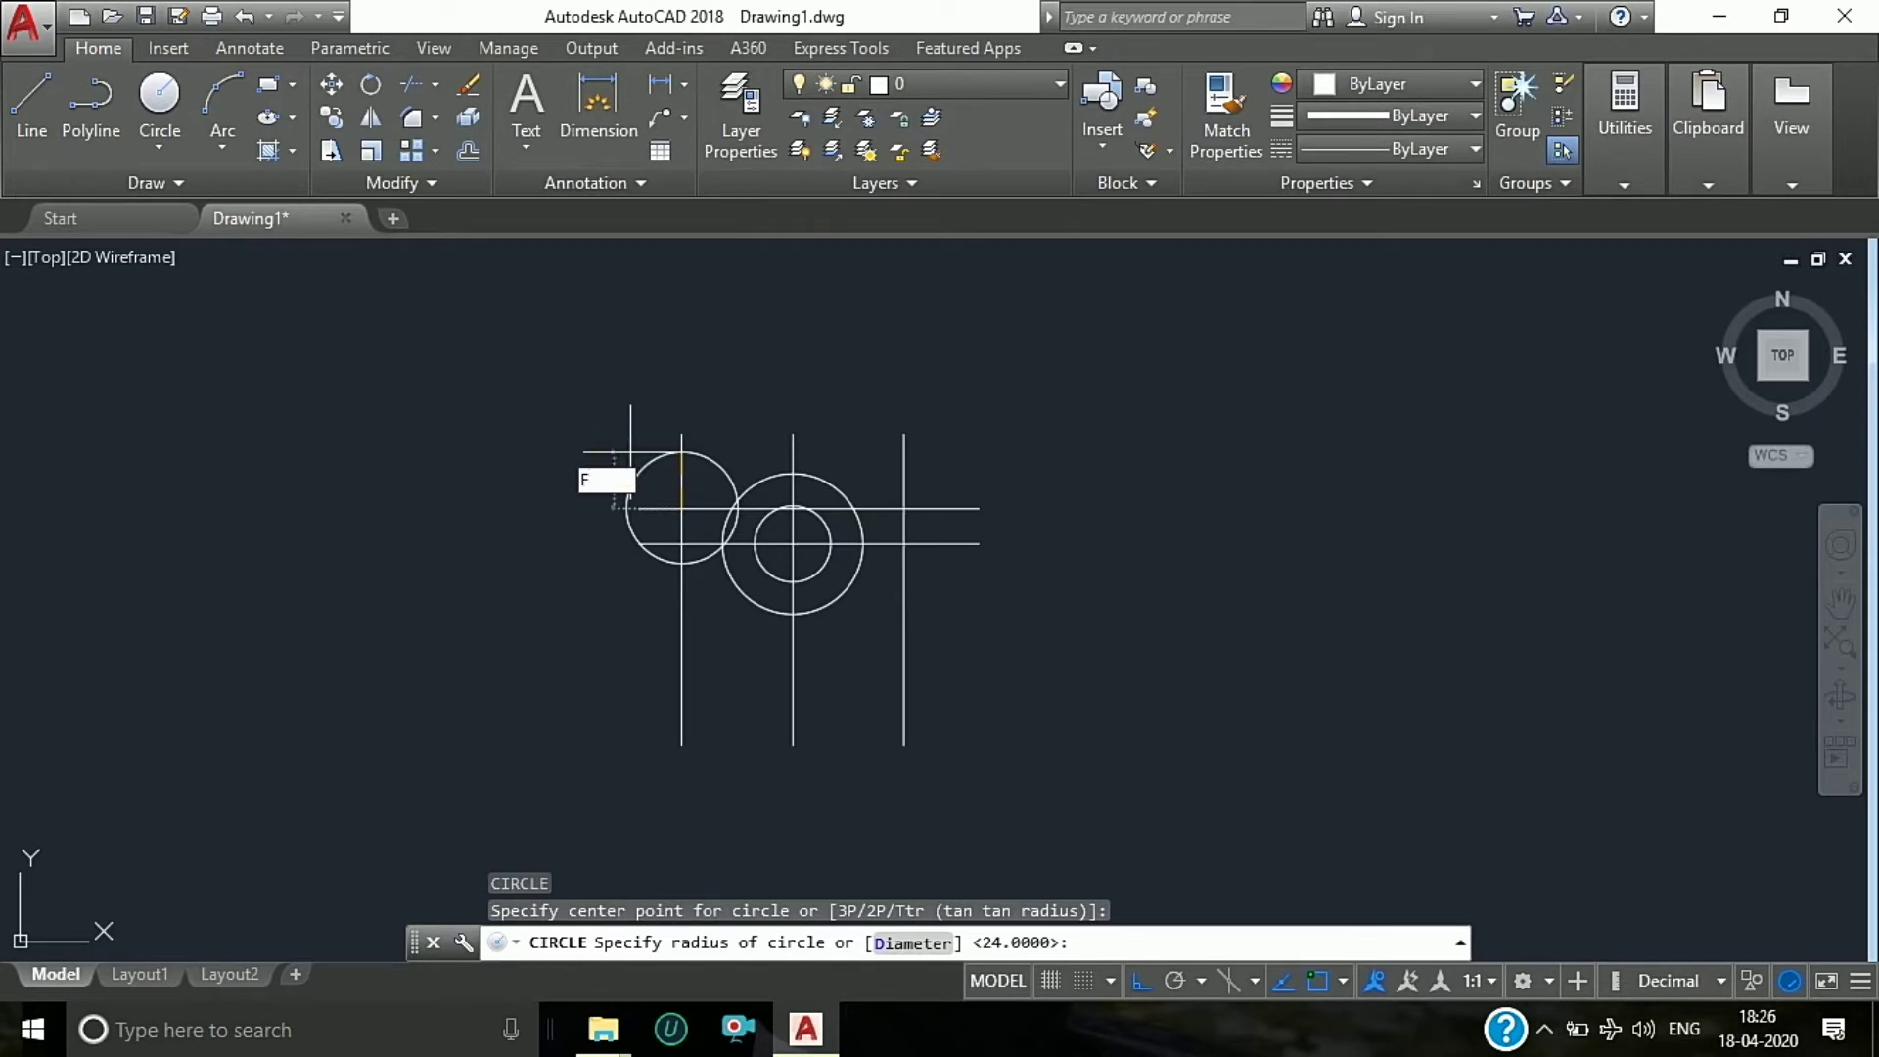
text(D)
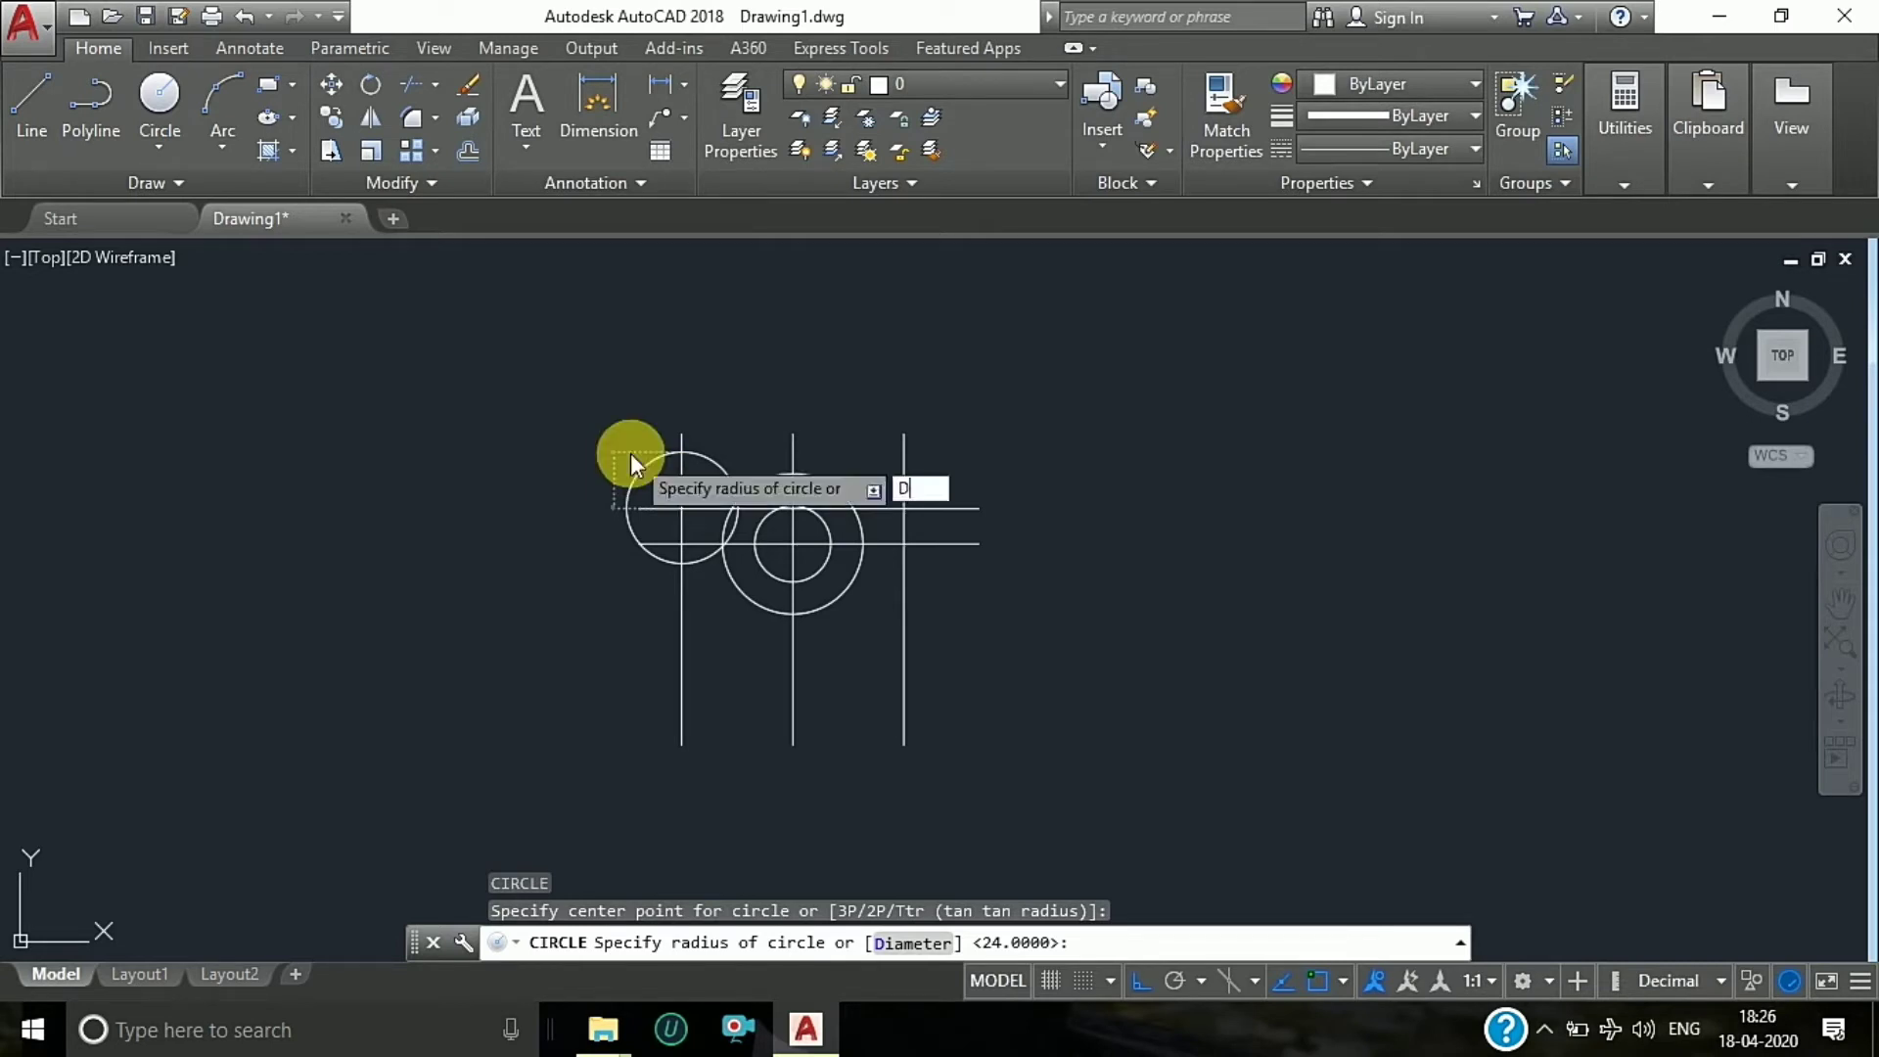
key(Return)
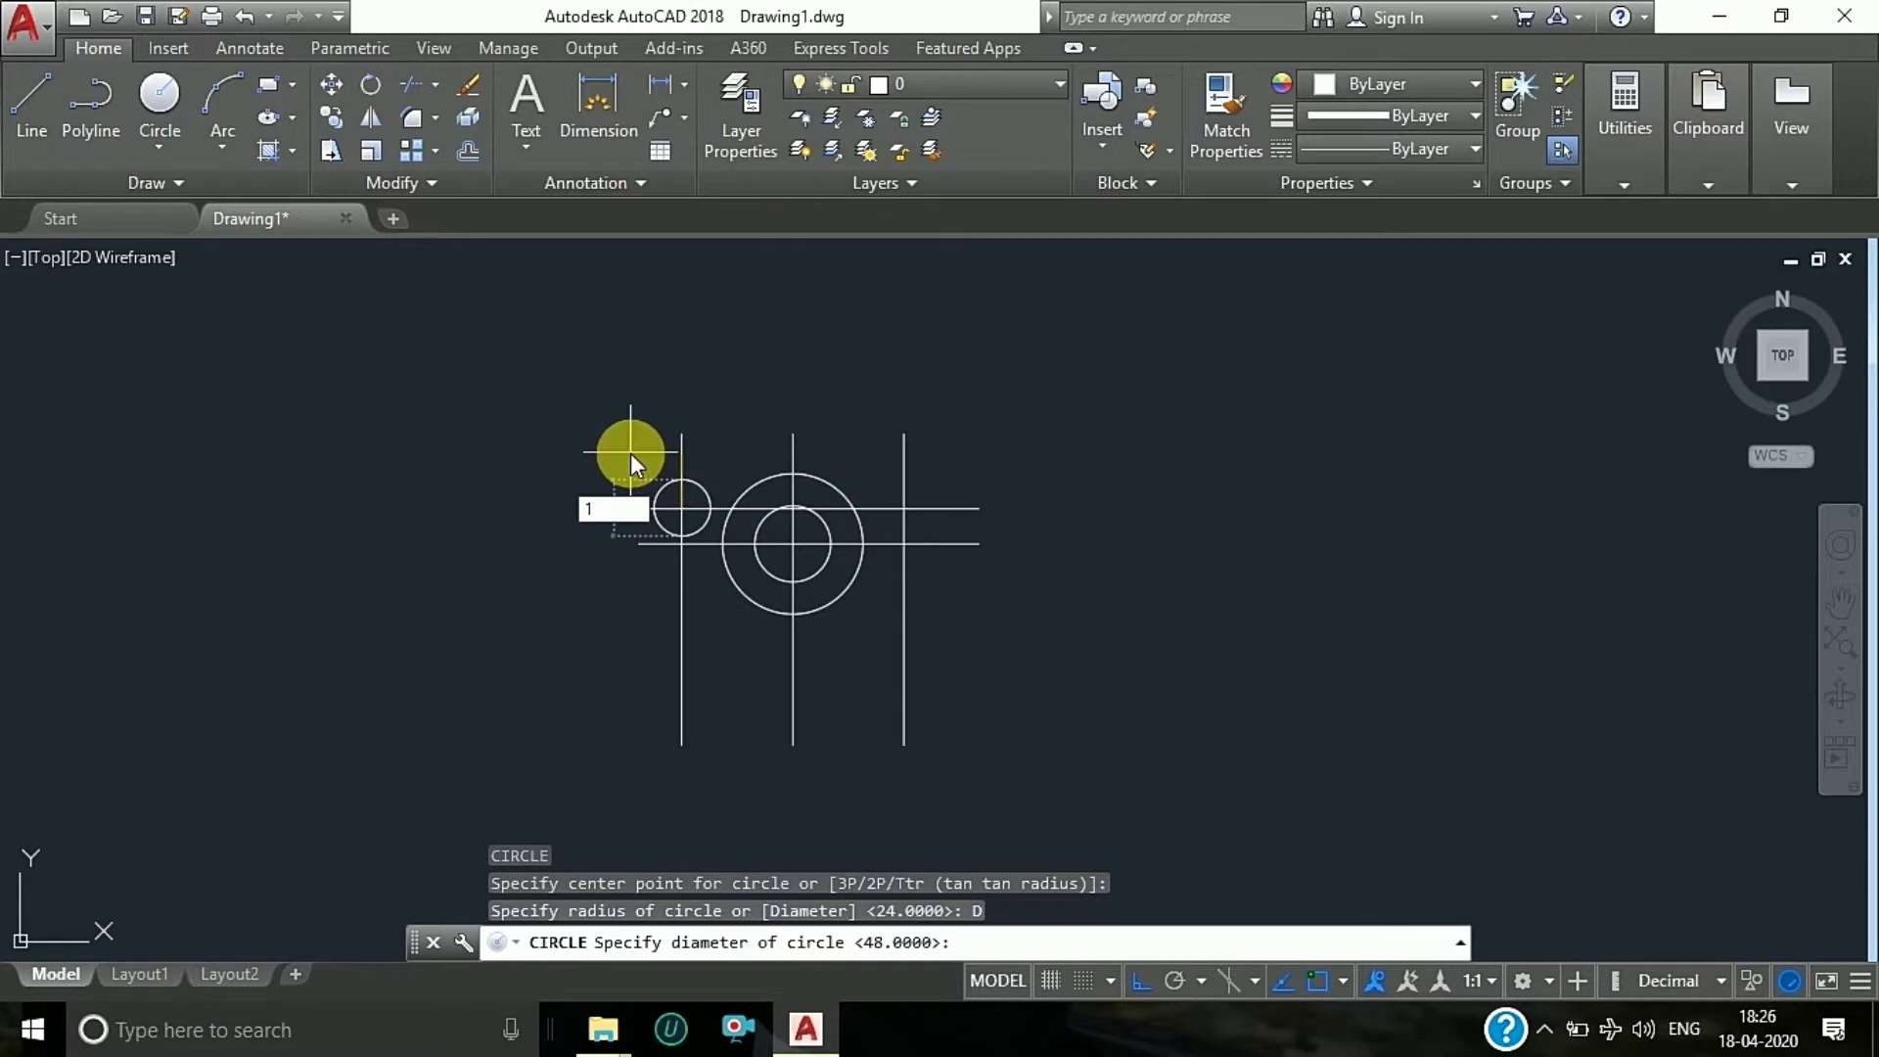
text(8)
key(Return)
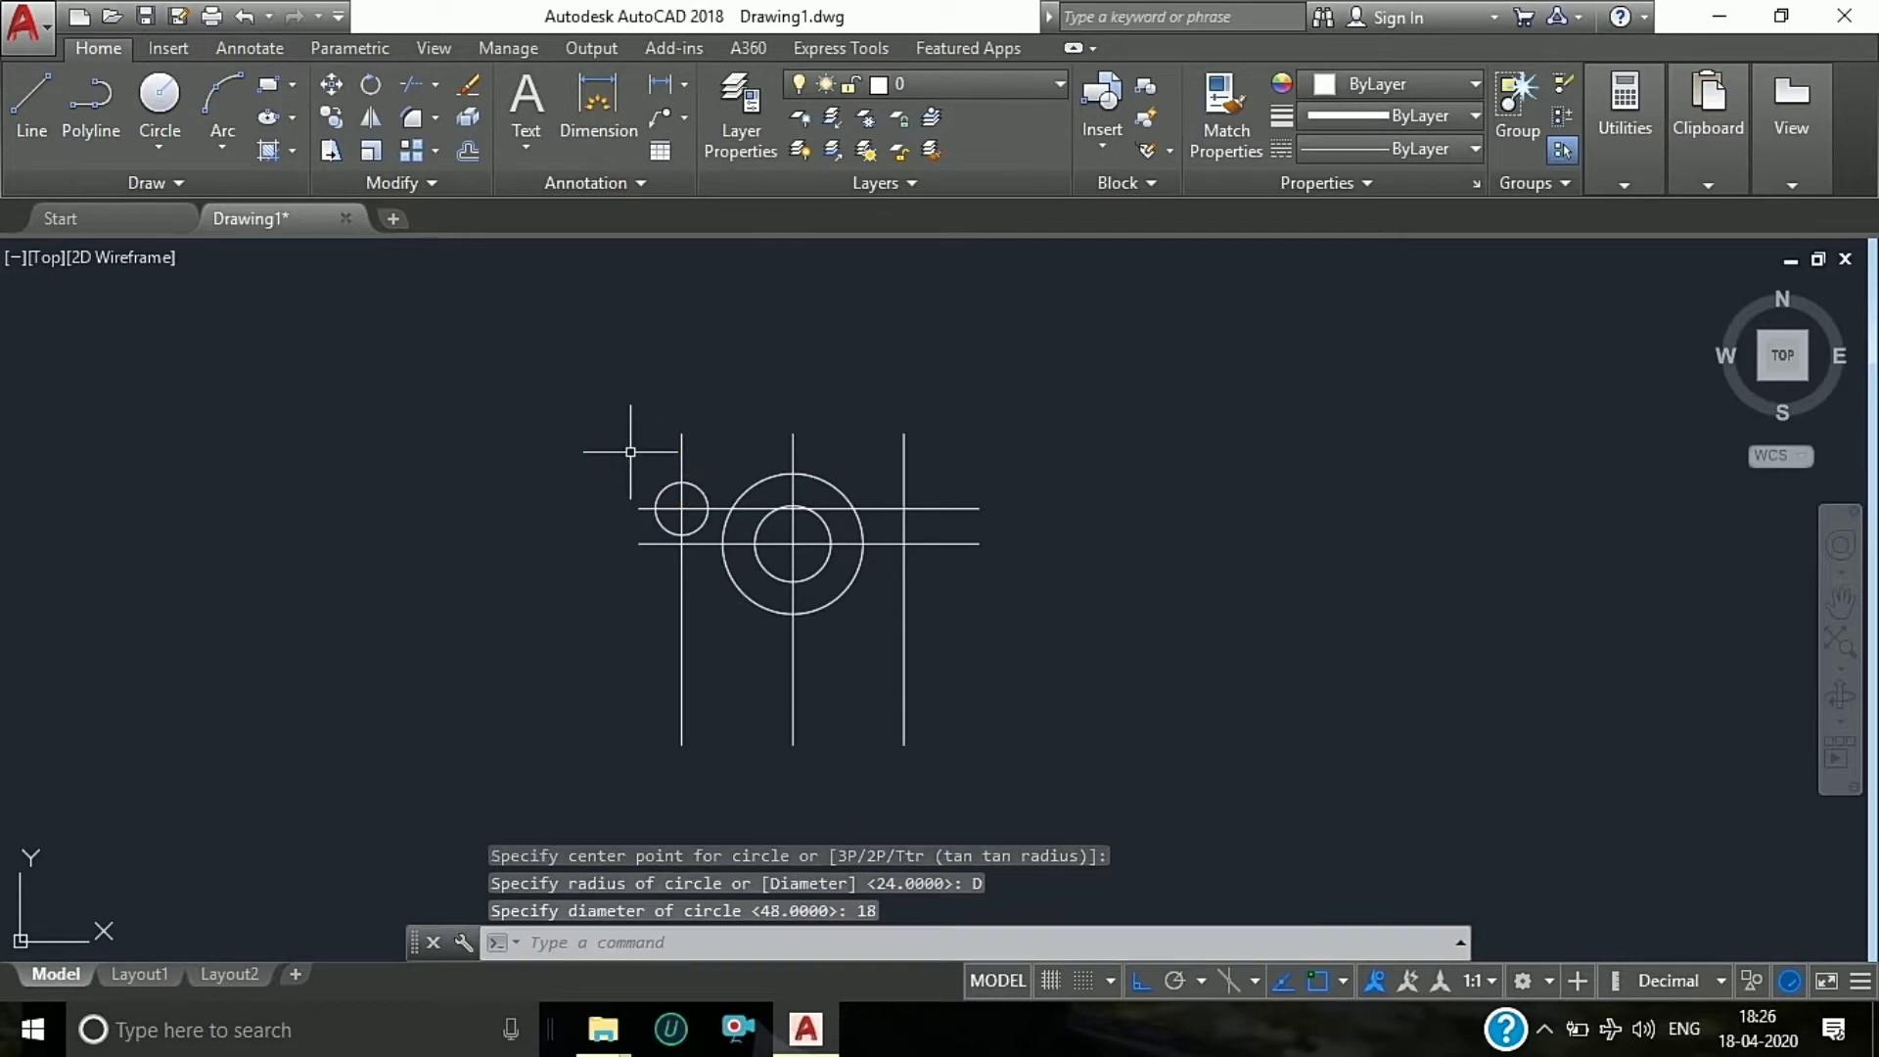
Step: Add a concentric radius-16 circle around the diameter-18 circle
scroll(686, 510, up, 4)
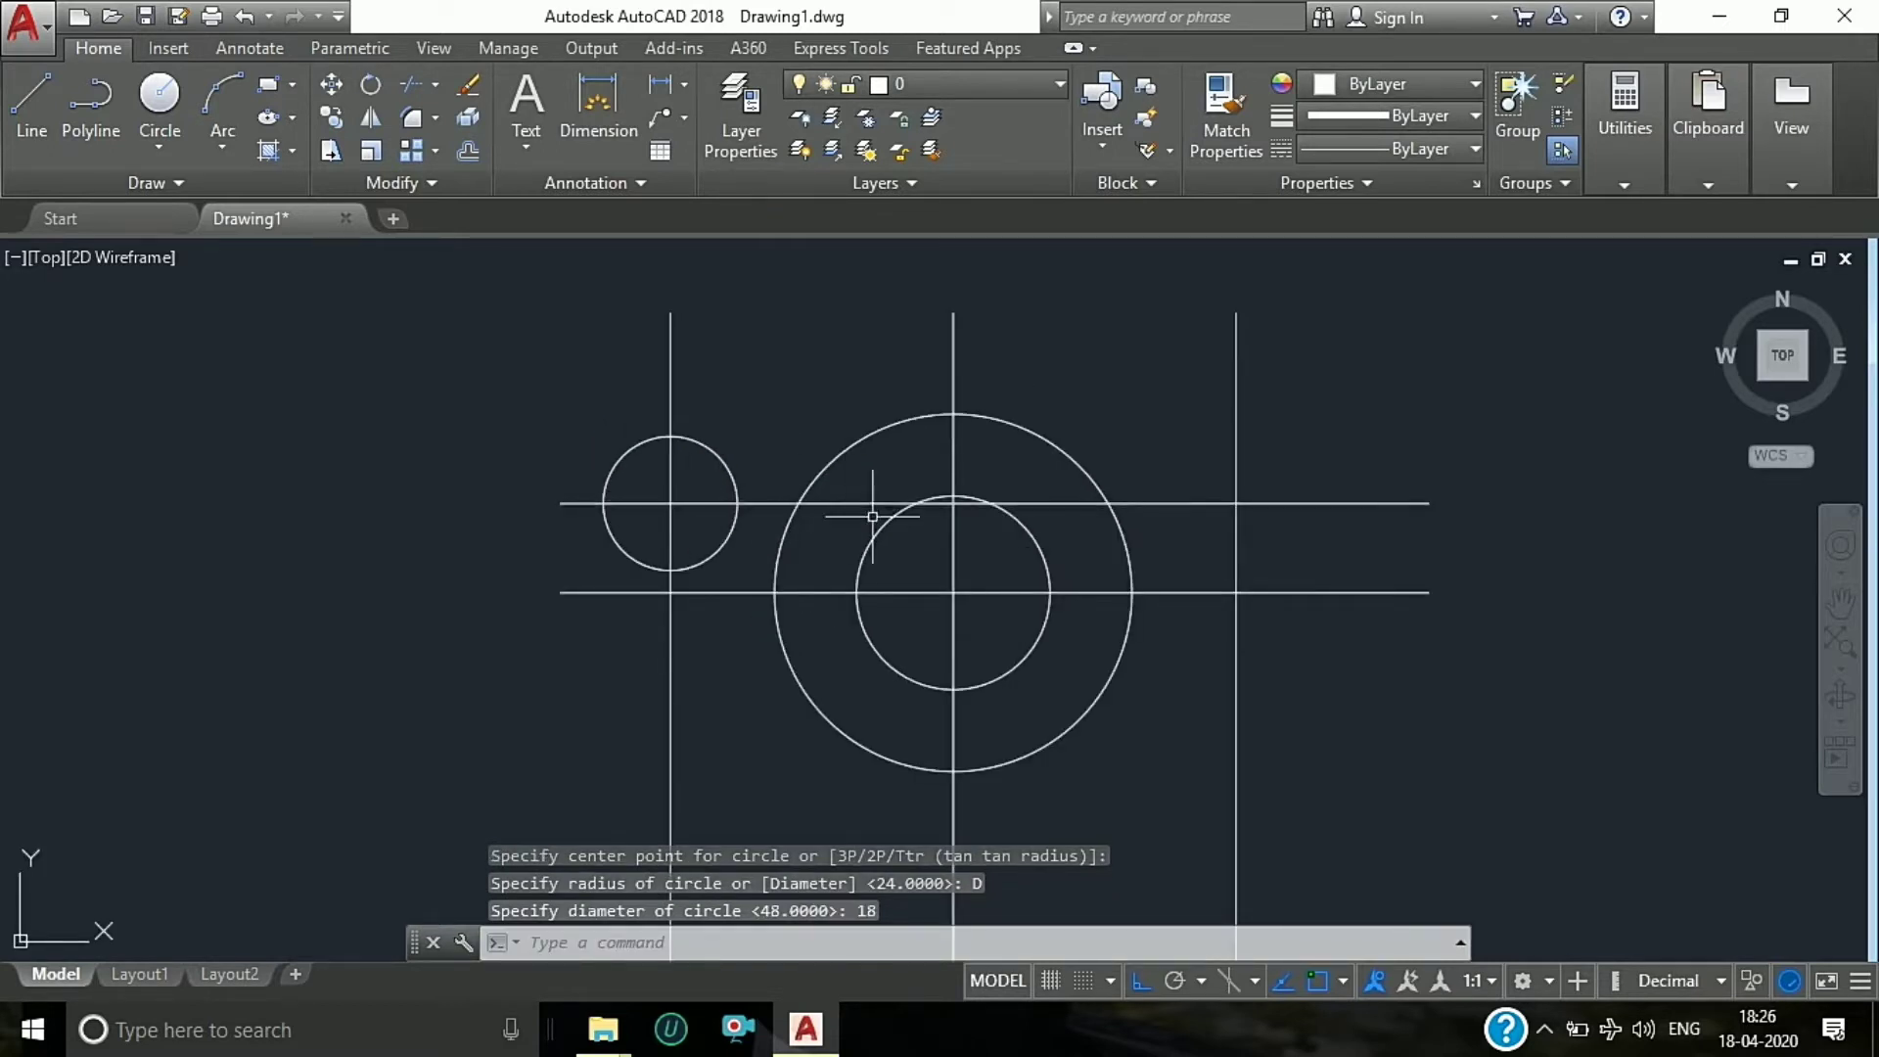
key(Return)
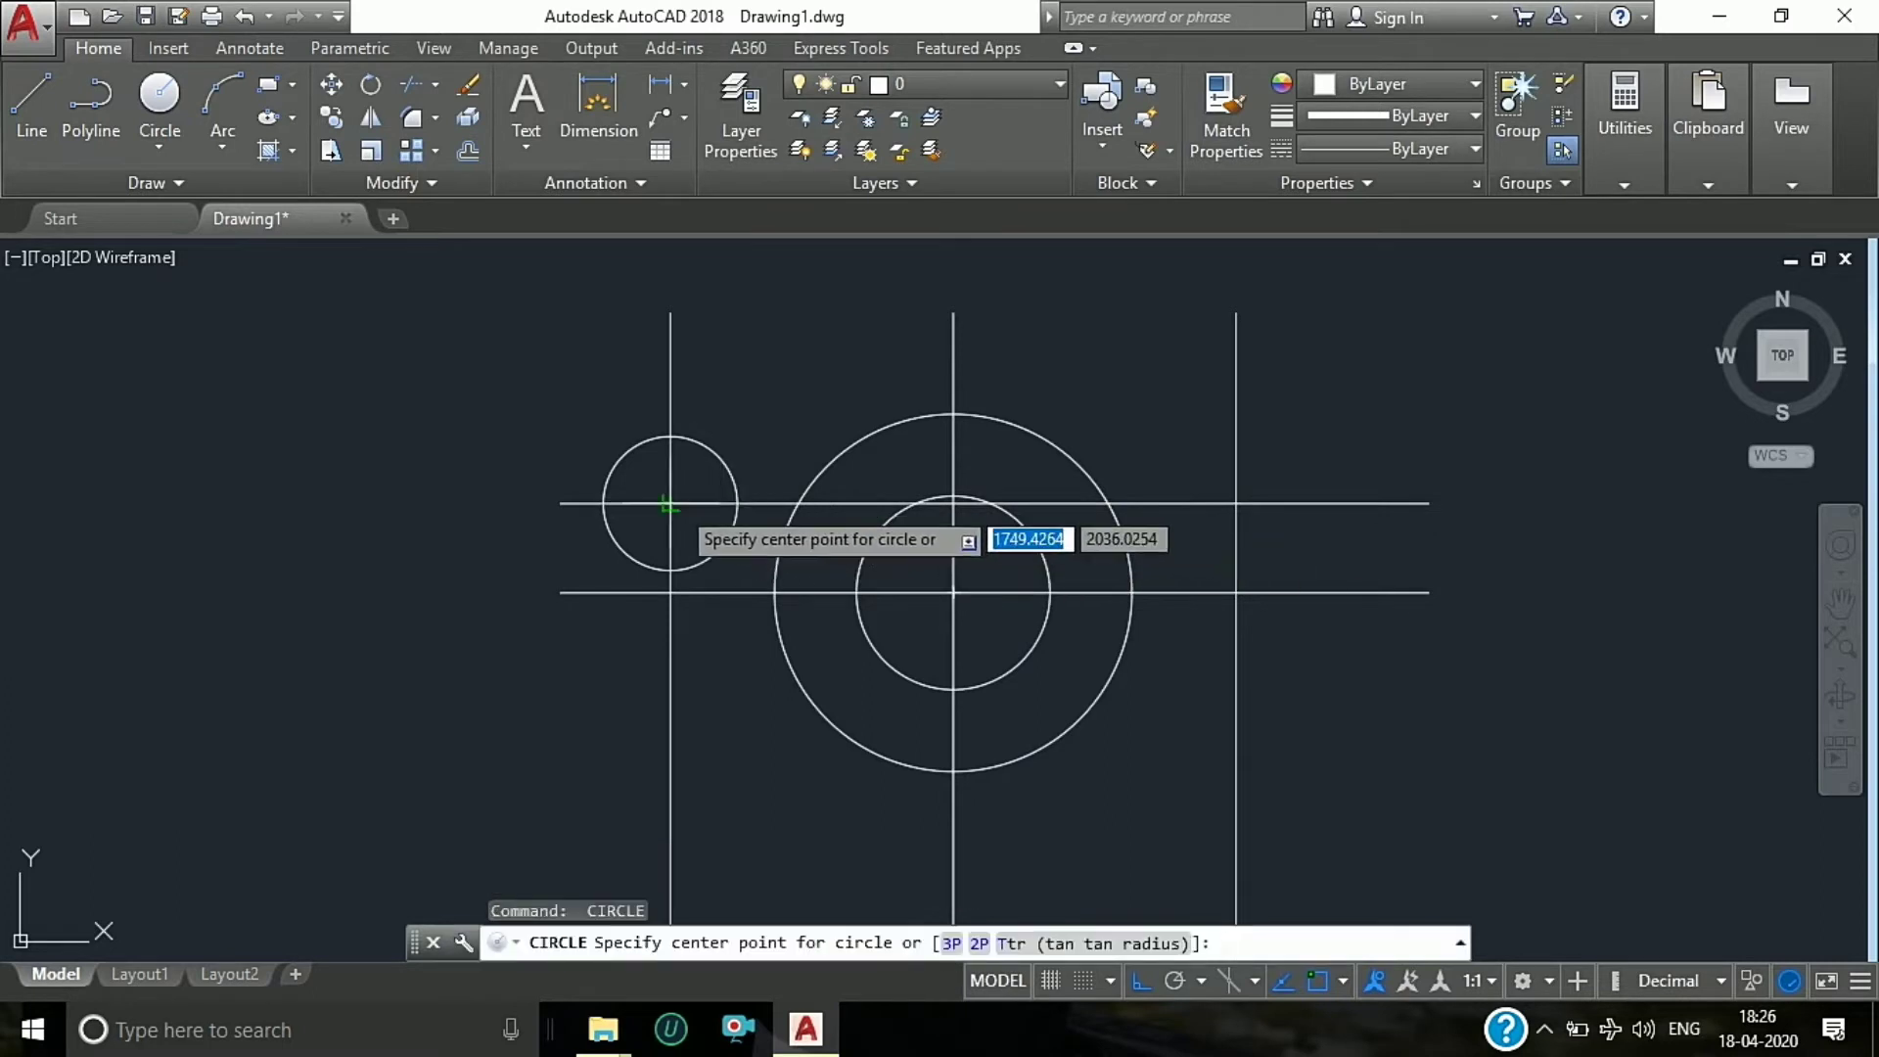
click(671, 503)
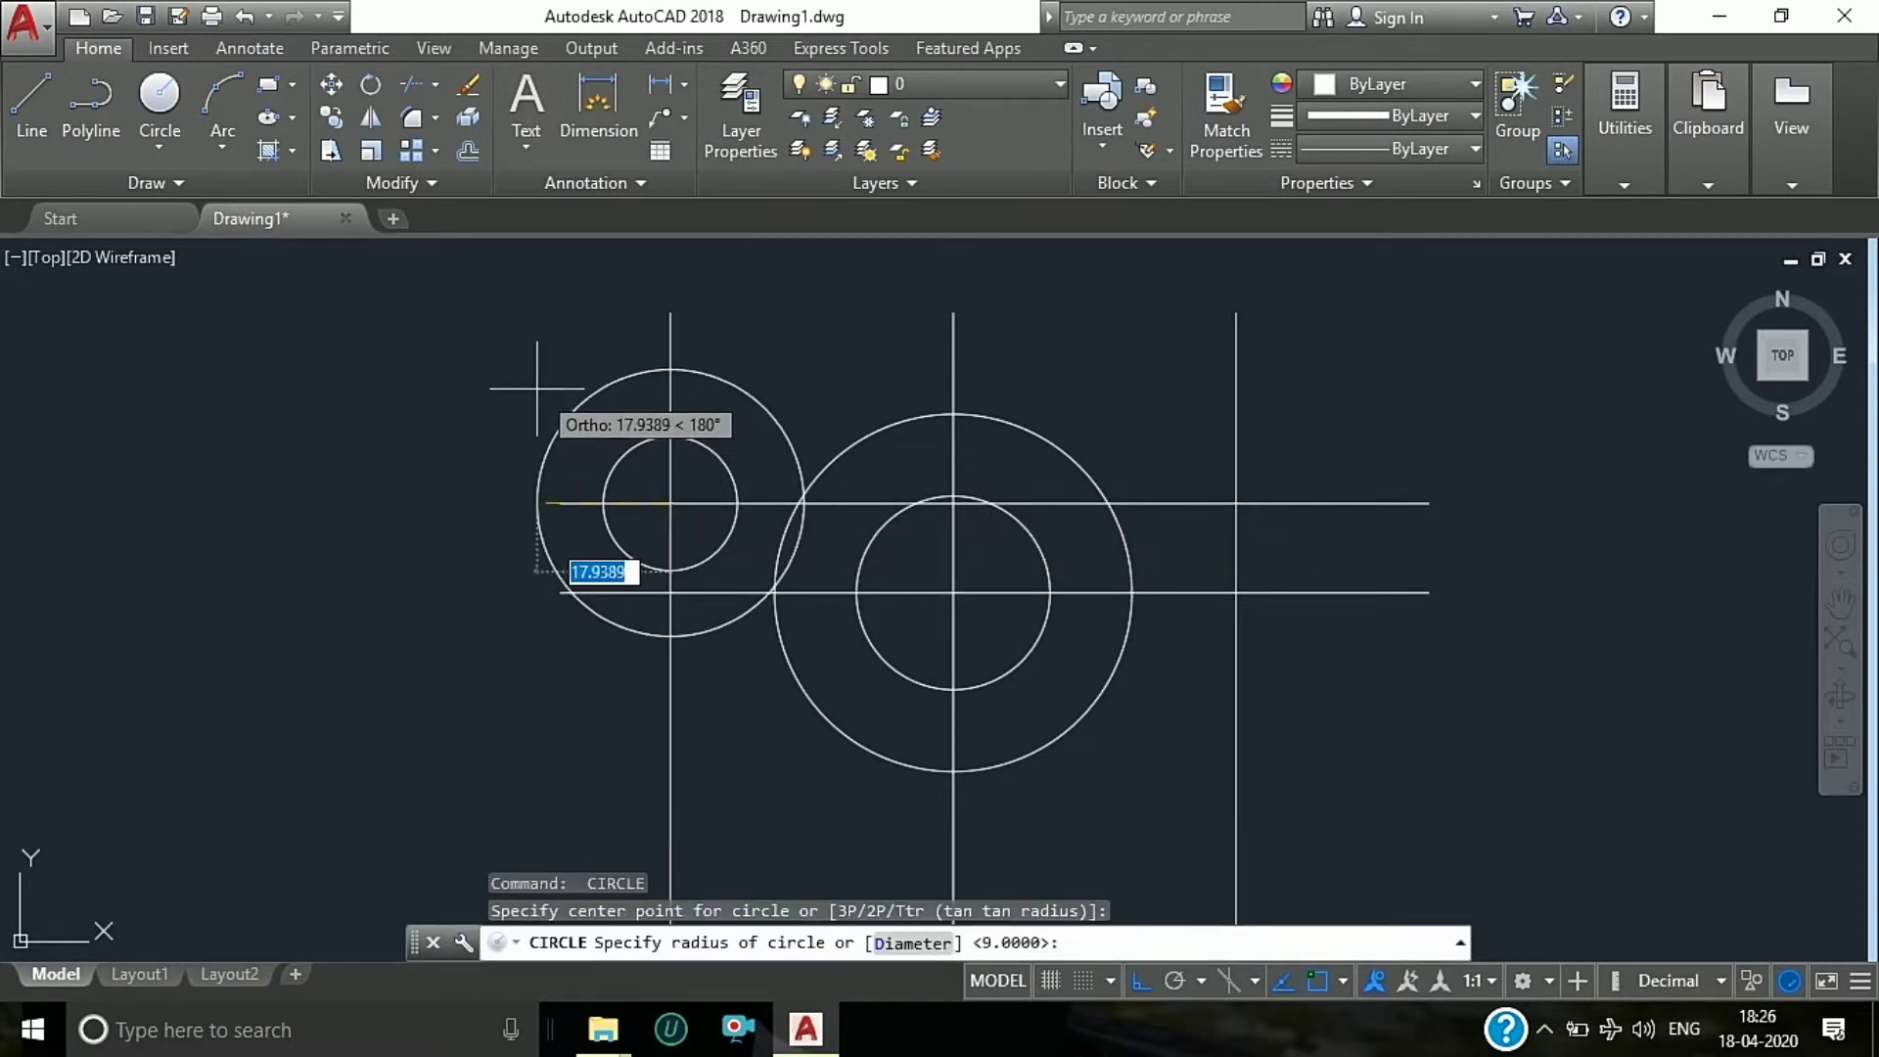
text(16)
key(Return)
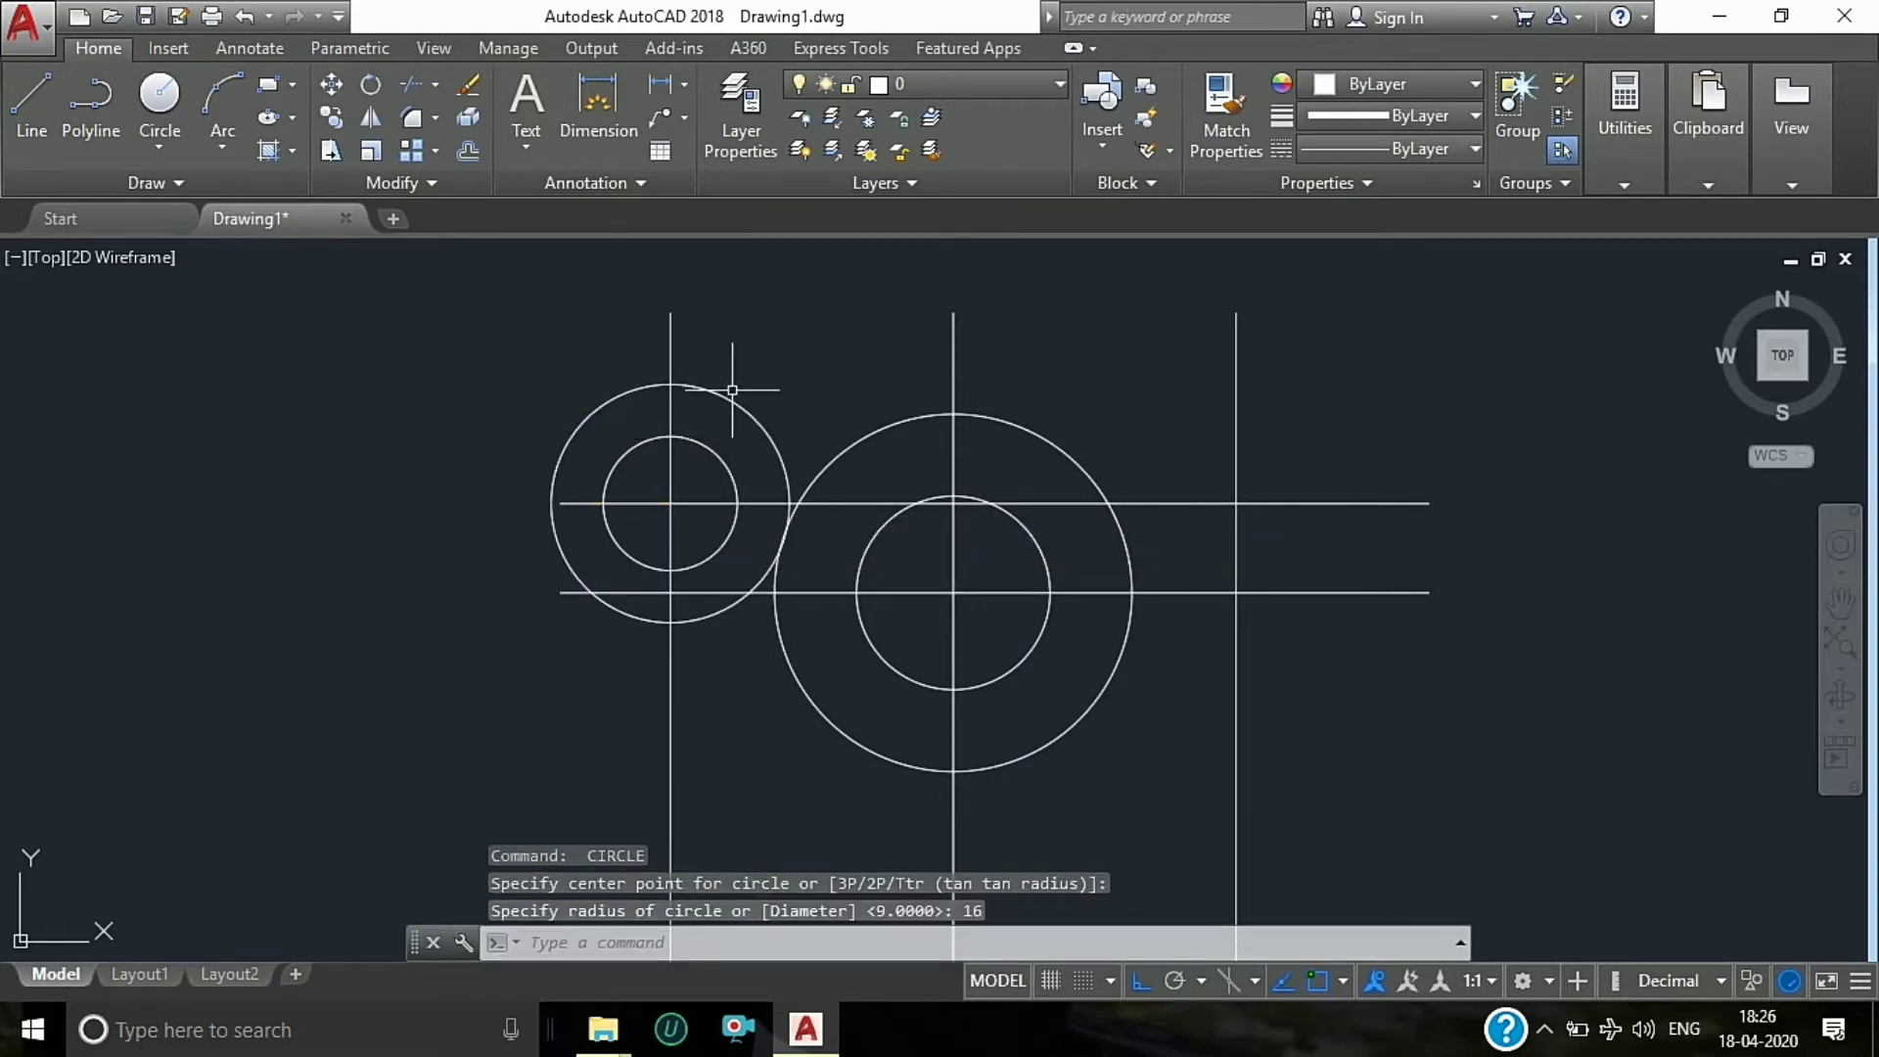
Step: Mirror the two left circles about the central vertical line, keeping the originals
click(733, 401)
click(685, 437)
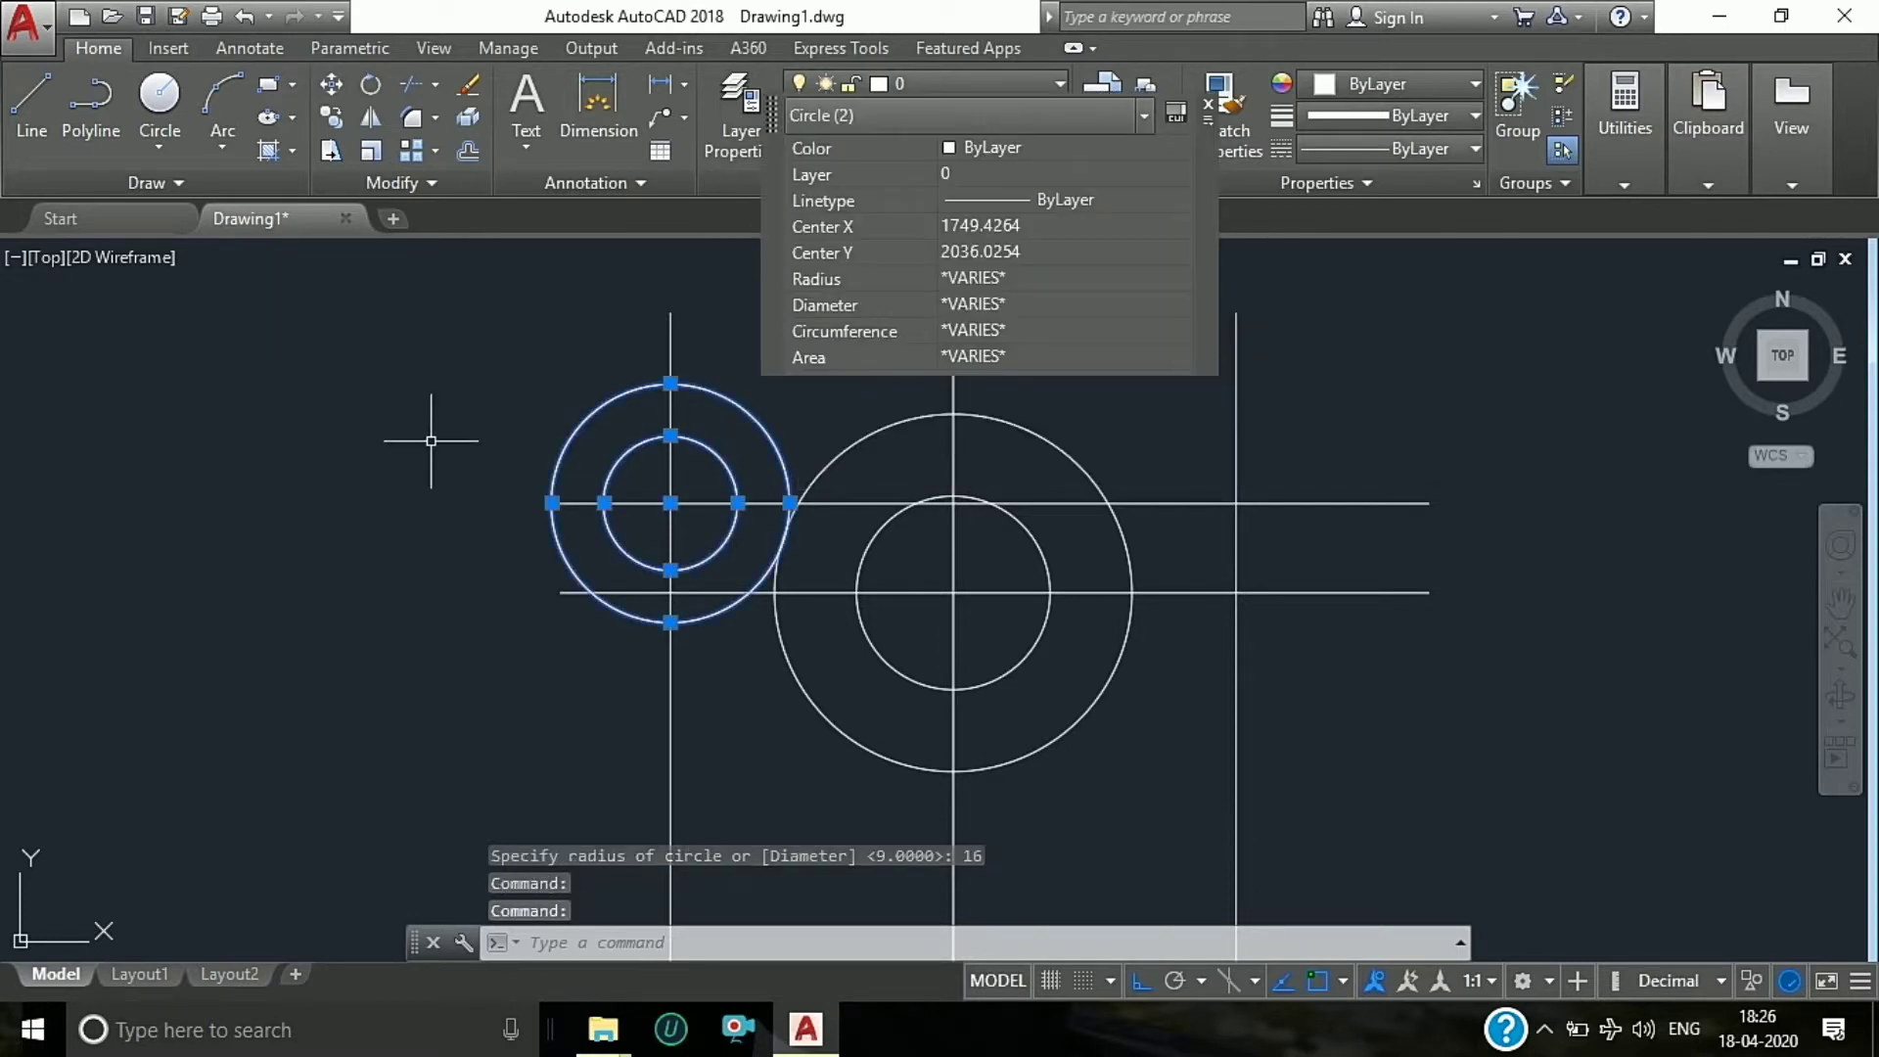
text(MI)
key(Return)
scroll(489, 504, down, 1)
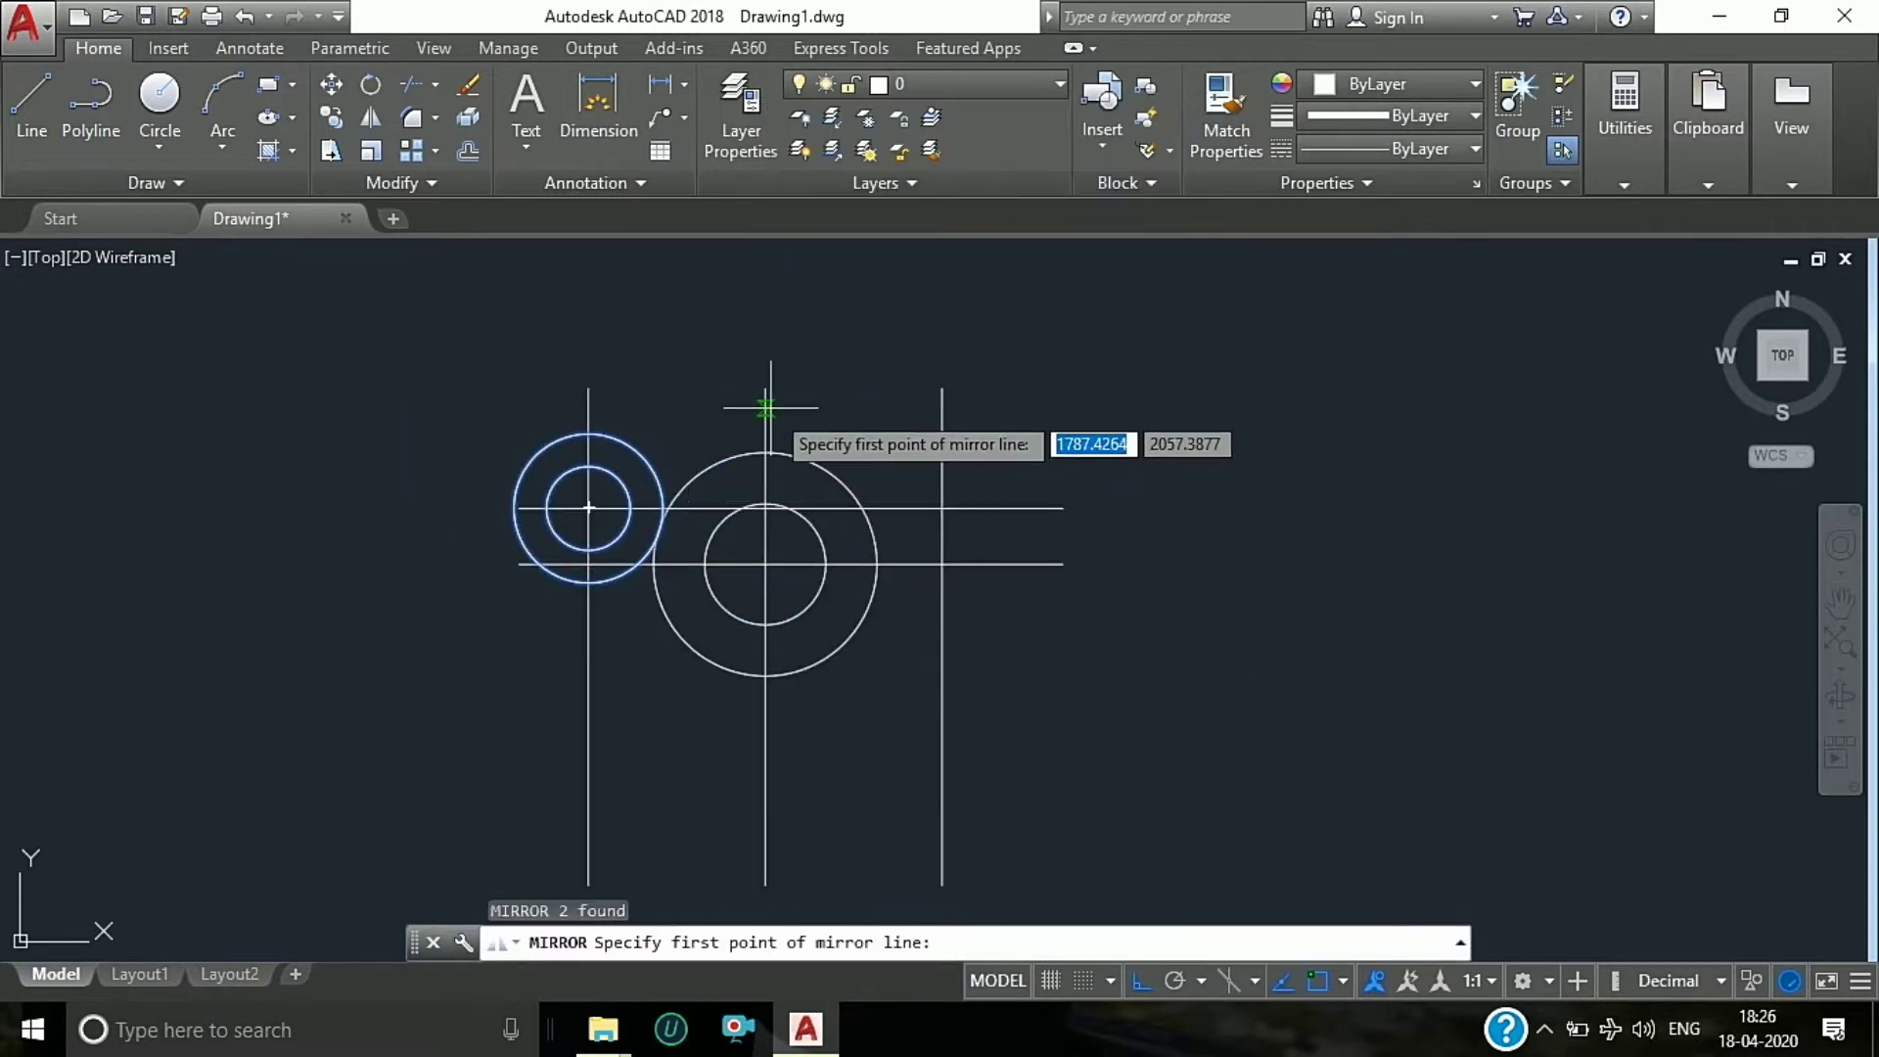
scroll(765, 423, down, 2)
click(769, 667)
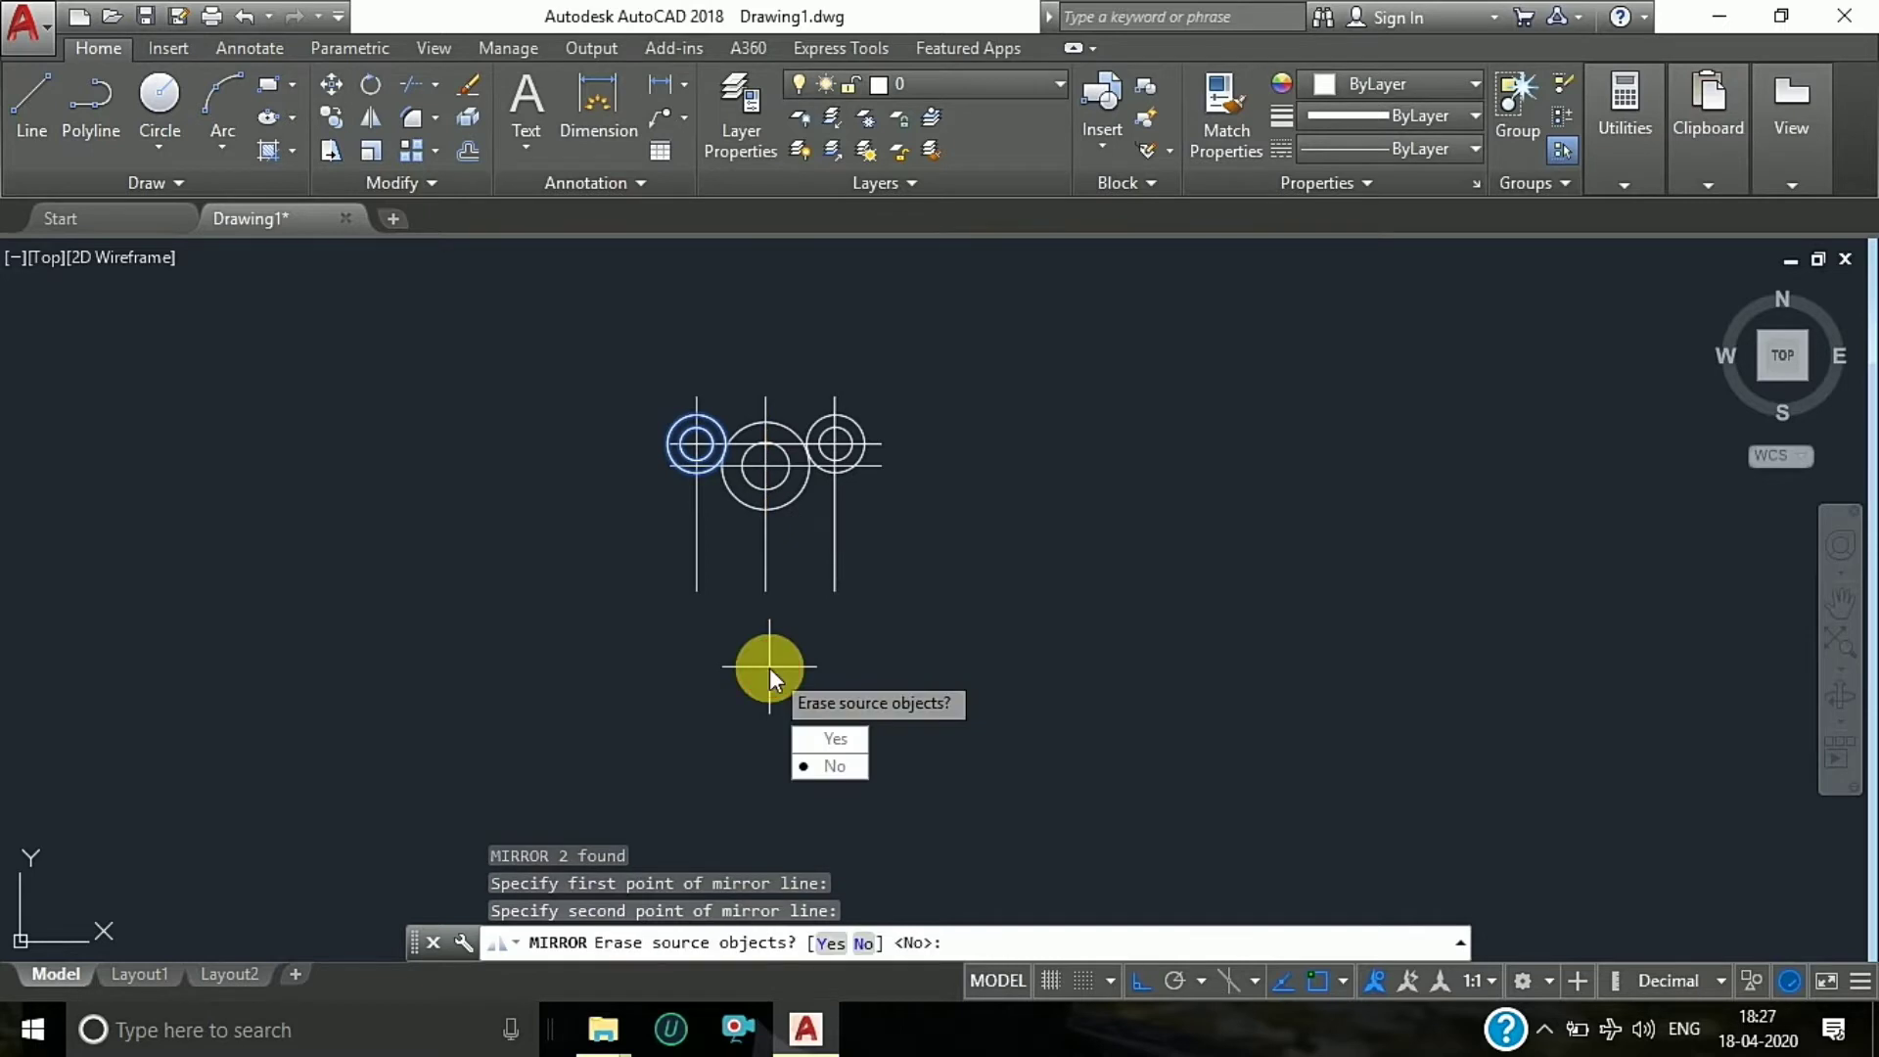
text(N)
key(Return)
scroll(887, 395, up, 4)
key(Escape)
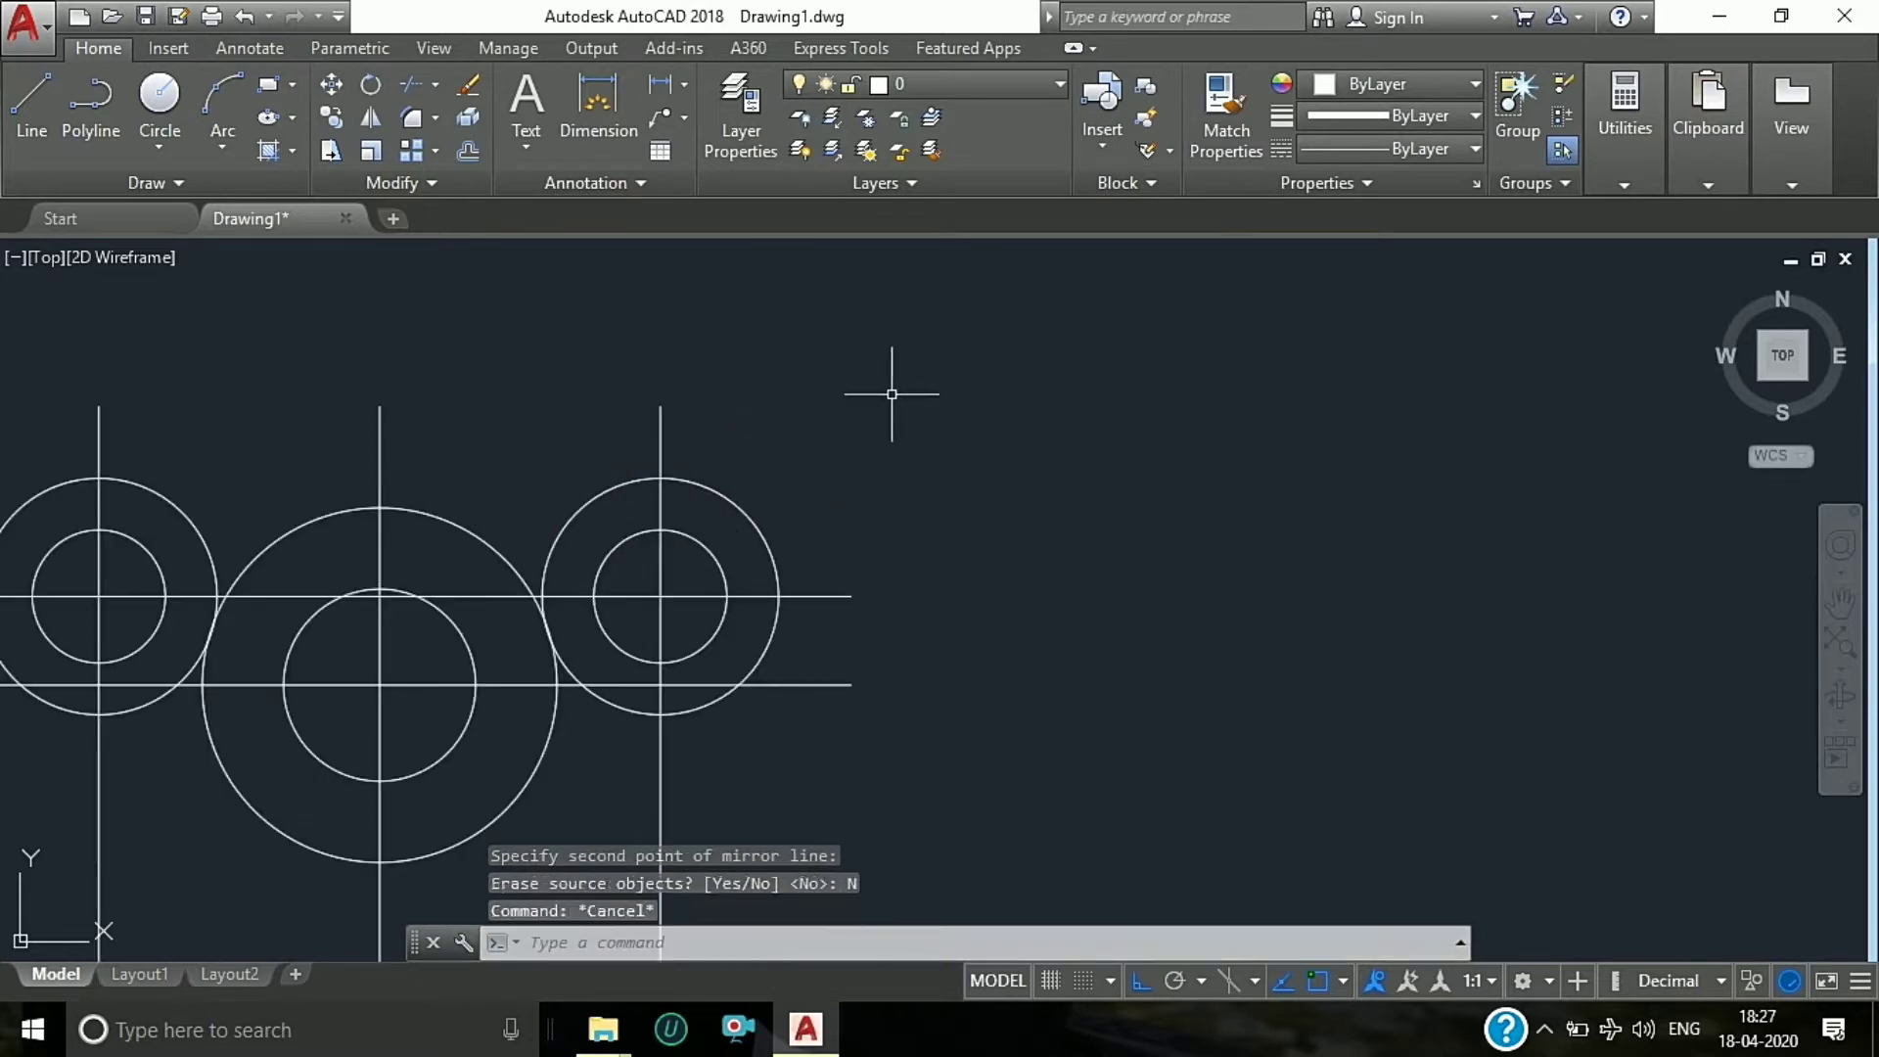
Step: Draw a radius-12 circle tangent to the left outer circle and the large central circle
click(160, 147)
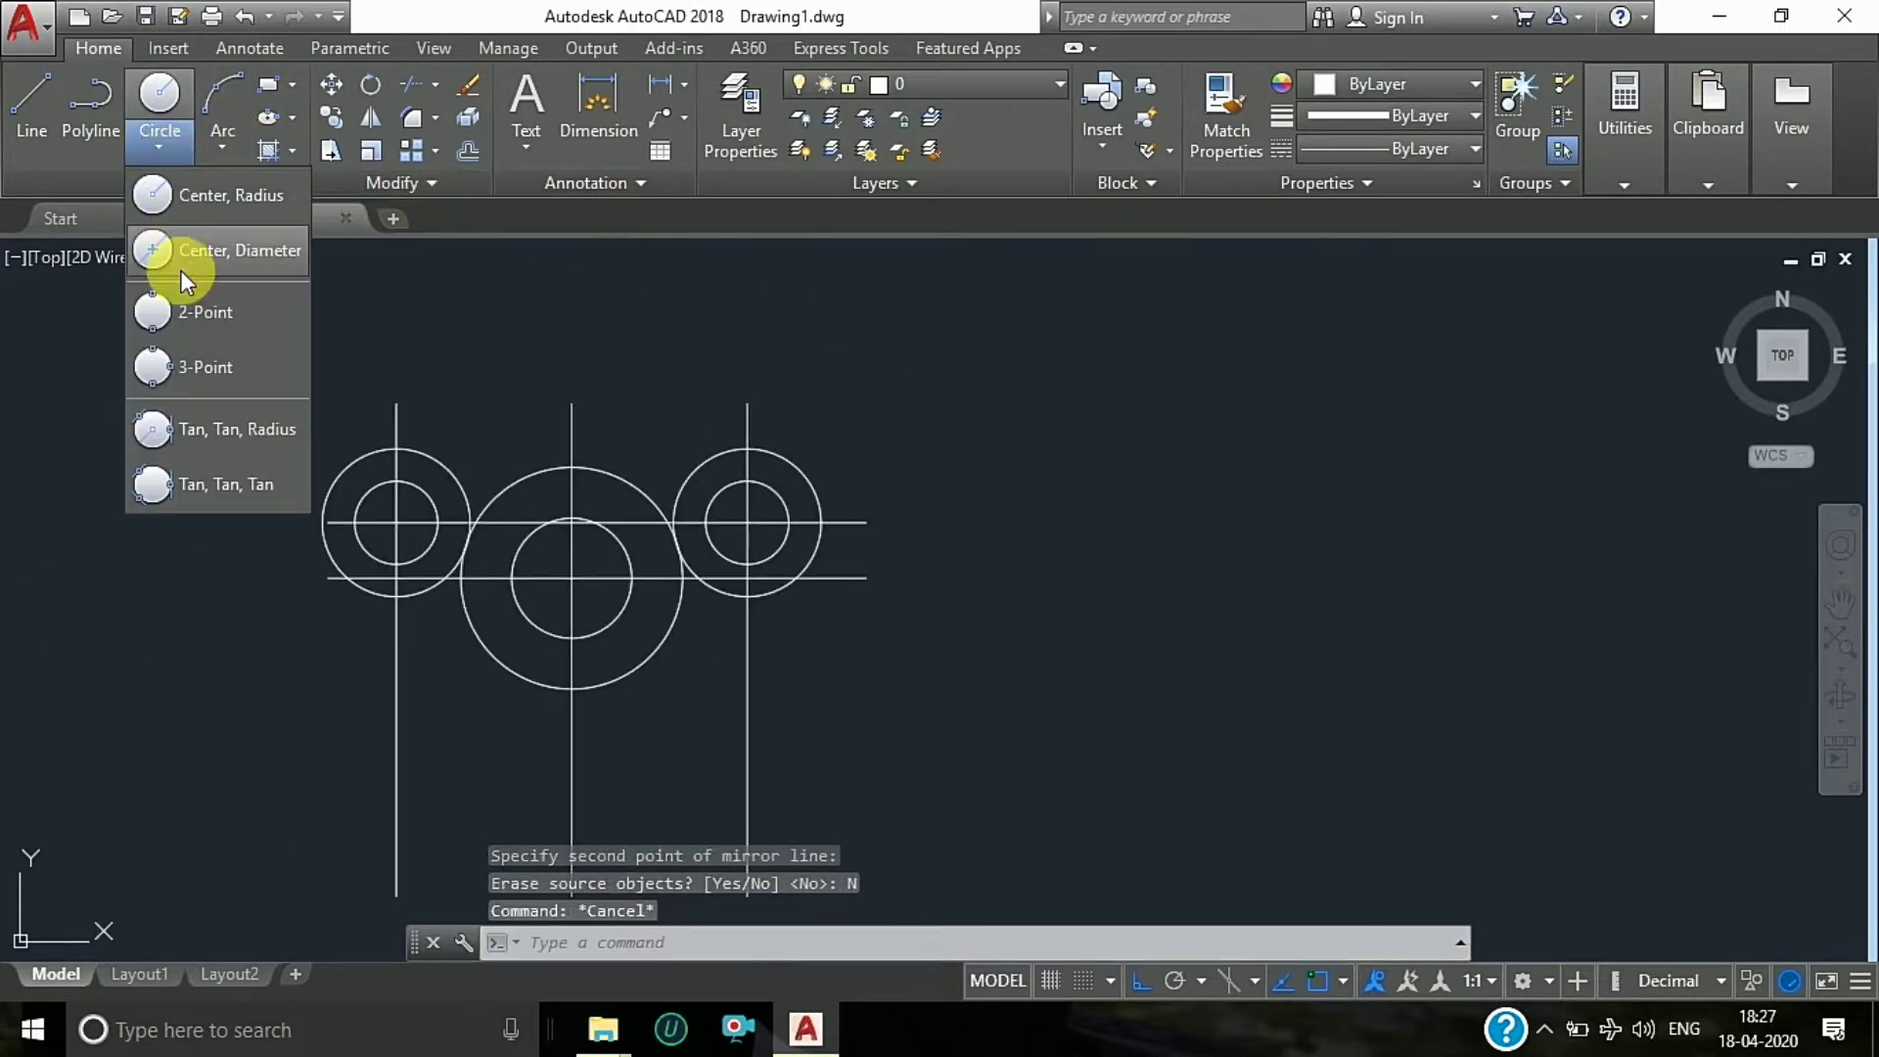
click(237, 428)
scroll(427, 494, up, 2)
click(466, 452)
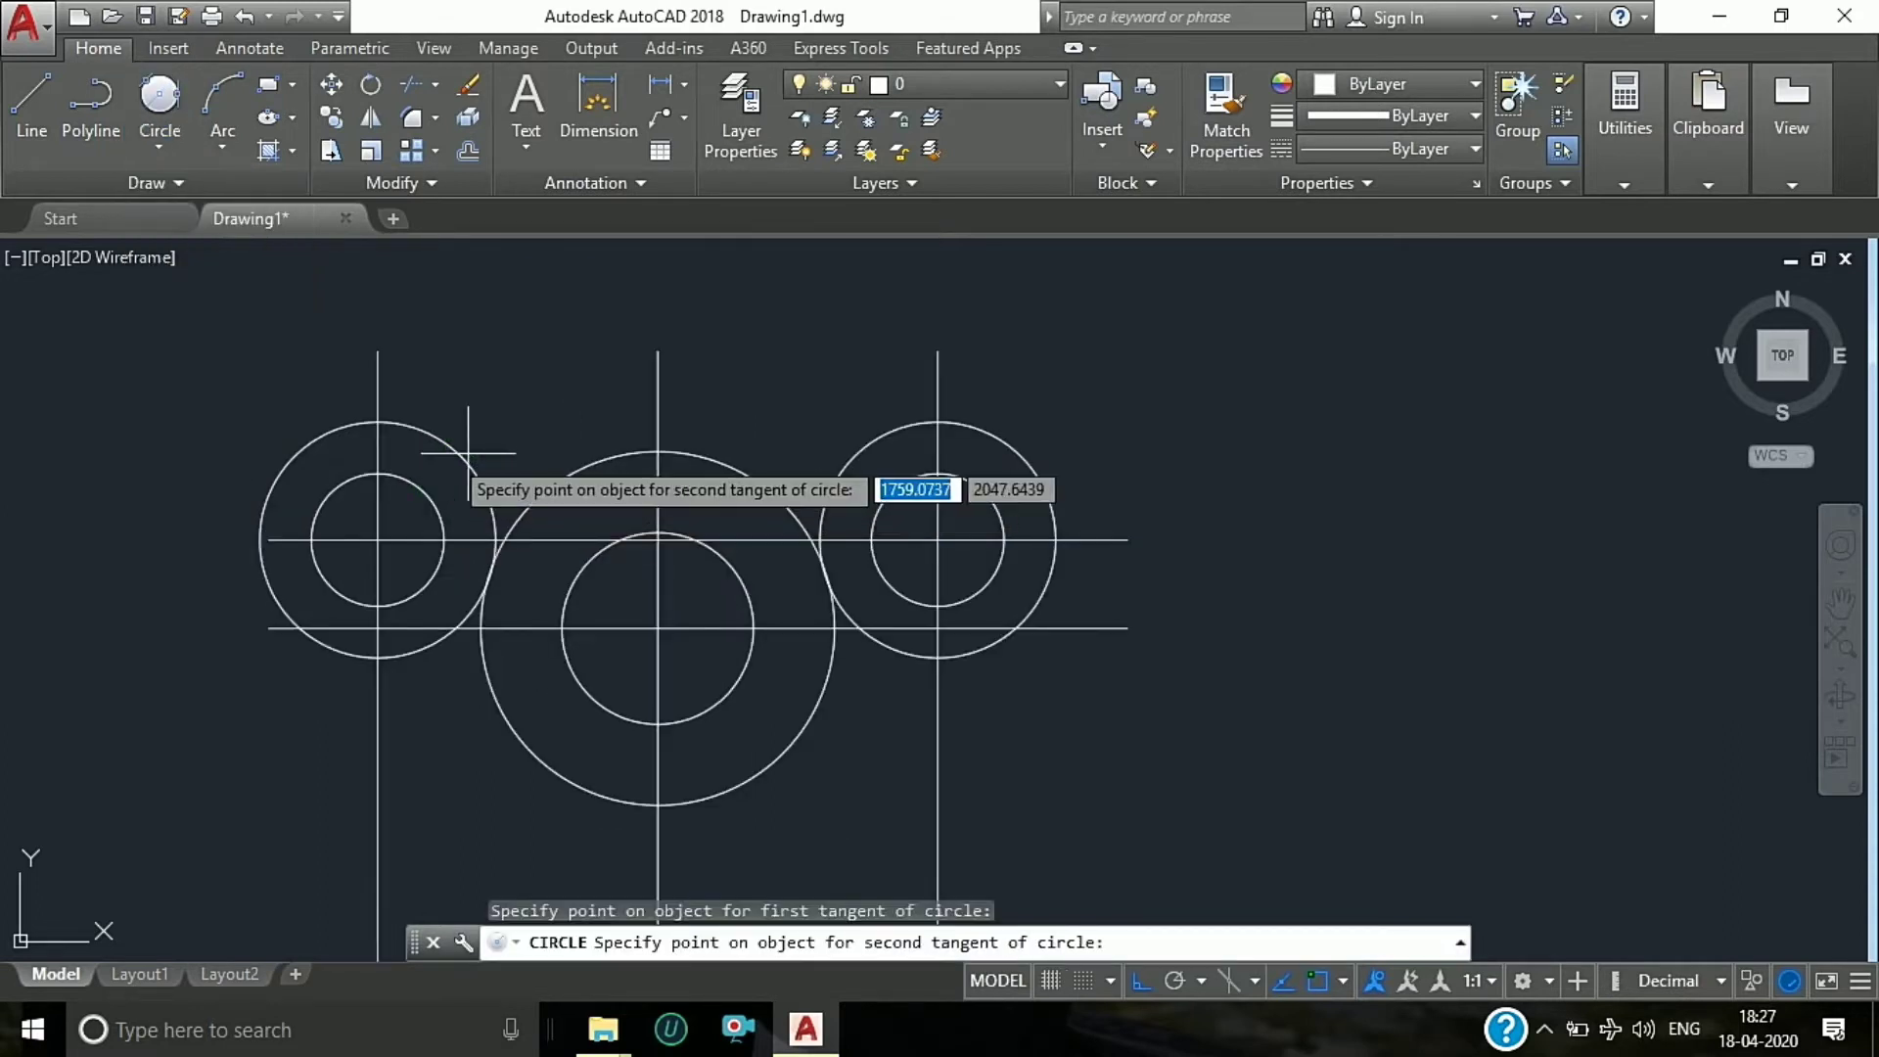
click(545, 462)
text(12)
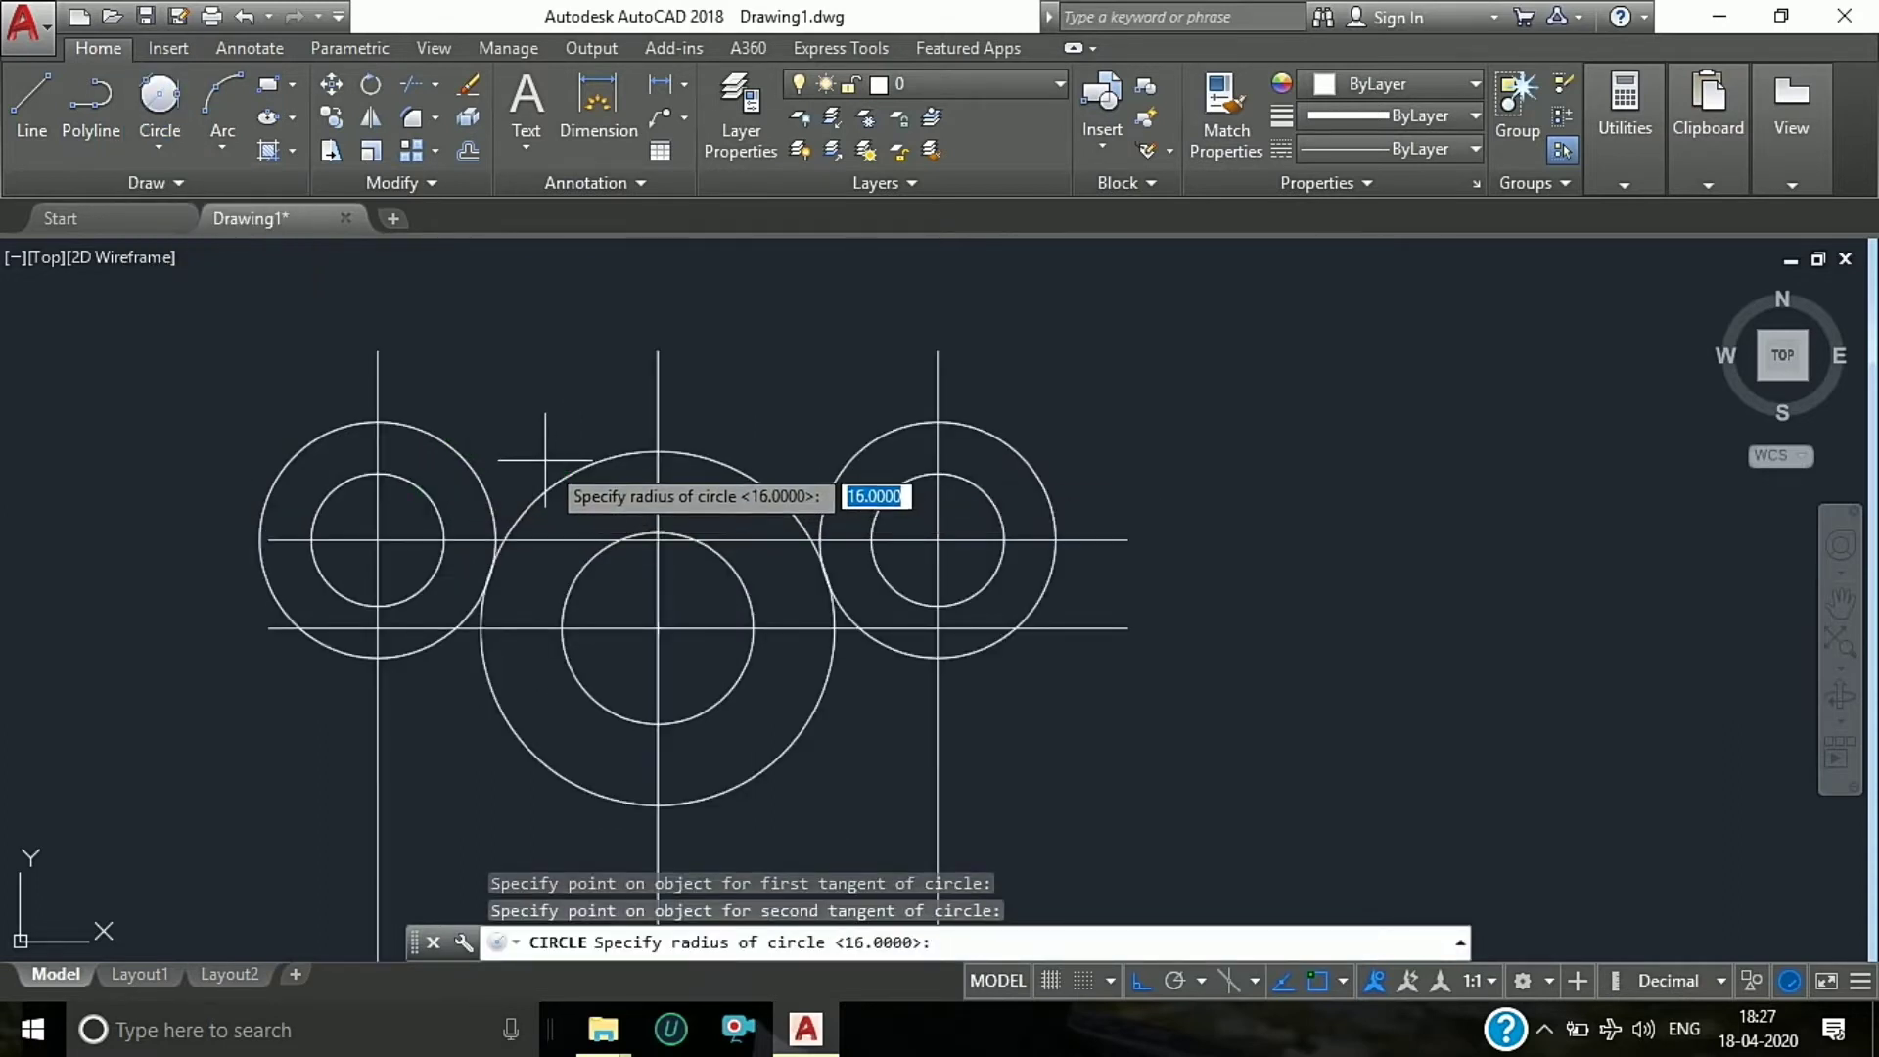
key(Return)
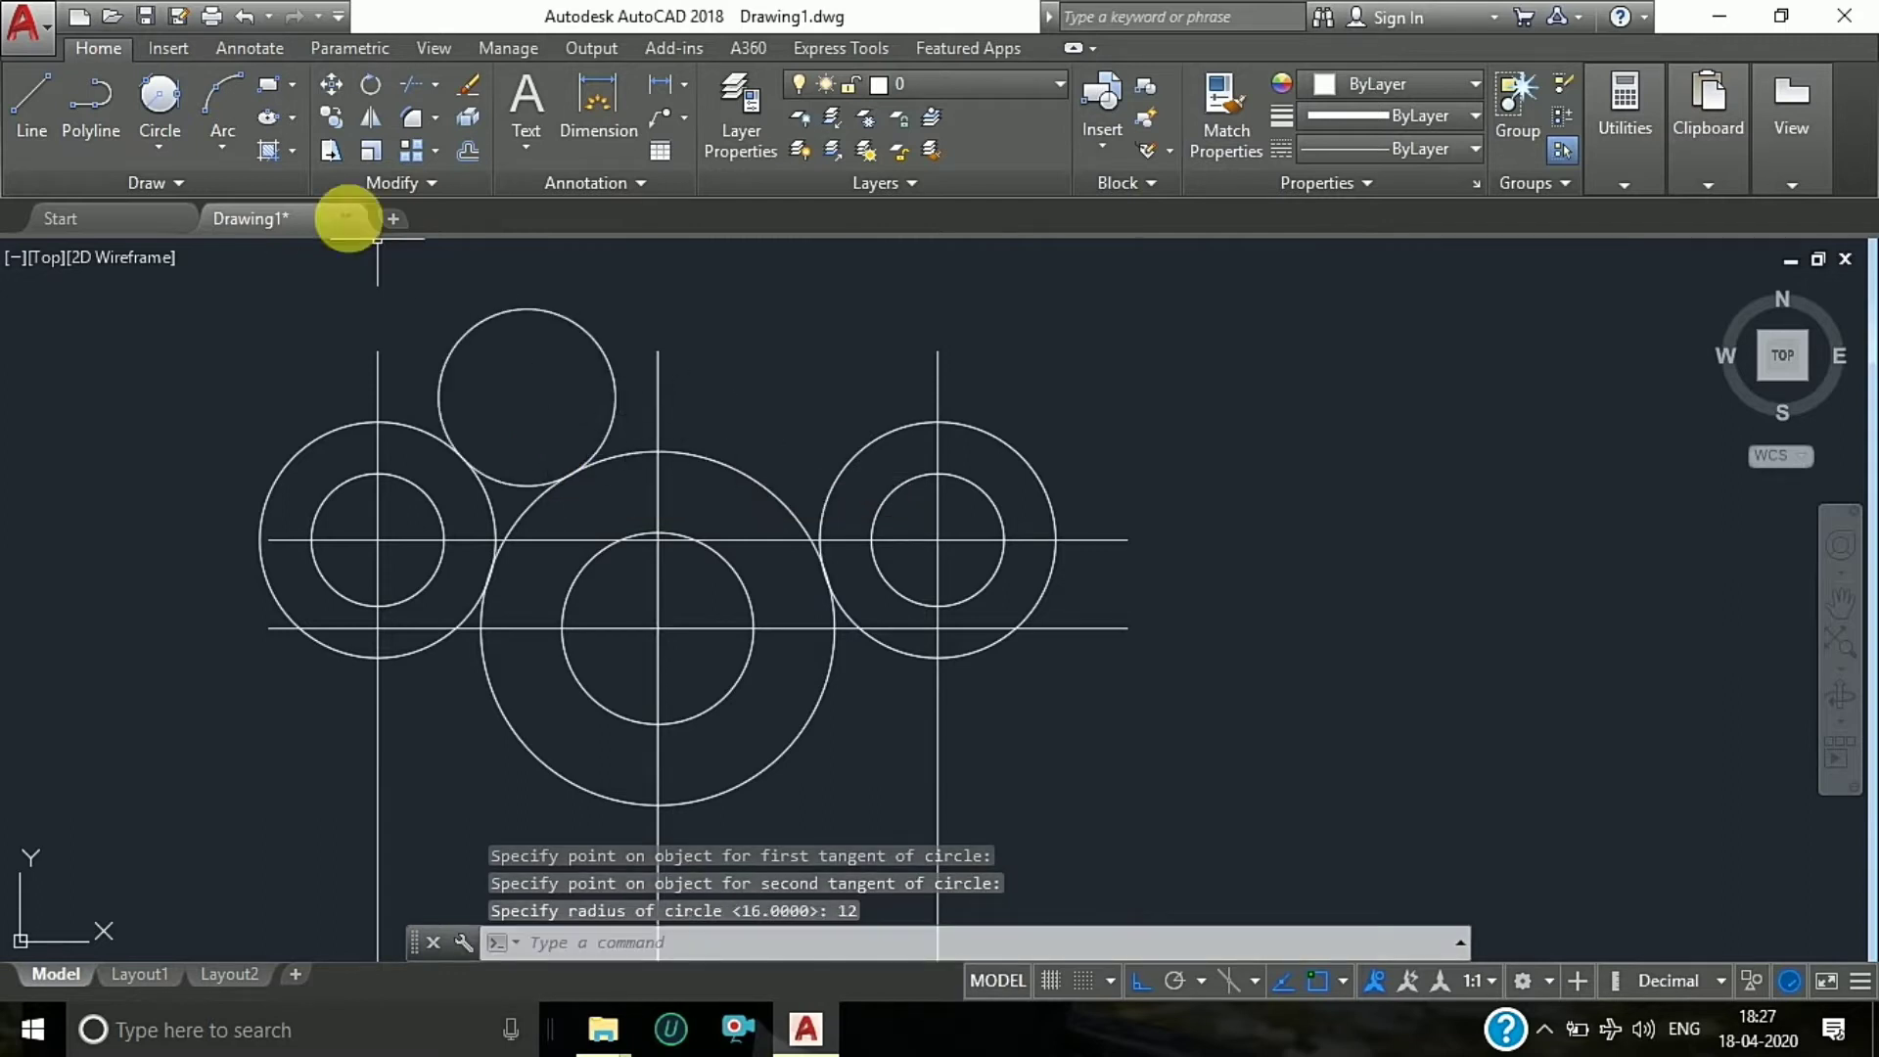
Step: Draw a second radius-12 tangent circle between the central and right outer circles
click(160, 98)
click(798, 459)
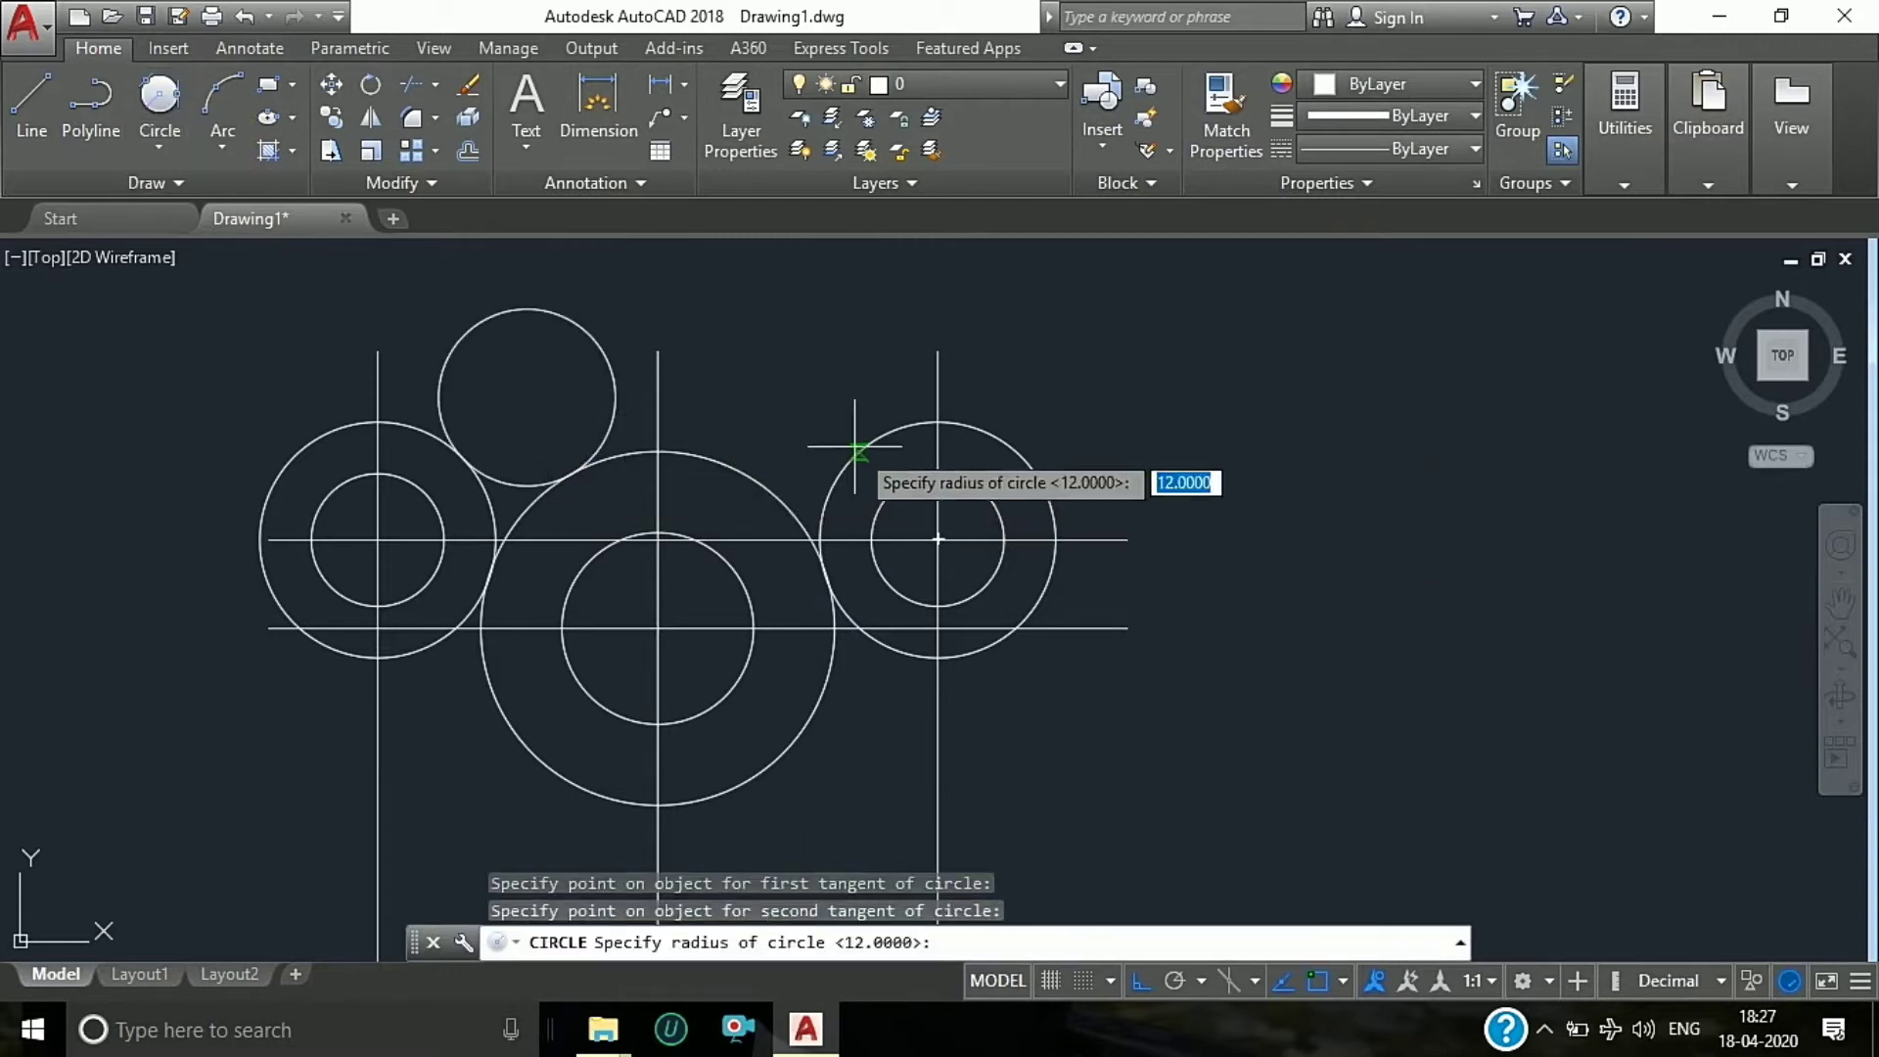
text(12)
key(Return)
scroll(745, 373, down, 1)
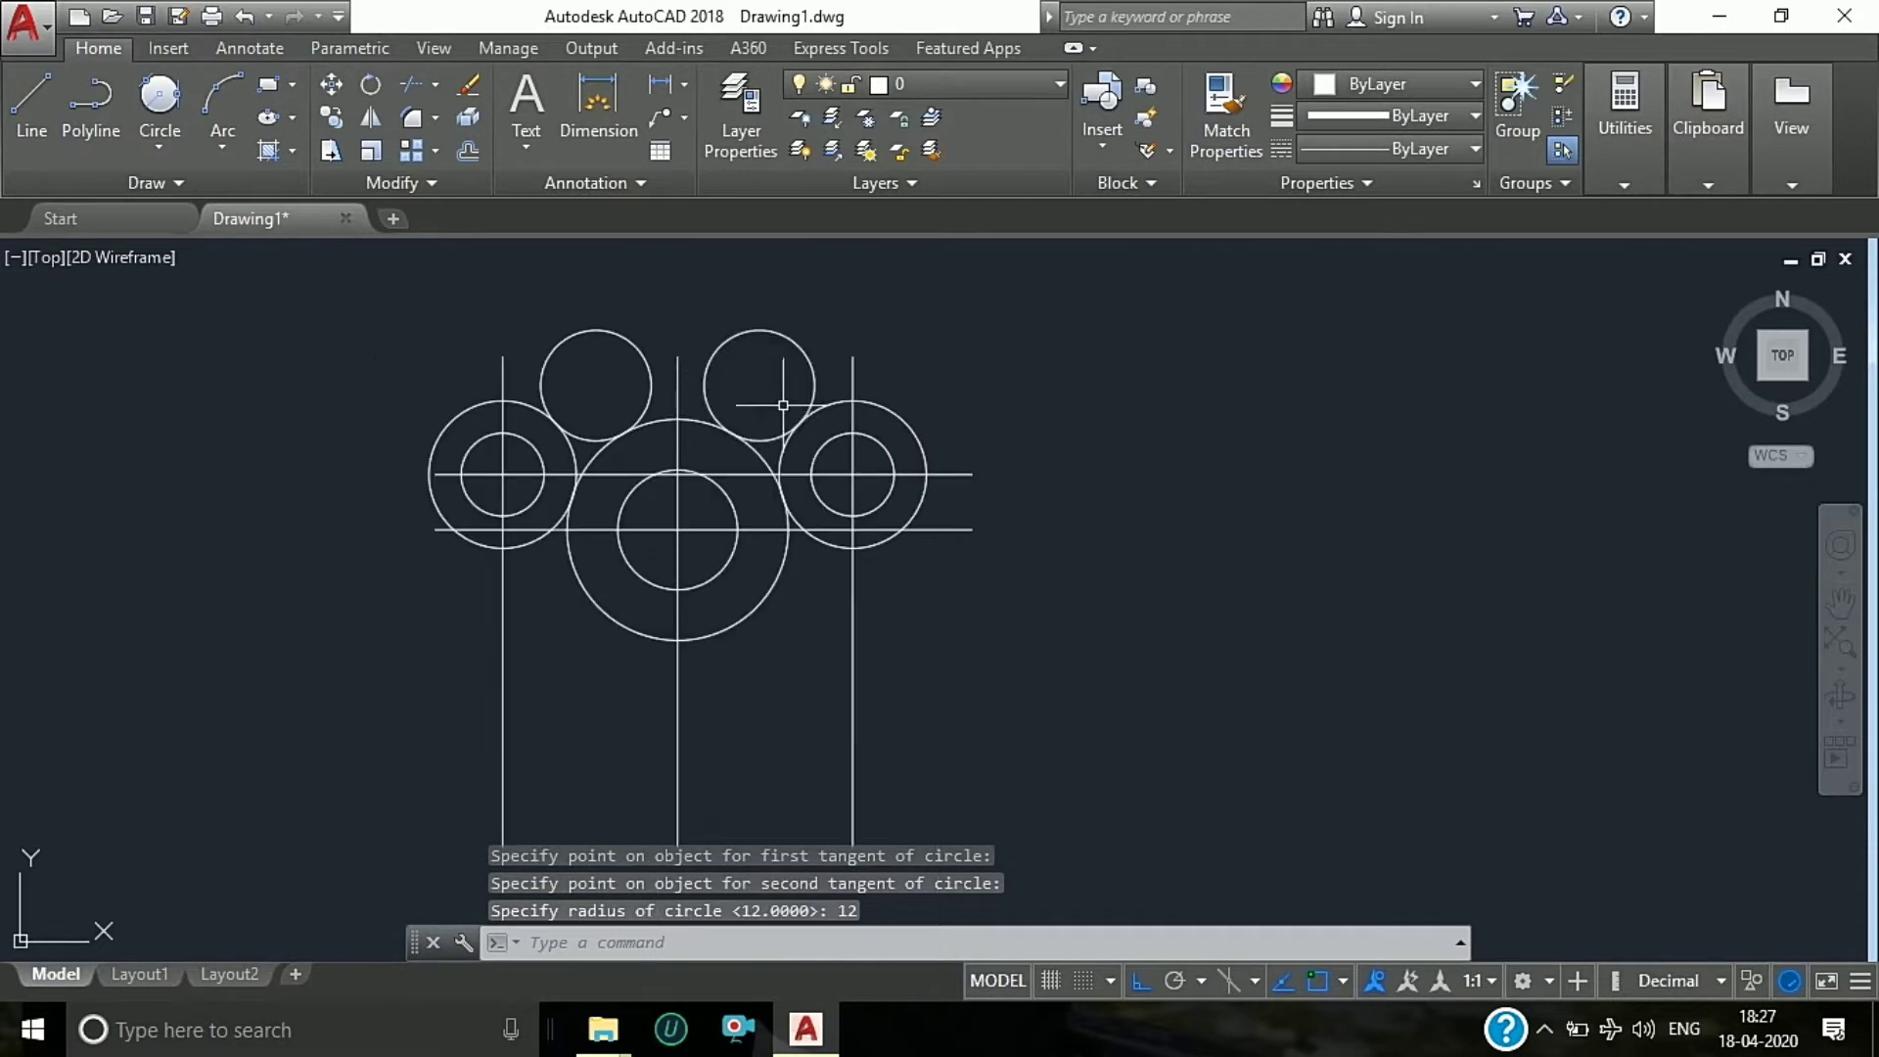
key(Escape)
scroll(747, 376, down, 3)
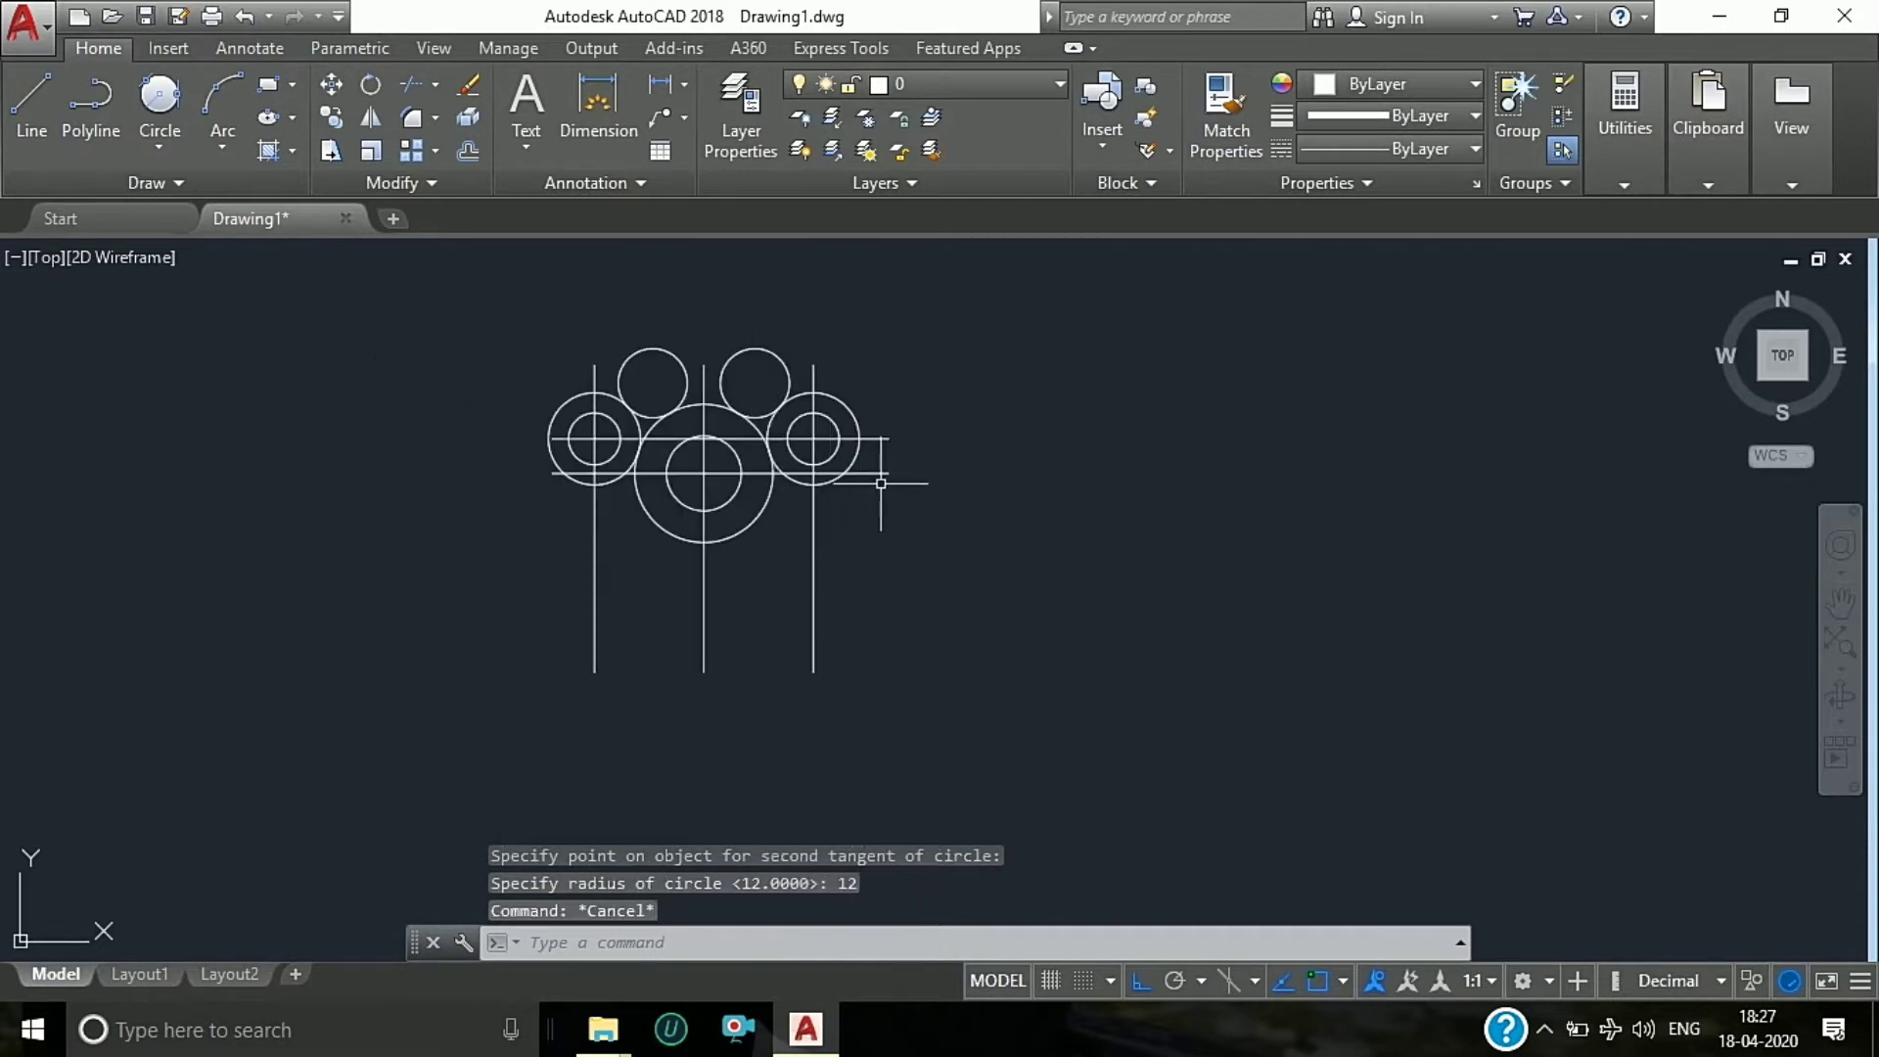
text(o)
key(Return)
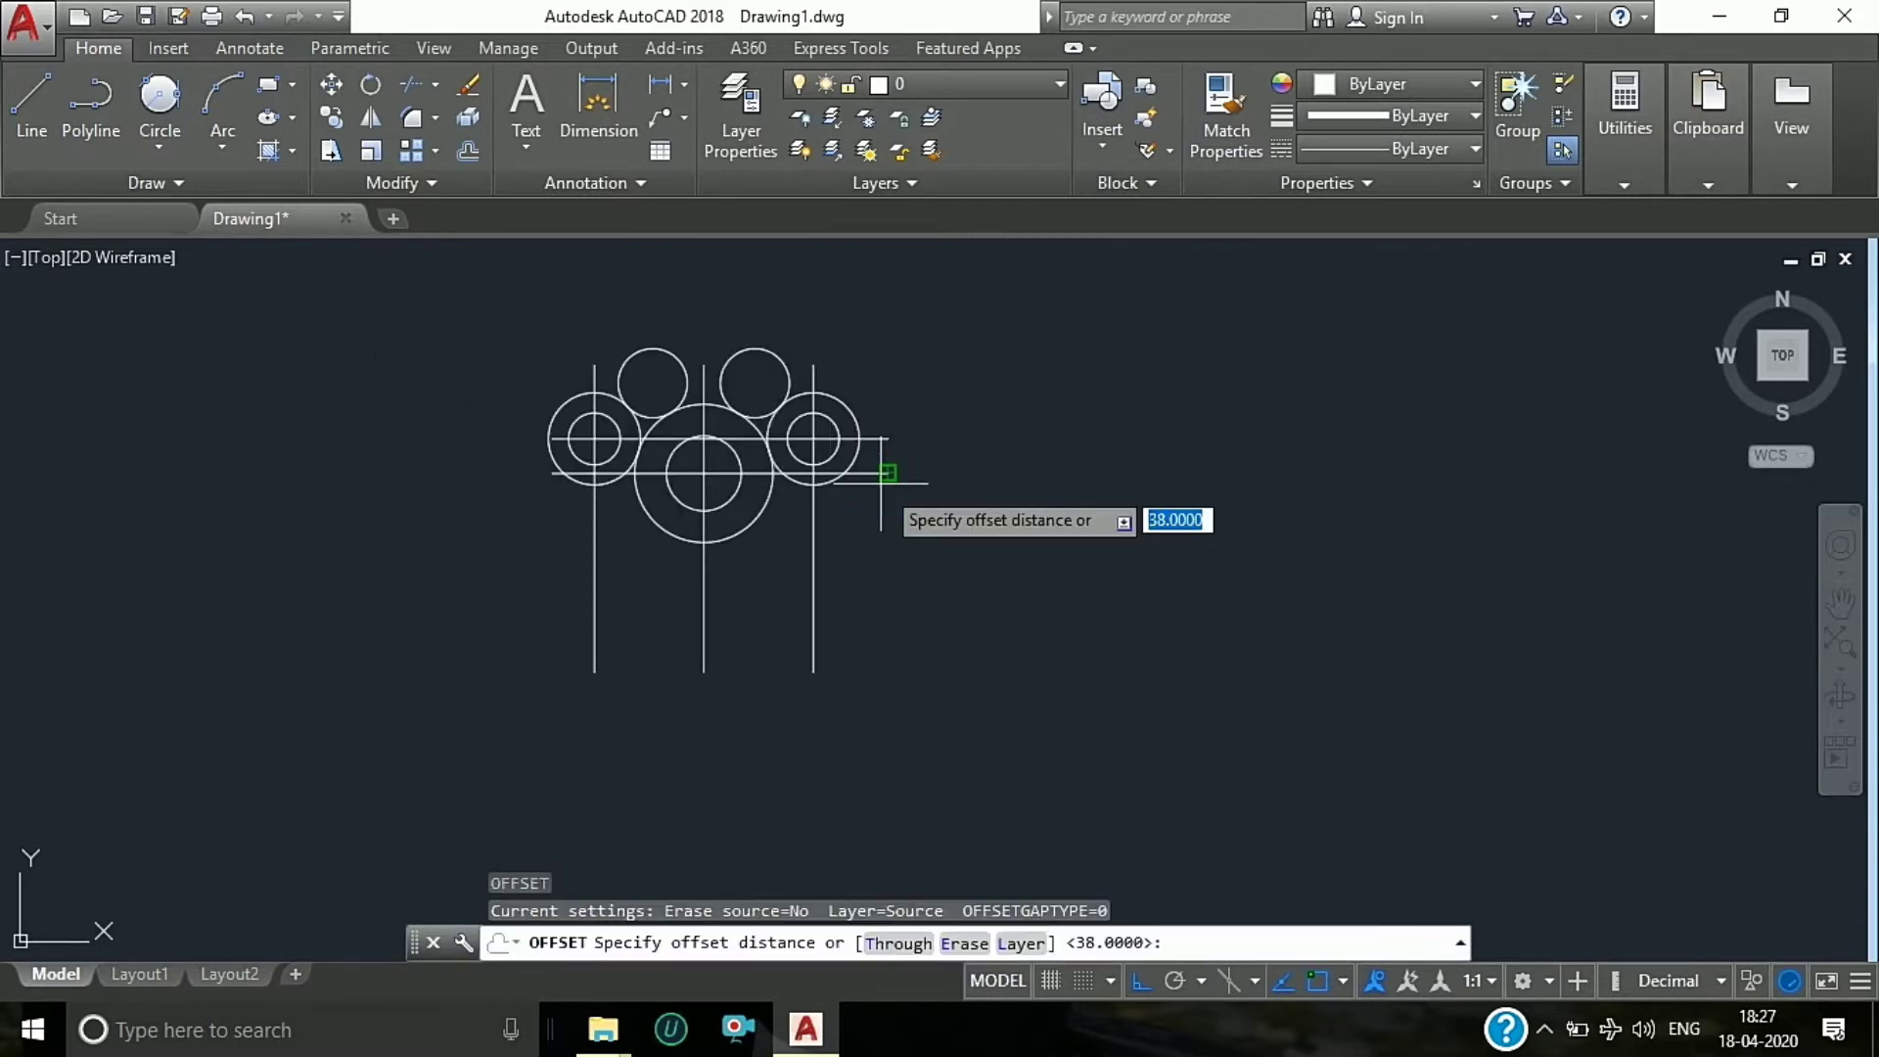
Step: Offset the lower horizontal centre line 46 downward
text(46)
key(Return)
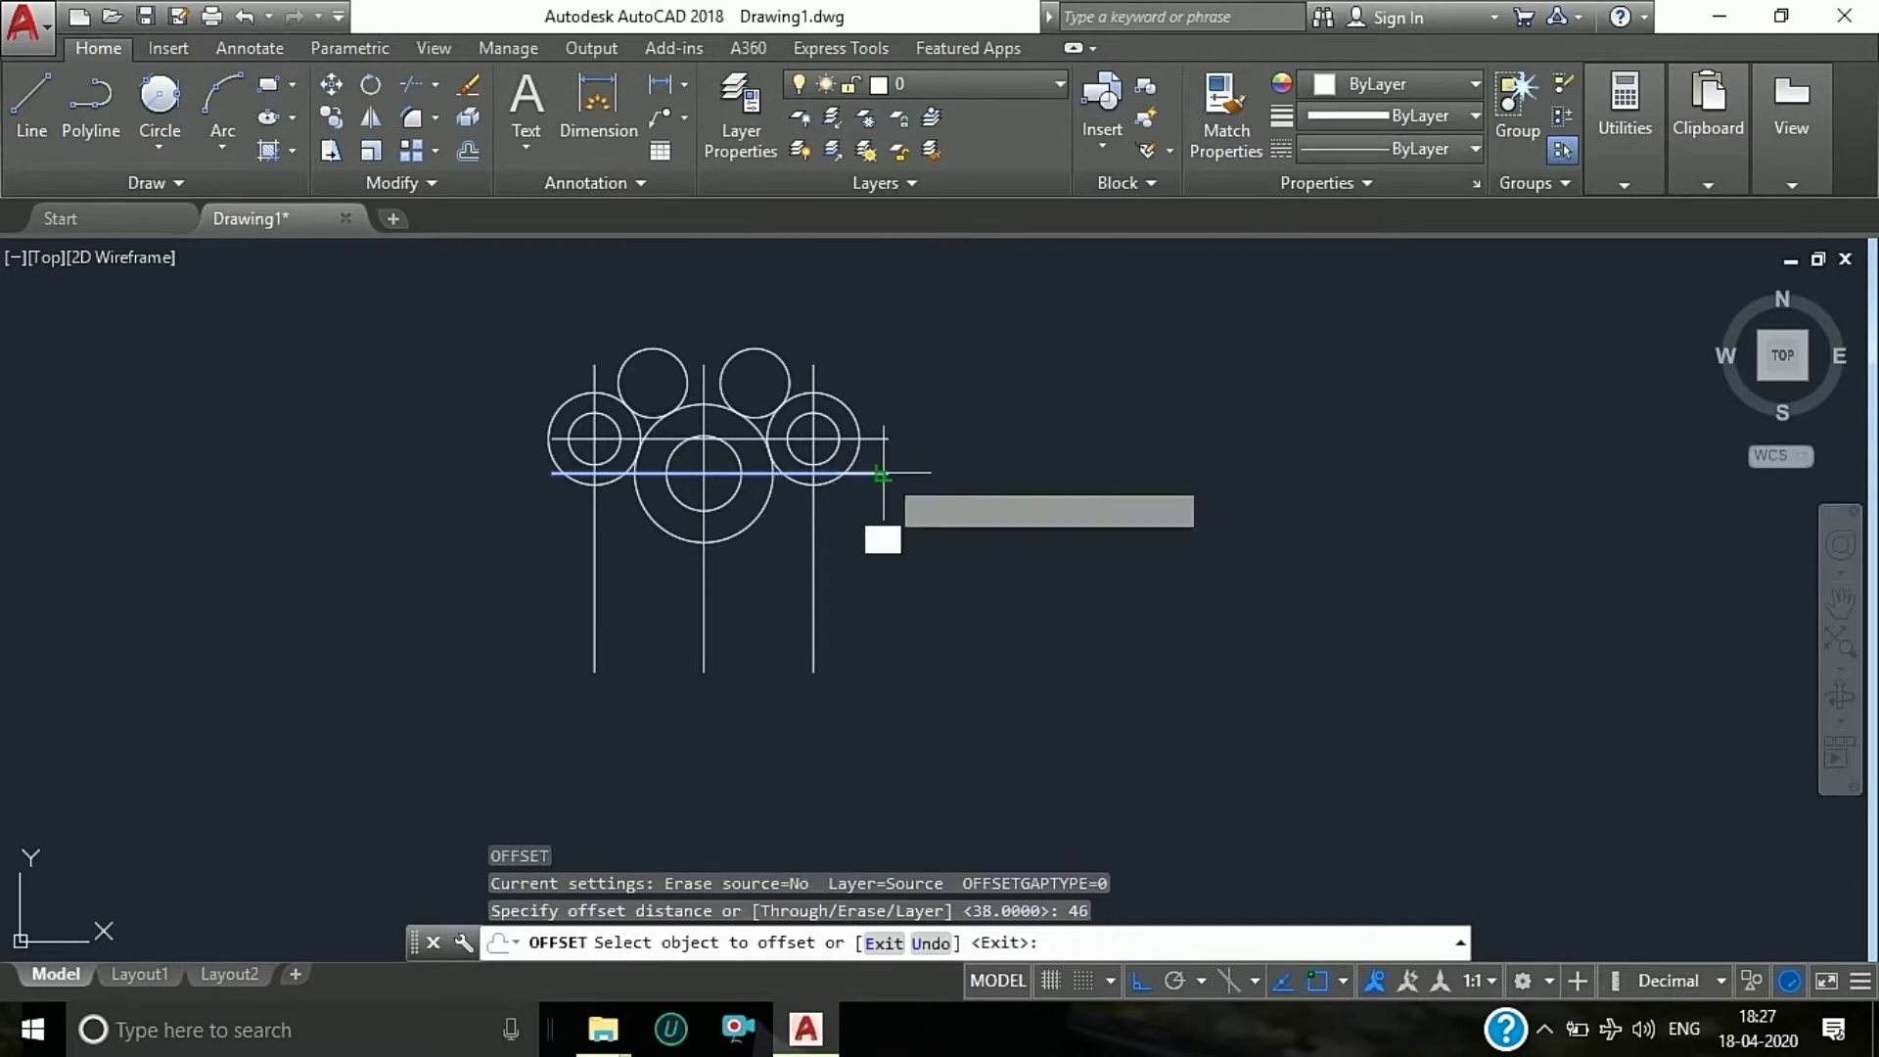
click(882, 474)
click(892, 545)
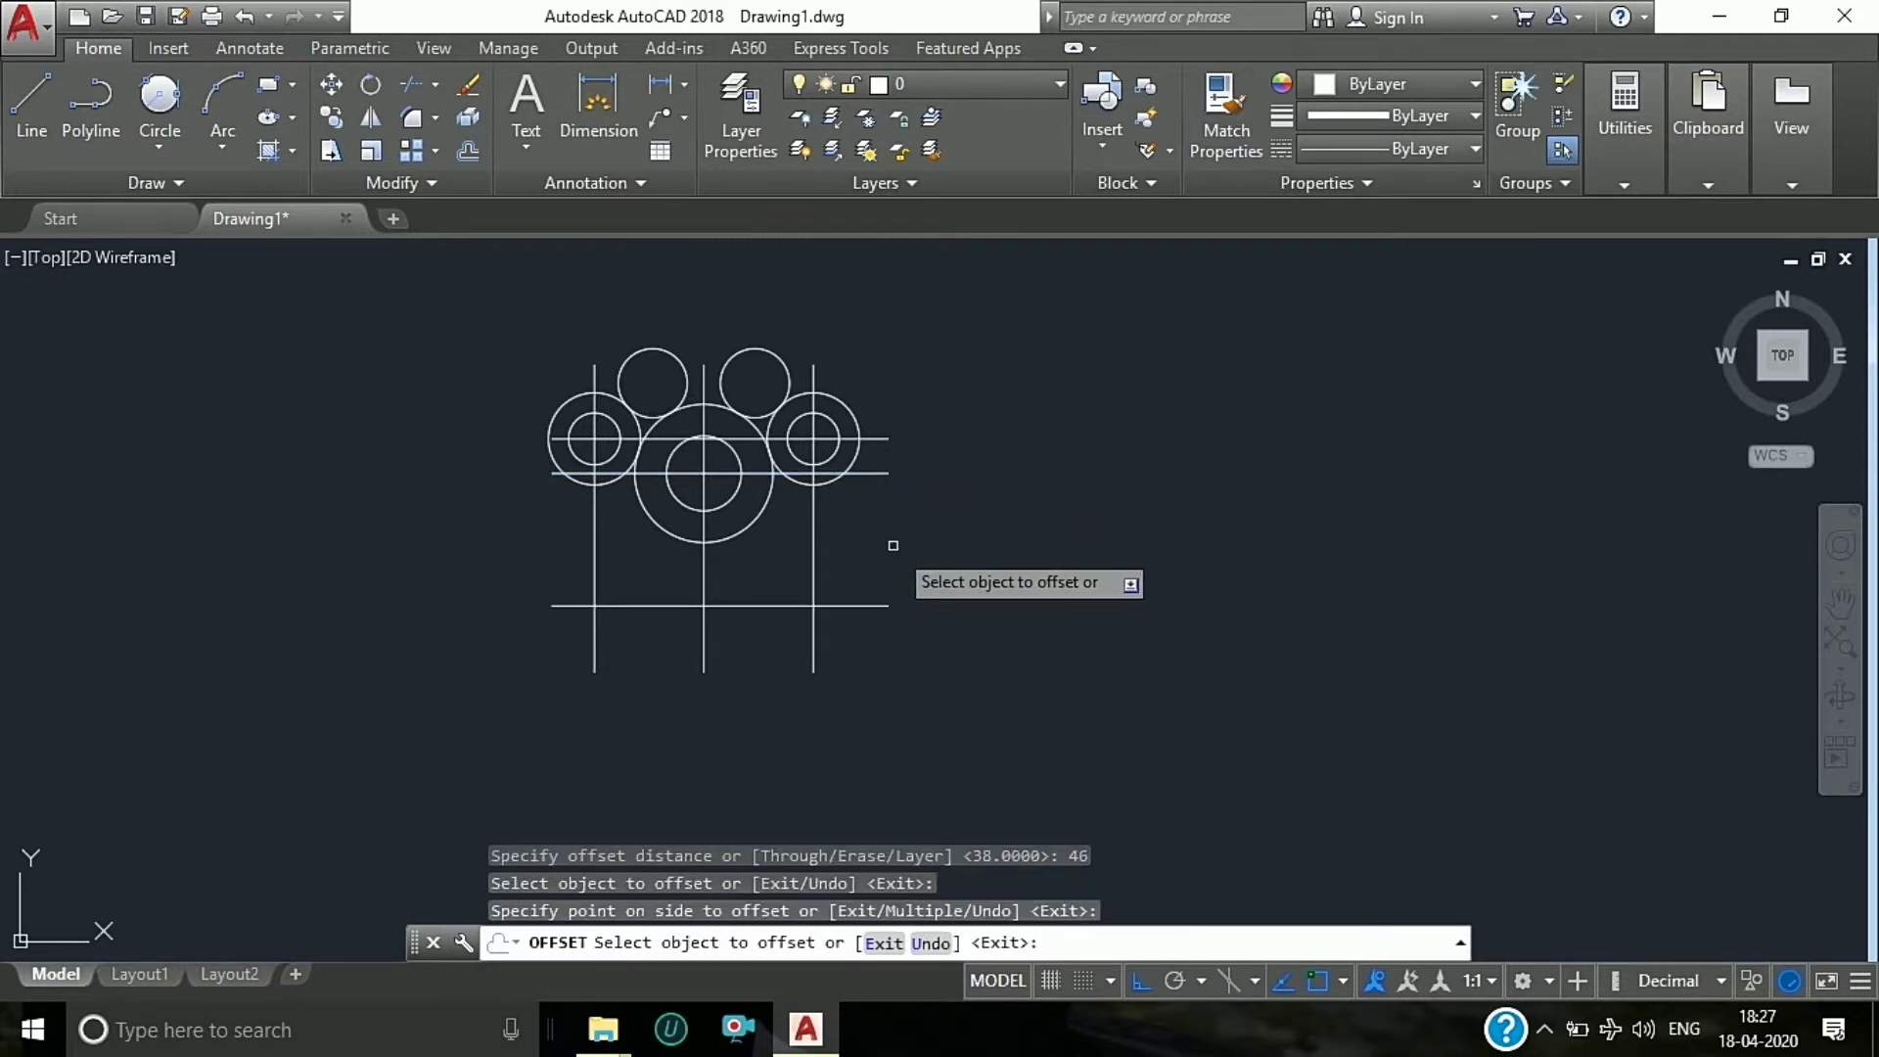
Step: Draw a radius-21 circle at the new lower centre-line intersection
click(159, 149)
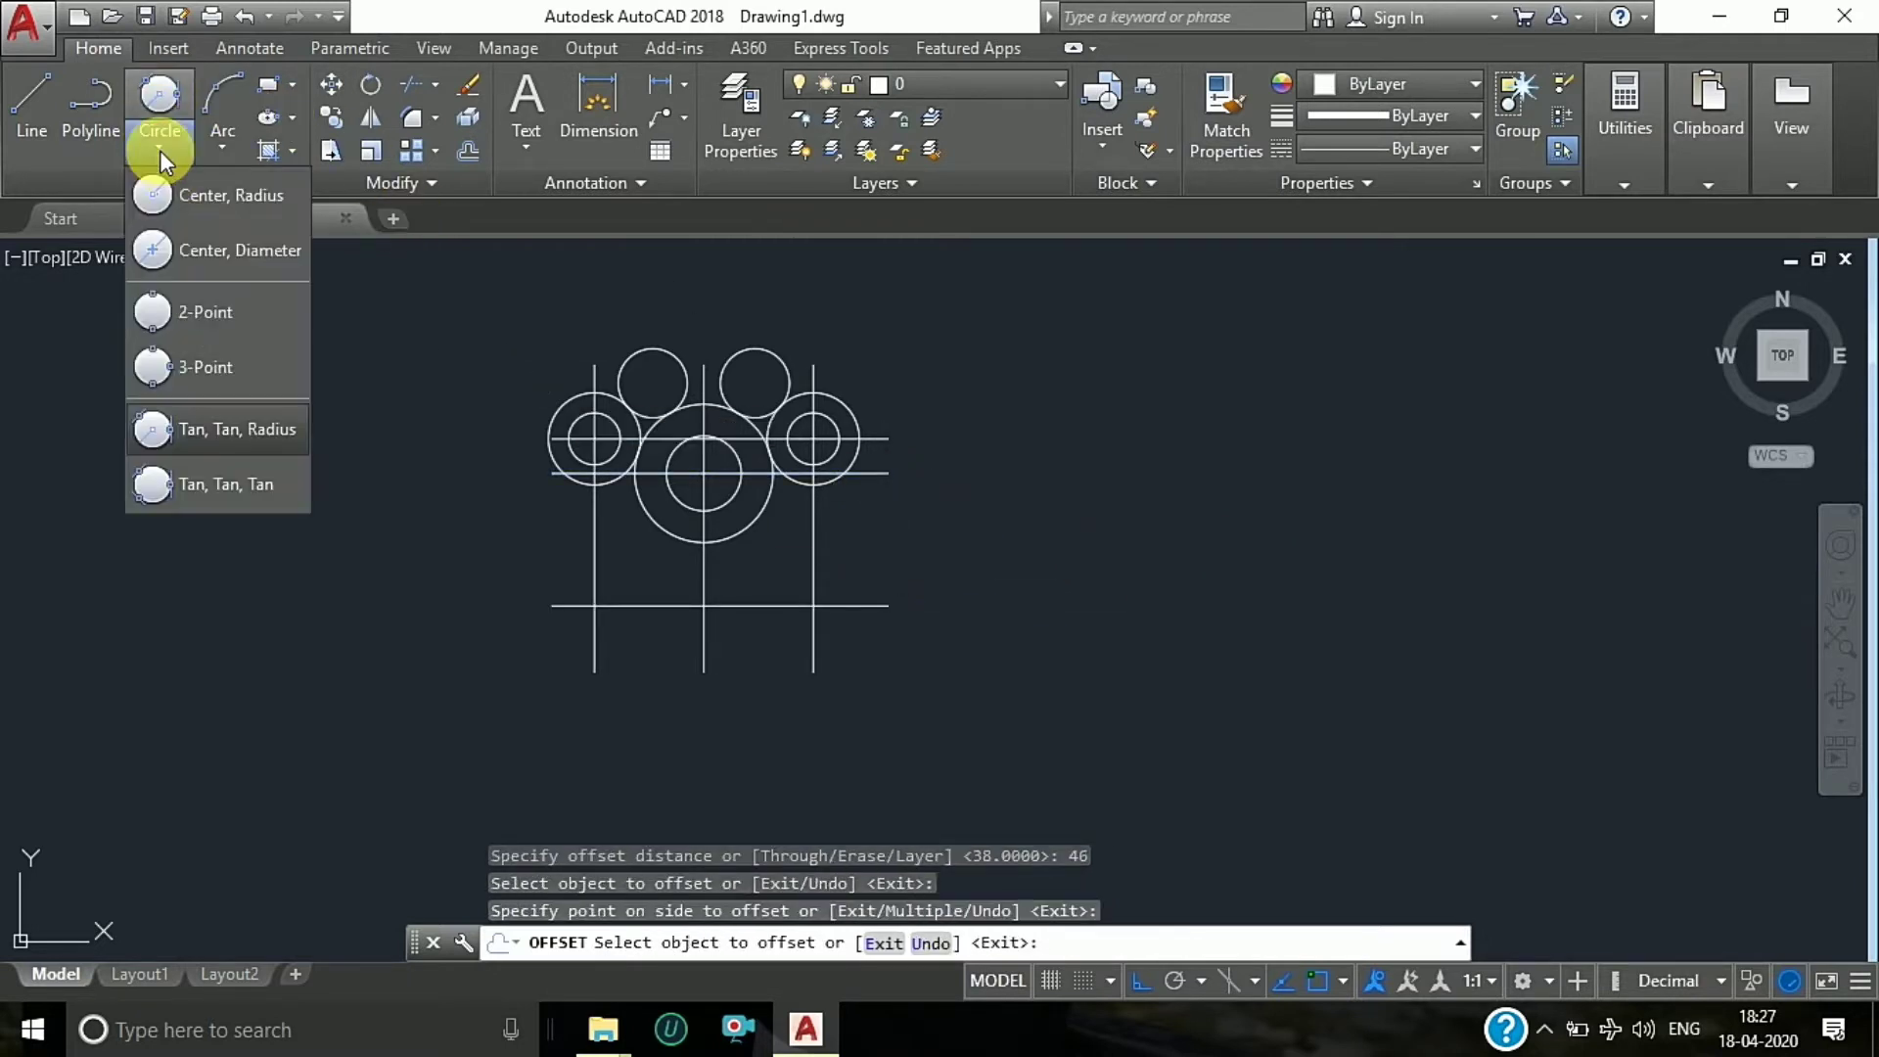
click(196, 196)
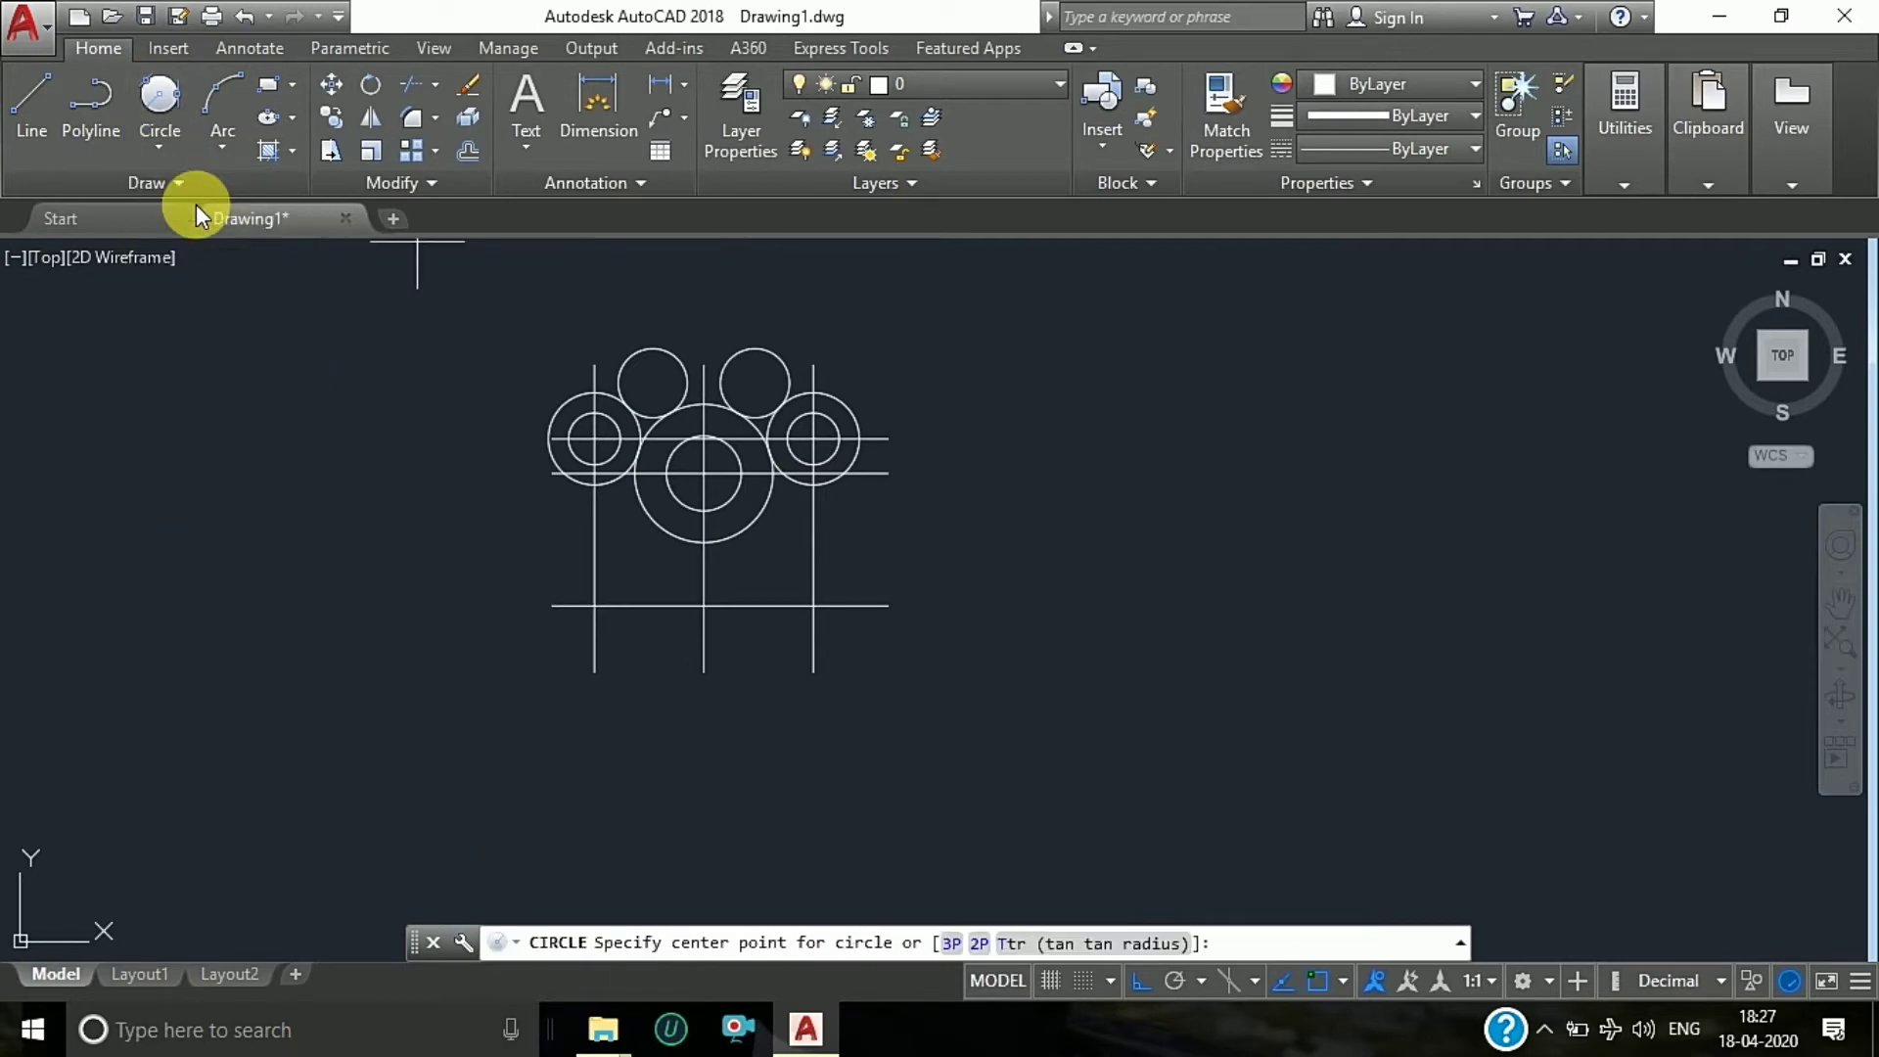
click(704, 606)
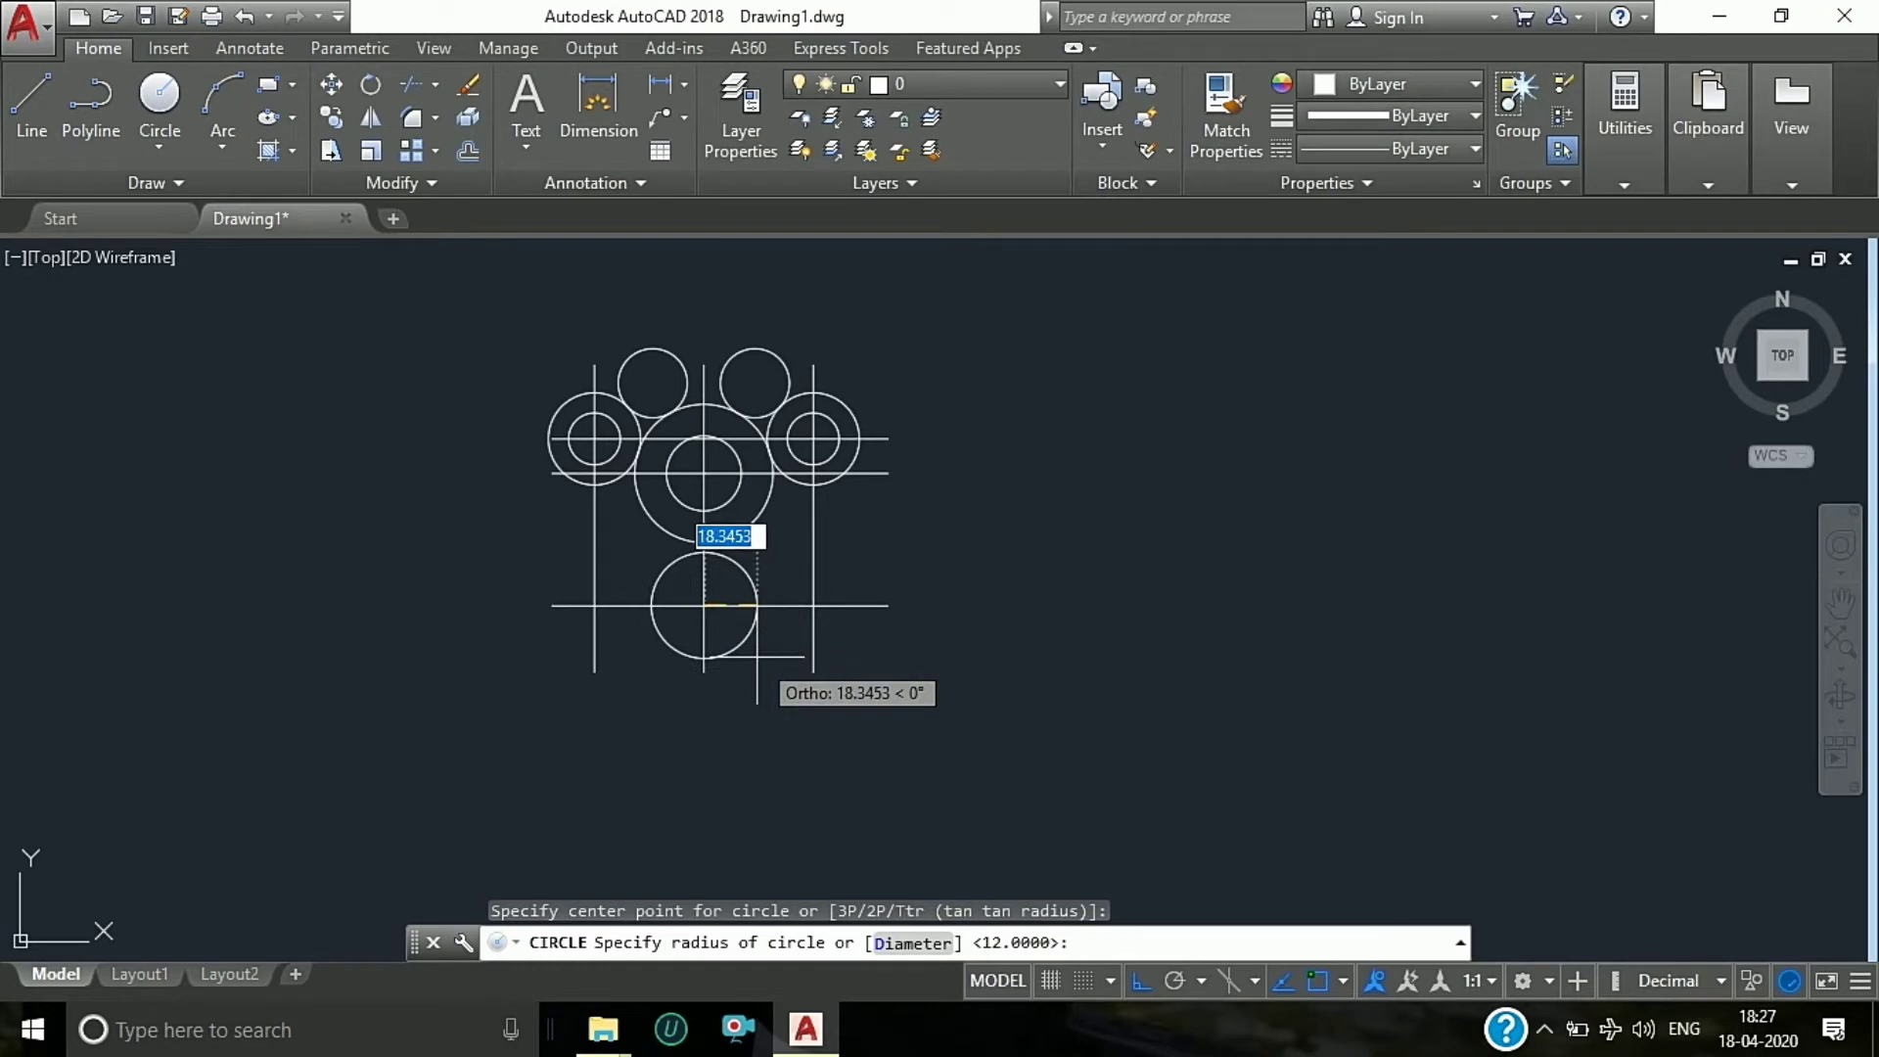
text(21)
key(Return)
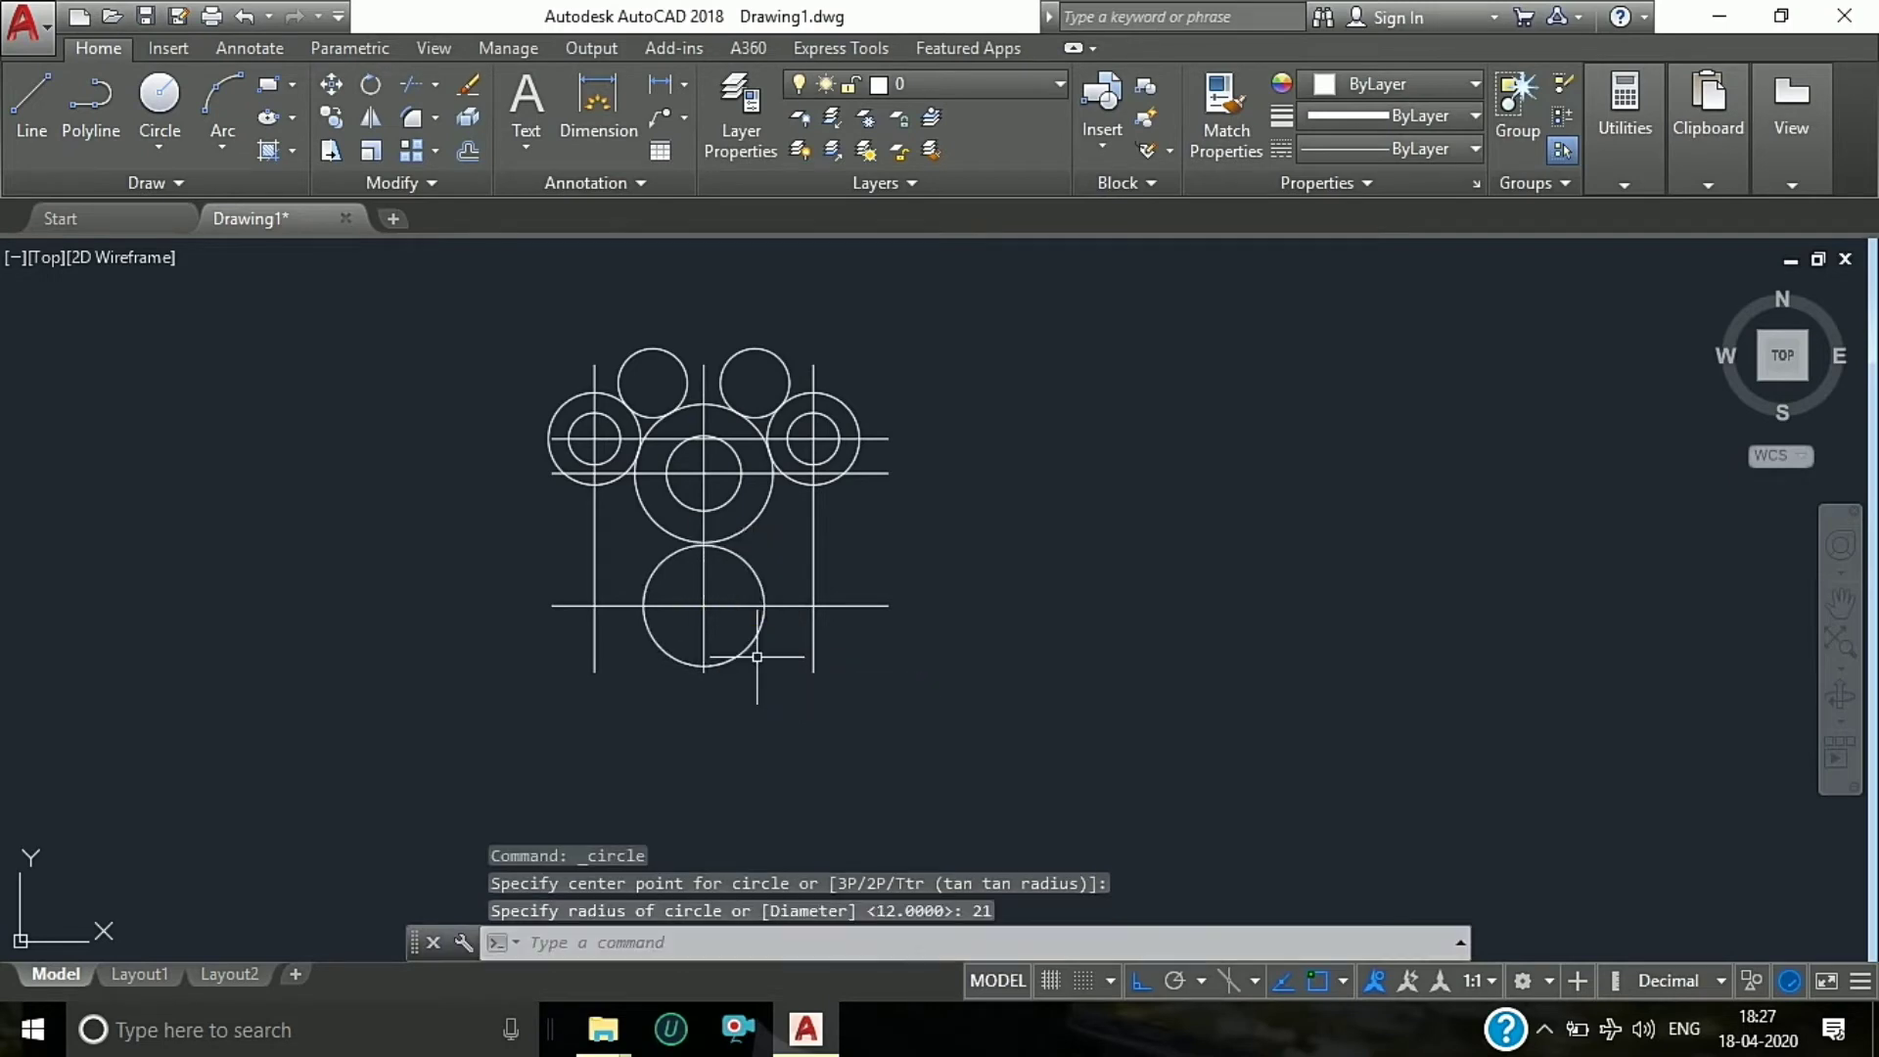
Step: Add concentric circles of radius 33 and 45 at the same lower centre
key(Return)
click(704, 606)
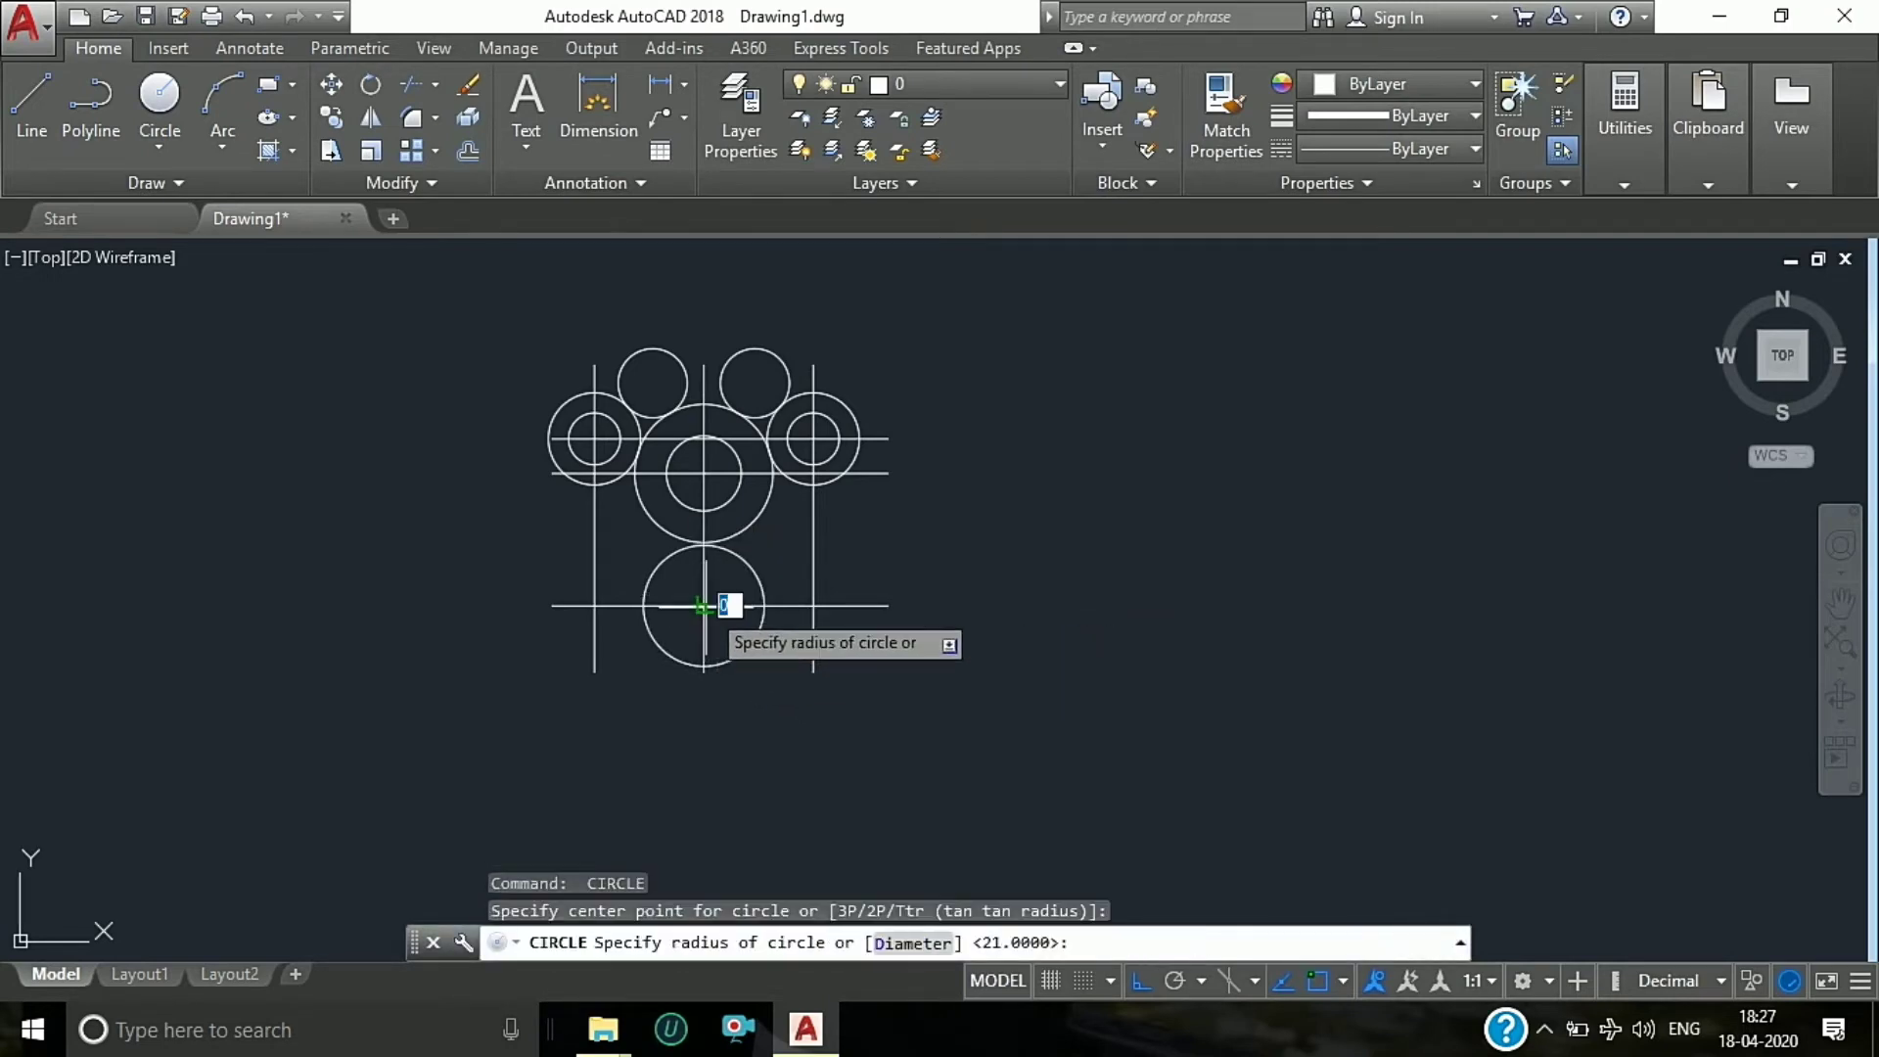
click(803, 664)
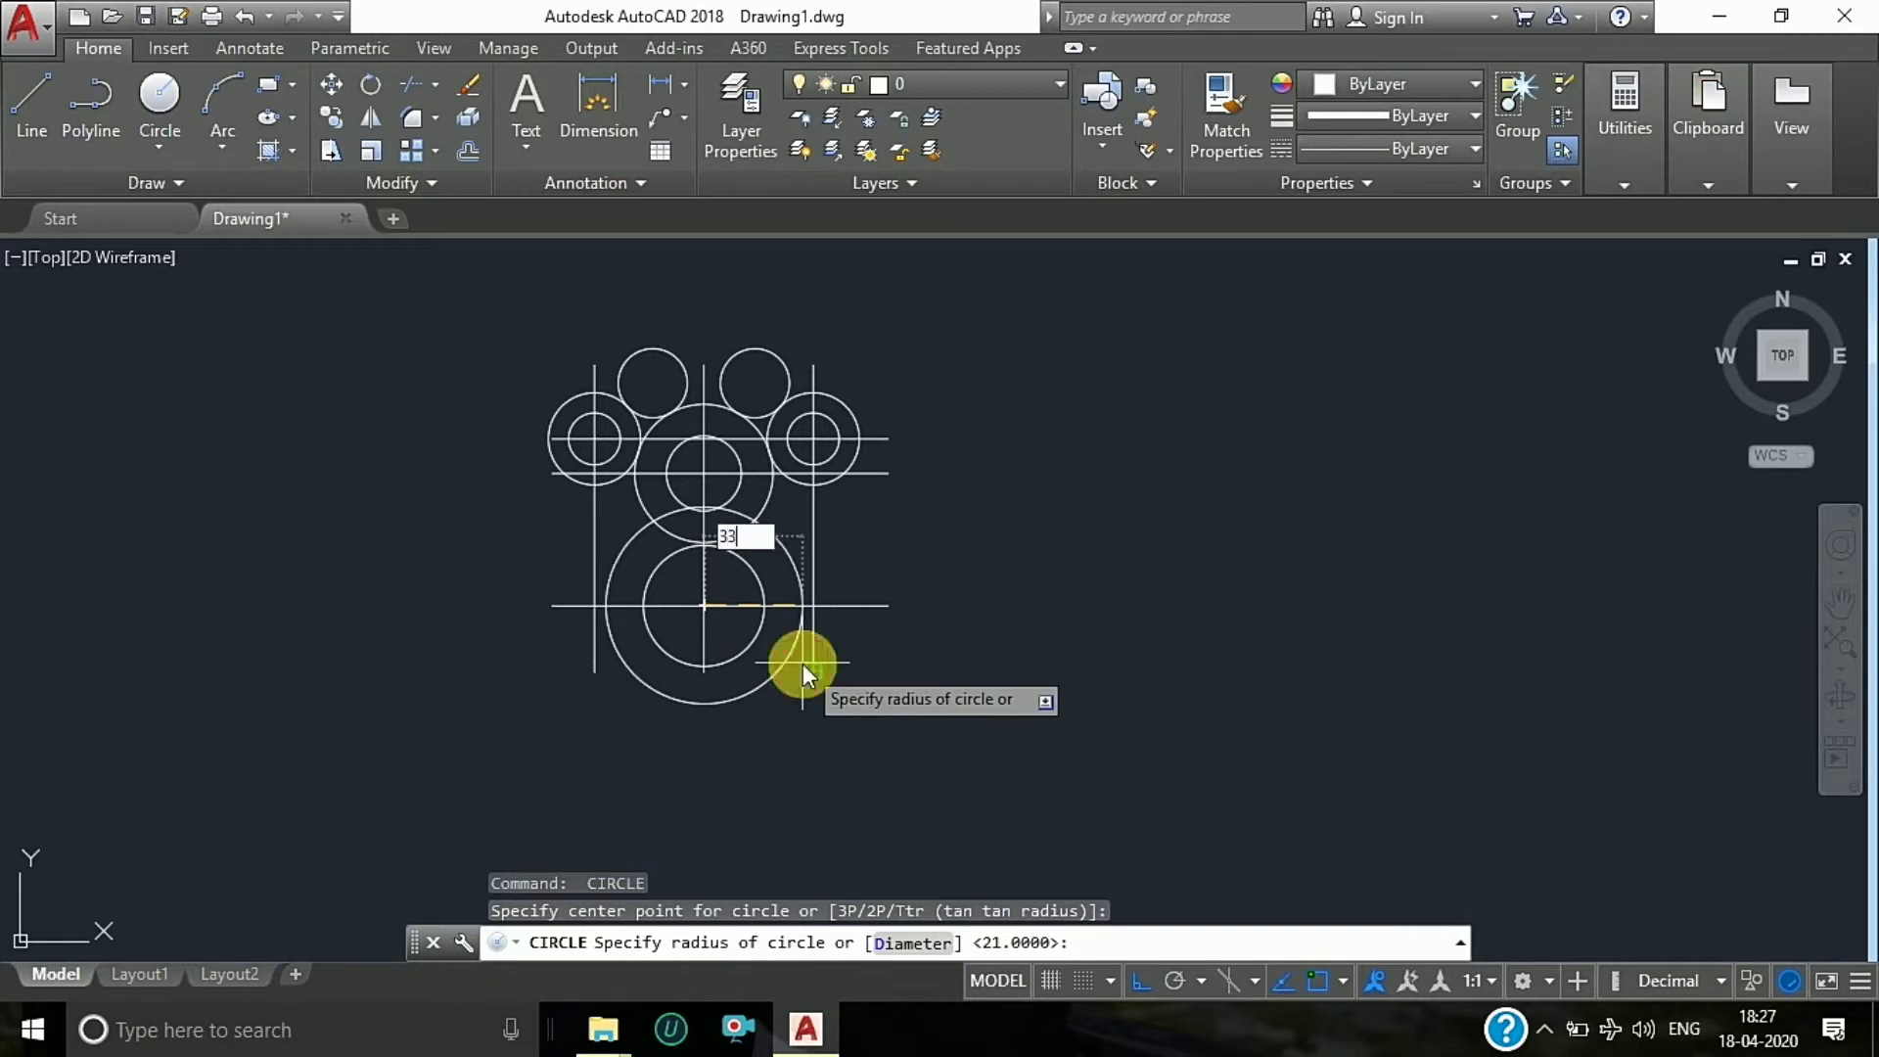
key(Return)
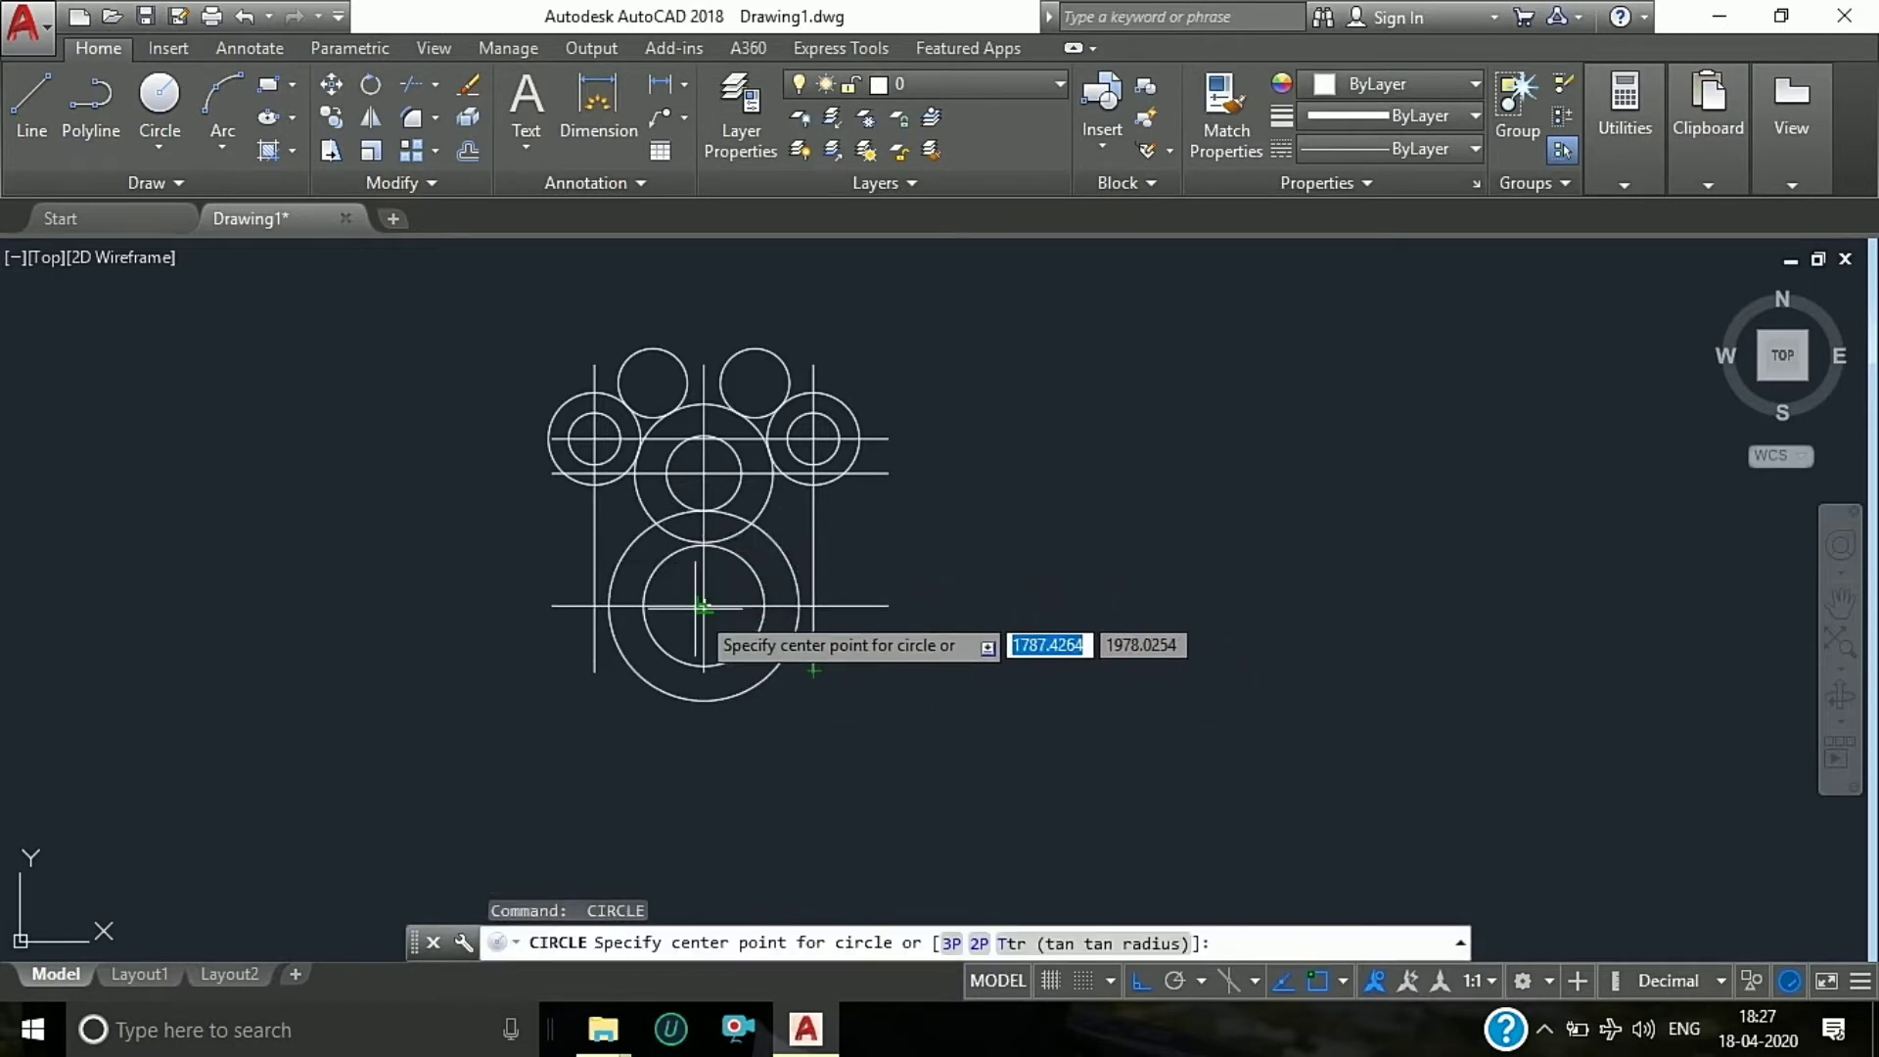
click(703, 606)
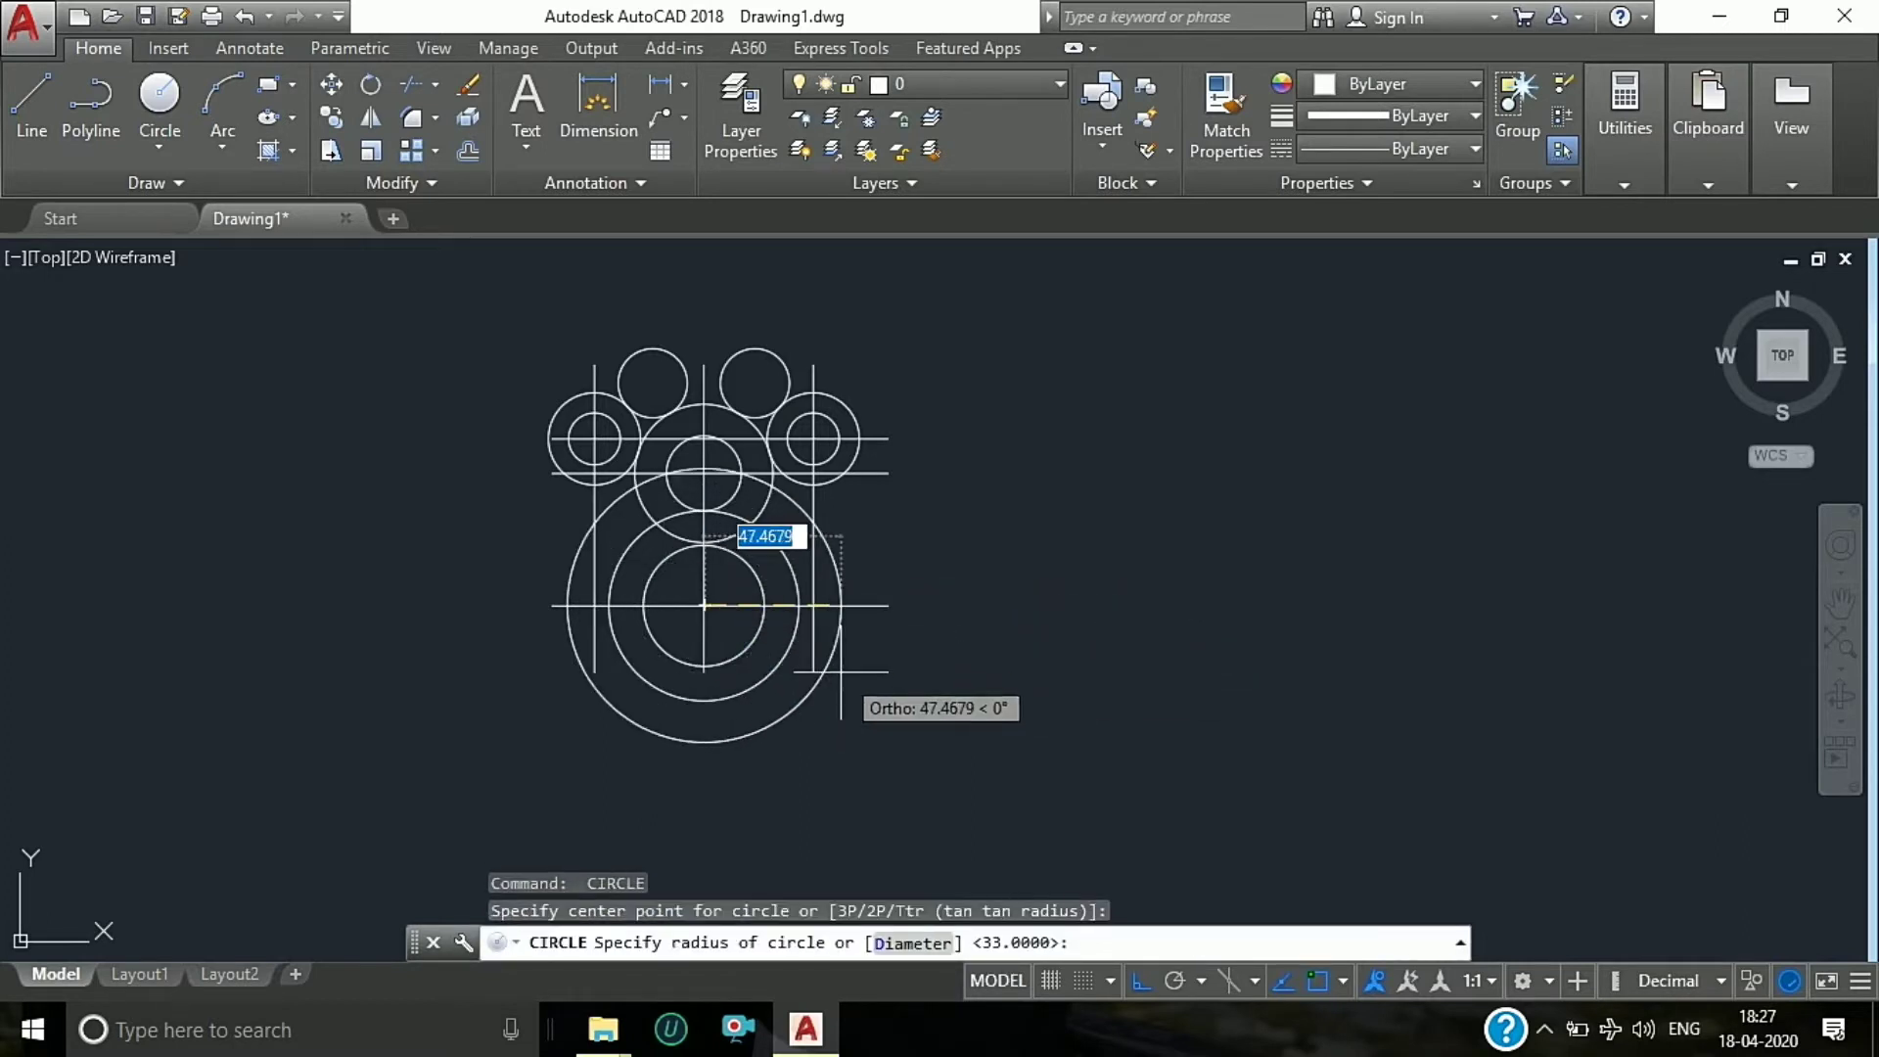
text(45)
key(Return)
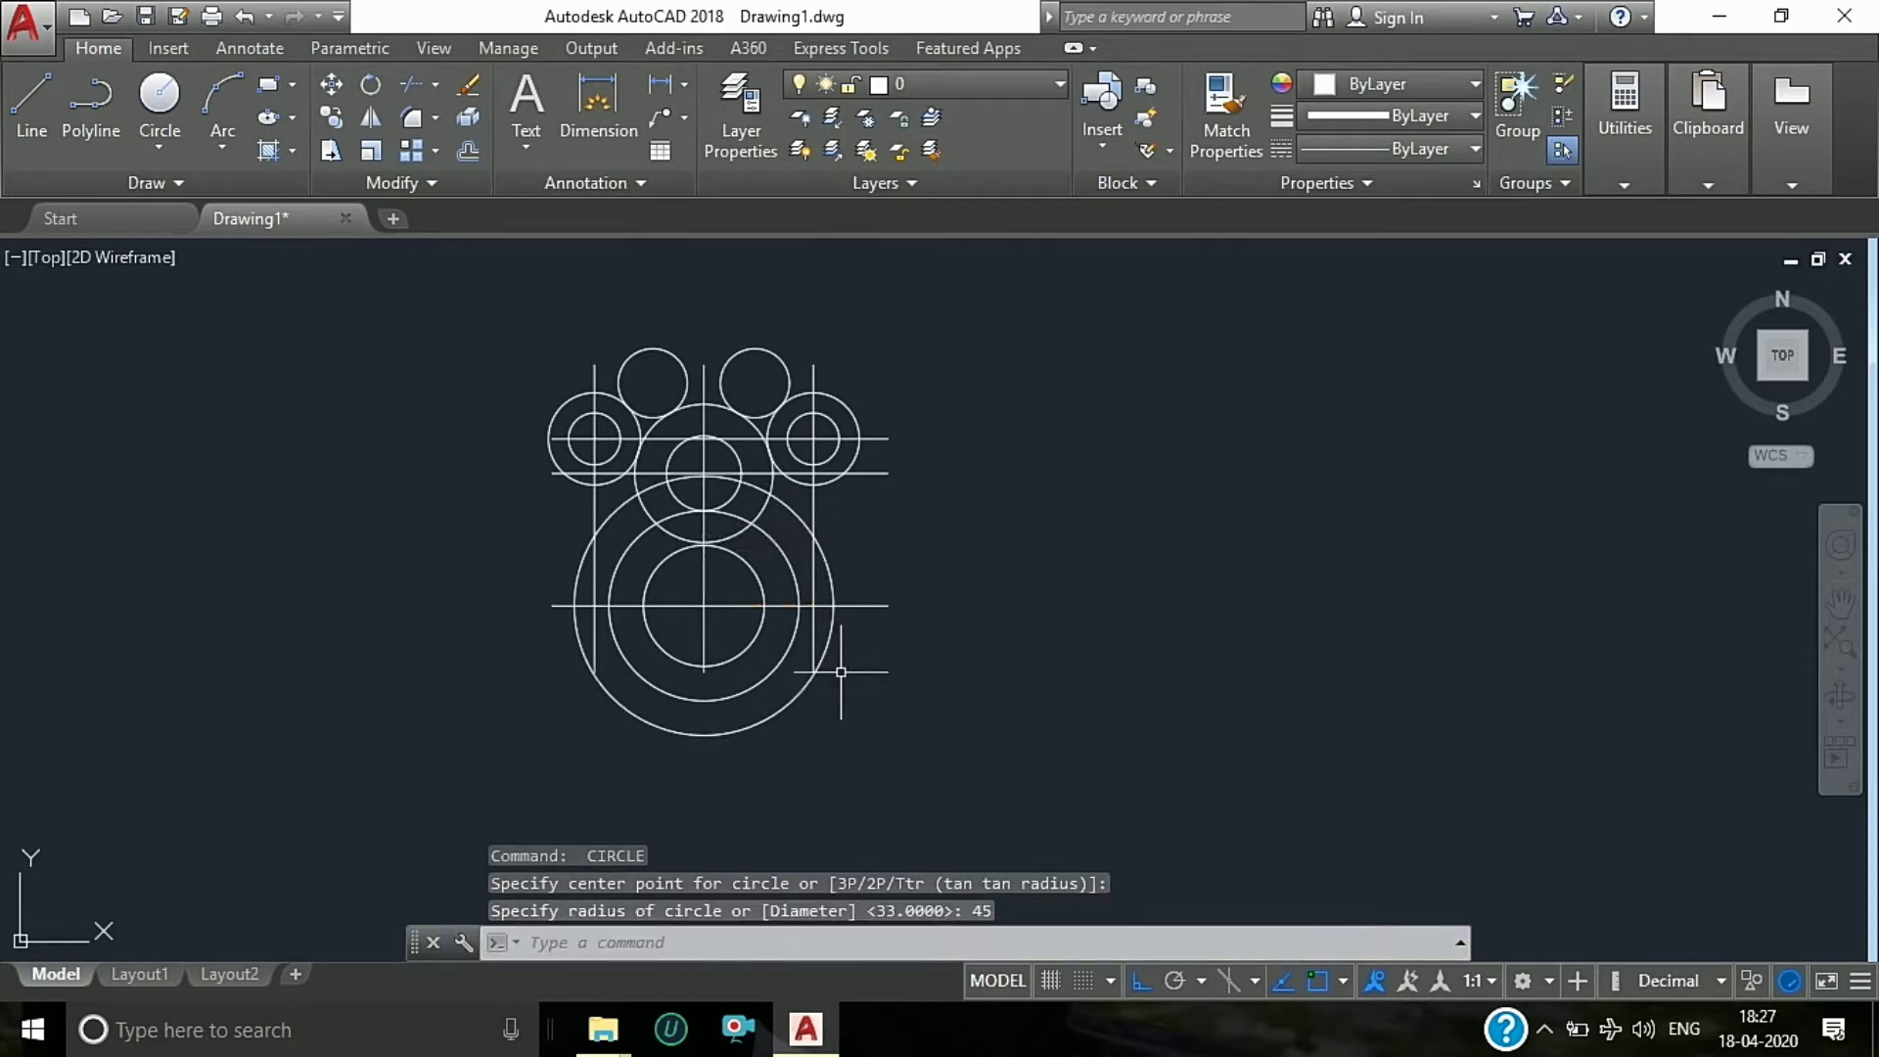
scroll(773, 619, up, 4)
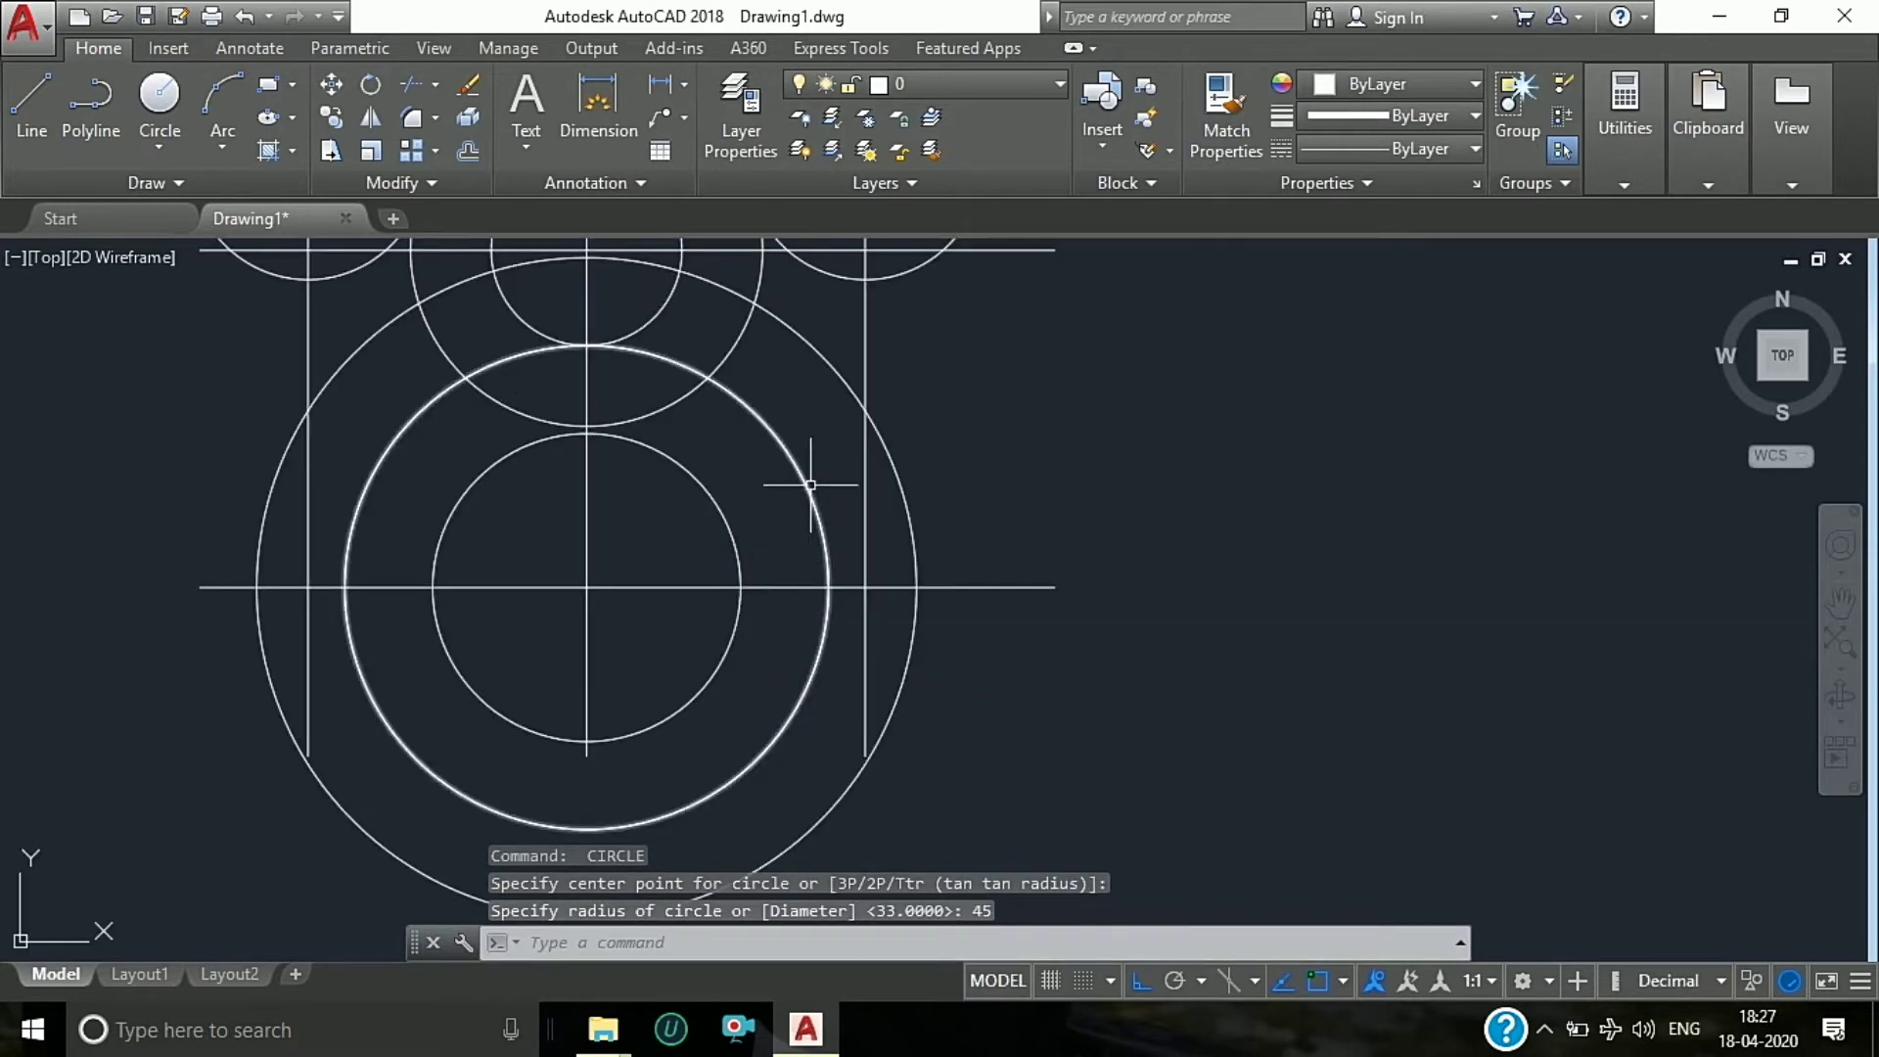
Step: Change the radius-33 circle's linetype to CENTER through Quick Properties
click(1390, 149)
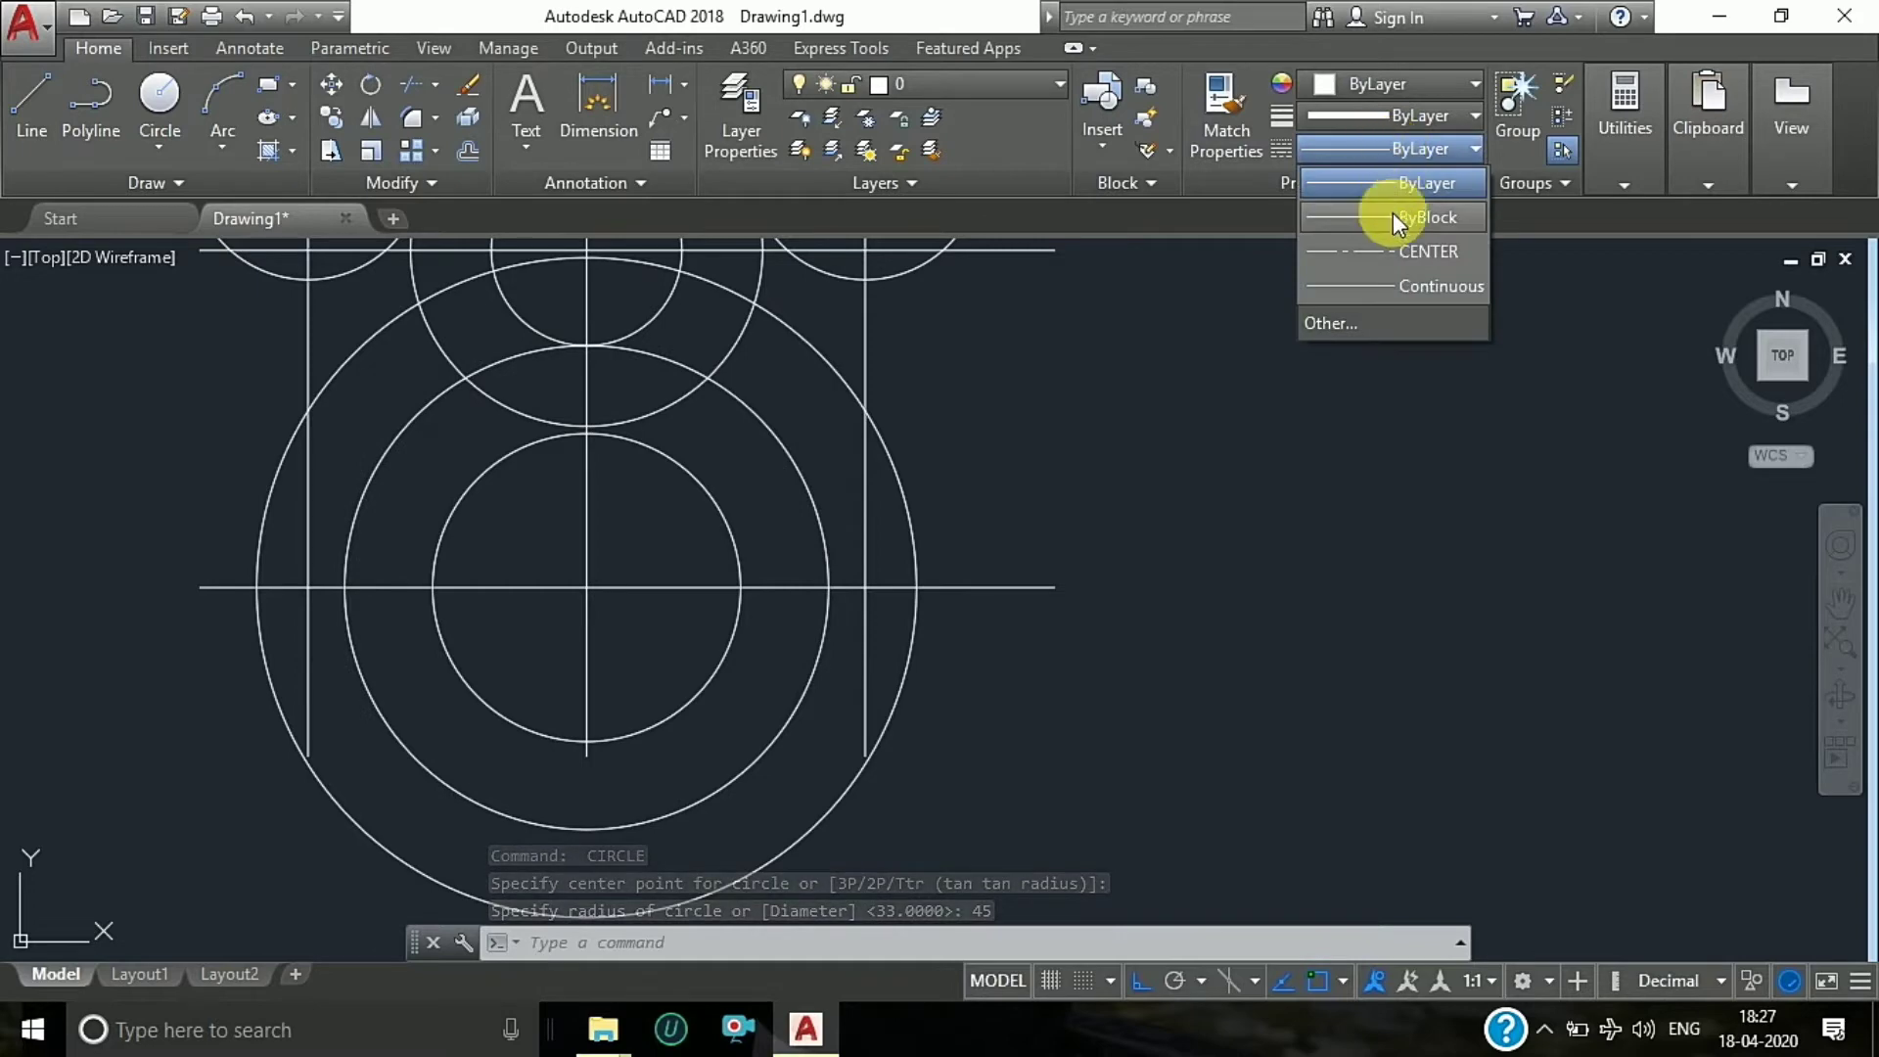
click(801, 456)
click(793, 459)
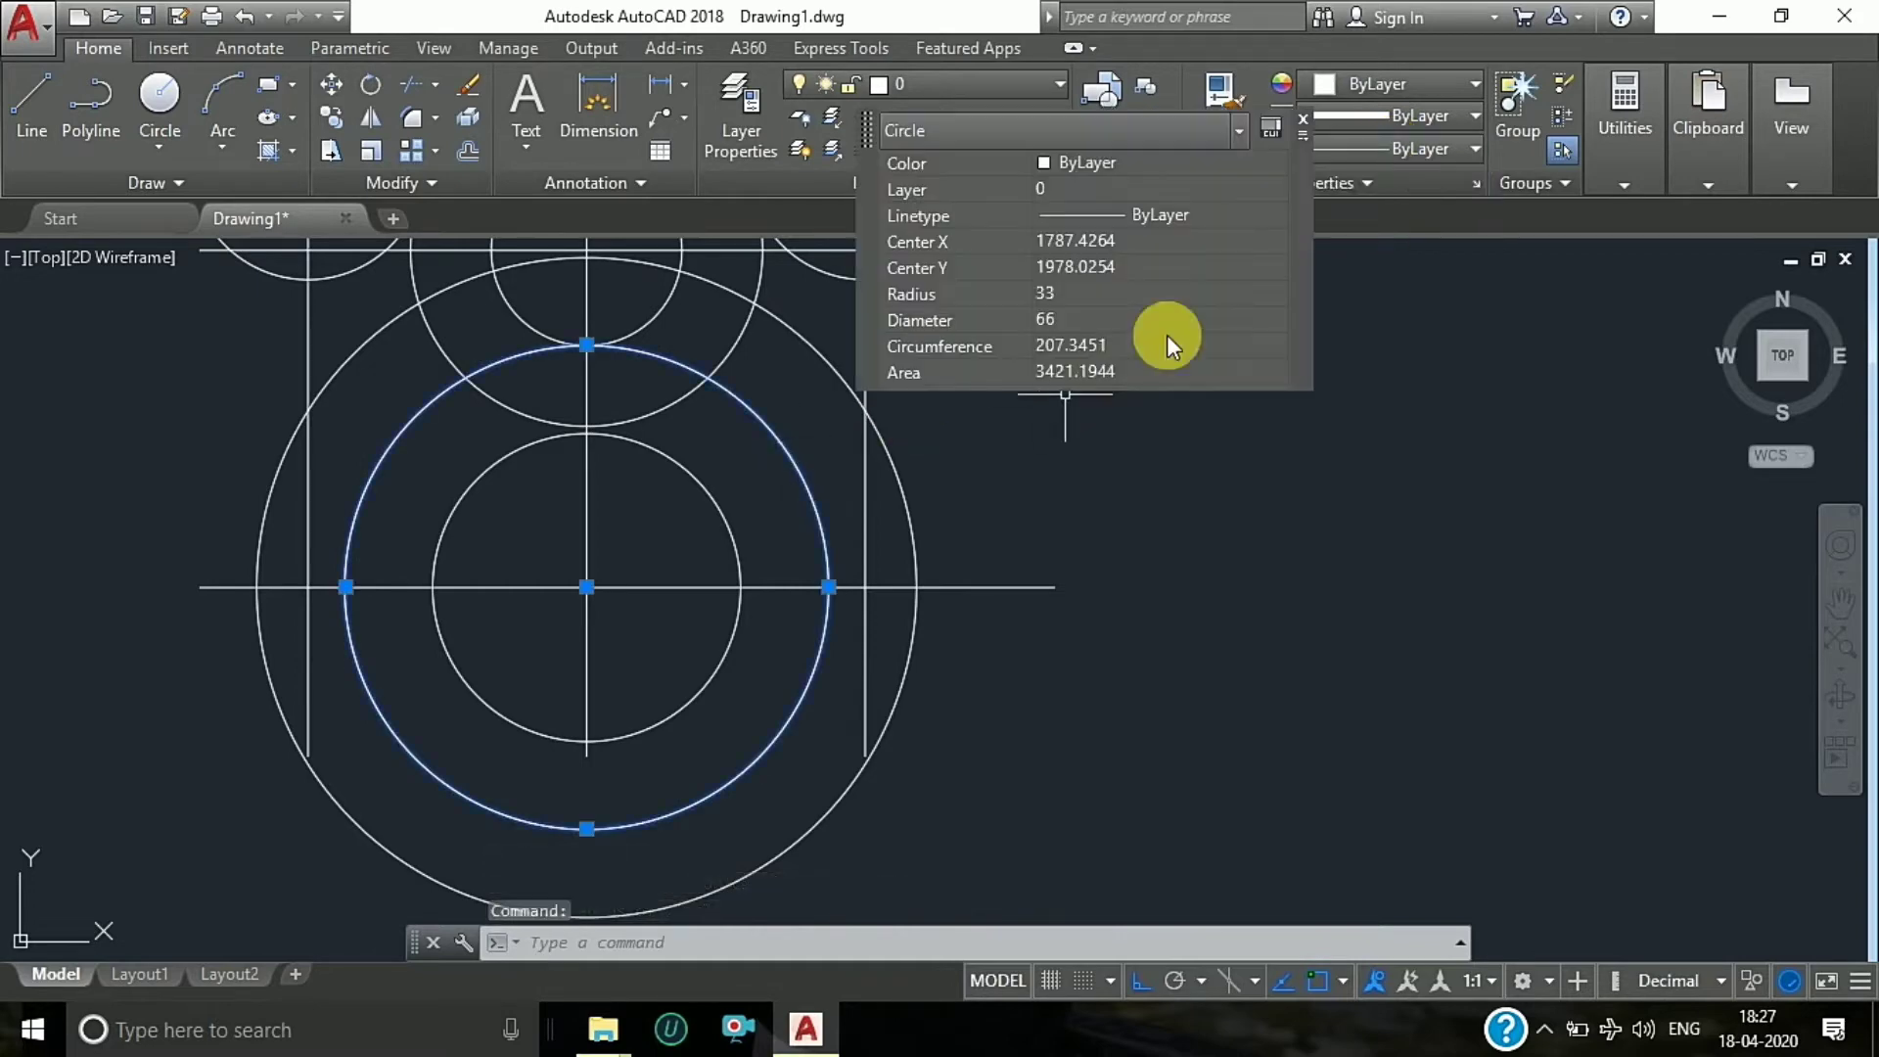
click(1145, 214)
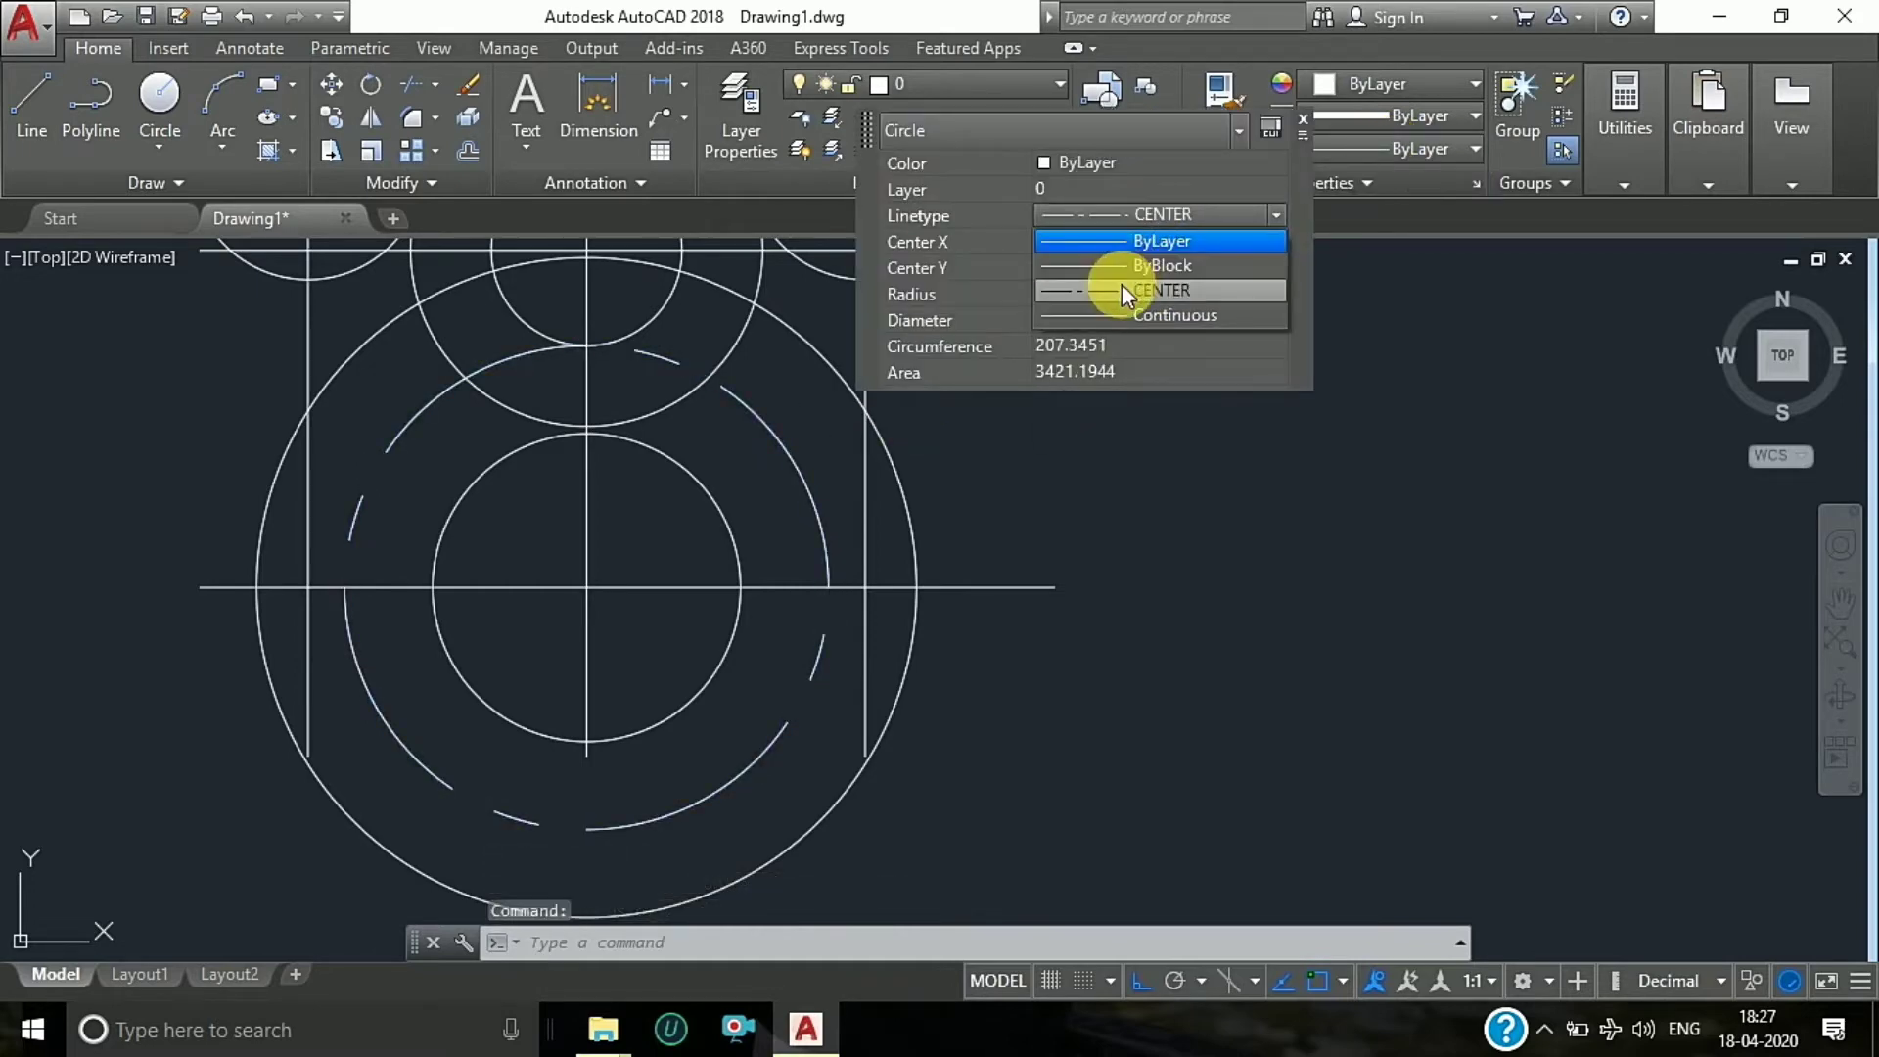
click(1121, 284)
key(Escape)
key(Escape)
key(Escape)
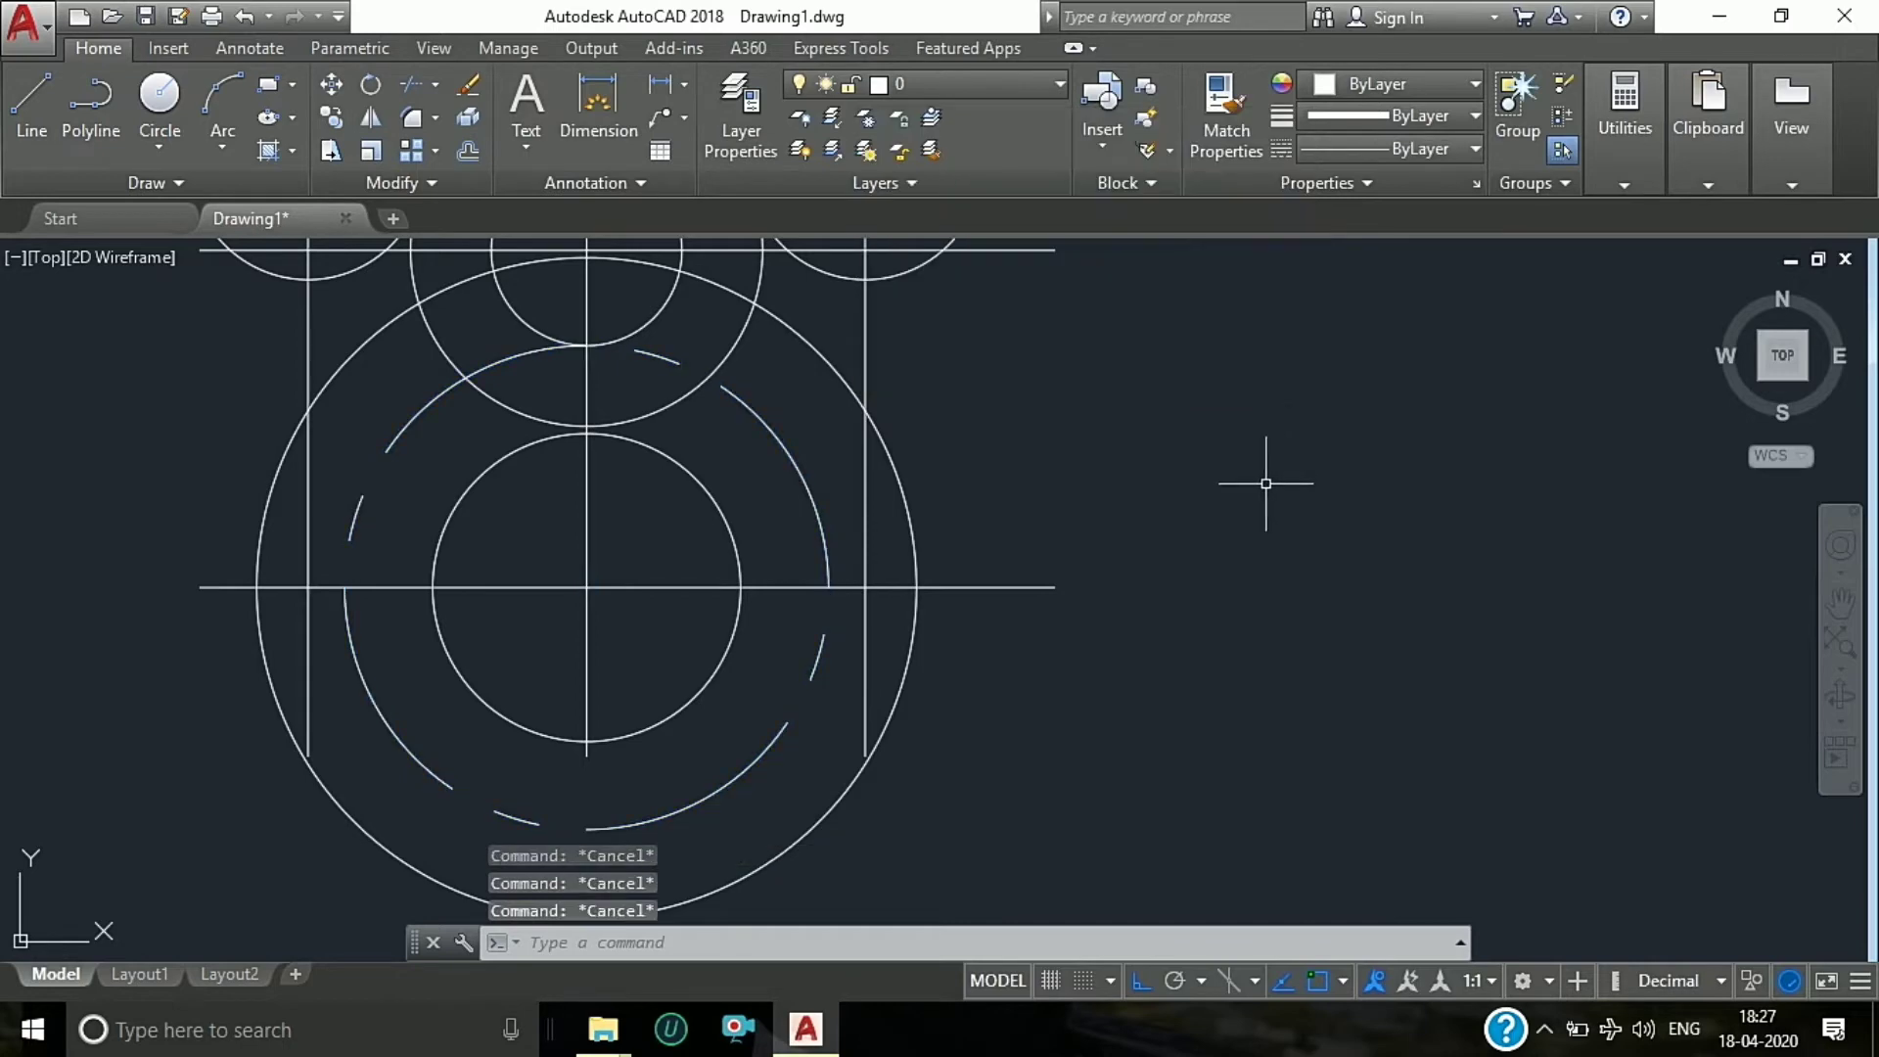
Step: Draw a radius-12 hole where the dashed pitch circle meets the left centre line
text(c)
key(Return)
scroll(1236, 486, down, 2)
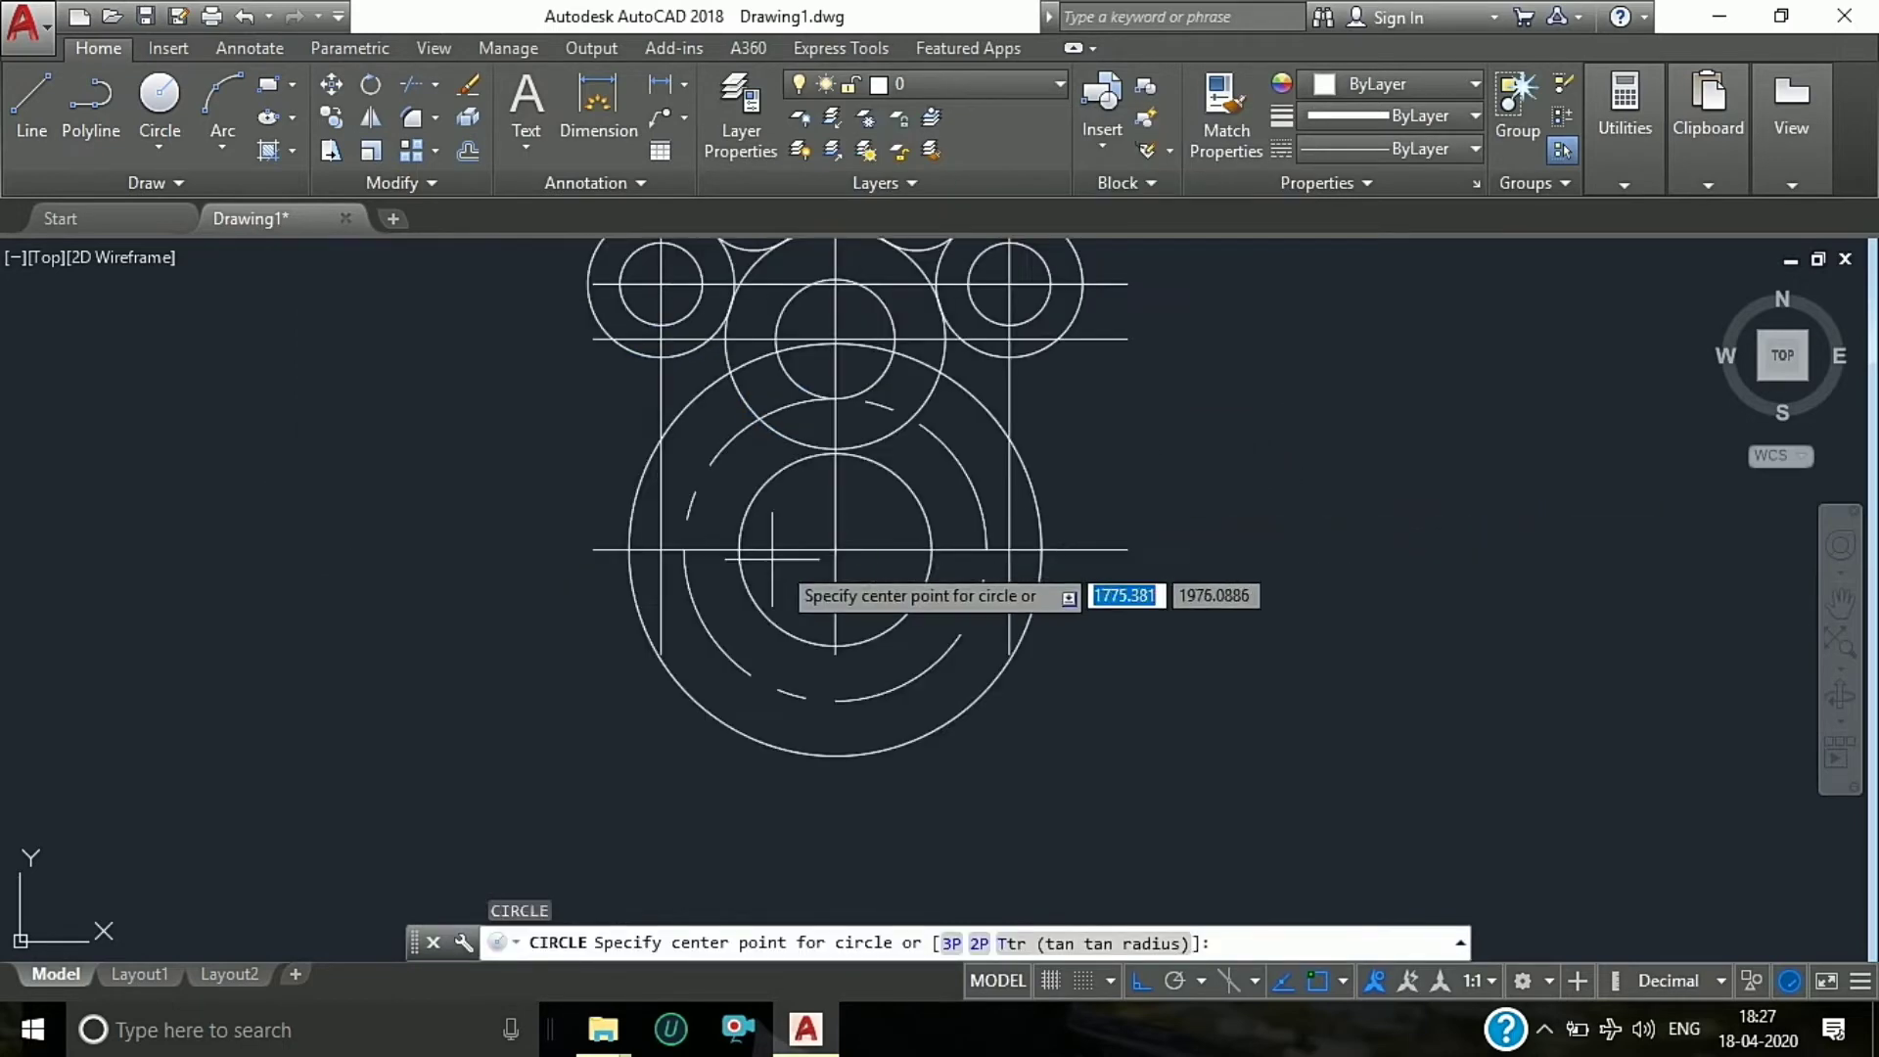
click(684, 550)
scroll(652, 509, up, 3)
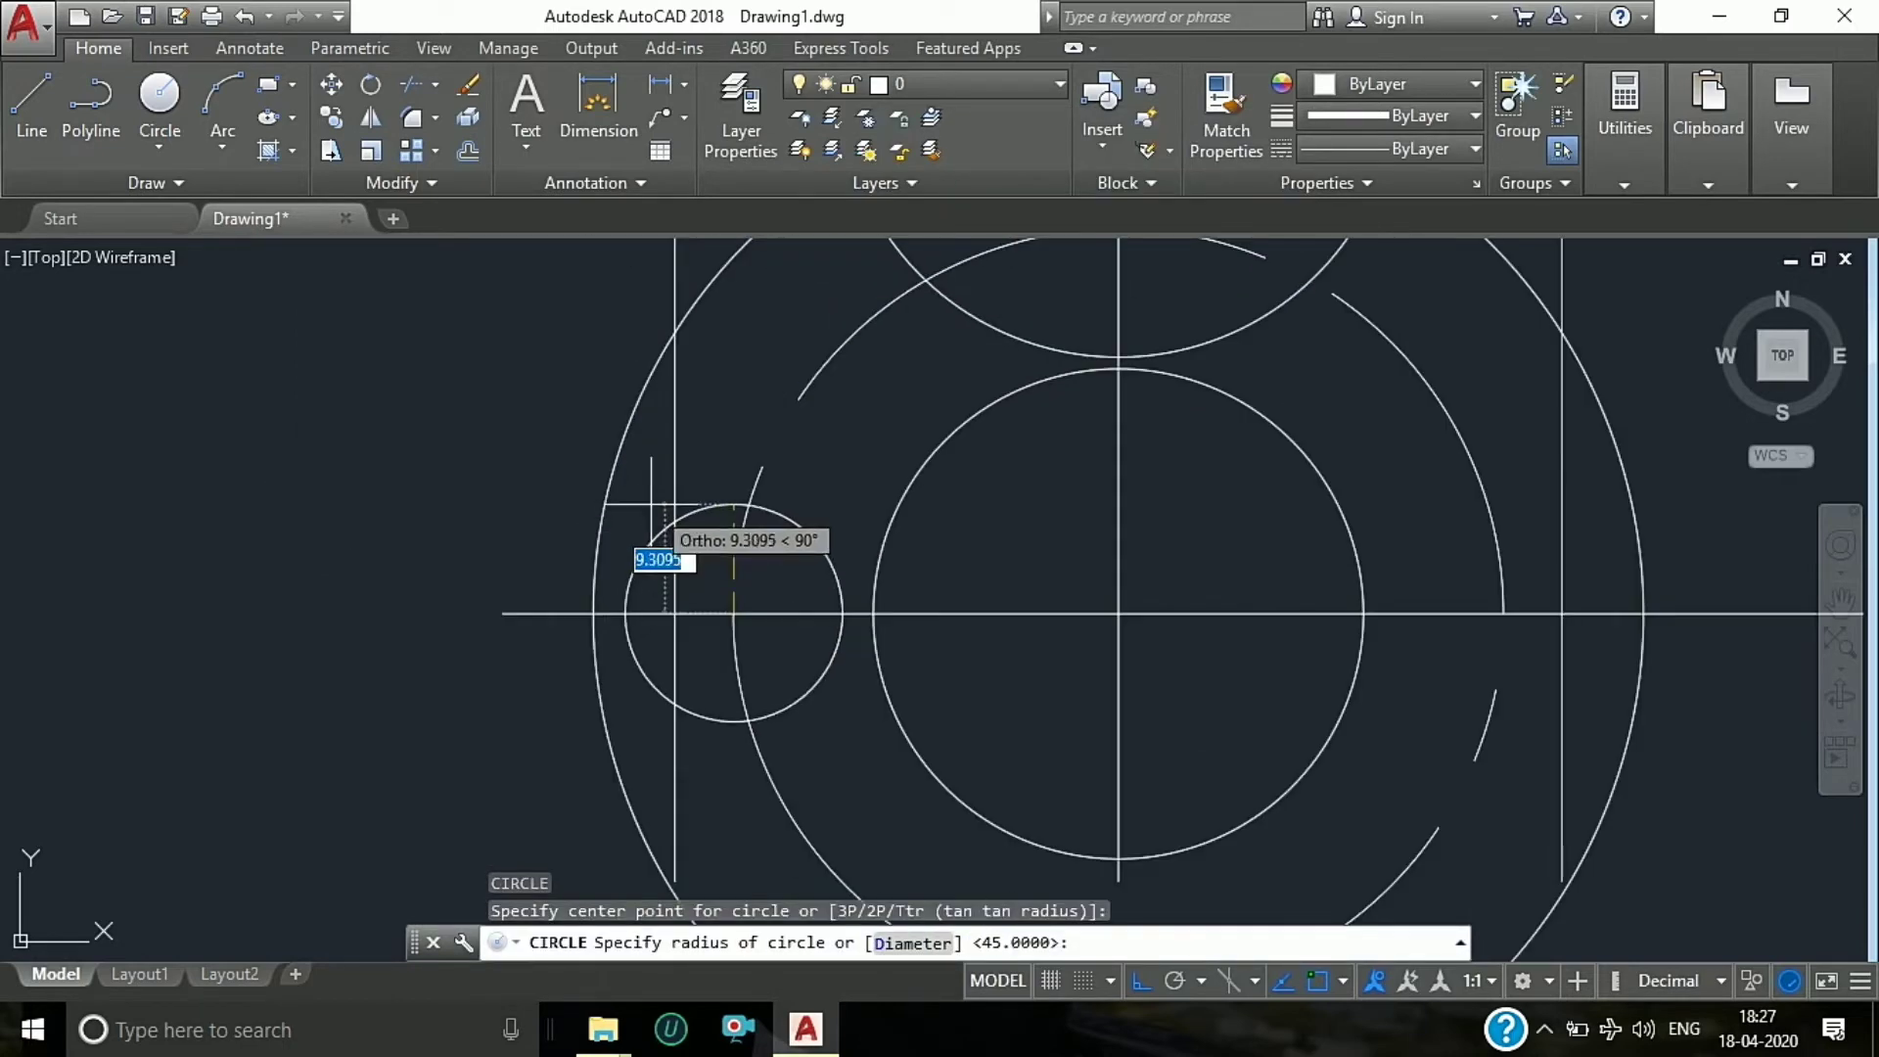
text(12)
key(Return)
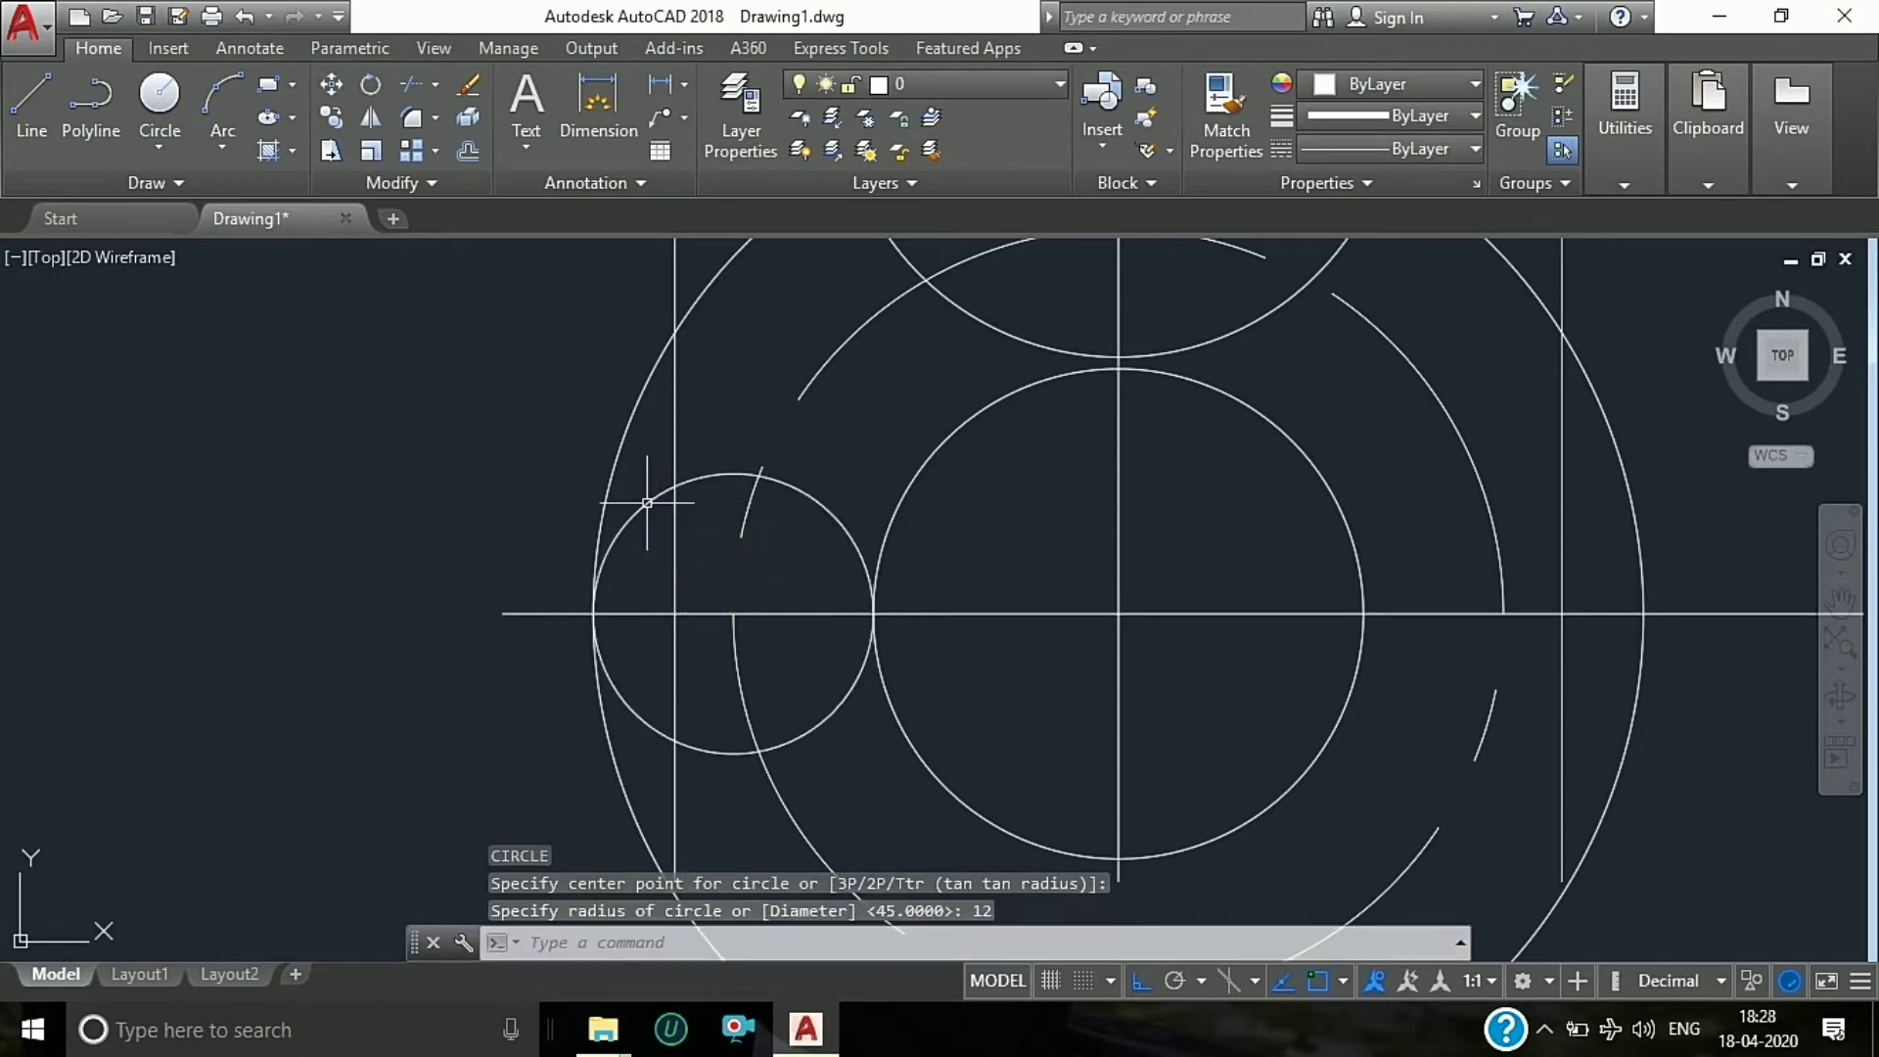
Step: Add a concentric radius-21 circle around the small left hole
key(Return)
click(734, 613)
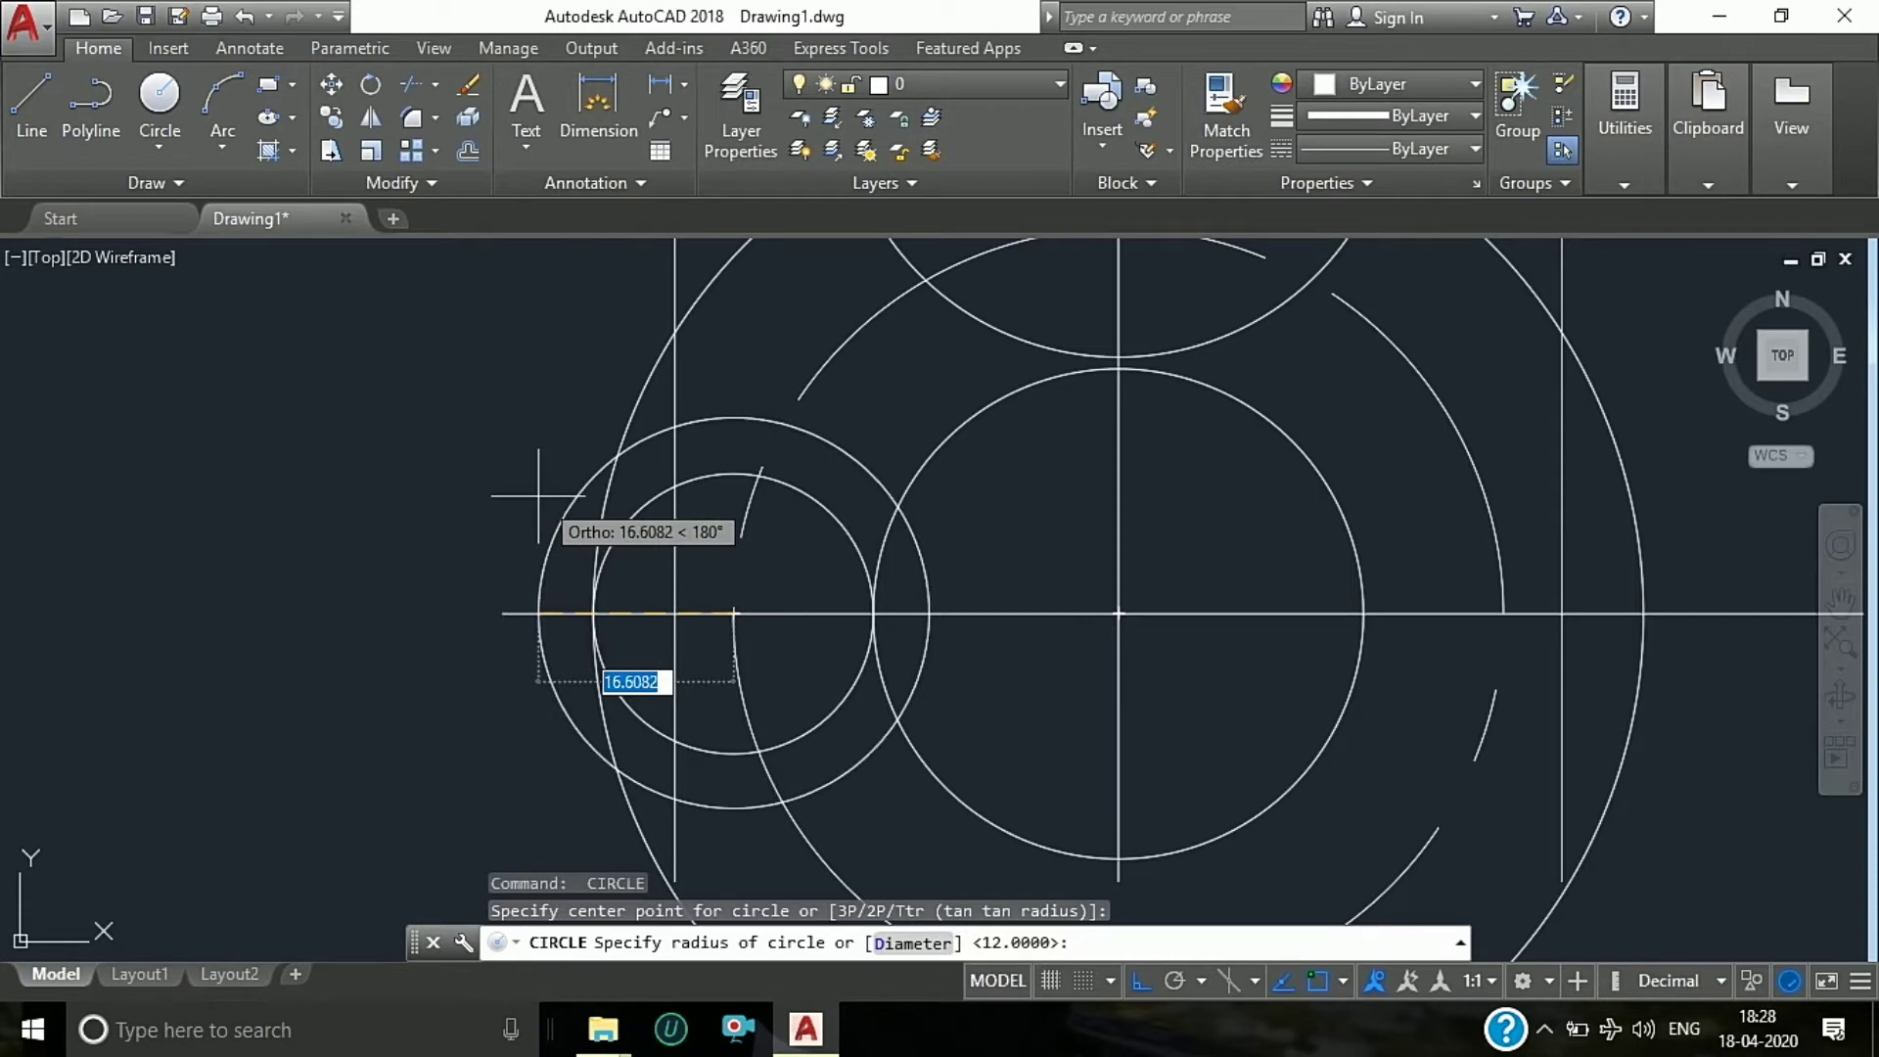
text(21)
key(Return)
Step: Mirror the left hole pair about the vertical centre line, keeping the originals
scroll(502, 462, down, 4)
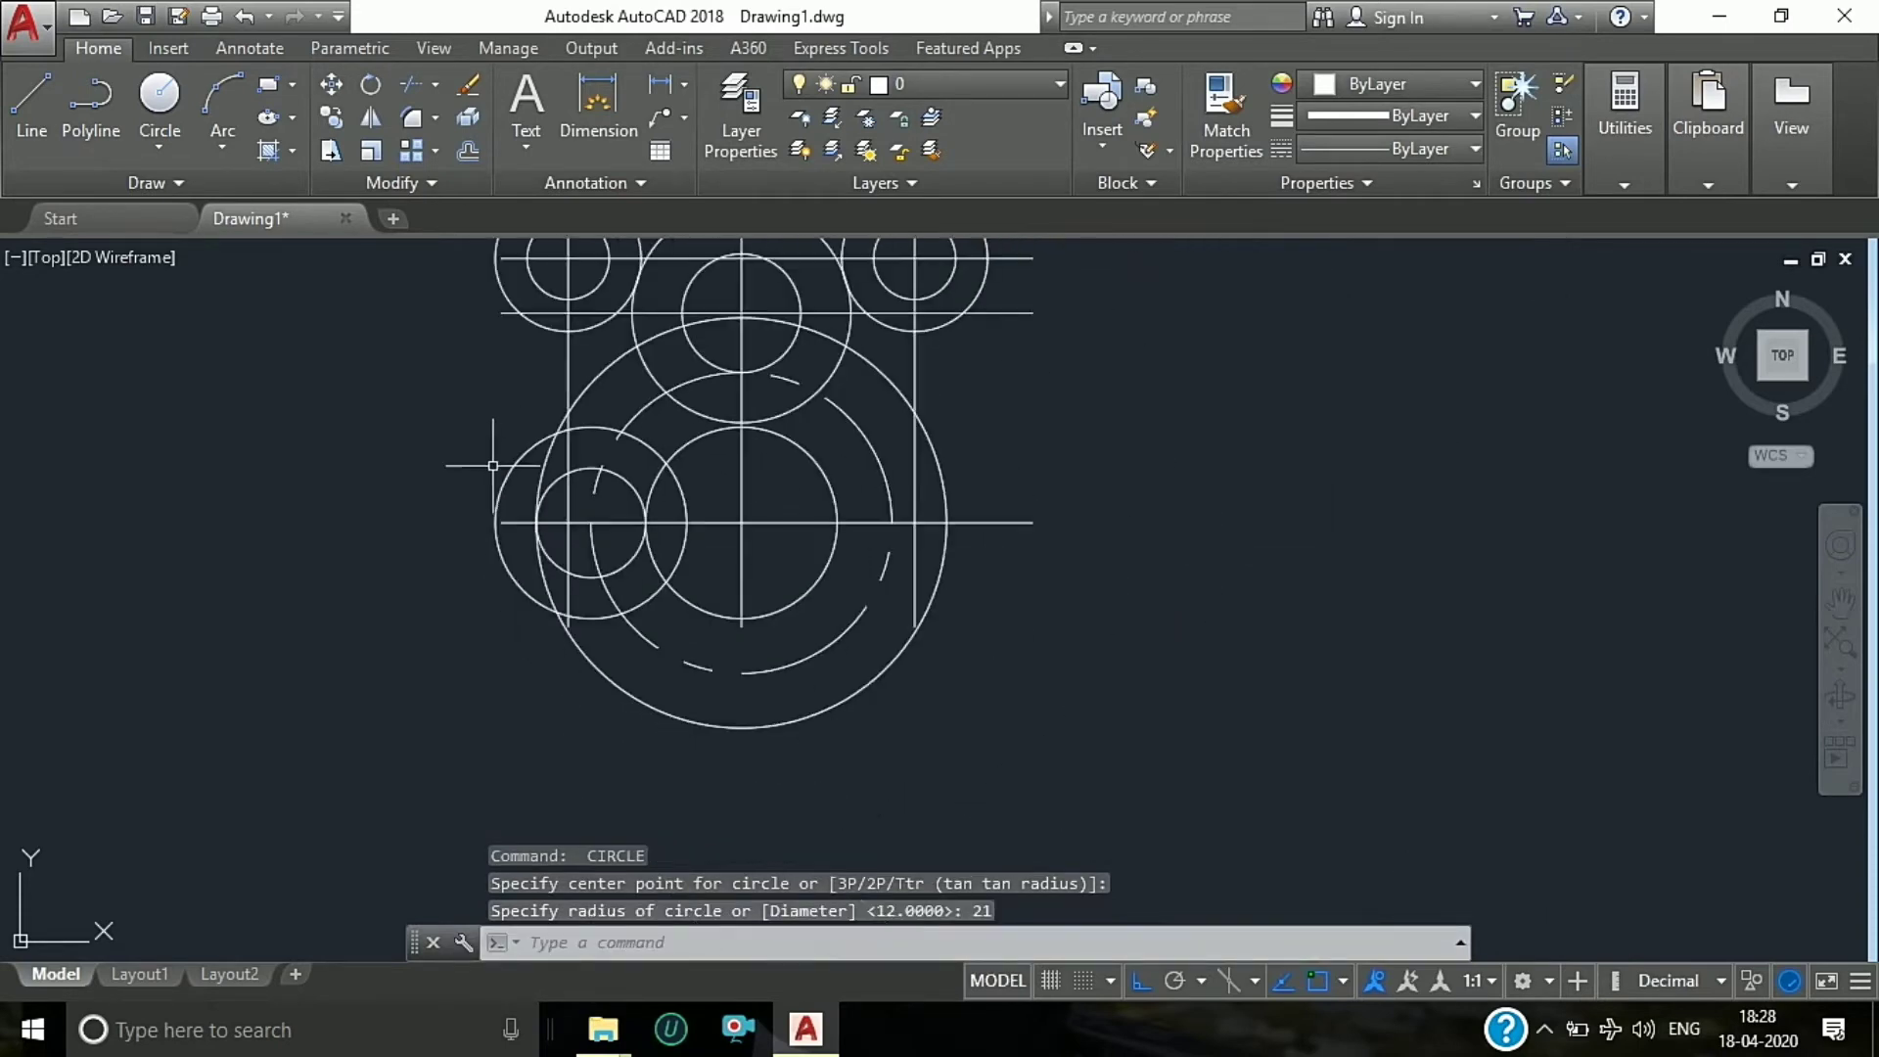
click(517, 464)
click(551, 479)
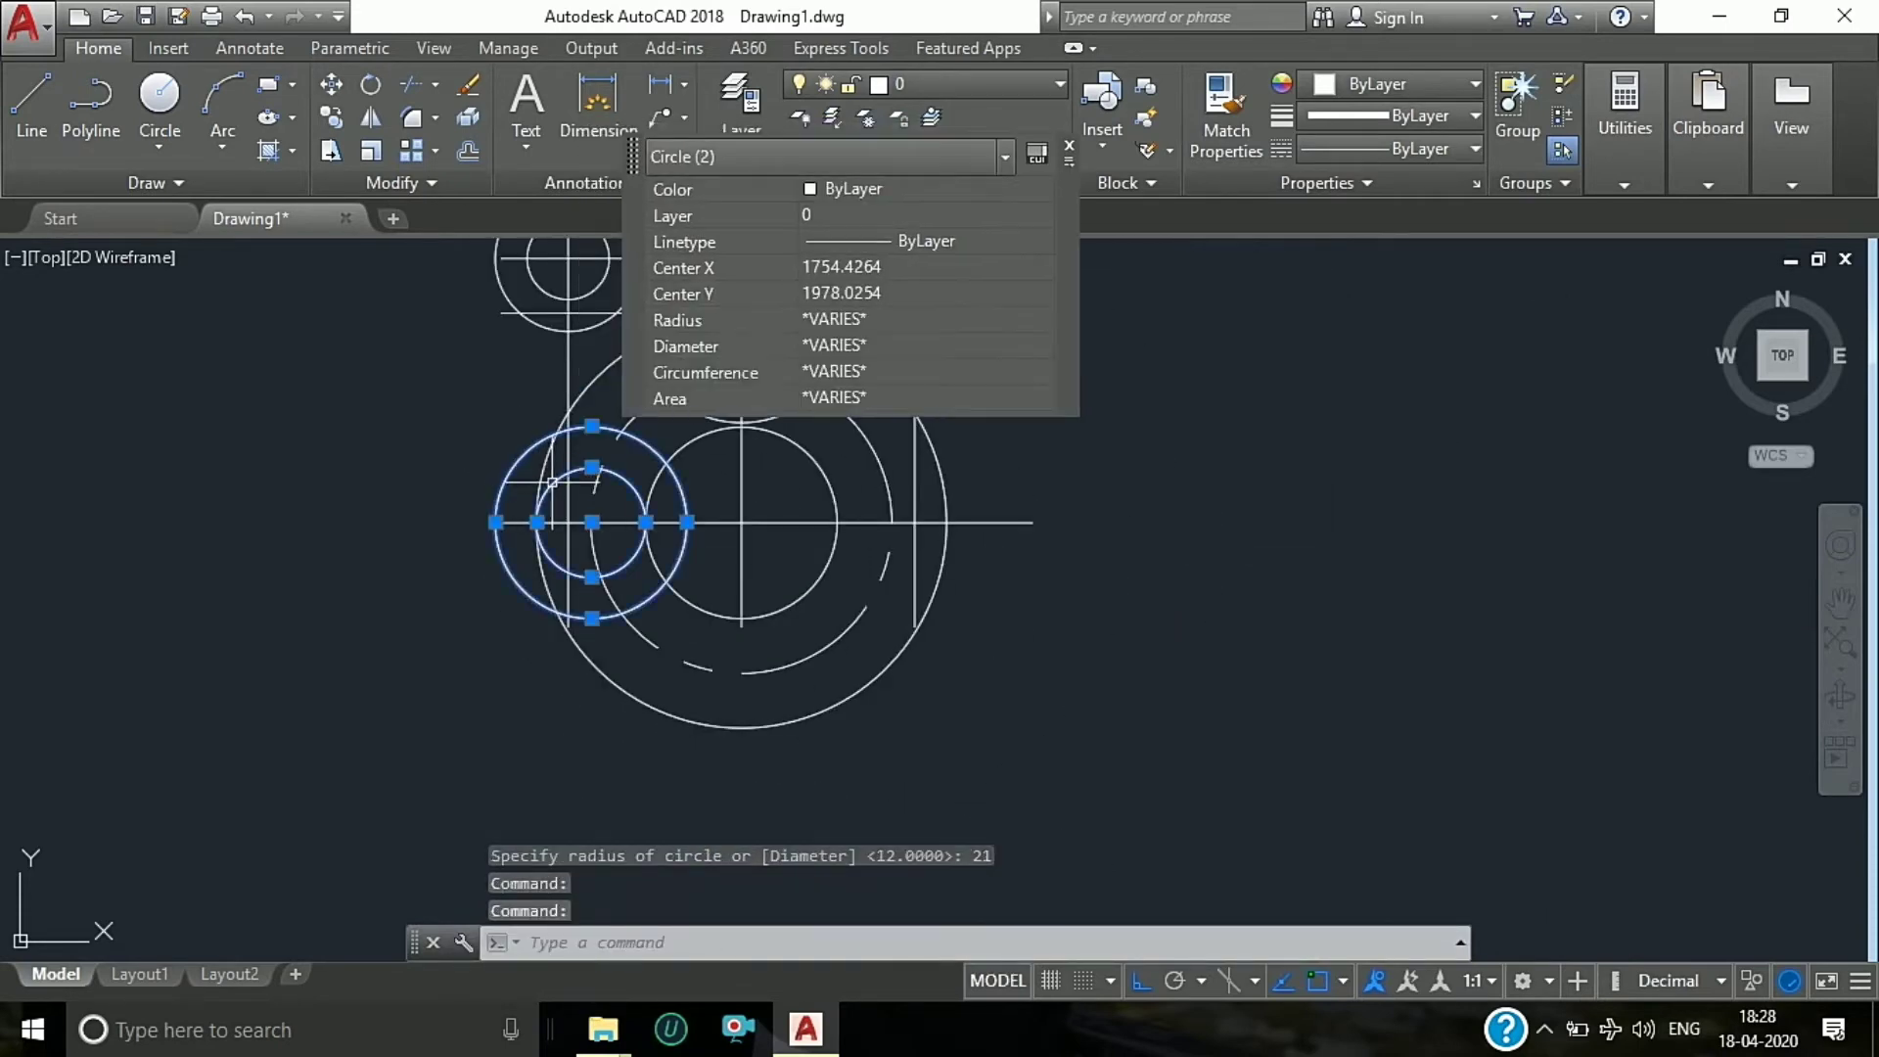
text(mi)
key(Return)
scroll(607, 421, down, 3)
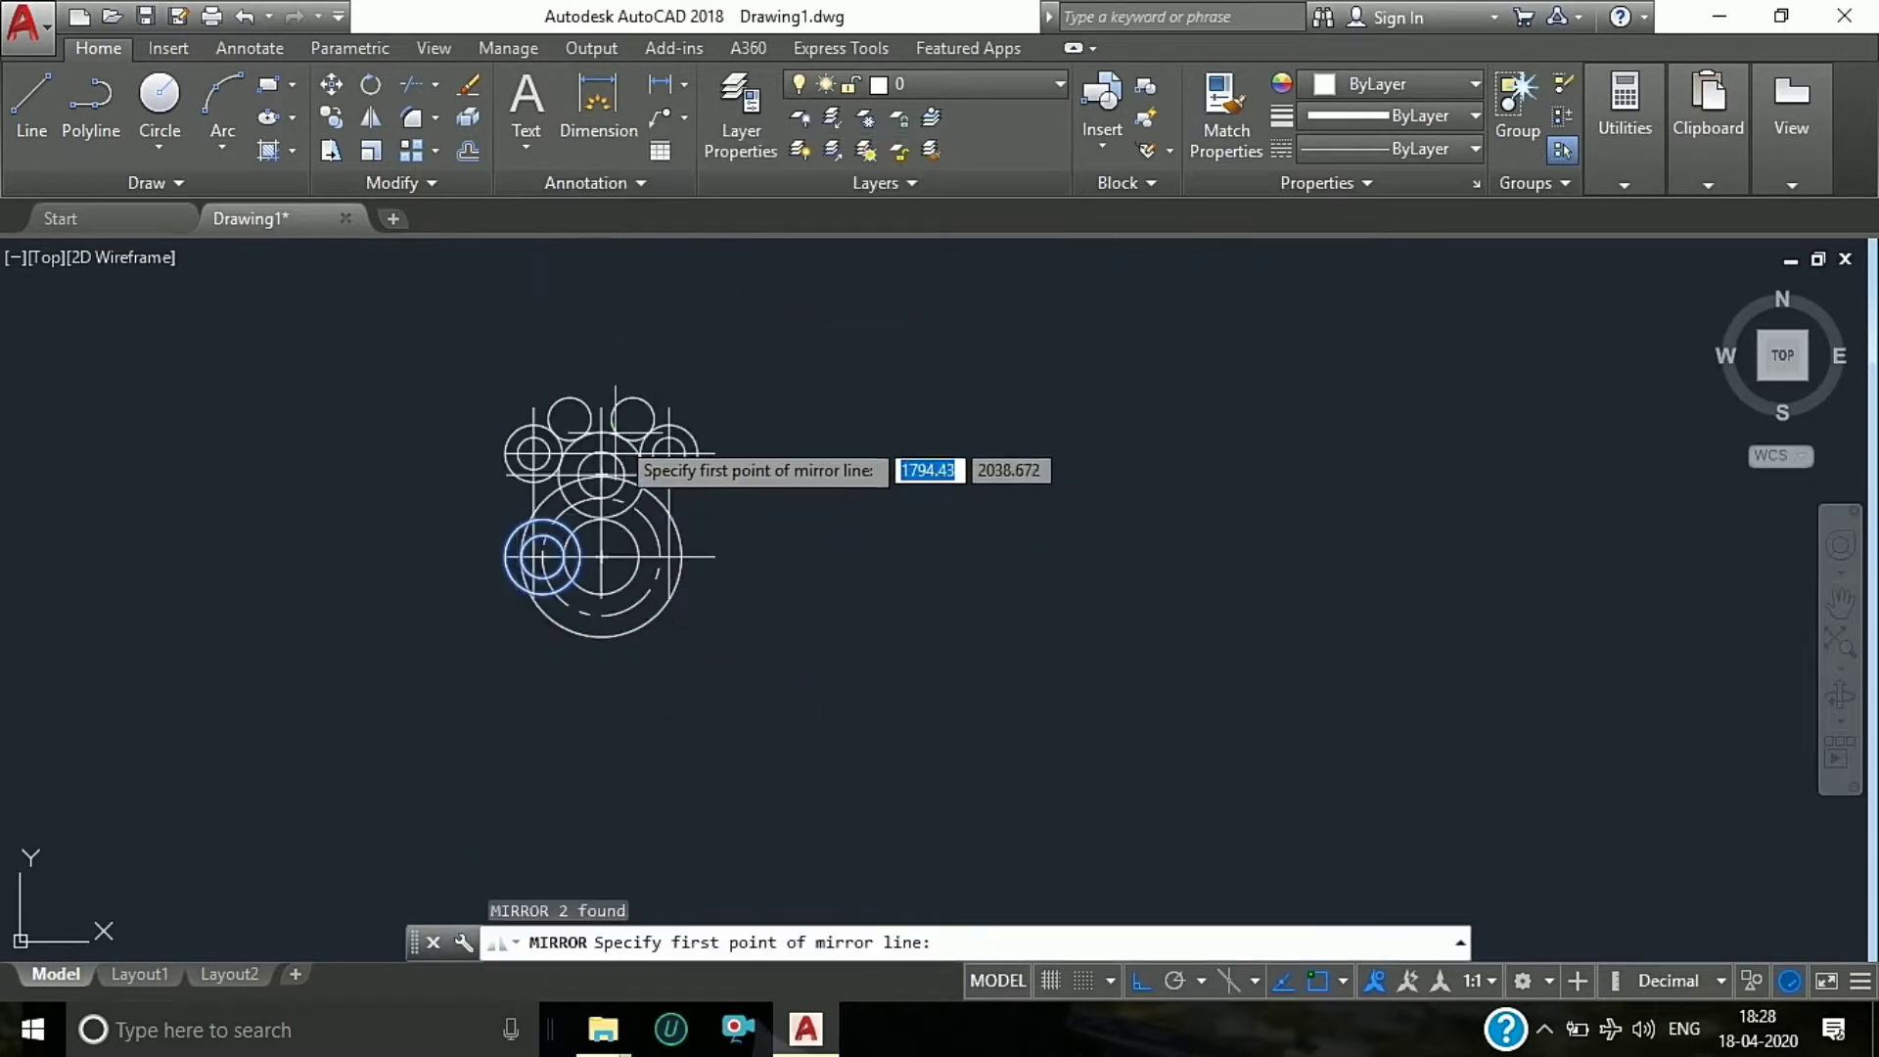
click(601, 401)
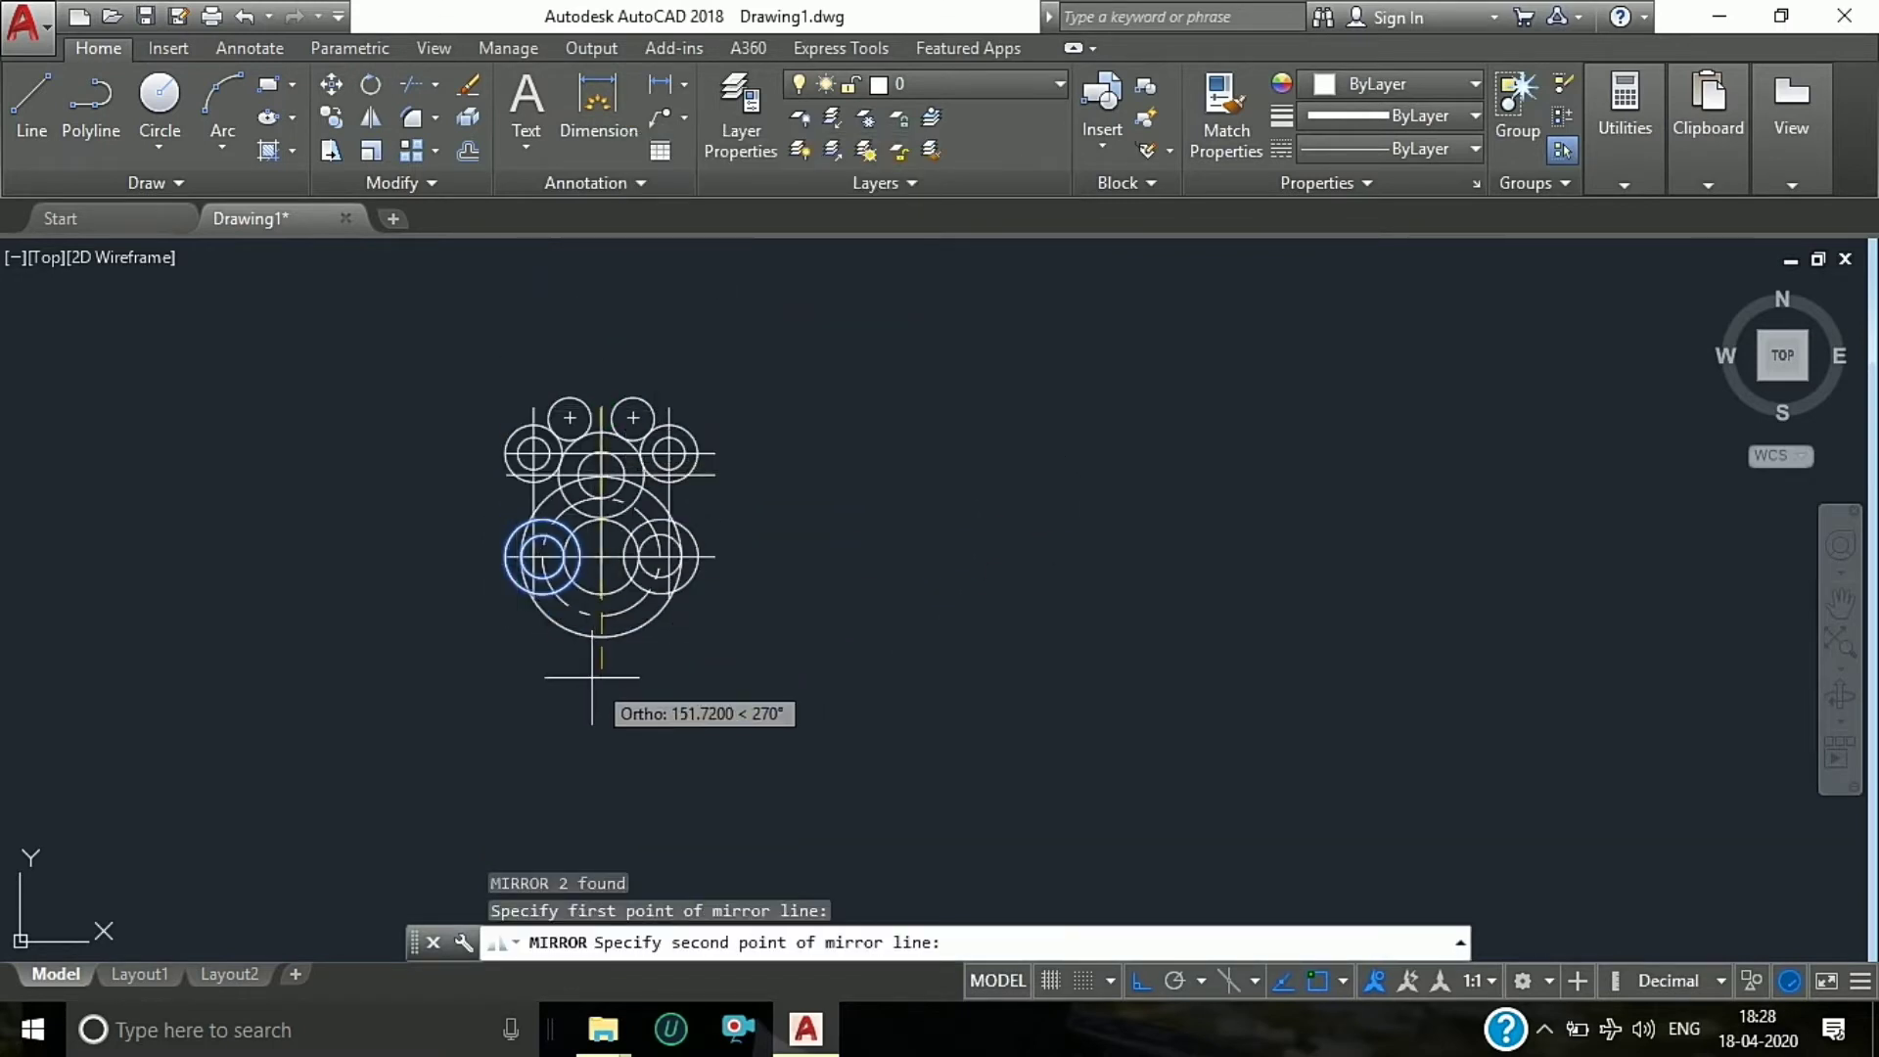
click(591, 677)
text(N)
key(Return)
scroll(568, 553, up, 4)
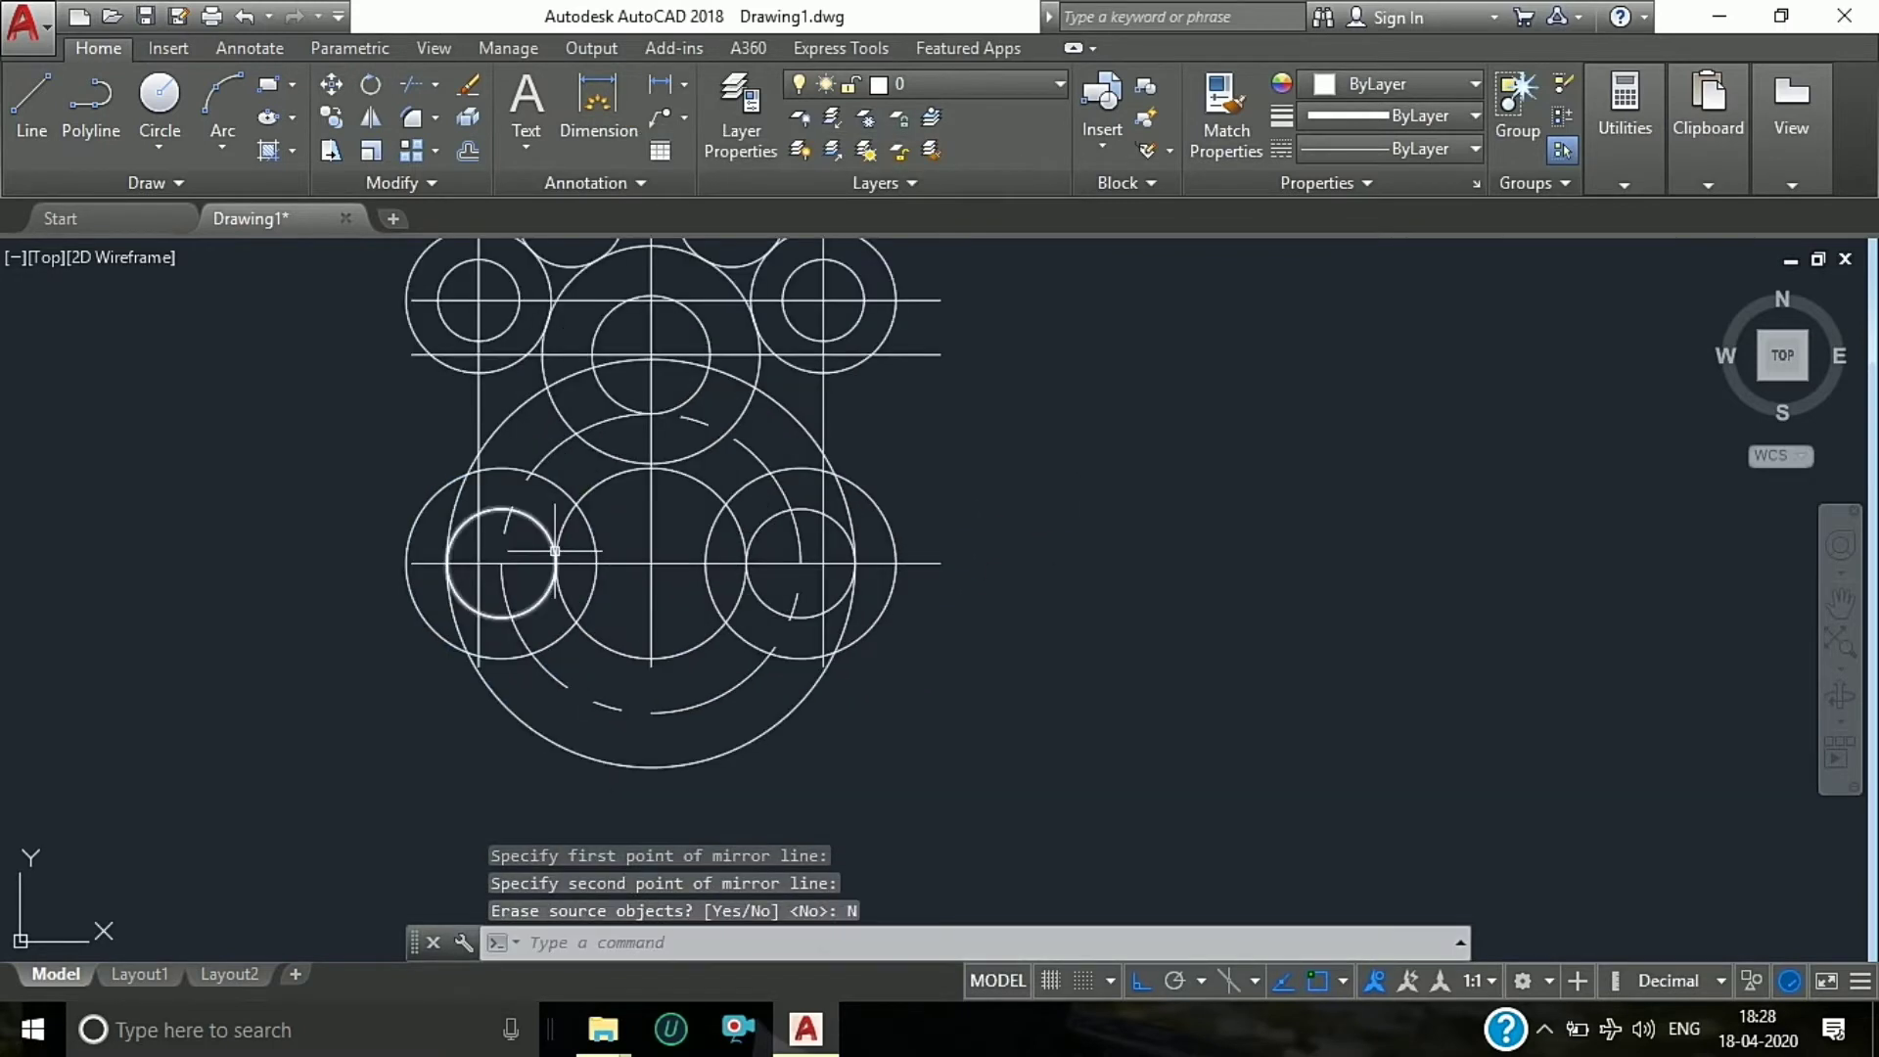
key(Escape)
click(31, 109)
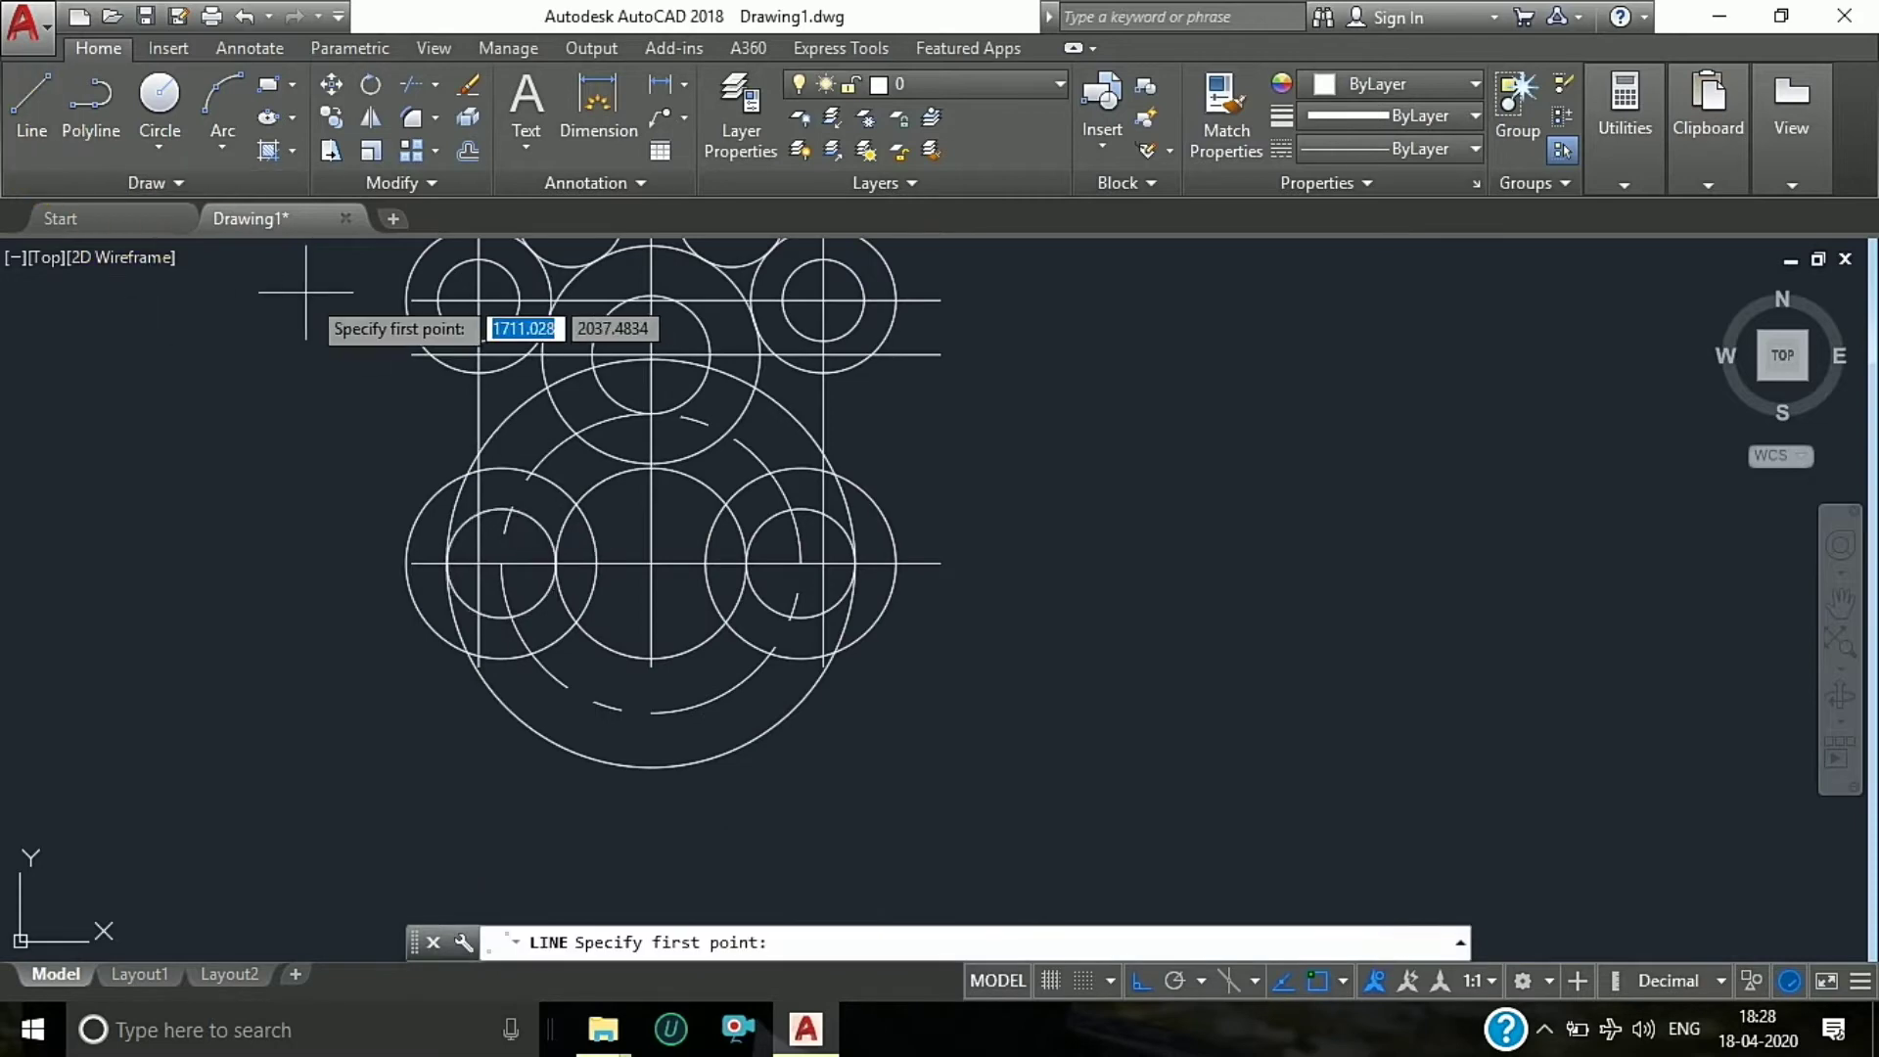
Step: Draw the left vertical side line from the upper circle down to the lower circle
click(379, 299)
scroll(396, 534, up, 4)
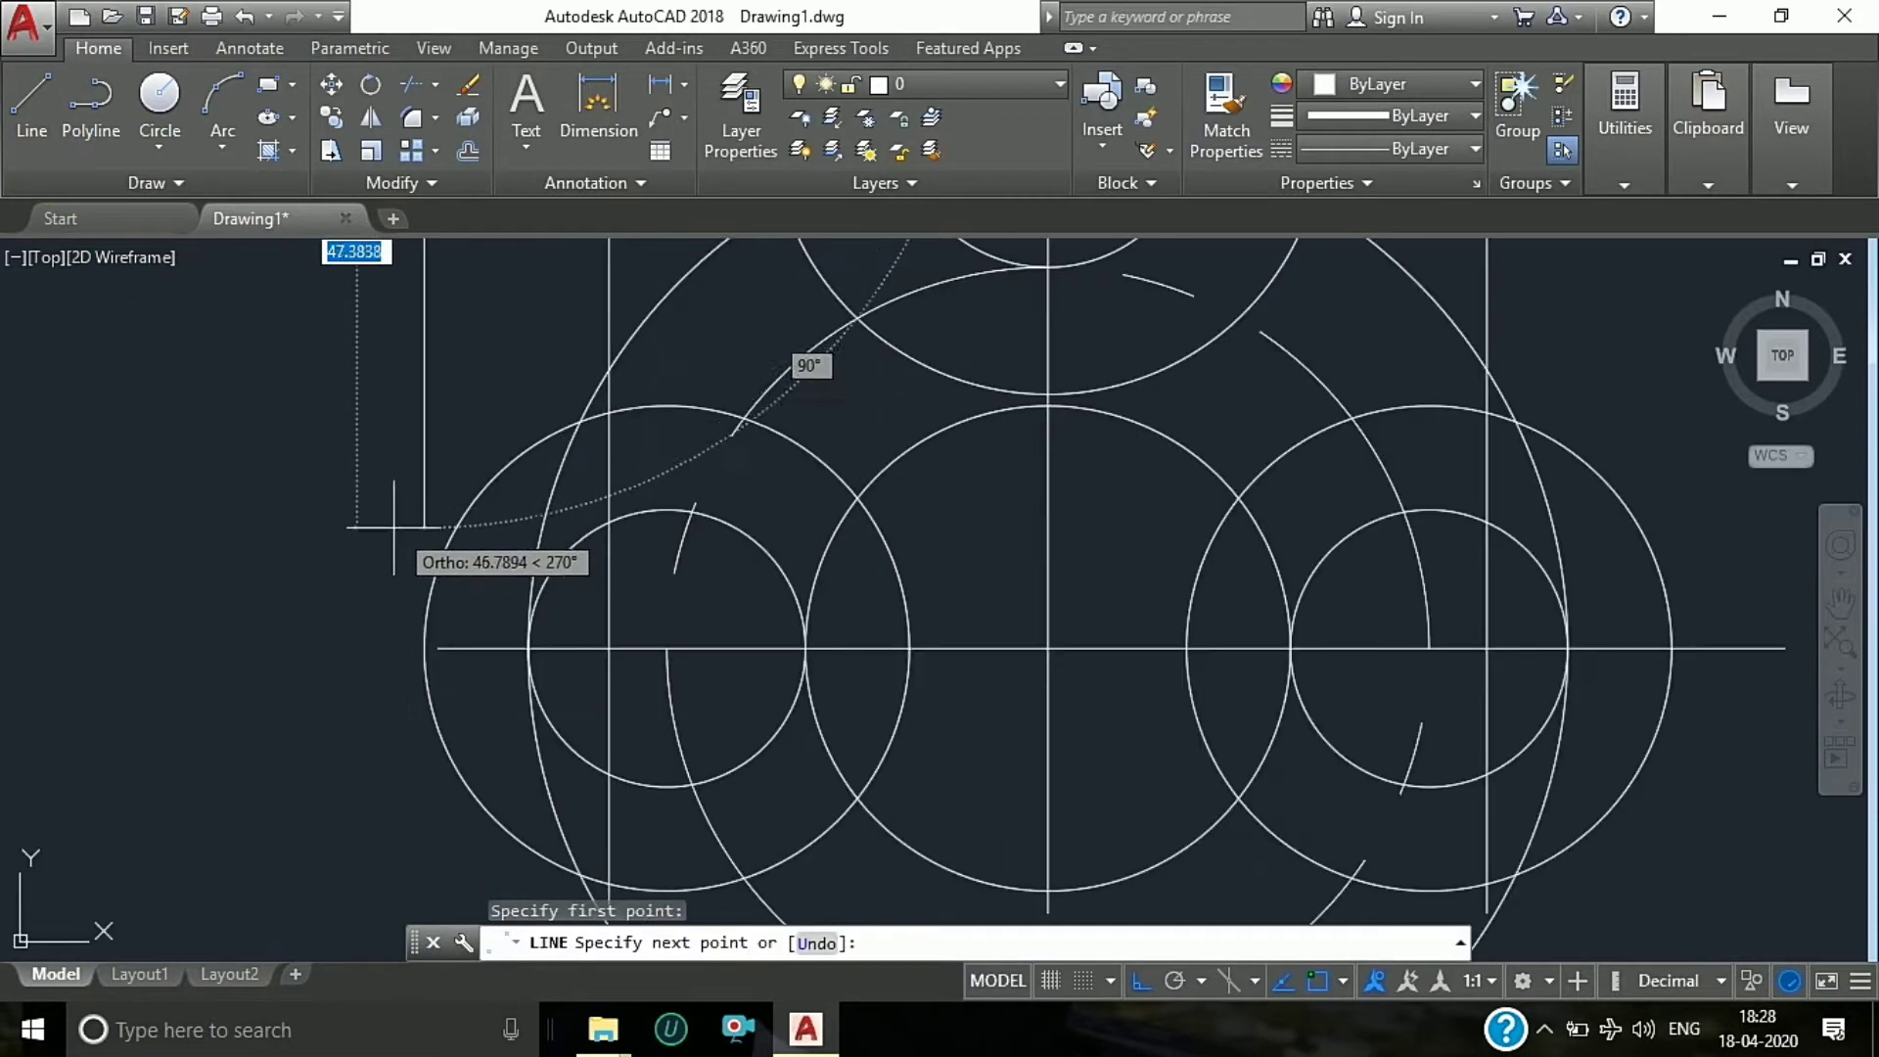
middle_drag(398, 523, 426, 631)
click(424, 631)
key(Return)
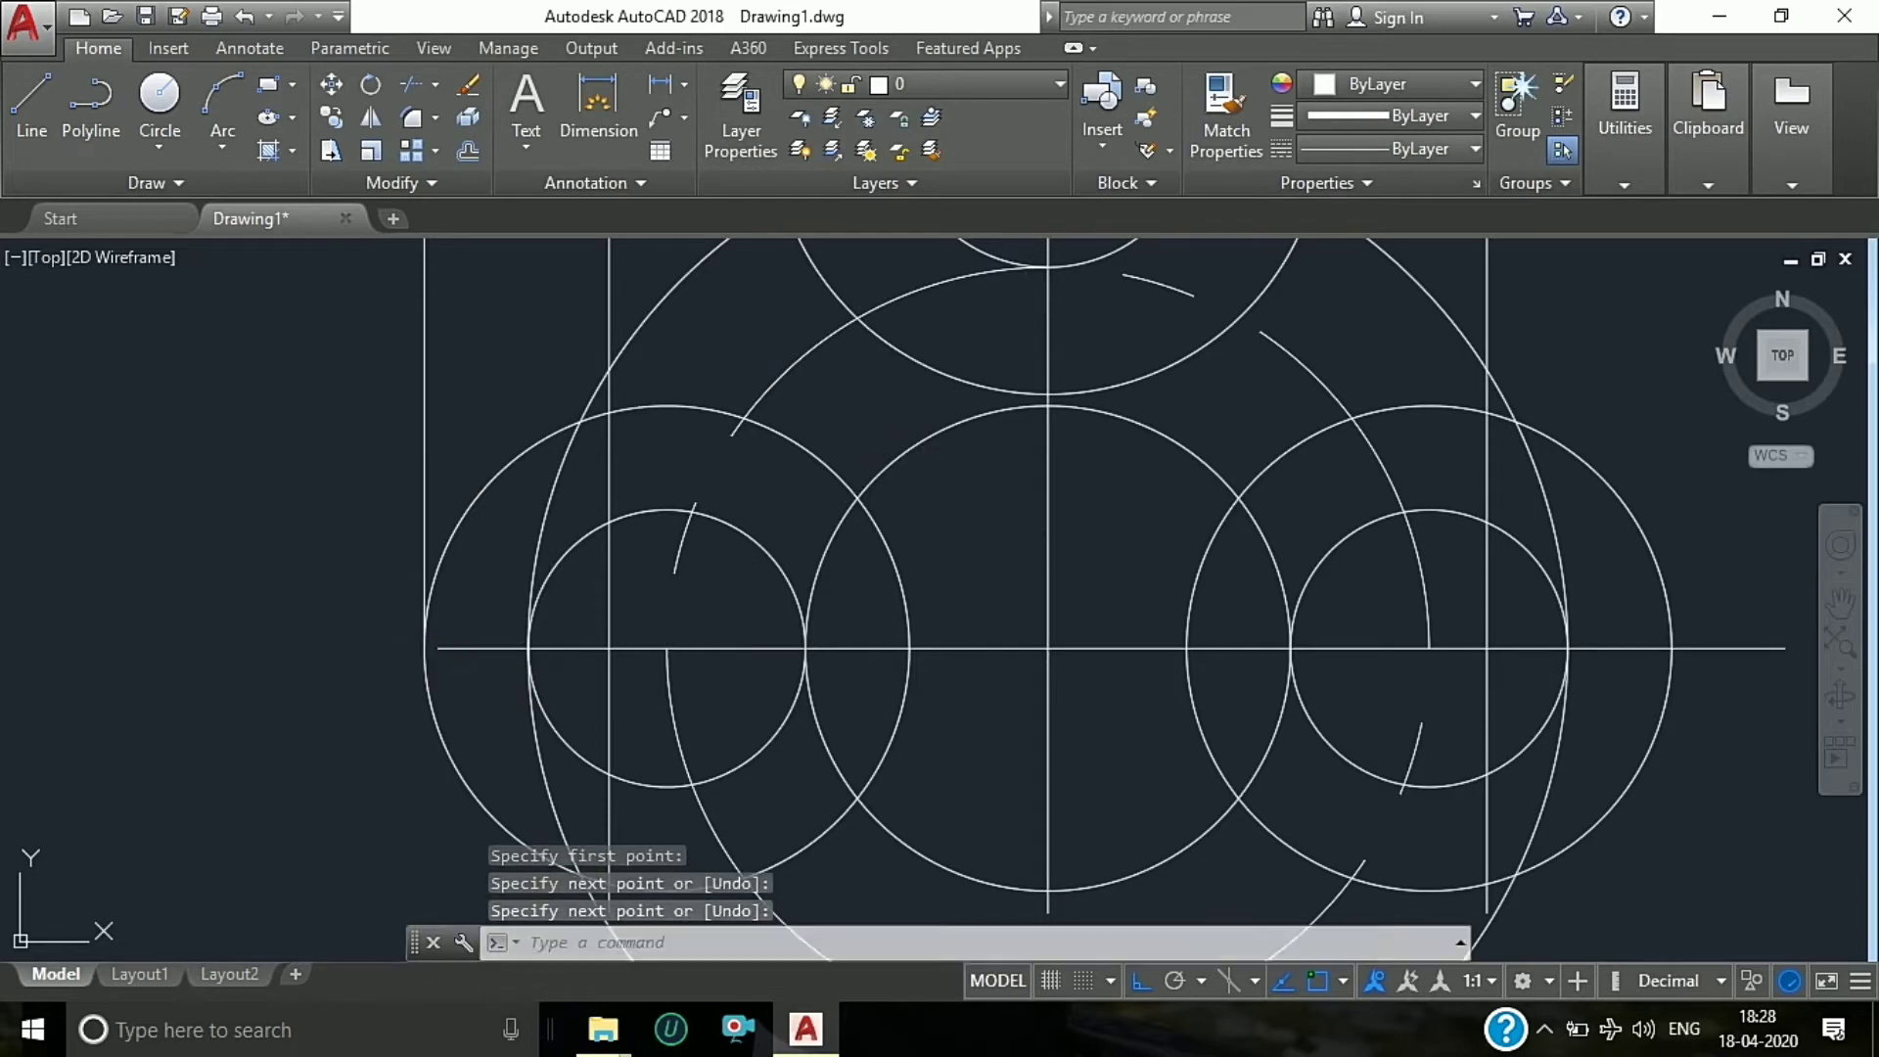
scroll(522, 622, down, 5)
Step: Draw the right vertical side line from the right circle's edge to the lower circle
key(Return)
click(764, 437)
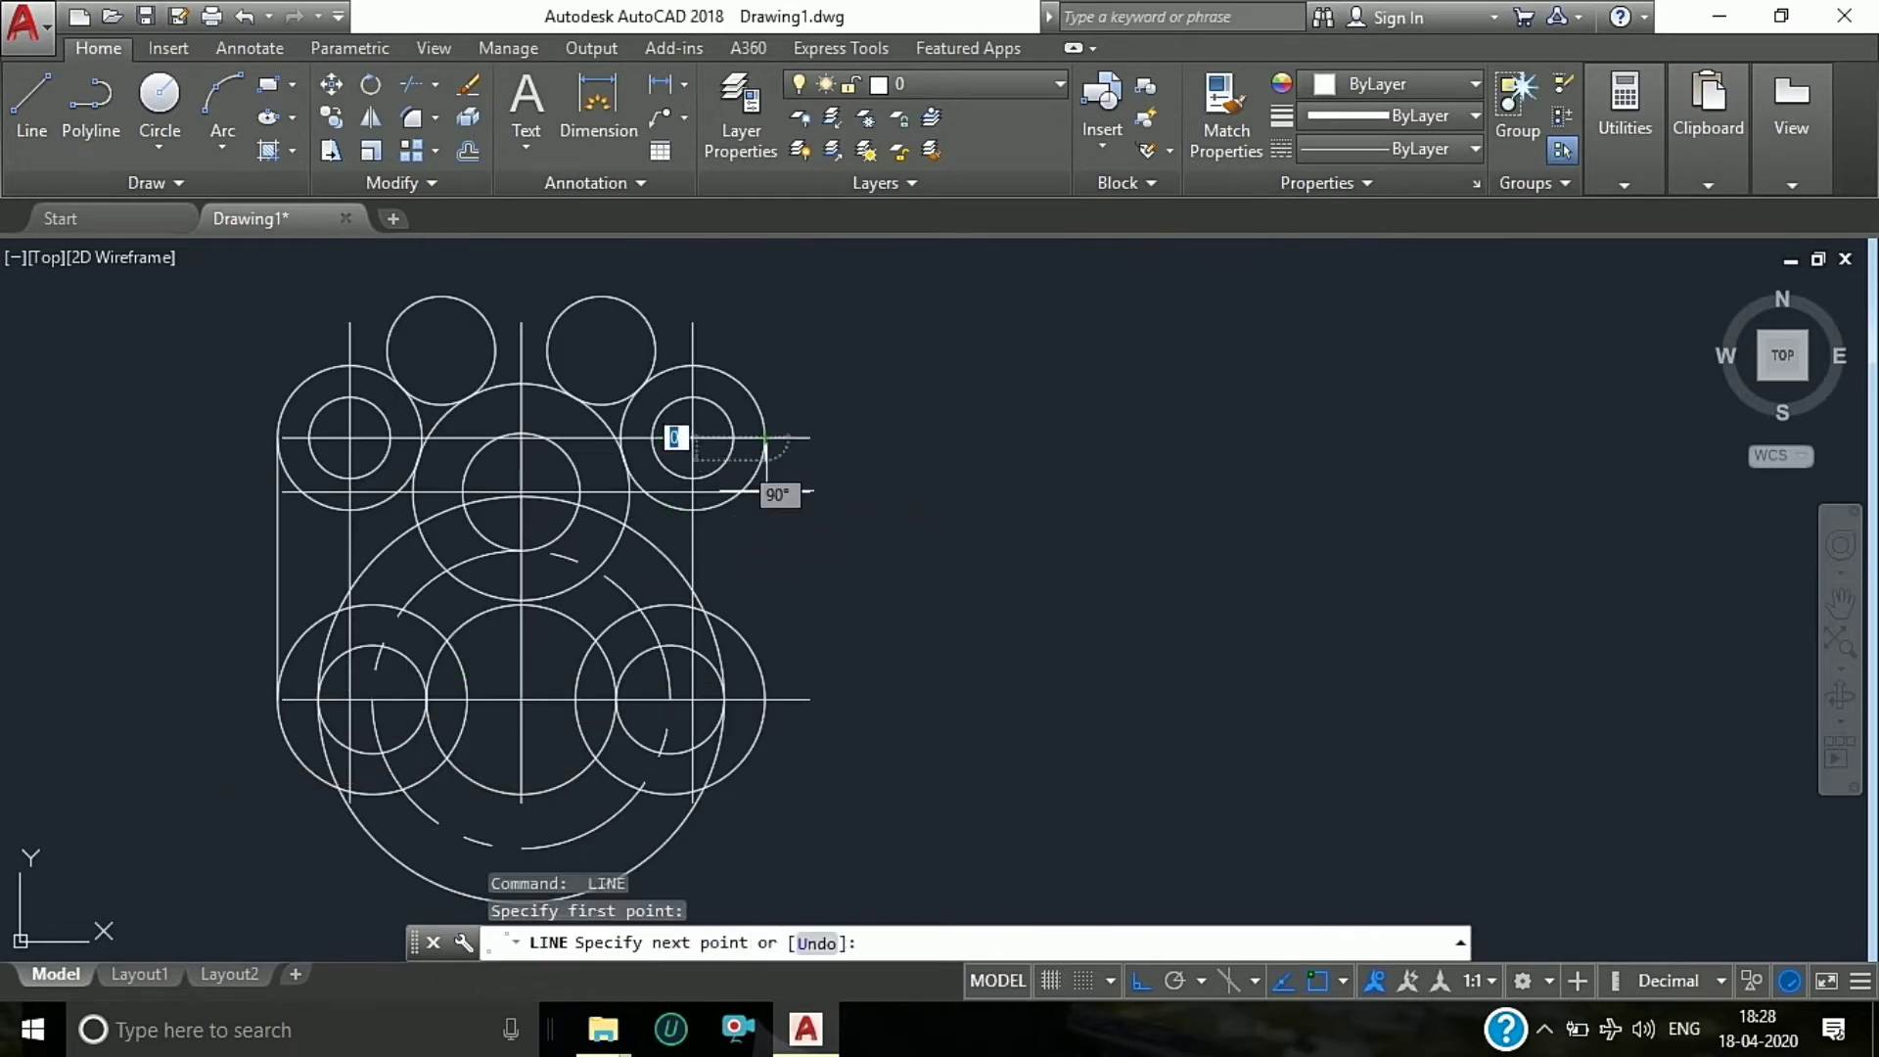
click(764, 675)
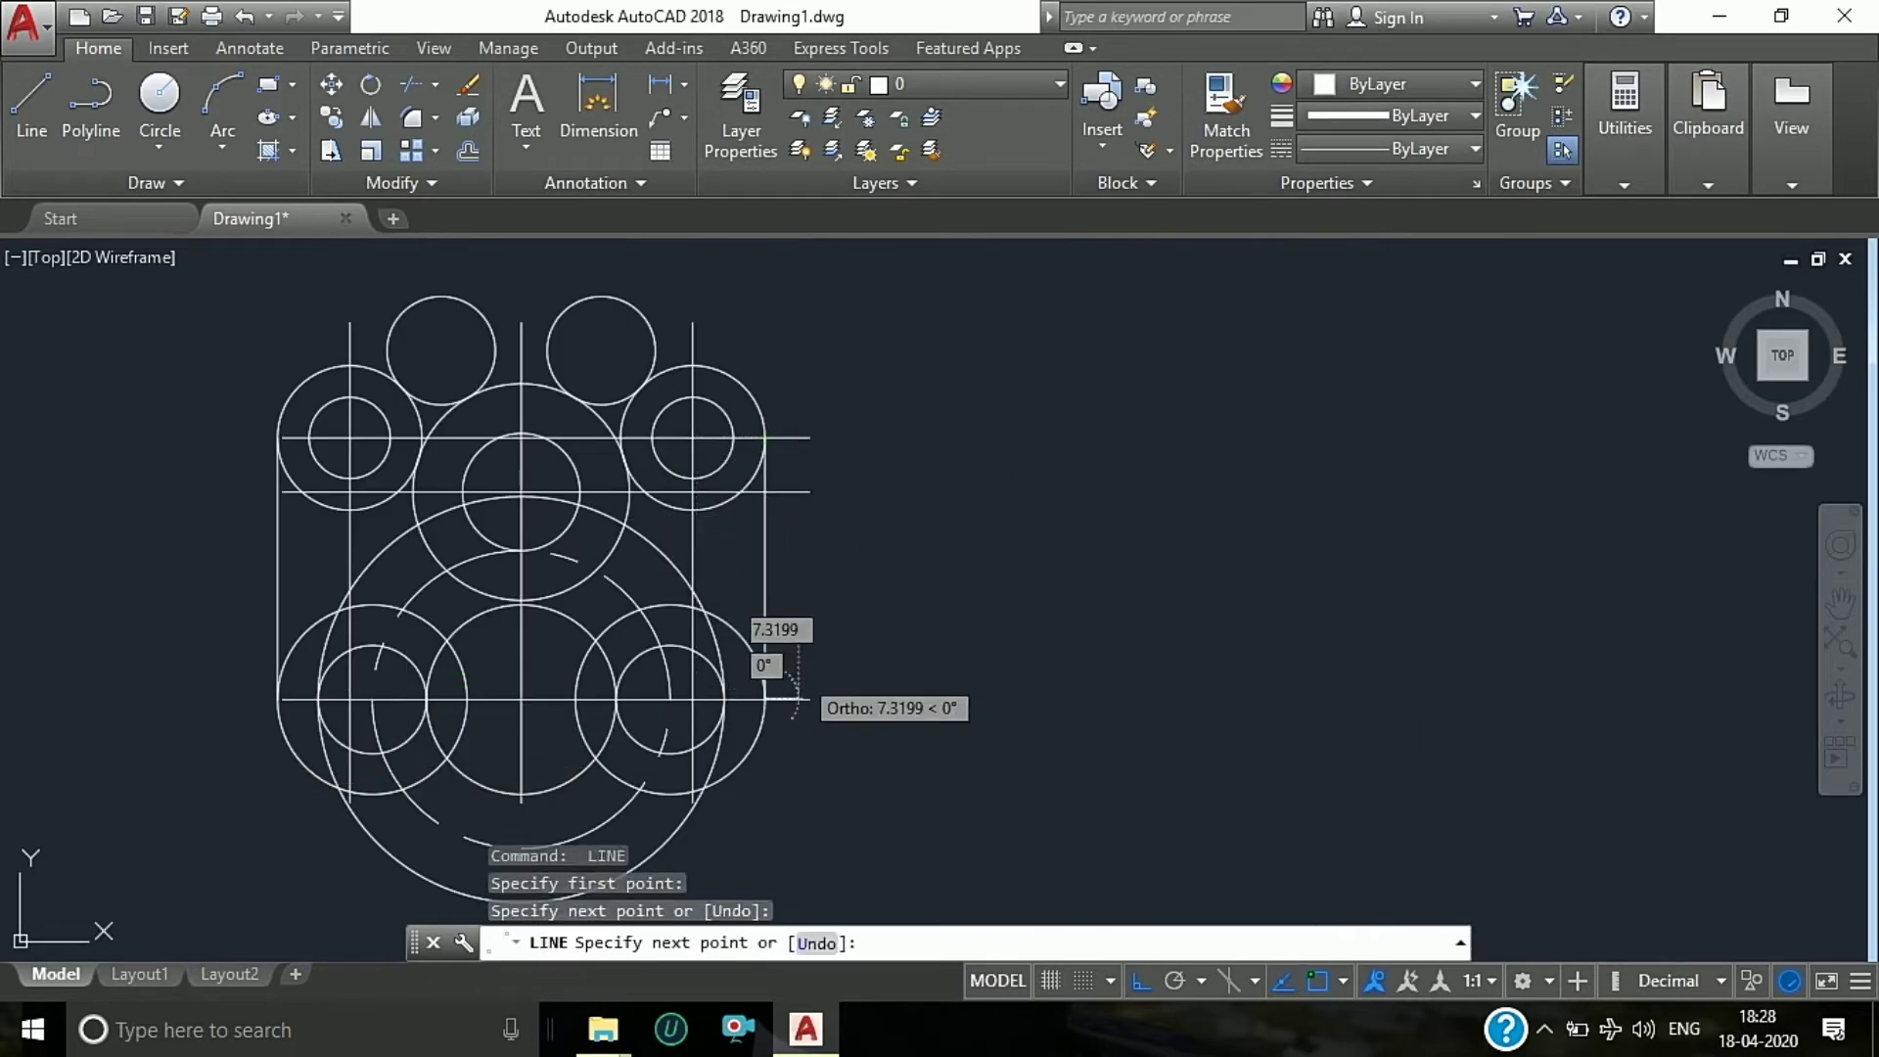
key(Escape)
scroll(1010, 575, down, 2)
scroll(617, 716, up, 2)
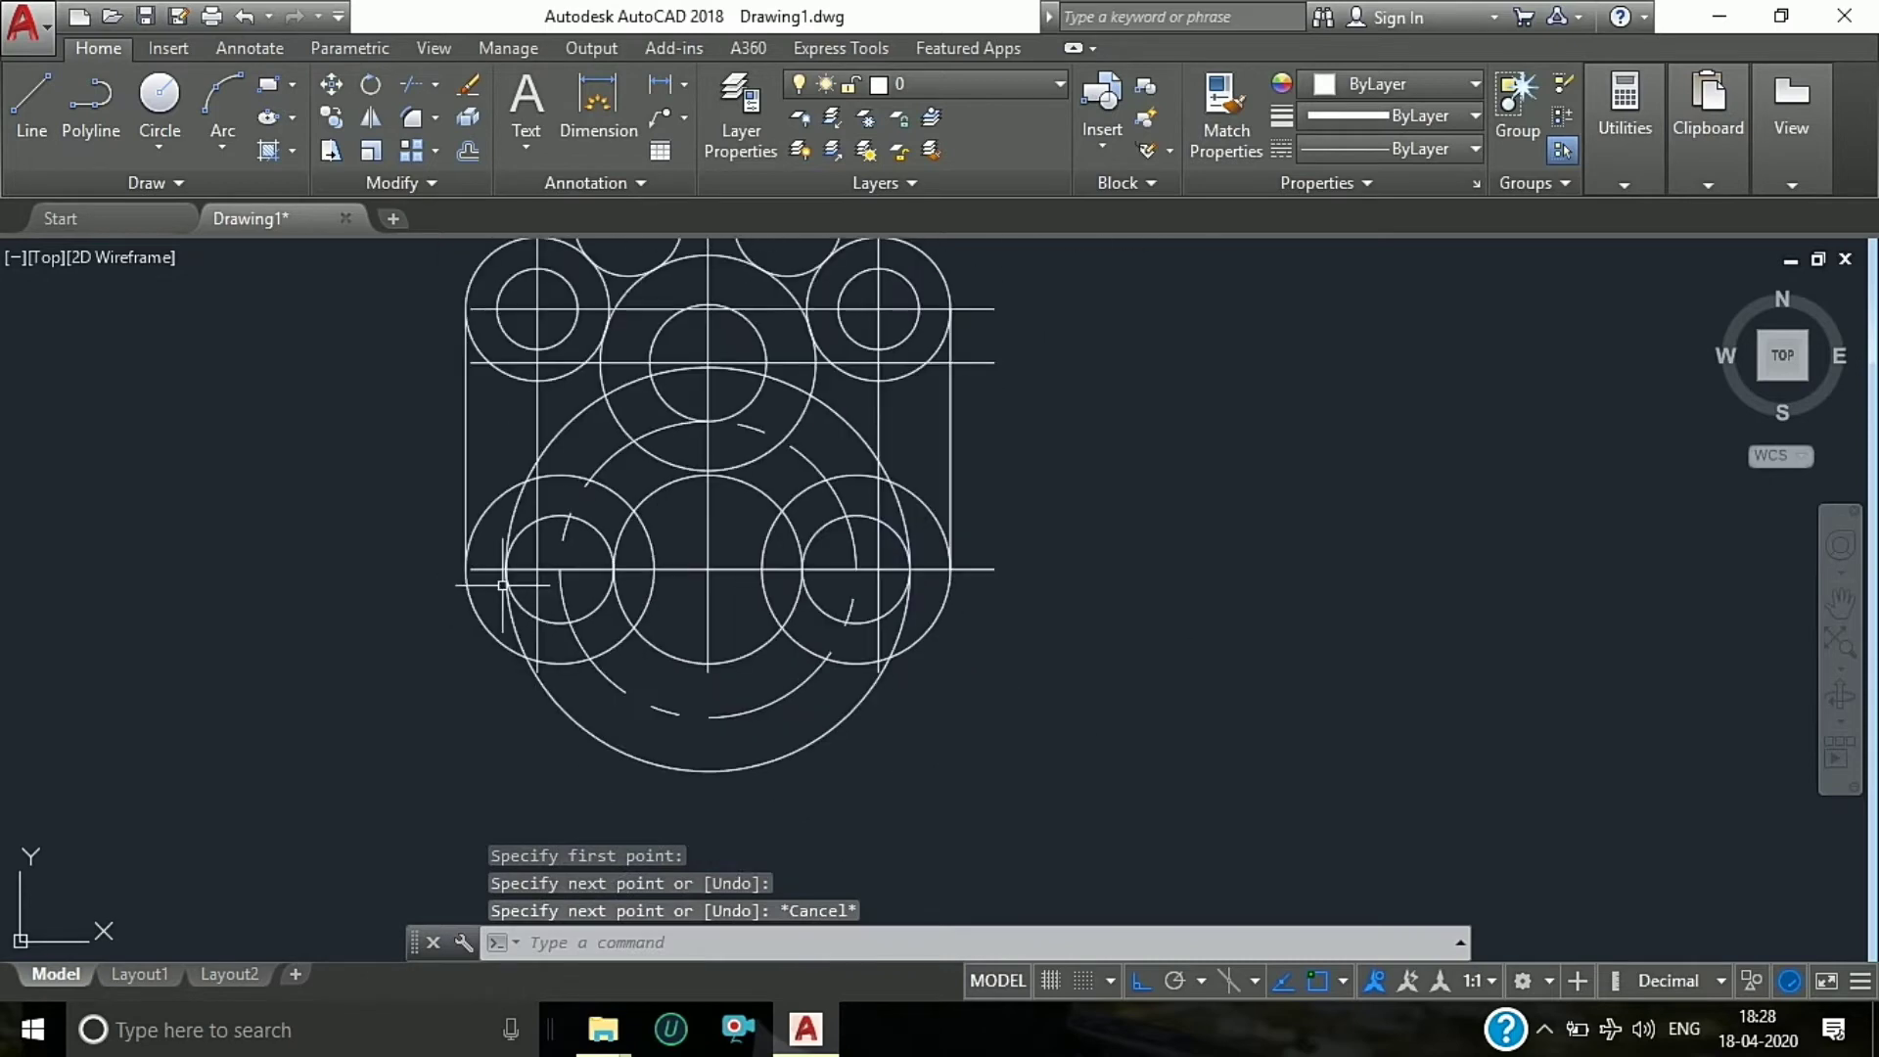
scroll(716, 649, up, 2)
scroll(471, 576, down, 2)
text(O)
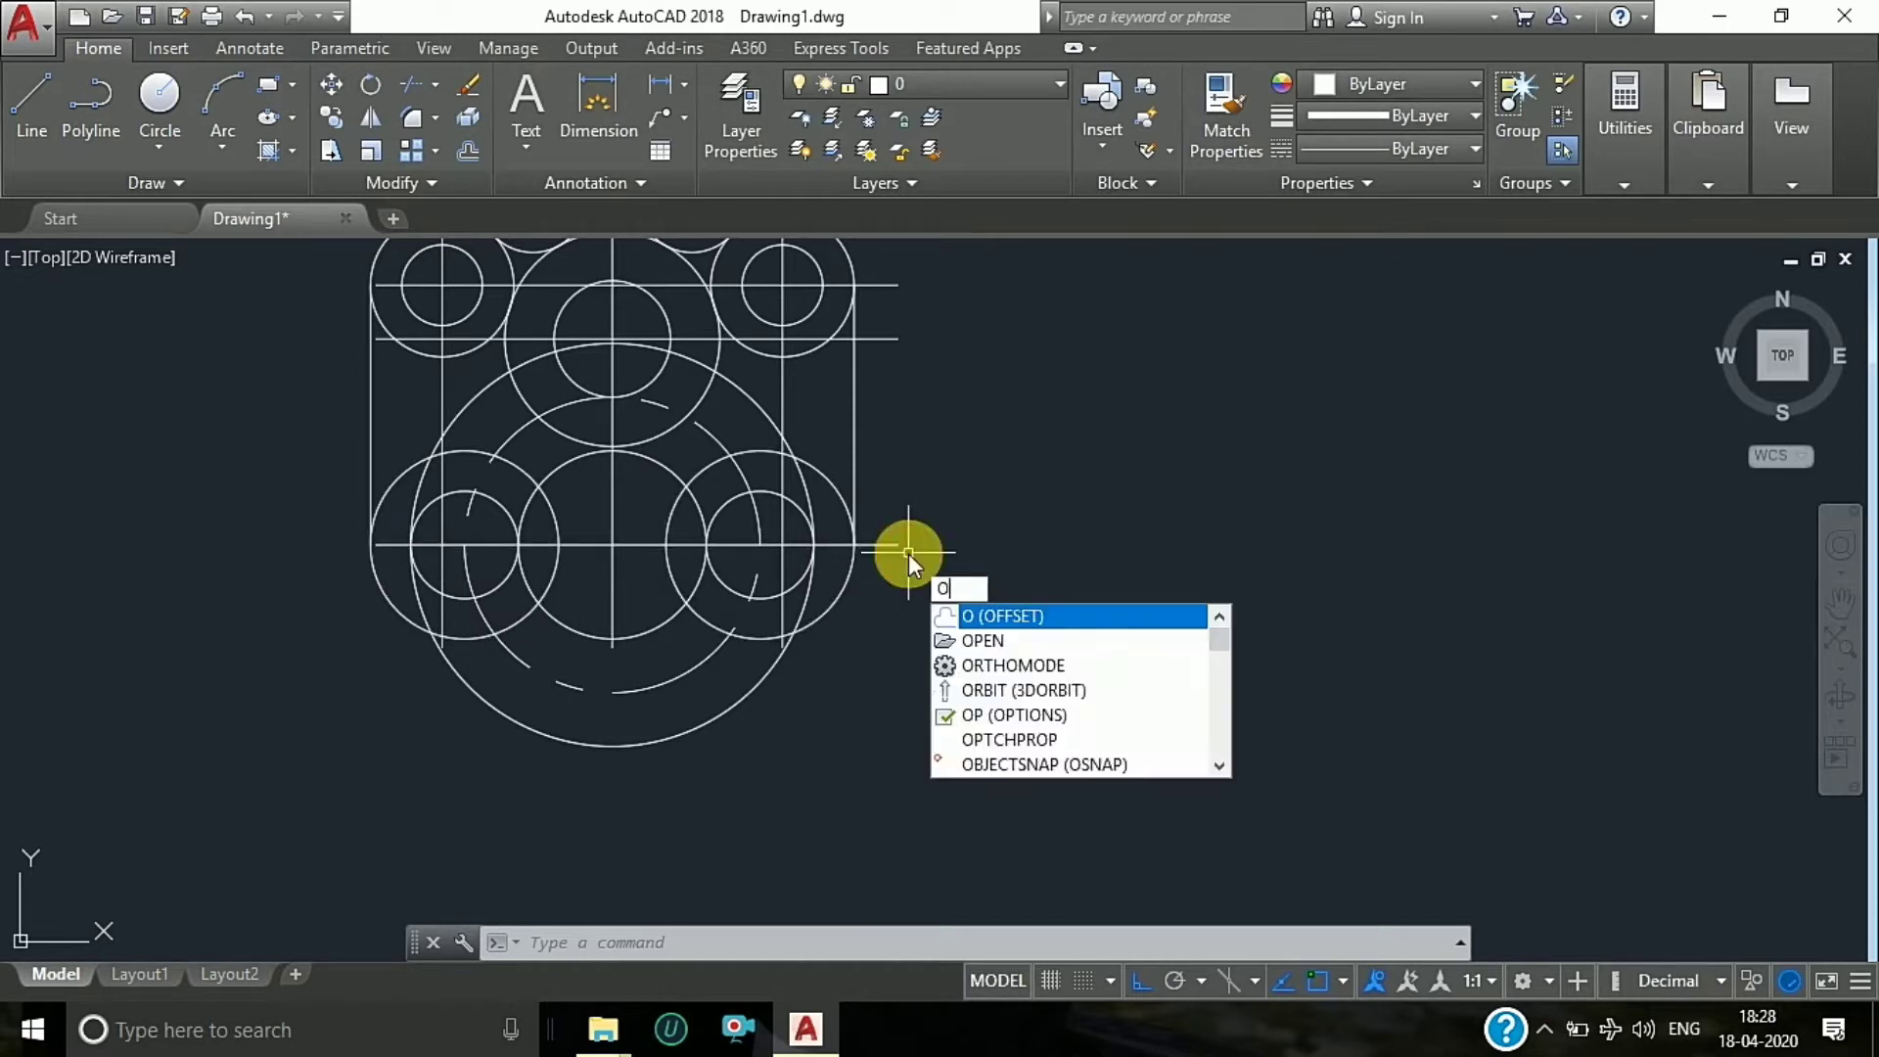
Step: Offset the lower horizontal centre line 73 down to create the base line
key(Return)
text(73)
key(Return)
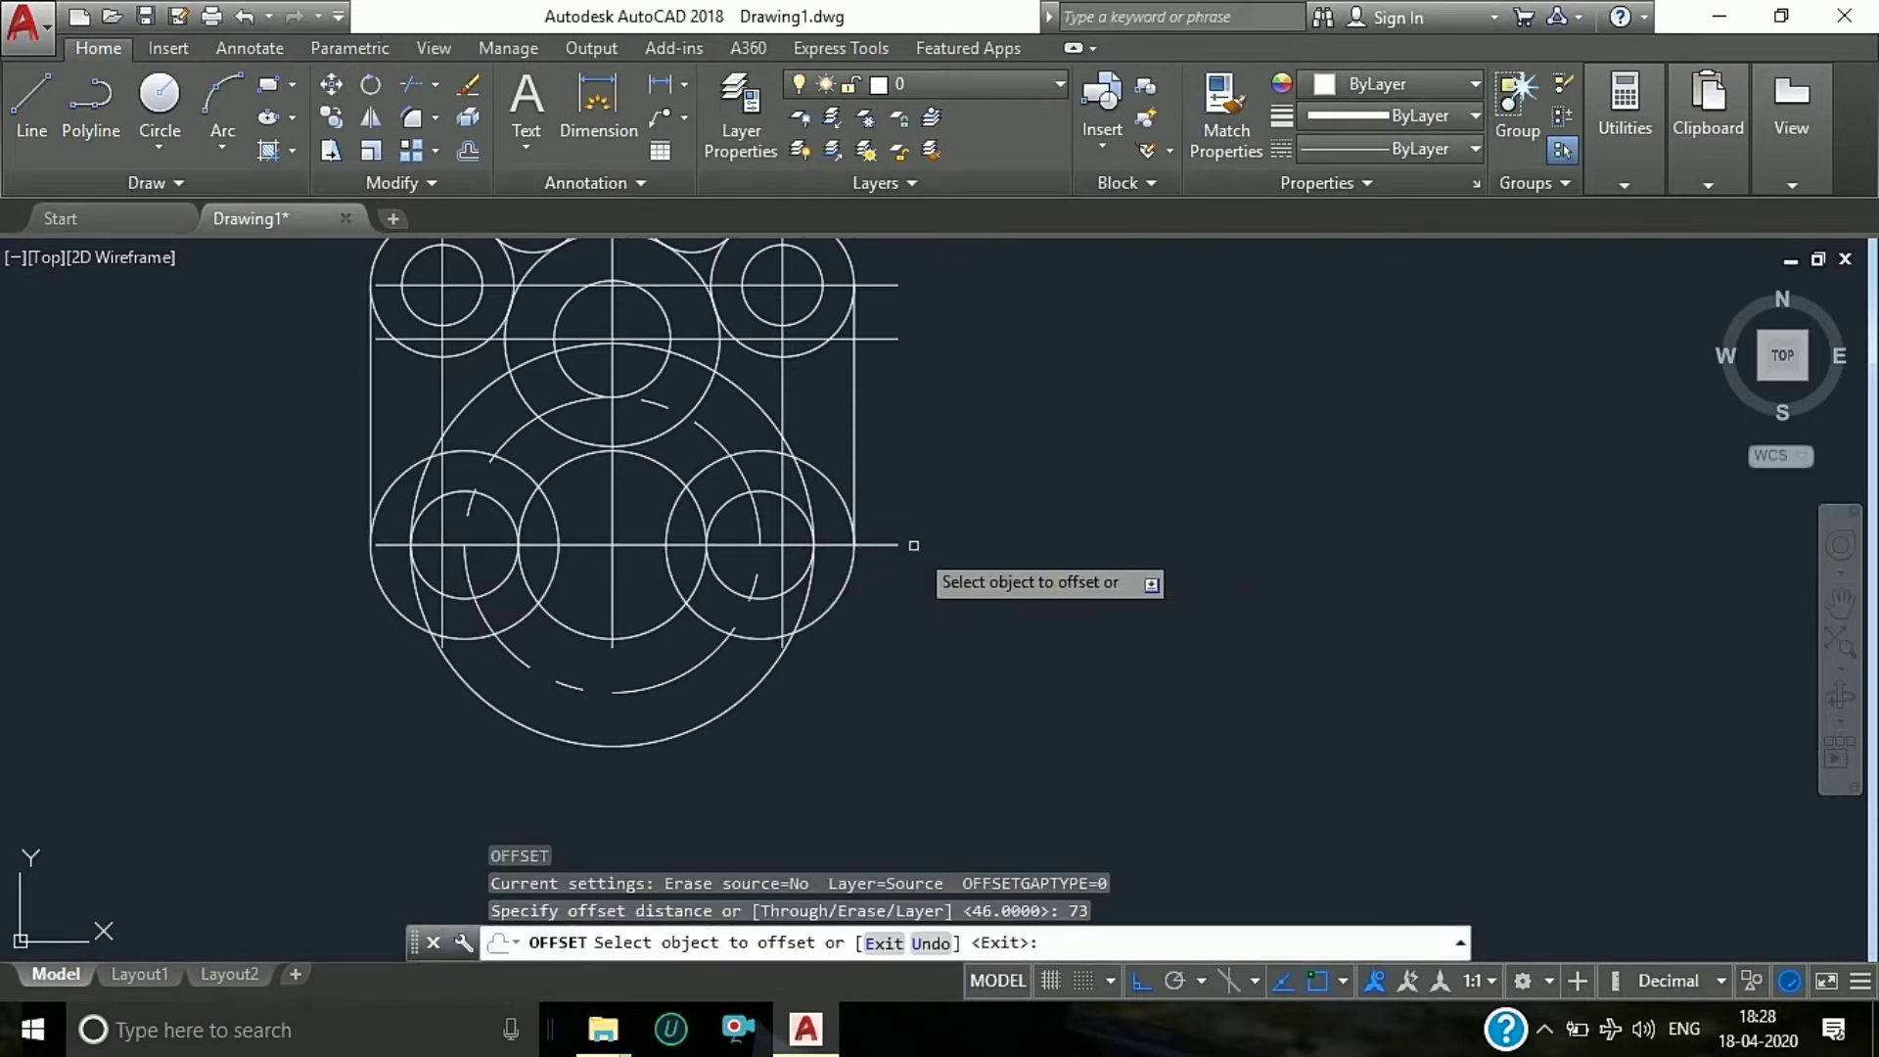
click(886, 545)
click(866, 724)
scroll(959, 533, down, 3)
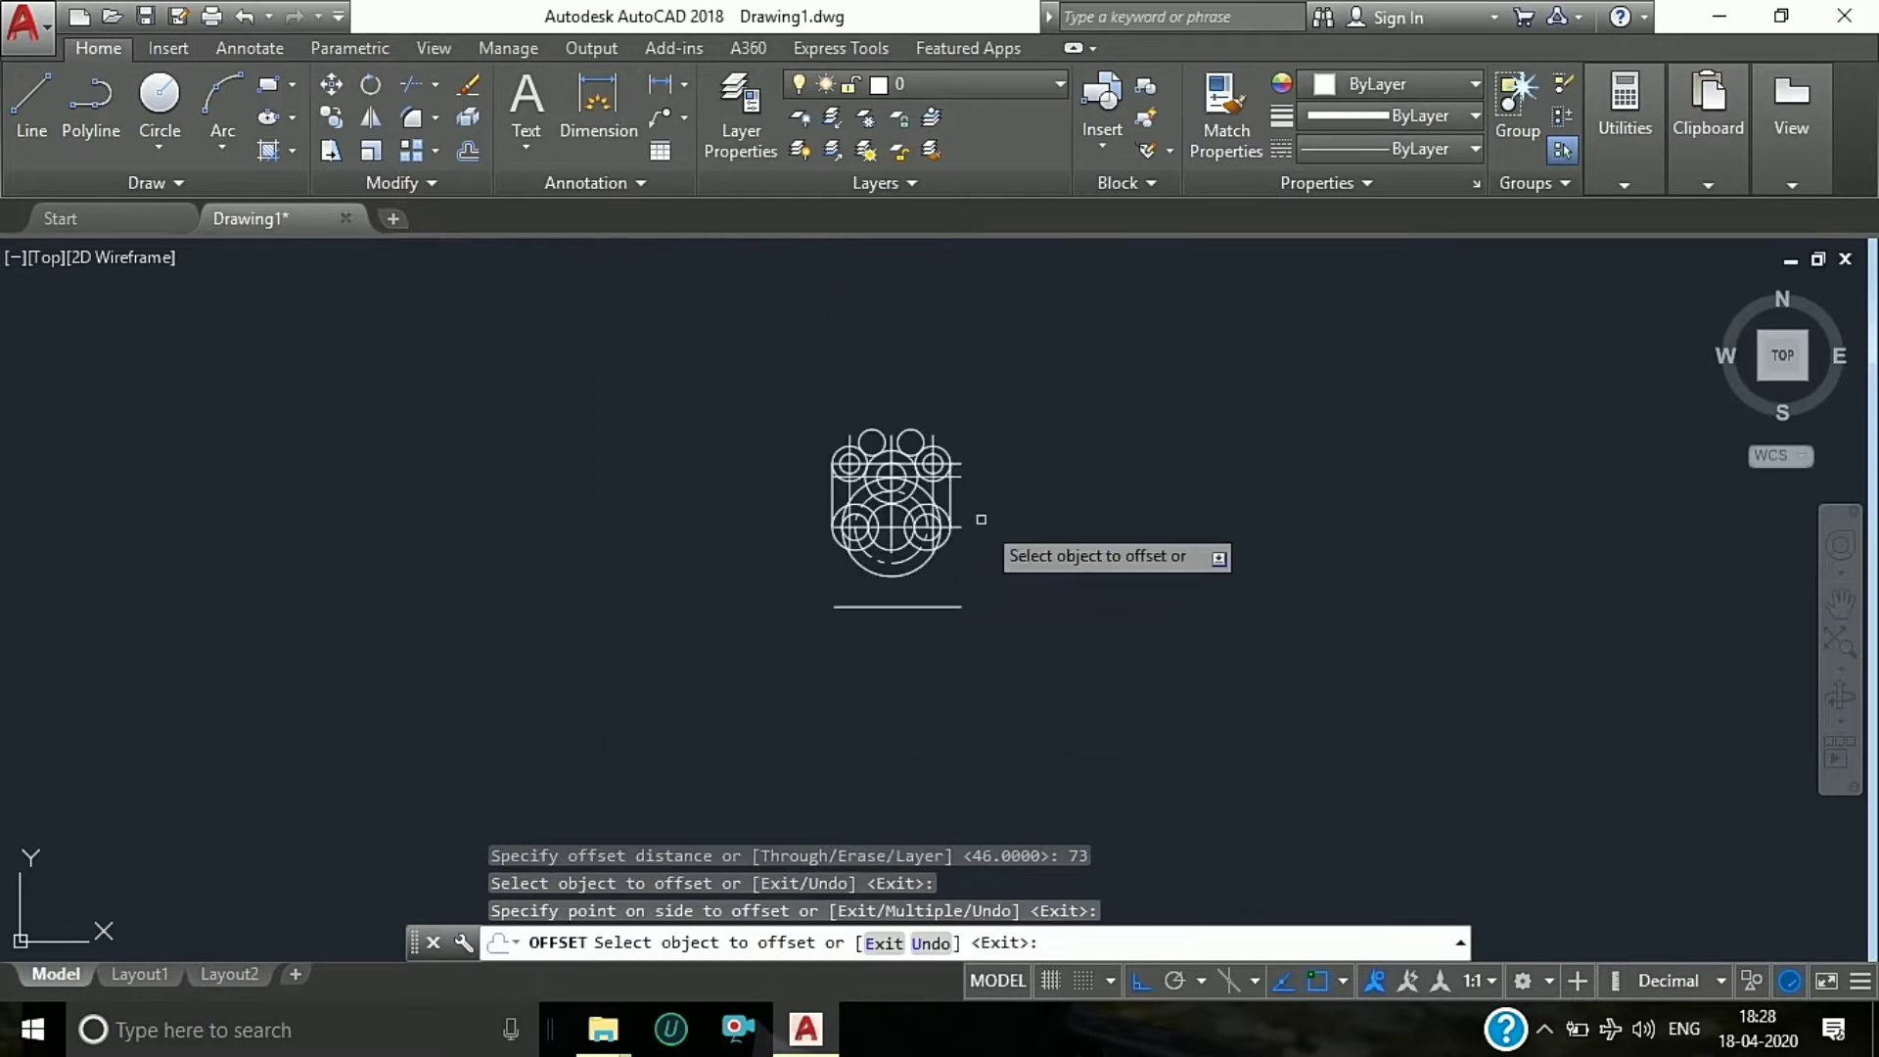
key(Escape)
key(Escape)
scroll(931, 515, up, 3)
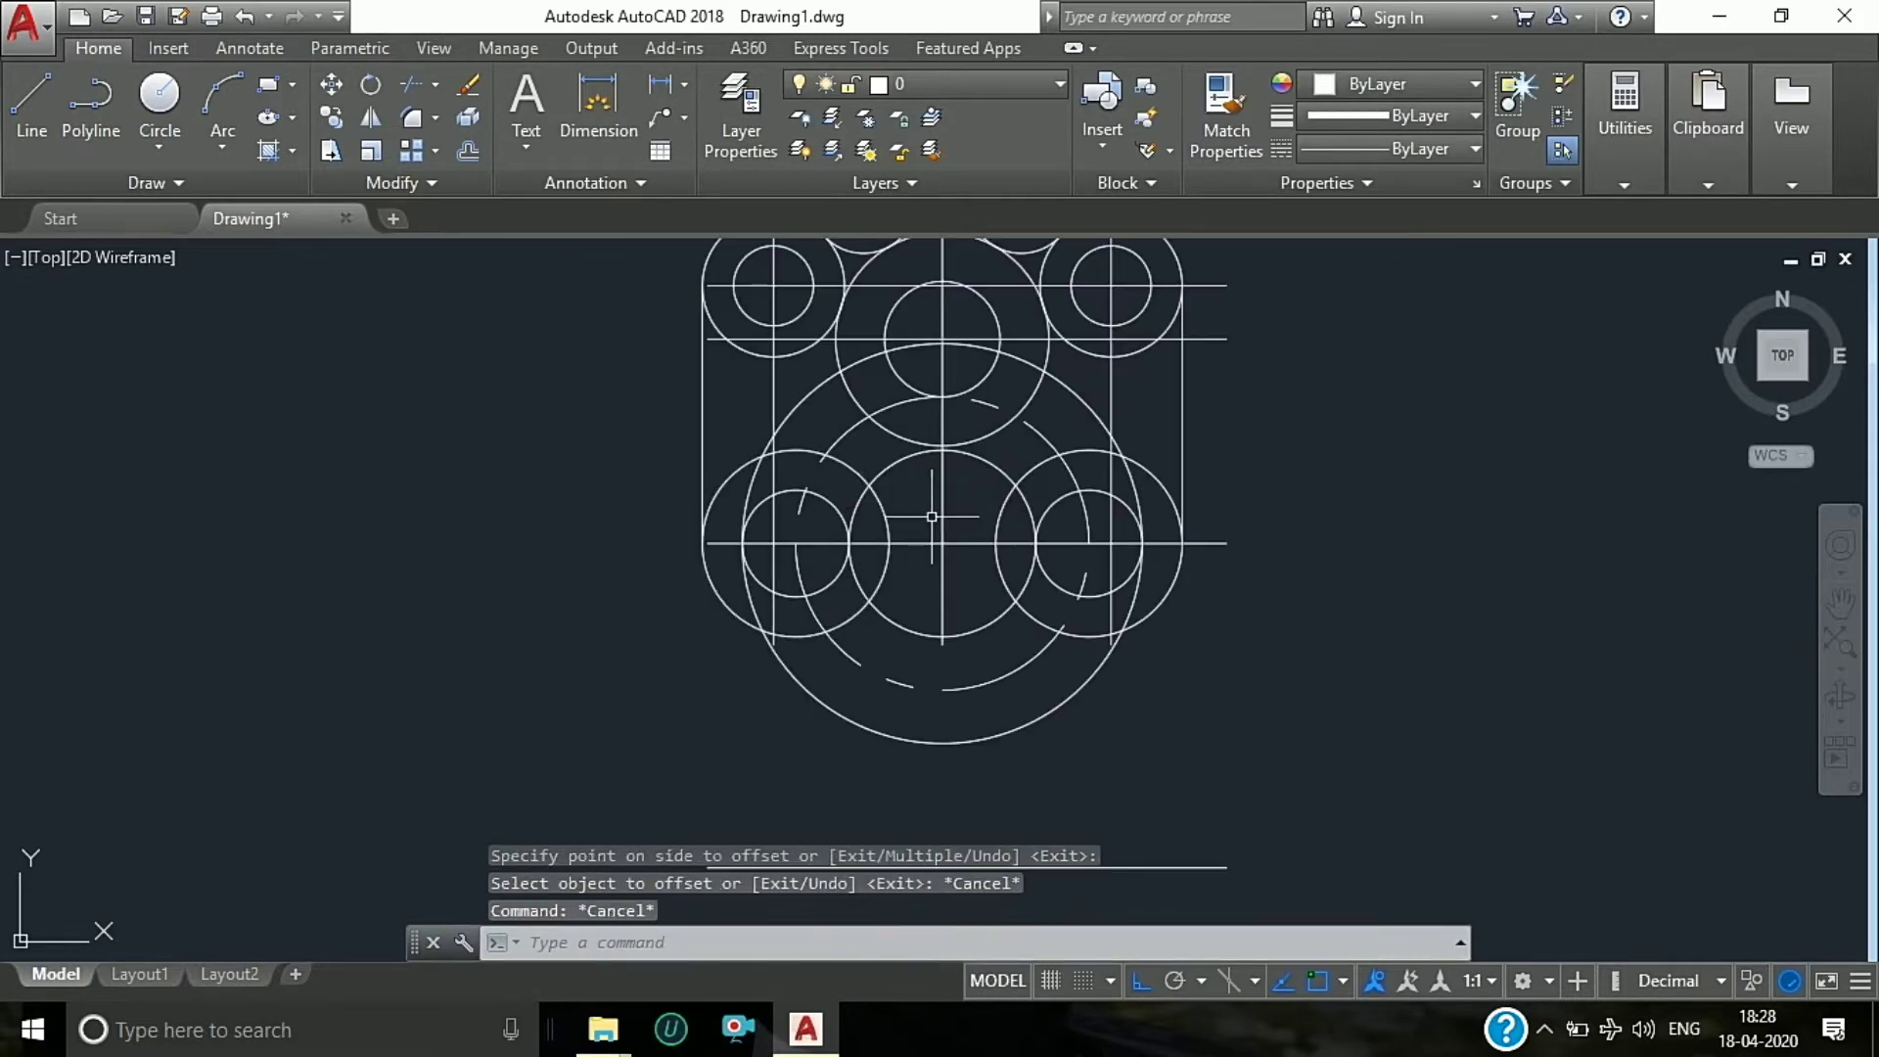
Step: Offset the vertical centre line 34 to the left and delete the unwanted vertical line
key(Return)
text(34)
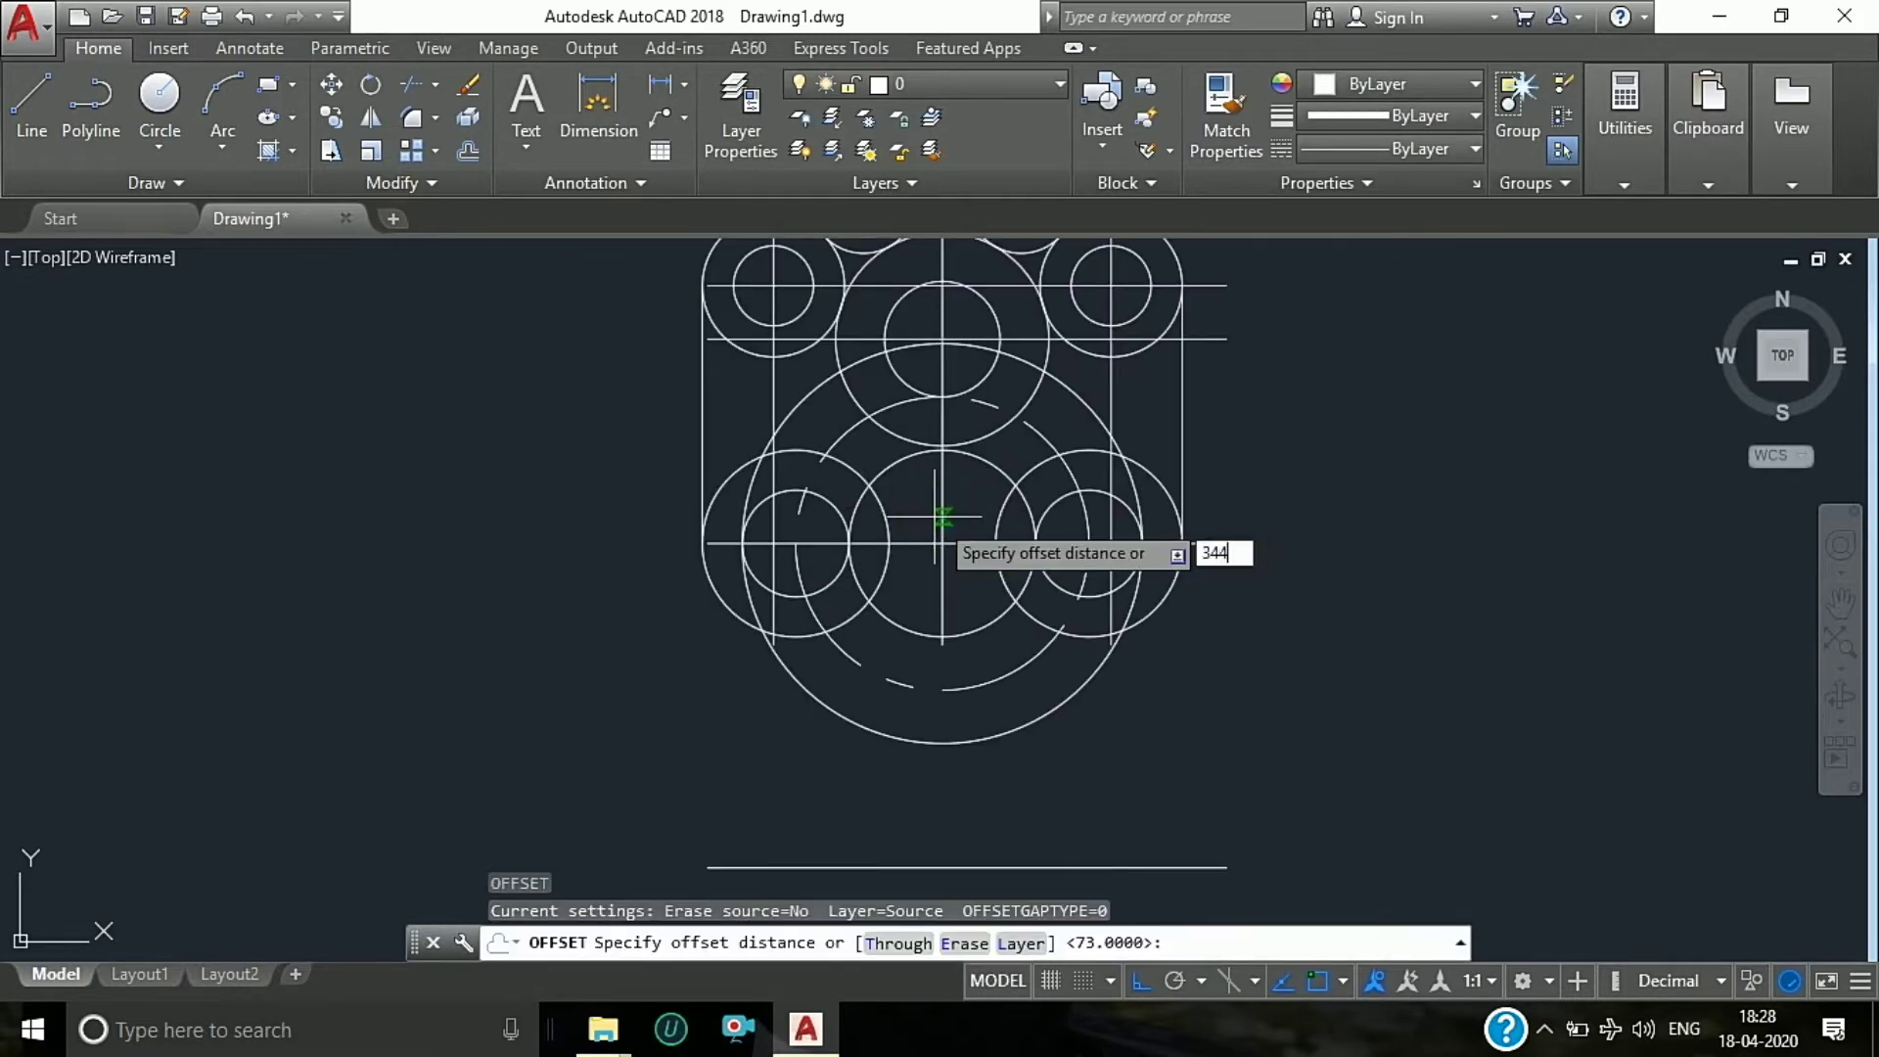
text(4)
key(BackSpace)
key(Return)
click(936, 497)
click(886, 510)
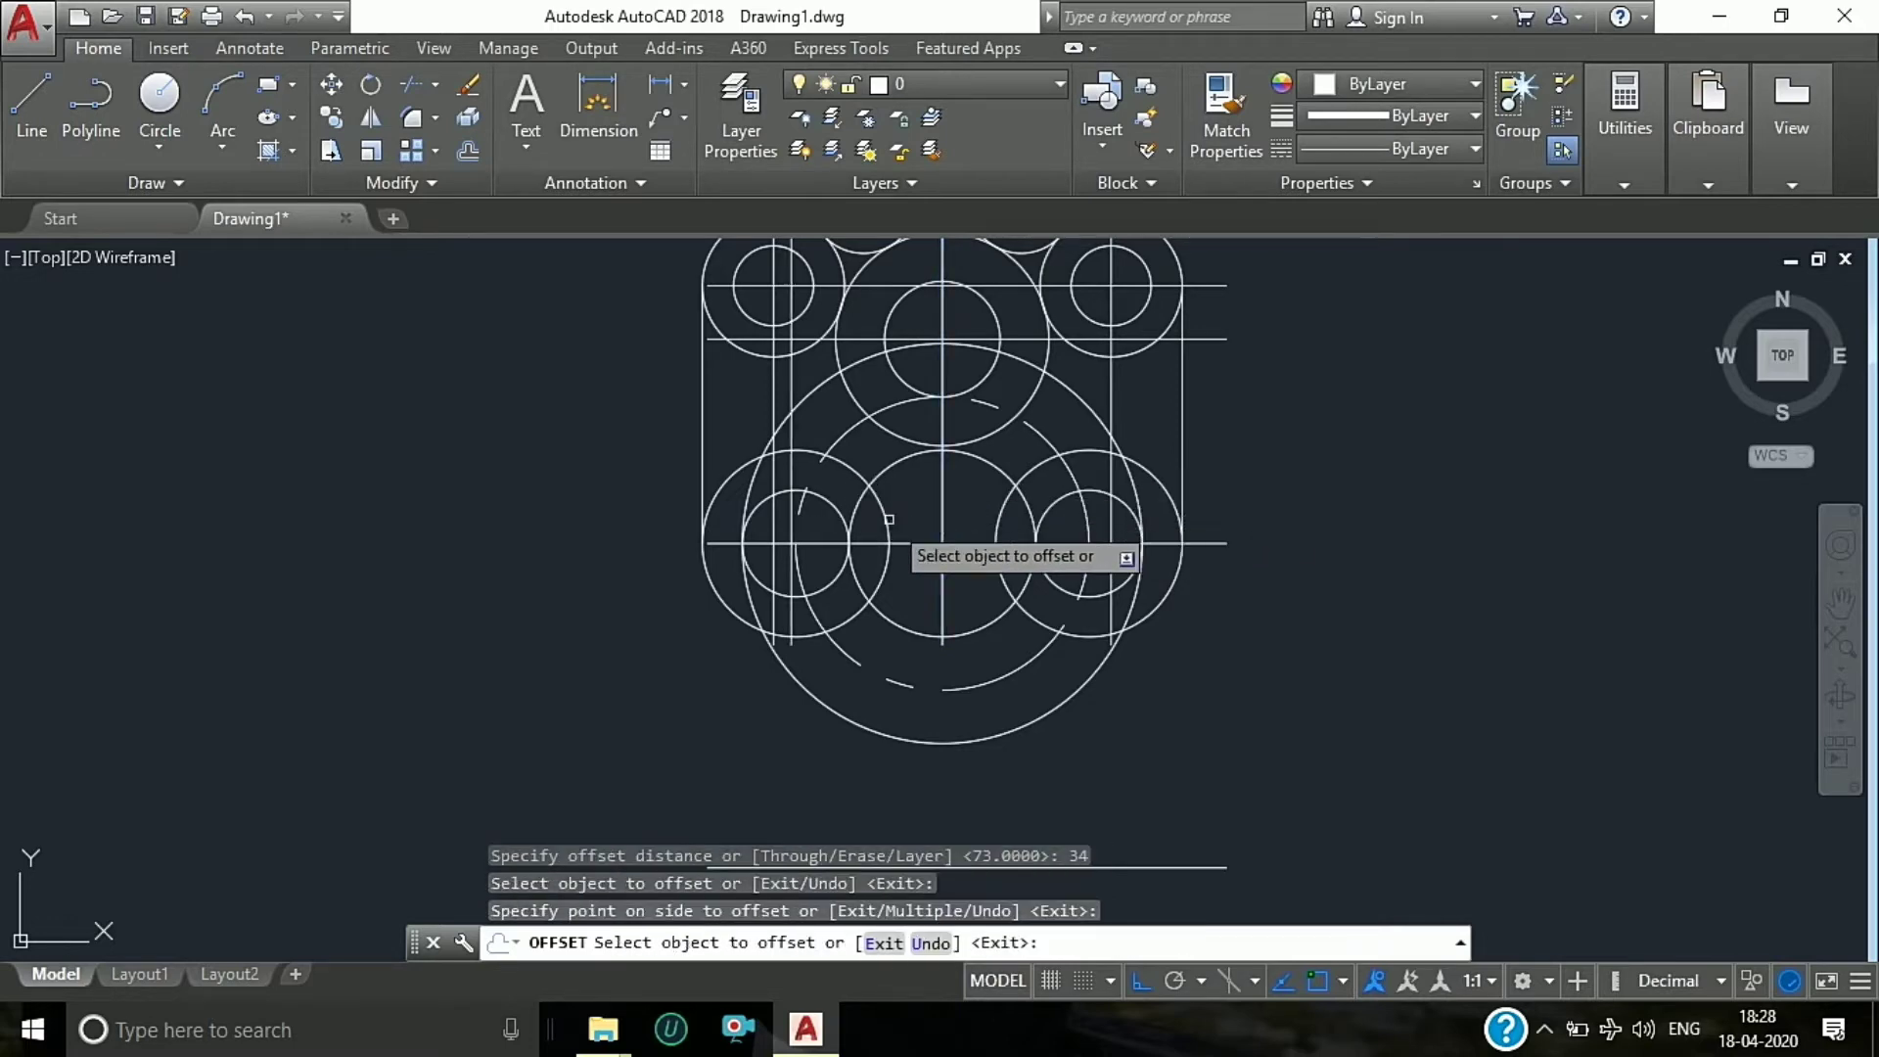
scroll(846, 488, down, 3)
scroll(834, 562, up, 5)
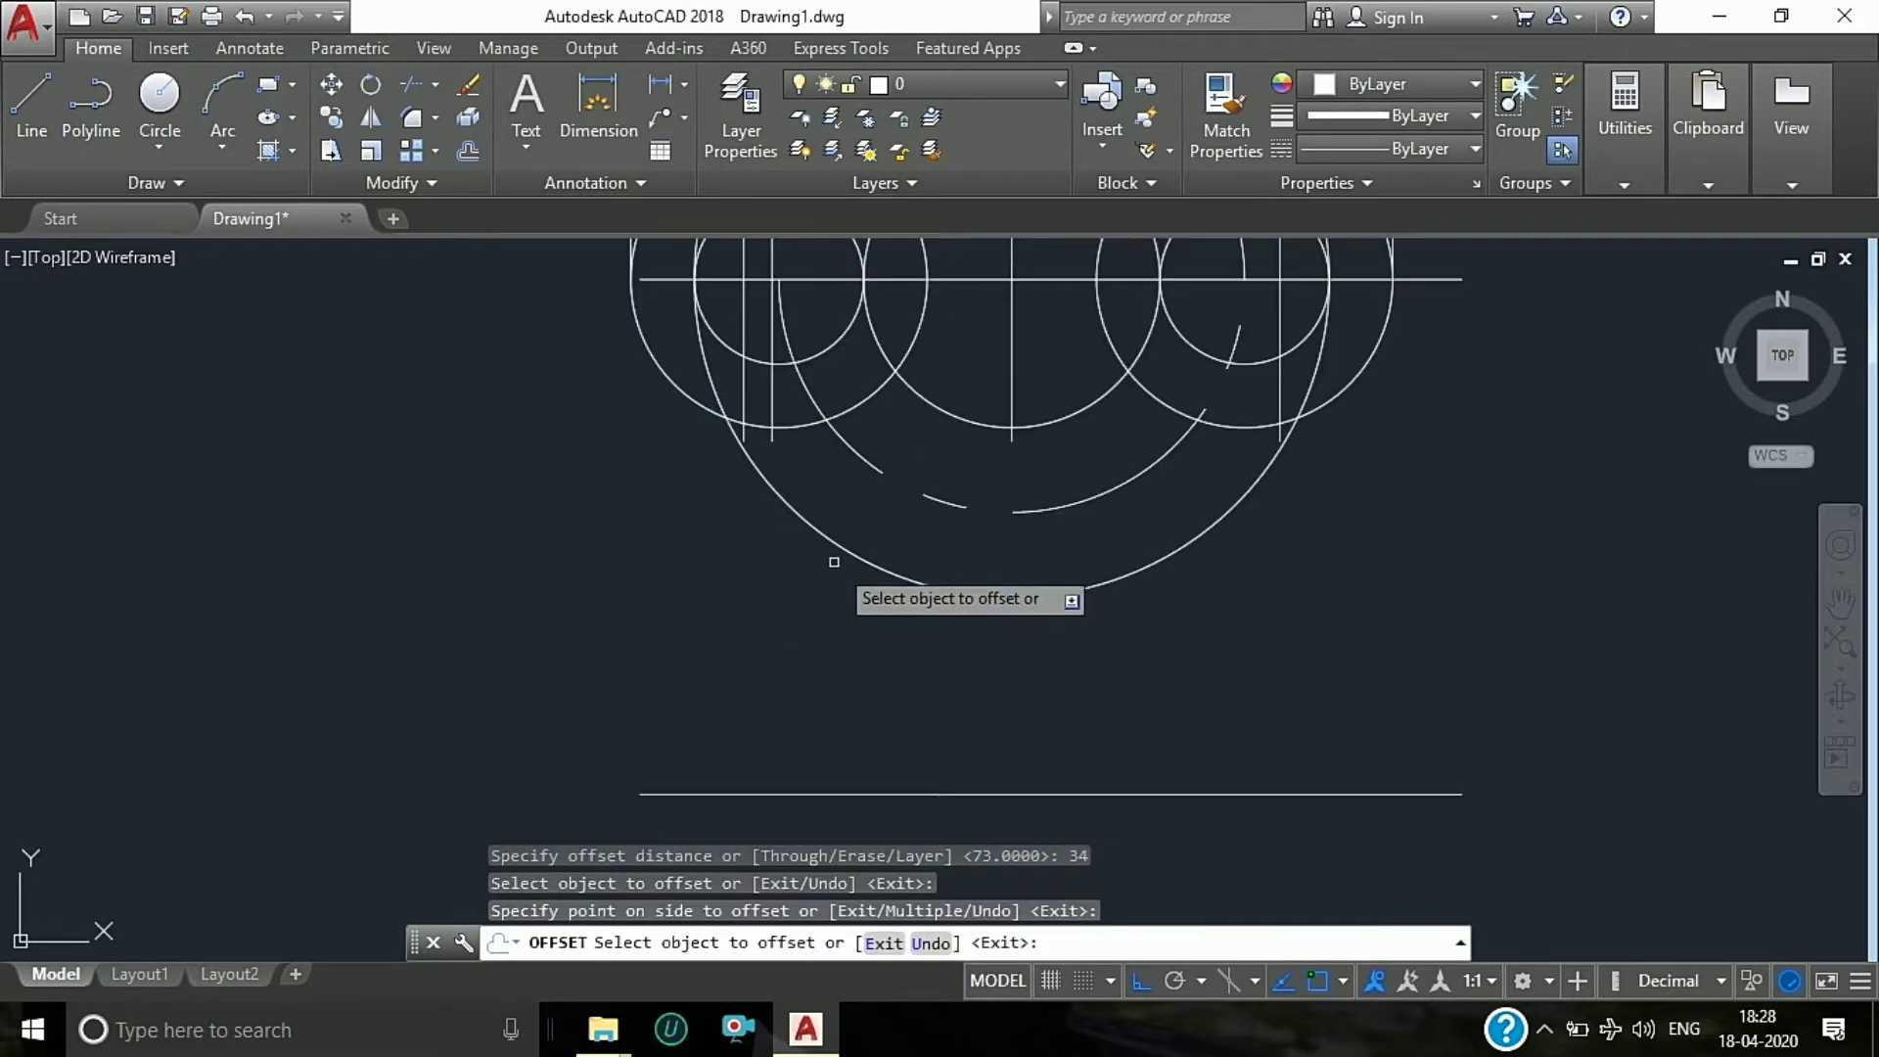
key(Escape)
key(Escape)
click(746, 396)
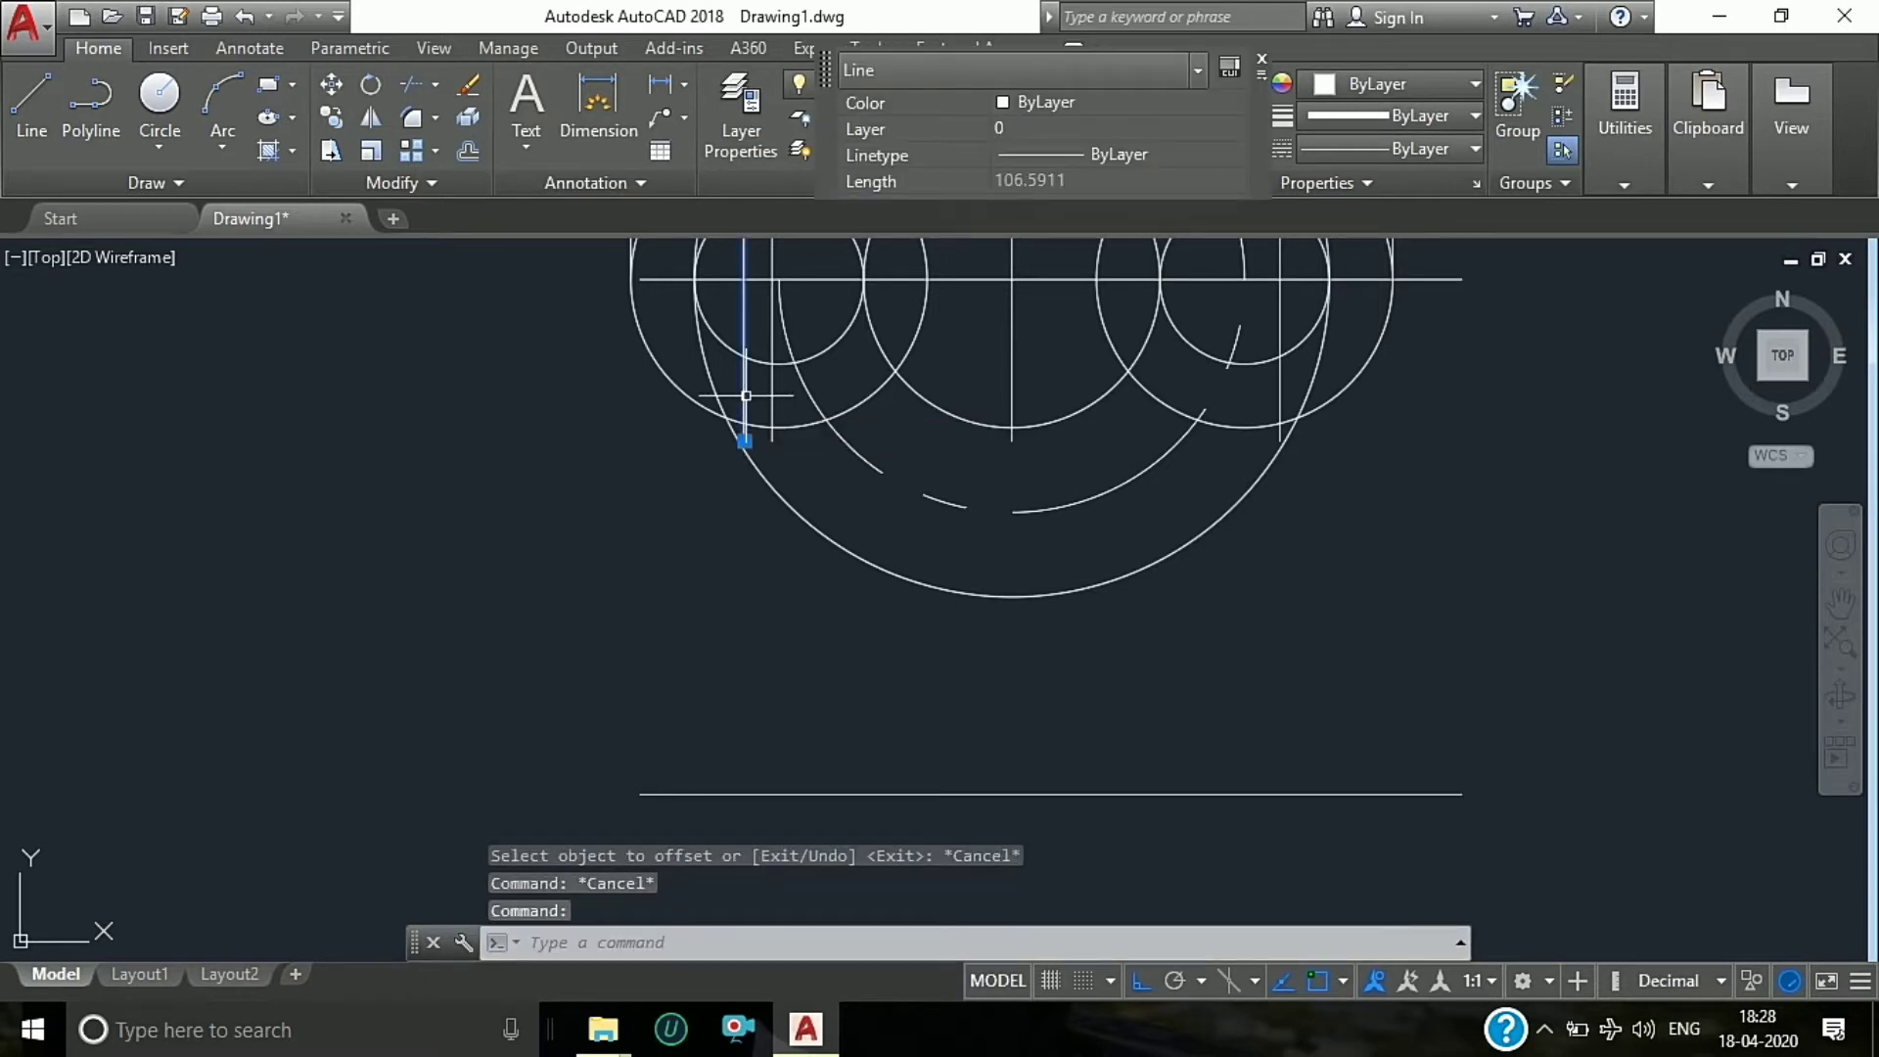
key(Delete)
Step: Extend the new vertical line down to meet the bottom horizontal line
text(EX)
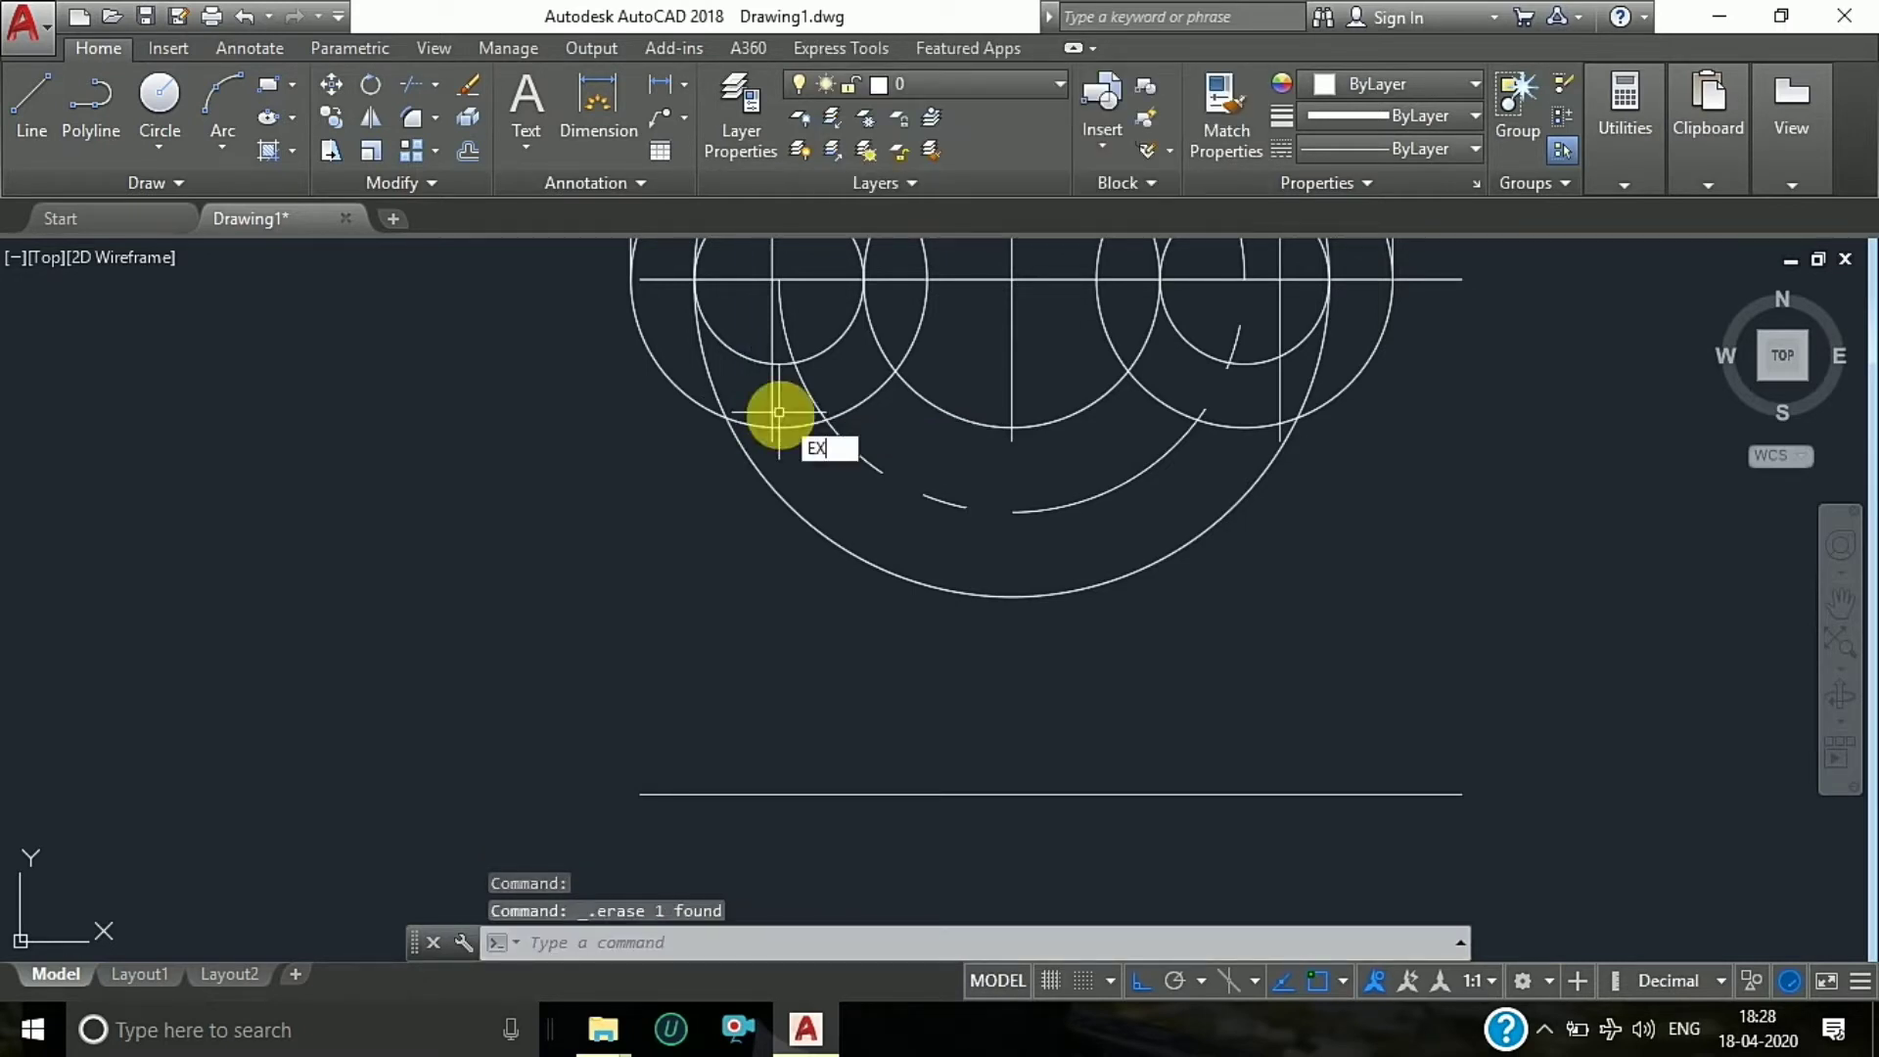
key(Return)
click(856, 794)
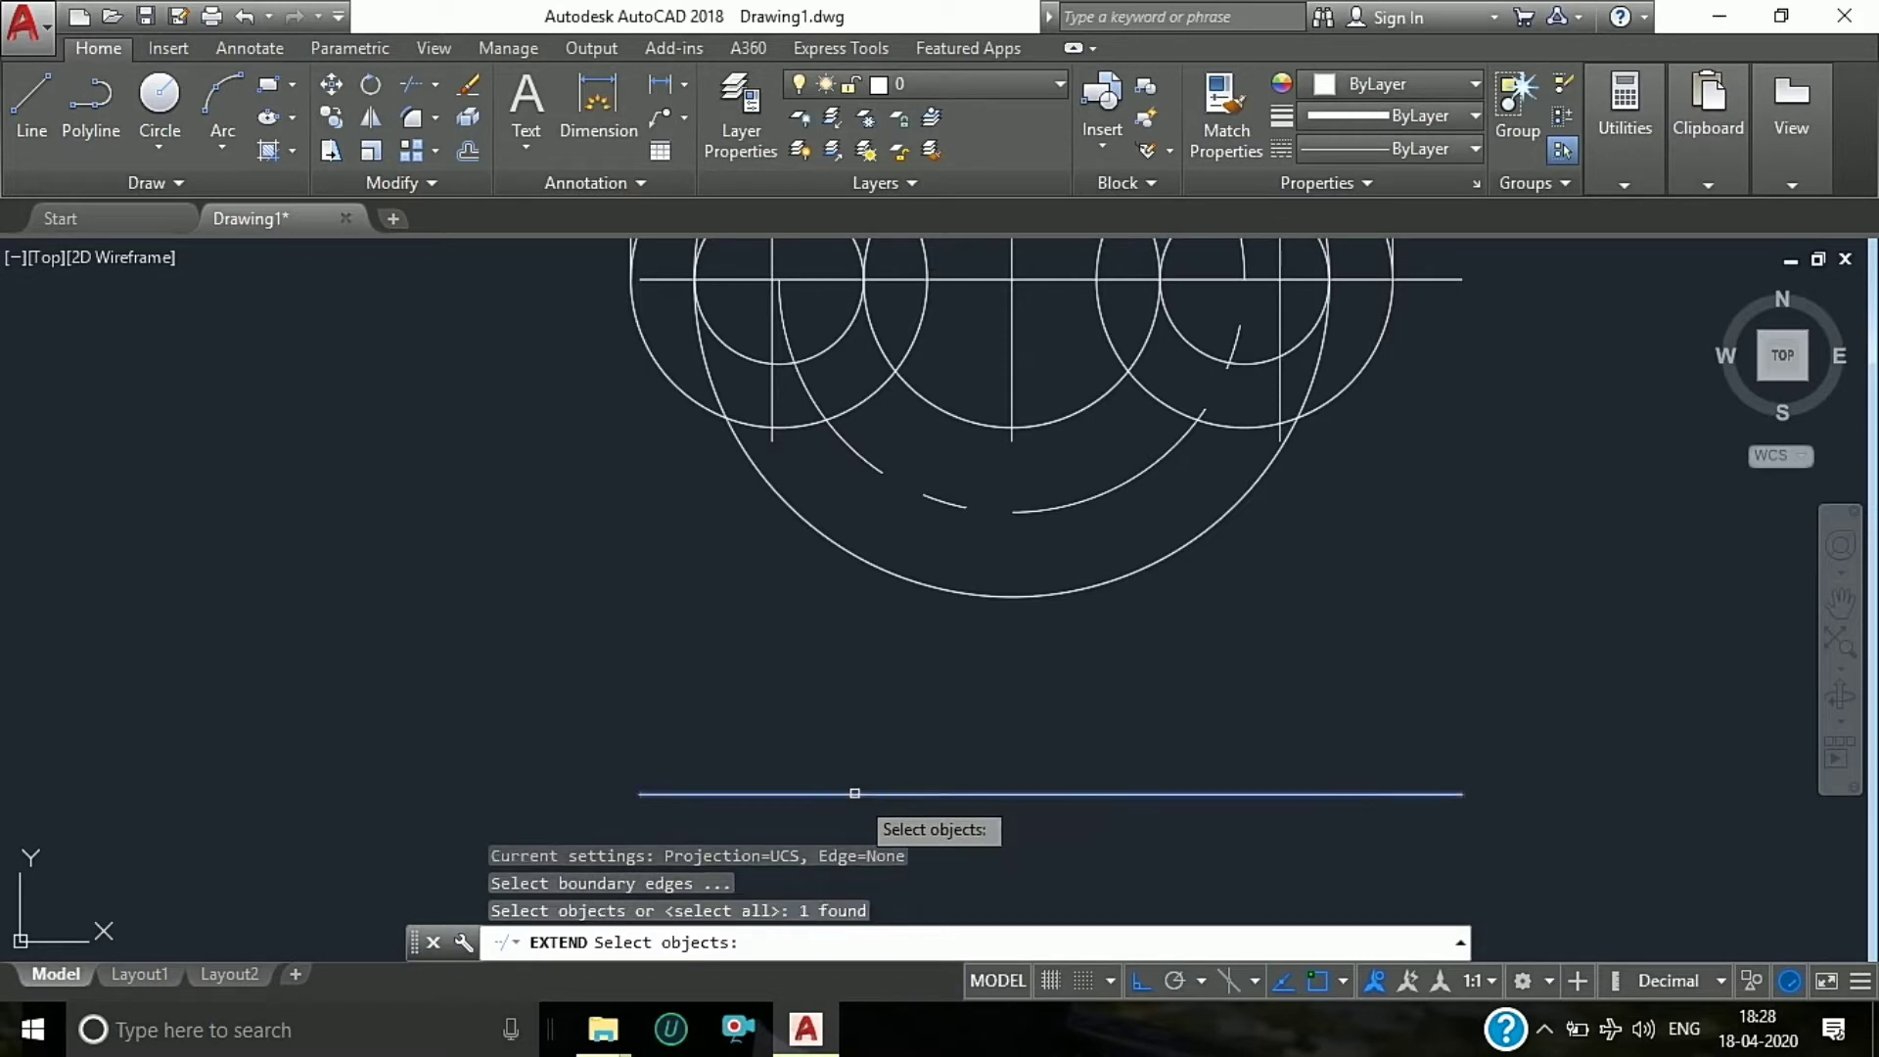
key(Return)
click(771, 419)
scroll(771, 406, down, 2)
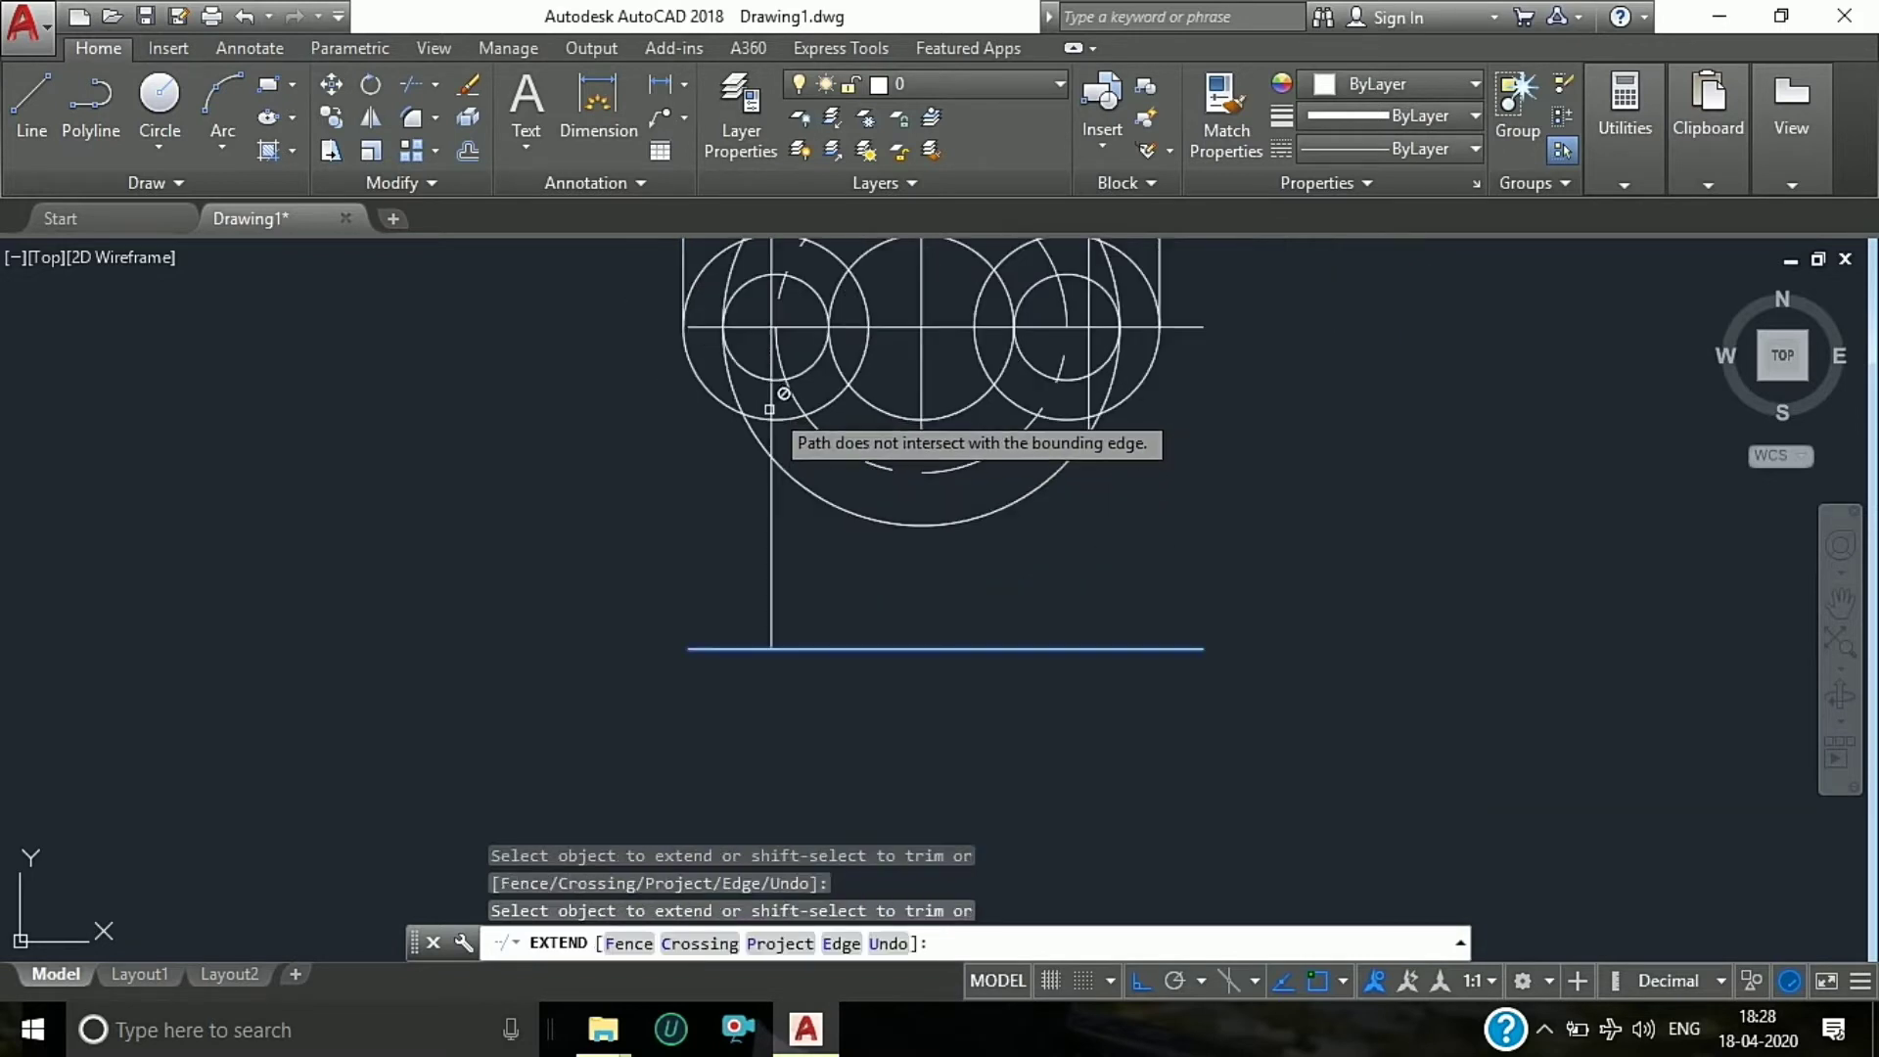
key(Escape)
text(c)
key(Return)
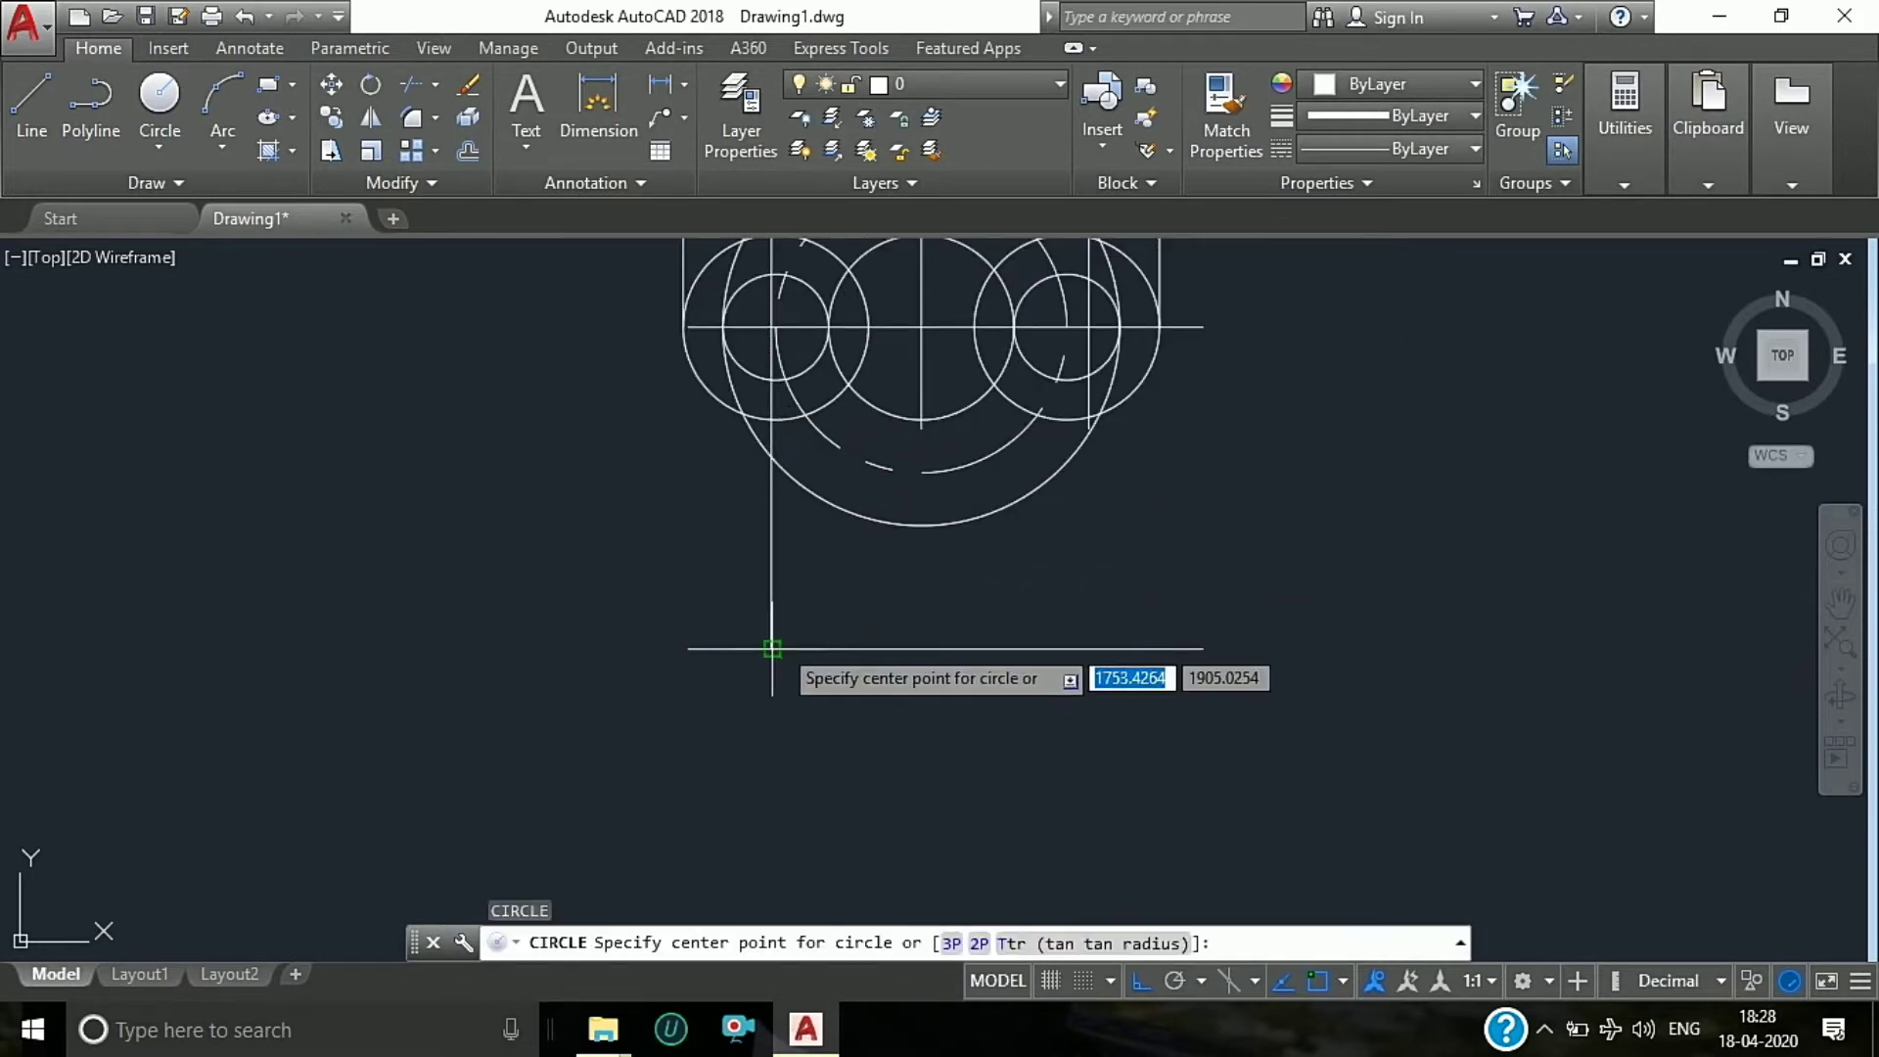
Step: Draw circles of diameter 40 and 52 centred on the new line crossing
click(771, 648)
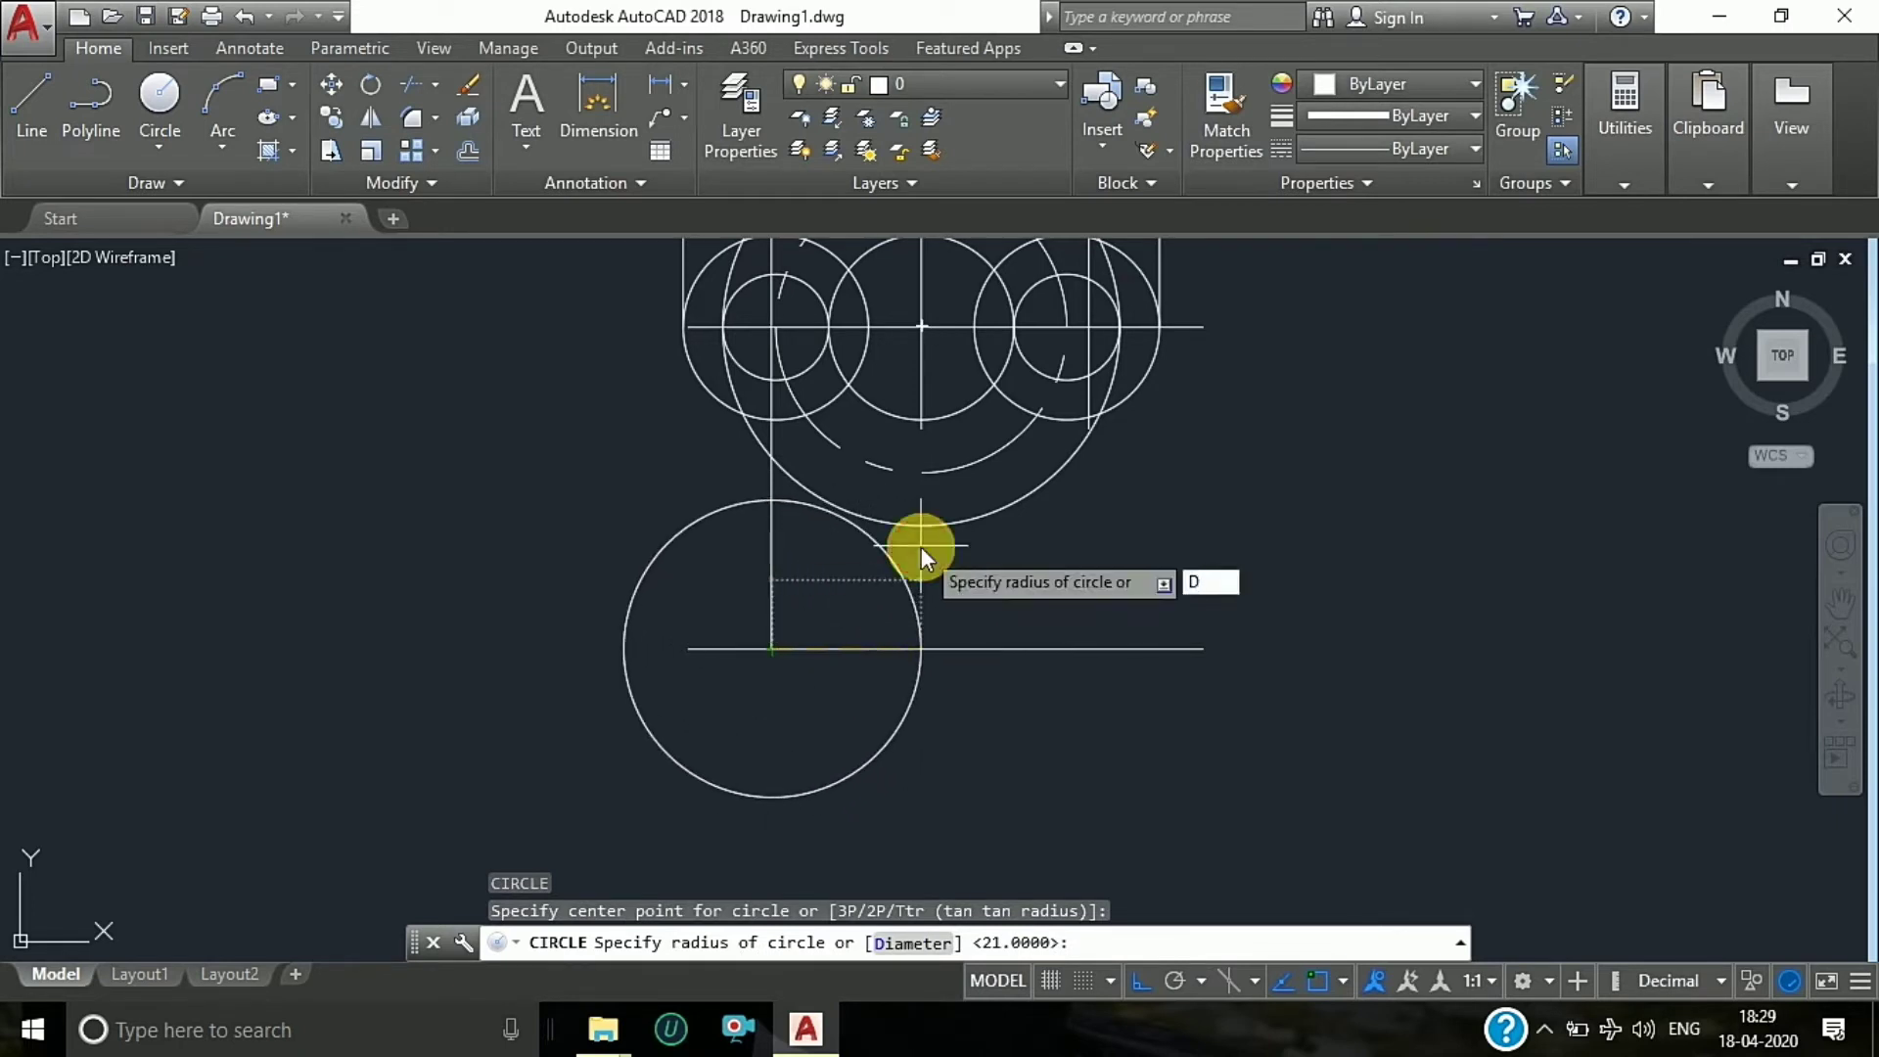
text(D)
key(Return)
text(40)
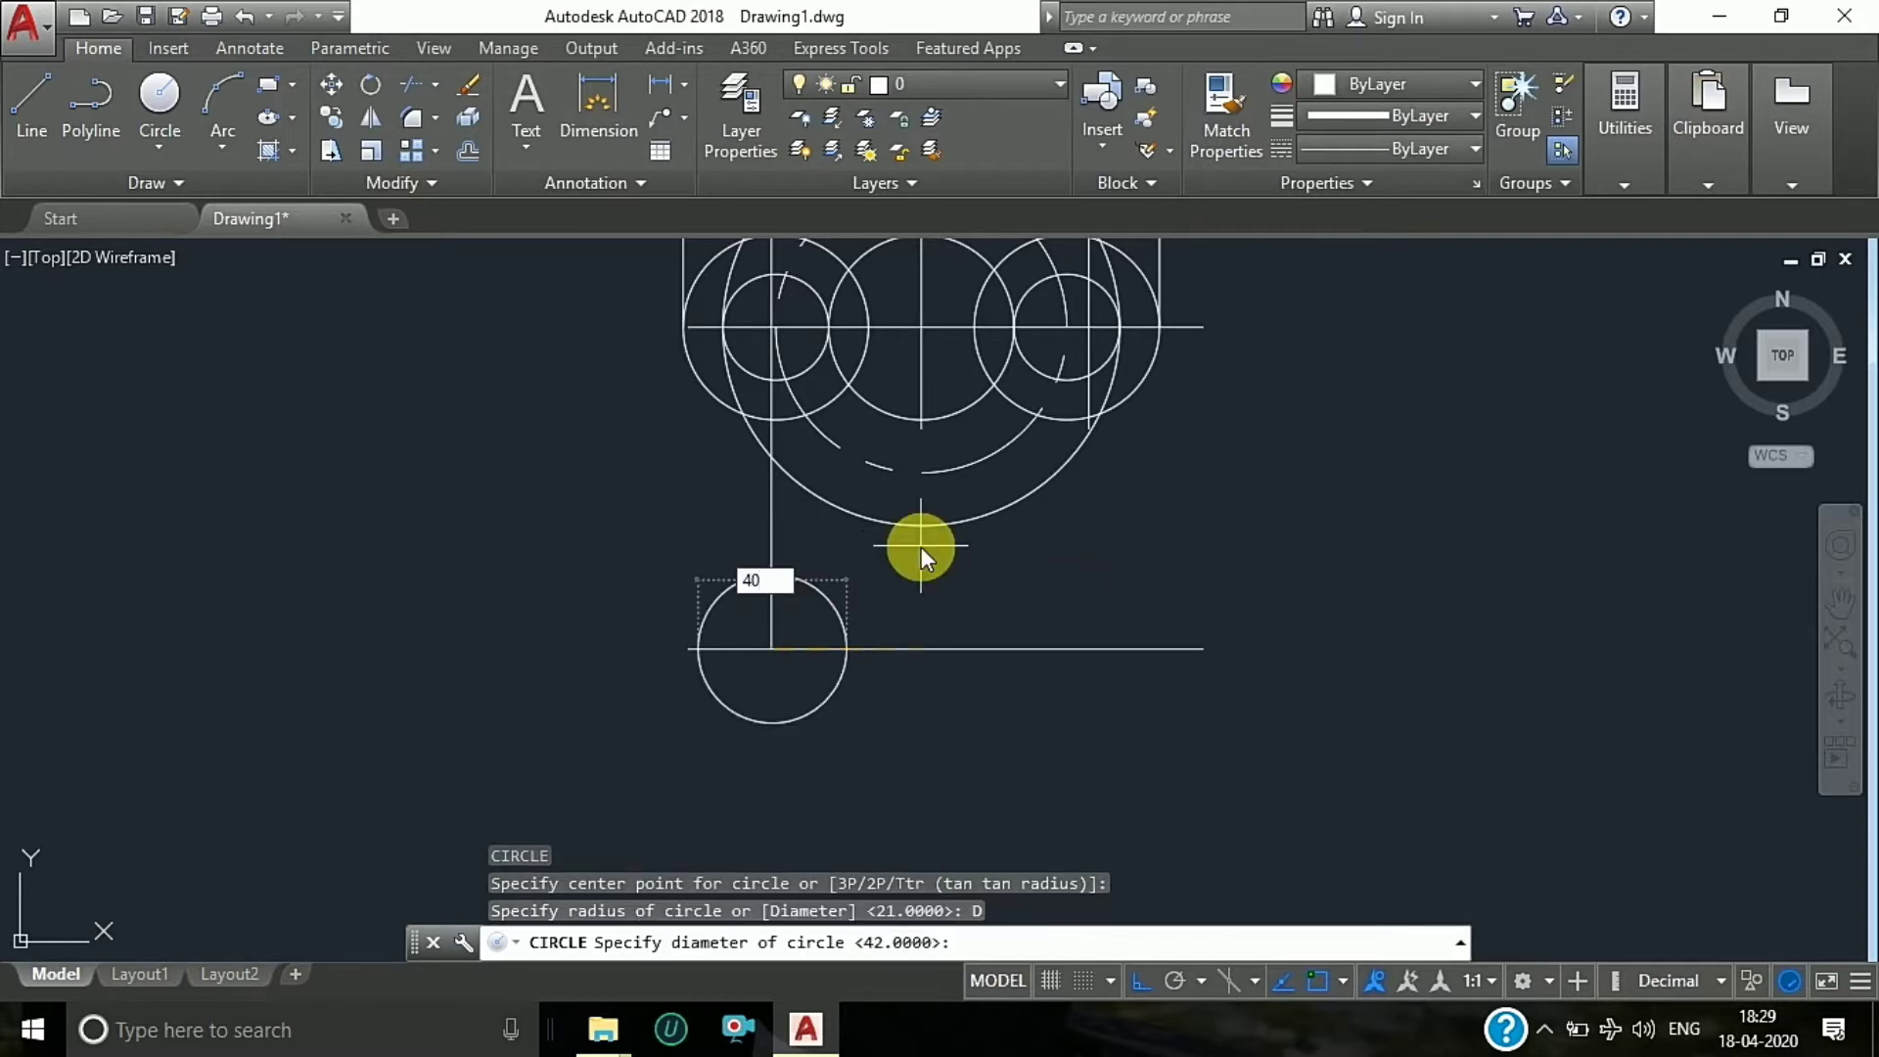
key(Return)
key(Return)
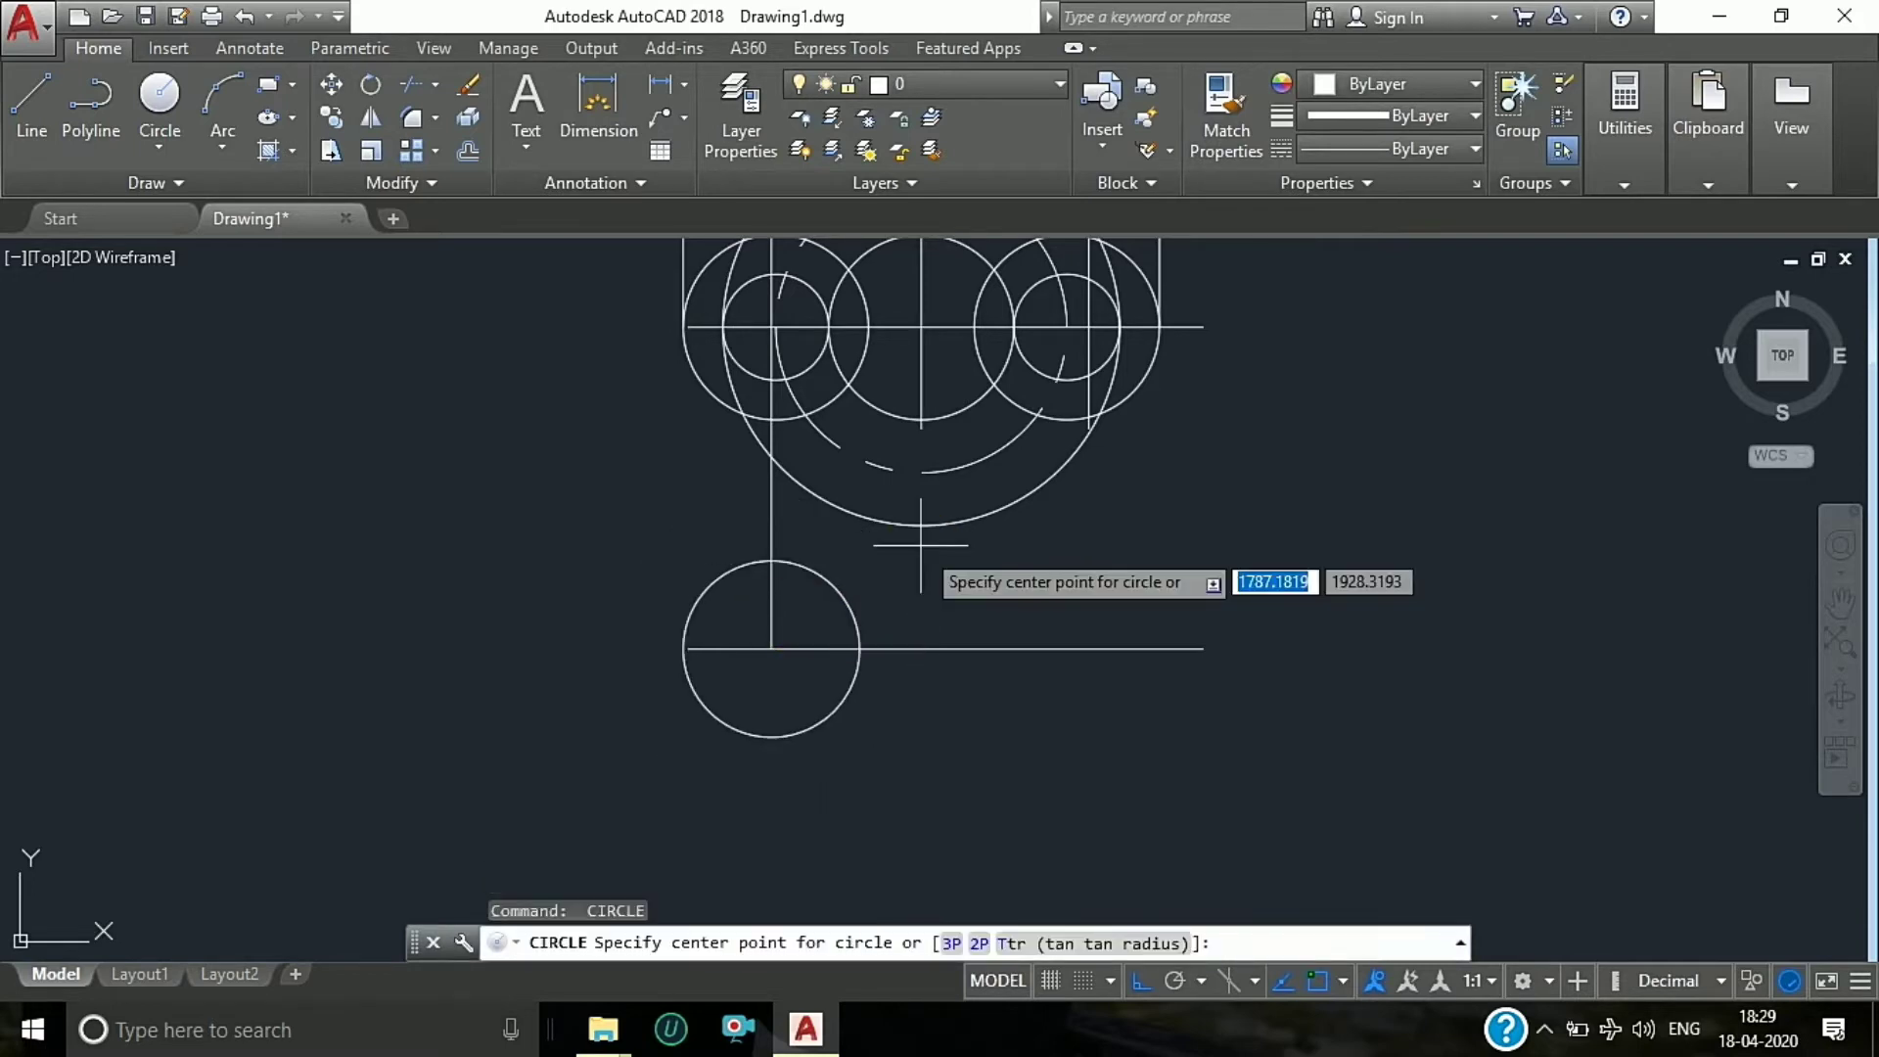
click(772, 648)
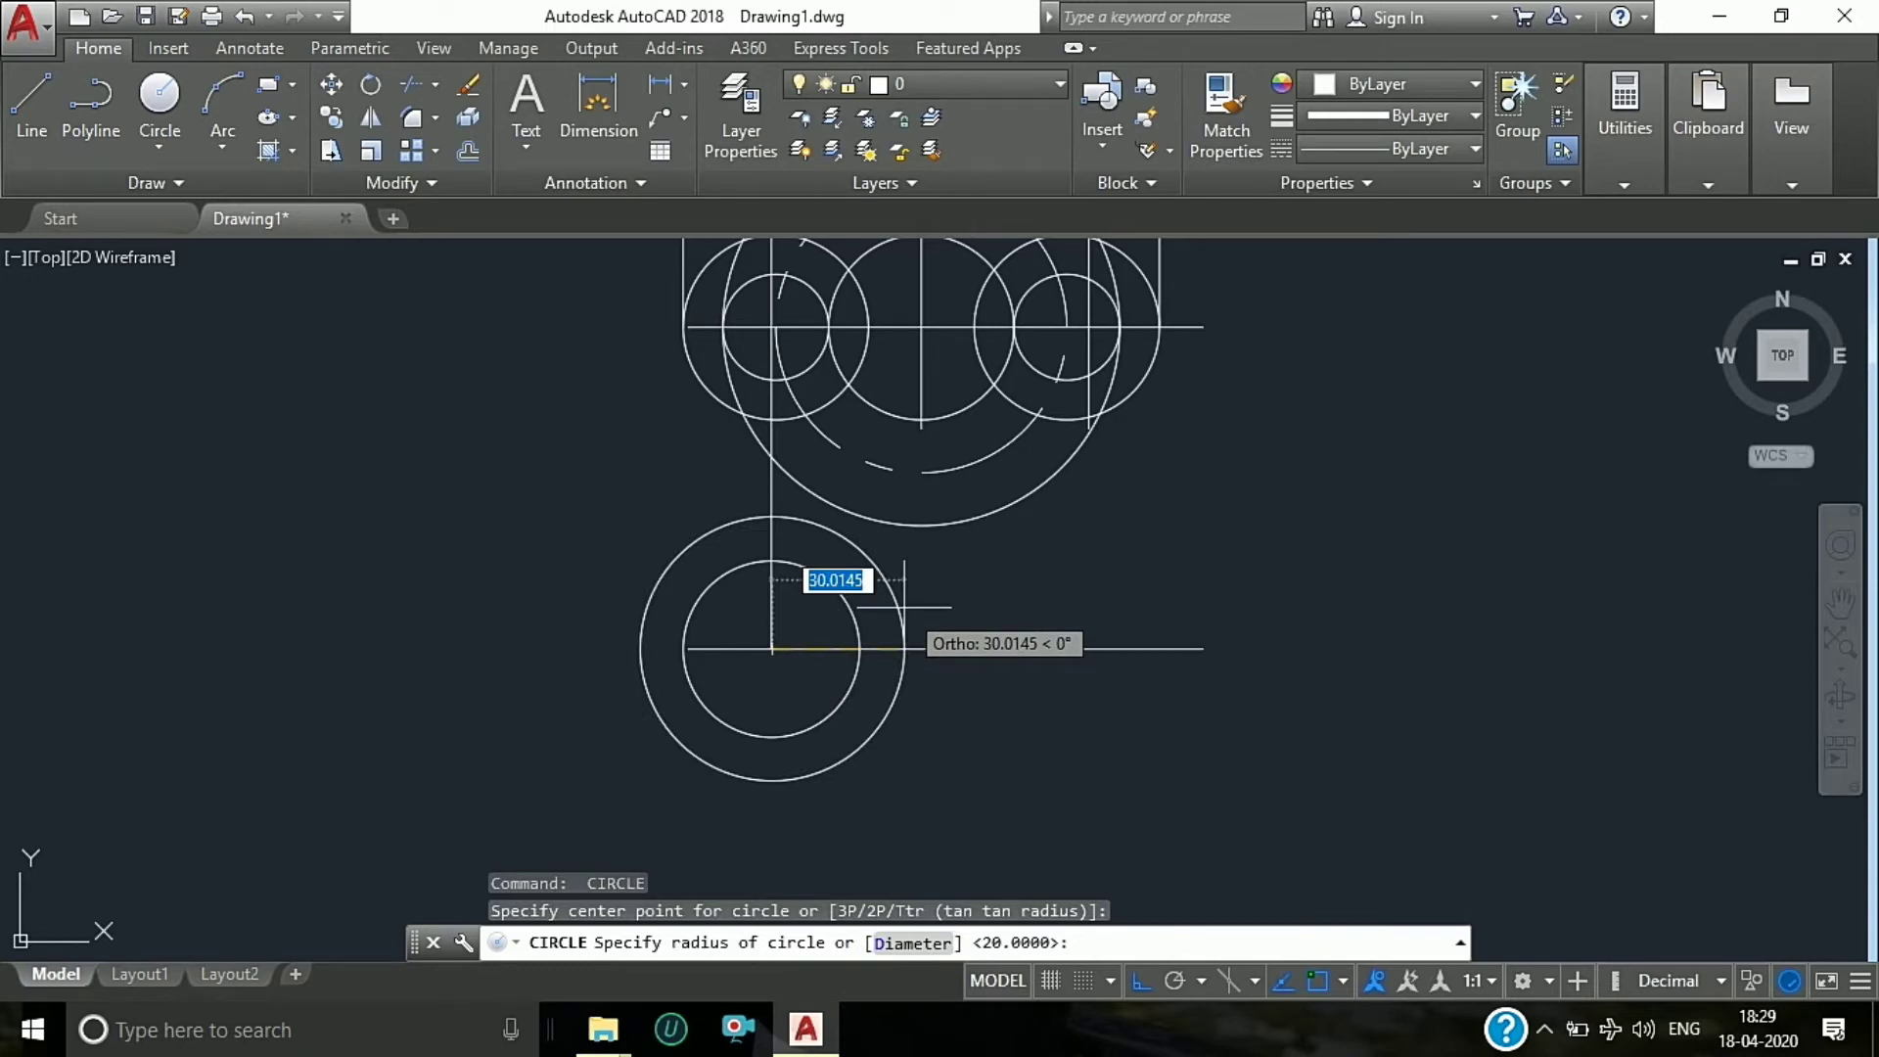
text(D)
key(Return)
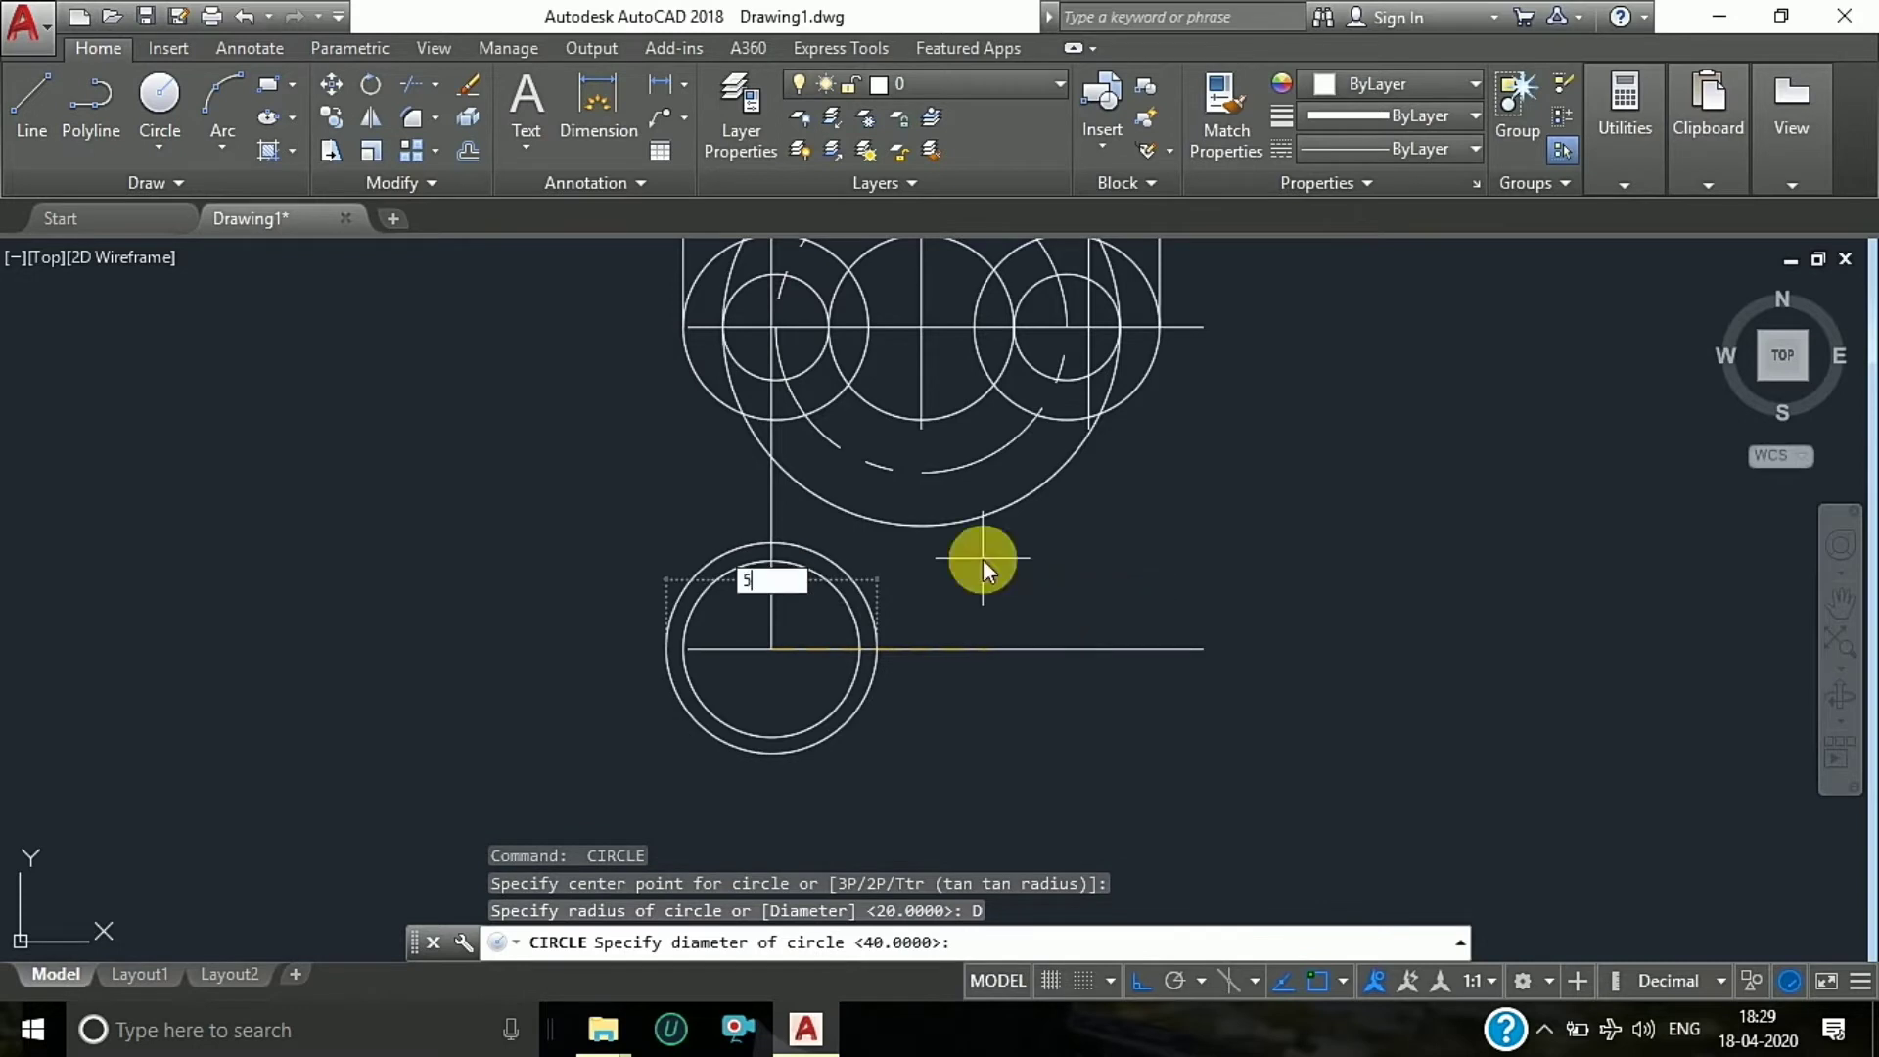
text(2)
key(Return)
text(C)
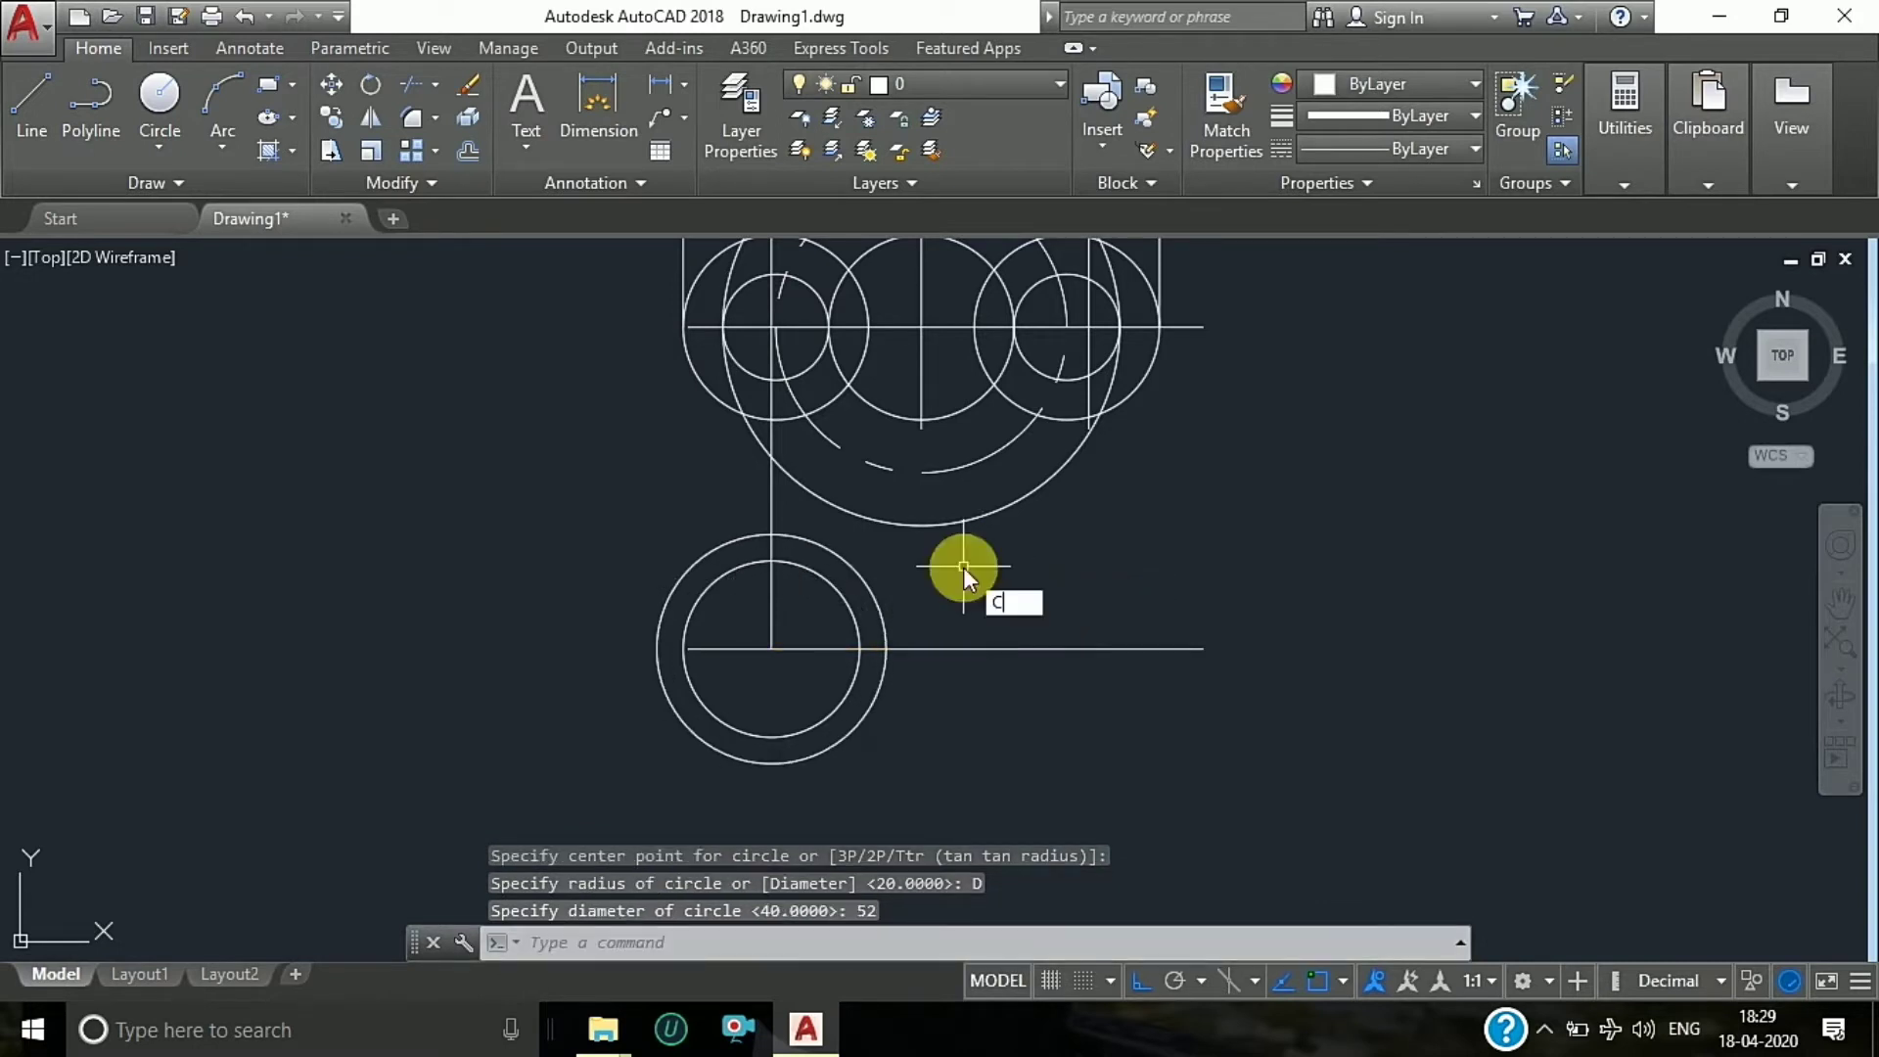
Step: Add a third concentric circle of diameter 64 at the same centre
key(Return)
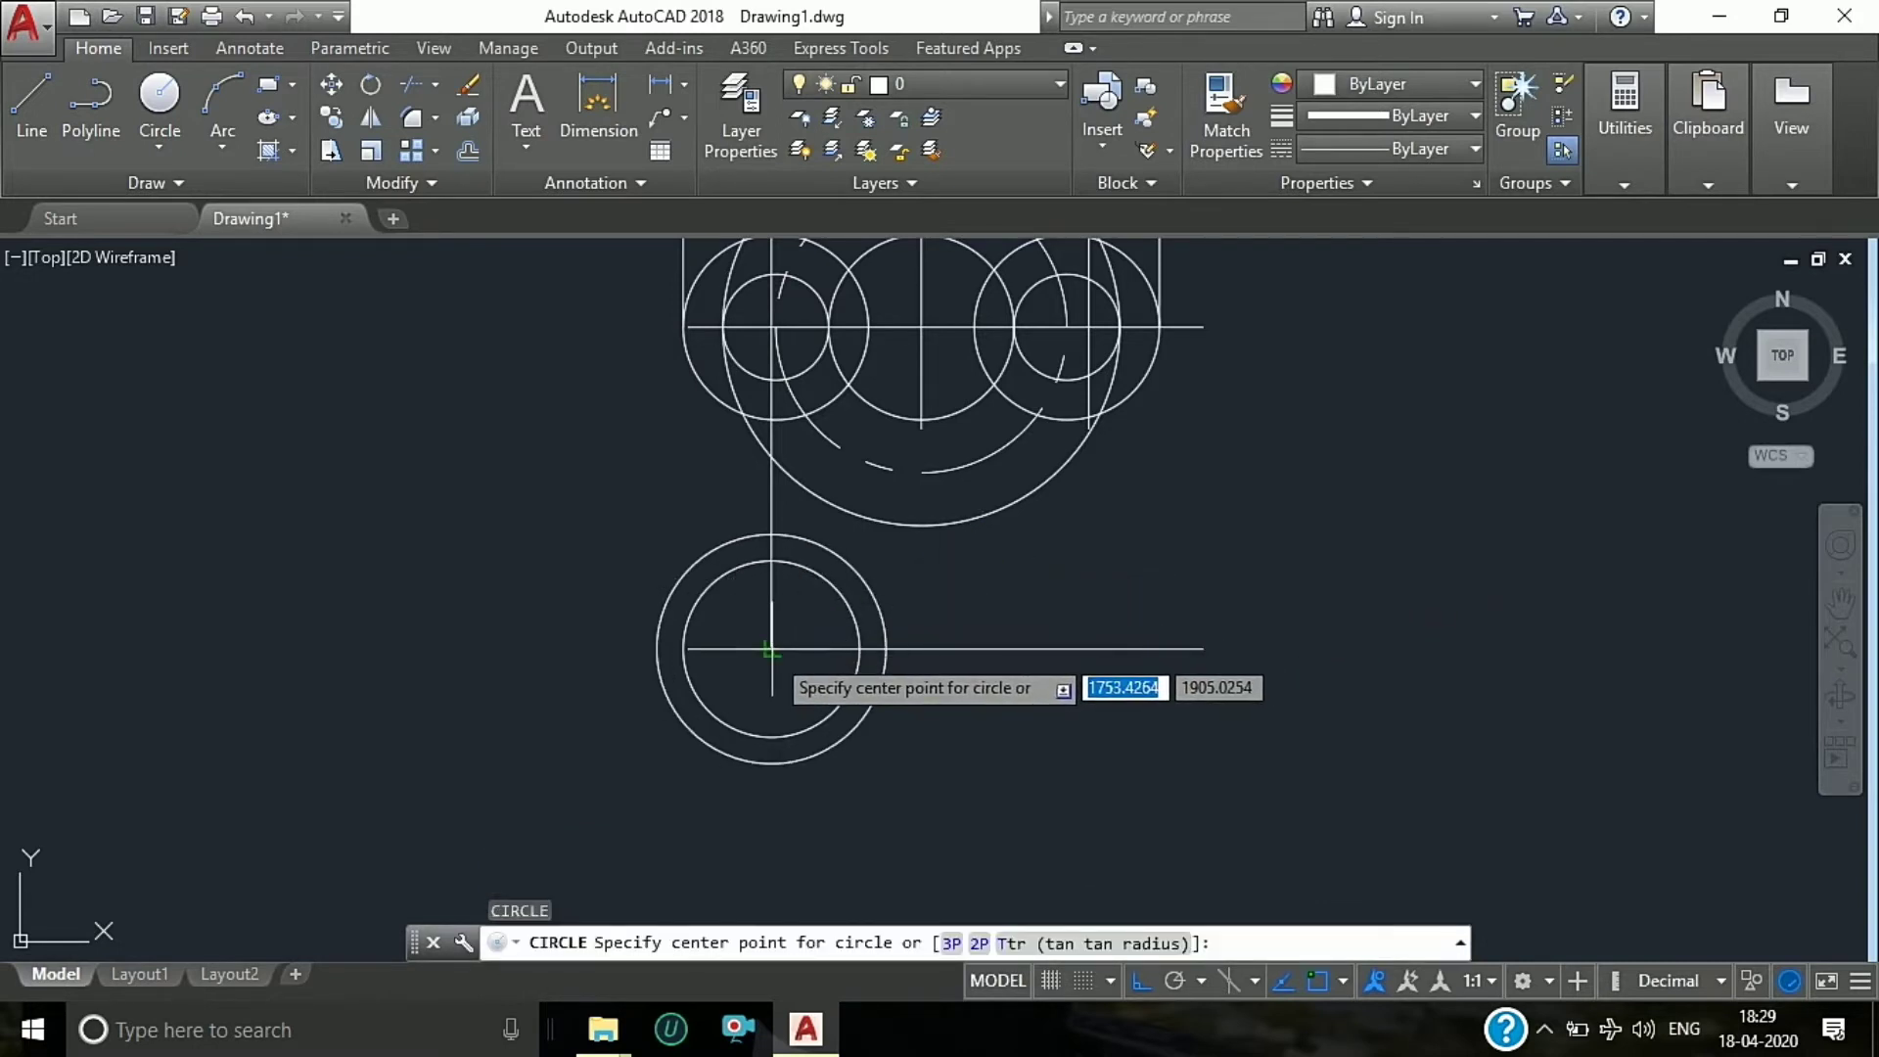
click(772, 648)
text(D)
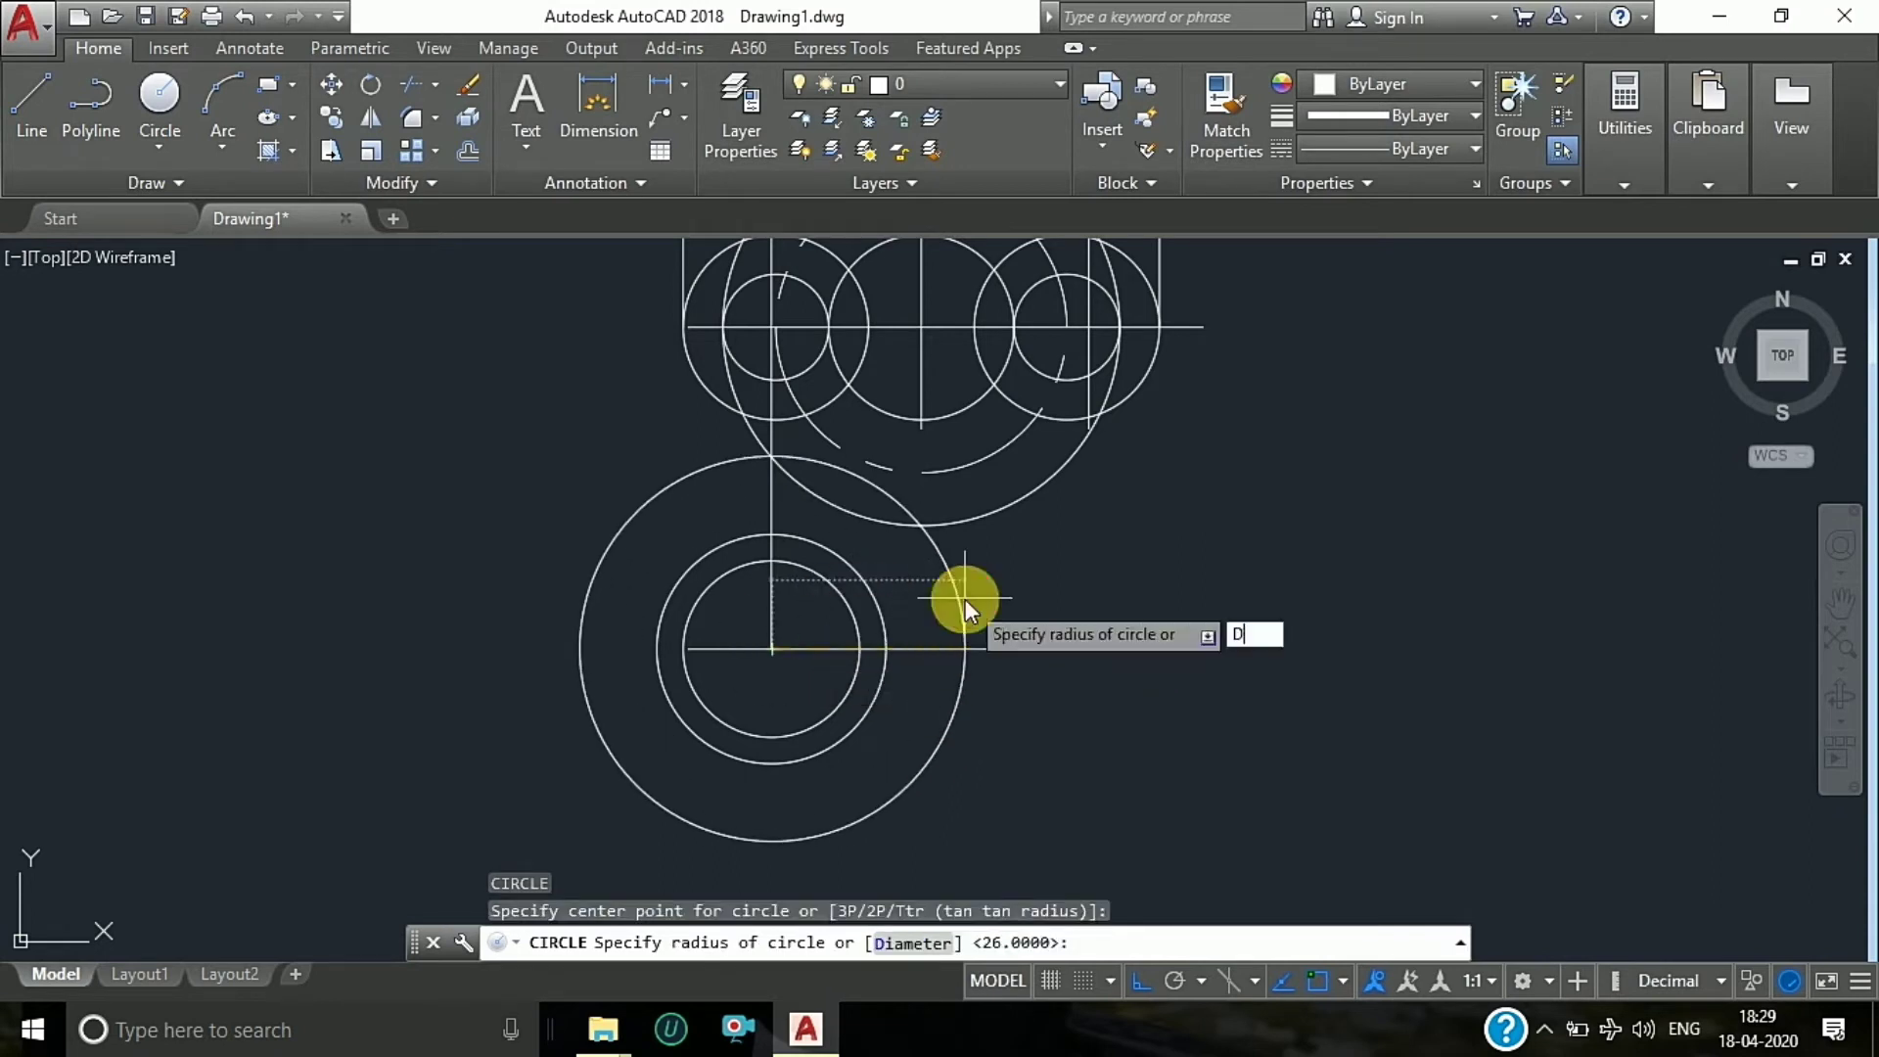
key(Return)
text(64)
key(Return)
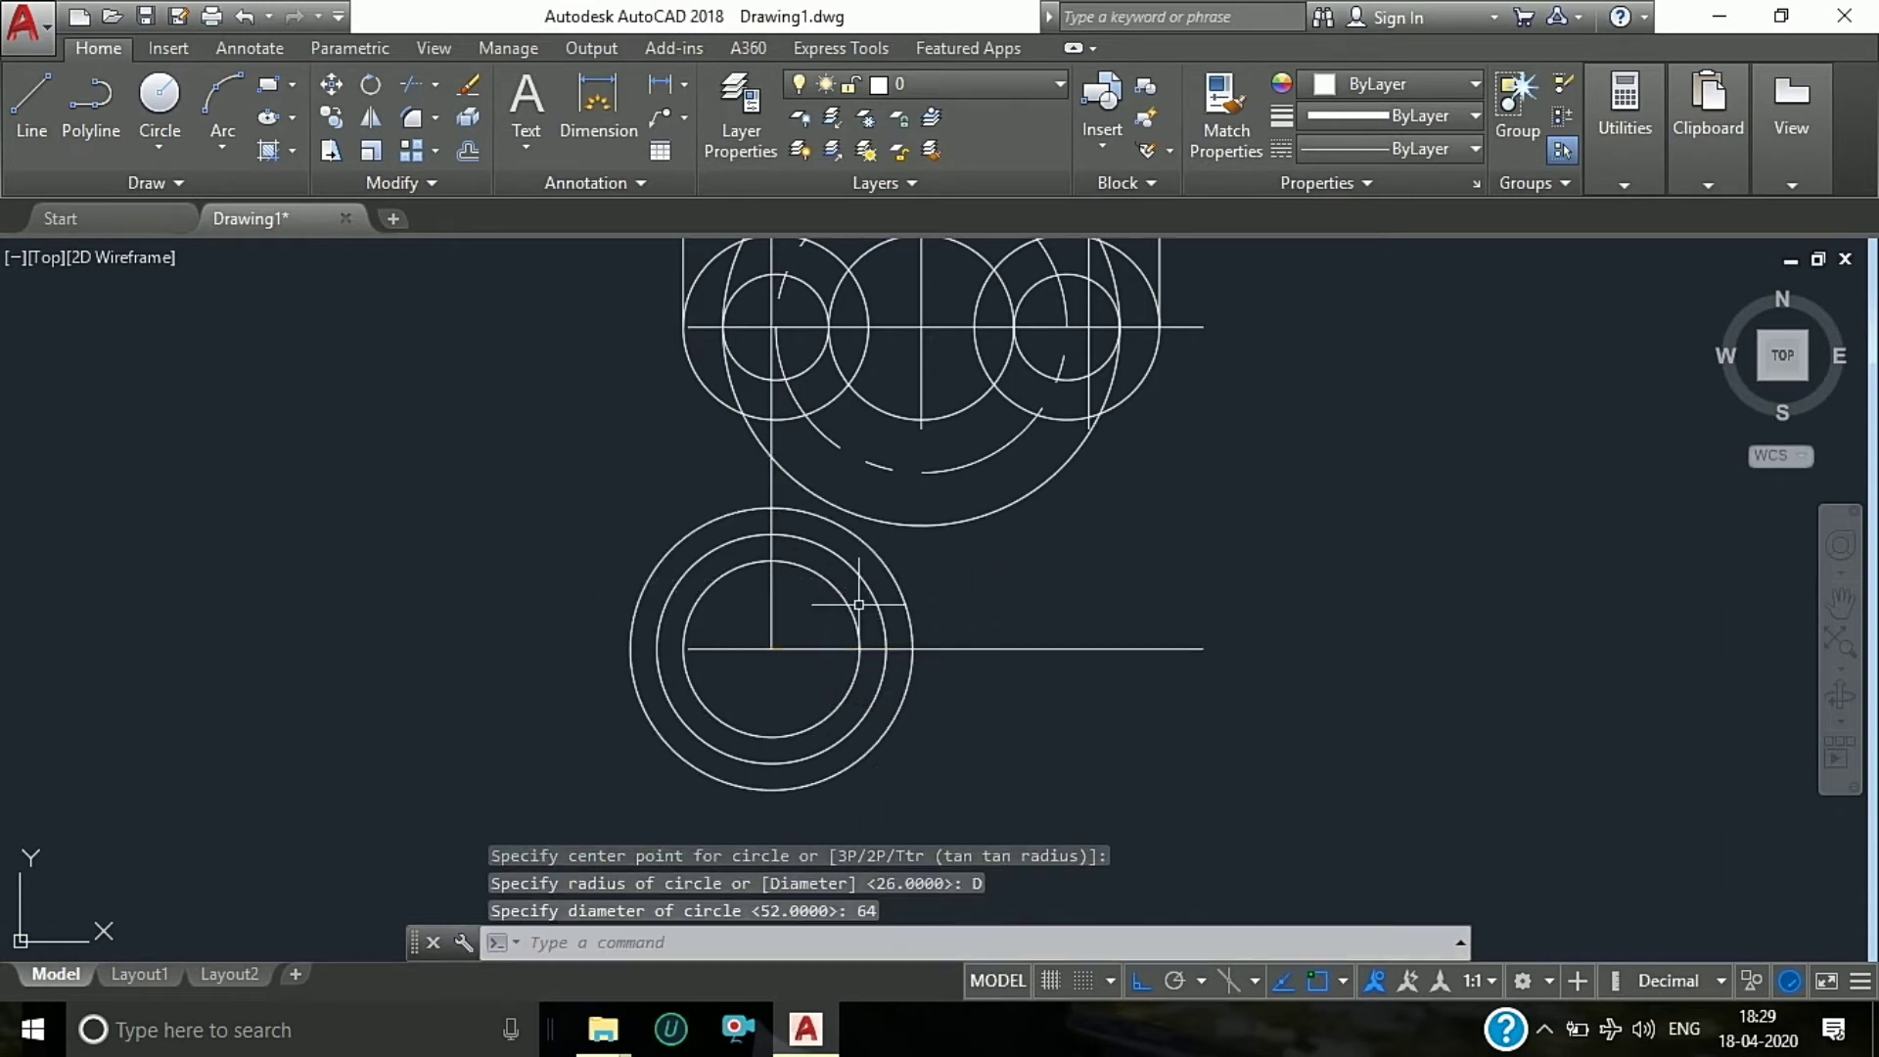
middle_drag(858, 605, 801, 578)
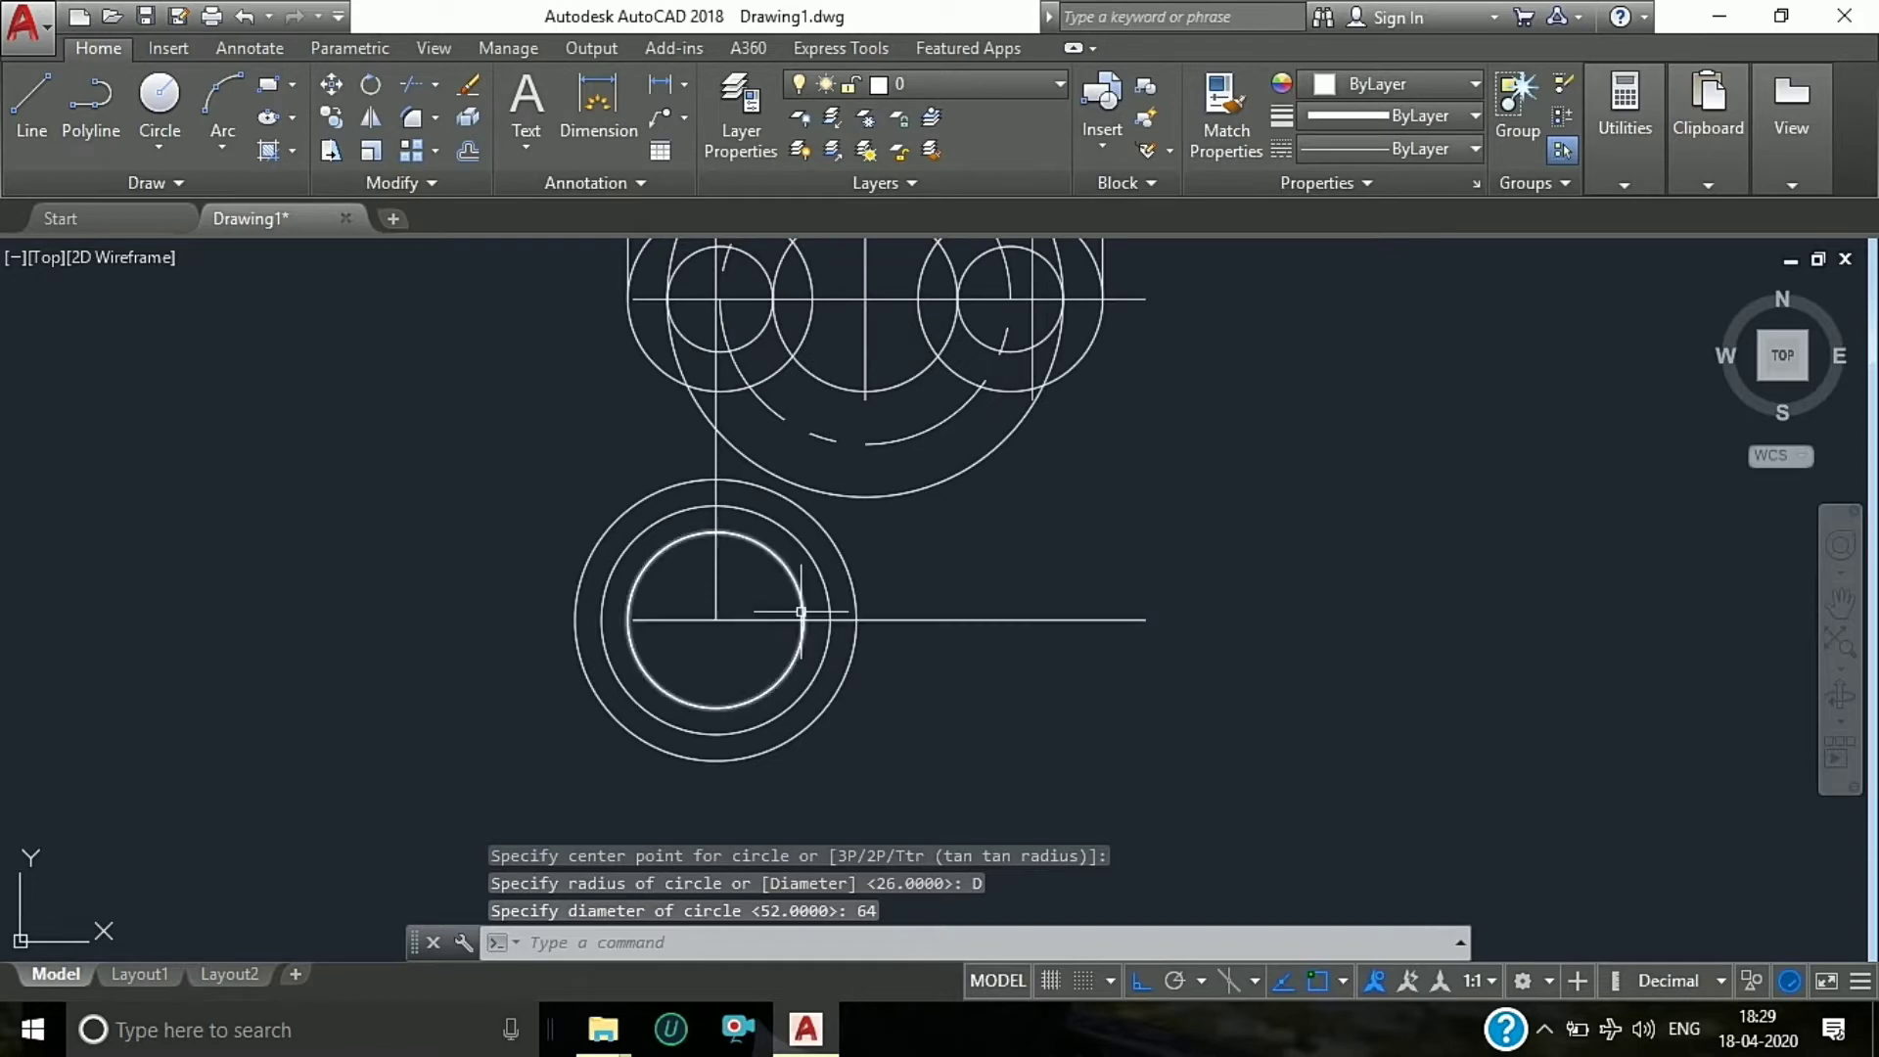
key(Escape)
key(Escape)
scroll(725, 455, up, 4)
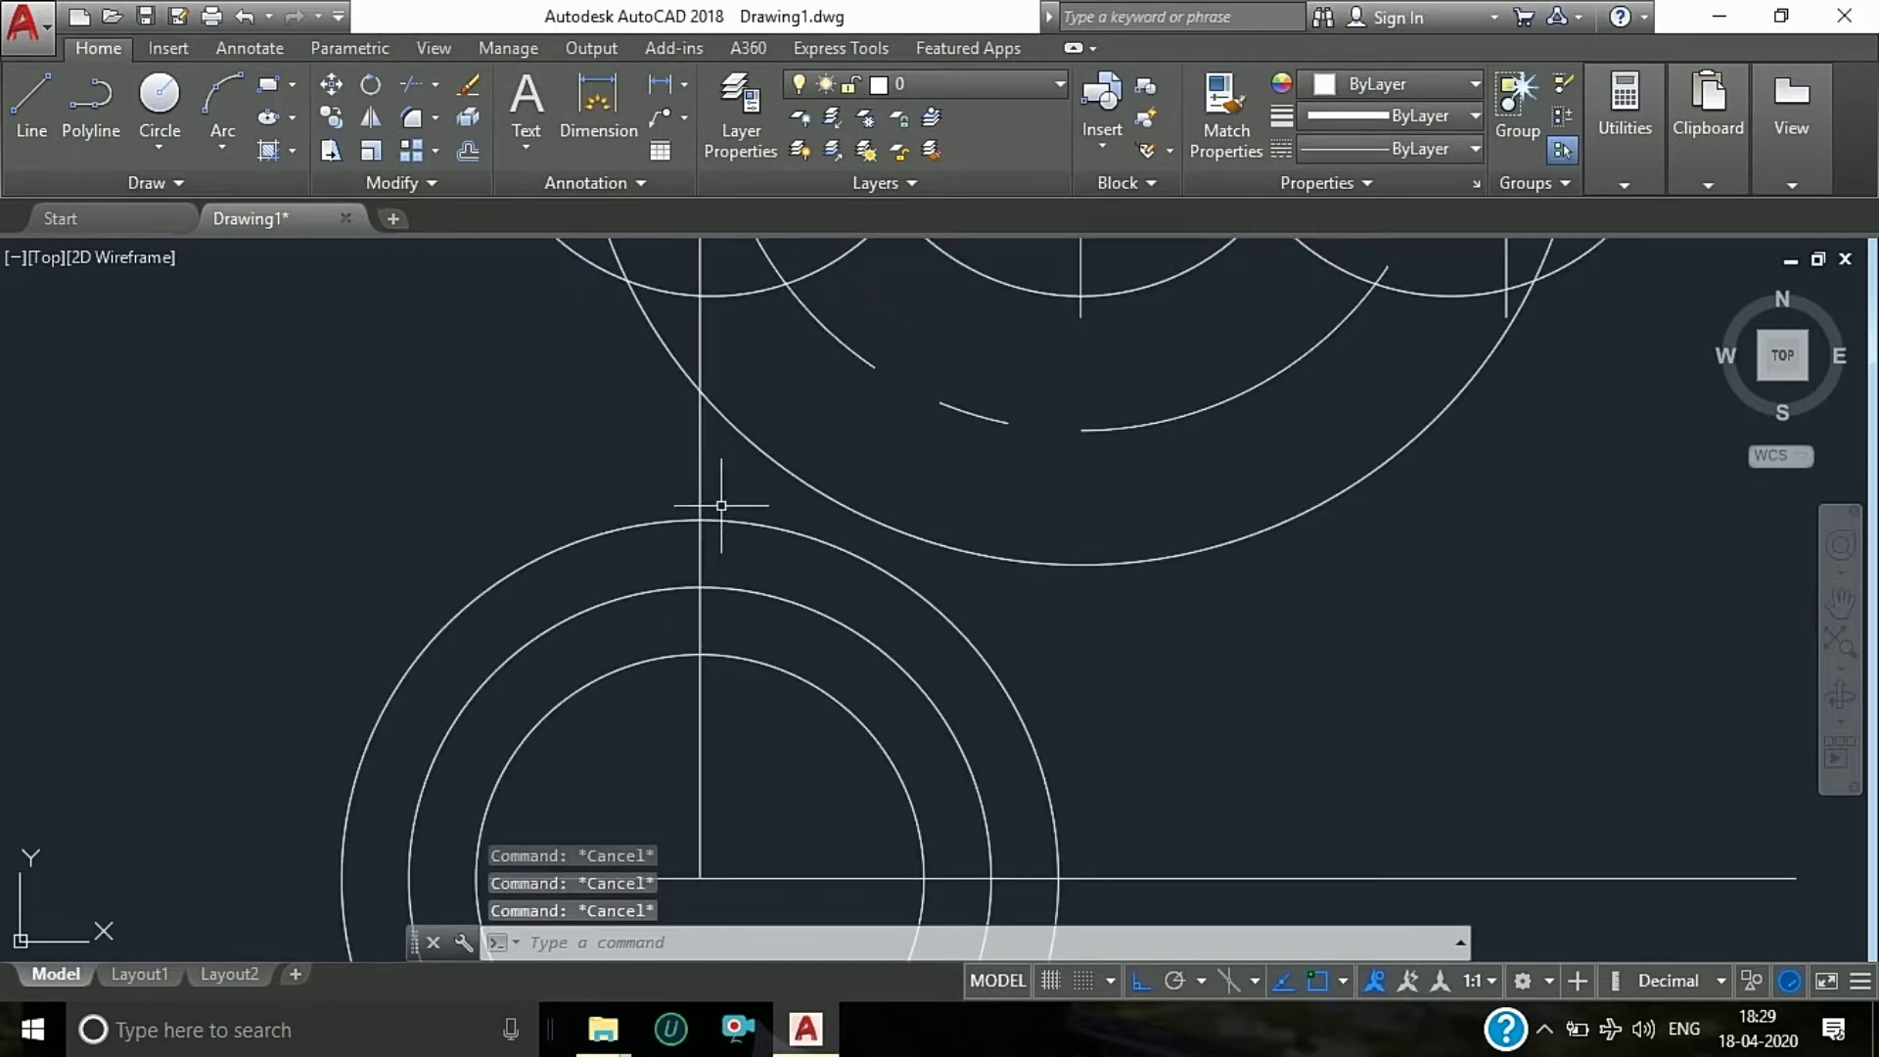
text(TR)
Step: Offset the vertical centre line 5 to each side for the keyway sides
key(Return)
key(Return)
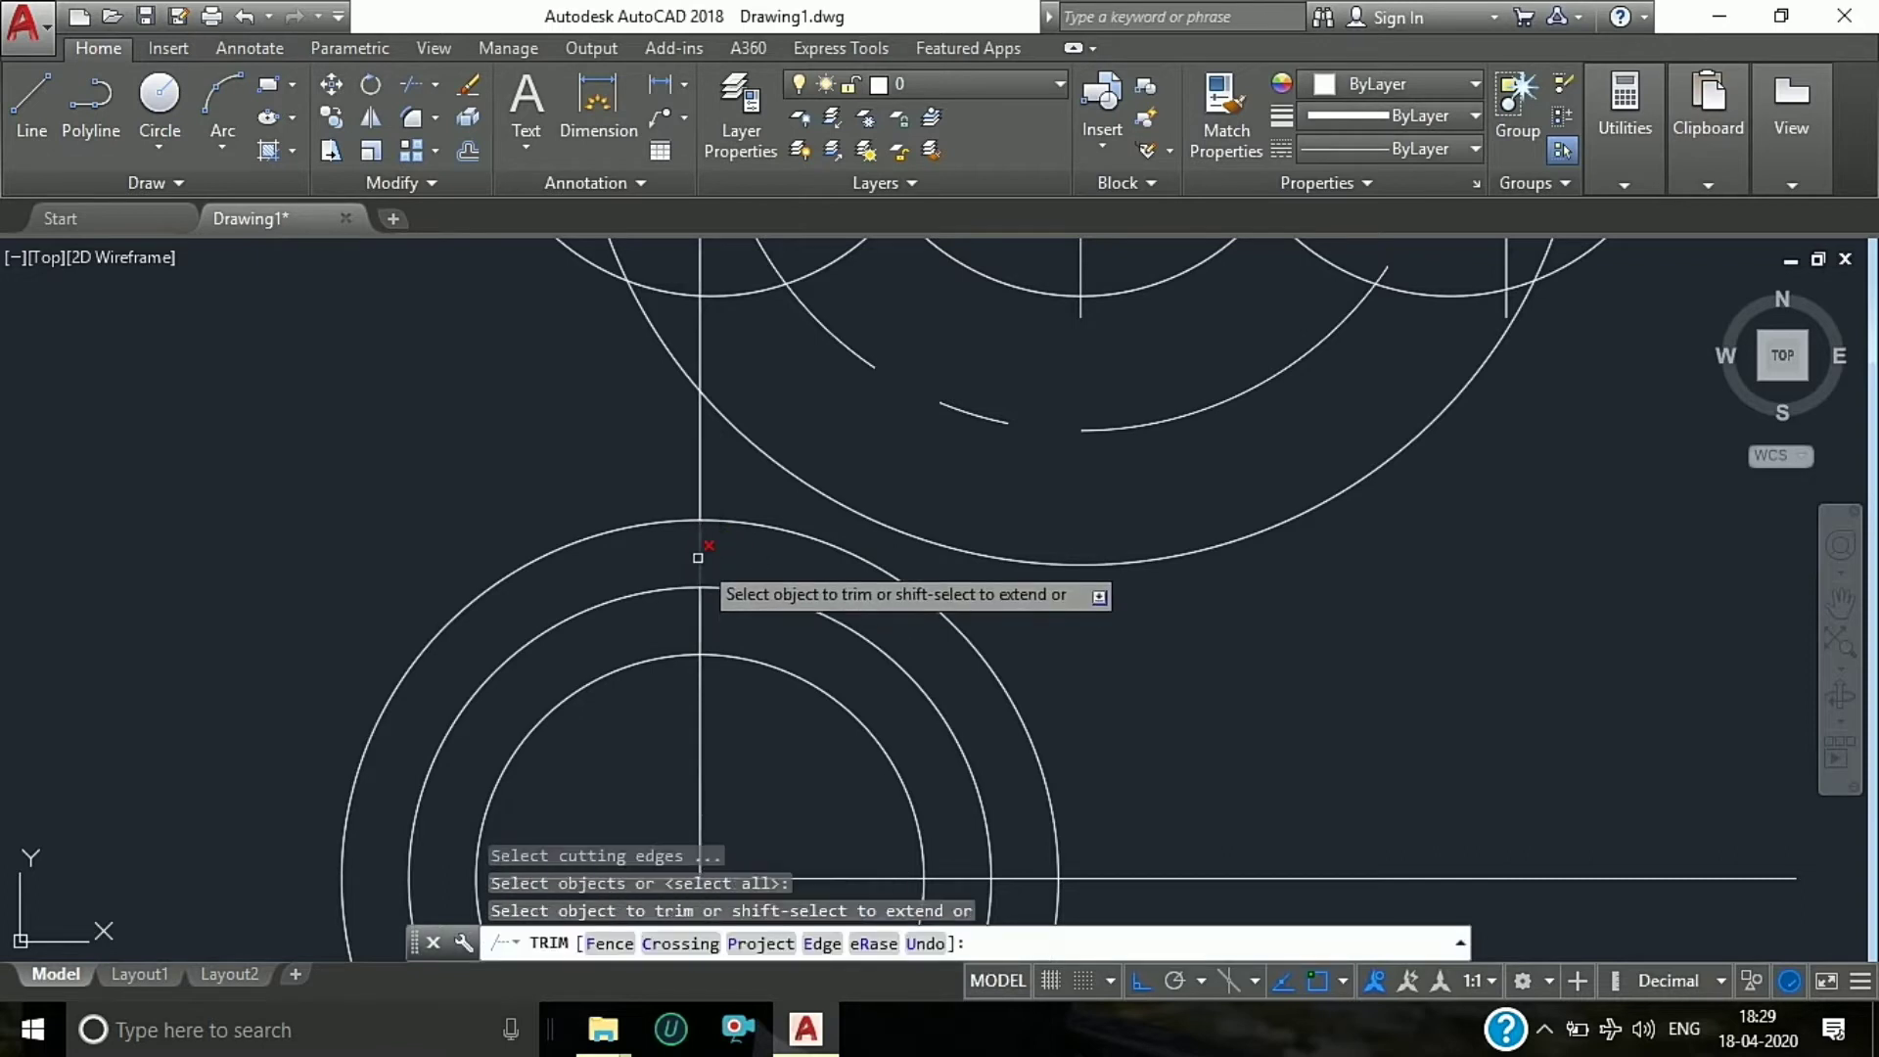
key(Escape)
key(Escape)
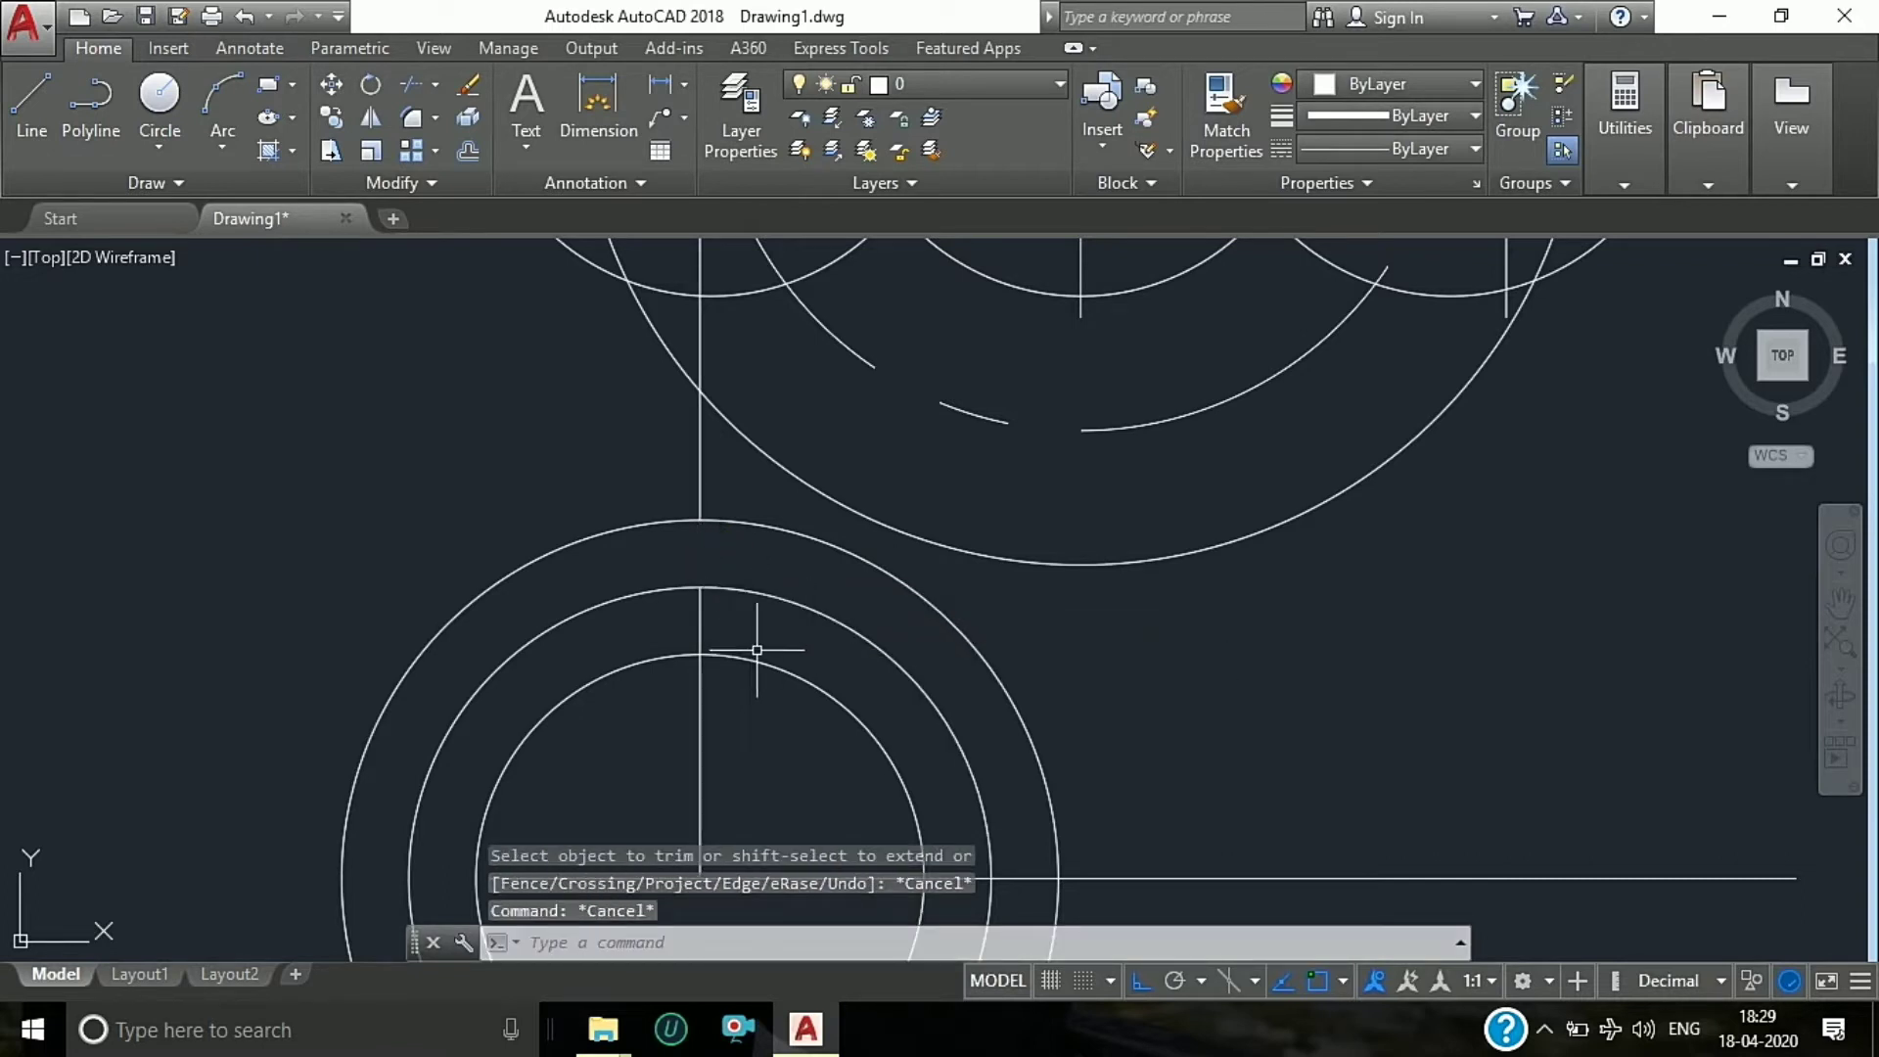
text(o)
key(Return)
text(5)
key(Return)
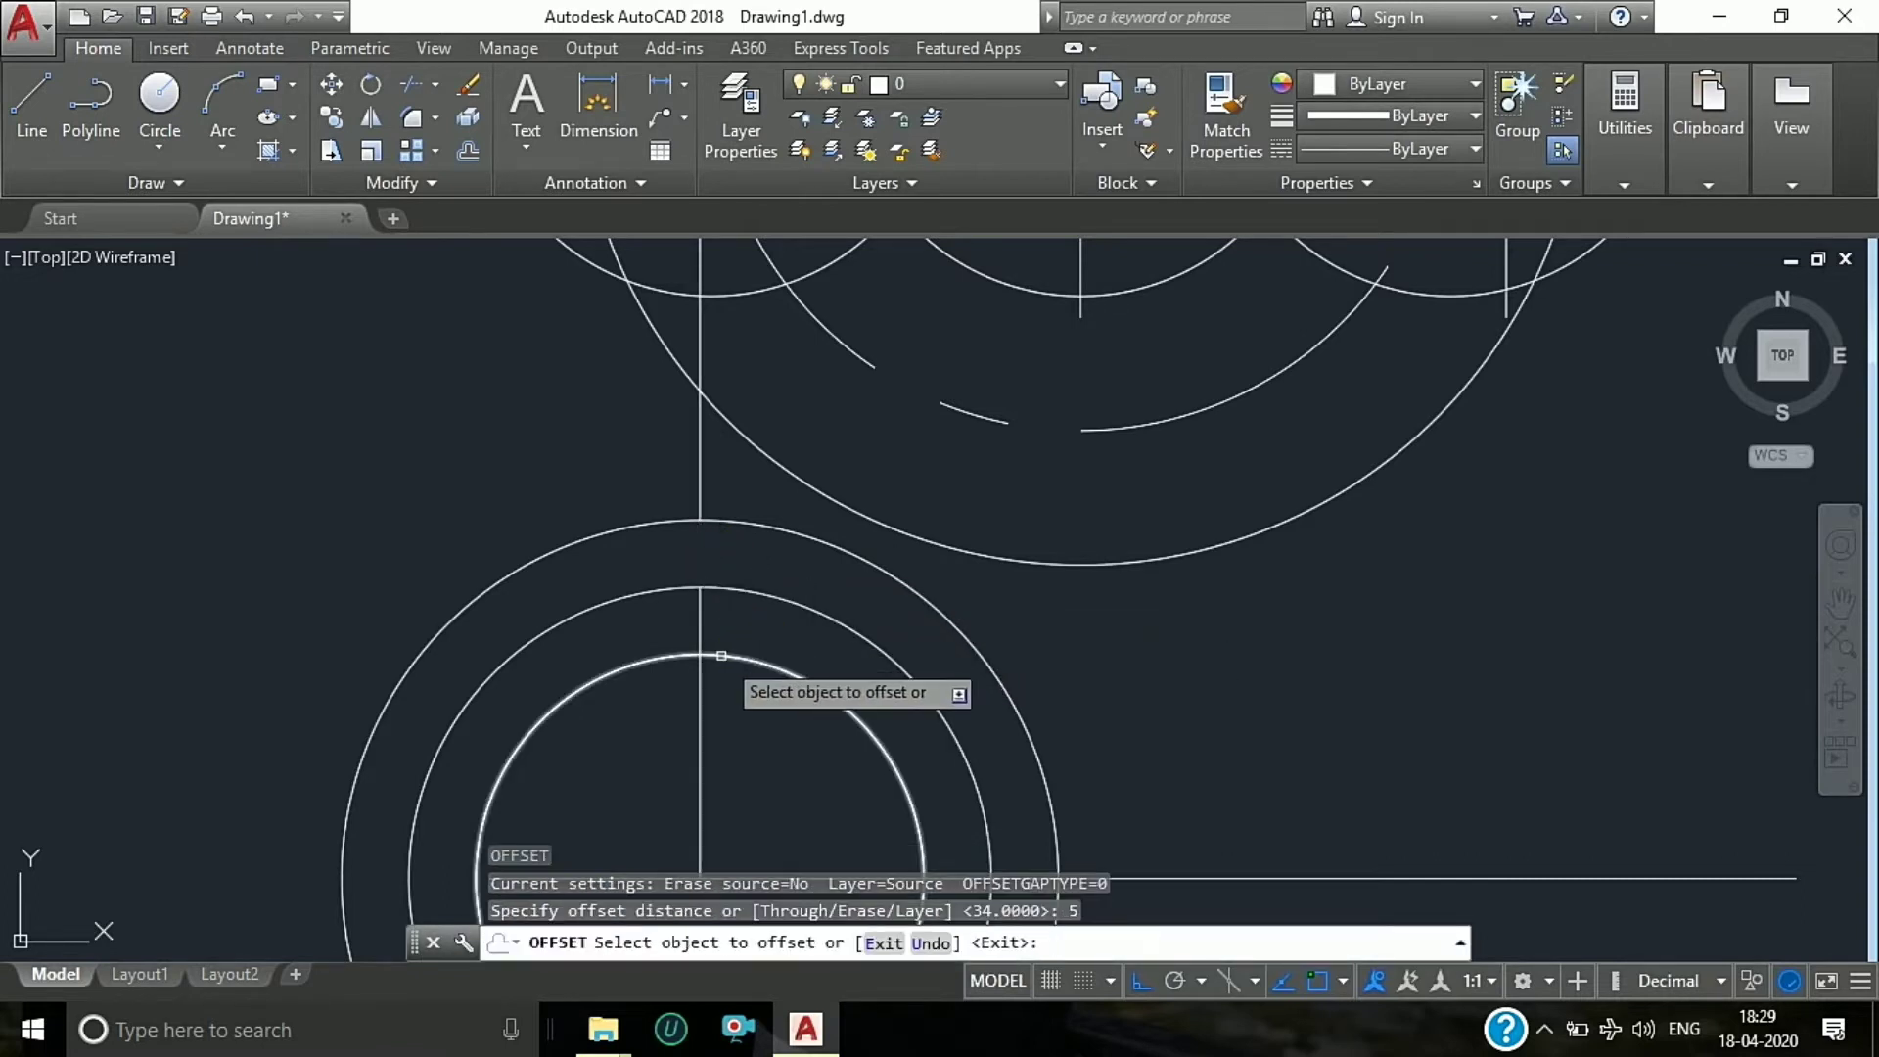
click(701, 631)
click(647, 619)
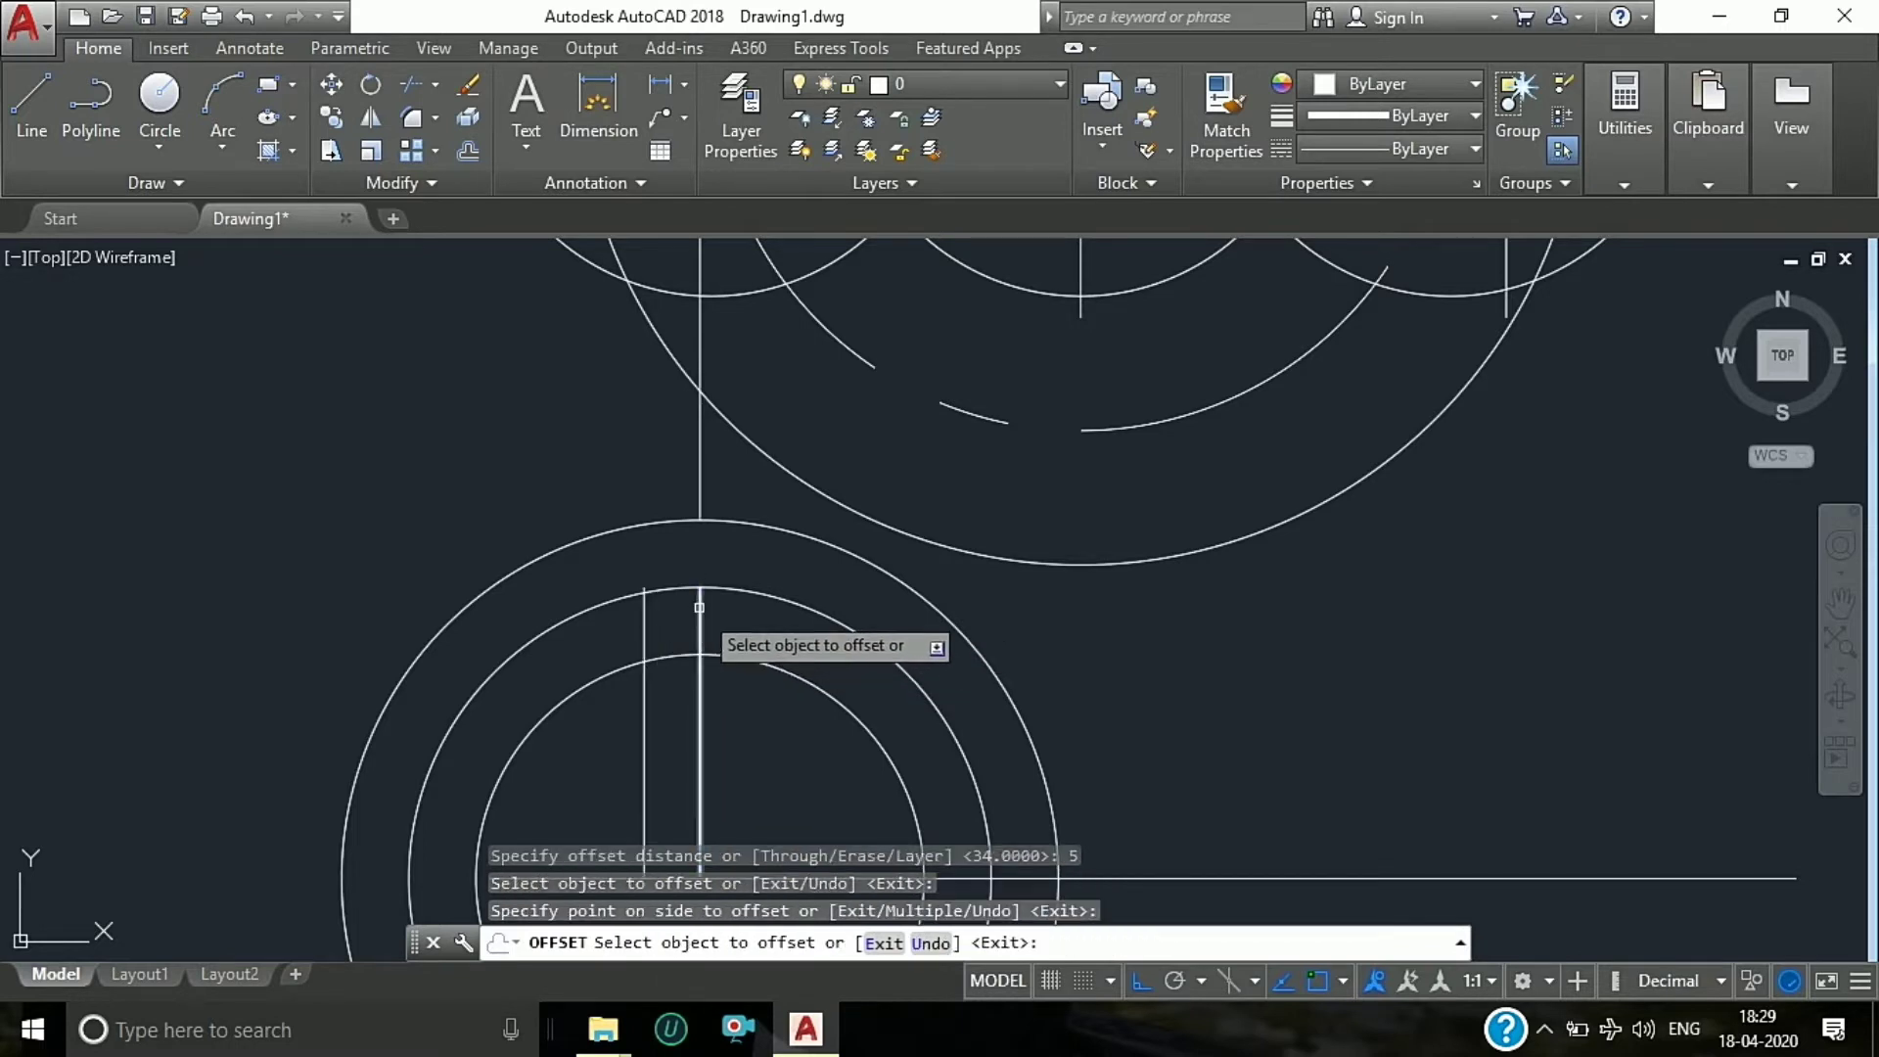
click(699, 607)
click(793, 600)
key(Escape)
text(TR)
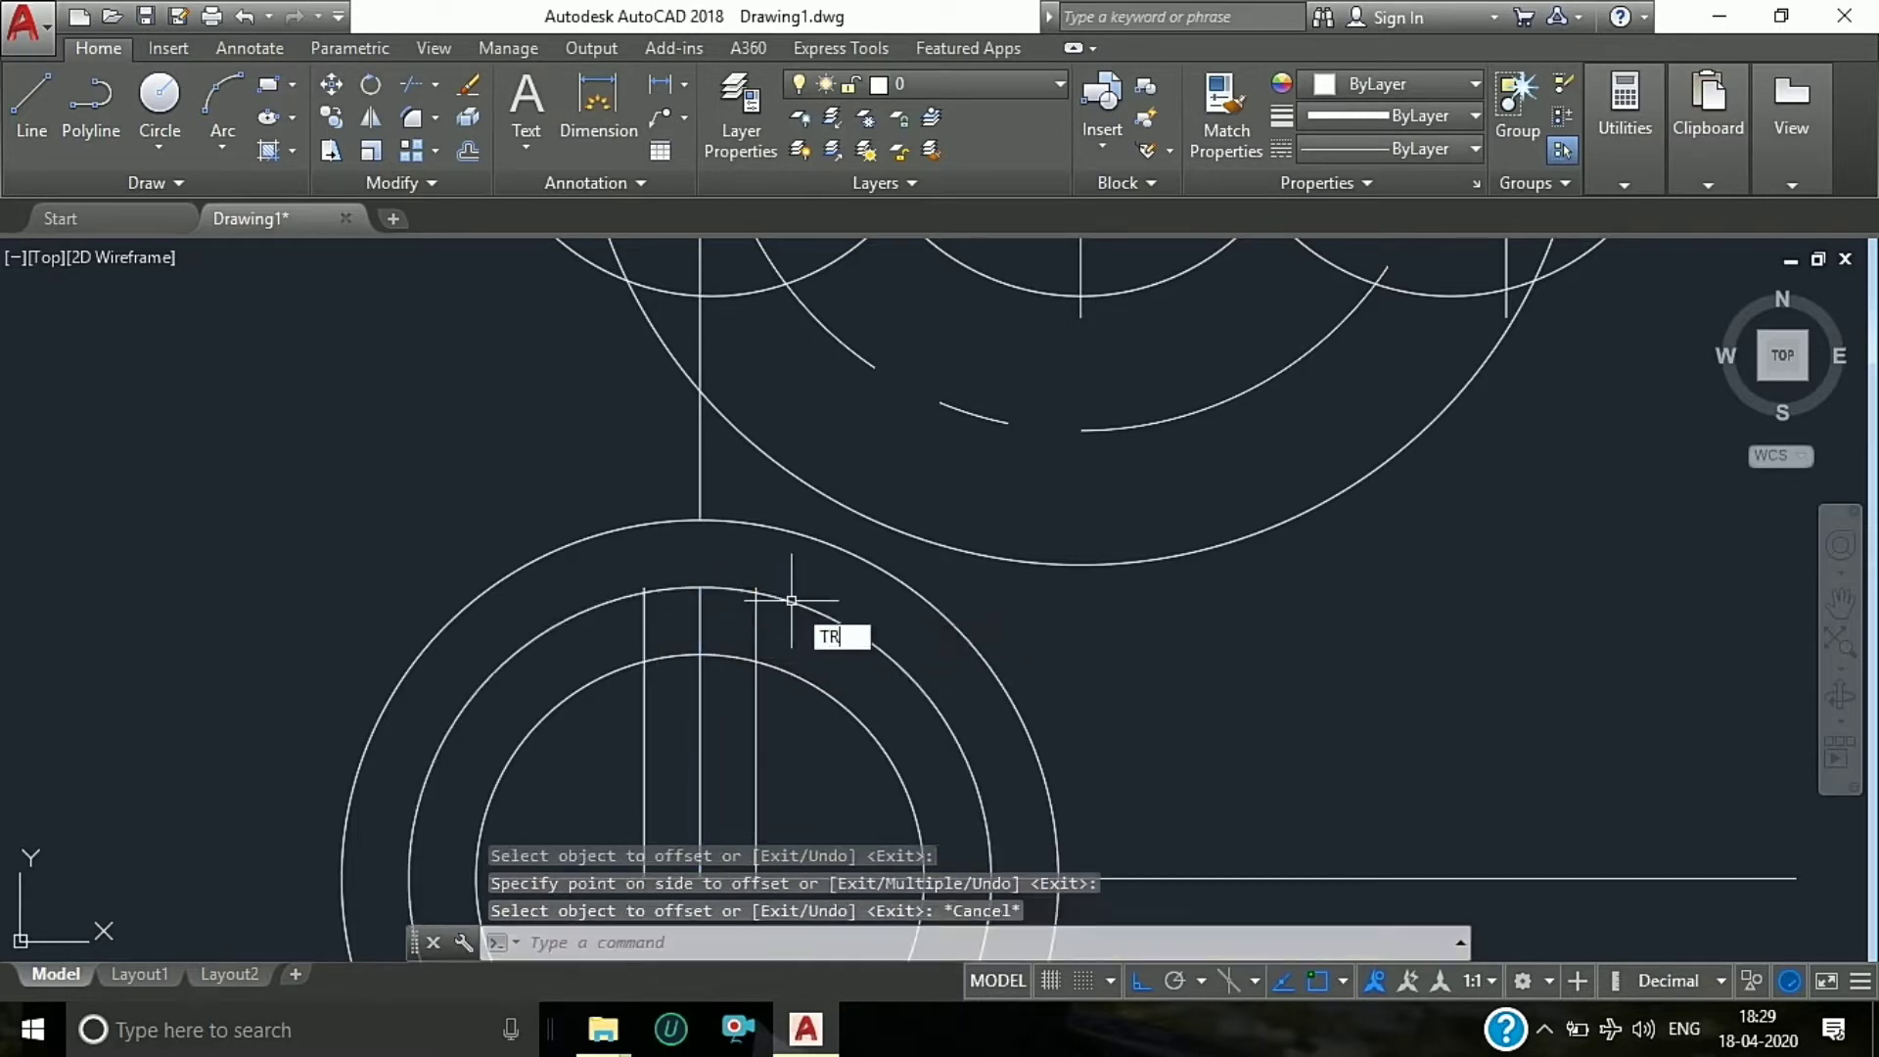
Step: Trim the circle arc and excess line ends to form the 10-wide keyway notch
key(Return)
key(Return)
scroll(618, 592, up, 2)
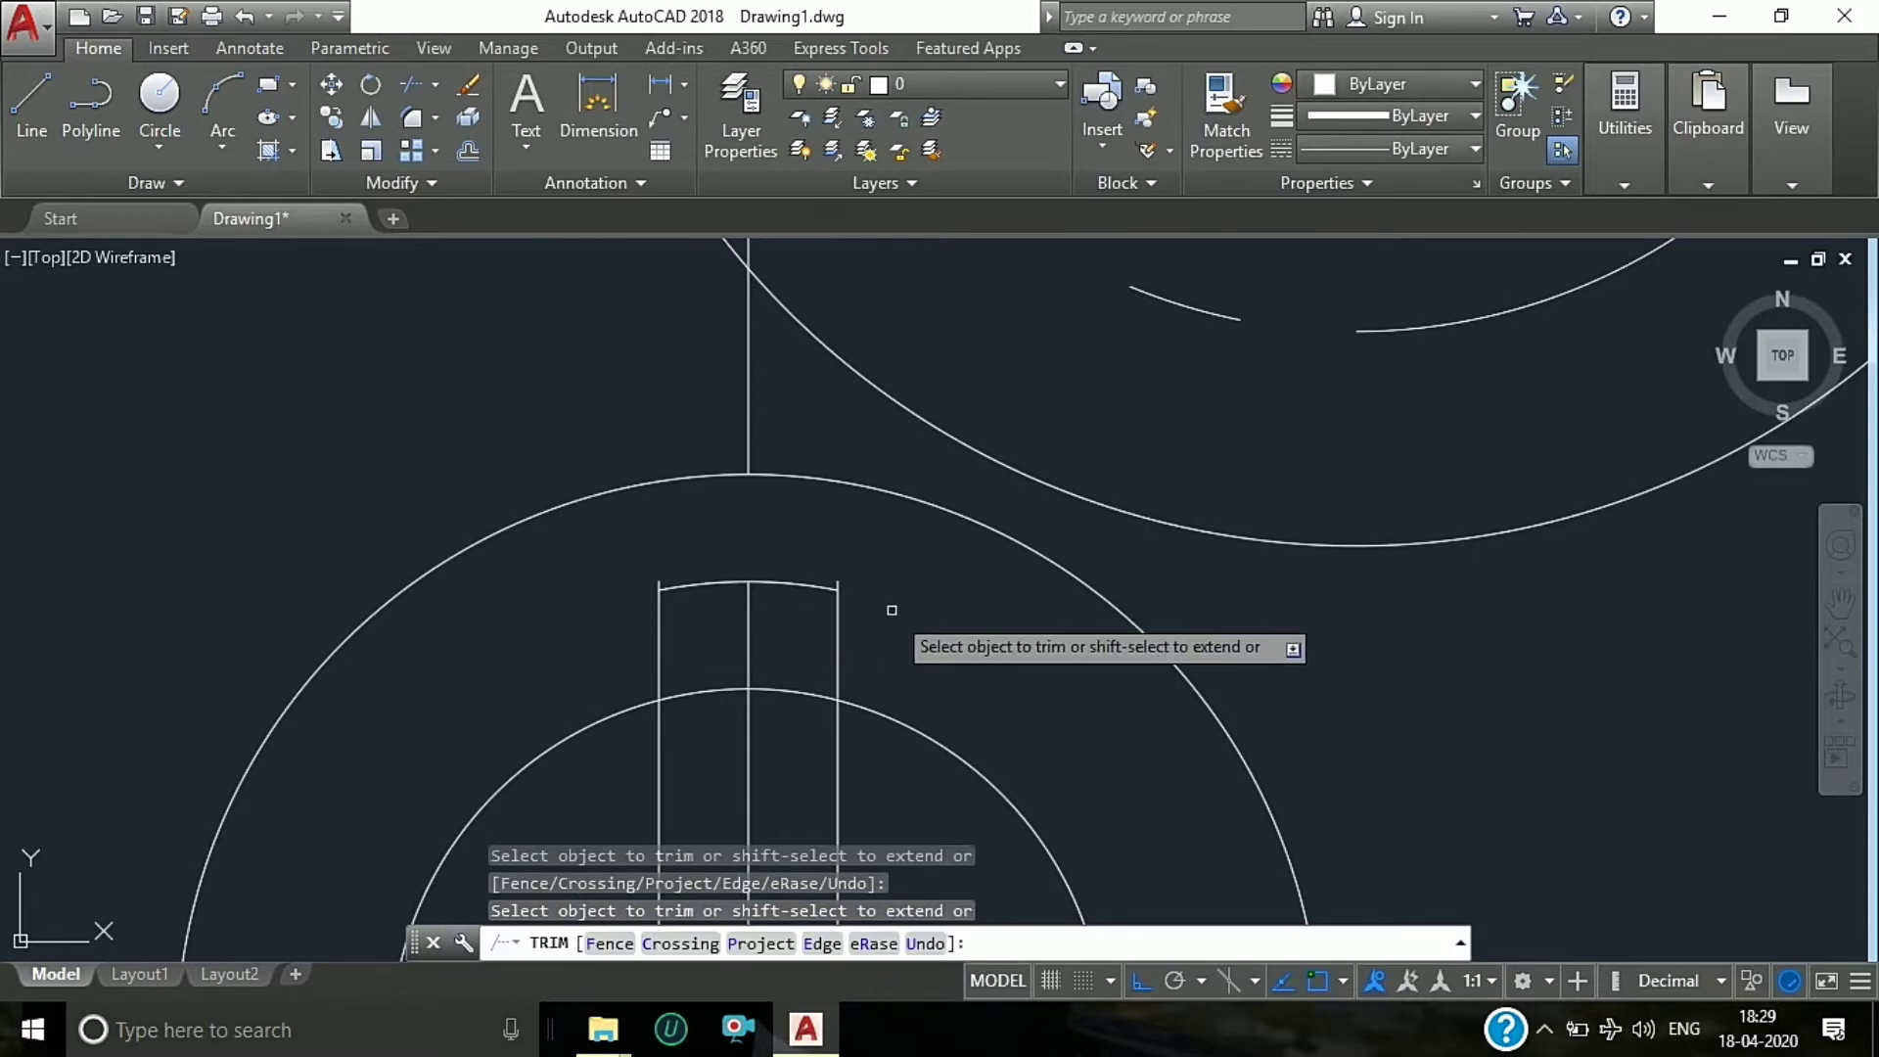
scroll(838, 577, up, 5)
scroll(831, 560, down, 4)
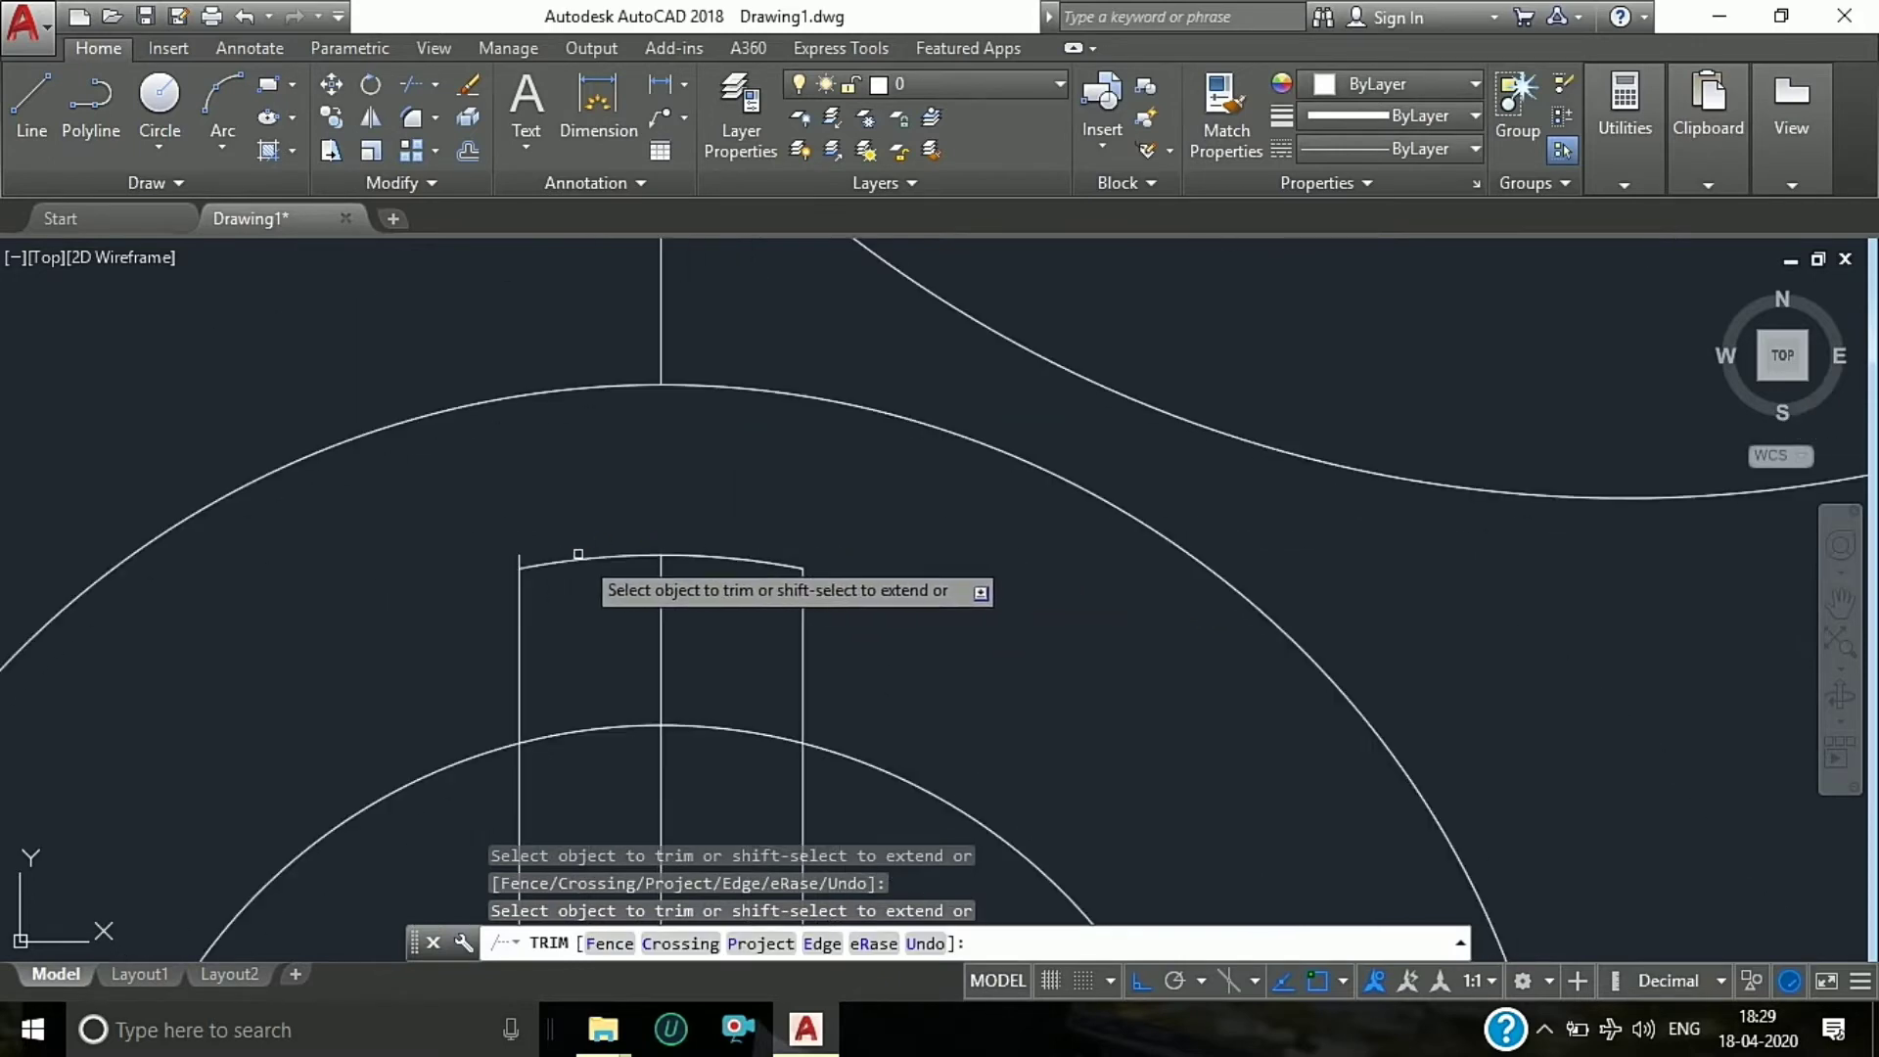
scroll(579, 555, up, 1)
scroll(524, 501, down, 3)
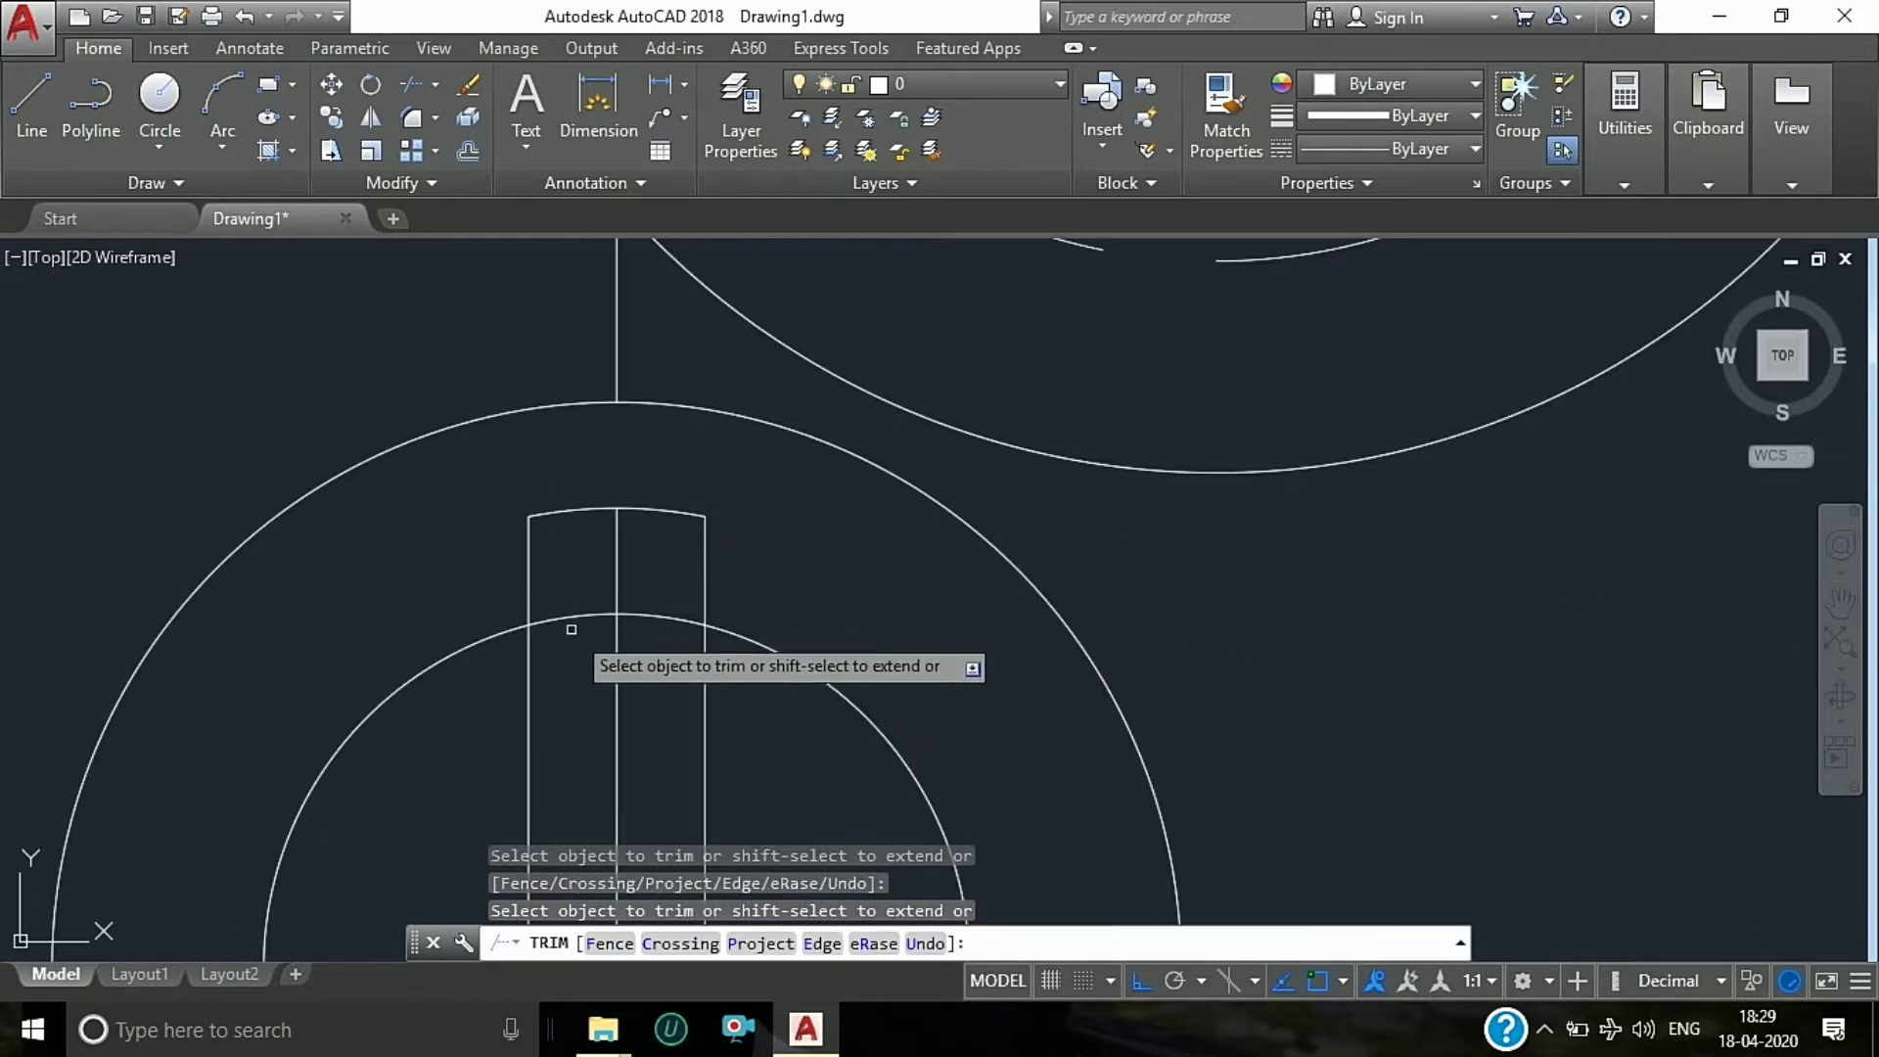
click(568, 619)
click(529, 666)
click(660, 611)
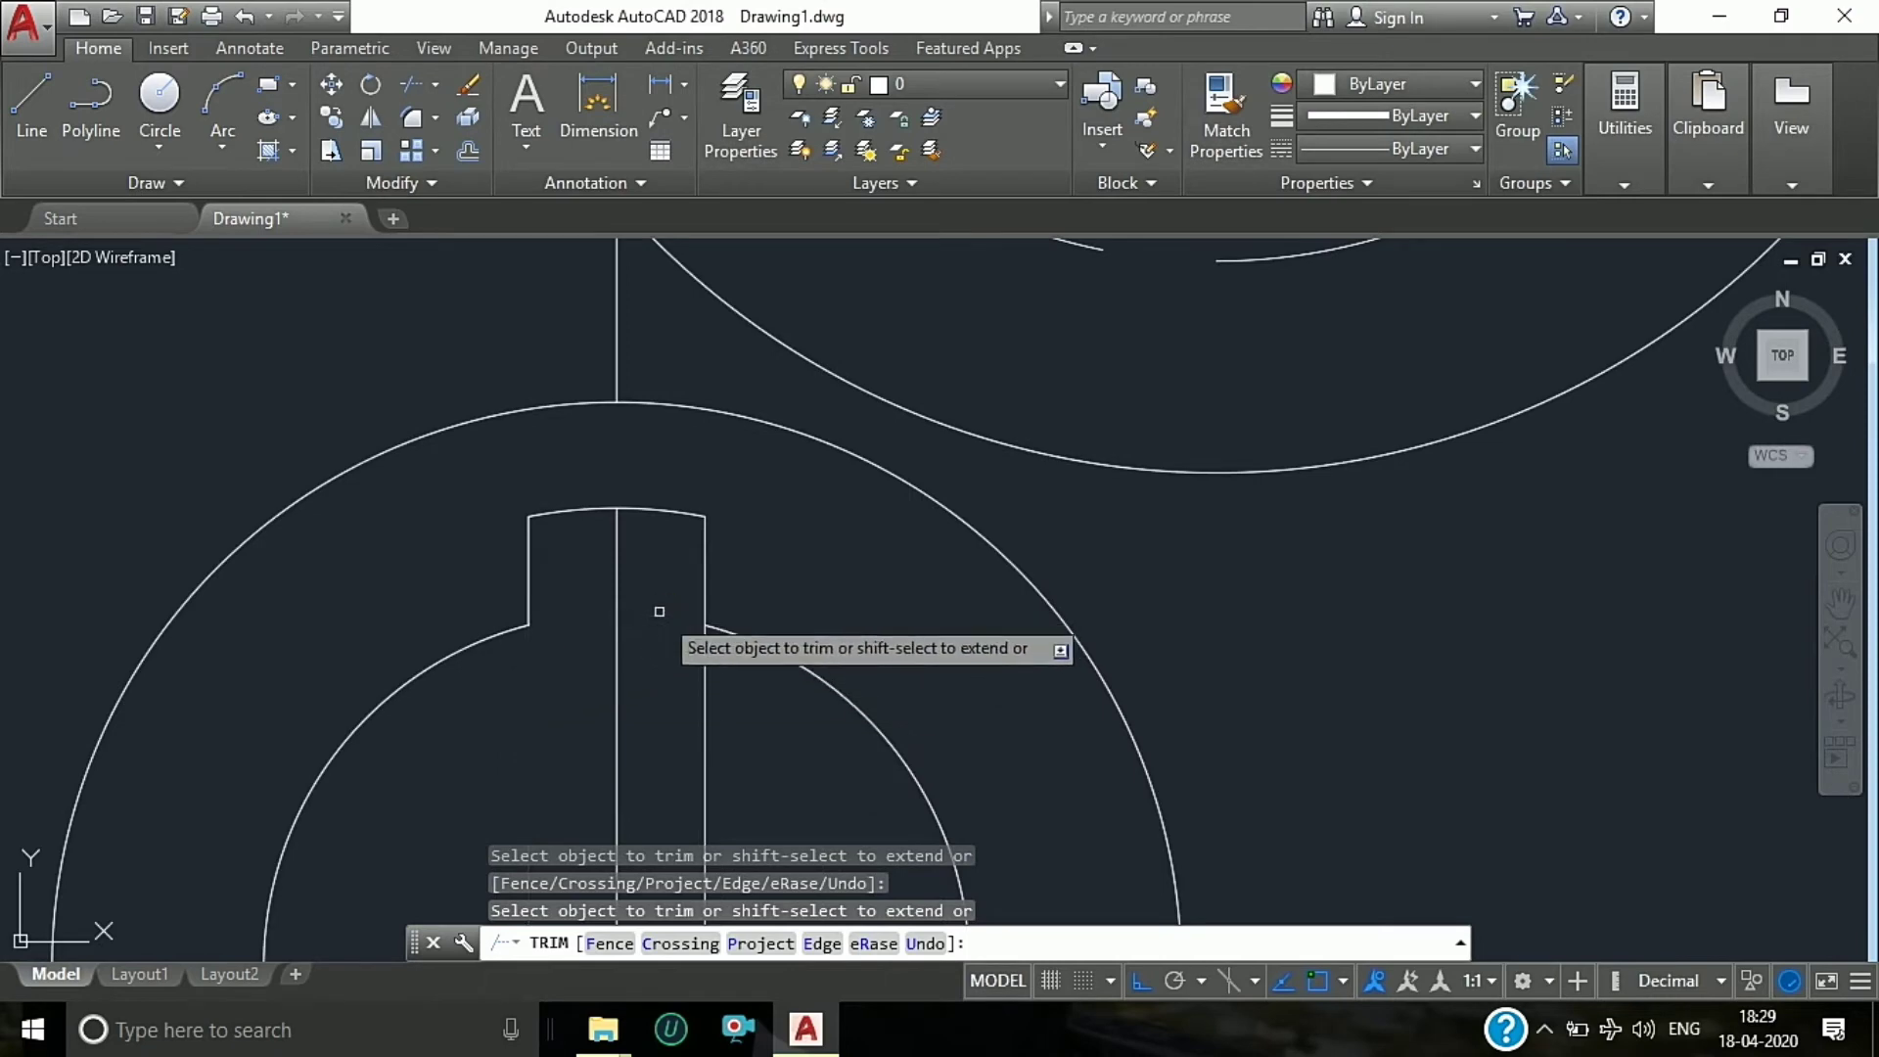
click(704, 669)
scroll(661, 614, down, 3)
Step: Erase the hub's vertical centre line and polar-array the keyway about the hub centre
key(Escape)
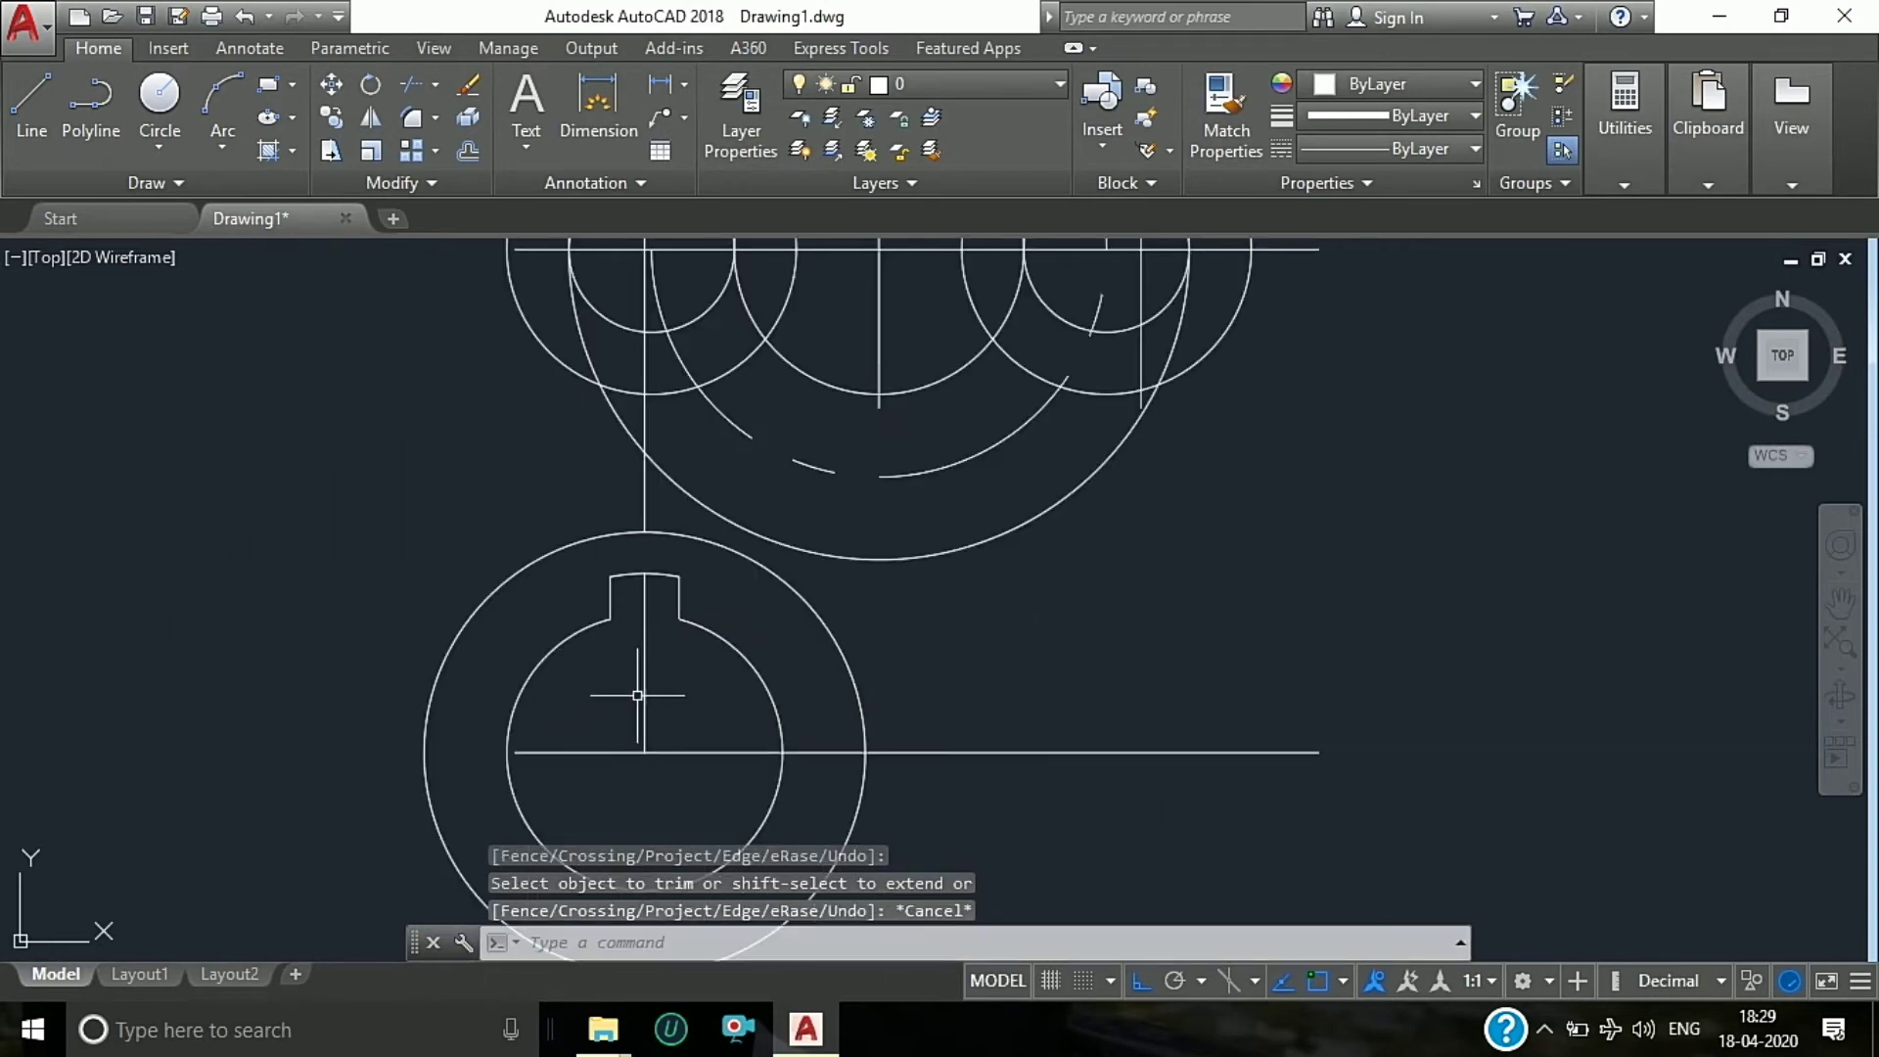
key(Delete)
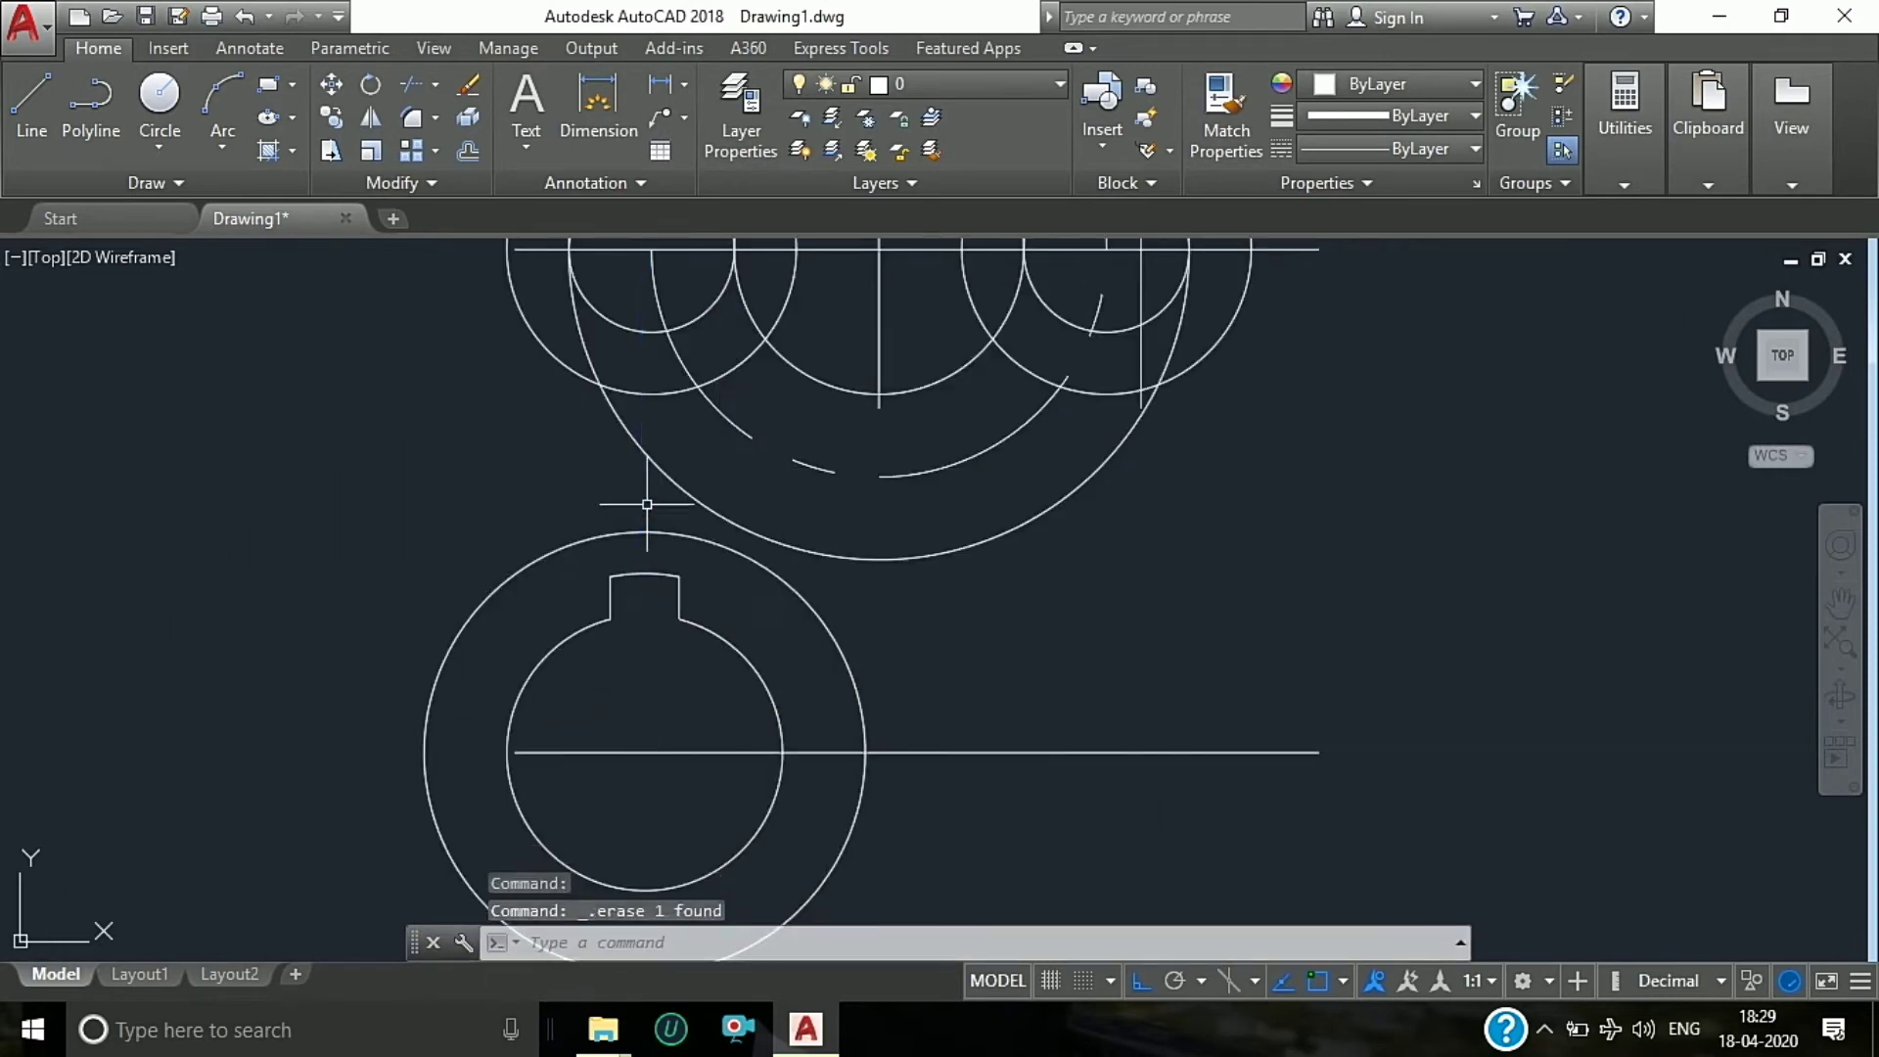
click(630, 573)
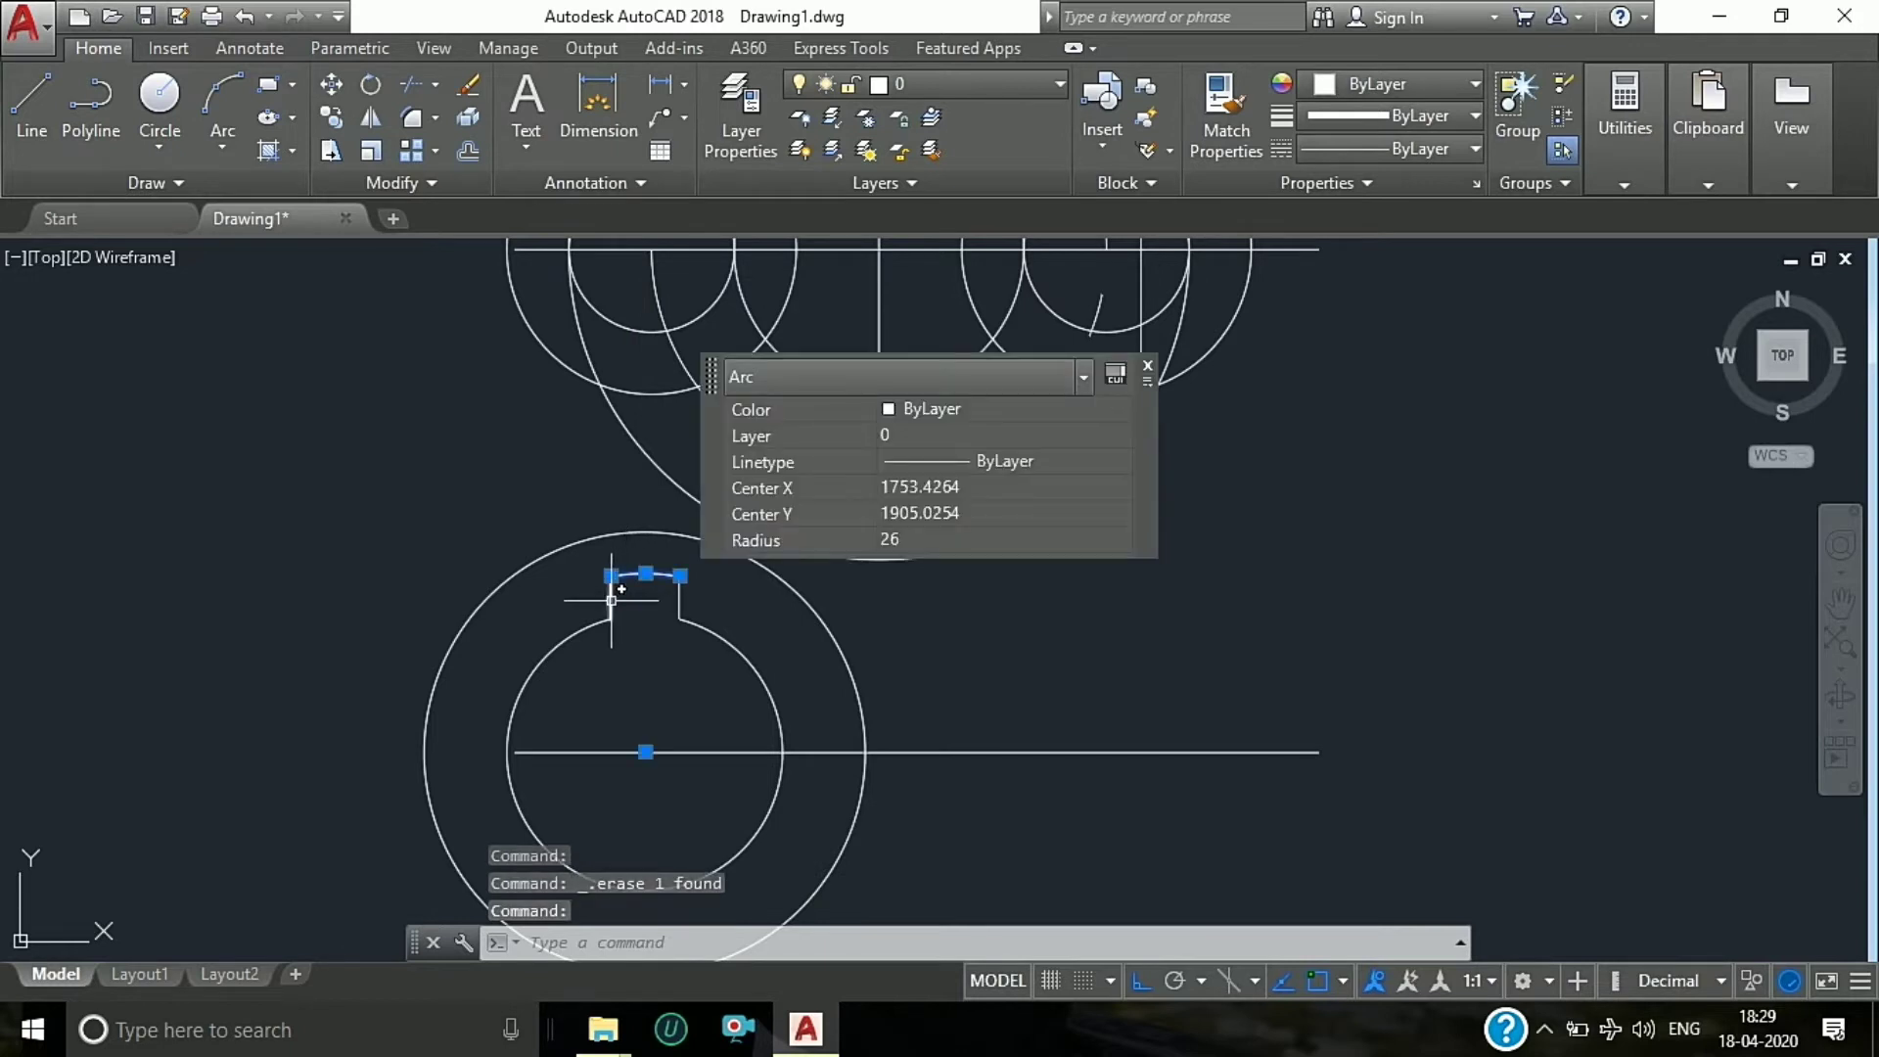
click(611, 602)
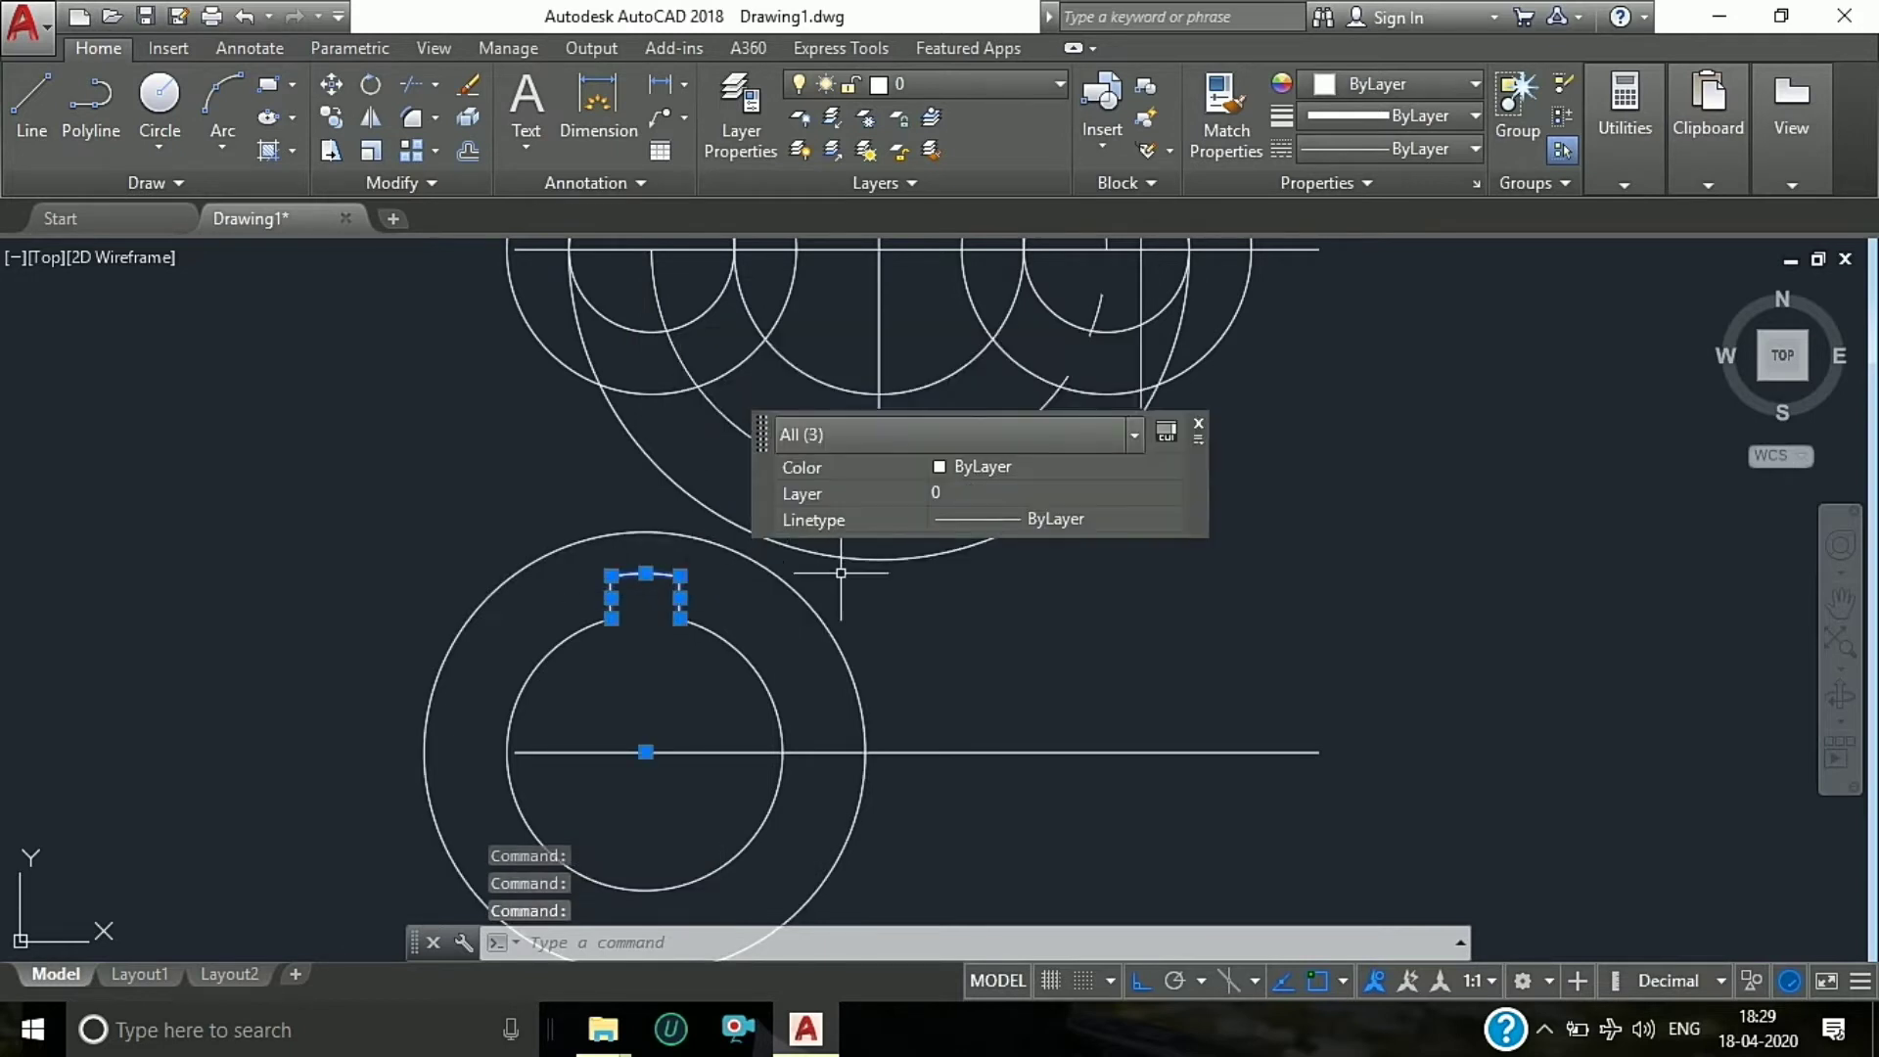
text(AR)
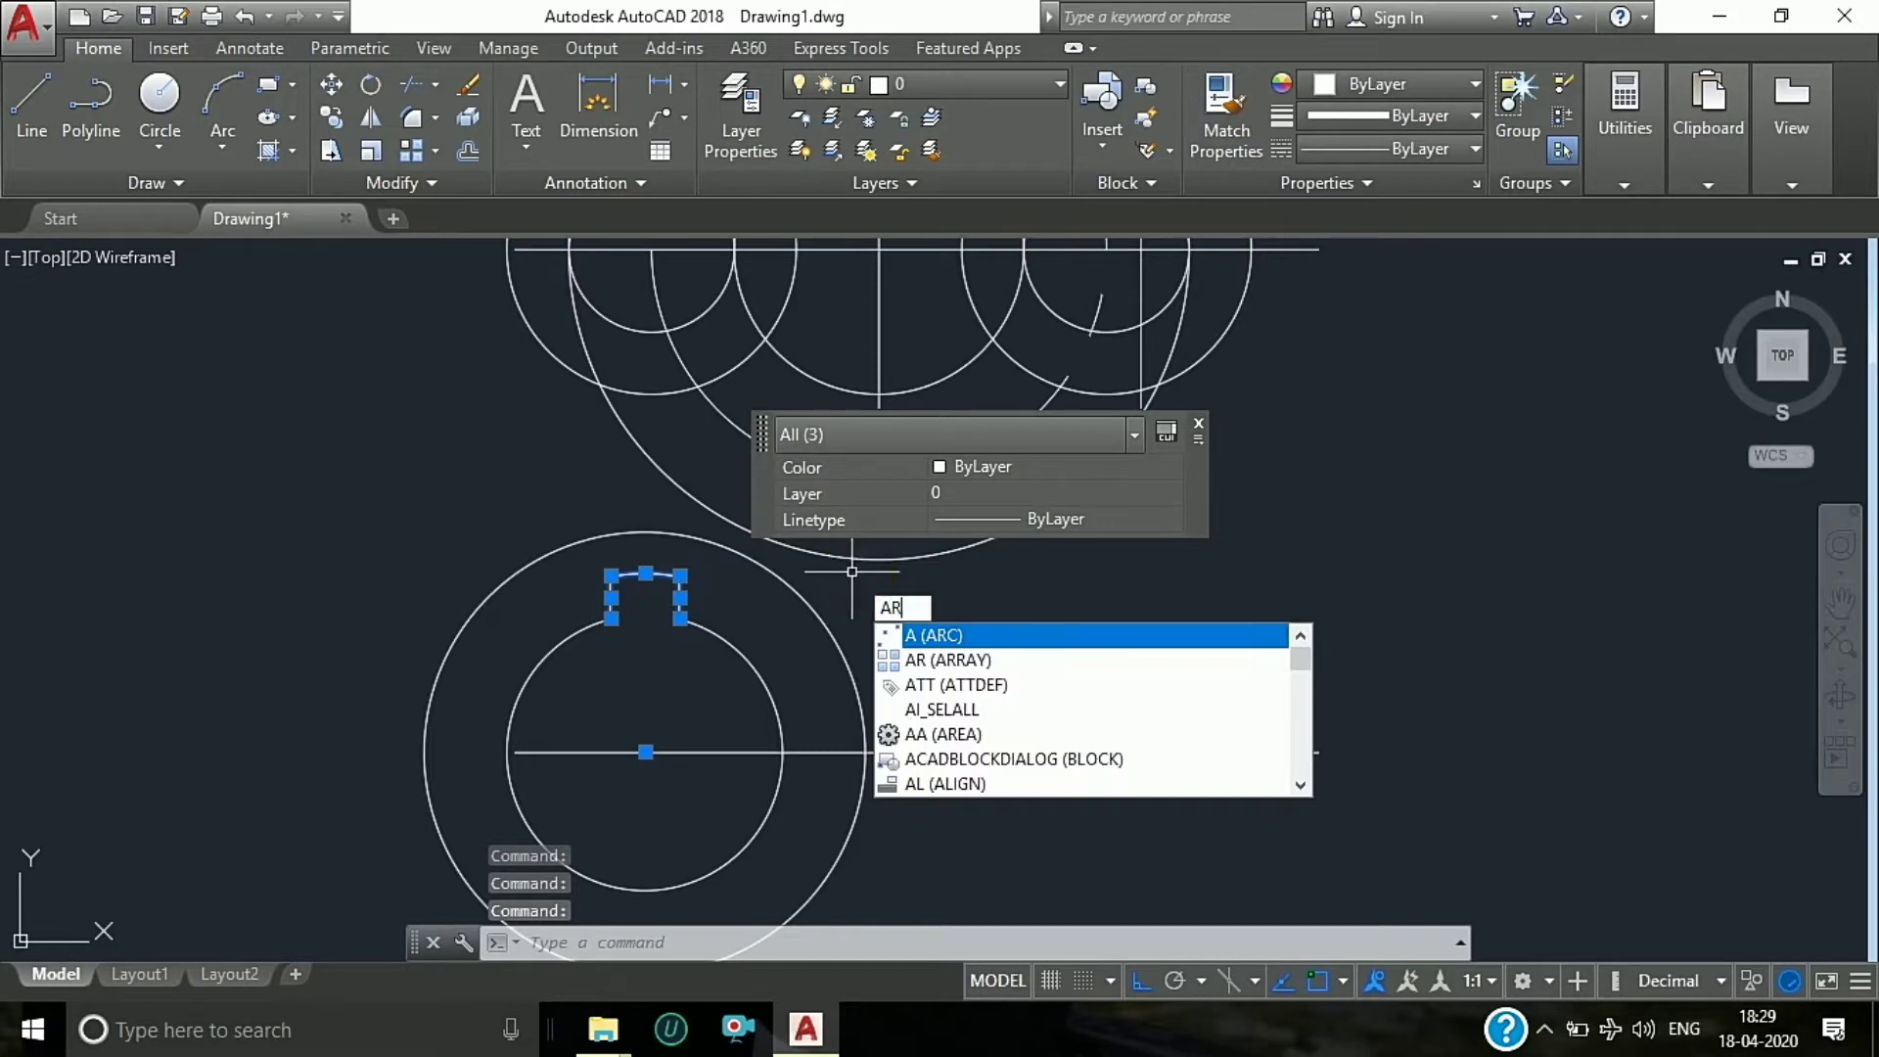
key(Return)
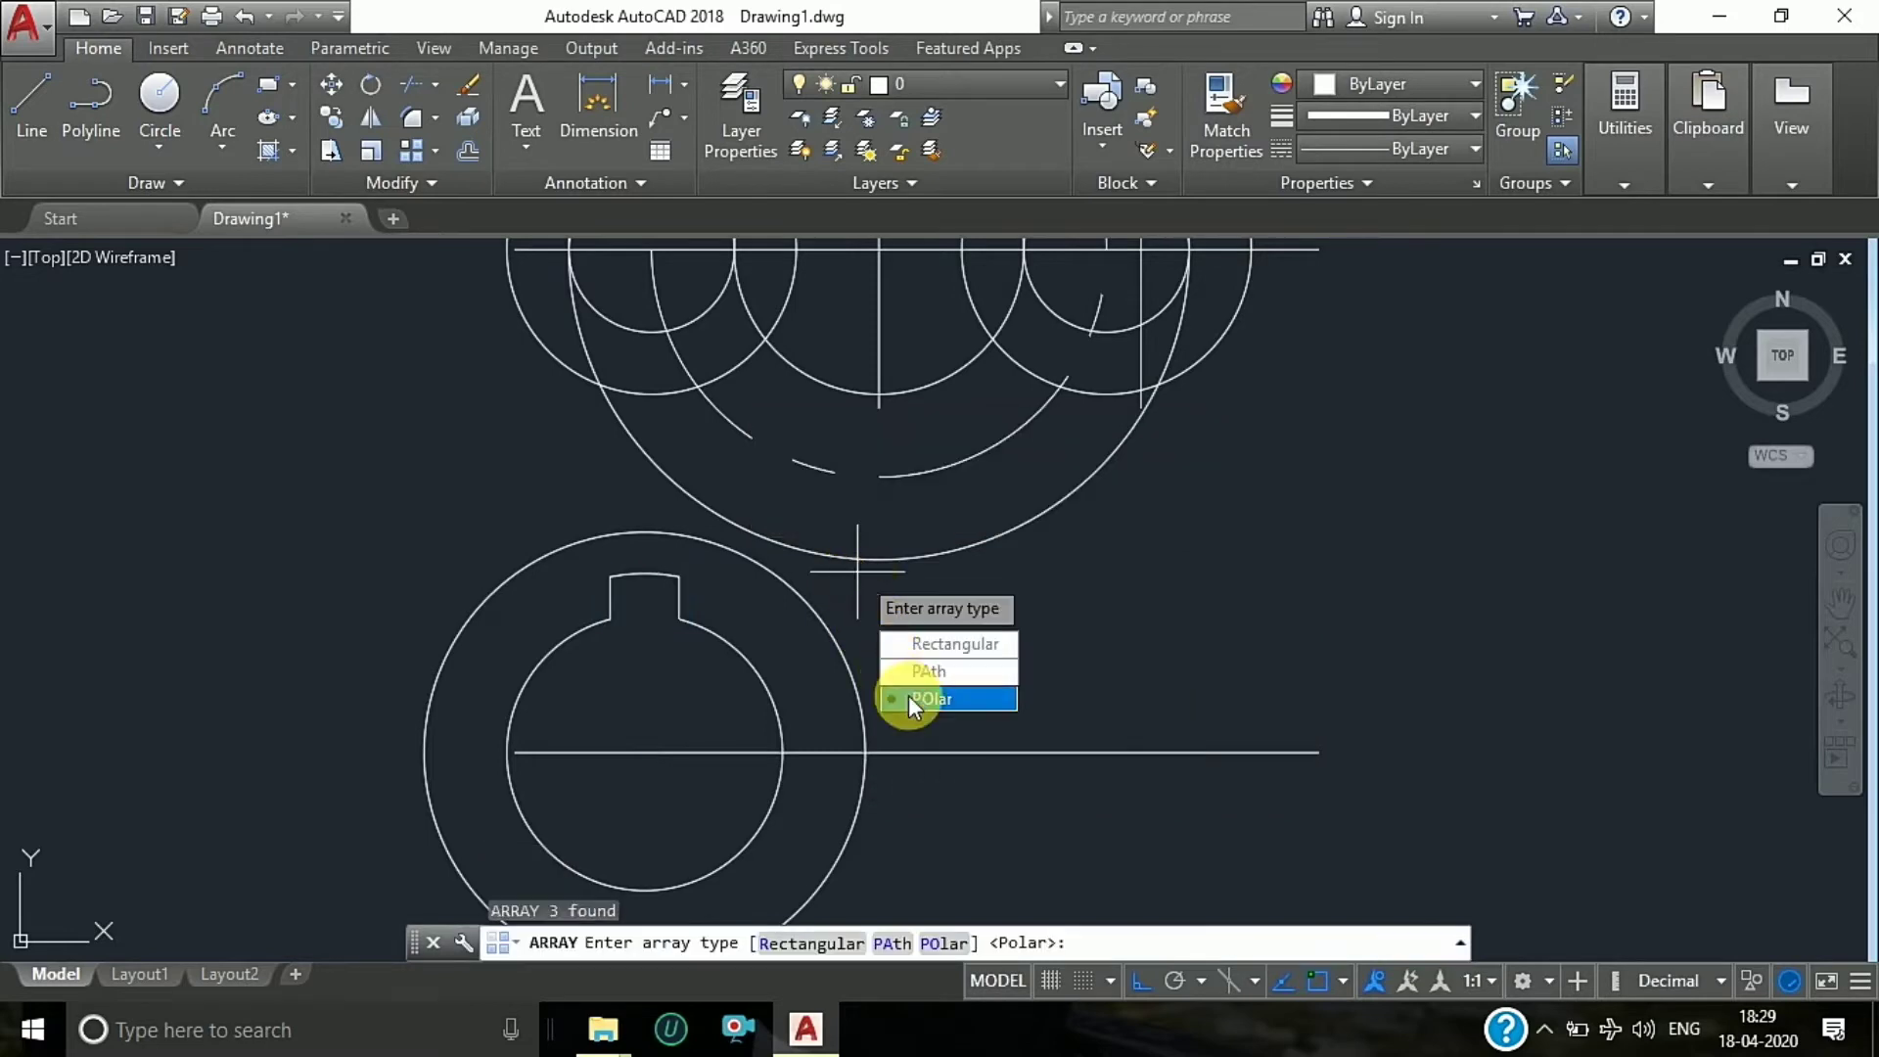
click(909, 695)
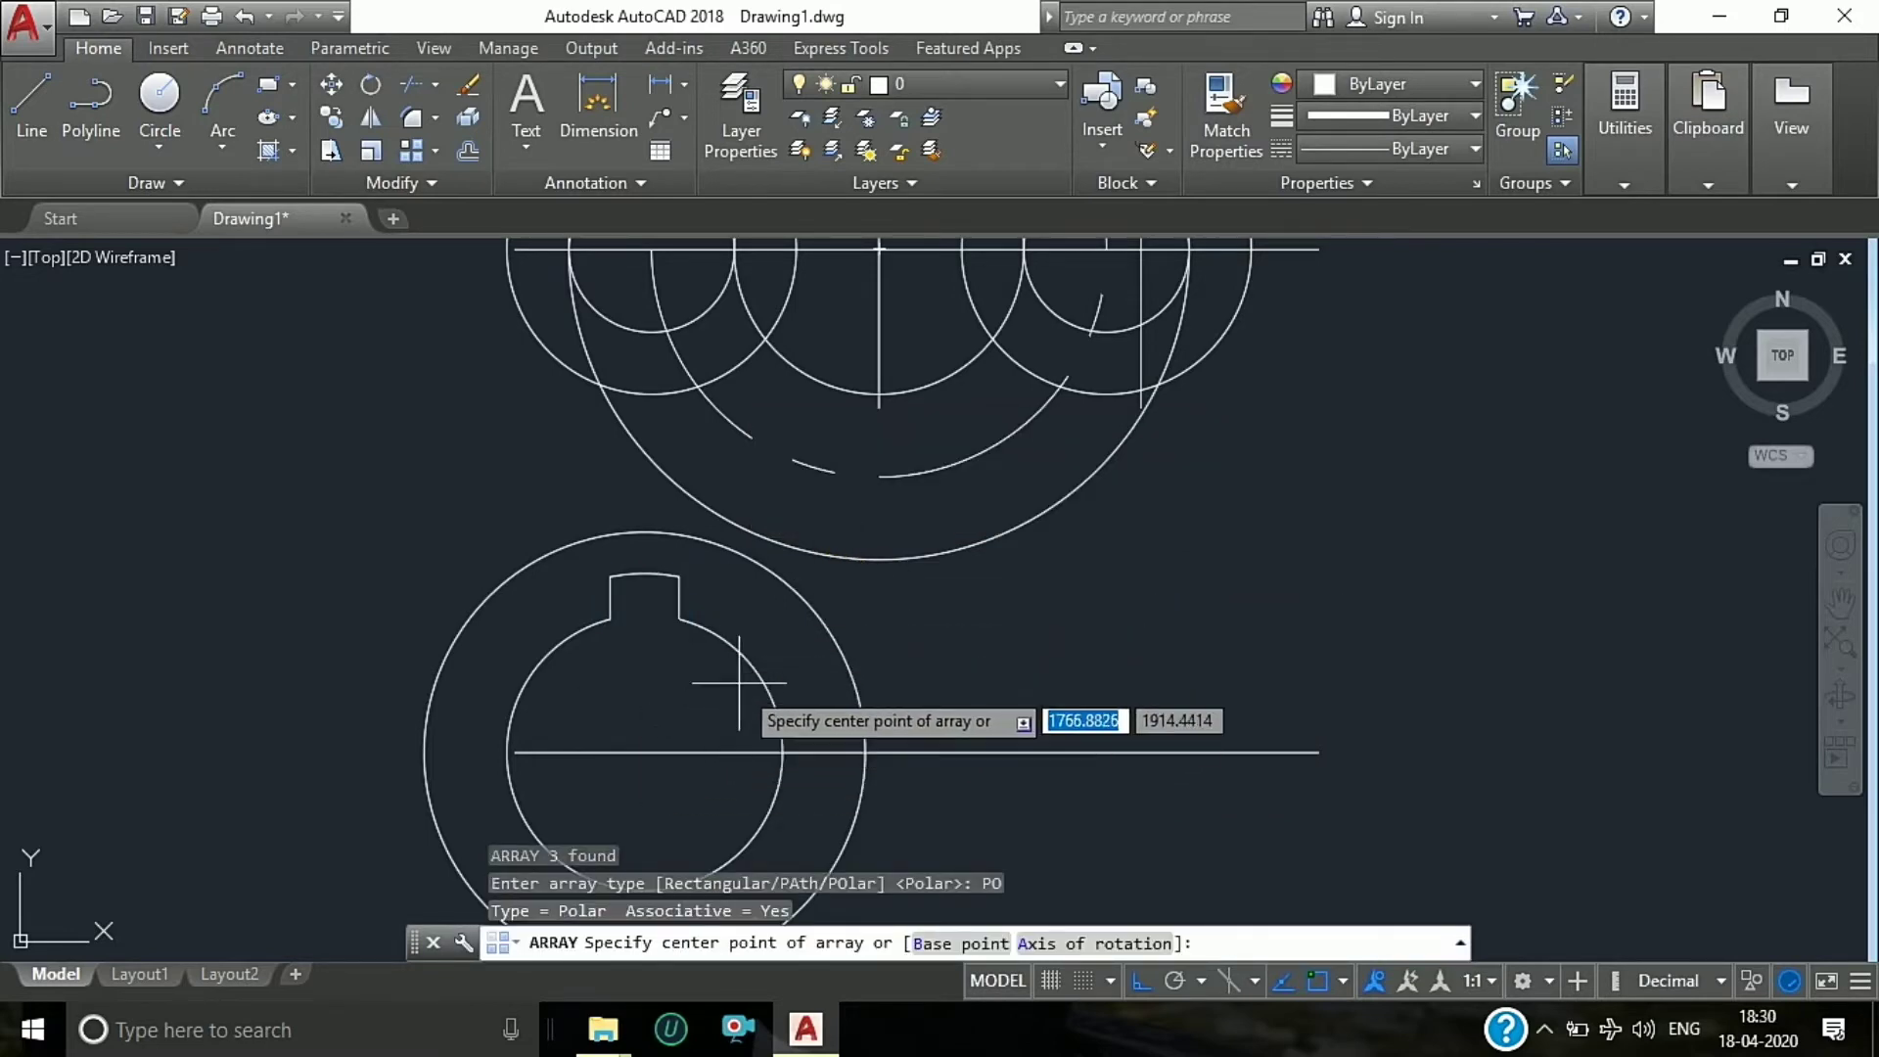
click(645, 751)
text(5)
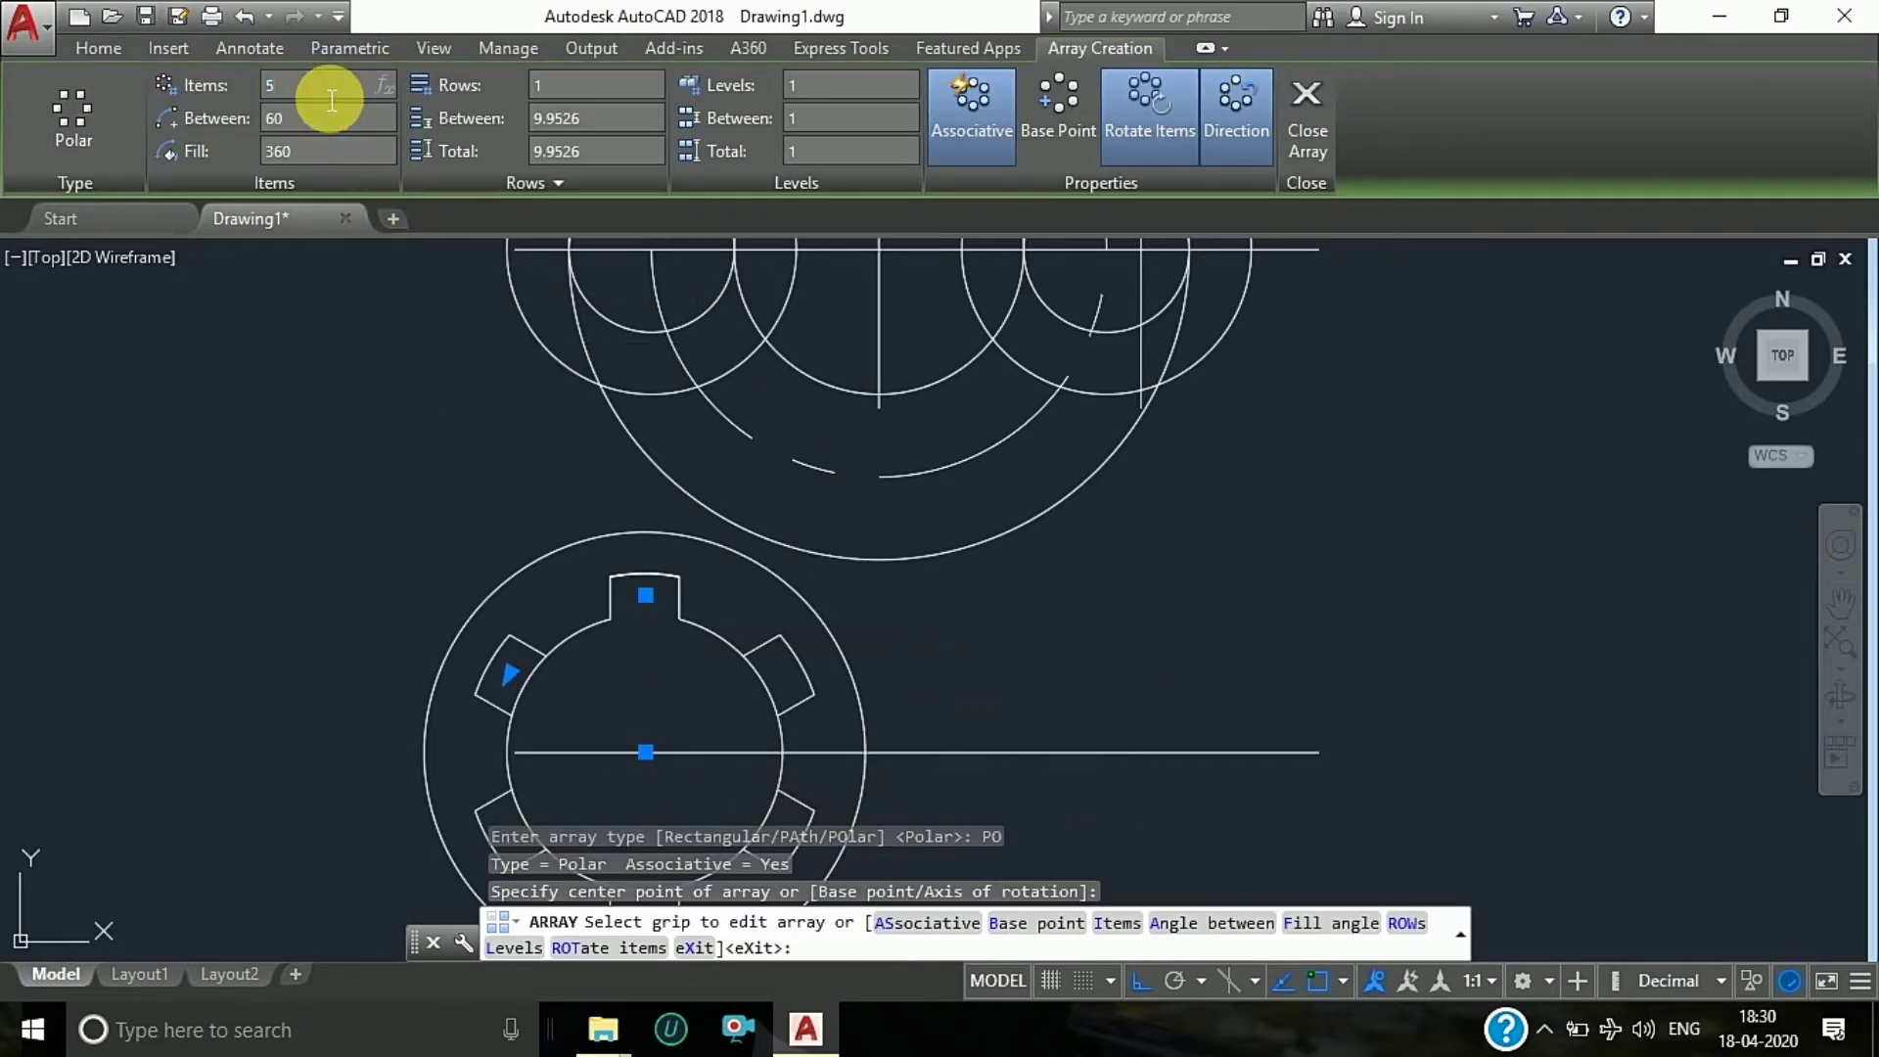
key(Escape)
scroll(566, 516, down, 2)
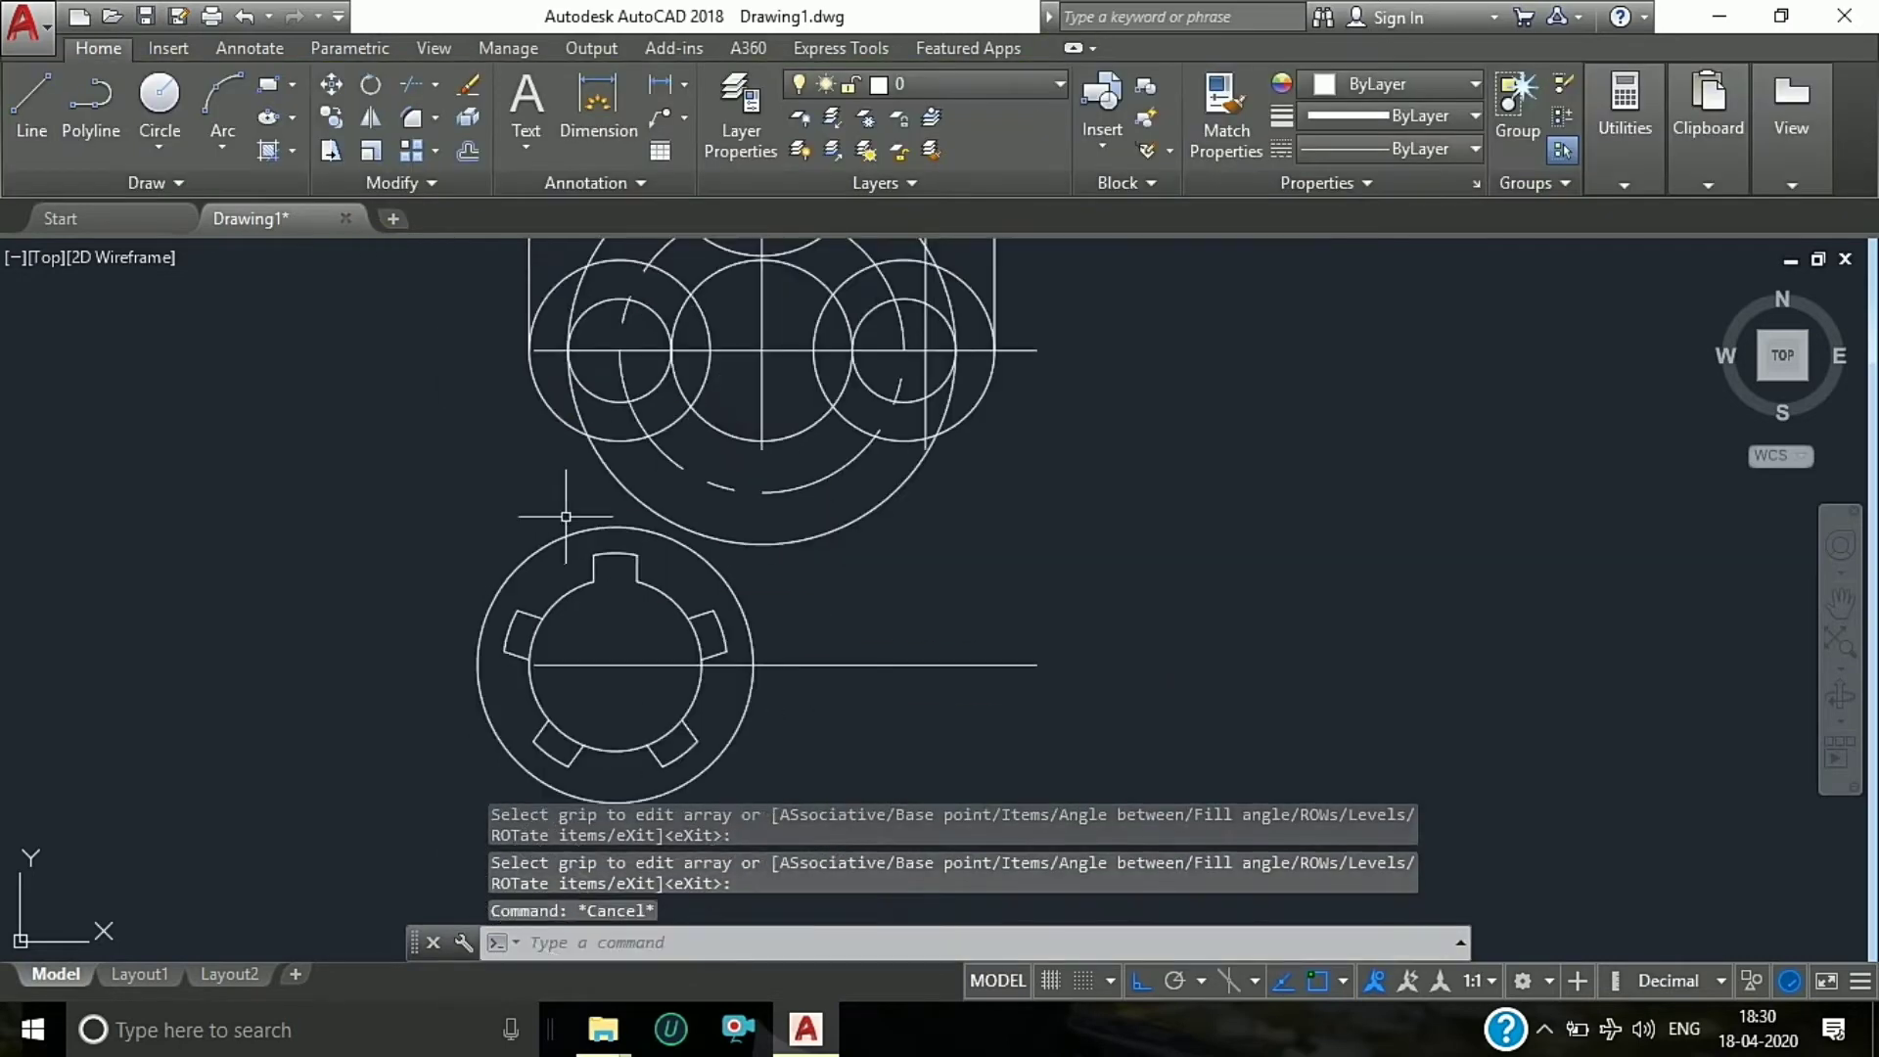
text(TR)
Step: Trim the inner circle arcs inside the left, right and lower-left slots
key(Return)
key(Return)
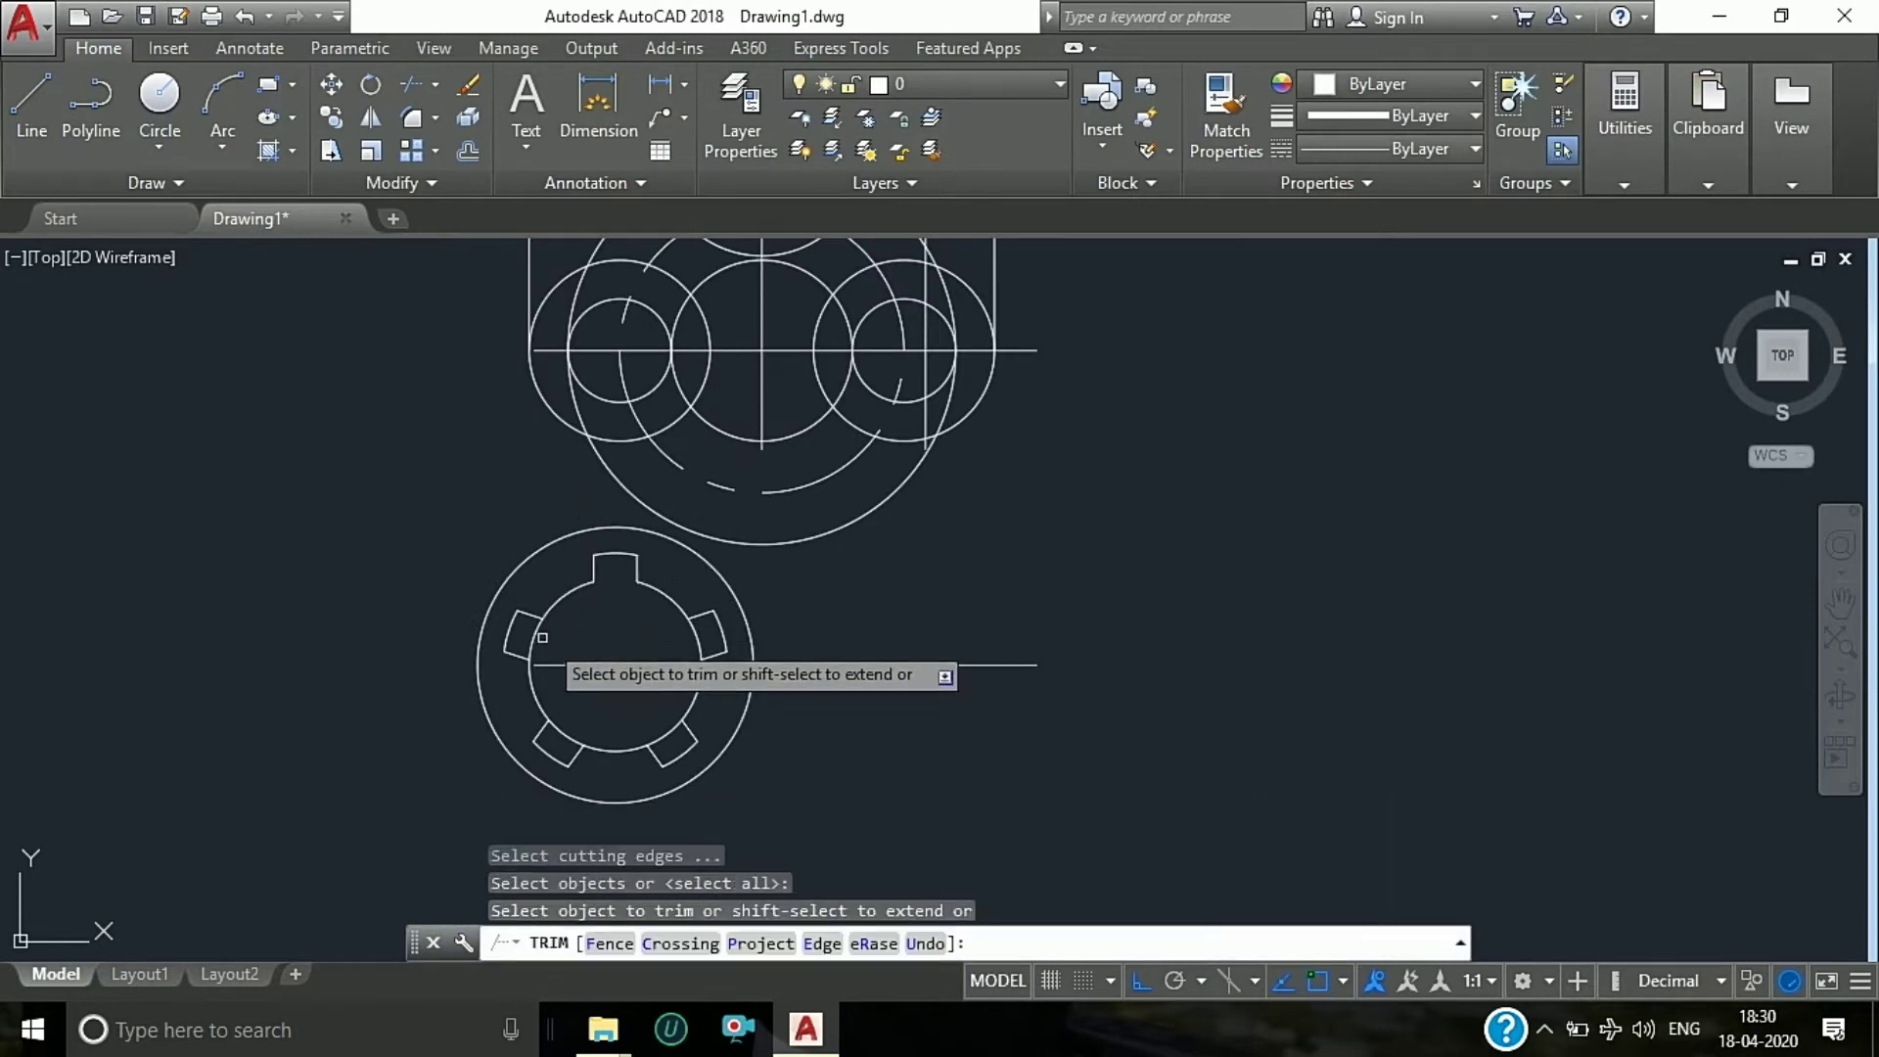
click(537, 628)
click(698, 636)
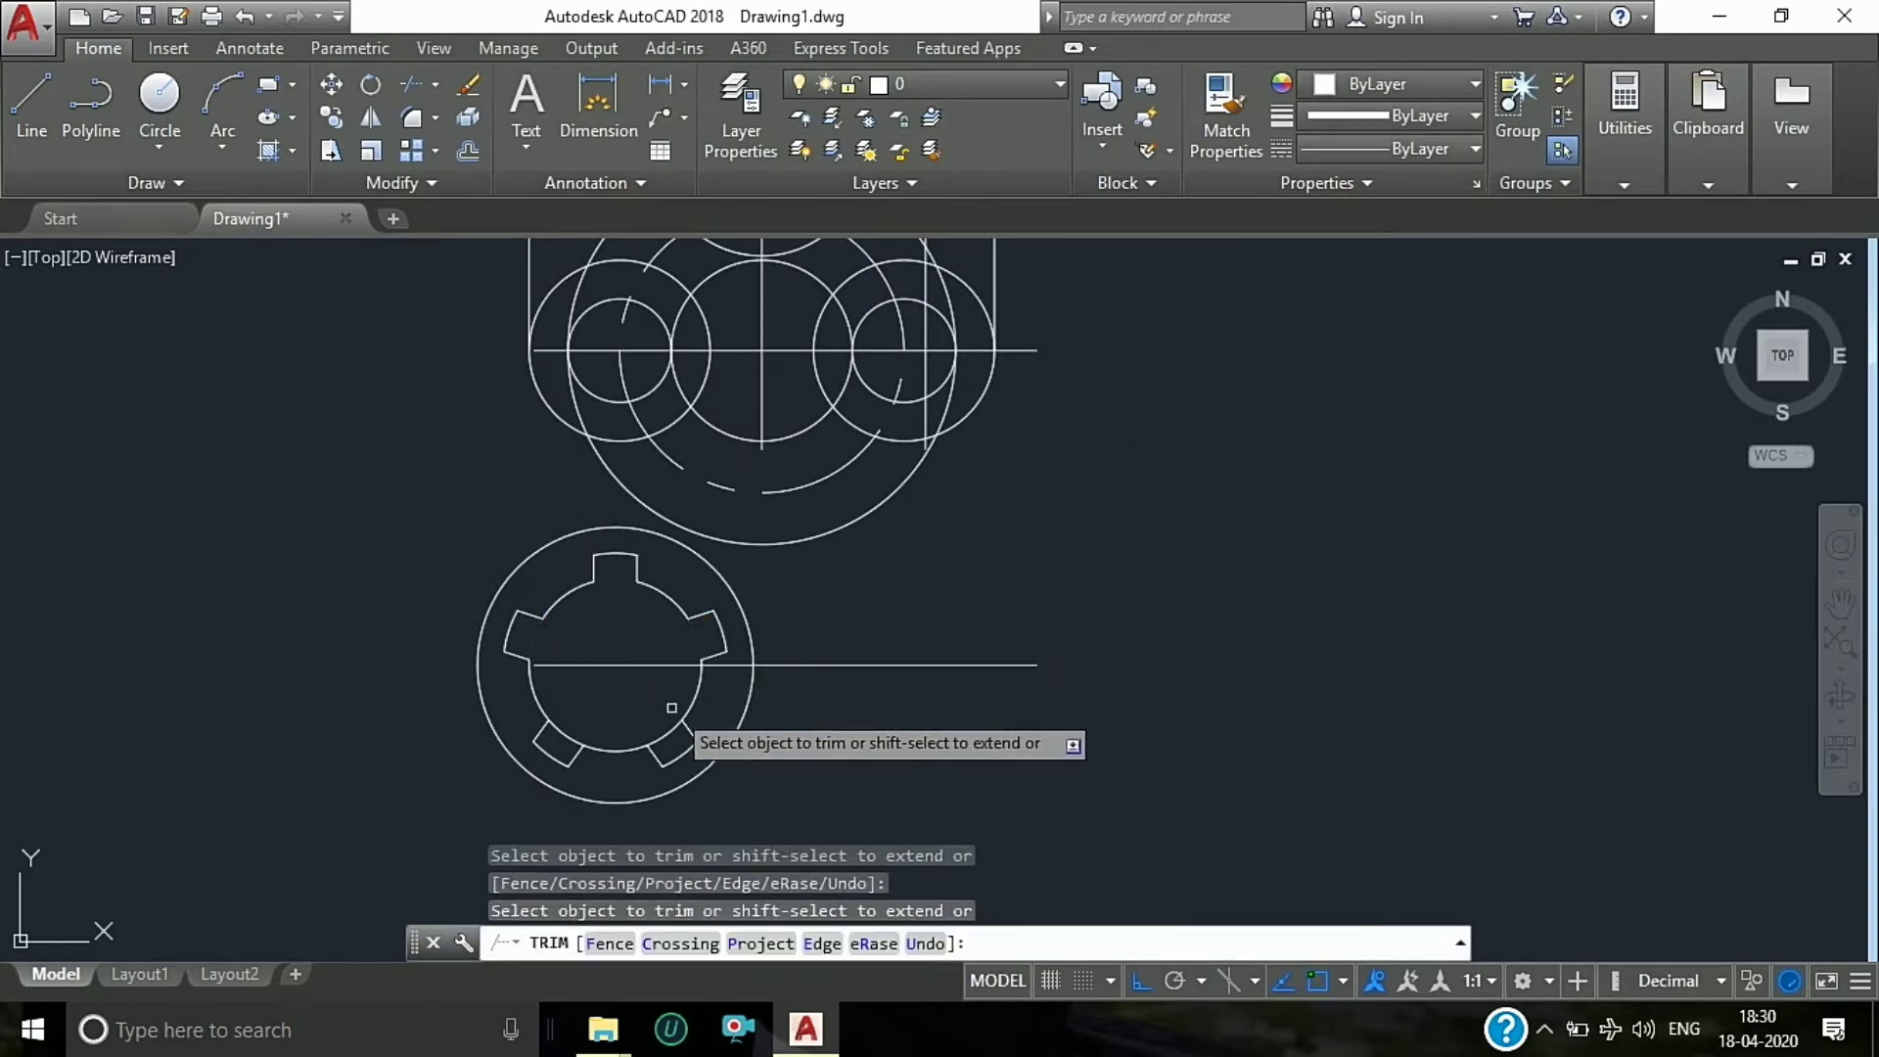
click(564, 736)
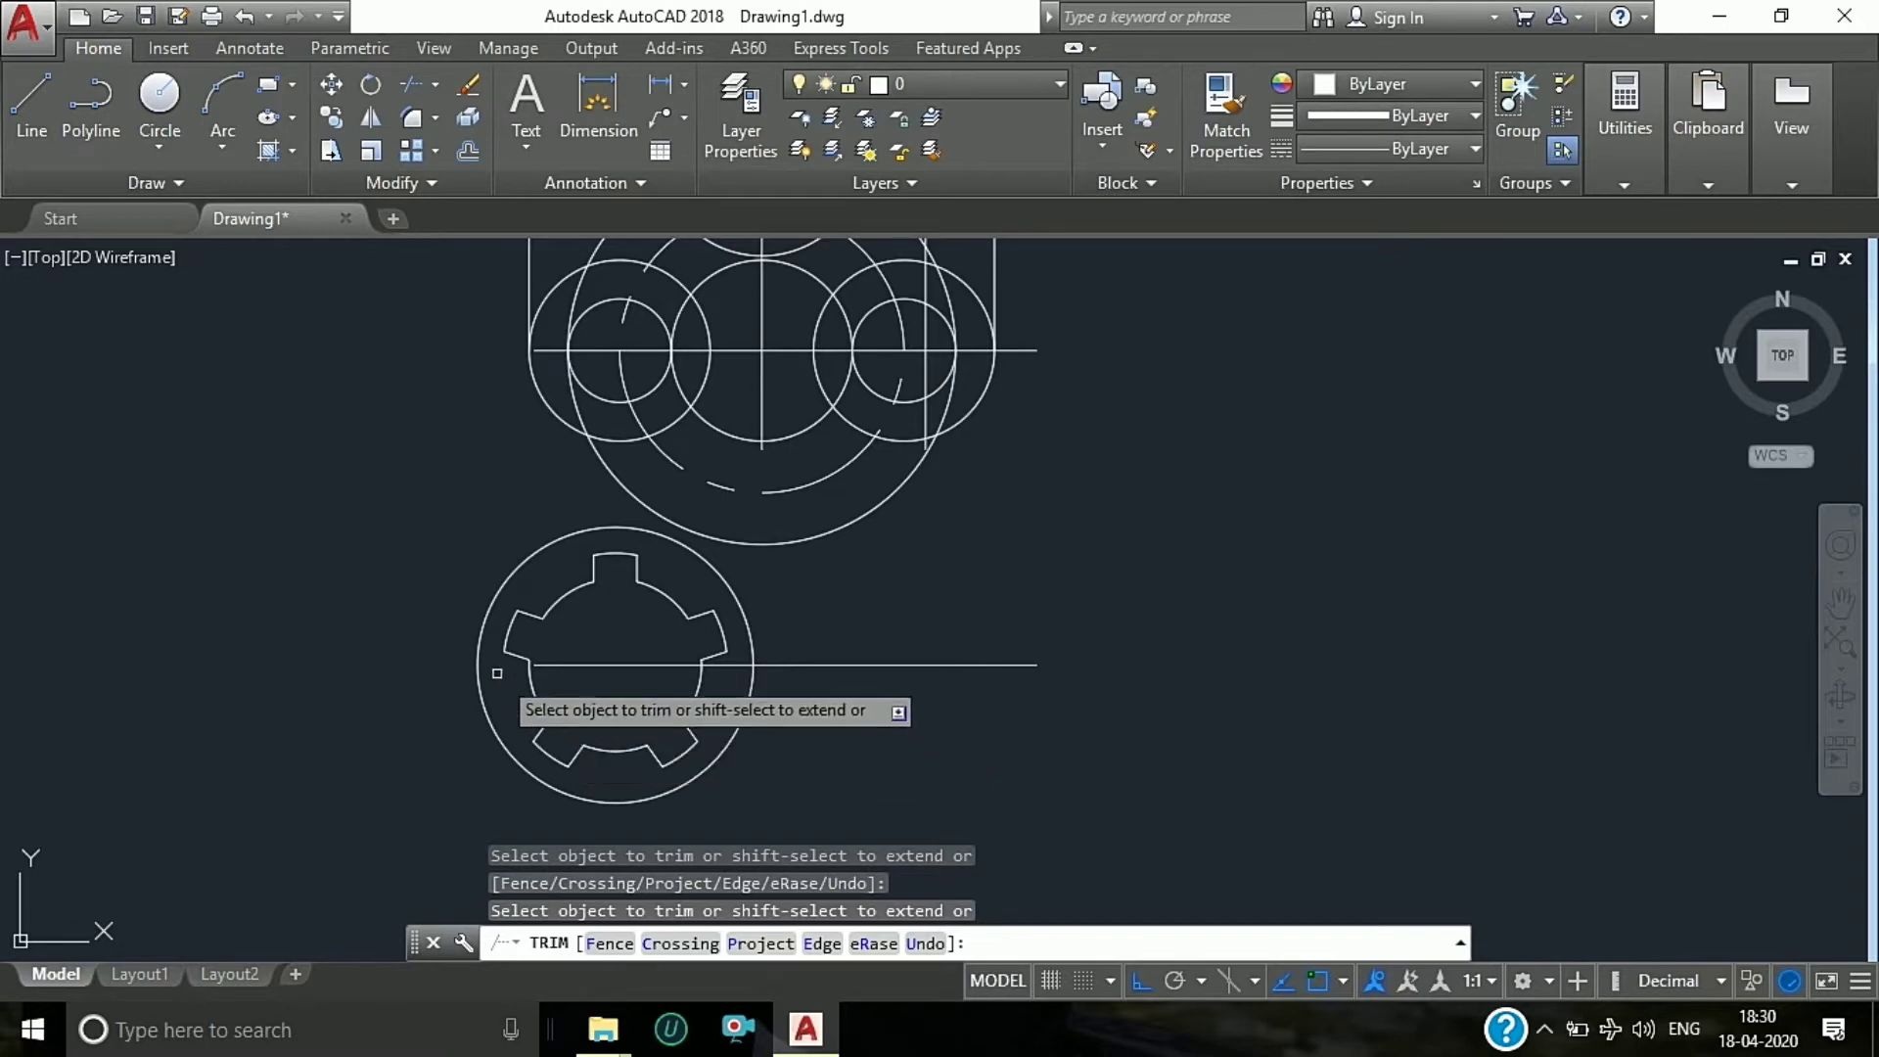
scroll(499, 673, down, 2)
Step: Draw a line from the outer circle's left quadrant, then delete that stray slanted line
key(Escape)
click(31, 98)
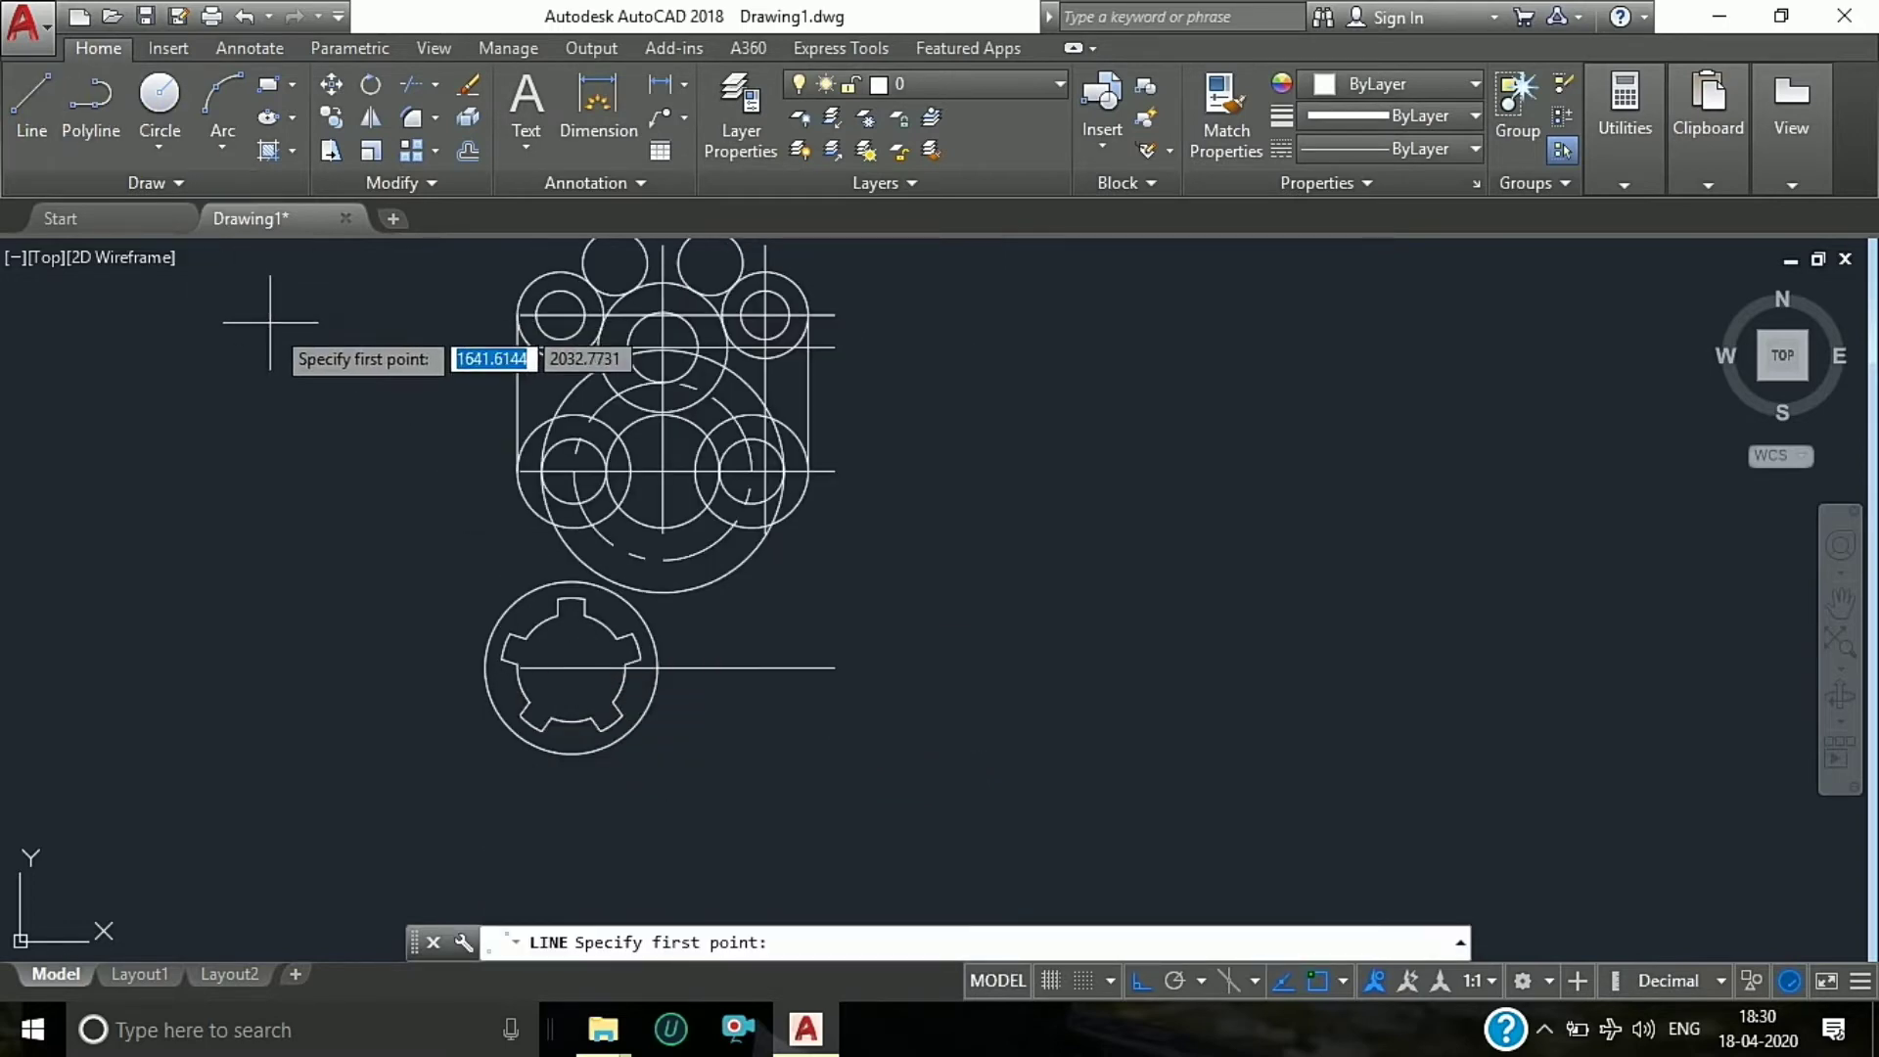
shift+right_click(292, 353)
click(378, 732)
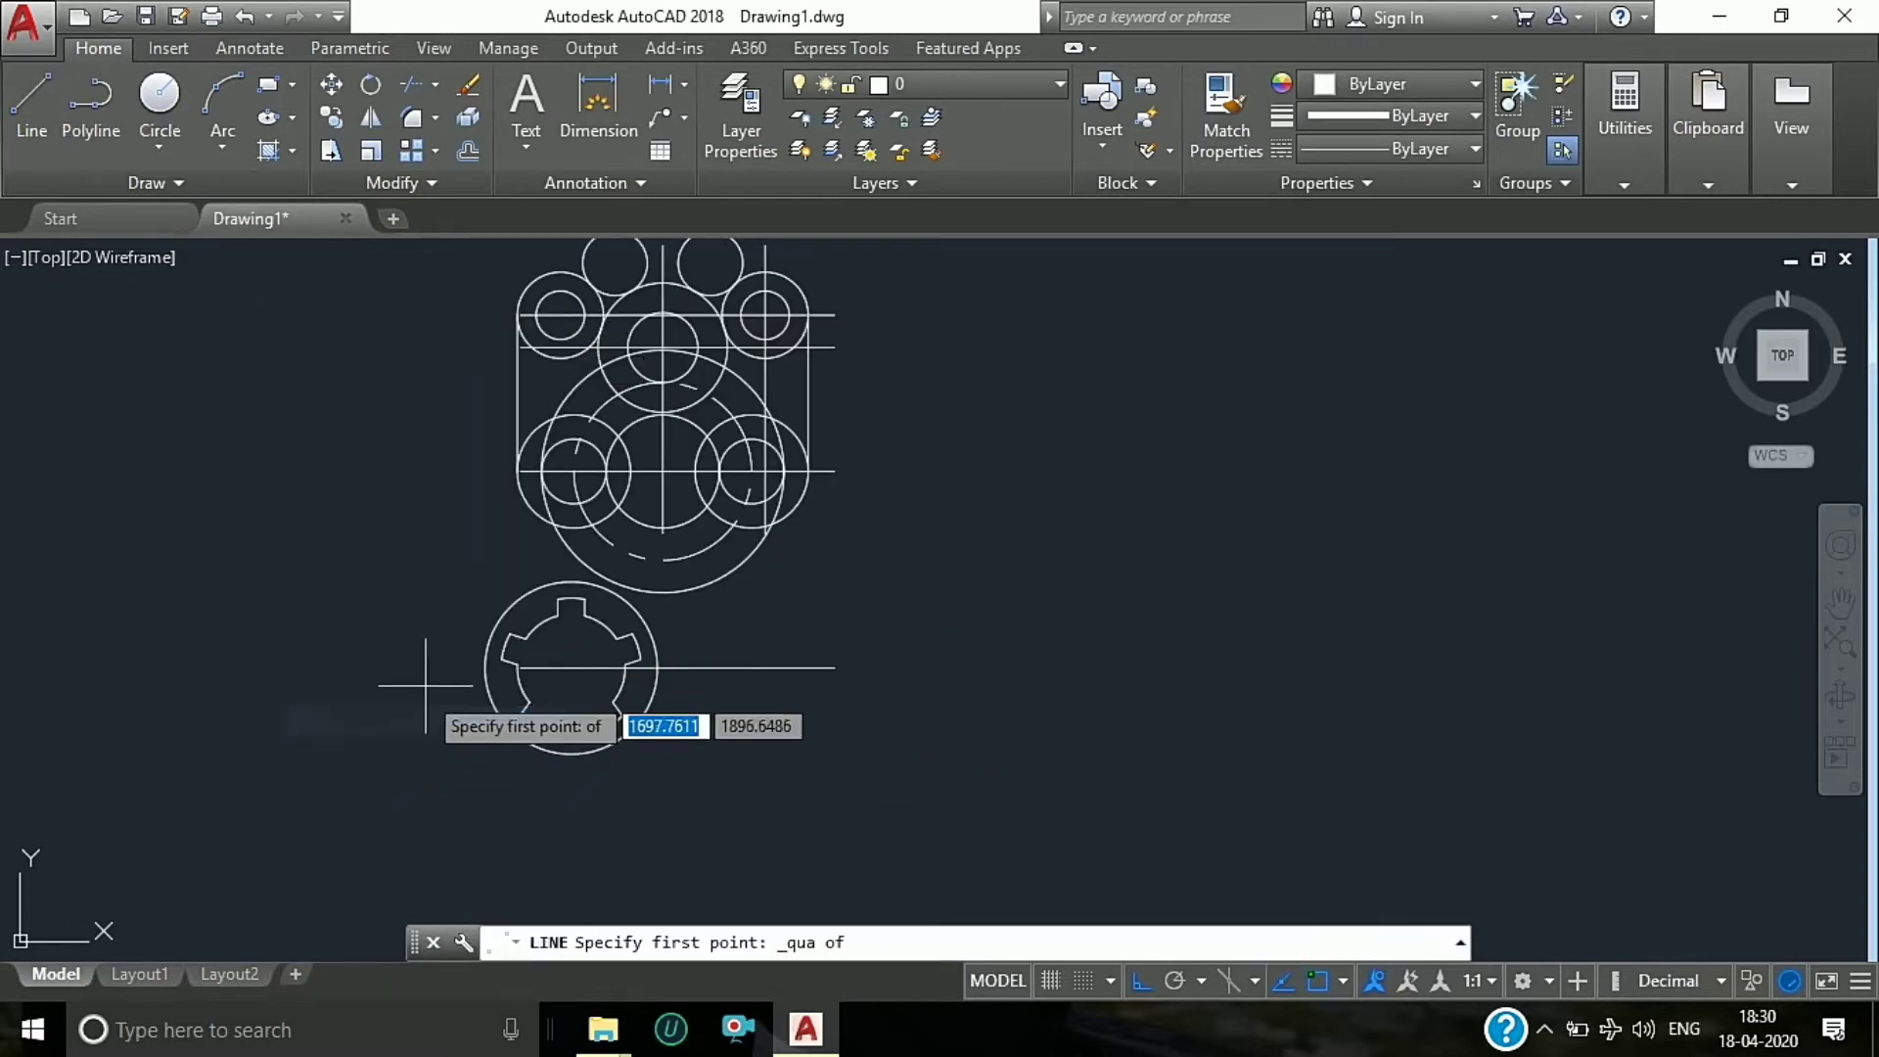
click(480, 669)
scroll(529, 480, up, 3)
click(519, 477)
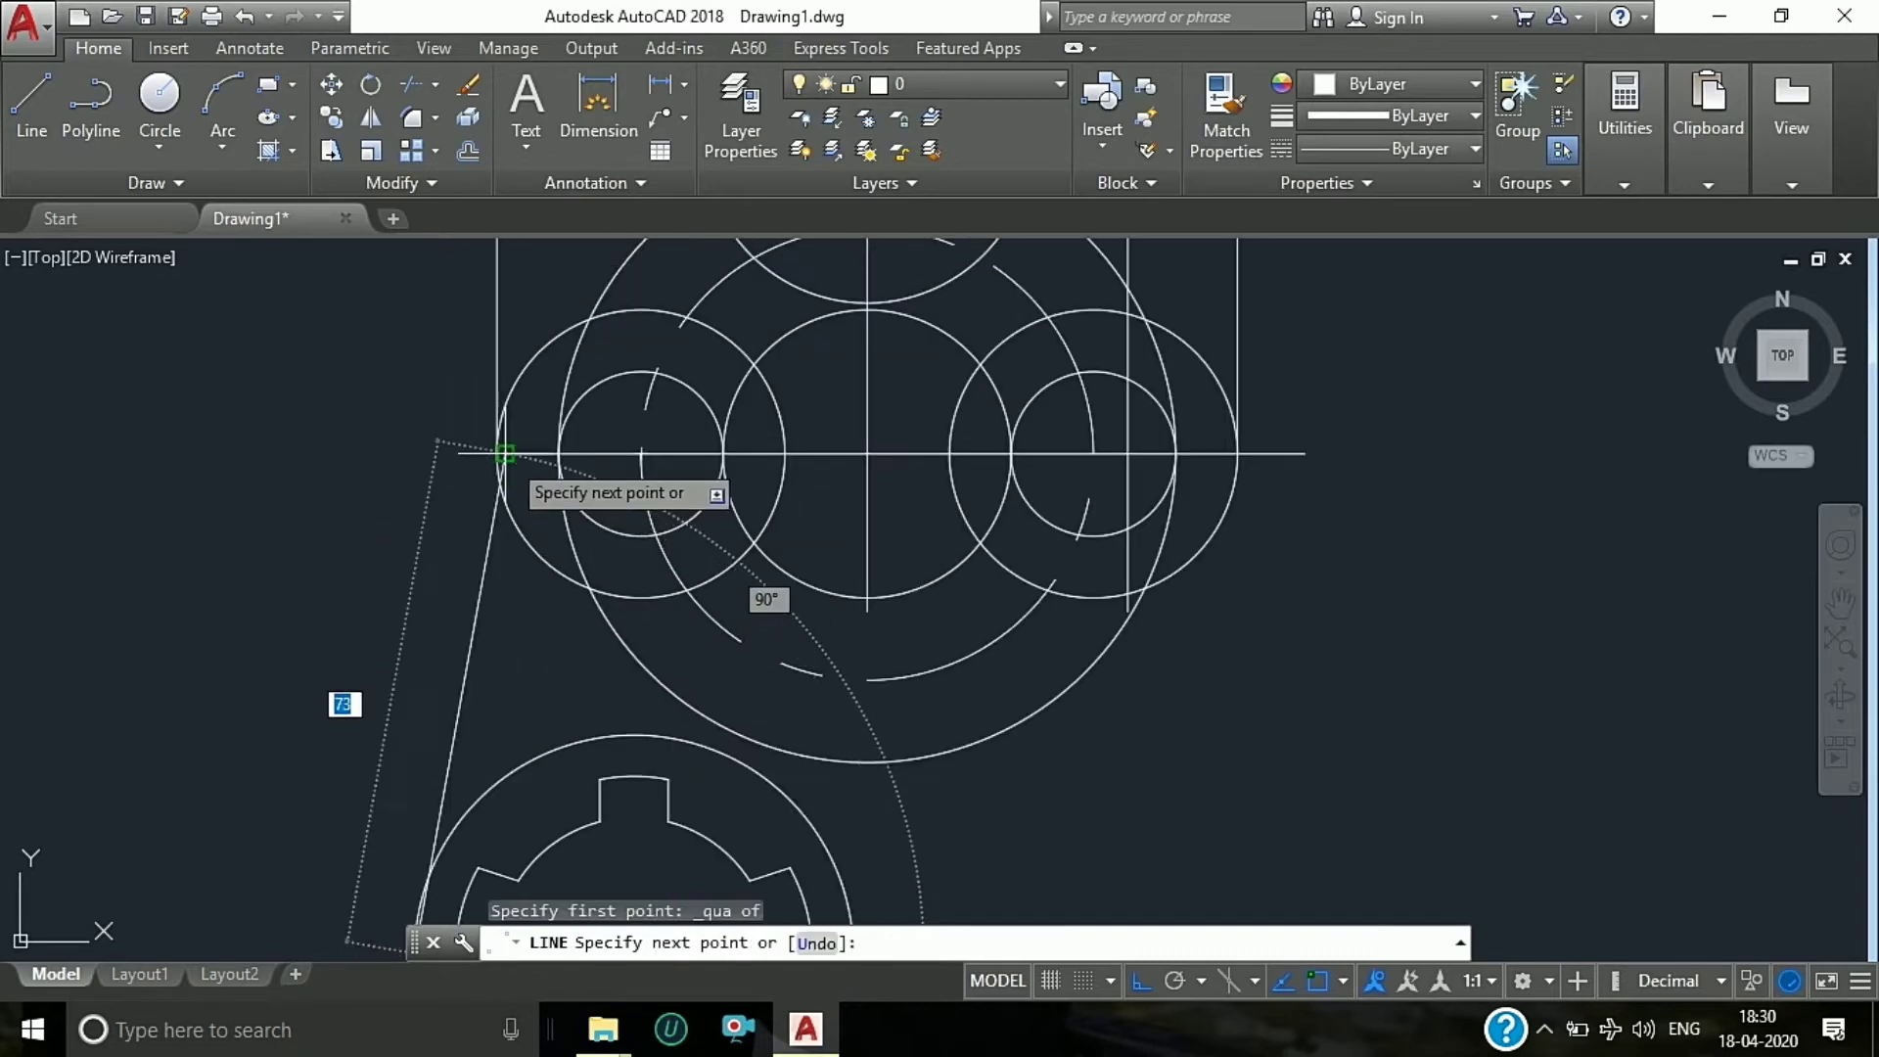
scroll(520, 472, down, 3)
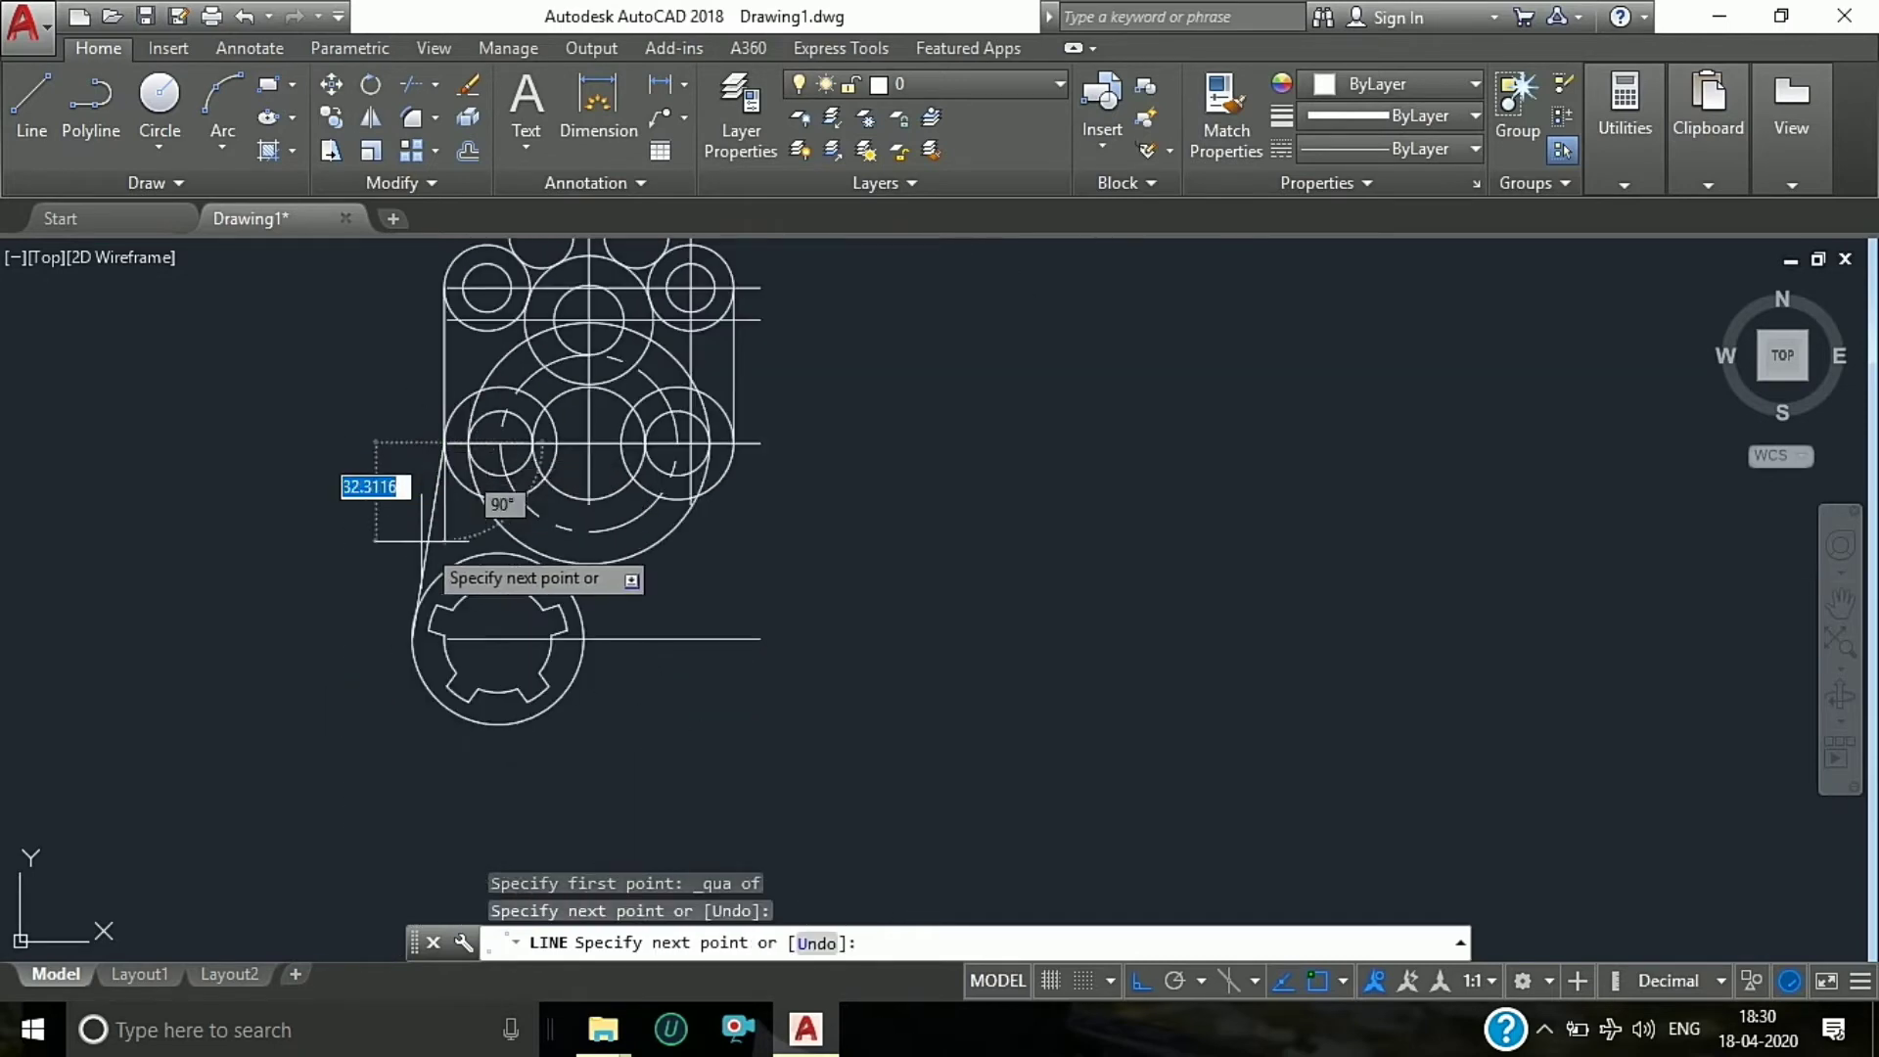
key(Escape)
scroll(483, 637, up, 5)
key(Escape)
scroll(440, 608, down, 2)
key(Escape)
scroll(477, 451, down, 1)
click(477, 451)
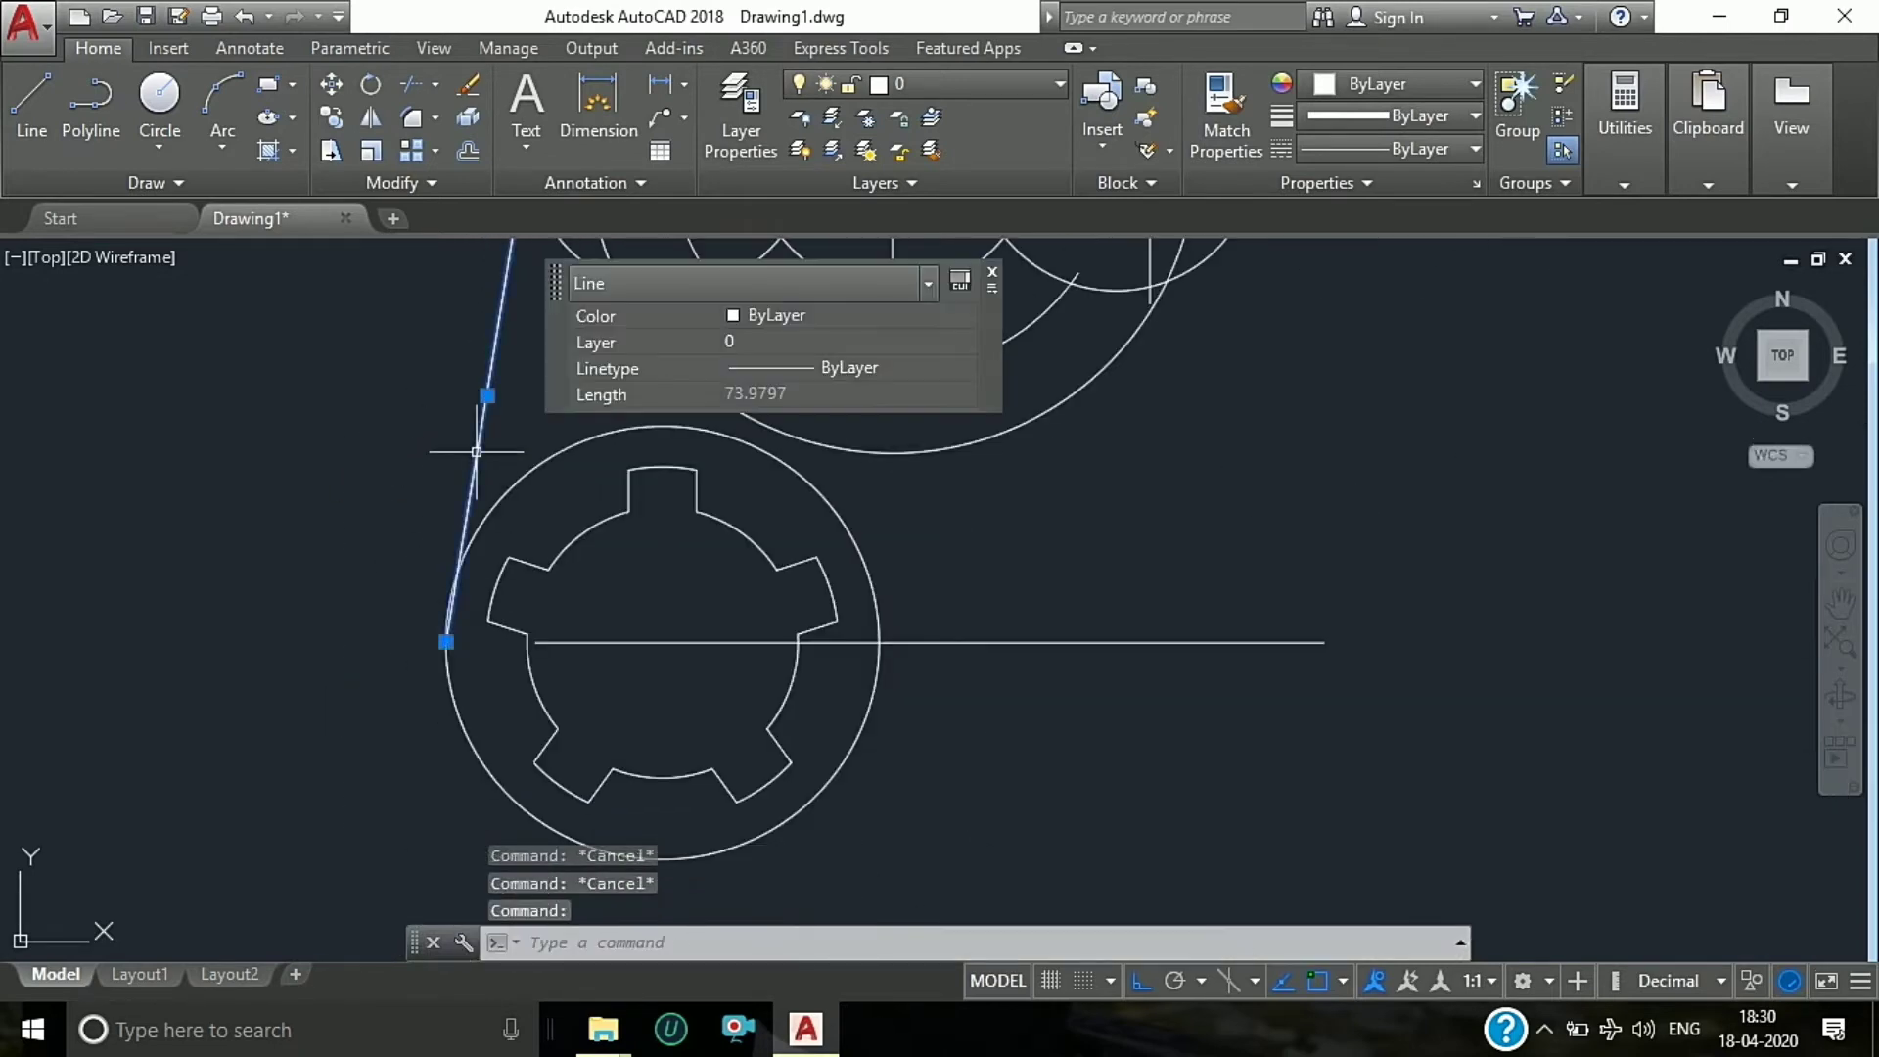
key(Delete)
scroll(473, 497, down, 4)
Step: Draw a line tangent to the gear's outer circle and the large upper circle
click(37, 113)
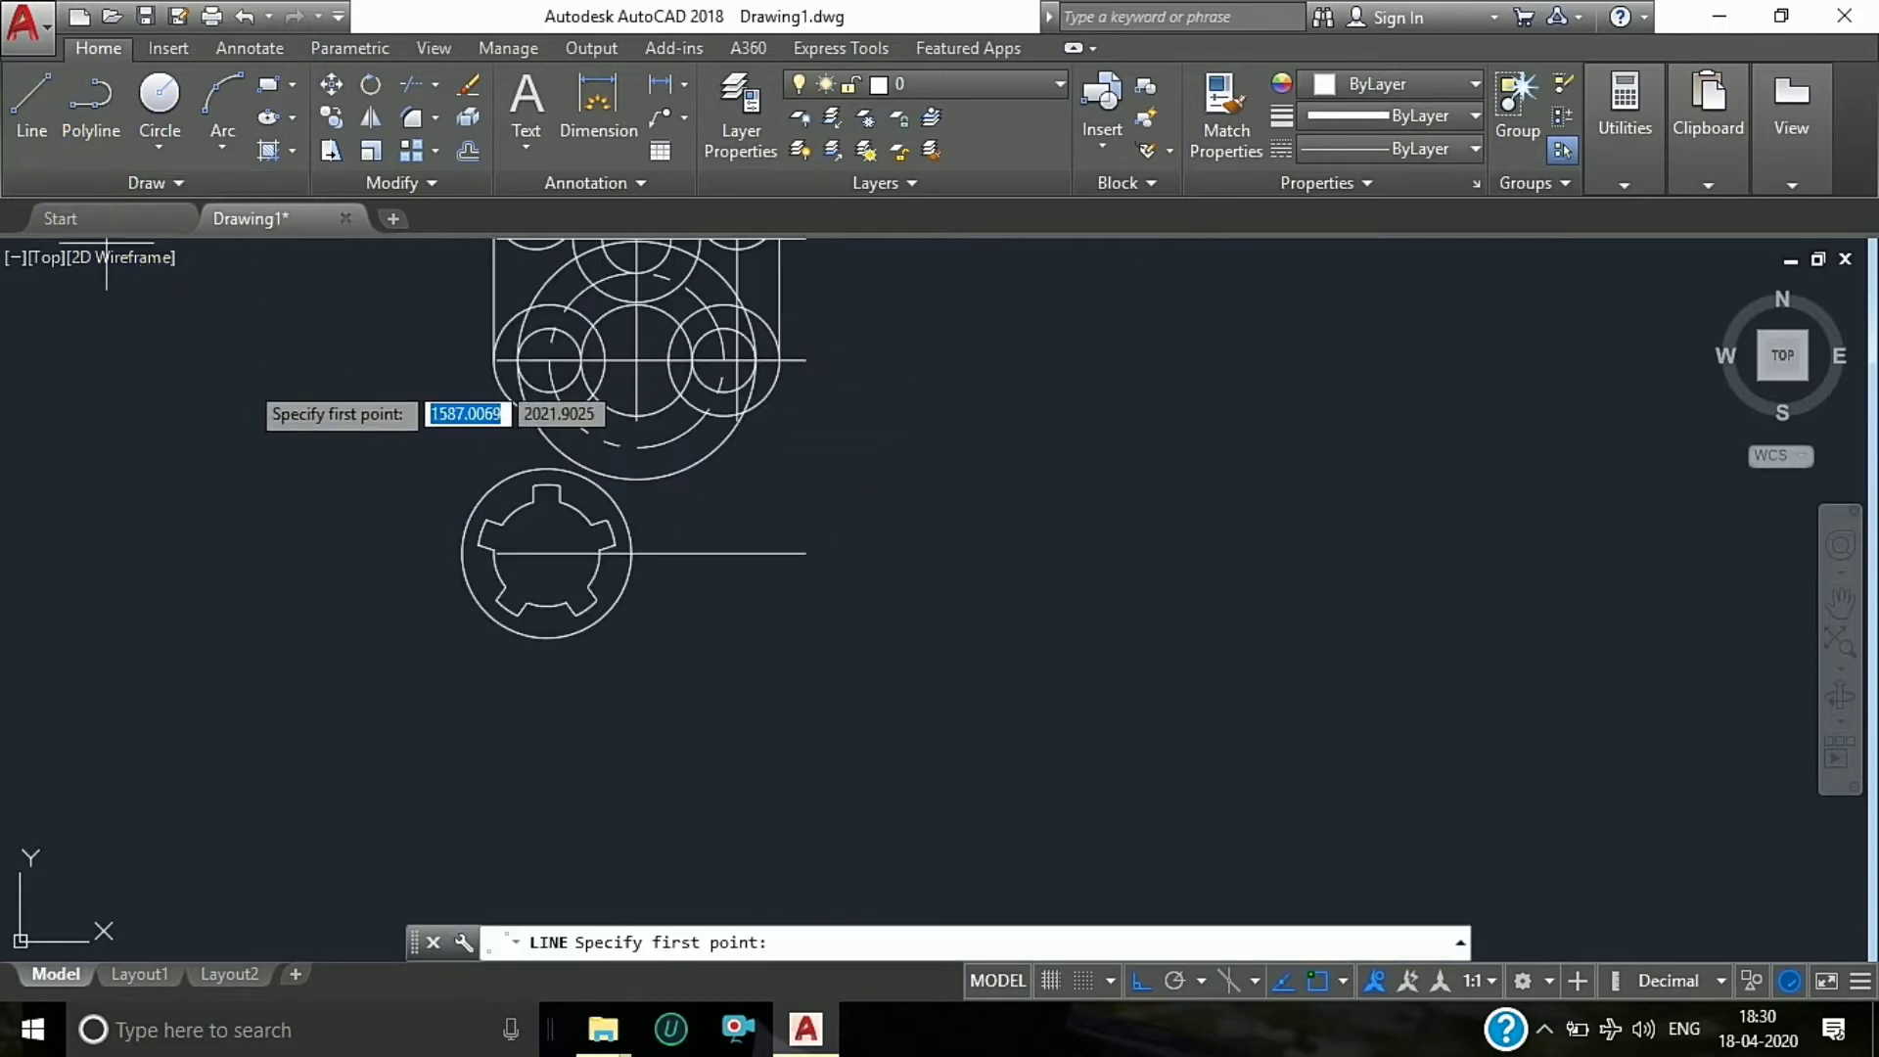
shift+right_click(275, 402)
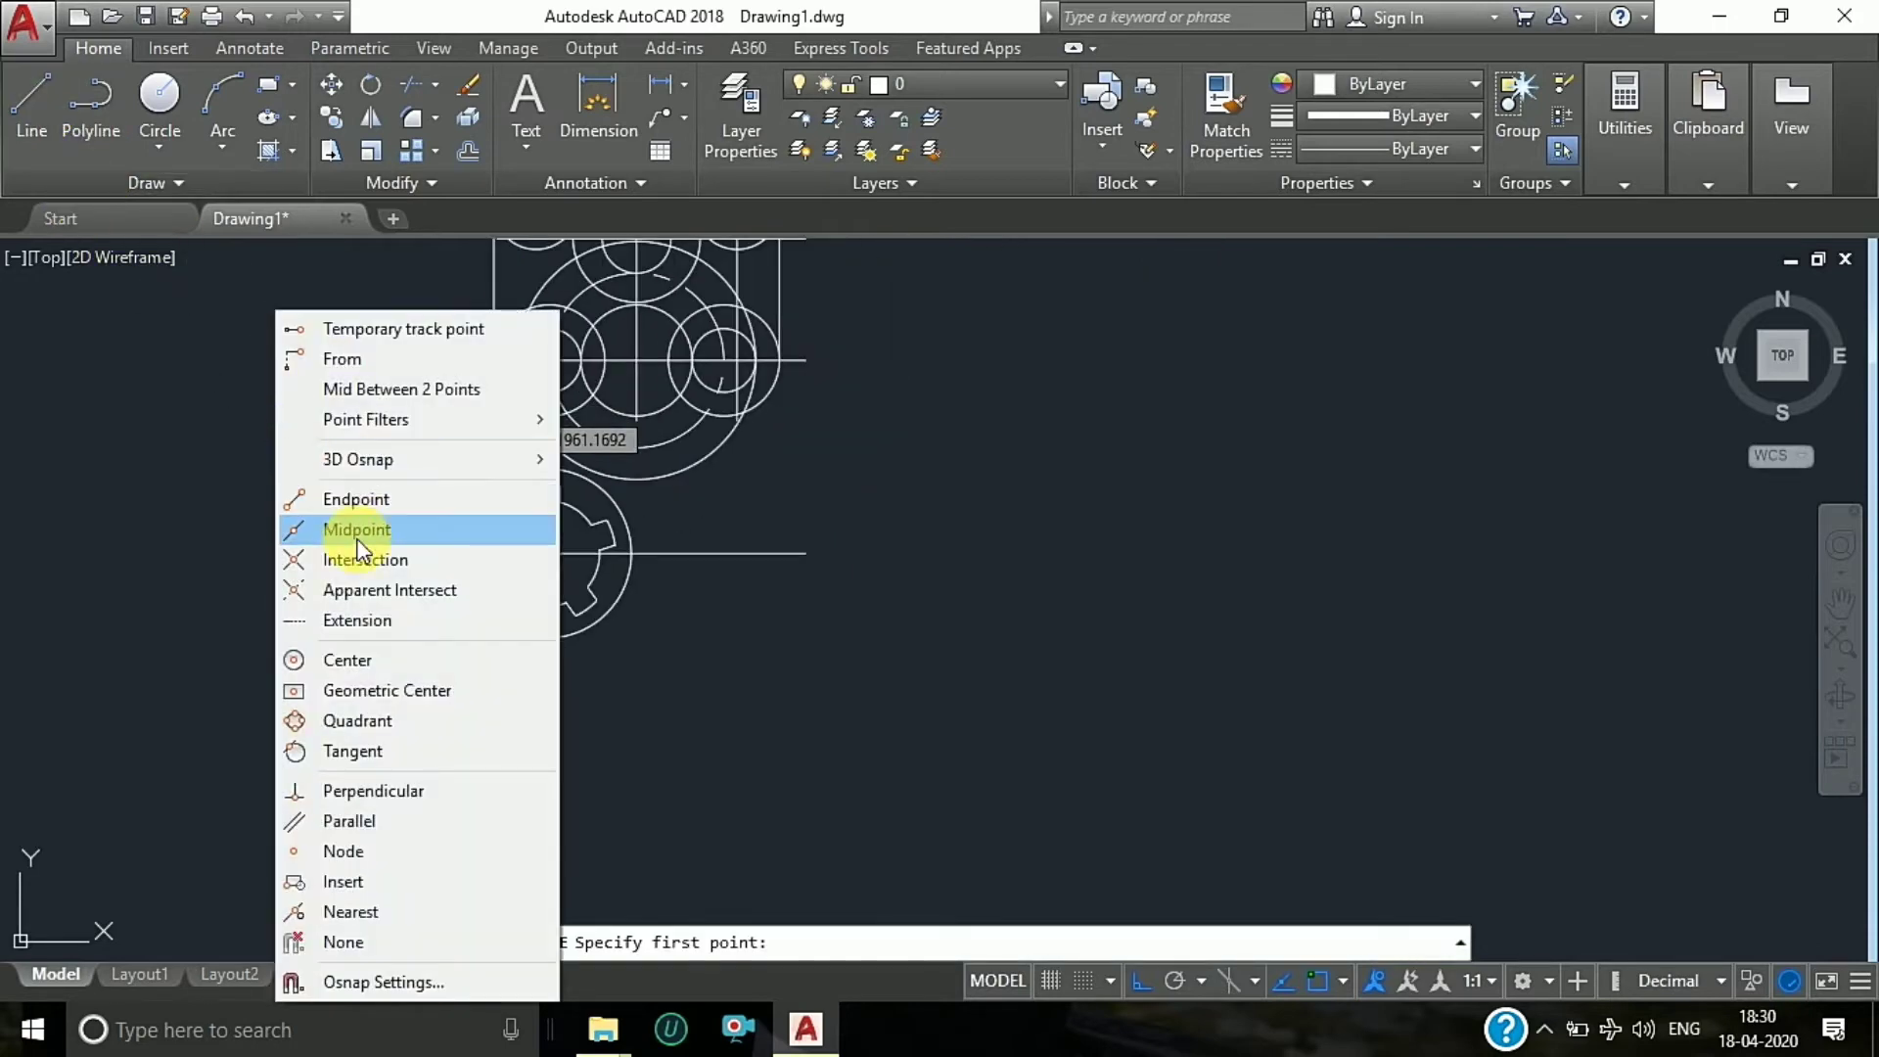
click(355, 750)
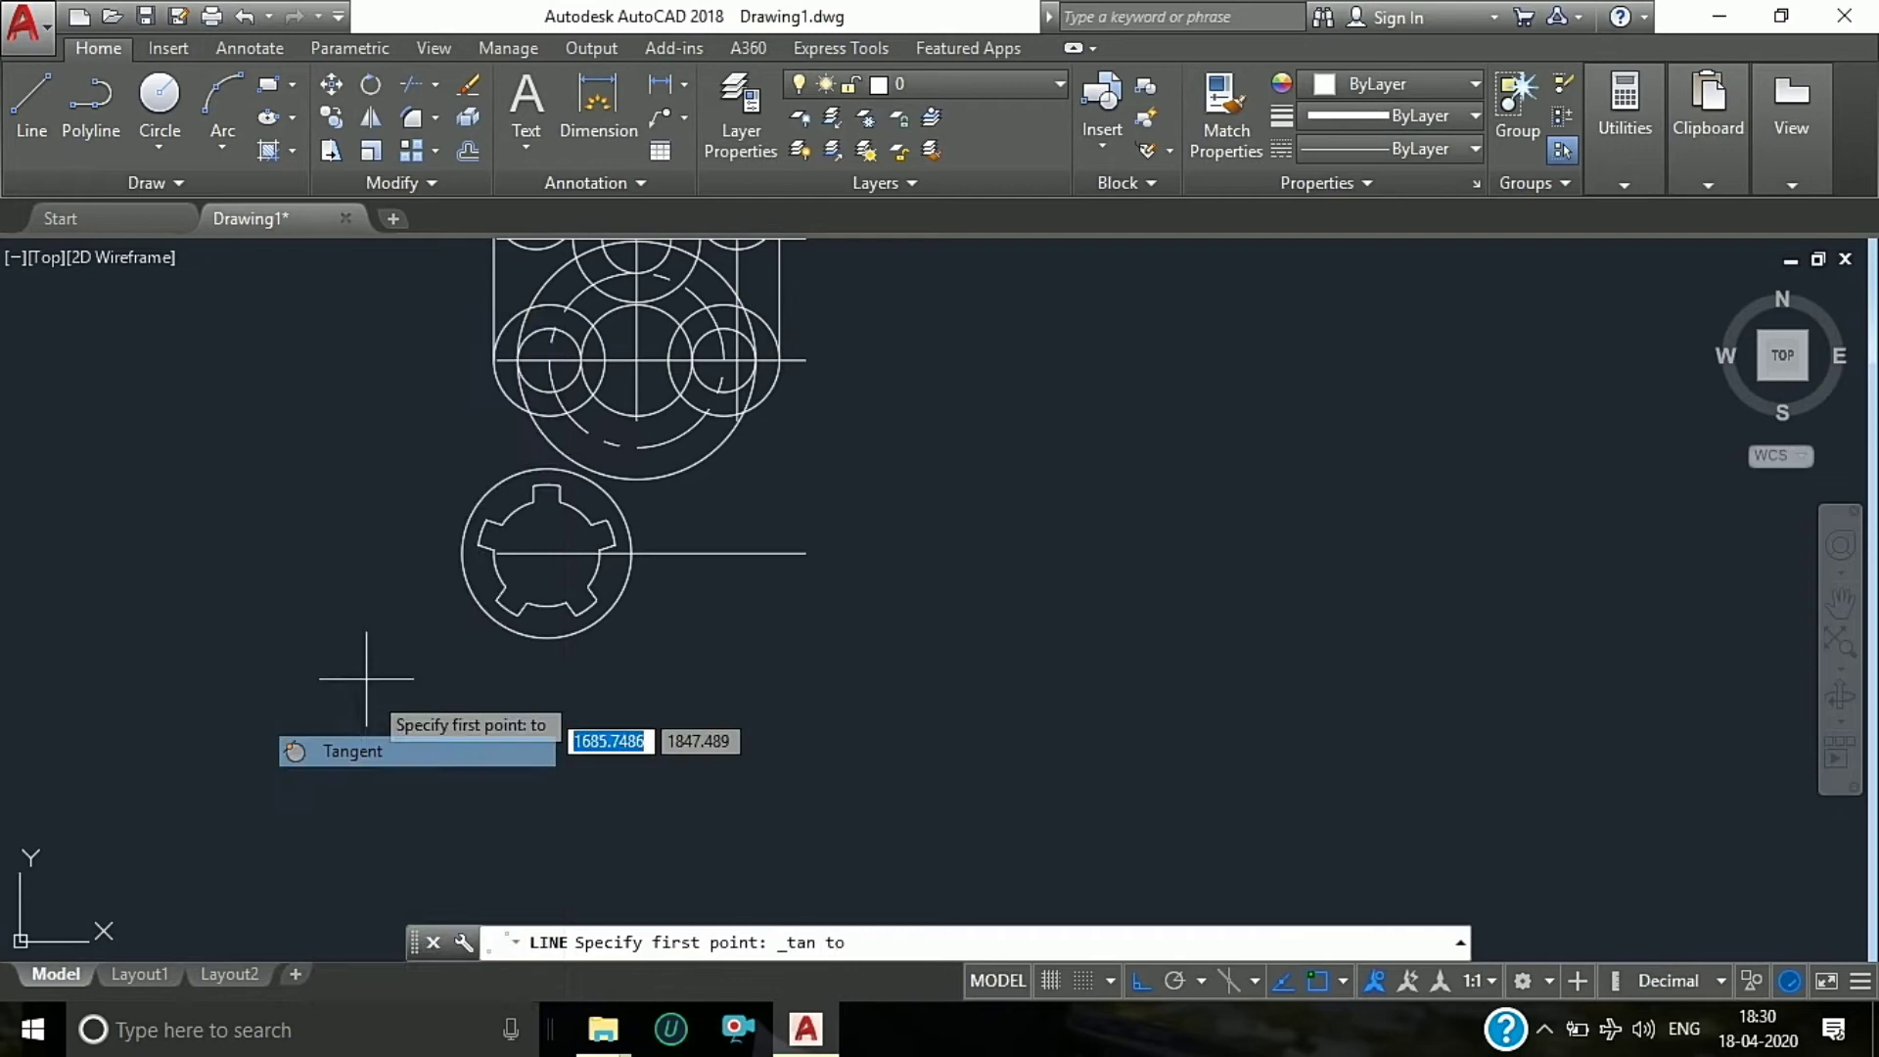
click(463, 524)
click(494, 360)
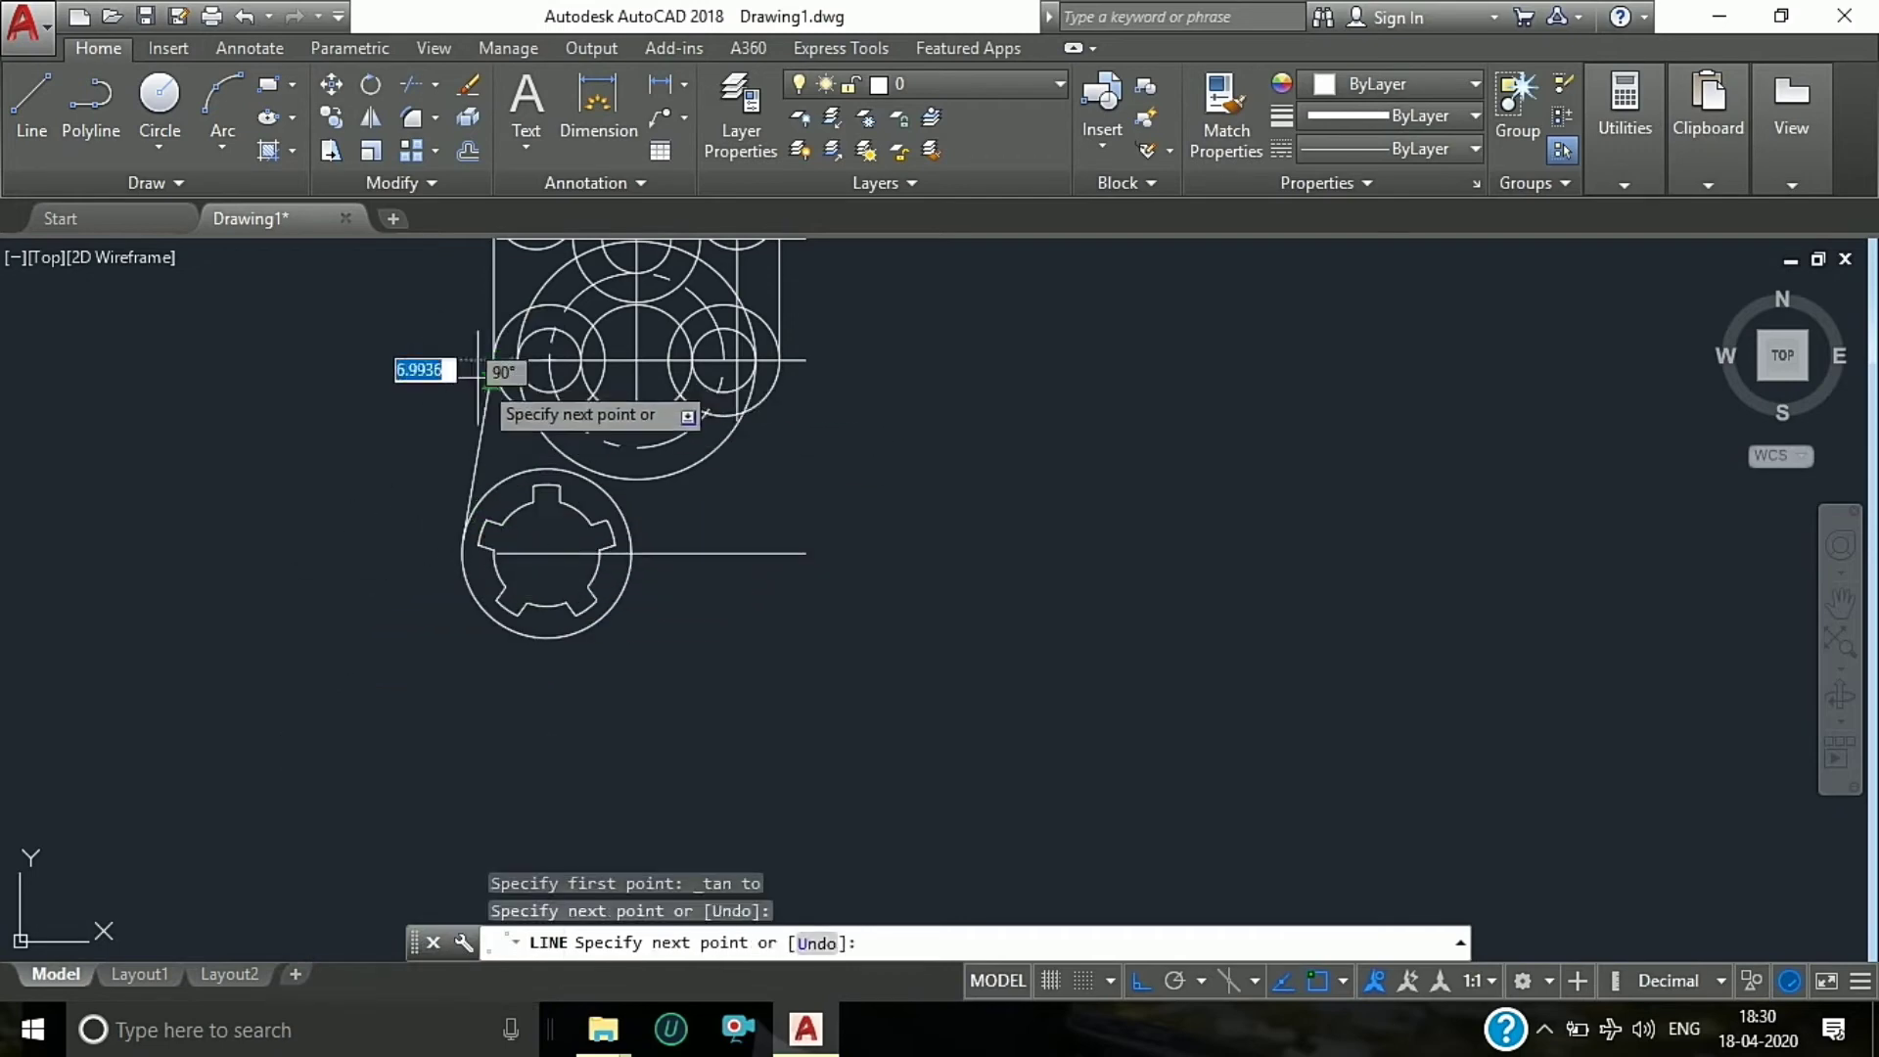
key(Escape)
key(Escape)
middle_drag(796, 410, 819, 440)
text(E)
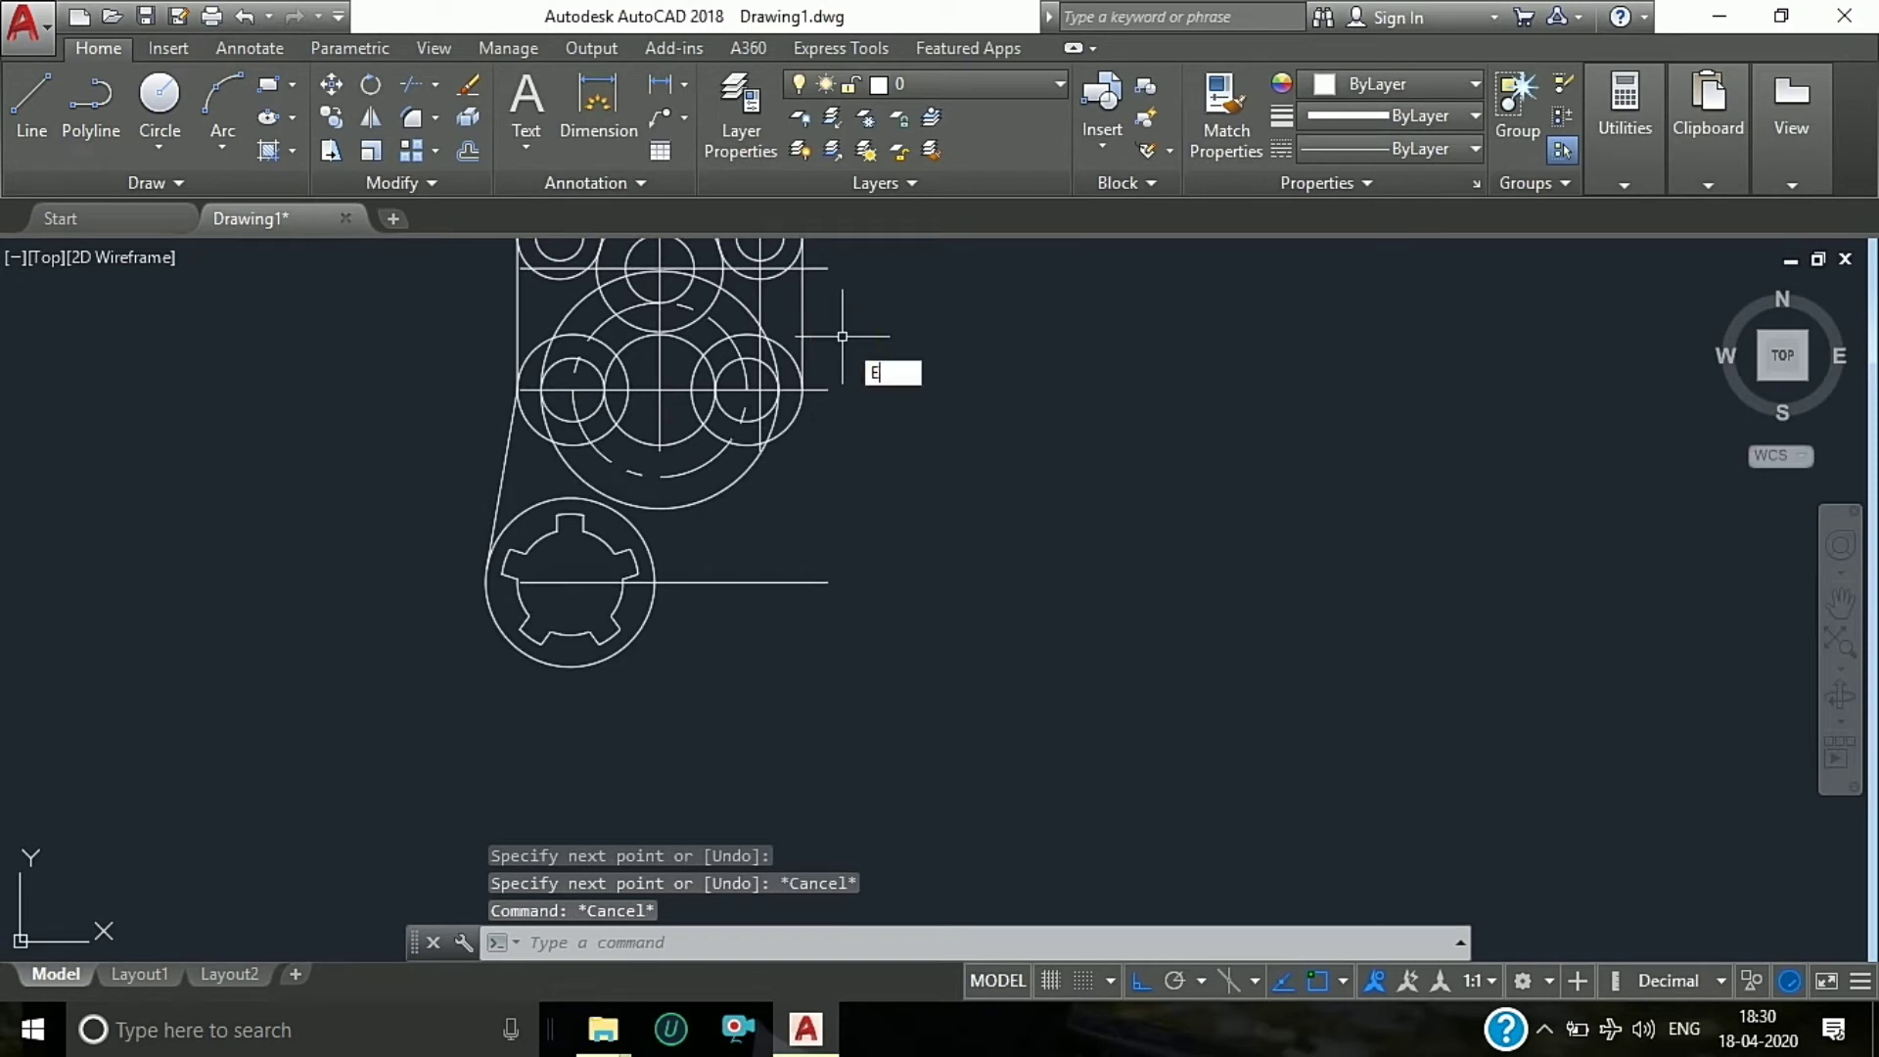
Step: Extend the right vertical line down to the bottom horizontal line
text(x)
key(Return)
click(778, 581)
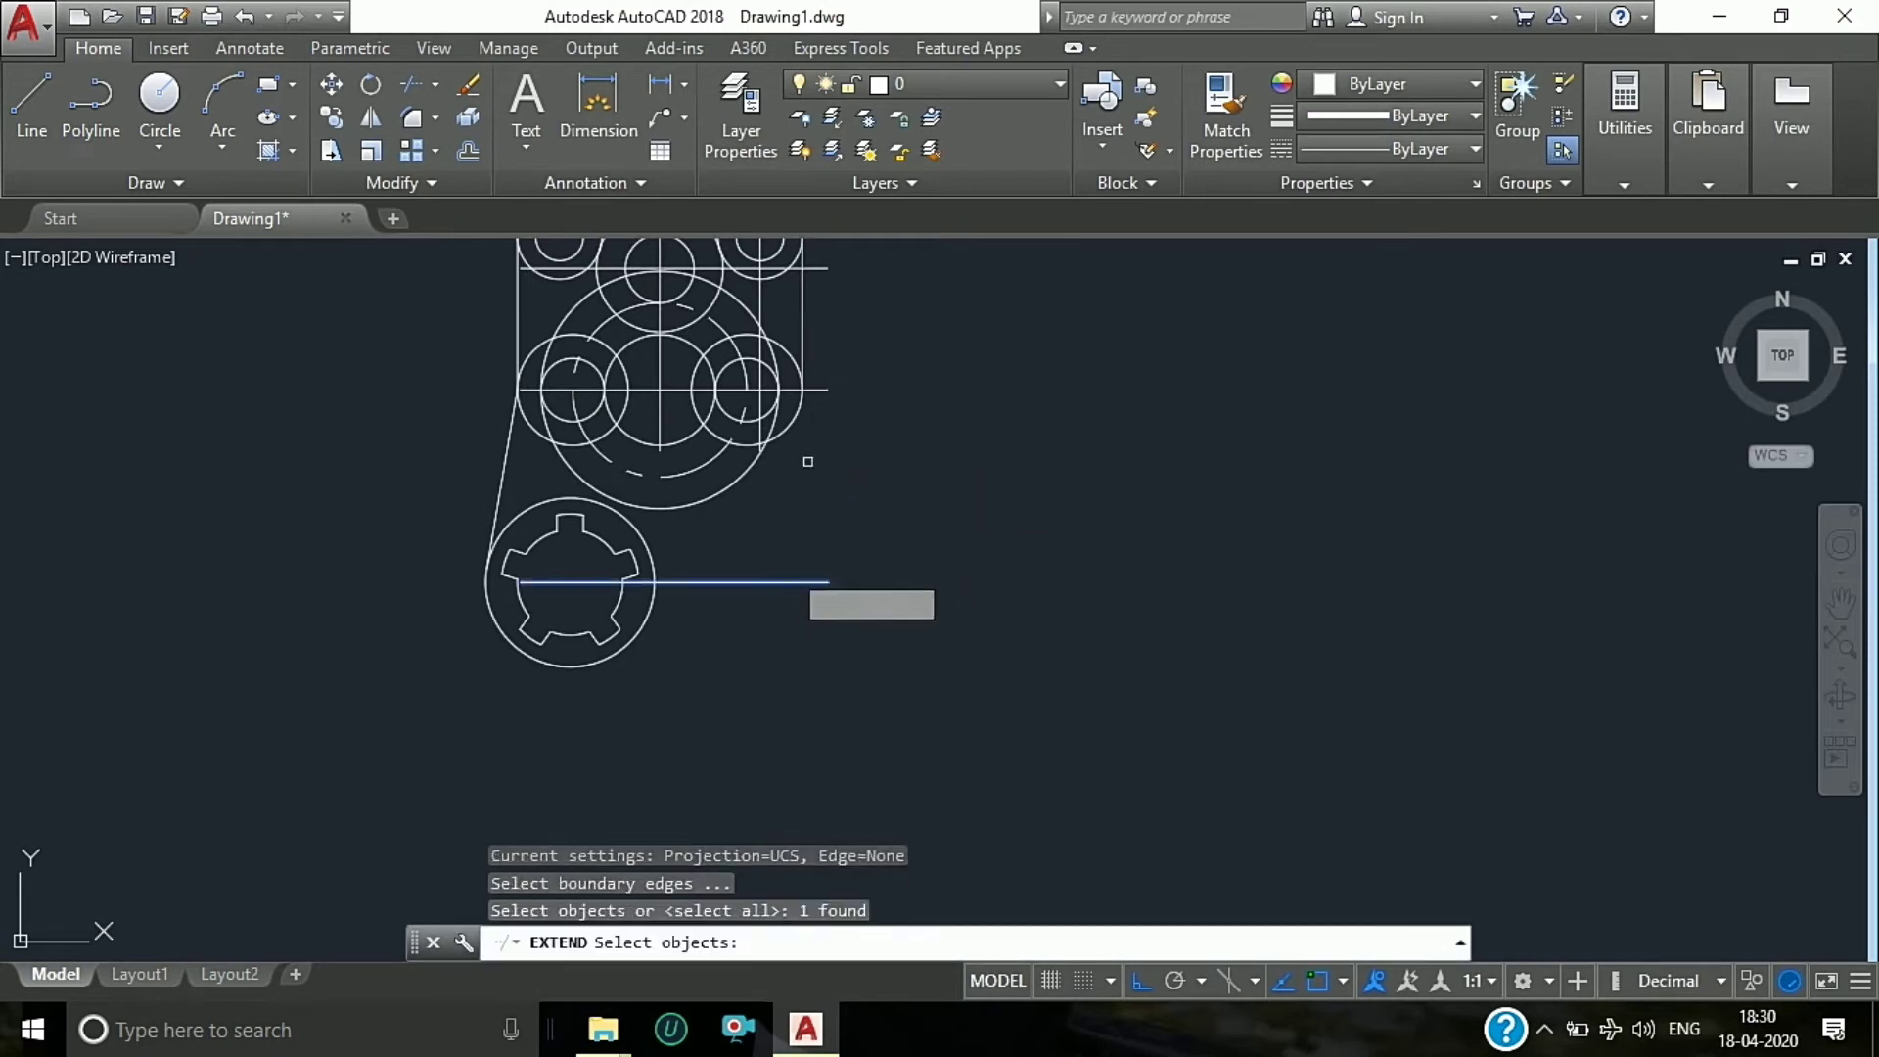
key(Return)
click(804, 330)
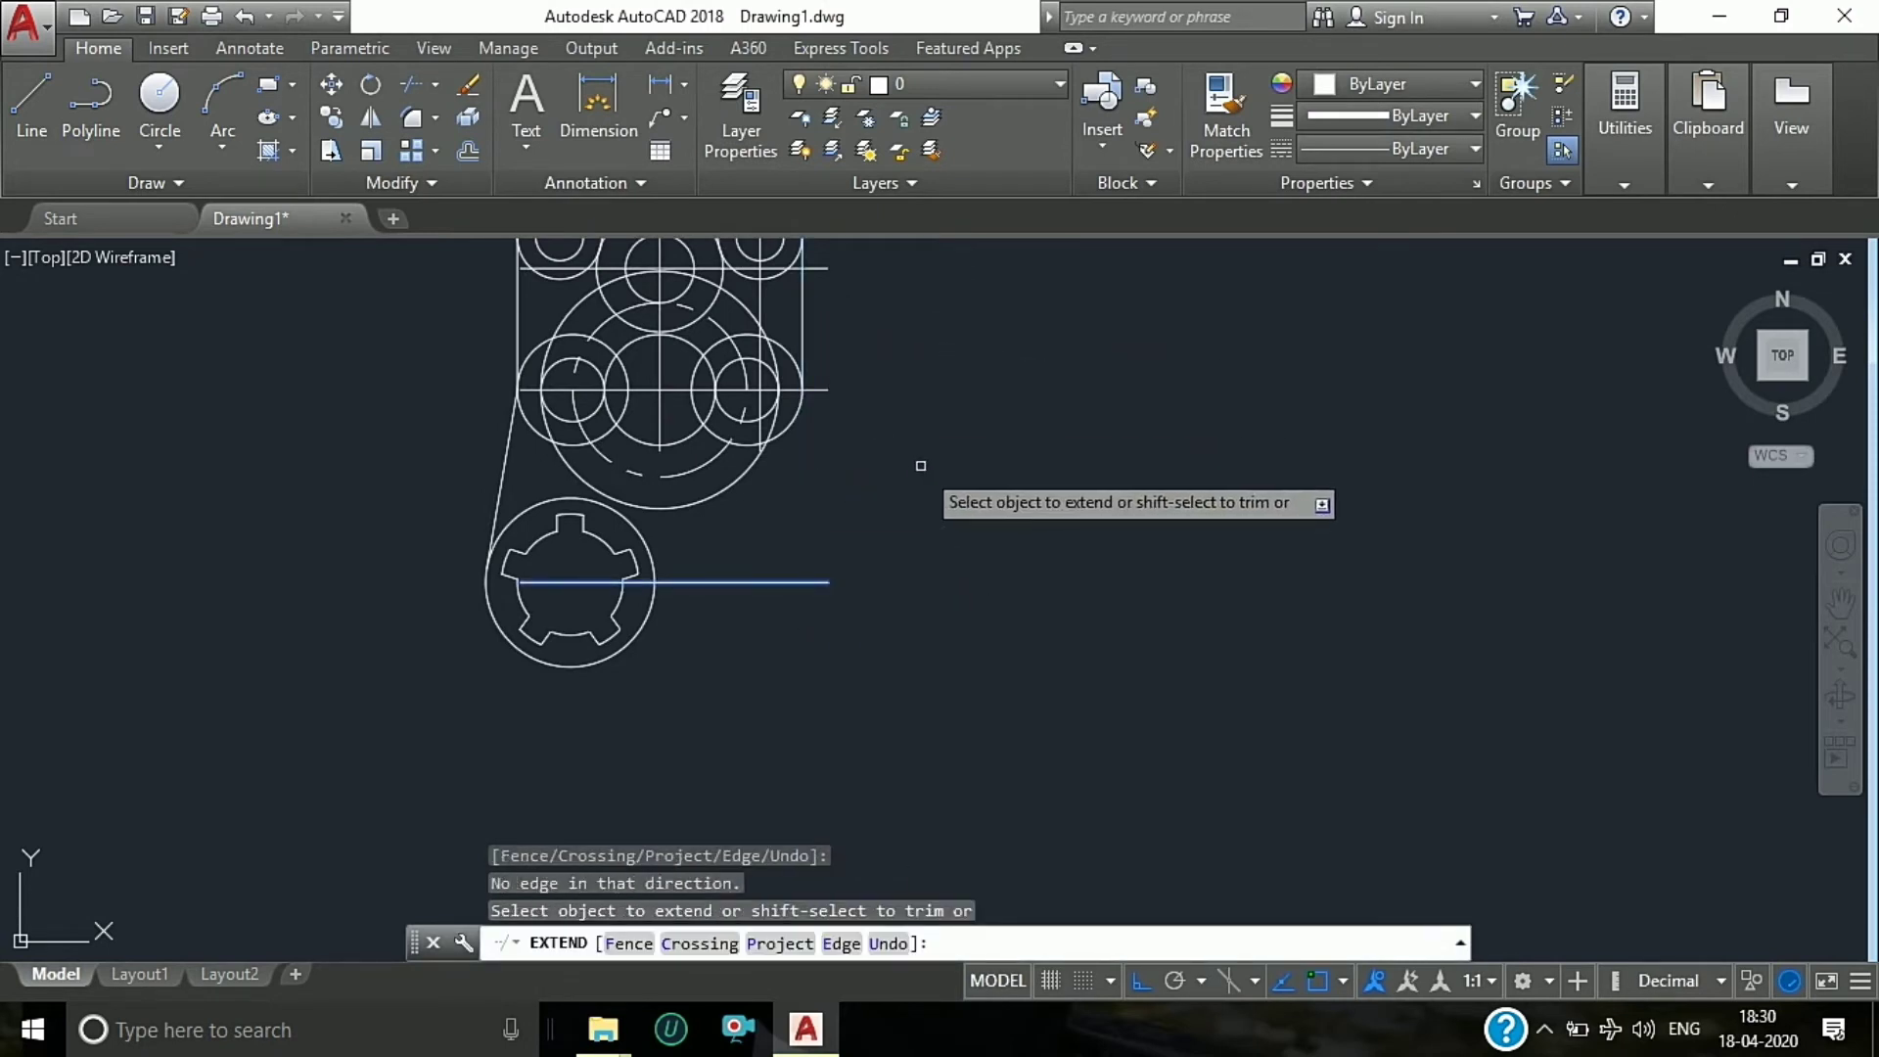
click(798, 327)
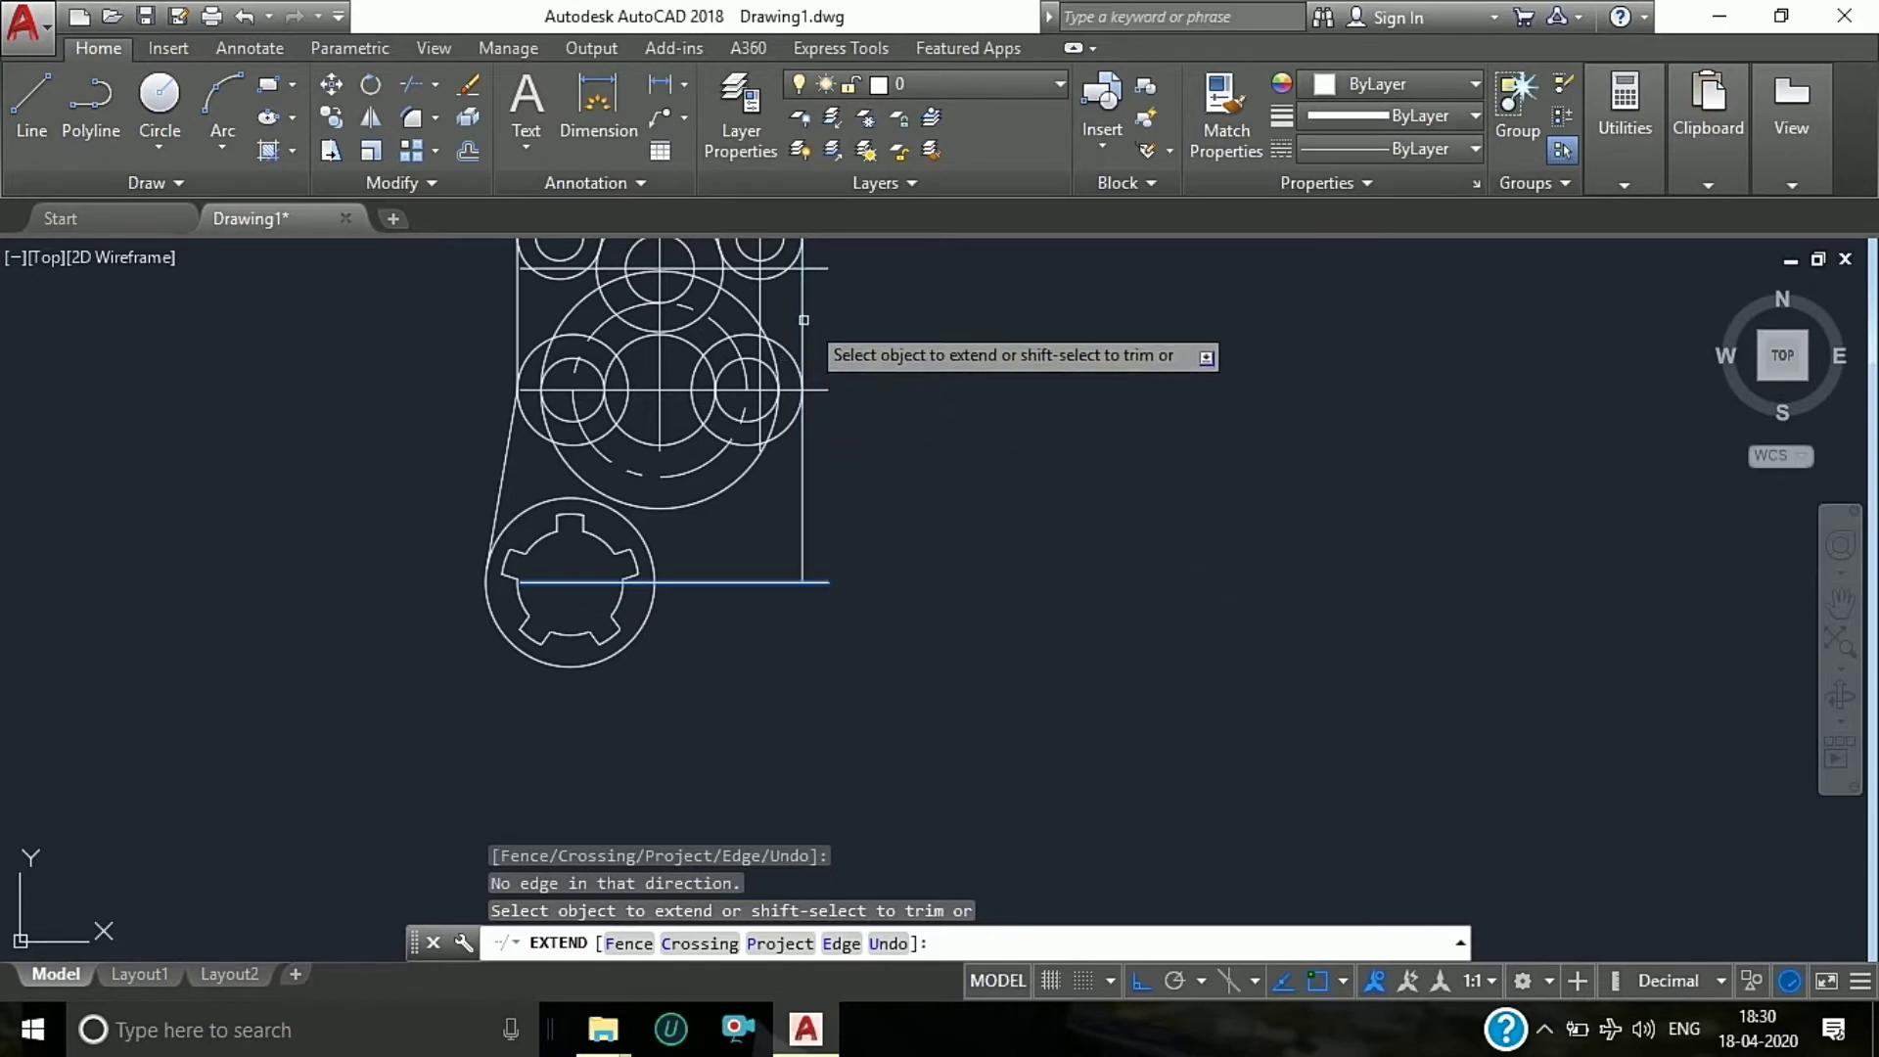
key(Escape)
key(Escape)
key(Escape)
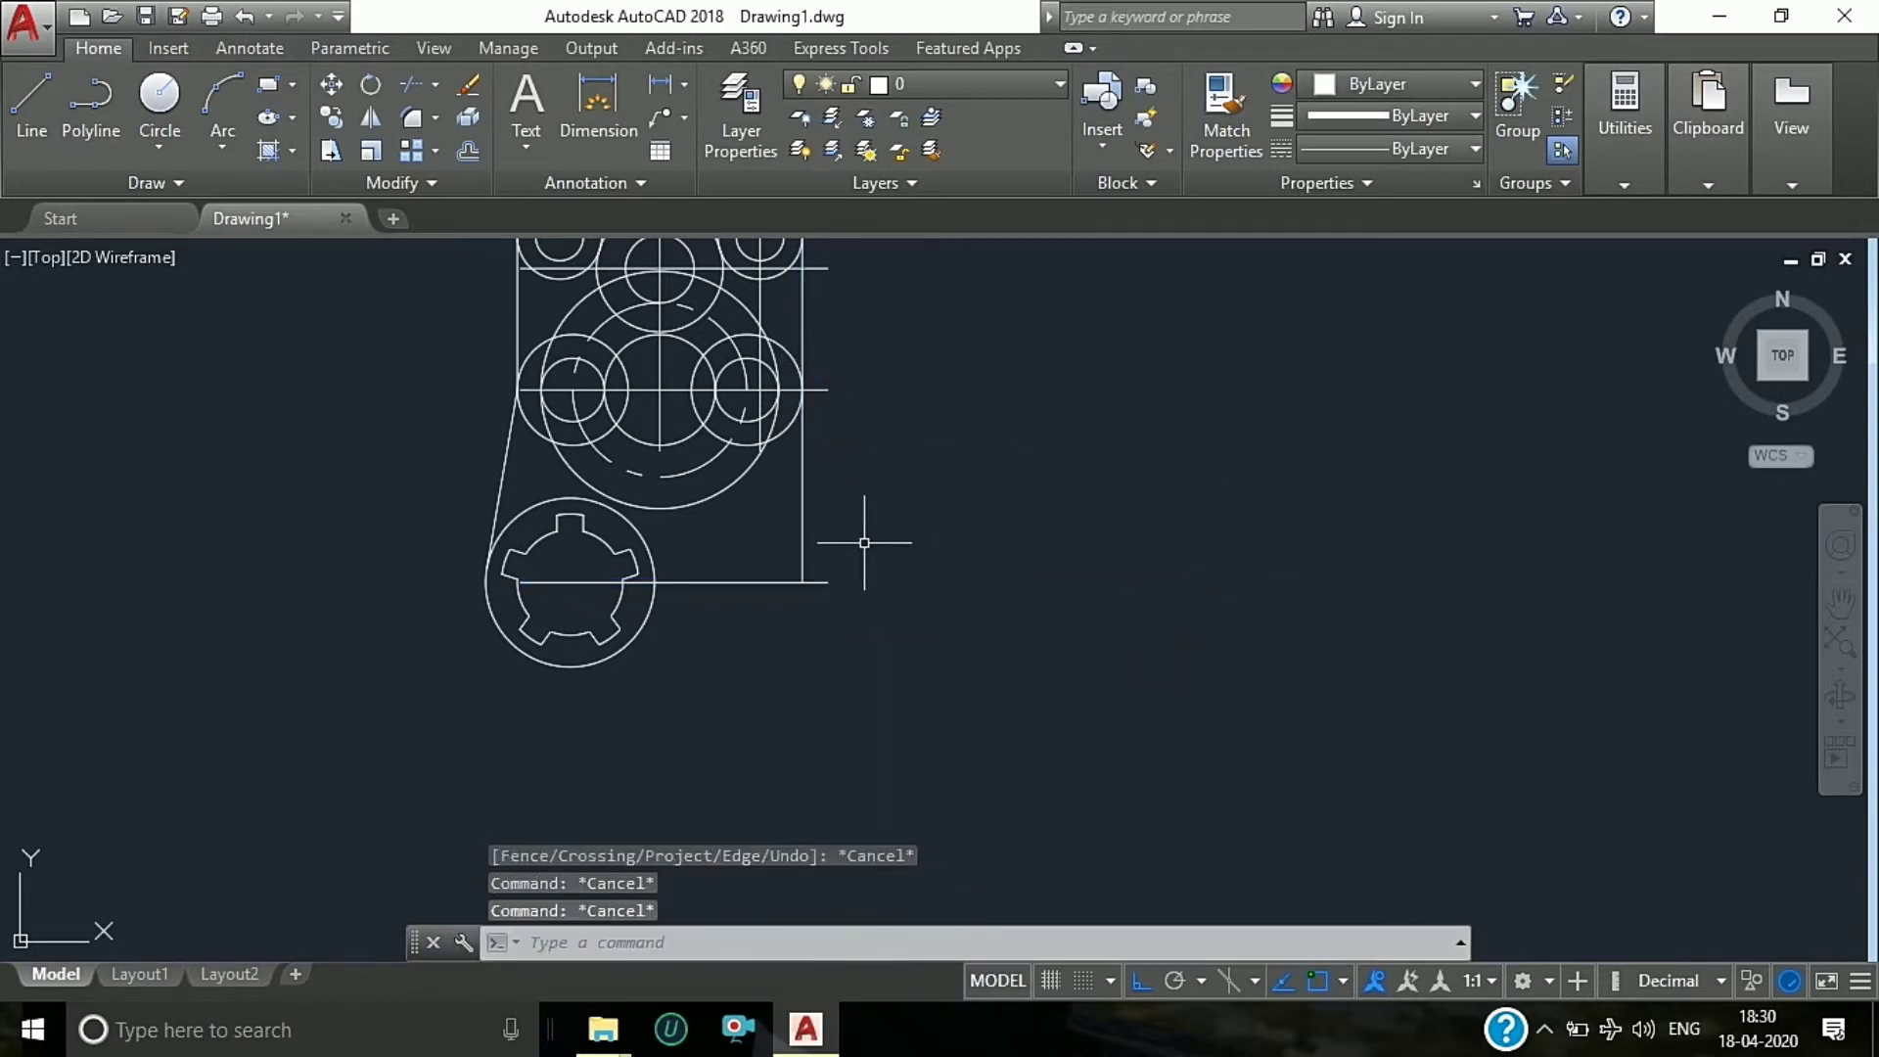
Step: Fillet the lower-right corner between the vertical and horizontal lines with radius 10
text(f)
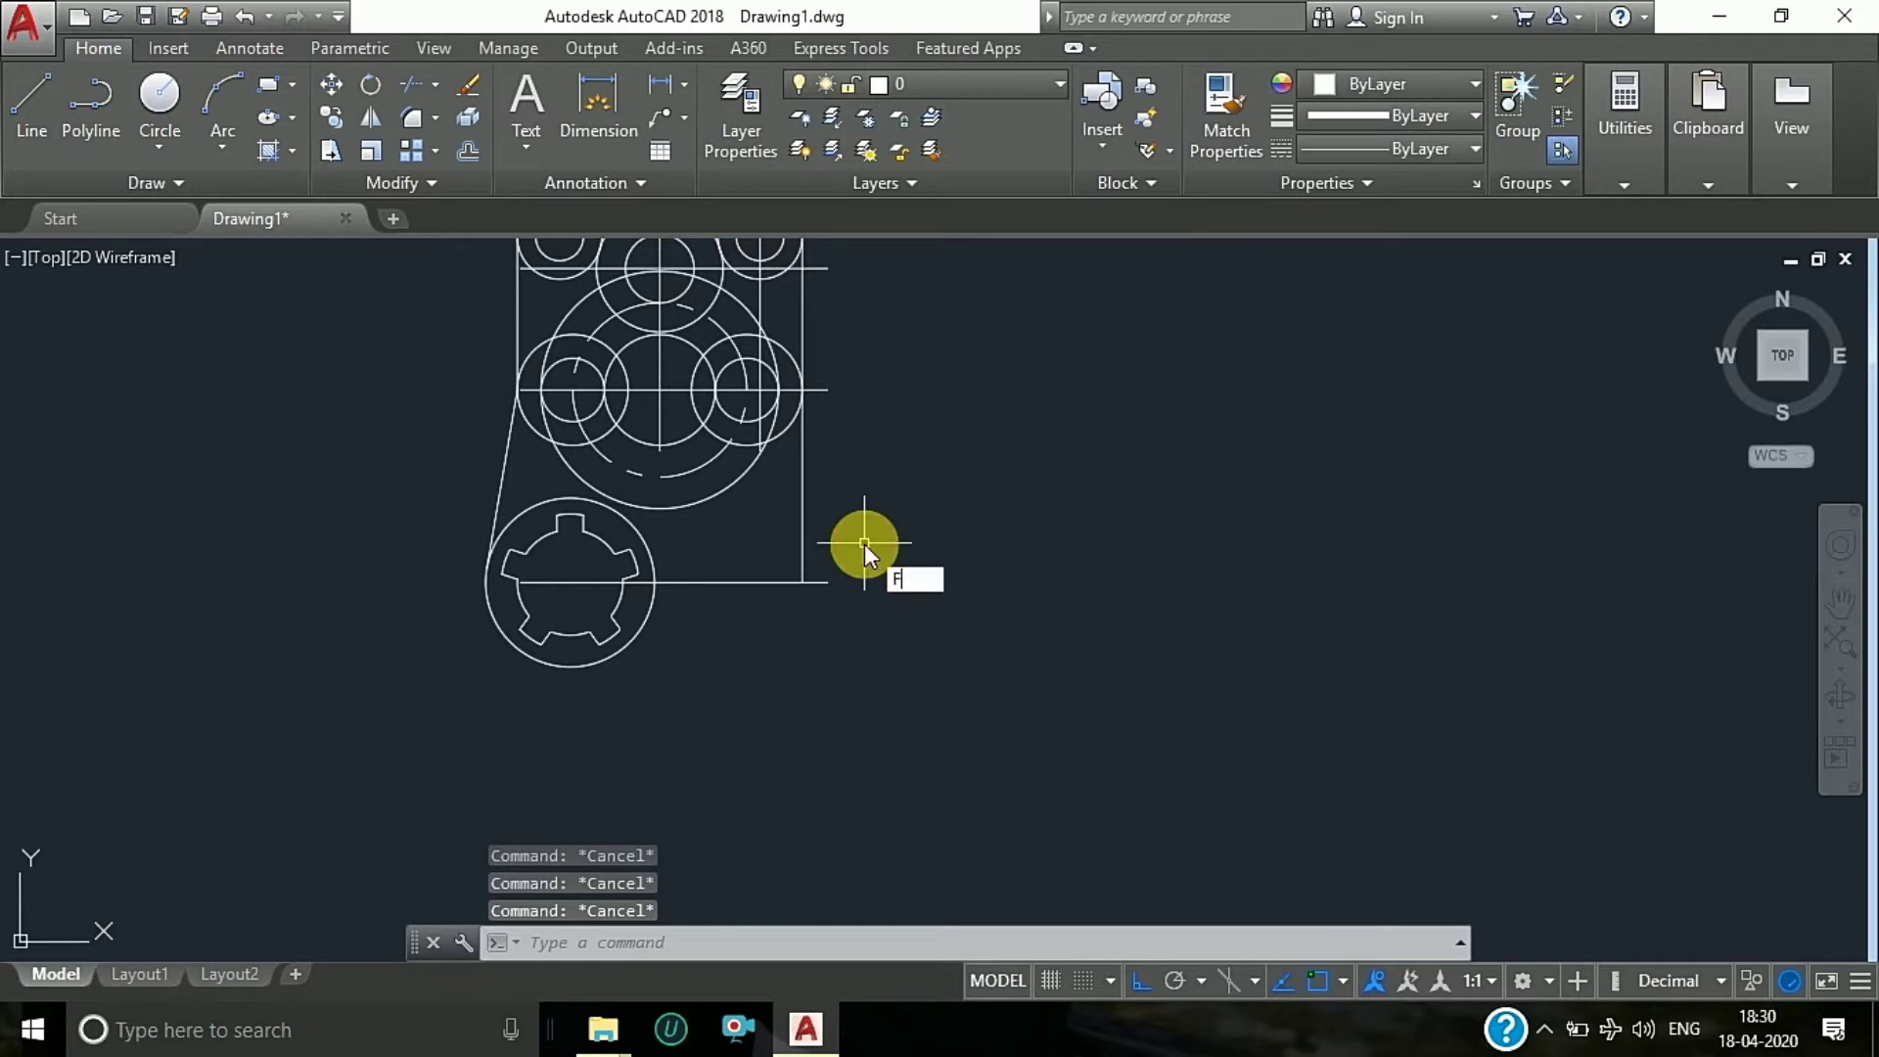
key(Return)
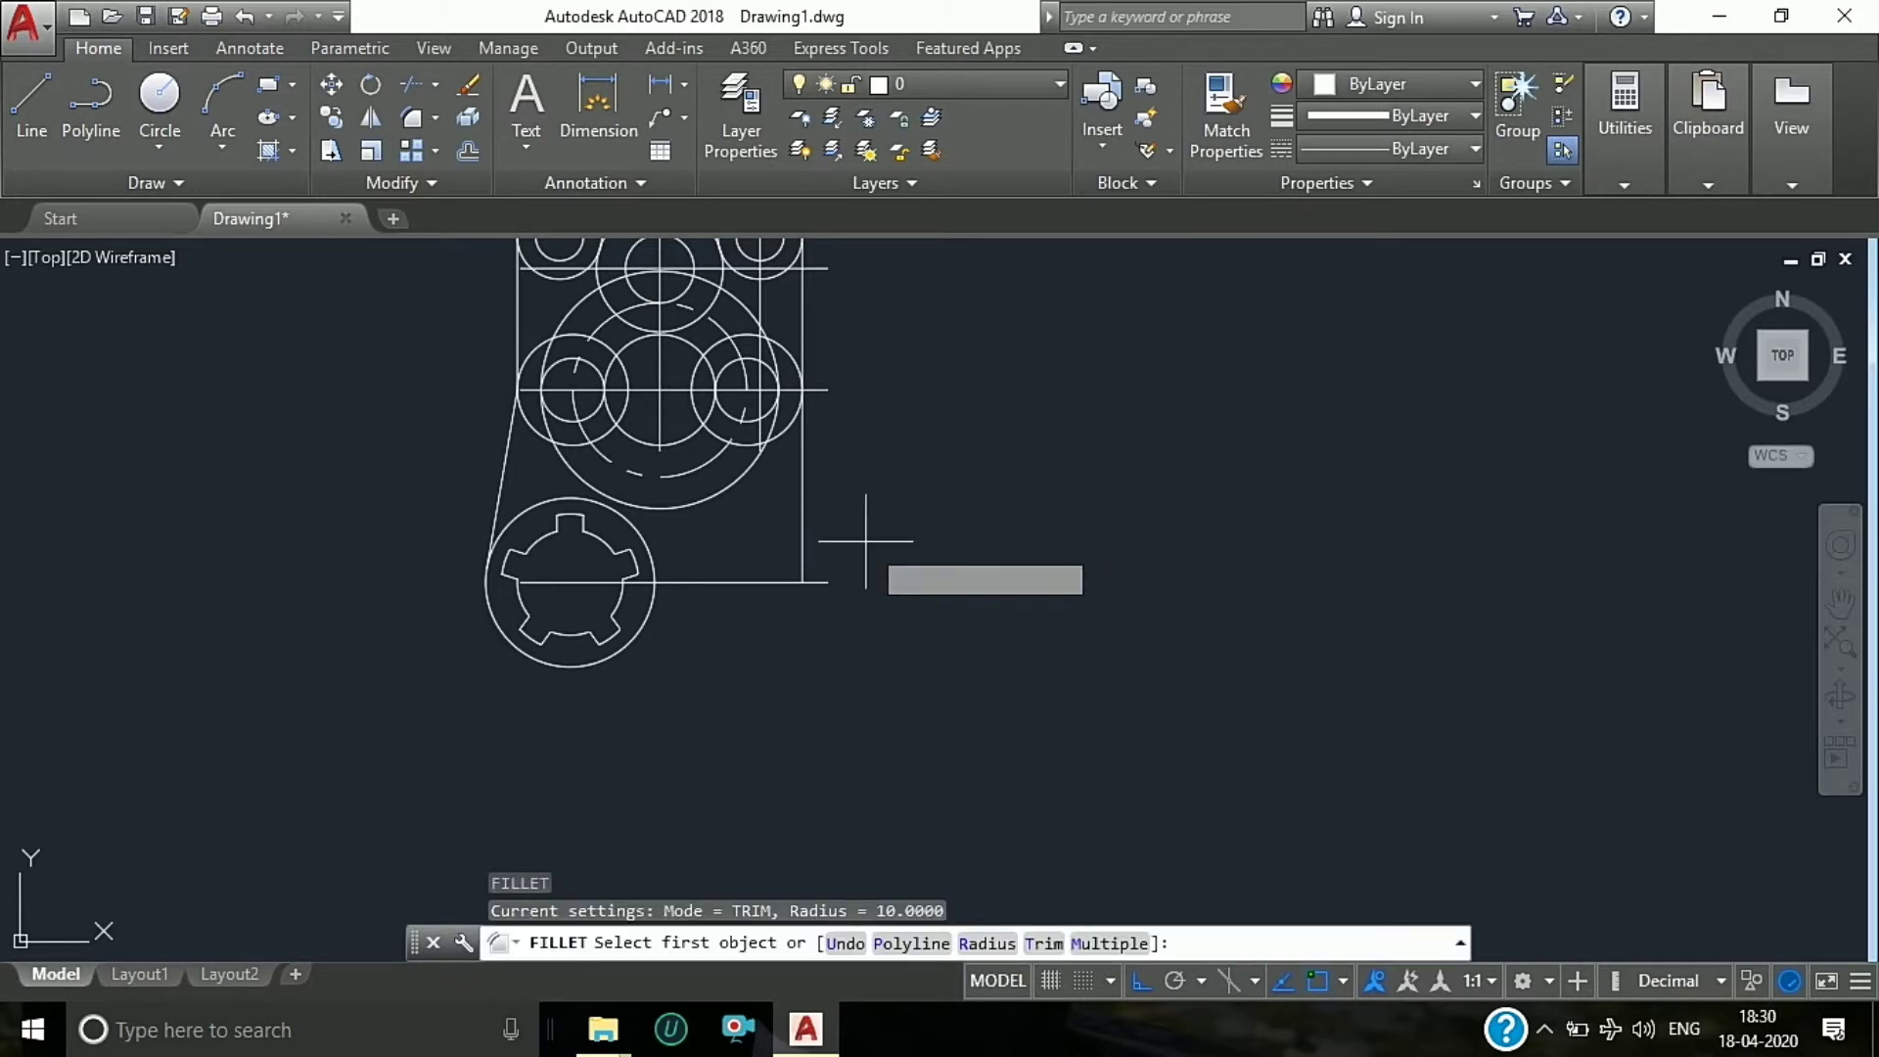
text(r)
key(Return)
text(10)
key(Return)
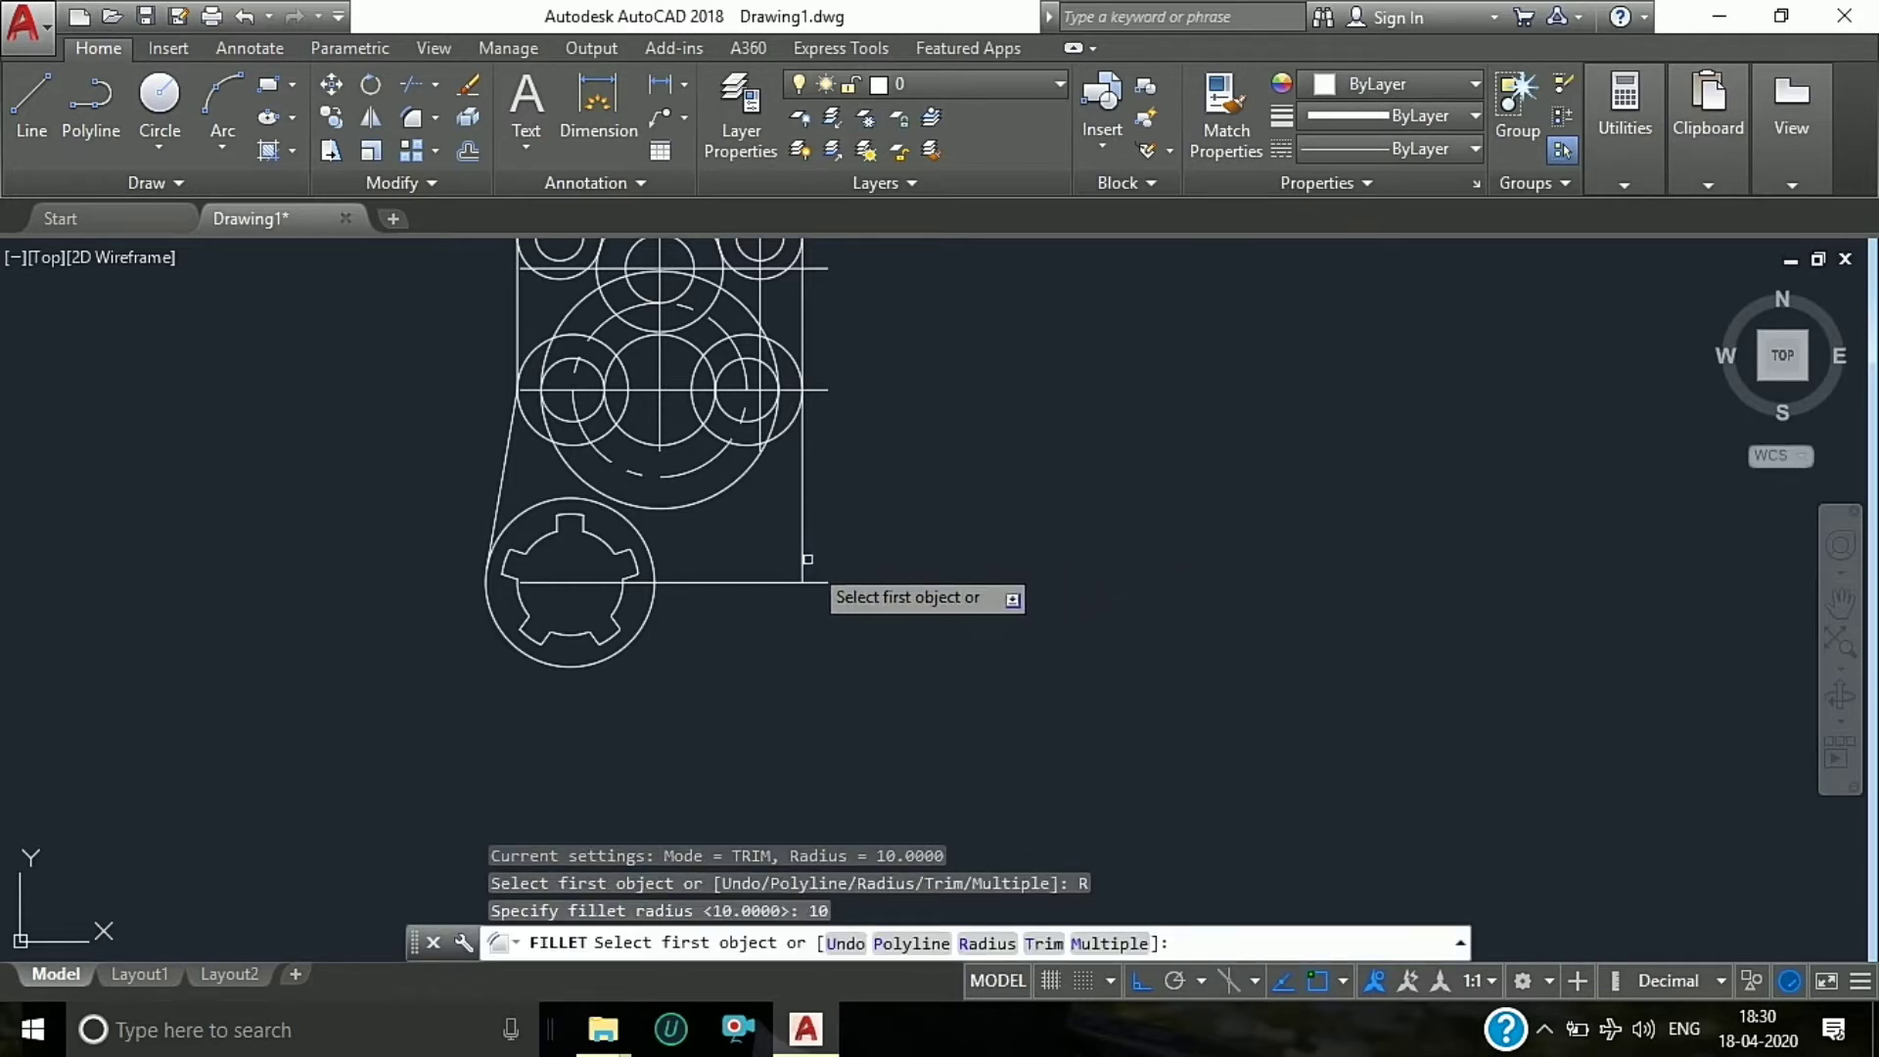
click(802, 553)
click(781, 582)
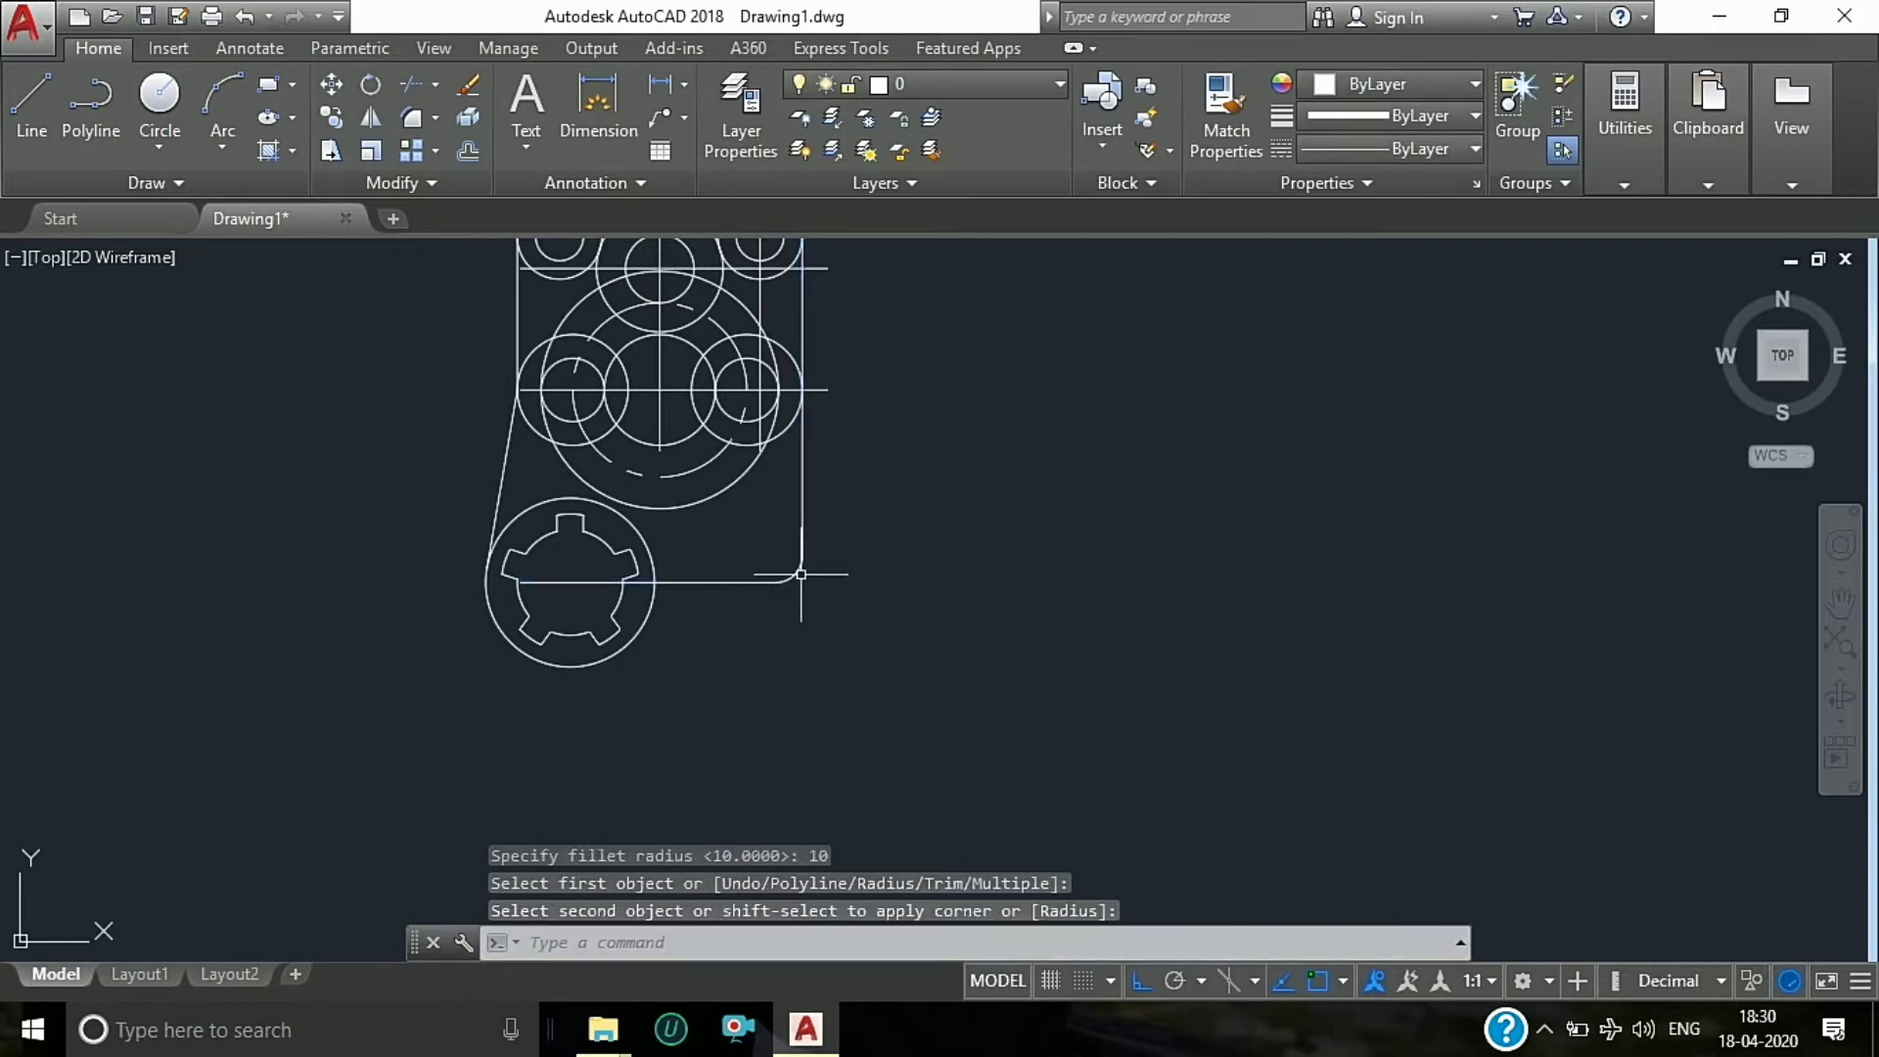
key(Escape)
key(Escape)
click(157, 147)
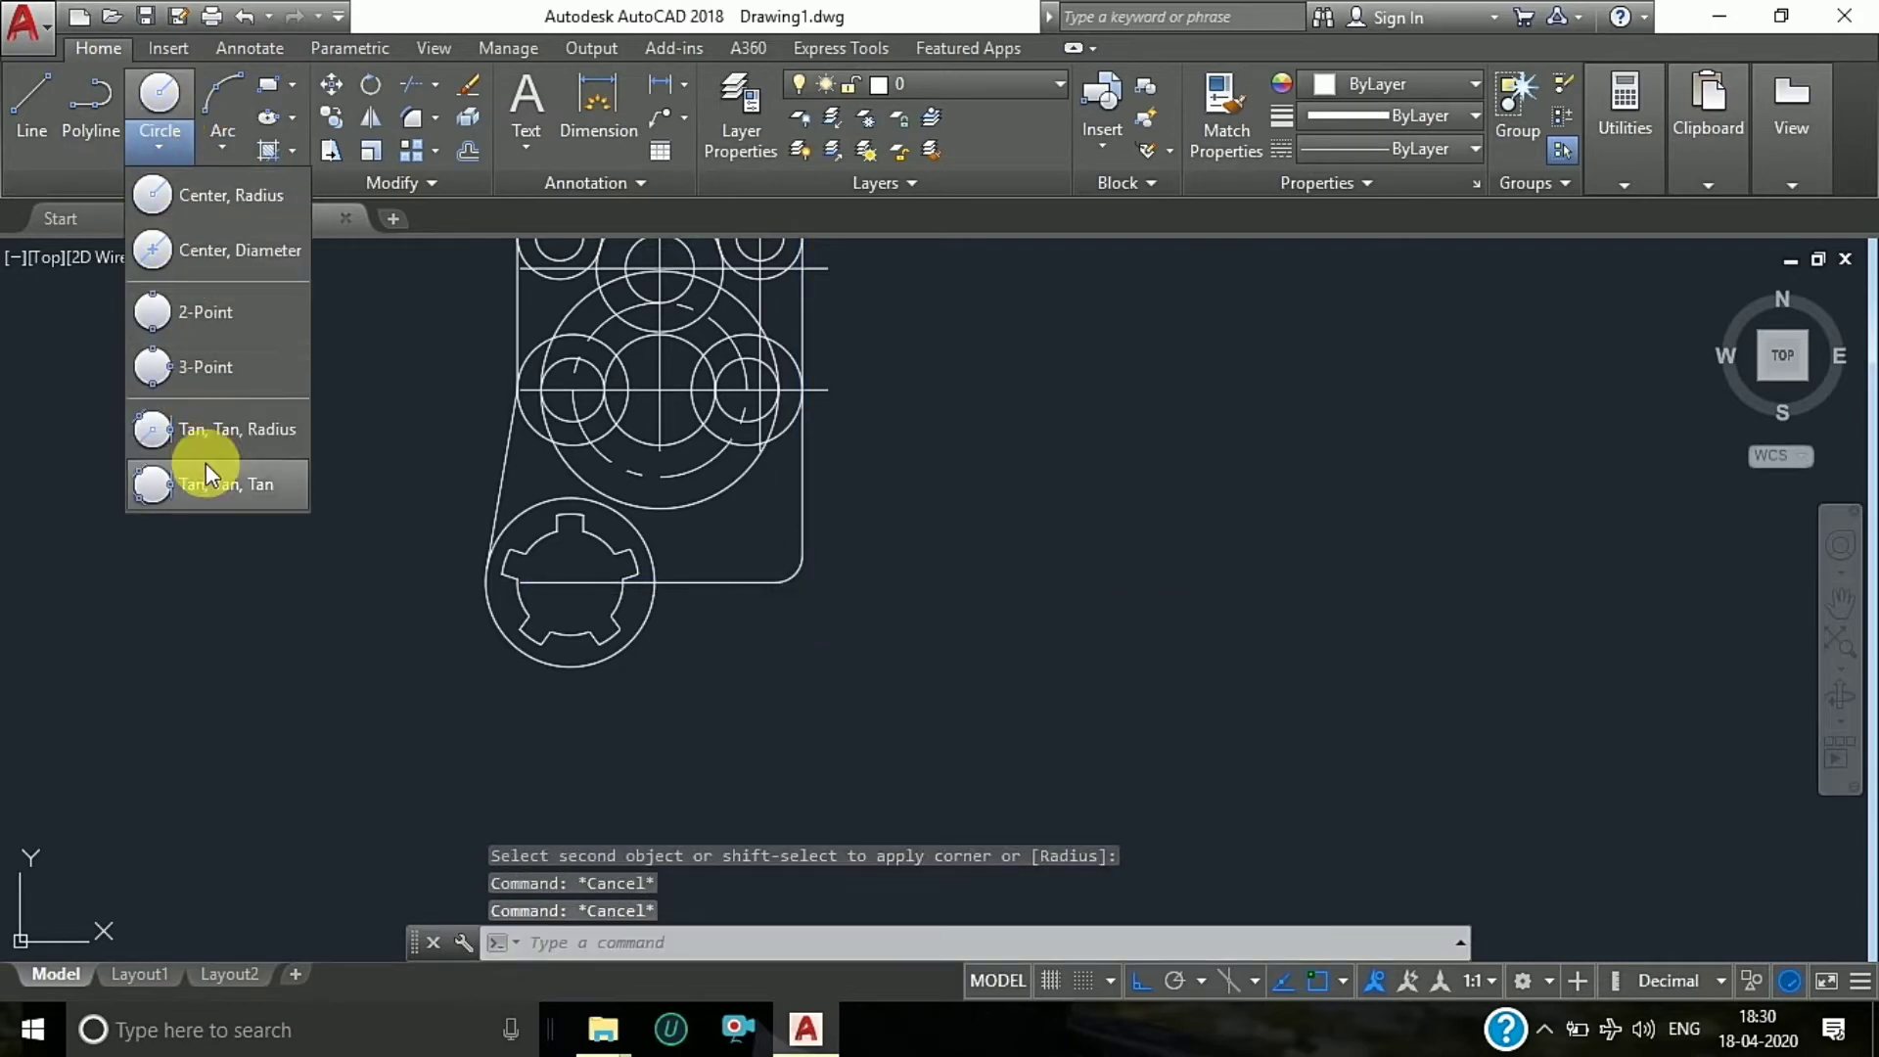
Step: Draw a radius-15 Tan, Tan, Radius circle touching the gear's outer circle and base line
click(231, 422)
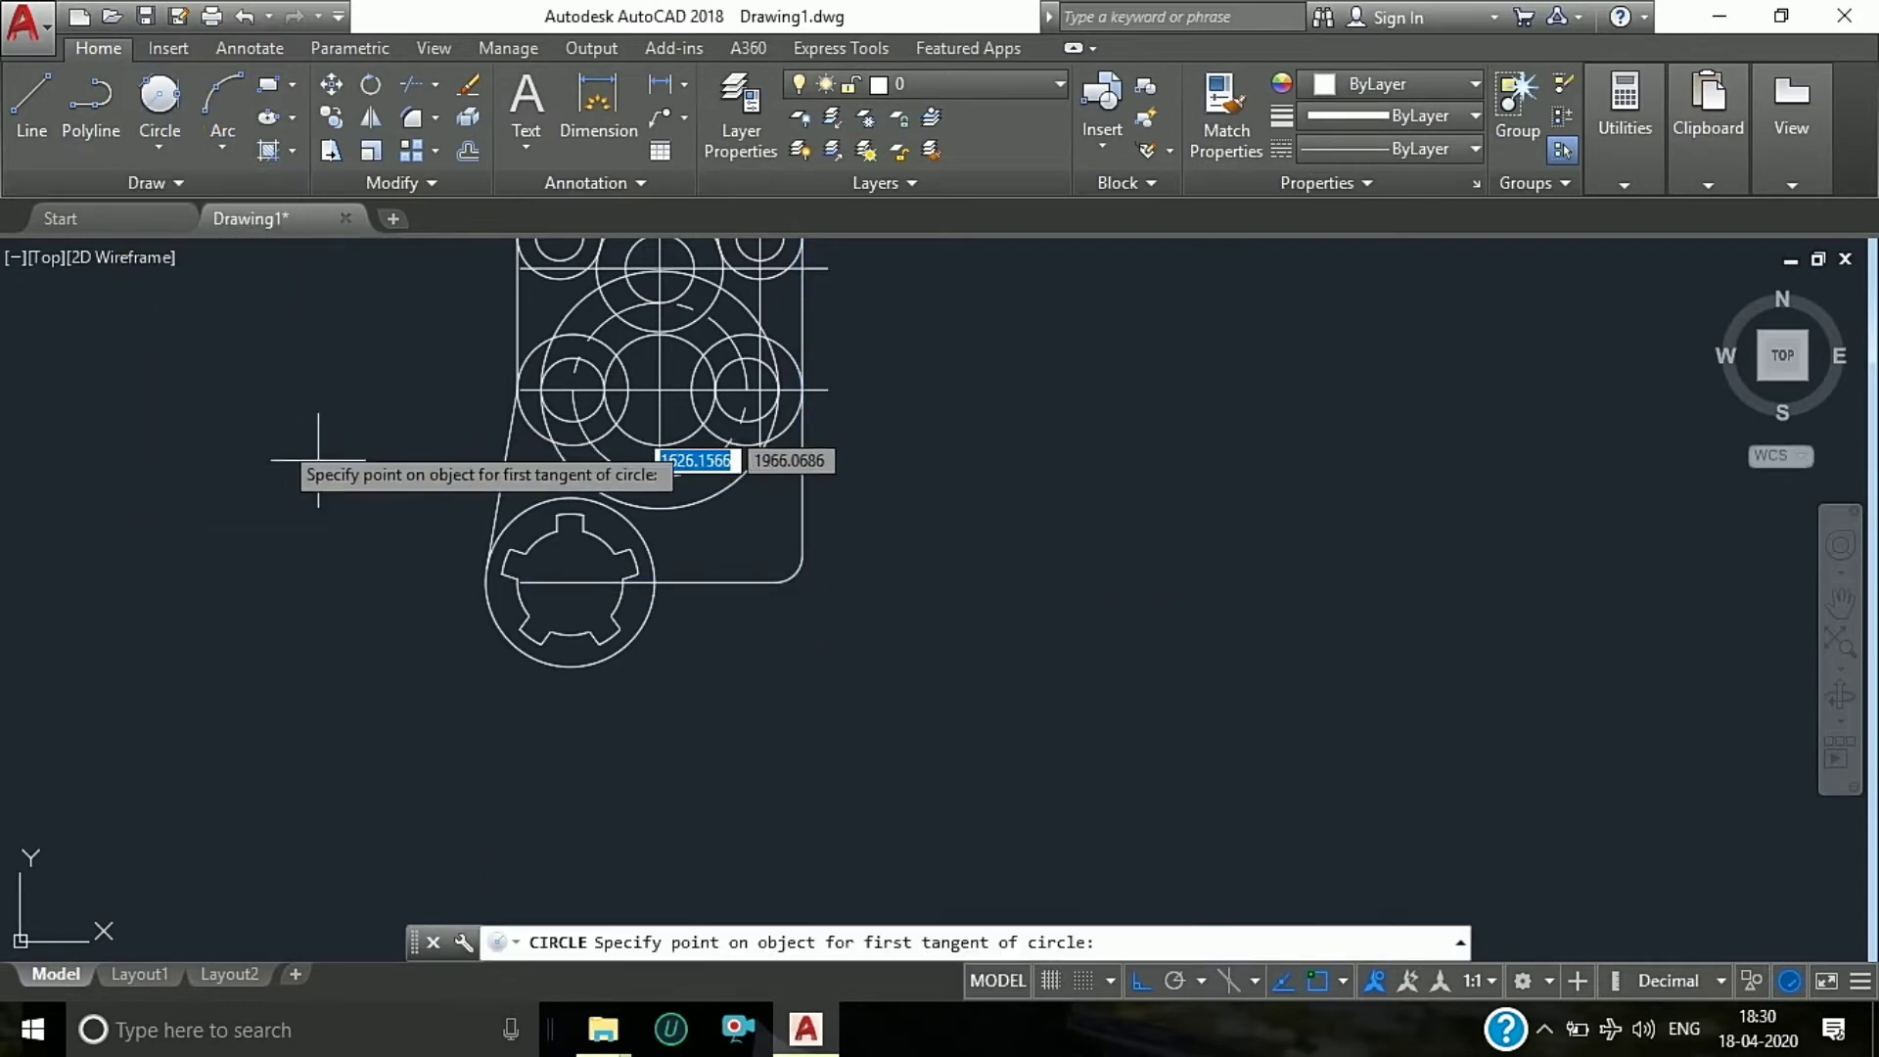
scroll(675, 568, up, 5)
click(668, 497)
click(732, 413)
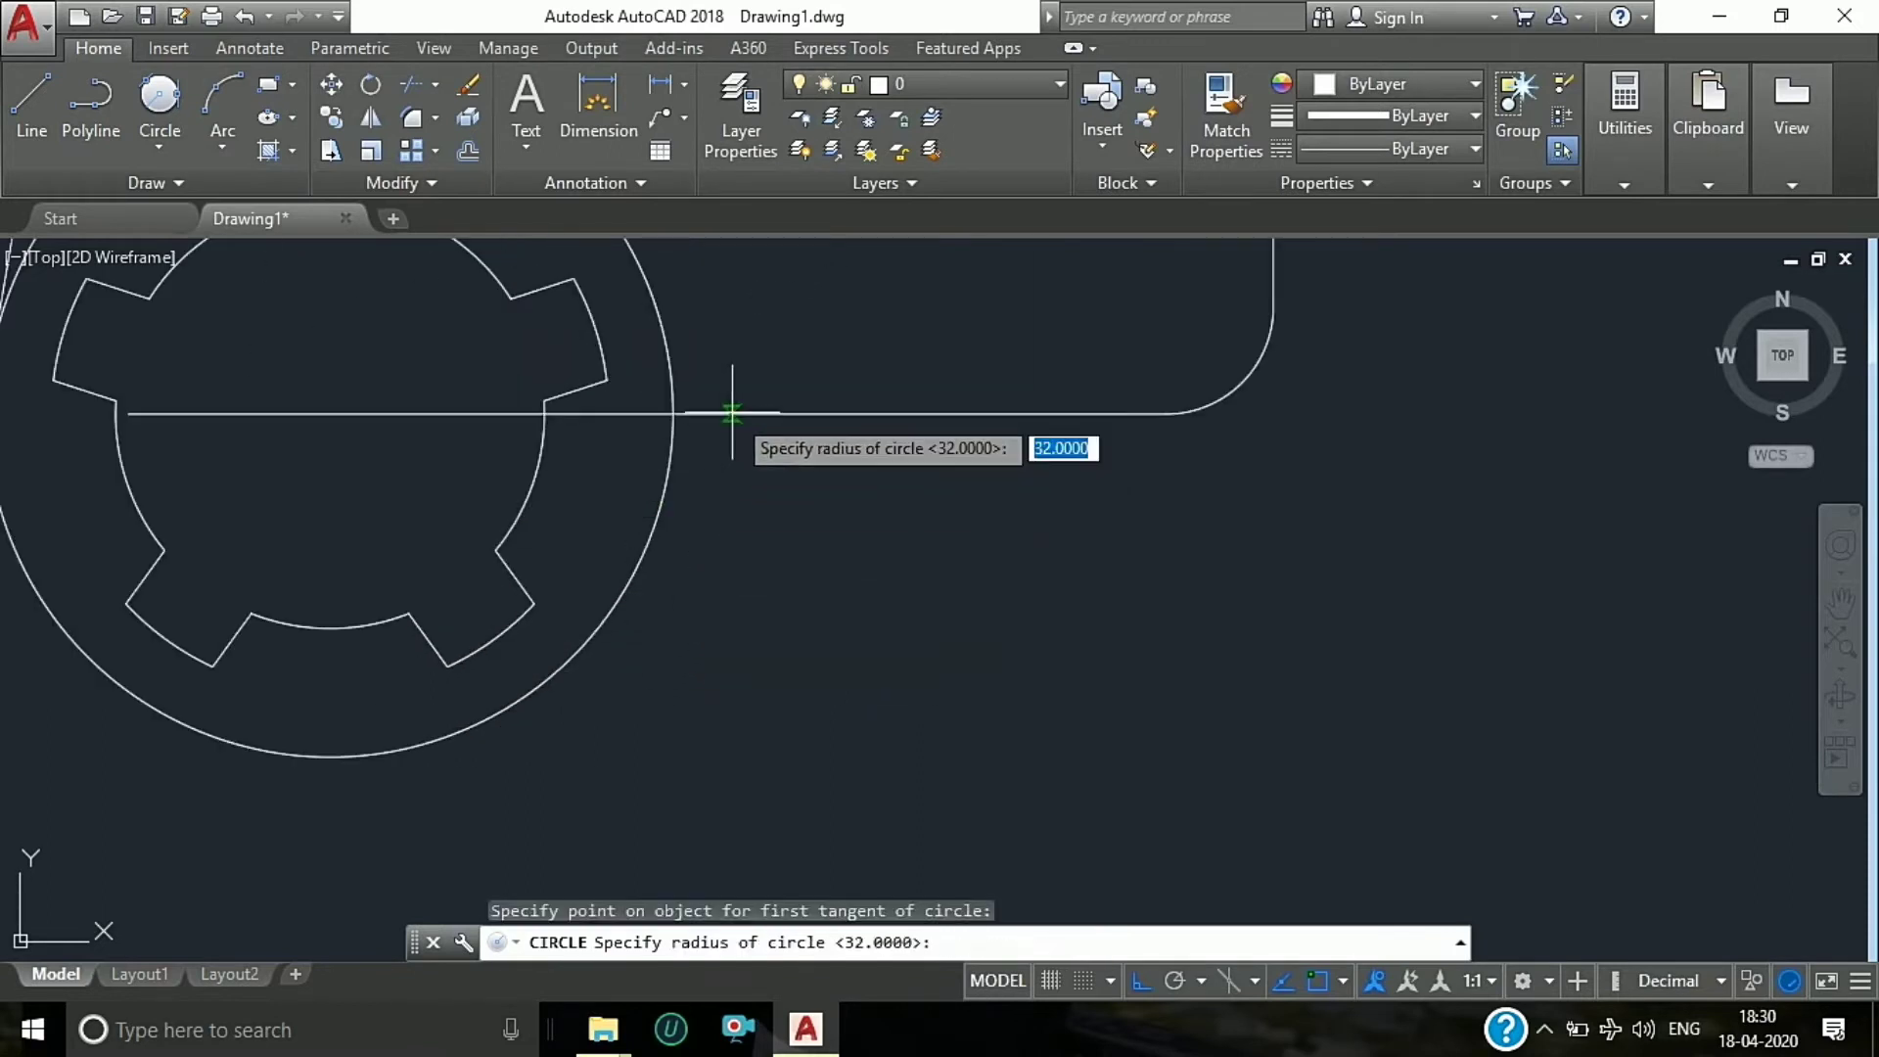
text(15)
key(Return)
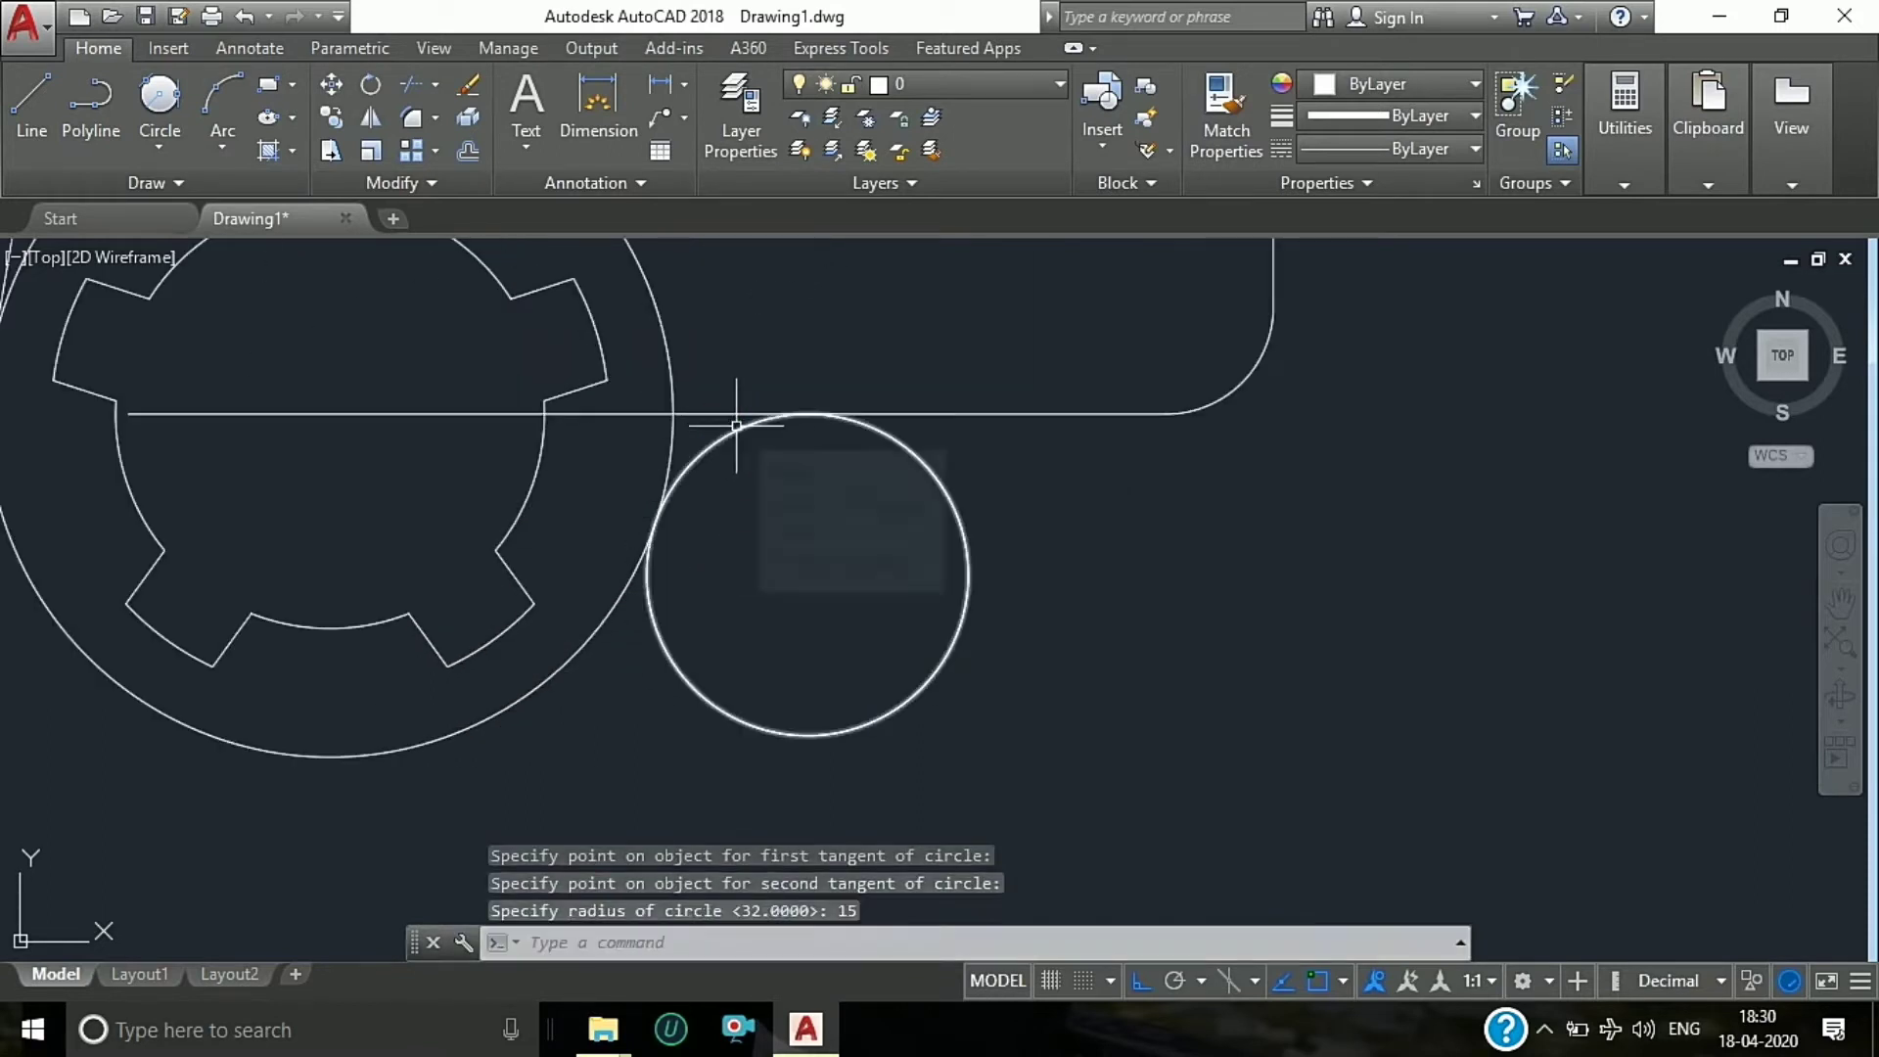
key(Escape)
key(Return)
key(Return)
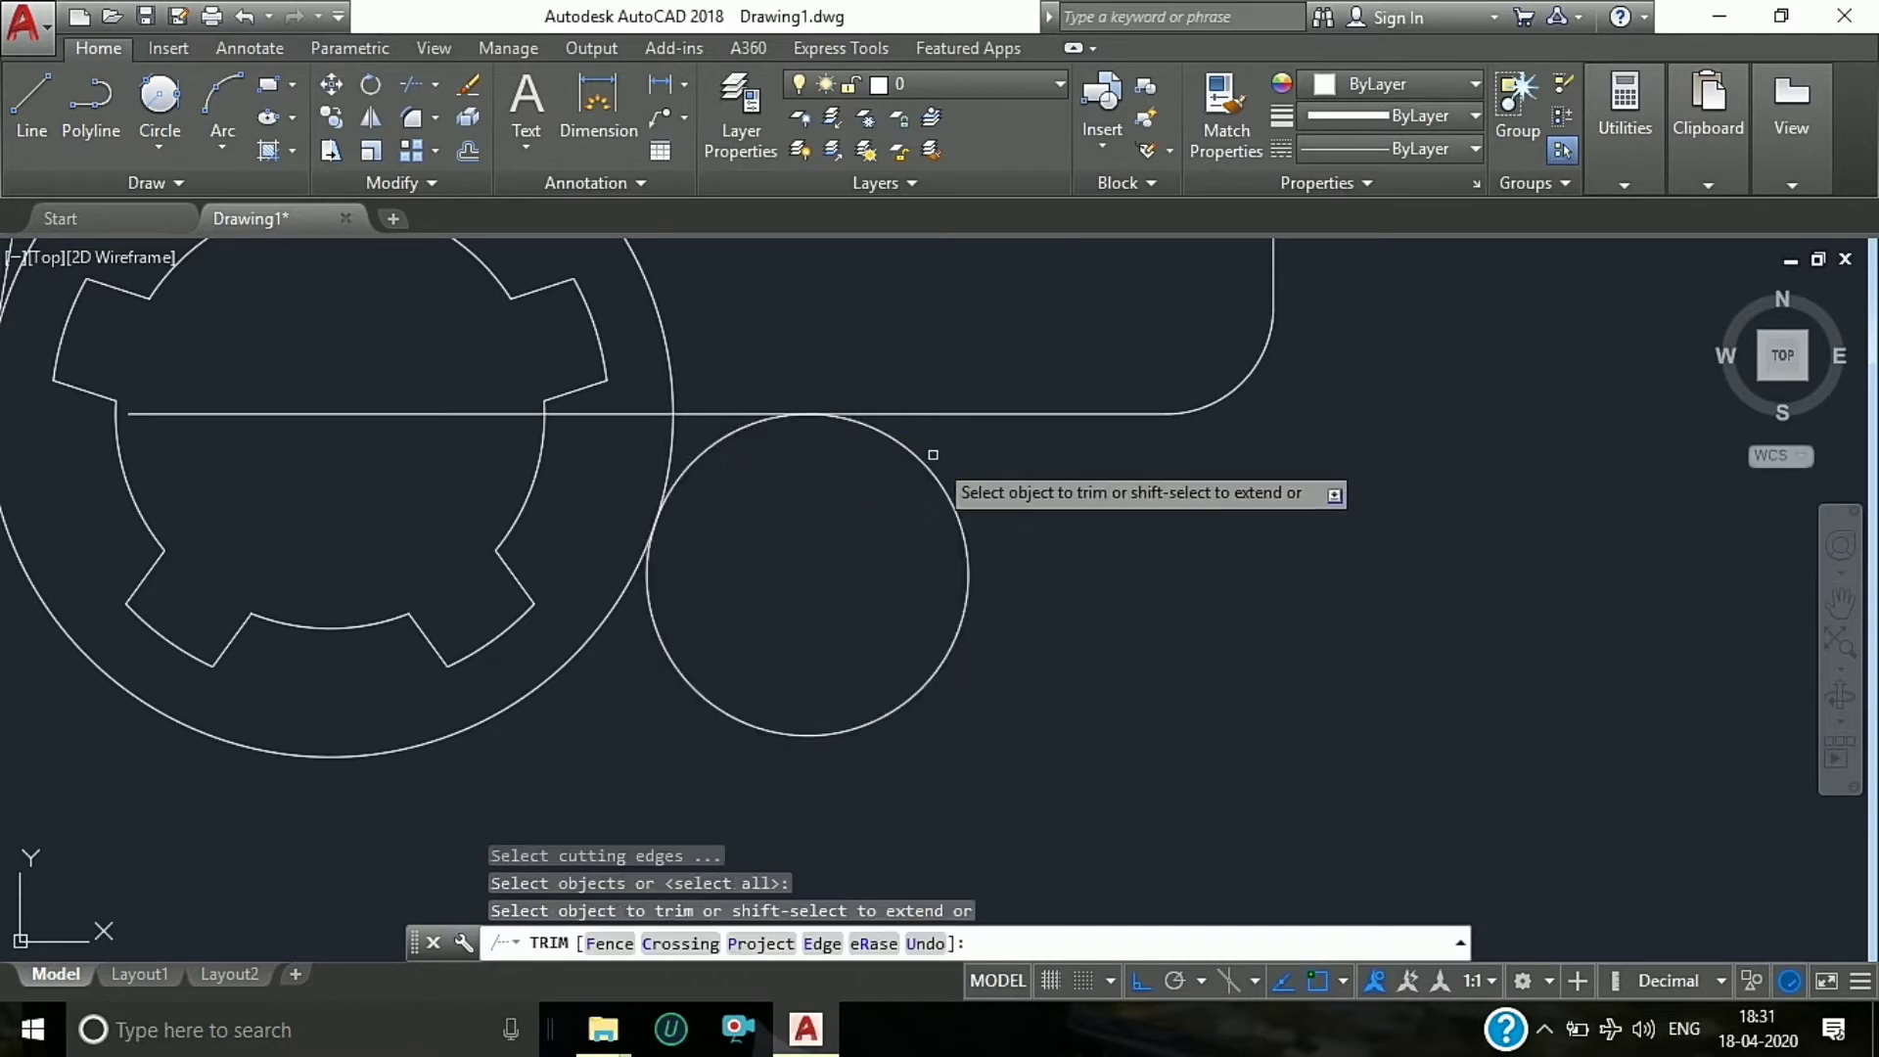
Step: Trim the radius 15 circle into a concave blend and remove the extra top-outline arcs
click(923, 461)
scroll(665, 467, down, 4)
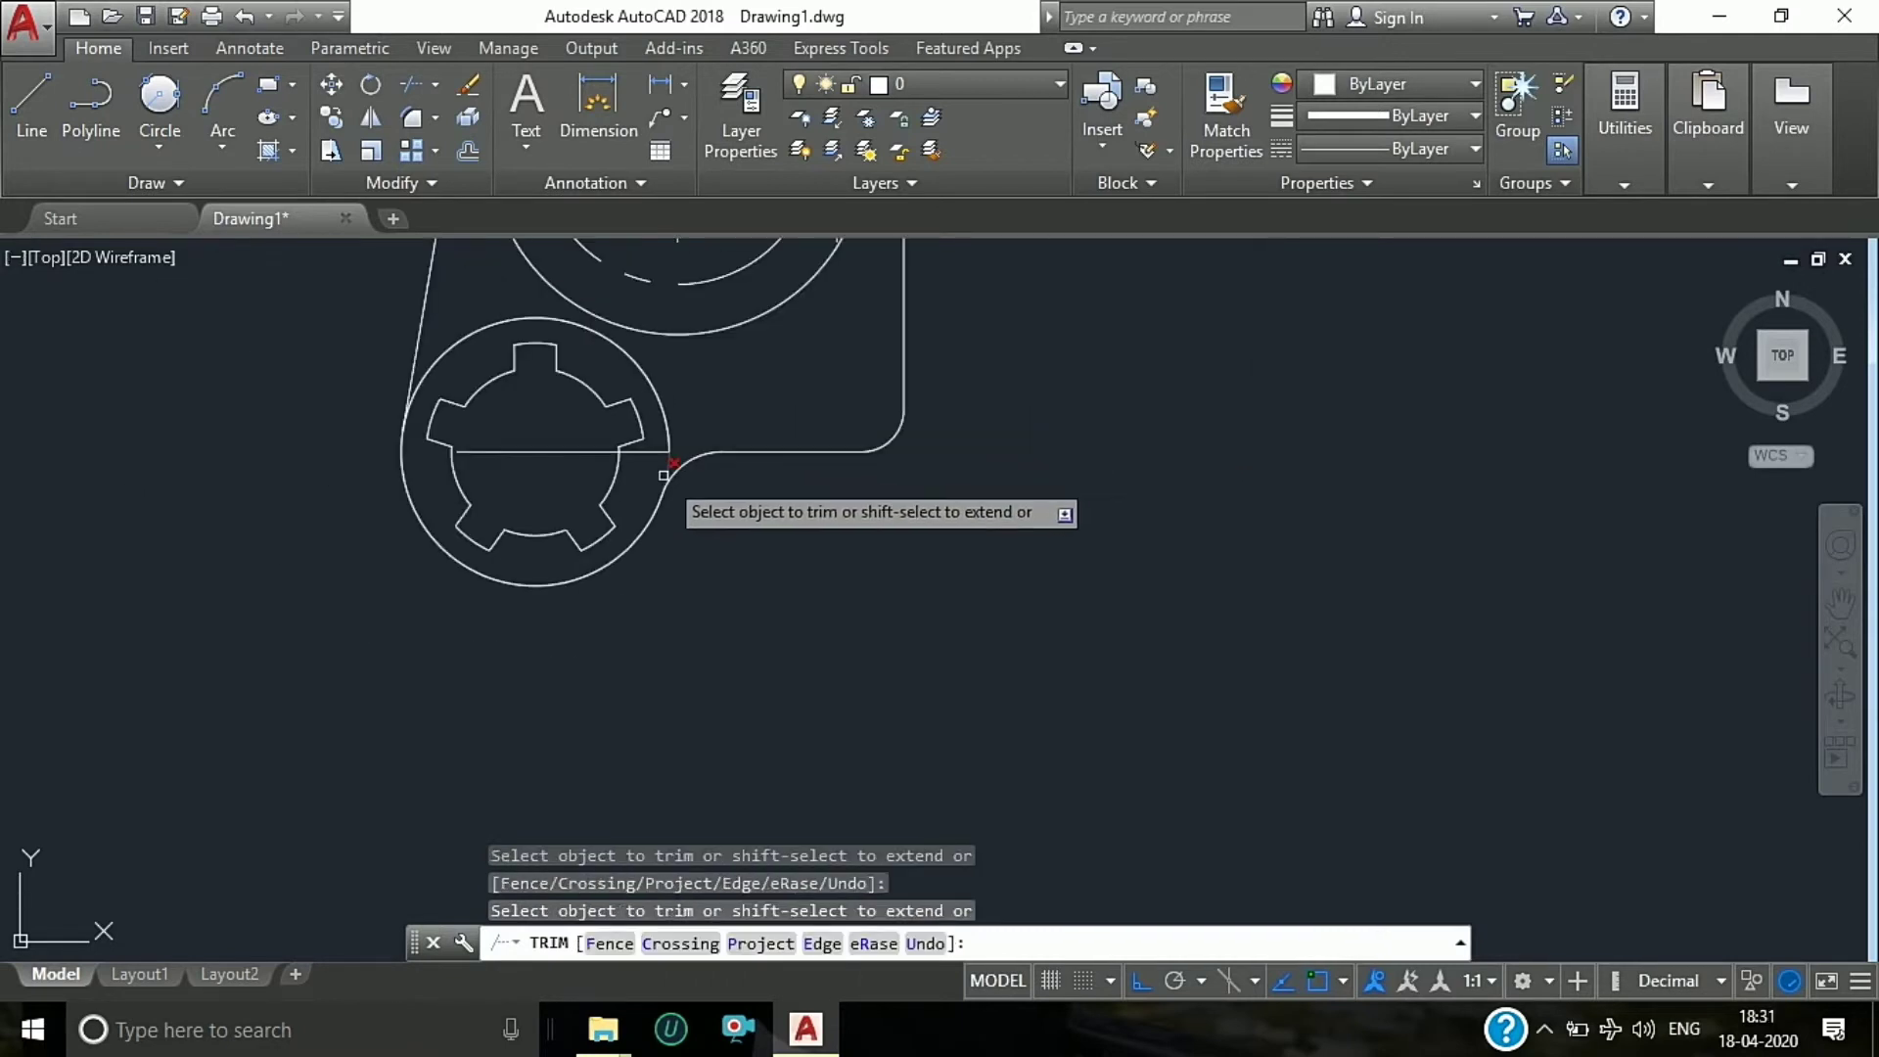
scroll(587, 533, down, 3)
scroll(588, 534, up, 4)
scroll(805, 534, down, 2)
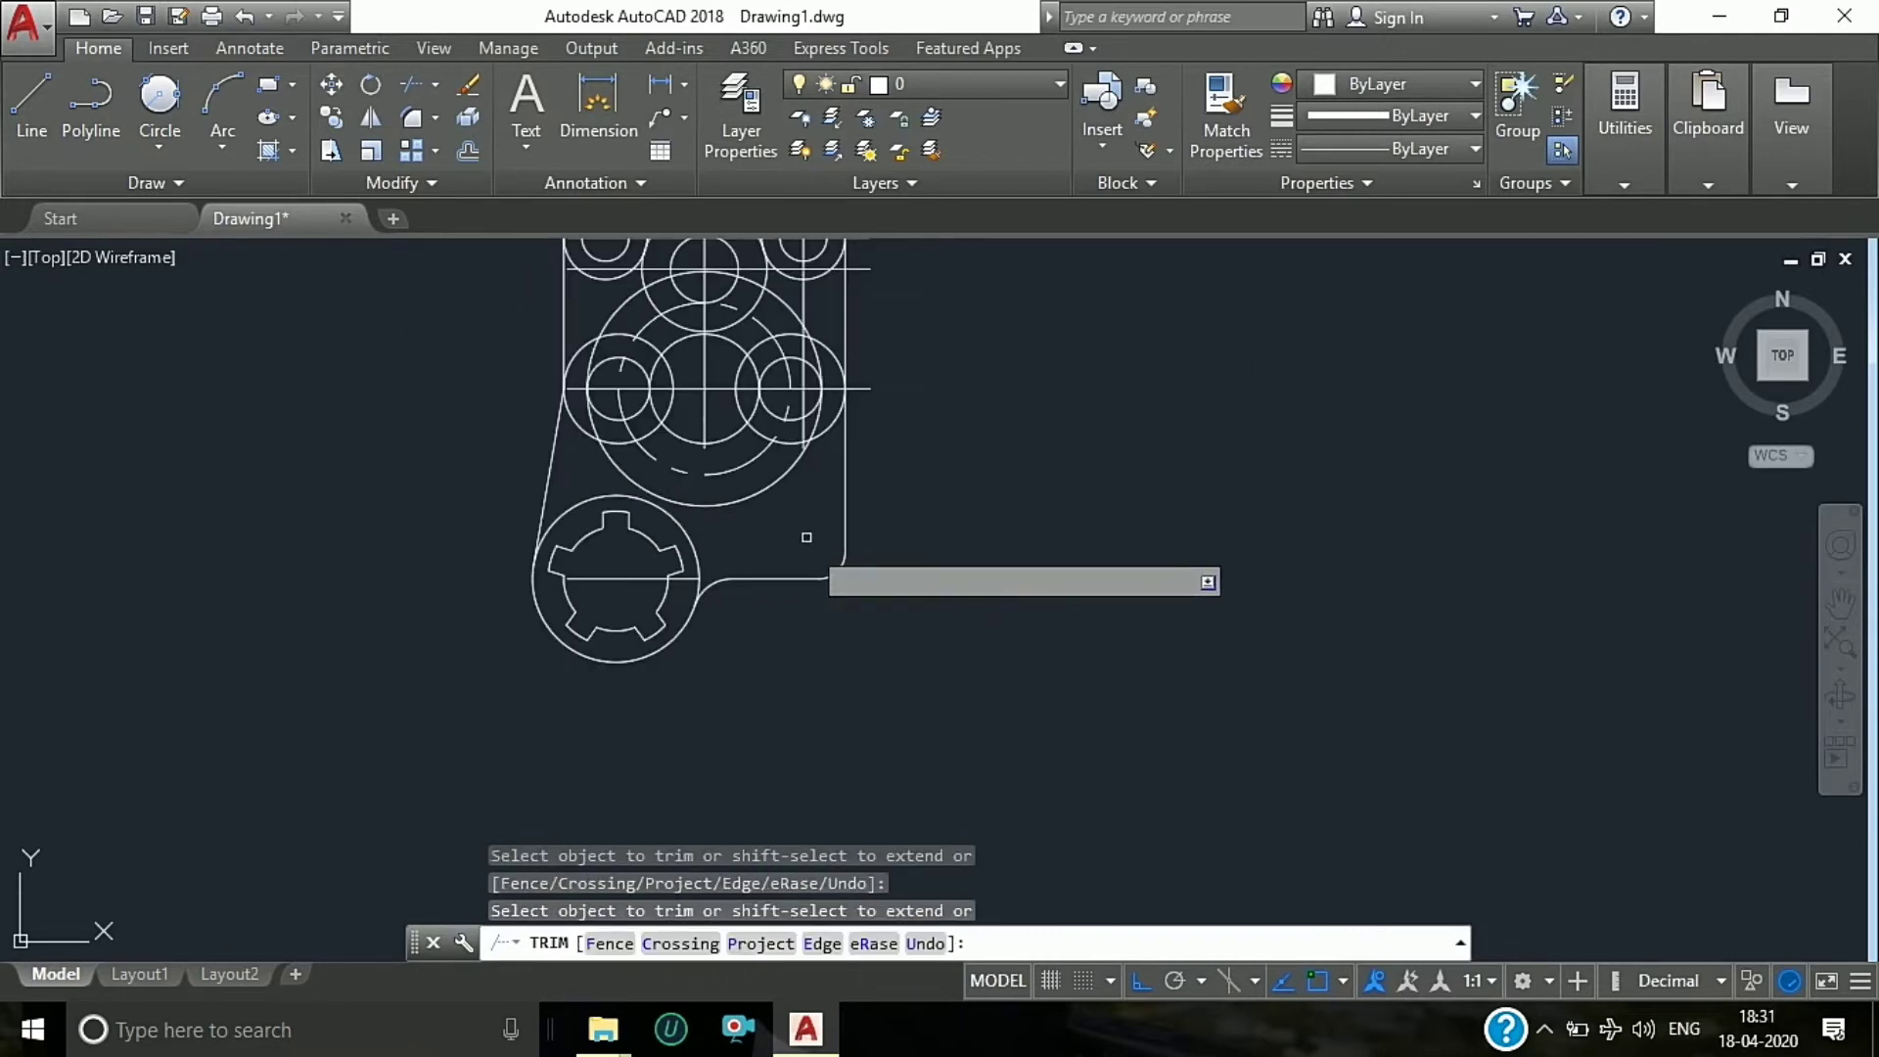
scroll(783, 587, down, 2)
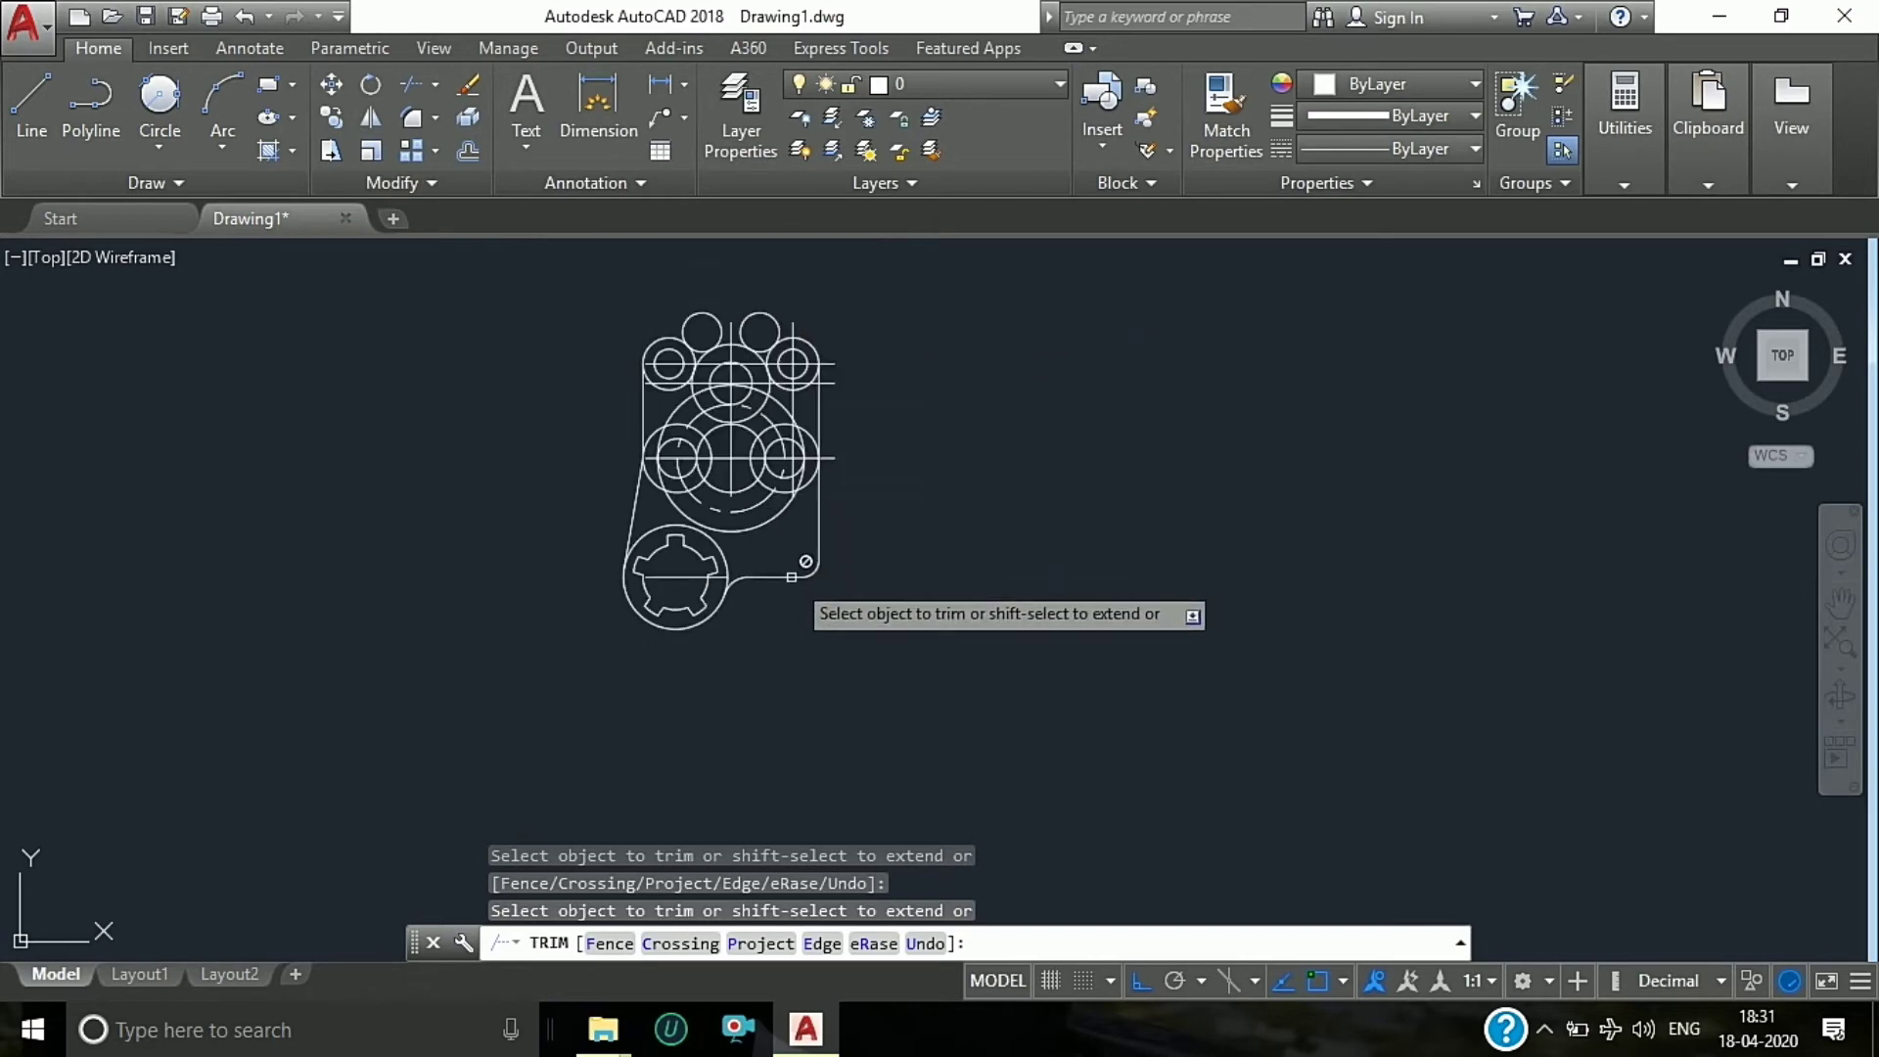
scroll(709, 347, up, 5)
click(654, 274)
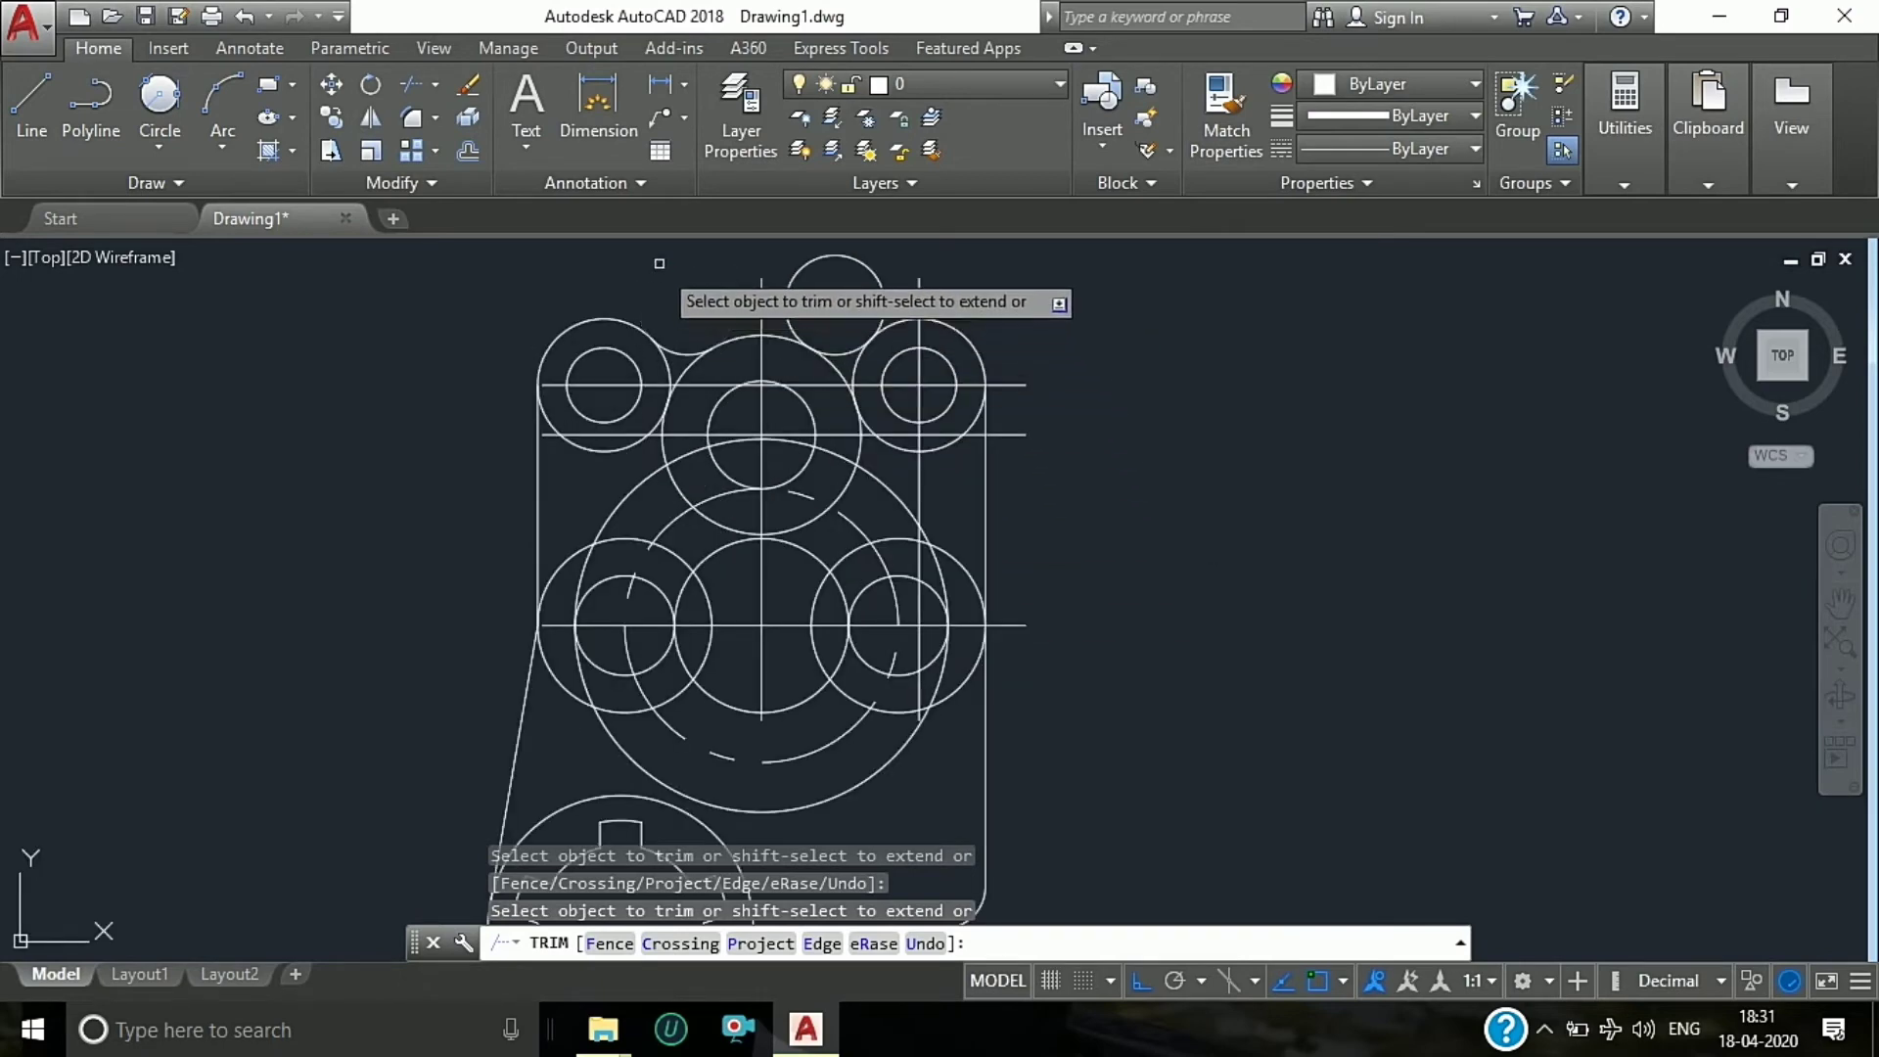
click(828, 253)
scroll(696, 376, up, 2)
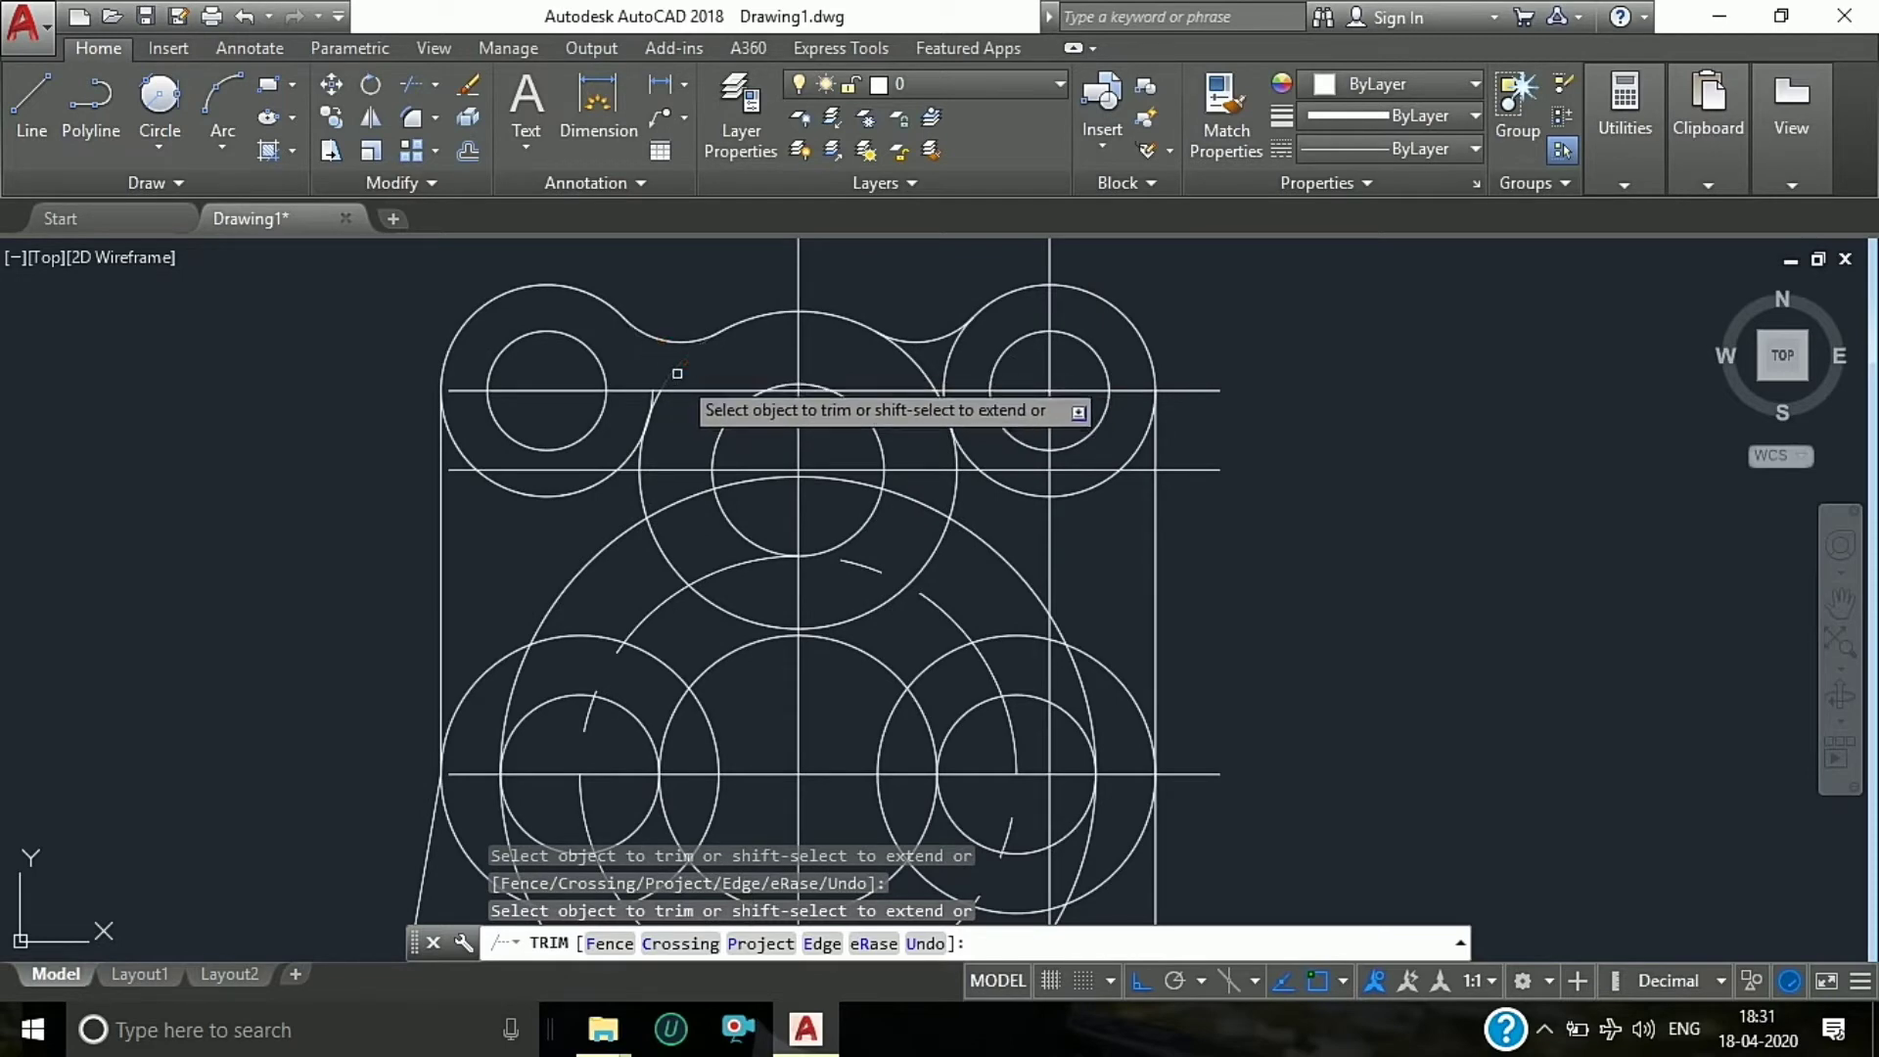
scroll(830, 362, up, 2)
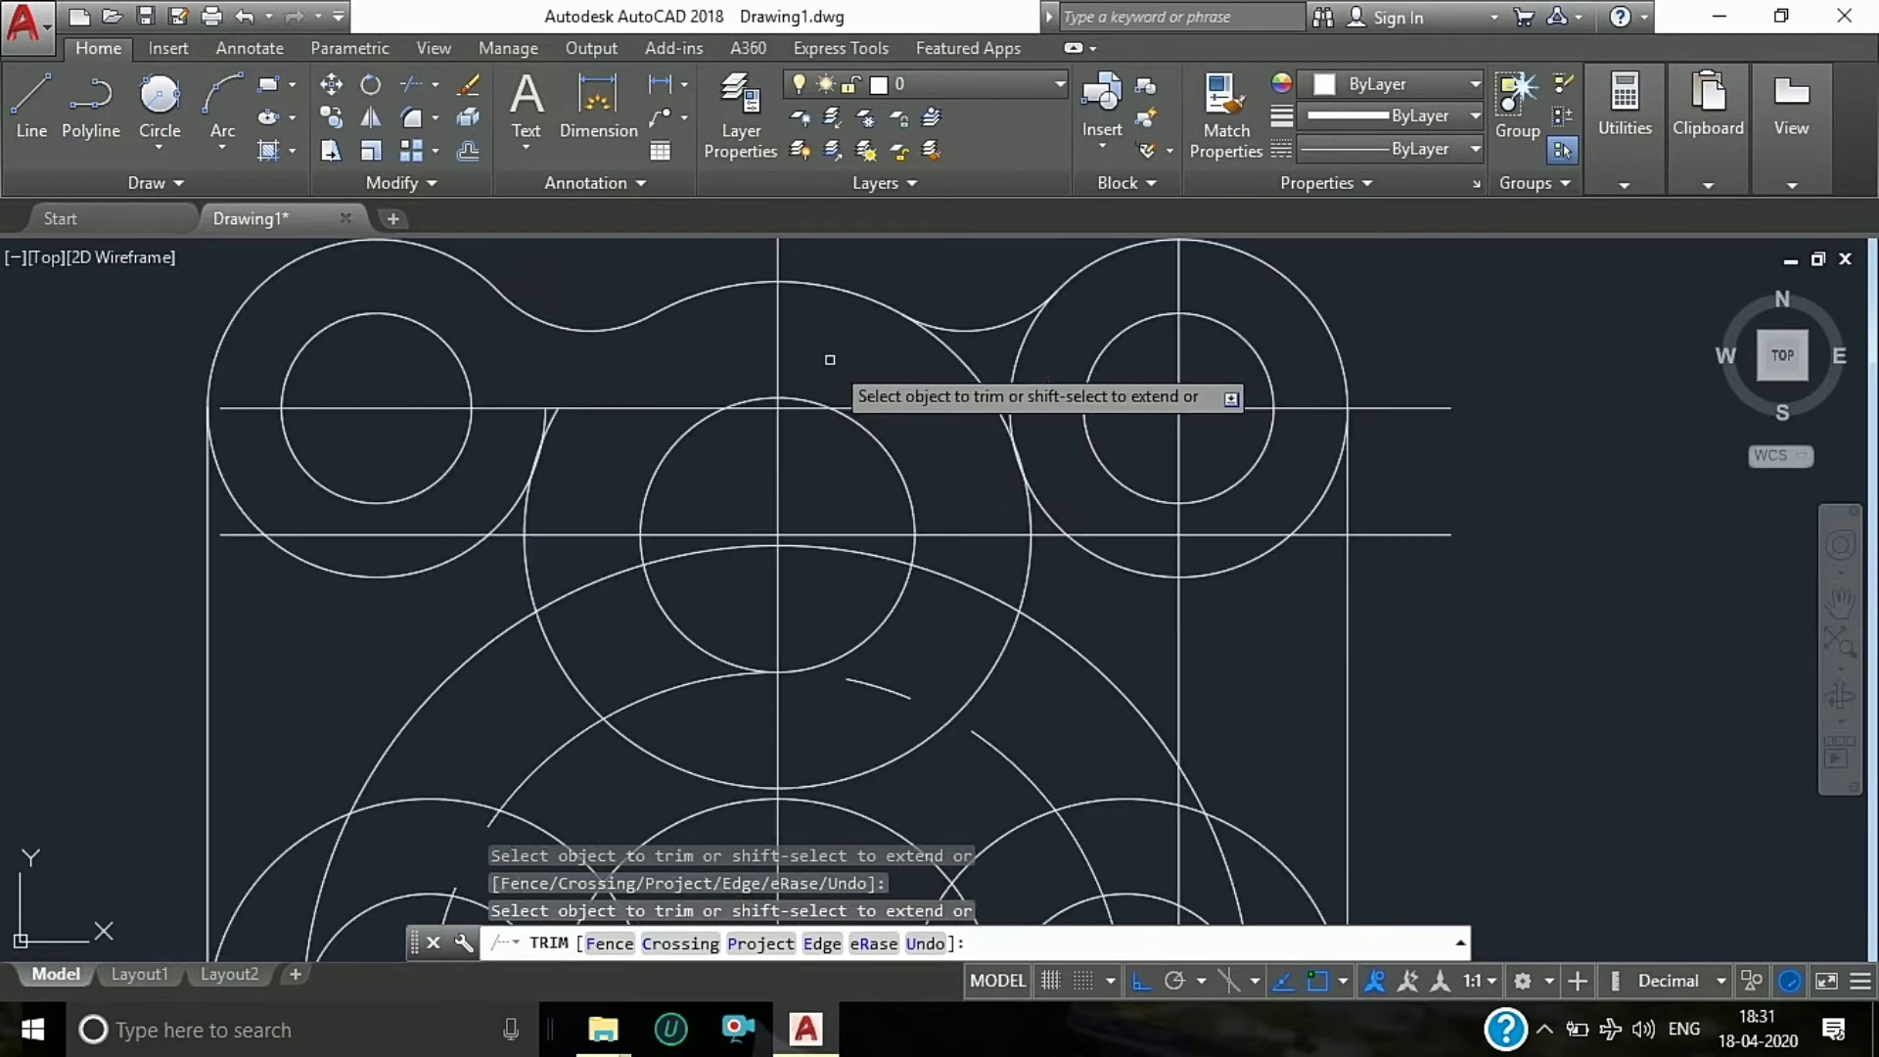
click(947, 350)
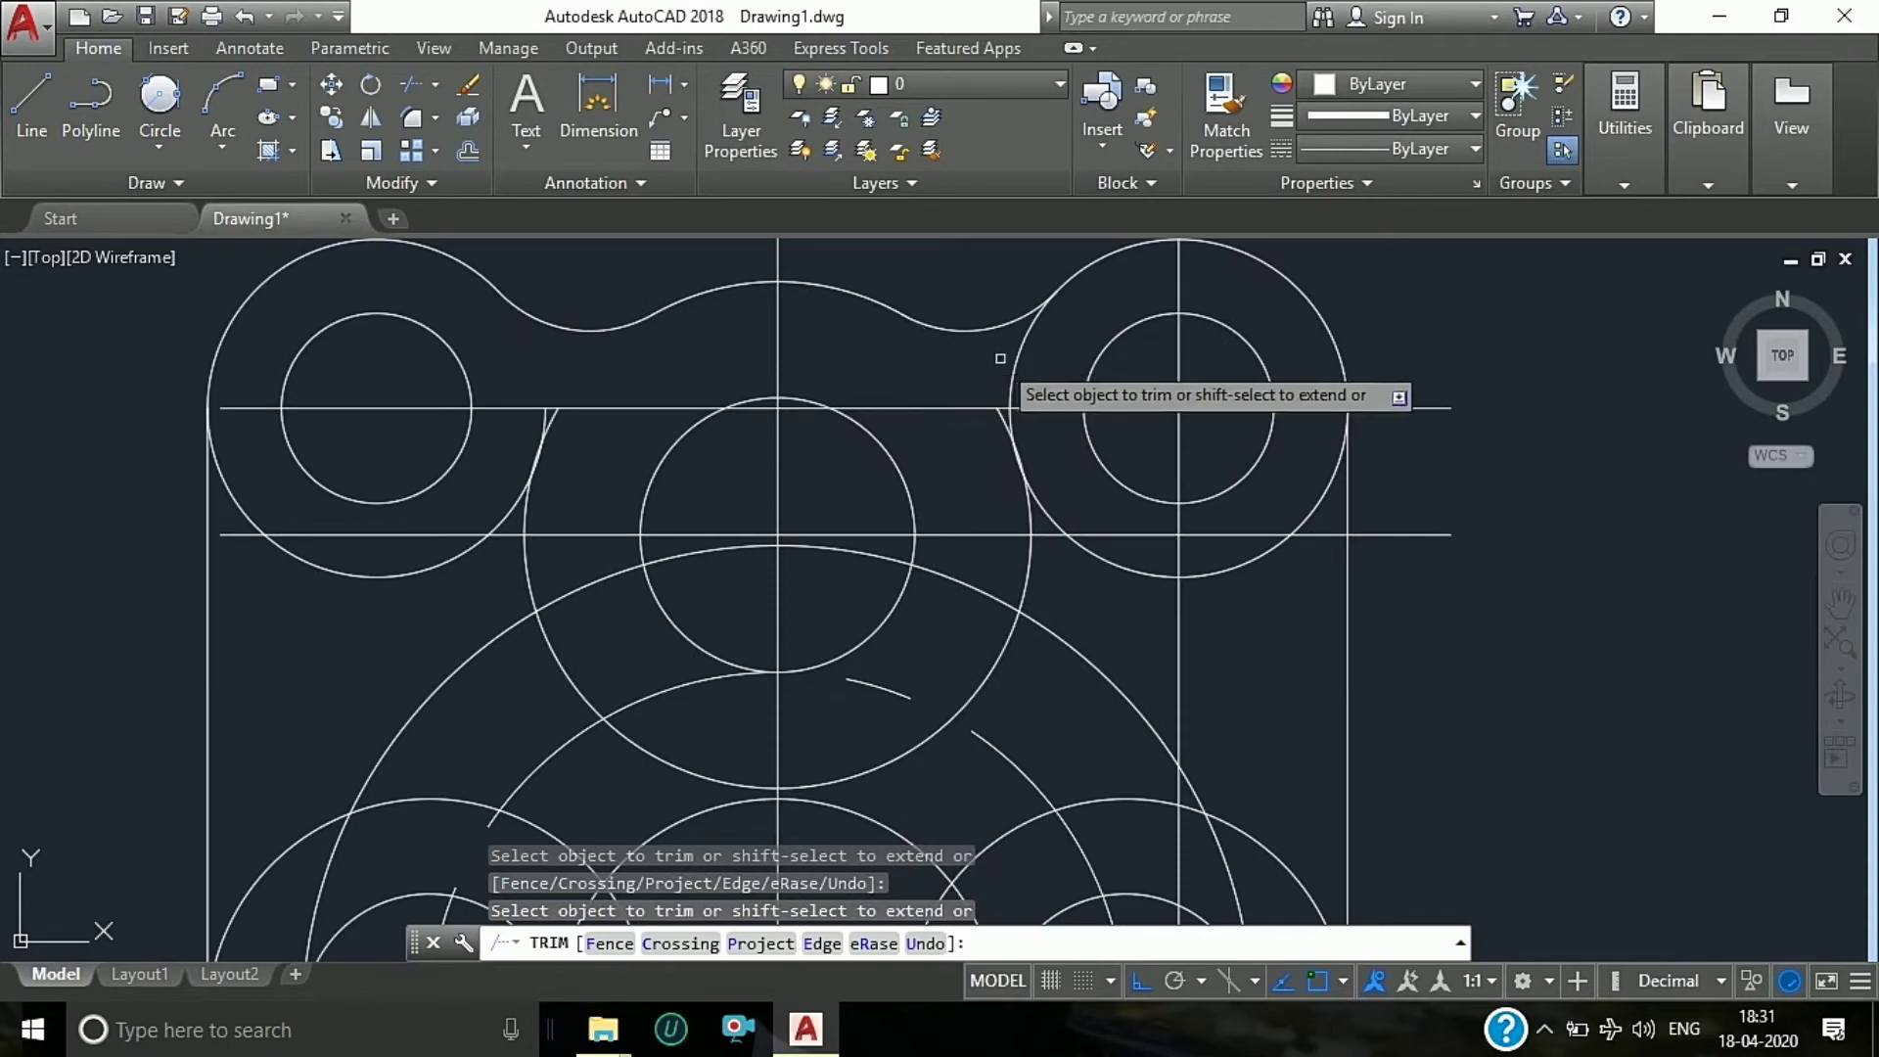
Step: Window-trim the remaining arc pieces so the top outline becomes a wave of joining arcs
click(1000, 450)
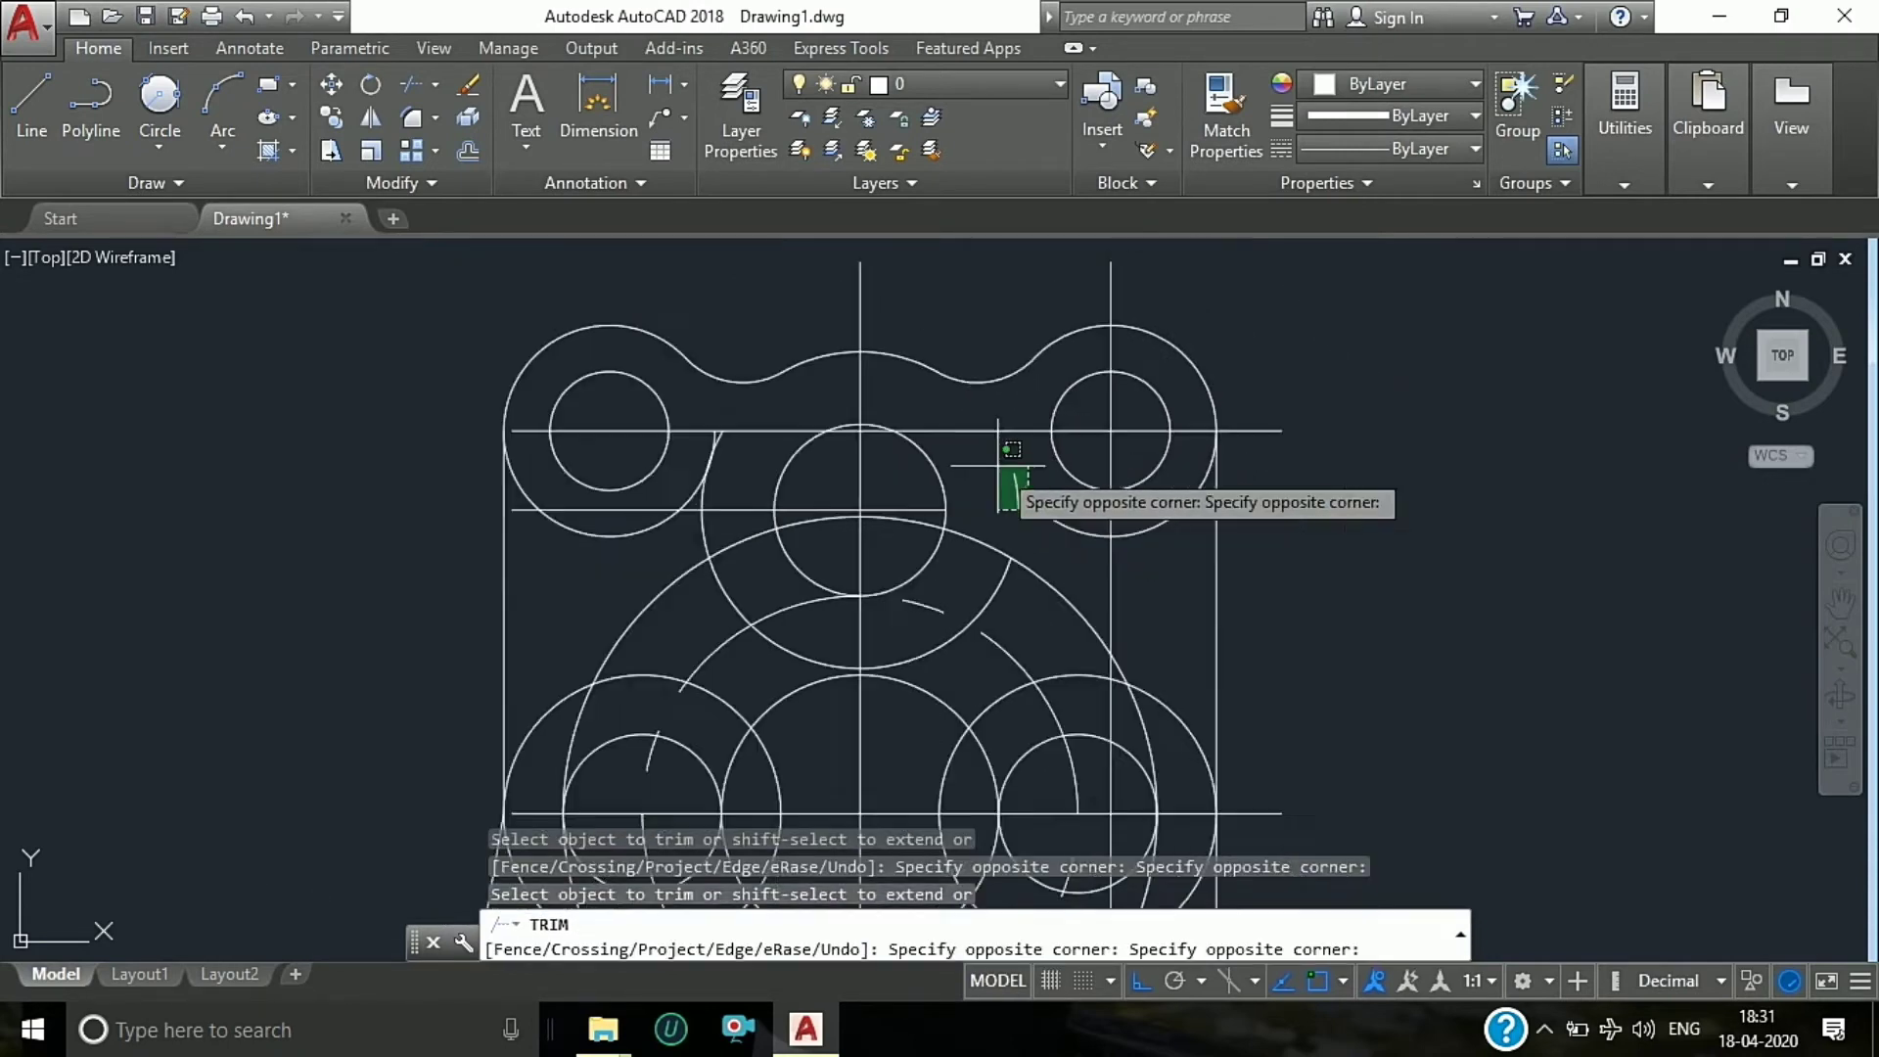
scroll(1000, 467, down, 4)
click(1016, 495)
scroll(881, 500, up, 2)
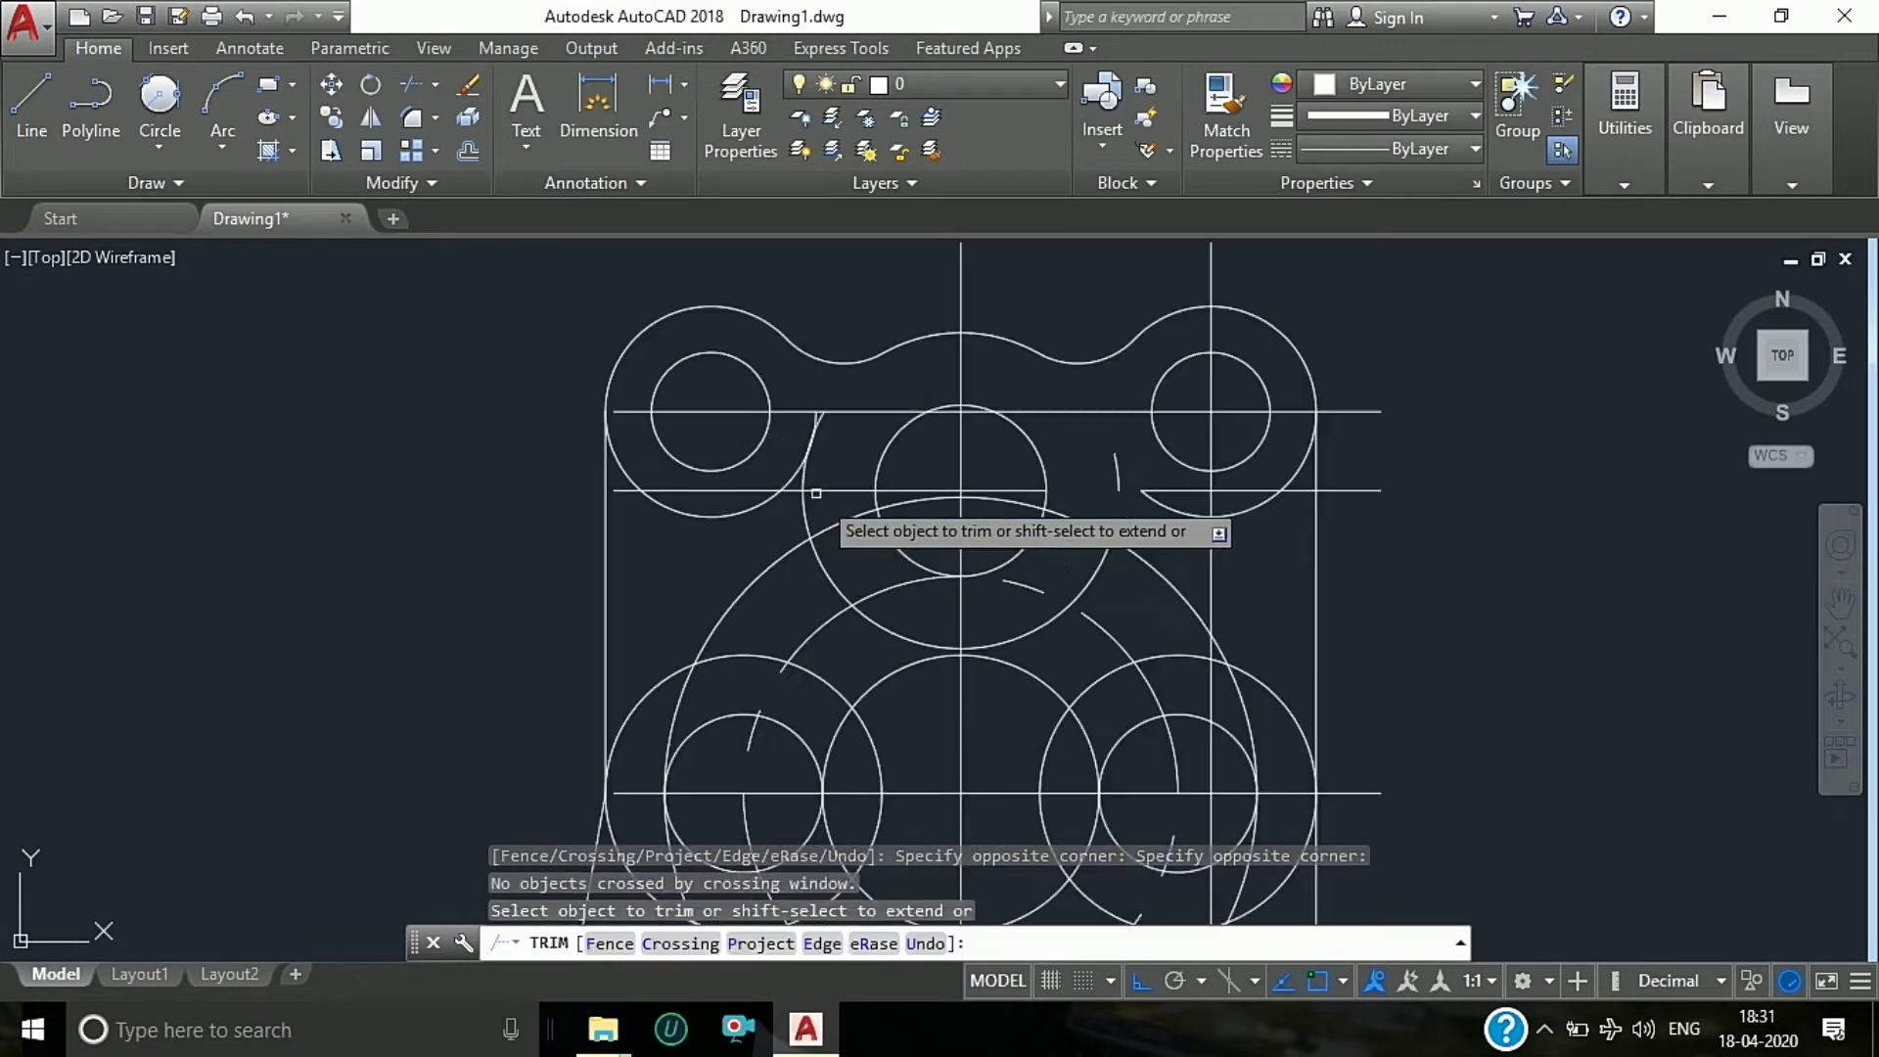
scroll(793, 460, up, 2)
click(798, 444)
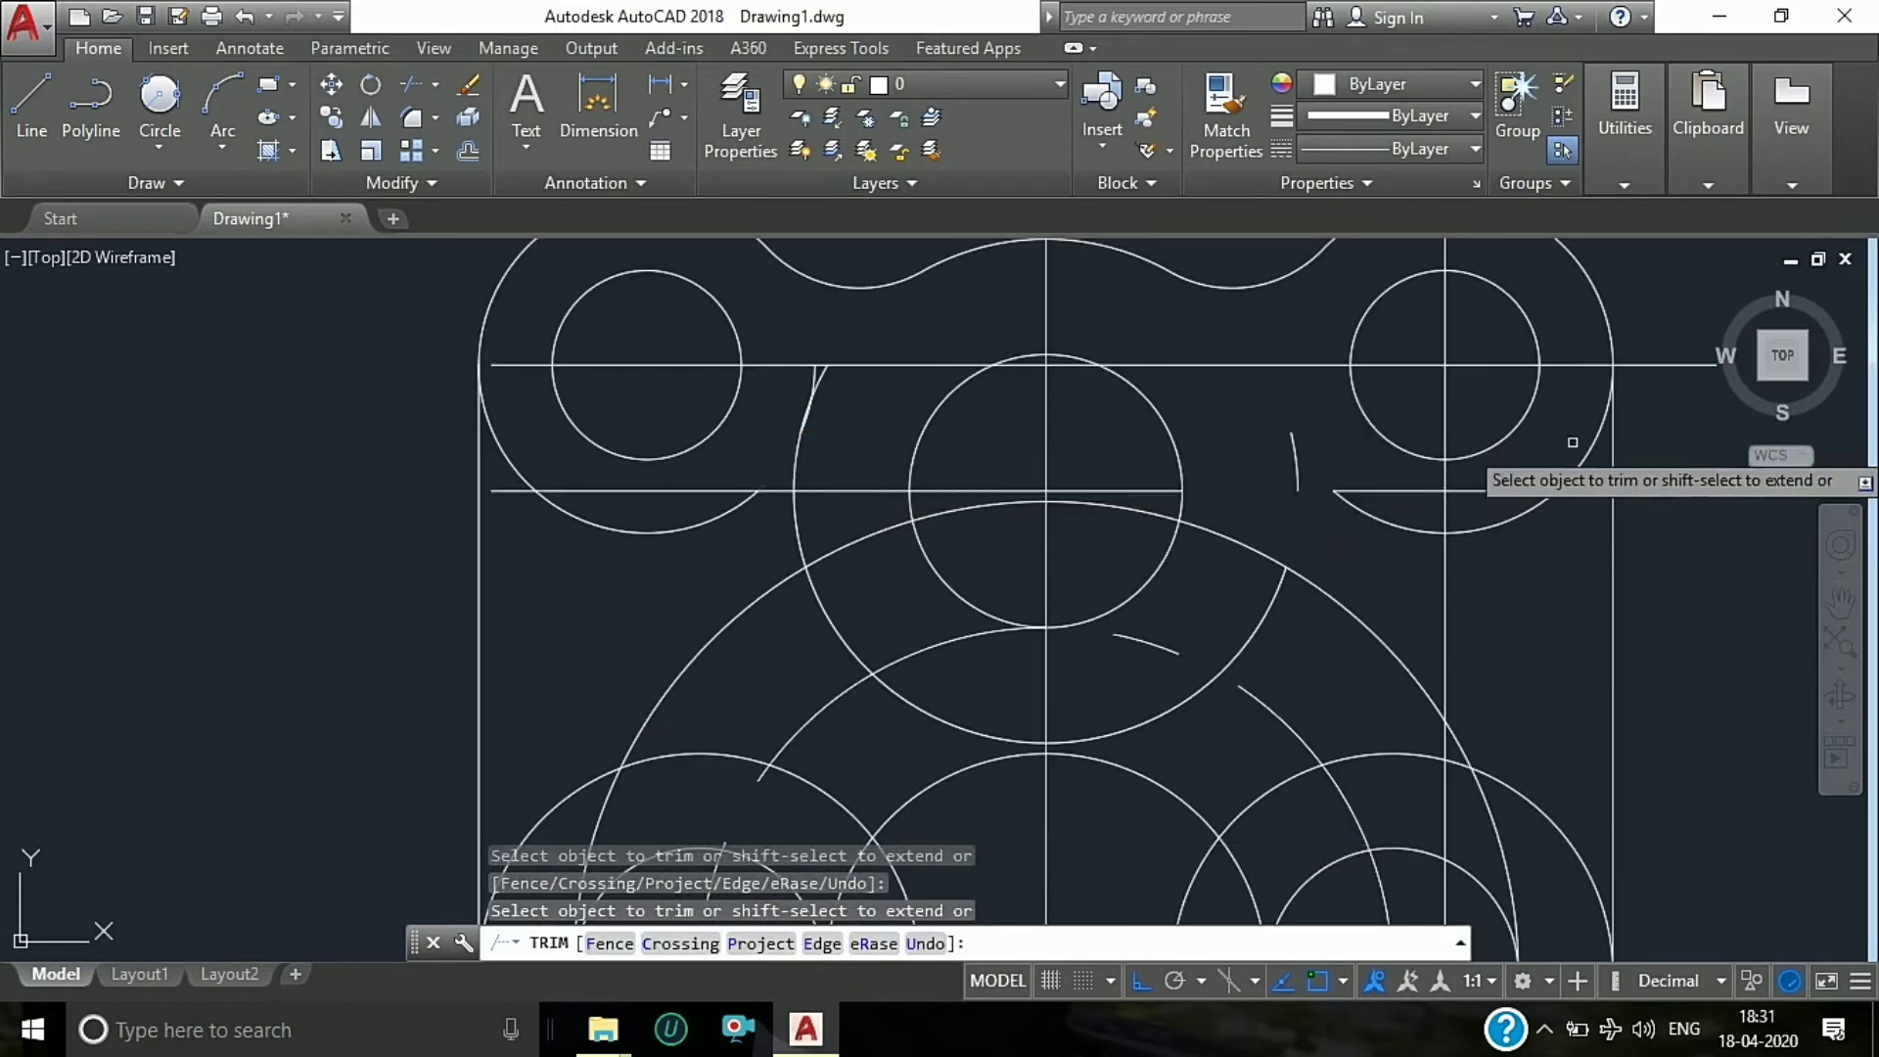
click(491, 439)
click(567, 420)
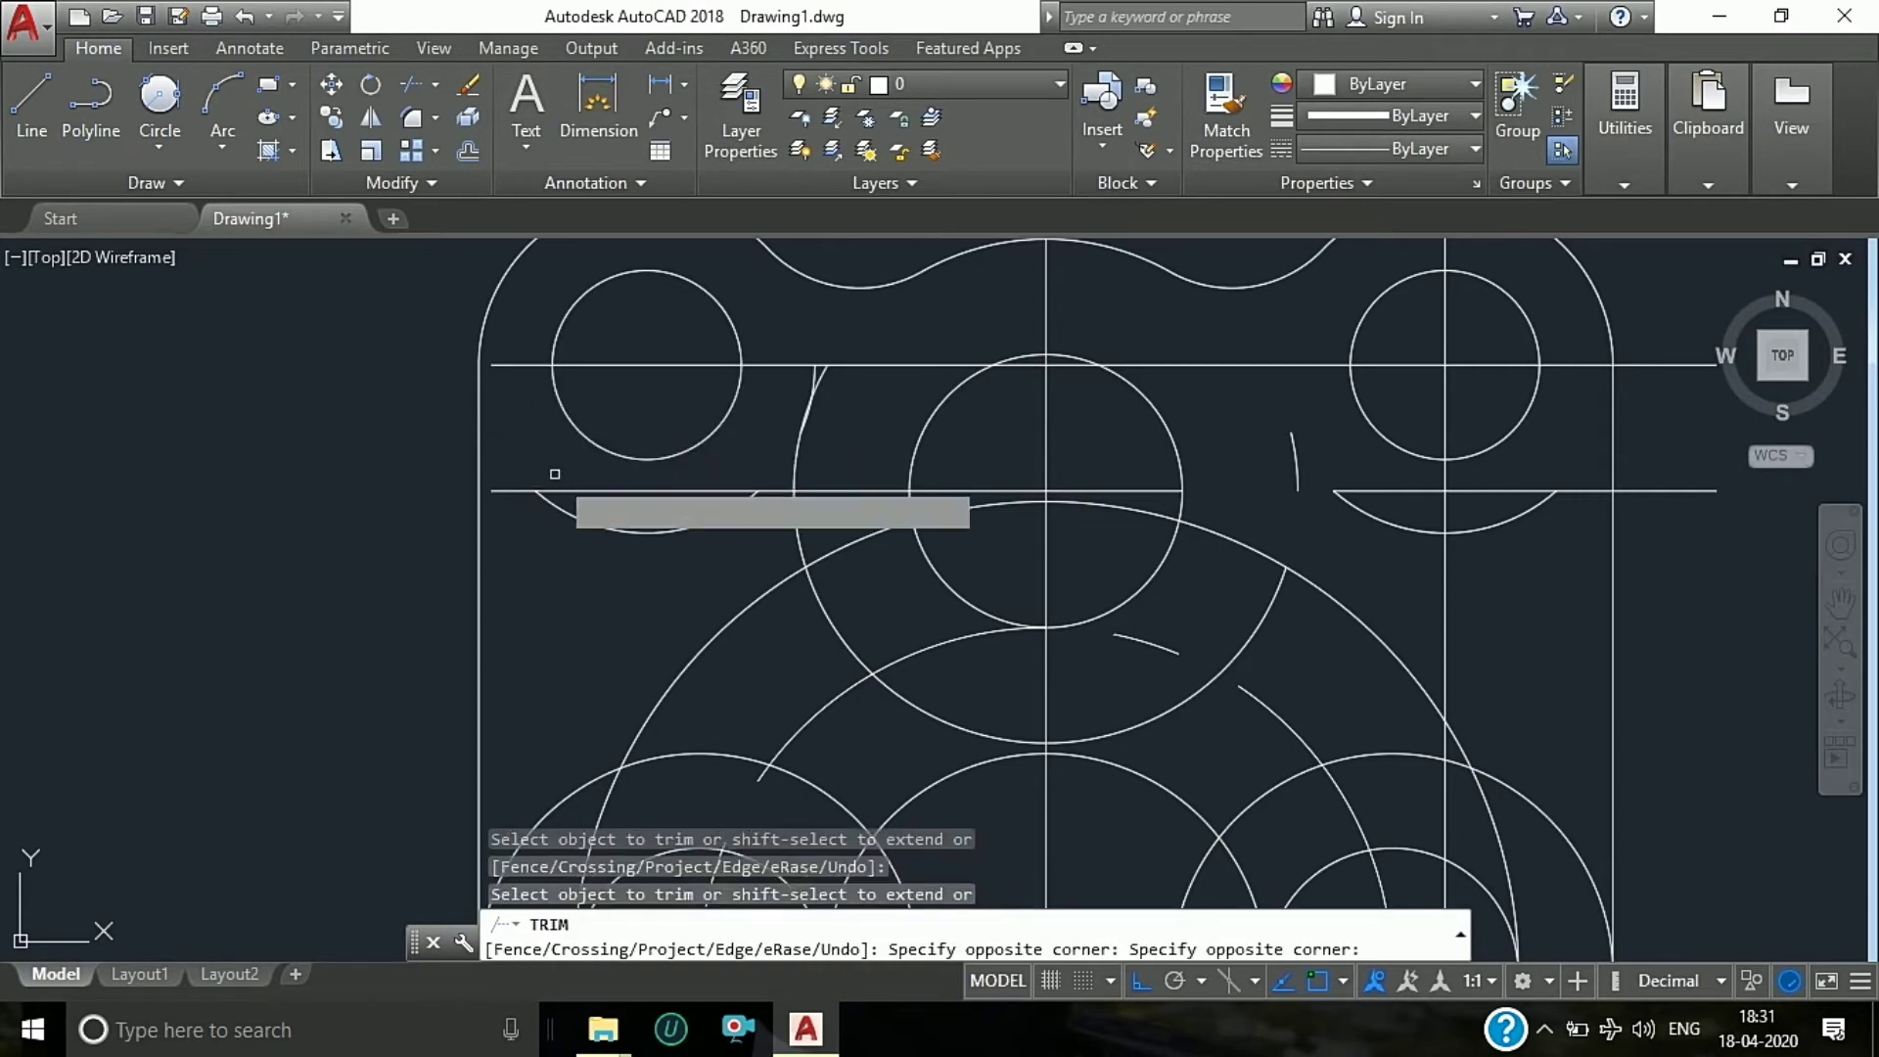
scroll(577, 450, down, 2)
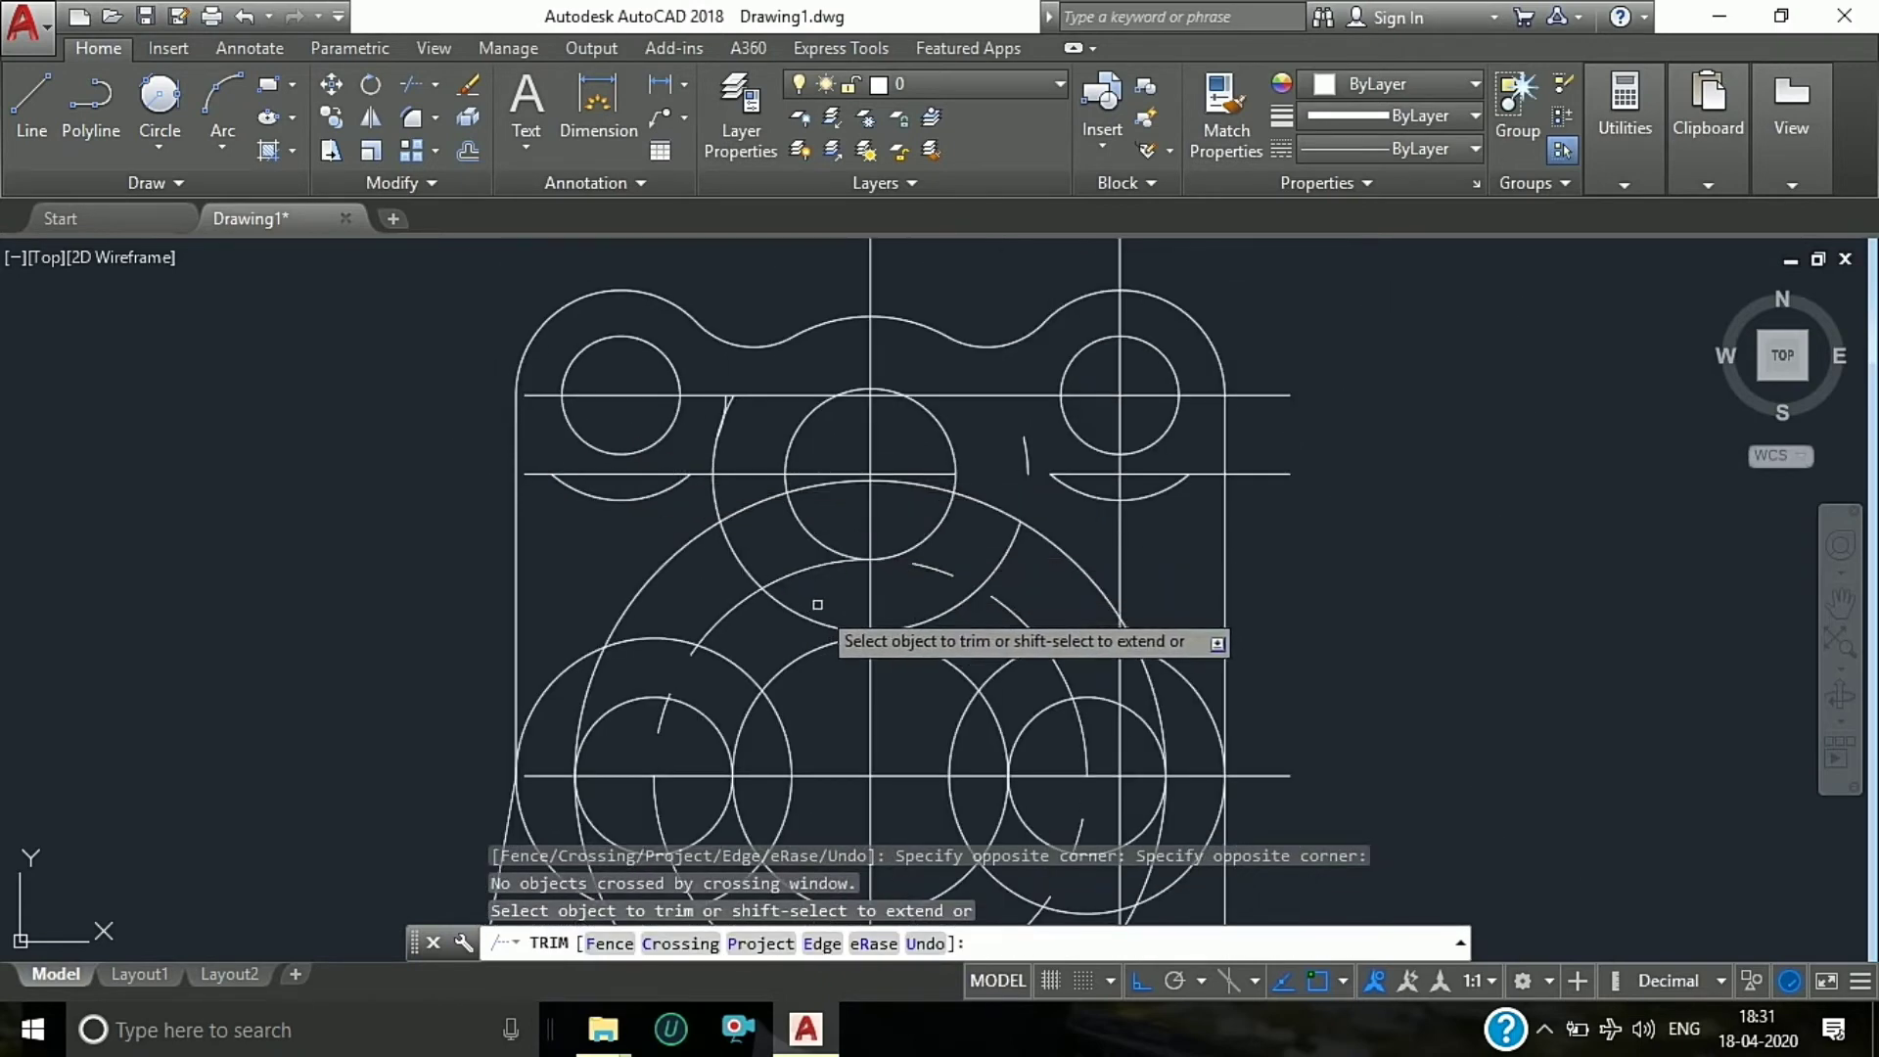
scroll(659, 684, up, 1)
scroll(600, 584, down, 1)
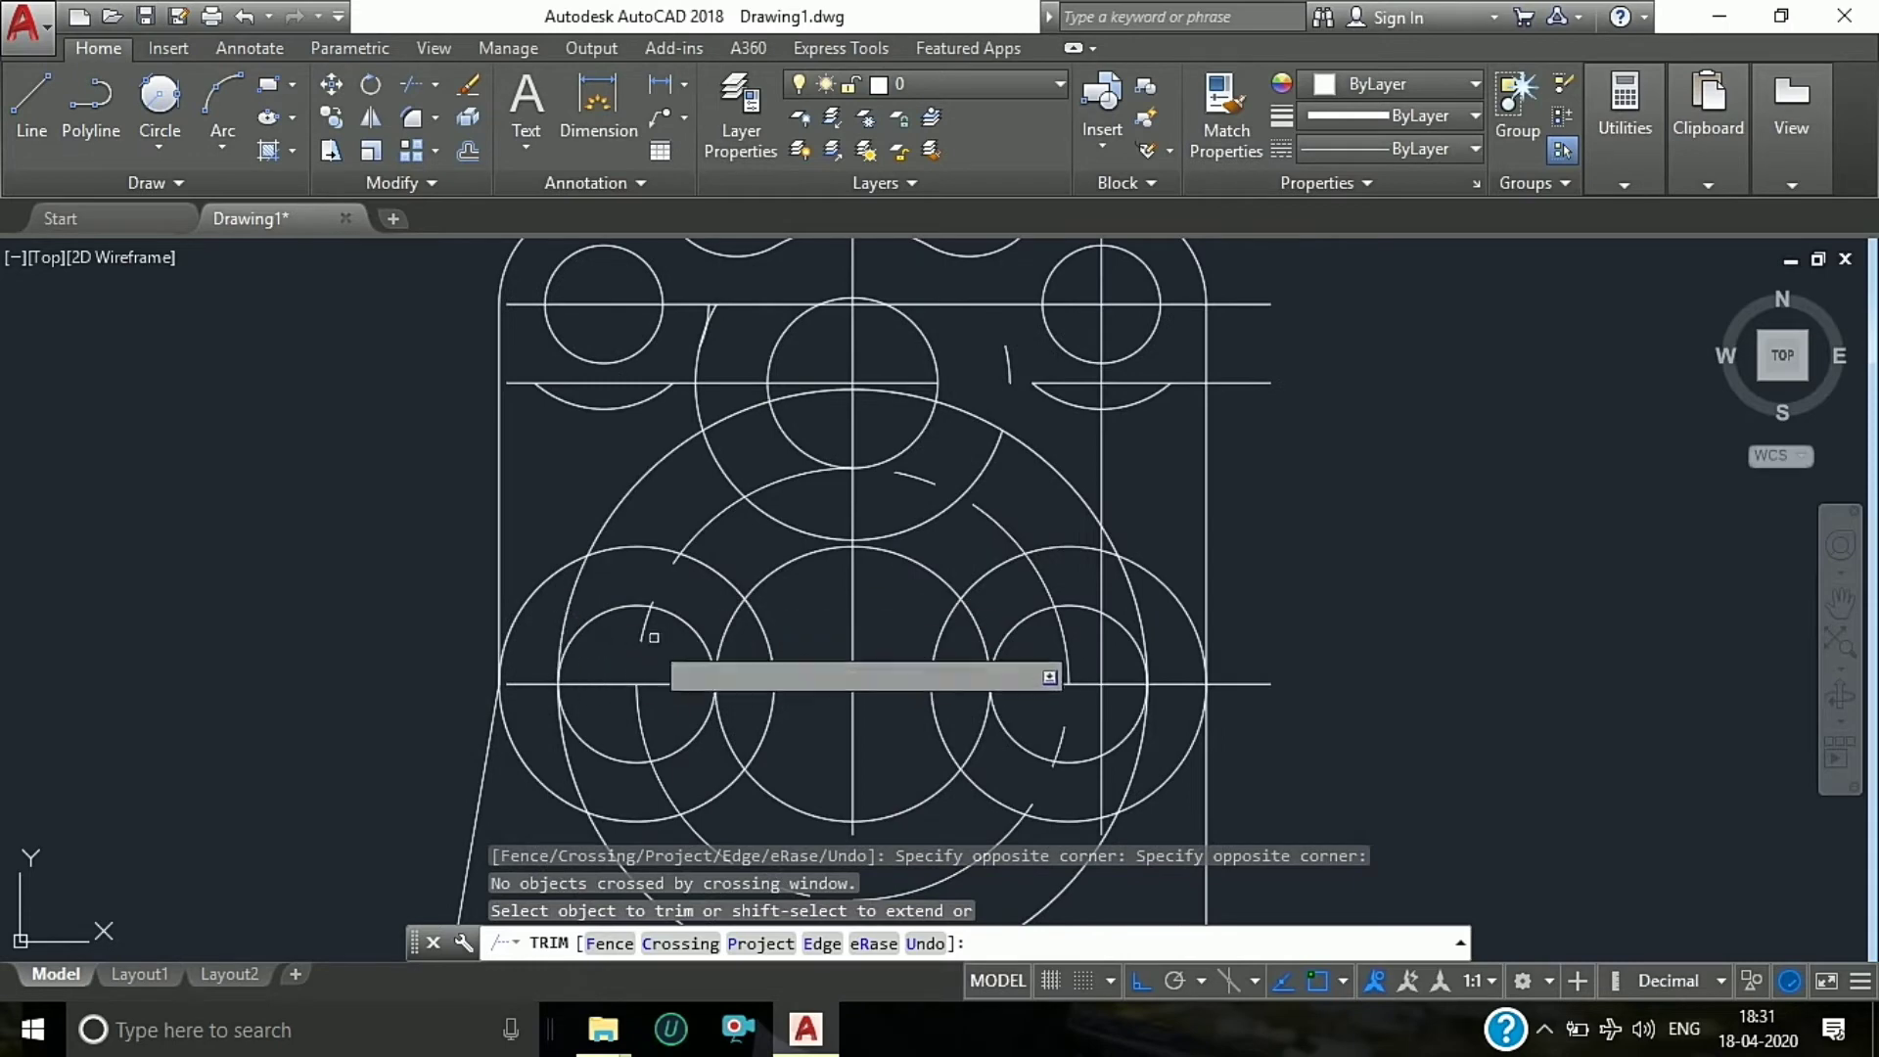
click(159, 98)
Step: Draw a radius 26 circle tangent to two objects in the middle of the bracket
scroll(729, 543, up, 2)
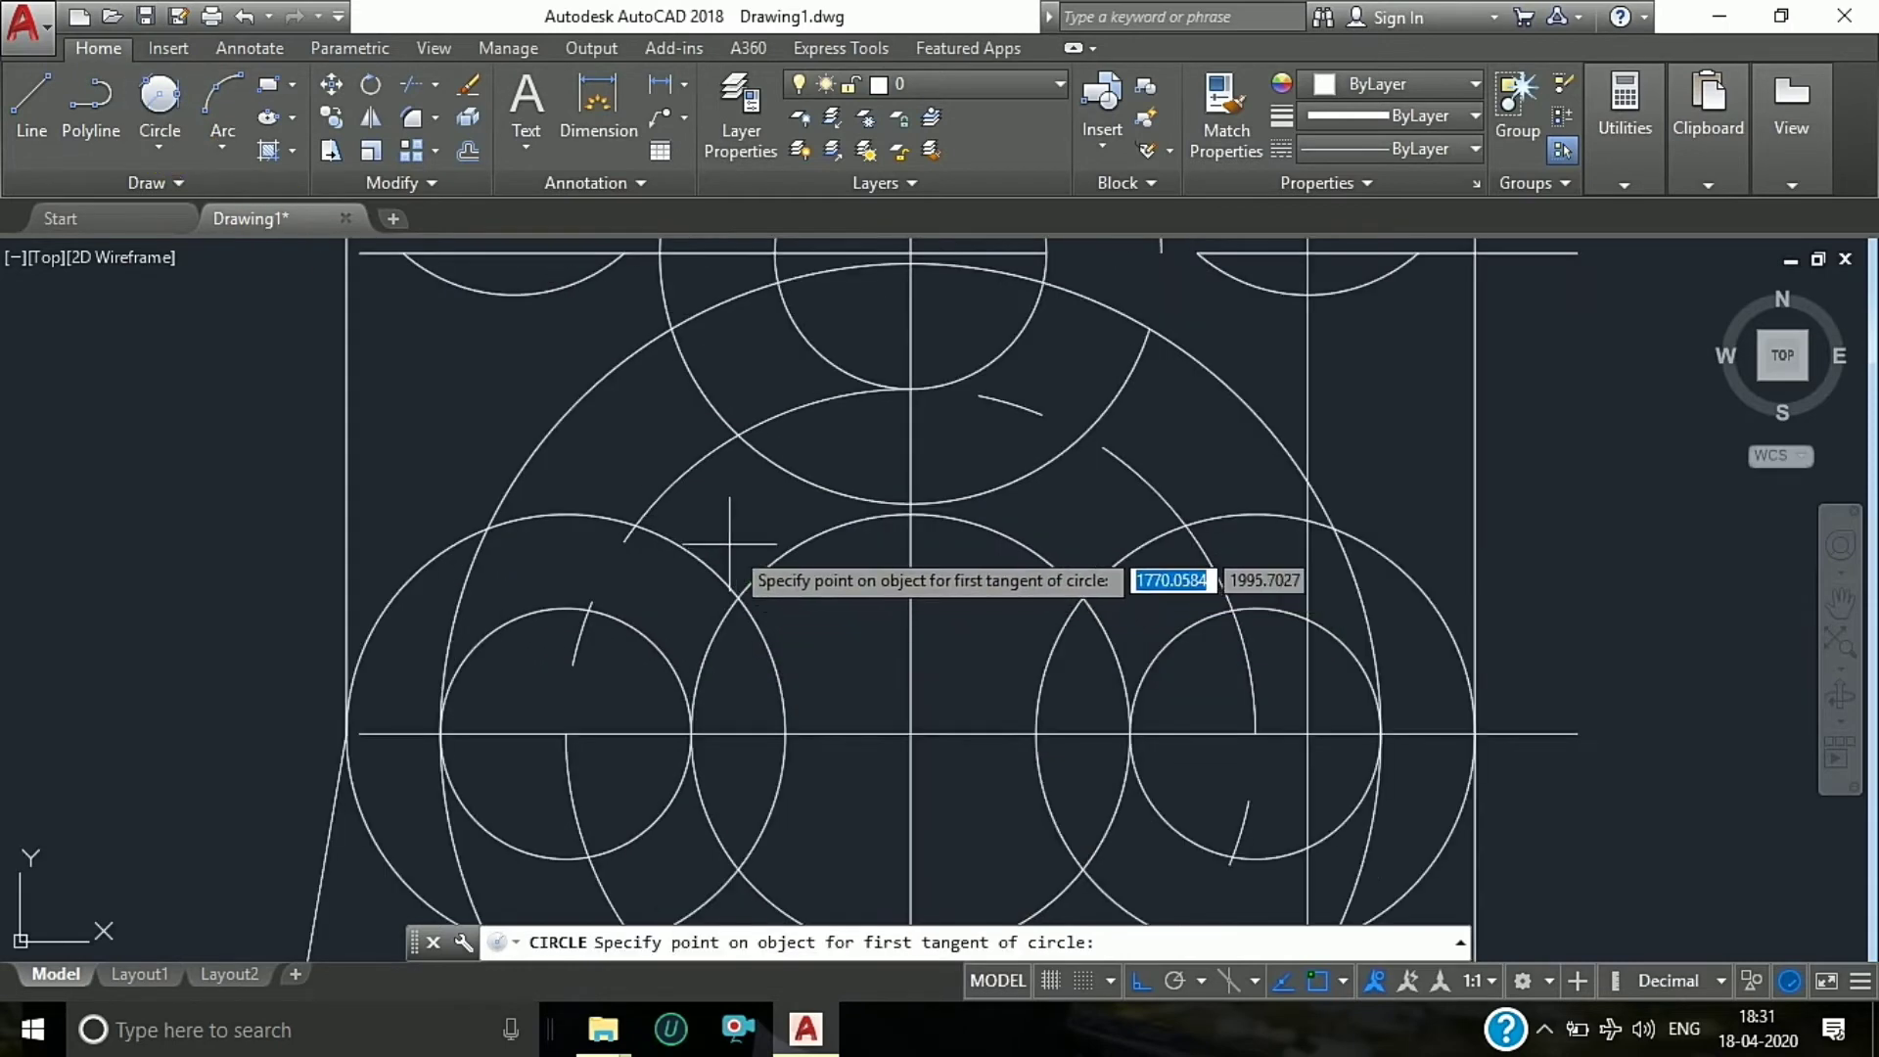
click(637, 533)
click(1077, 600)
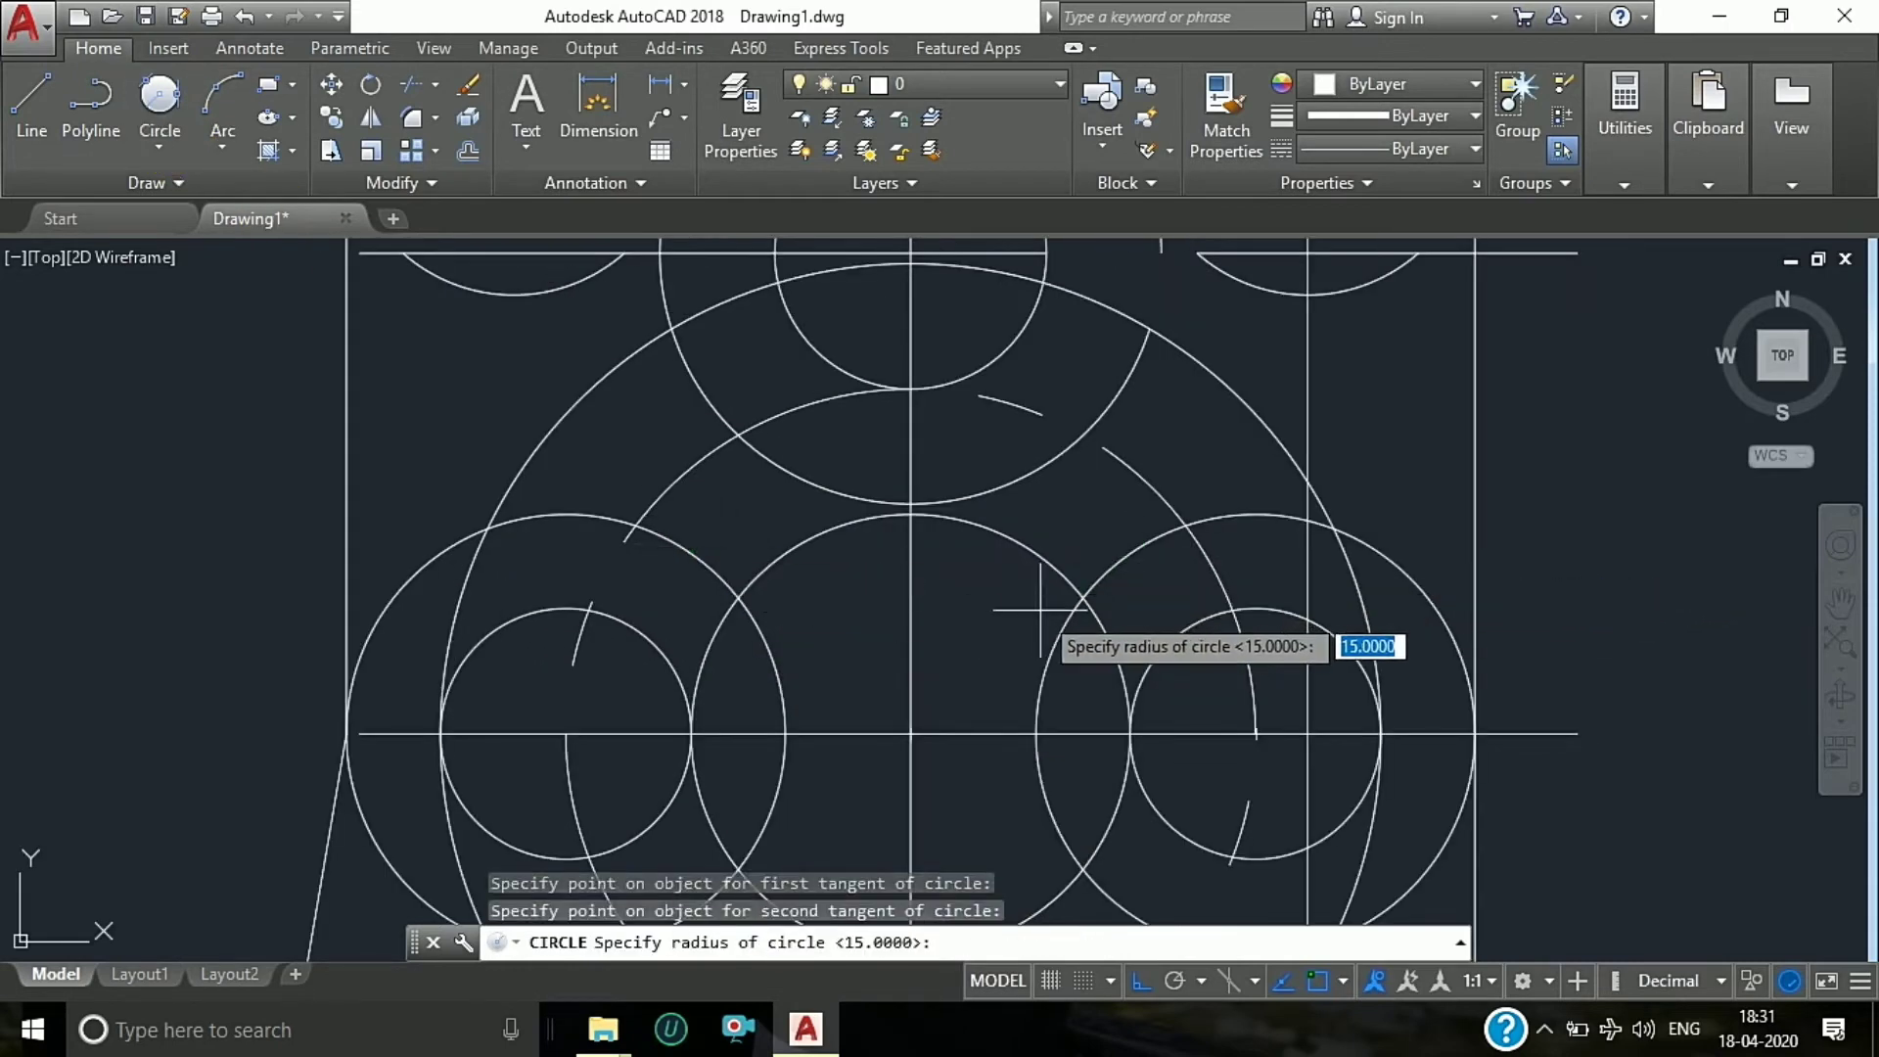
text(26)
key(Return)
scroll(979, 617, down, 2)
key(Escape)
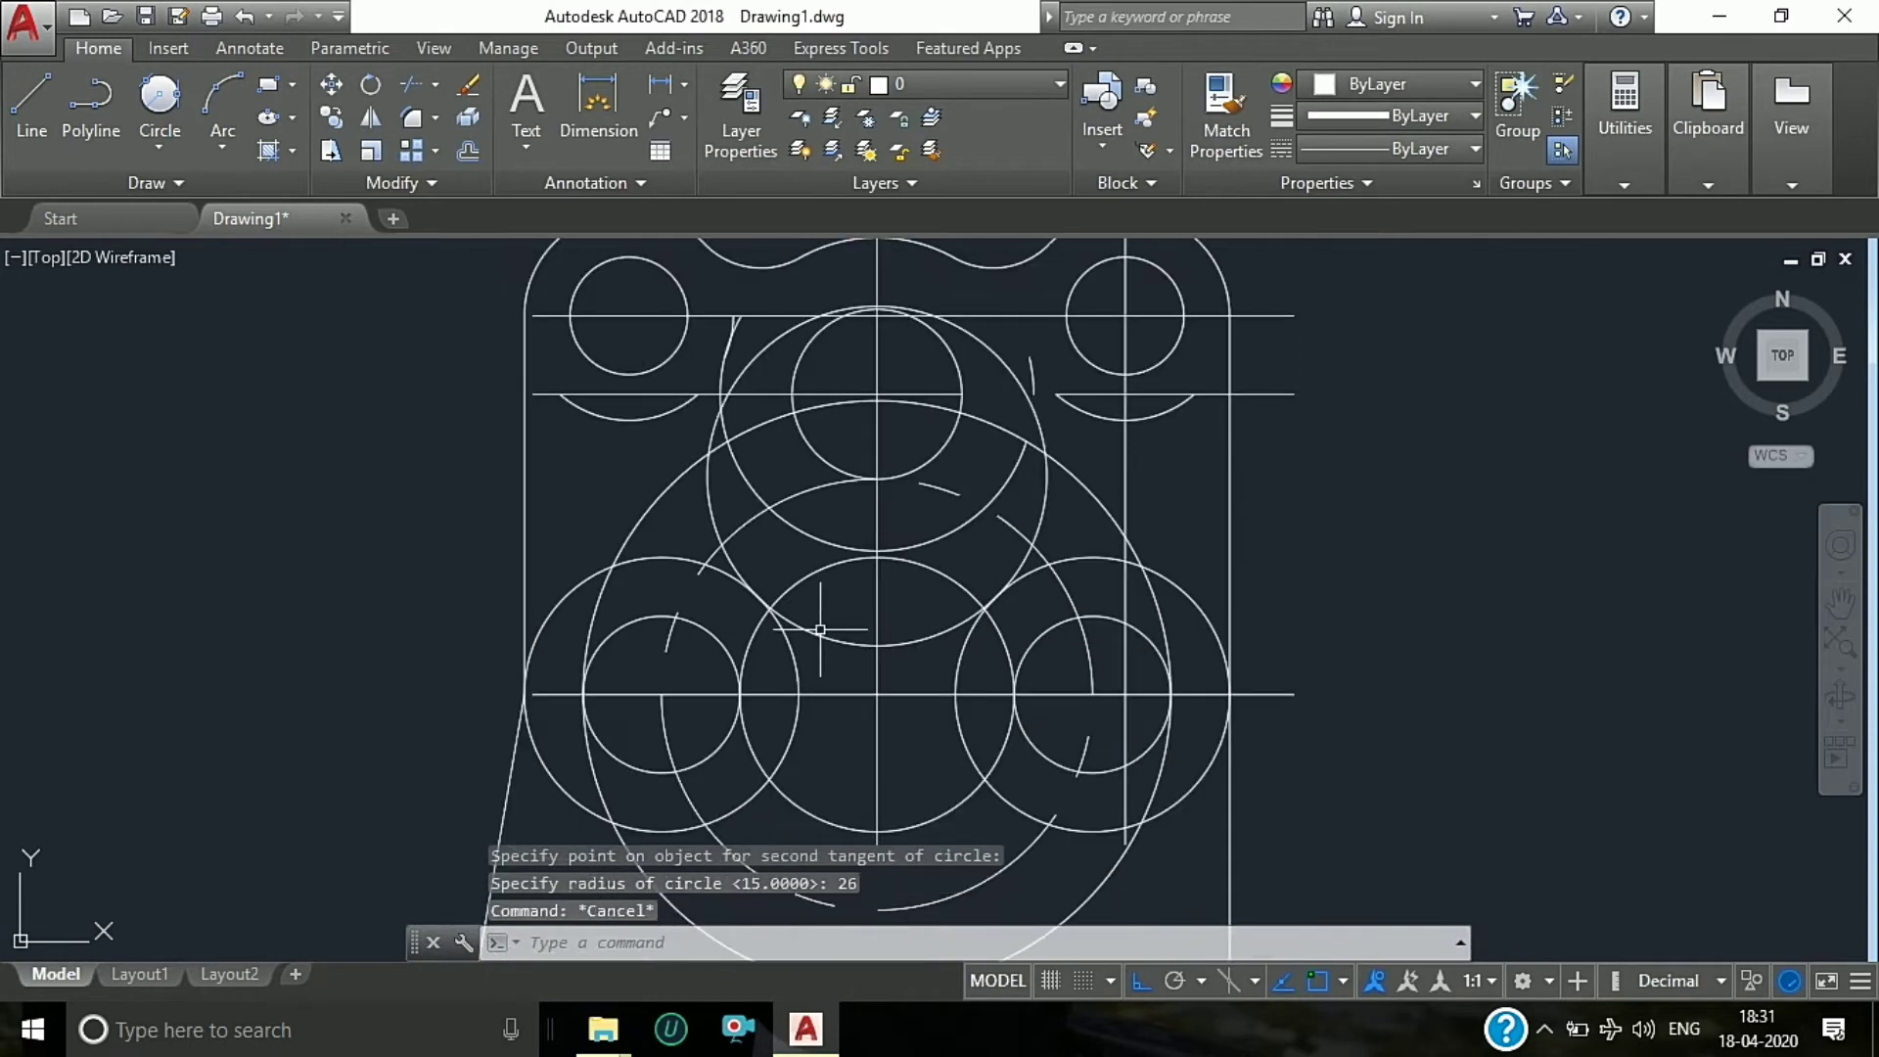
Step: Trim the unwanted arcs of the inner and right circles with TR
text(tr)
key(Return)
key(Return)
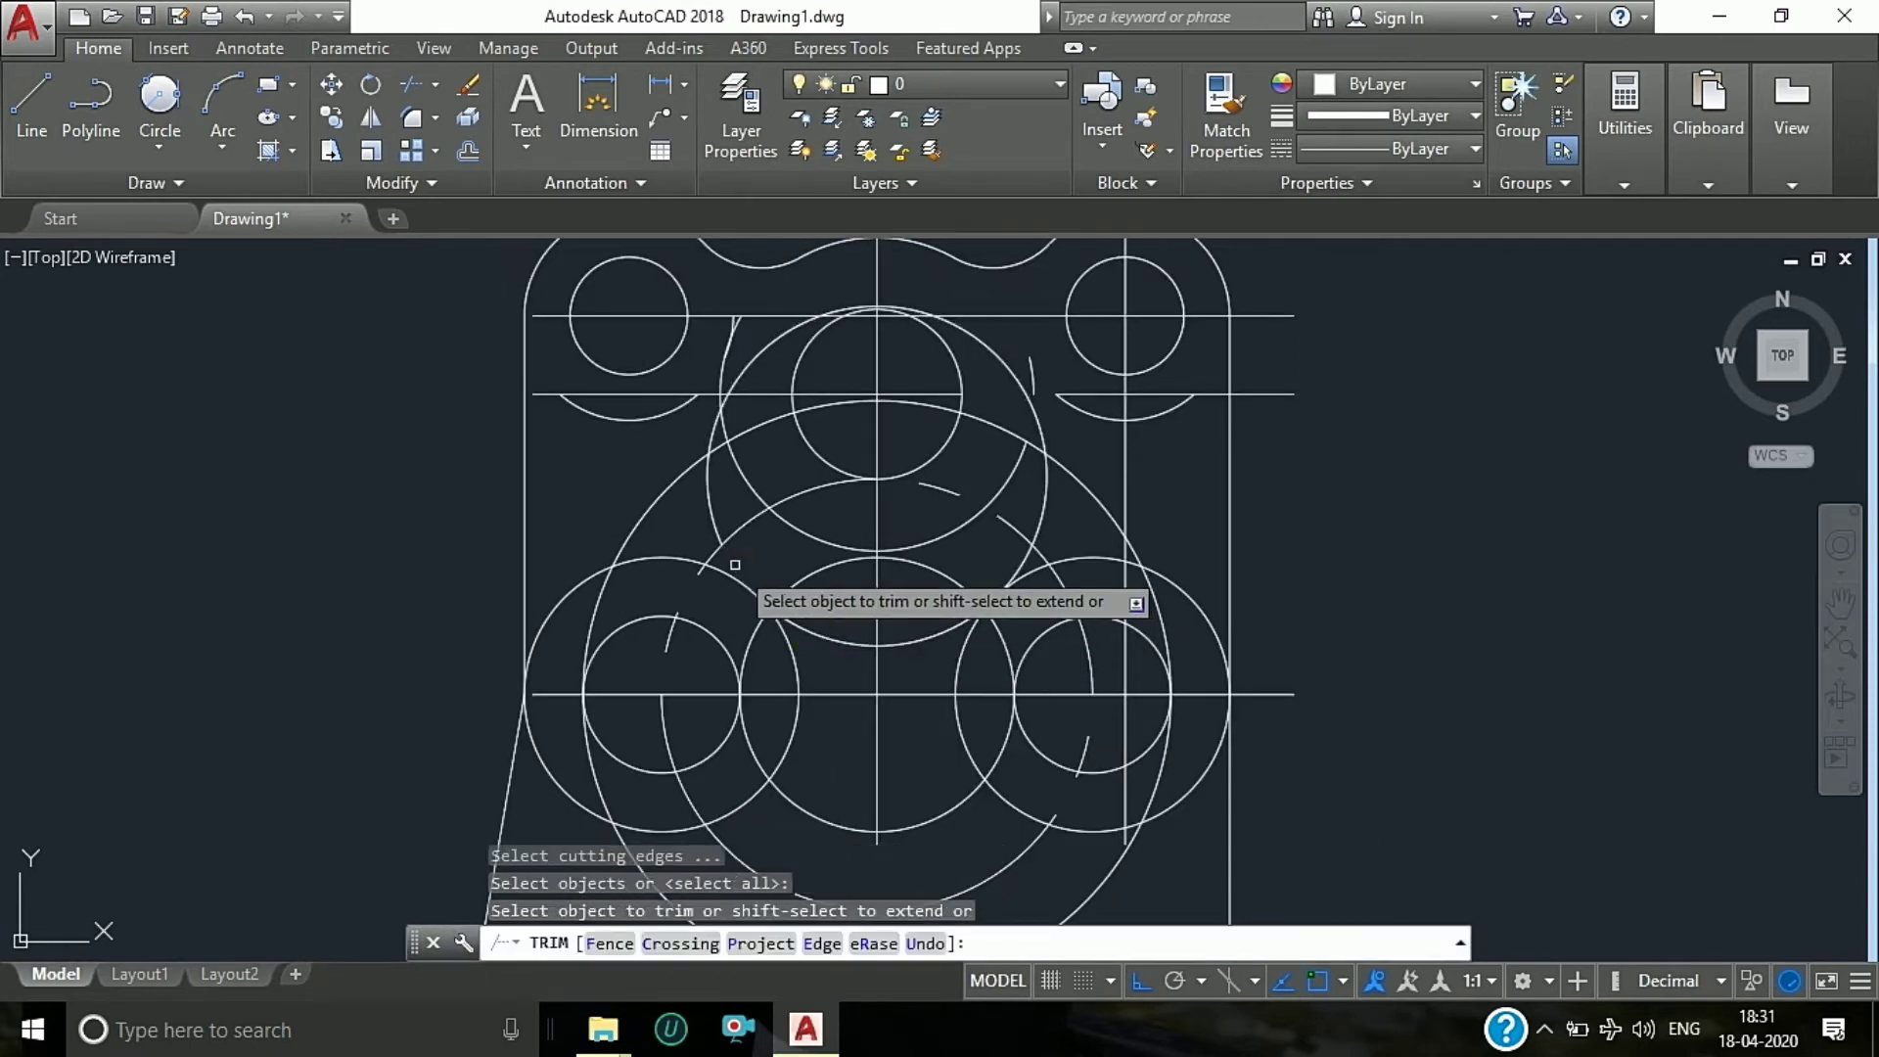
click(1014, 604)
scroll(1017, 588, up, 2)
scroll(1024, 551, down, 4)
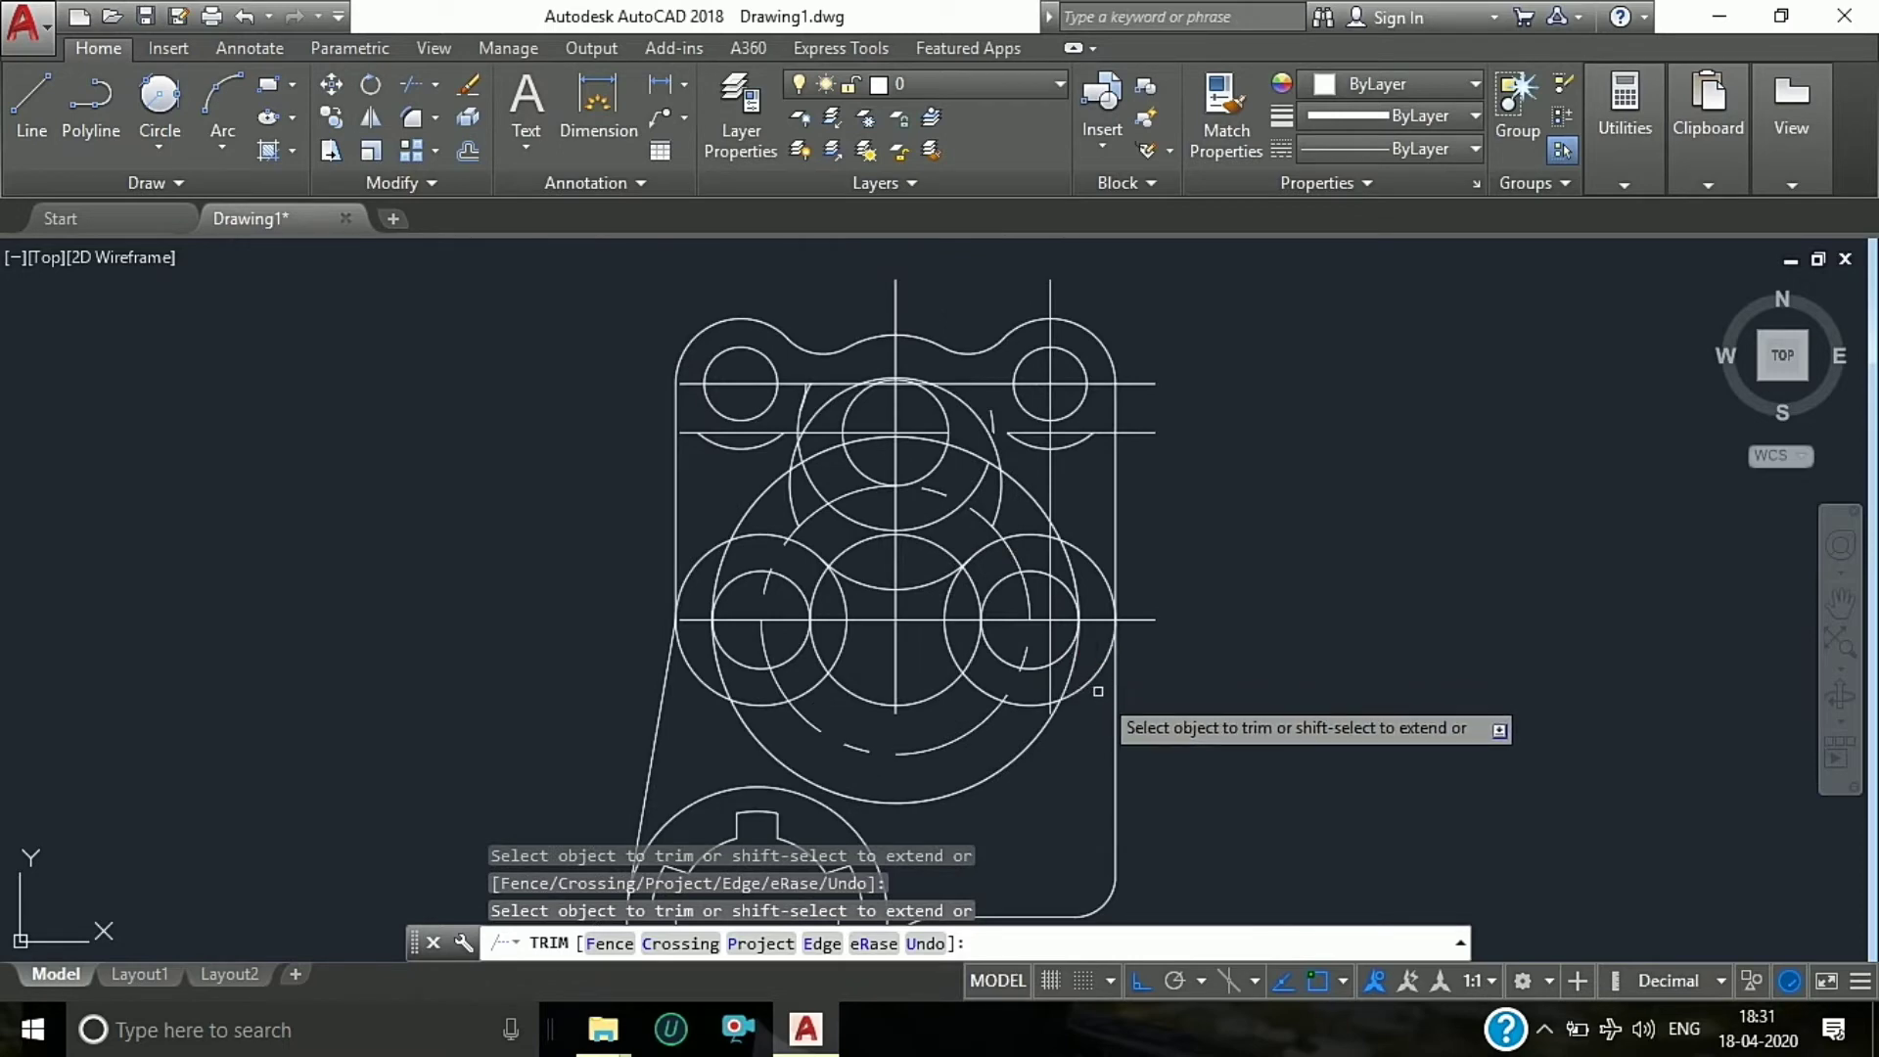
click(1098, 691)
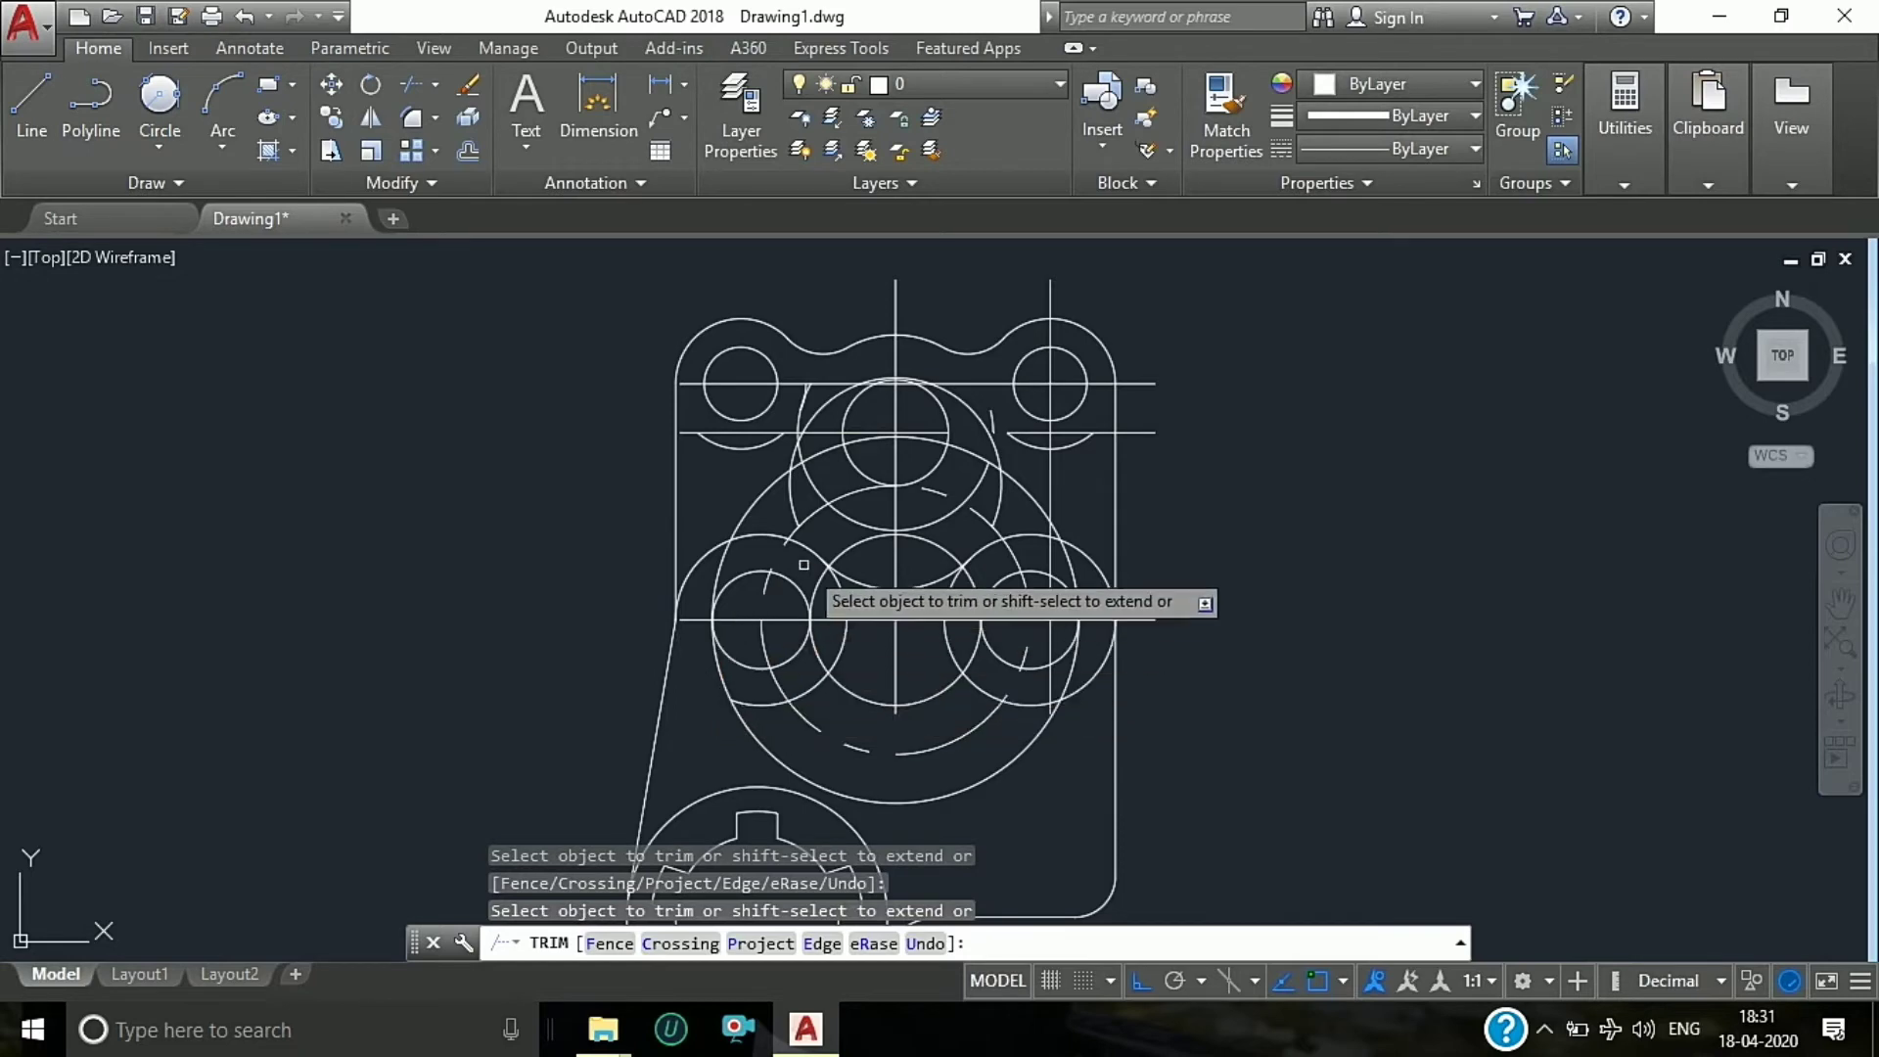
scroll(816, 577, up, 2)
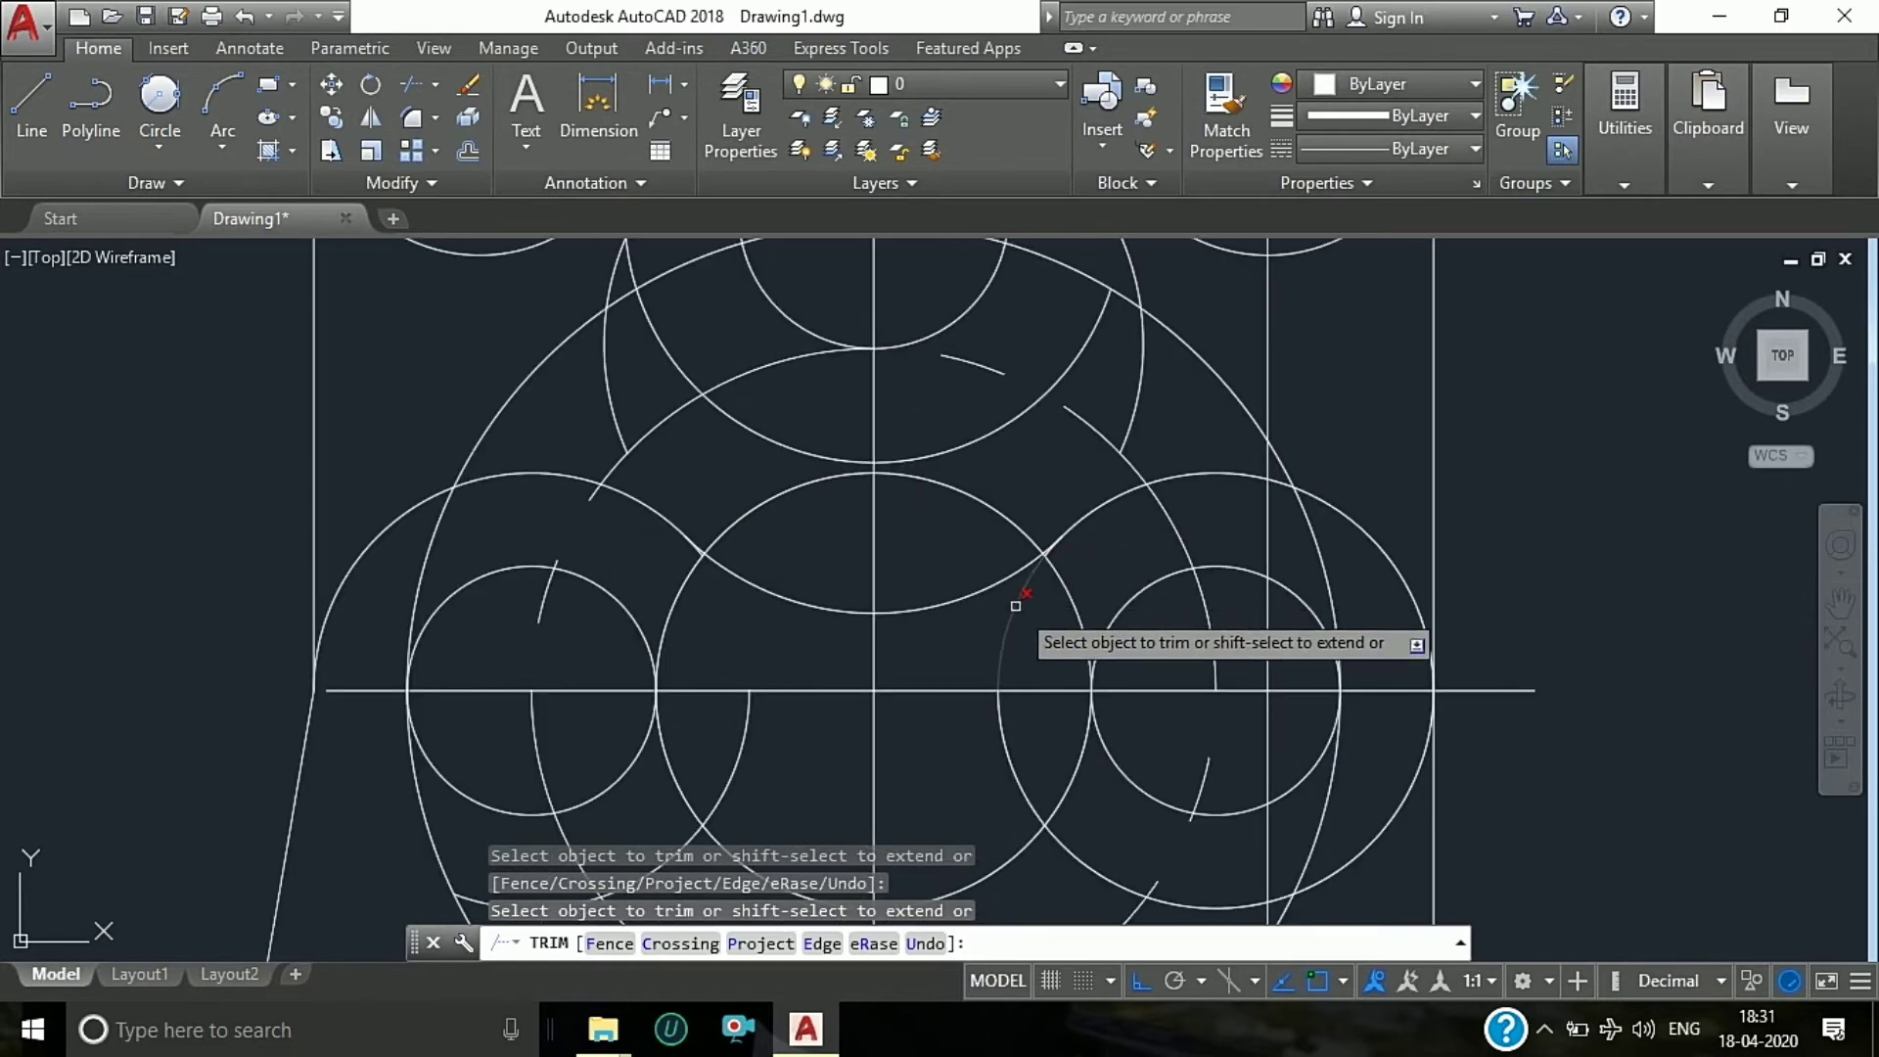
click(1019, 607)
scroll(1224, 719, up, 1)
scroll(1270, 719, up, 1)
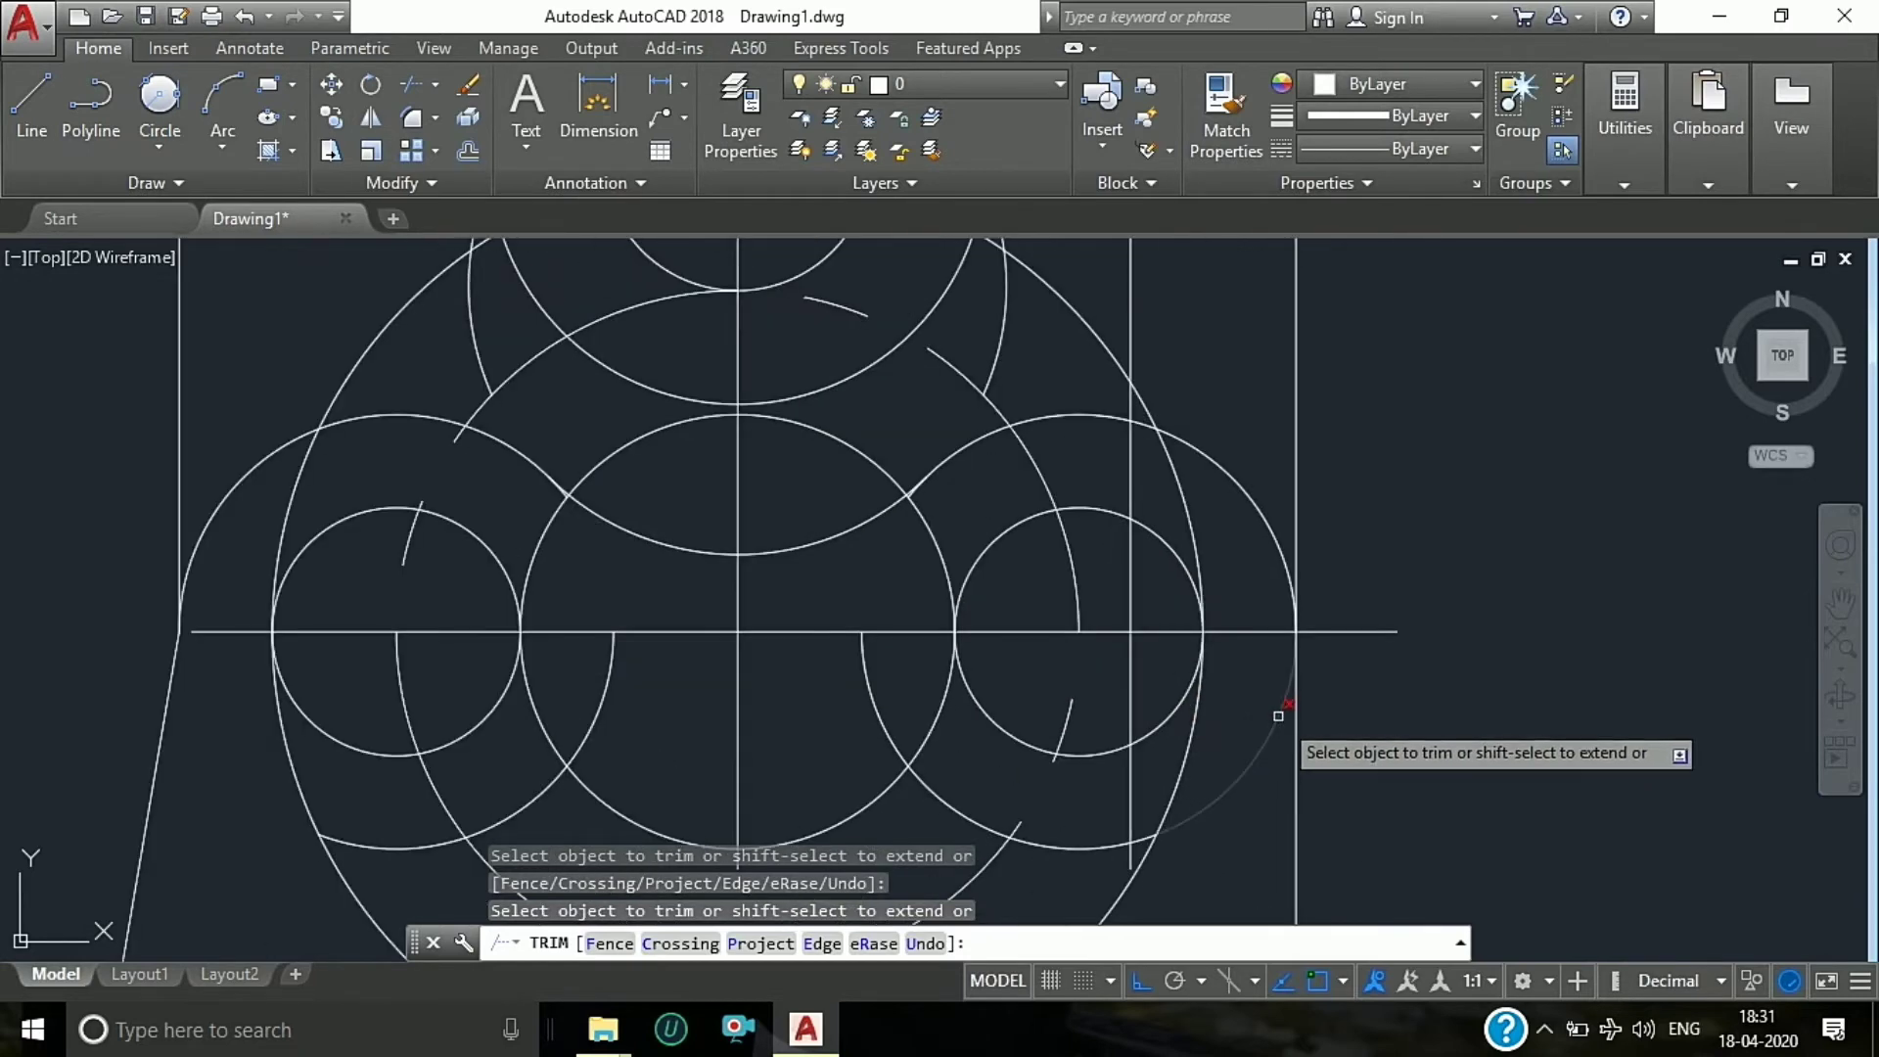
click(1278, 716)
scroll(1253, 694, down, 3)
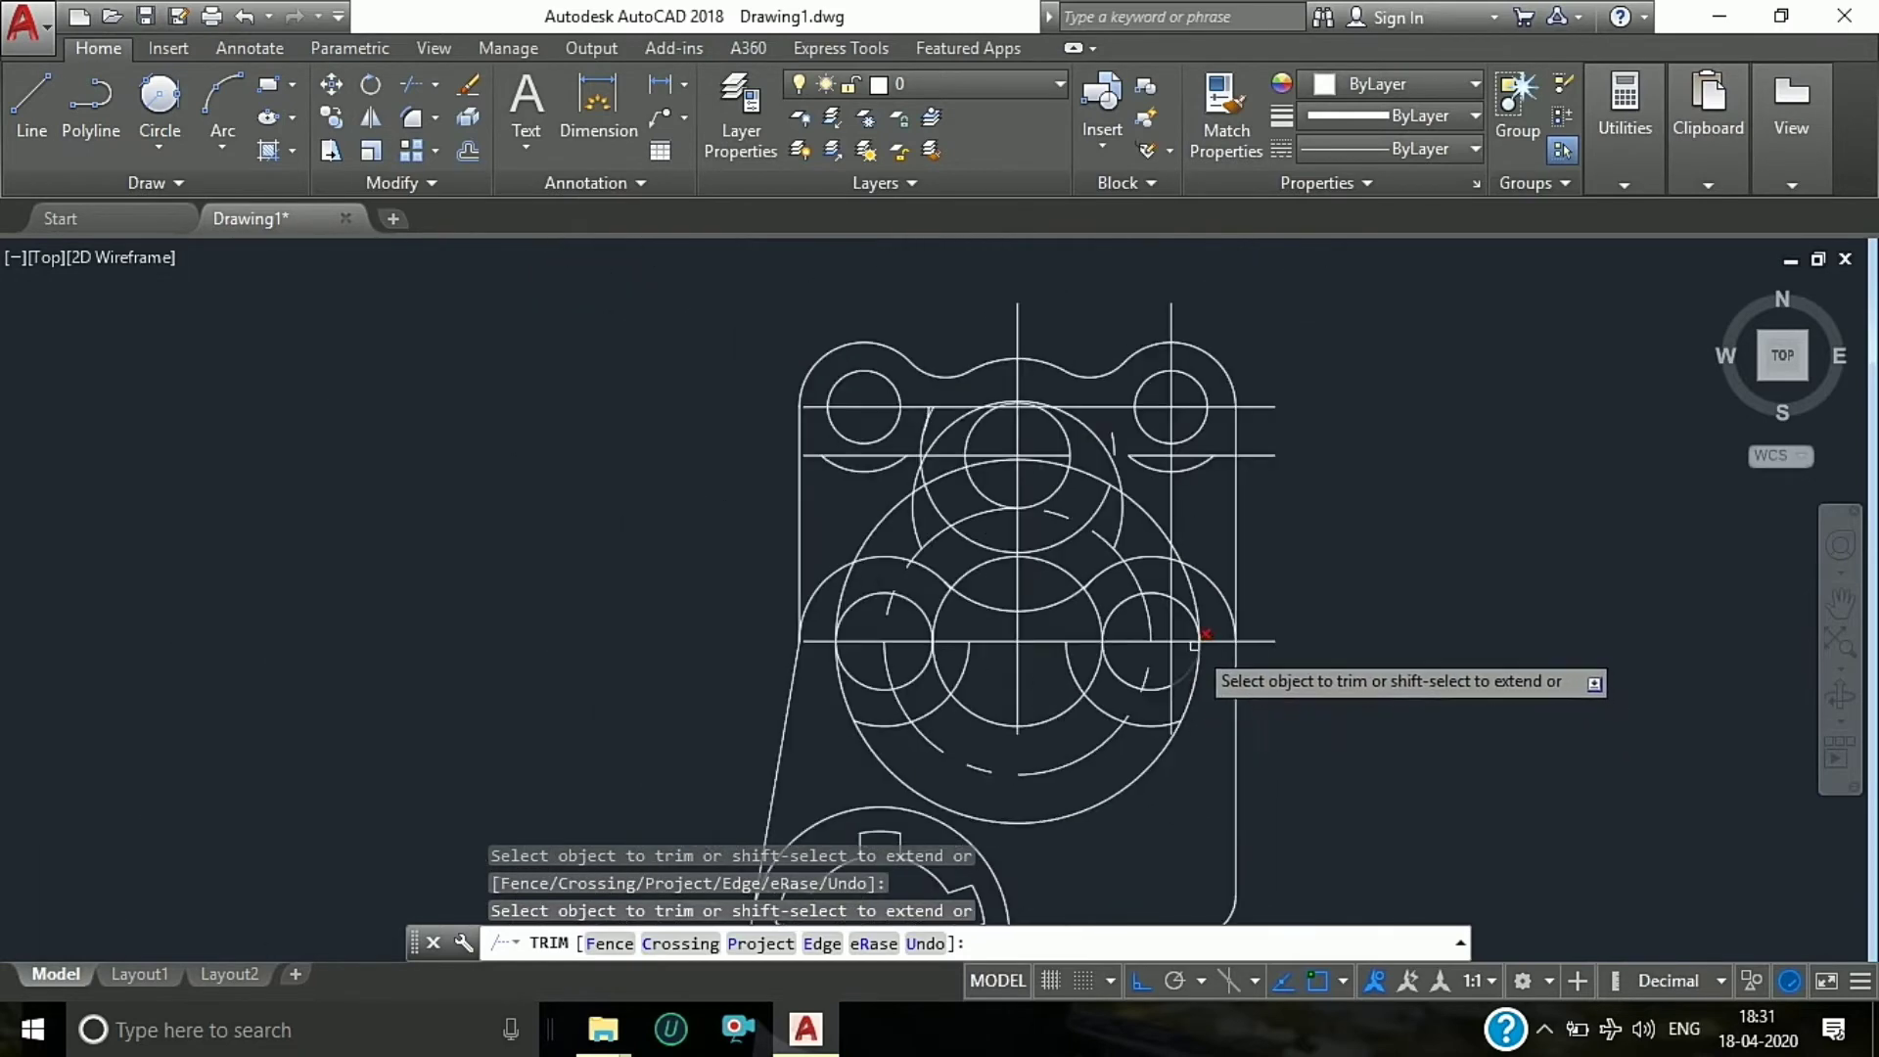
Step: Trim the remaining short arc pieces to finish the wavy central slot profile
click(869, 688)
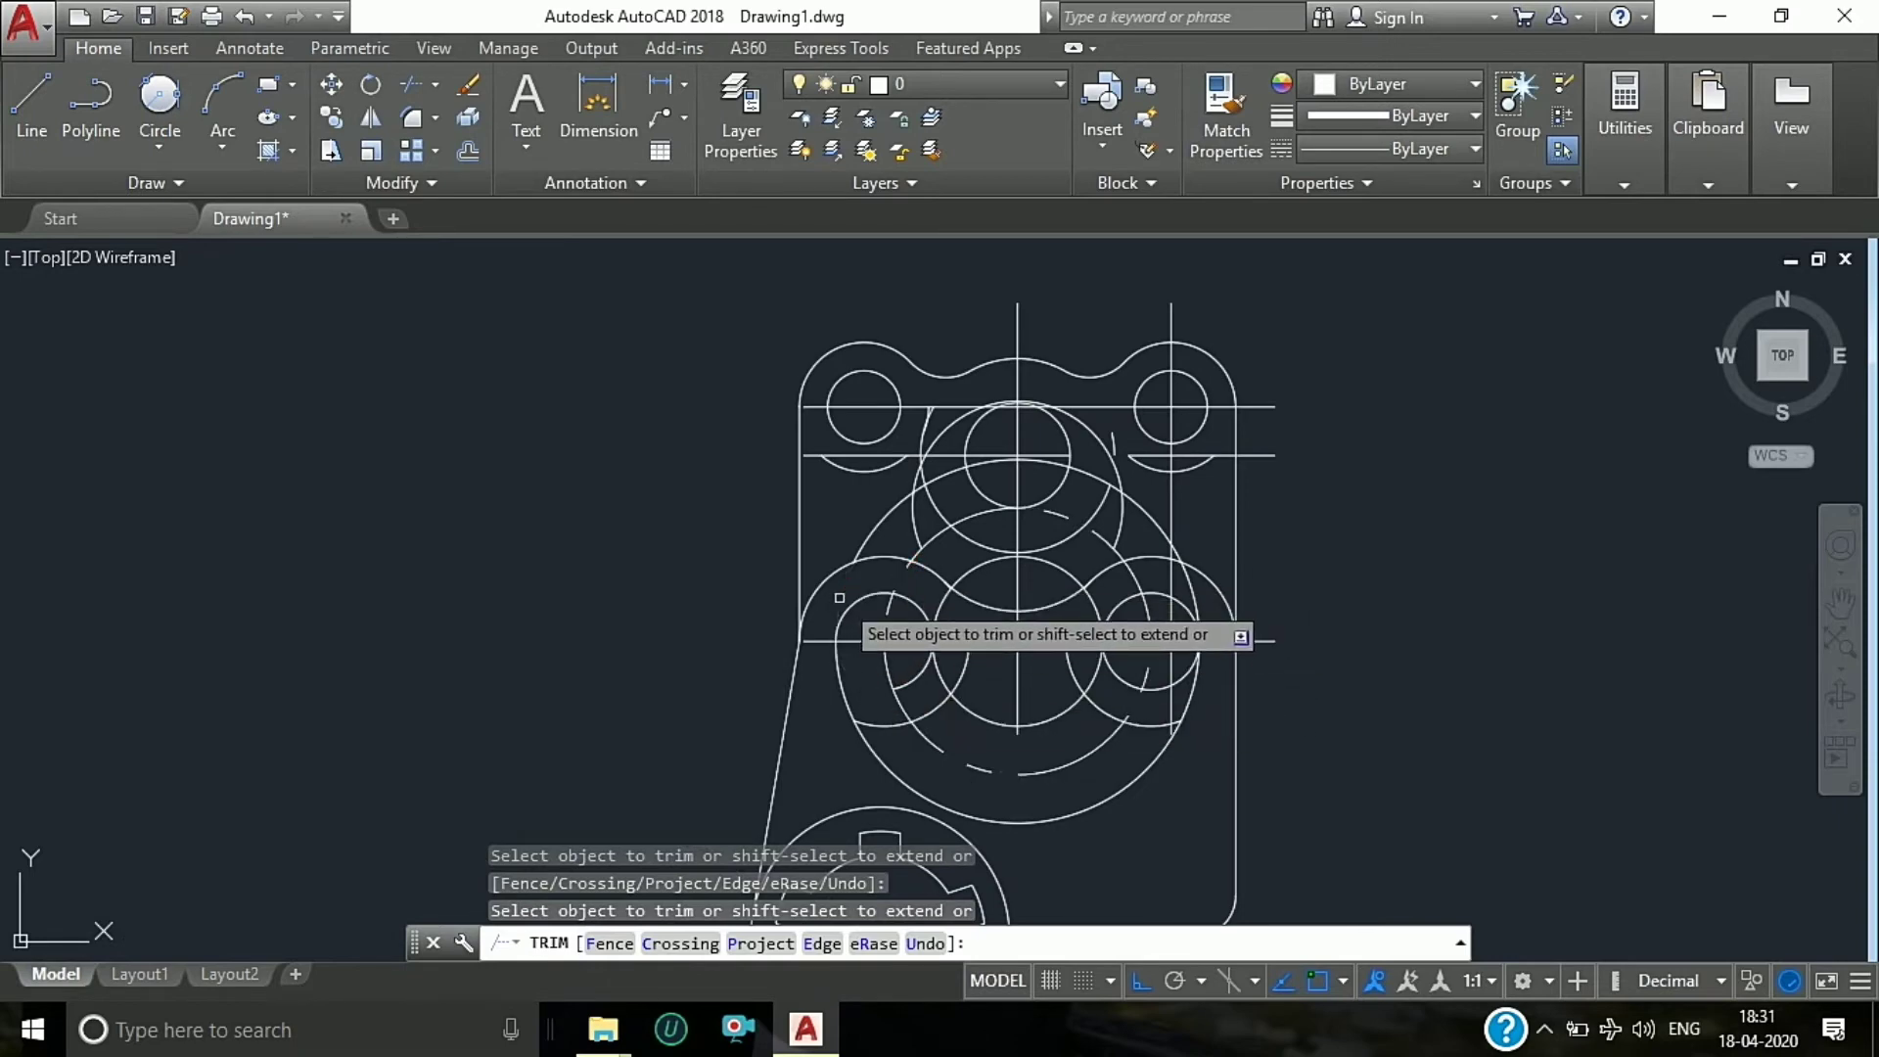
scroll(950, 603, up, 2)
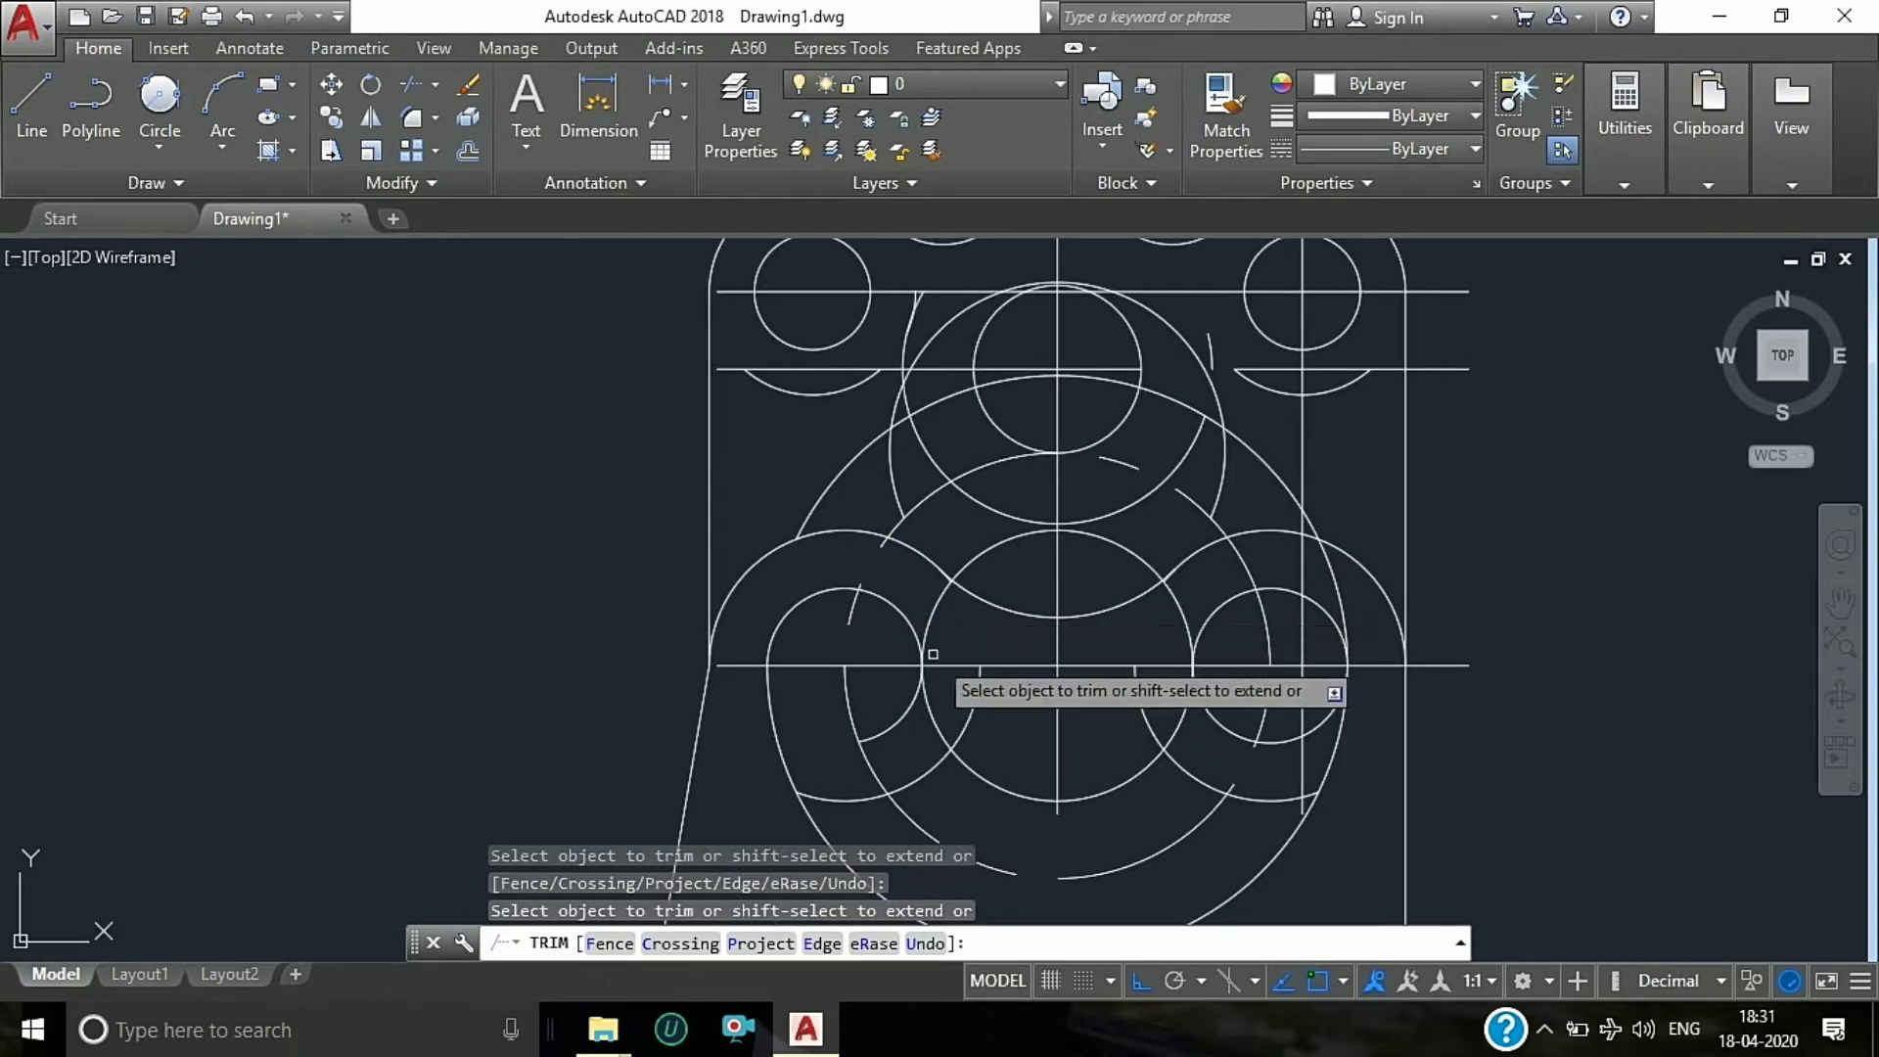
click(926, 619)
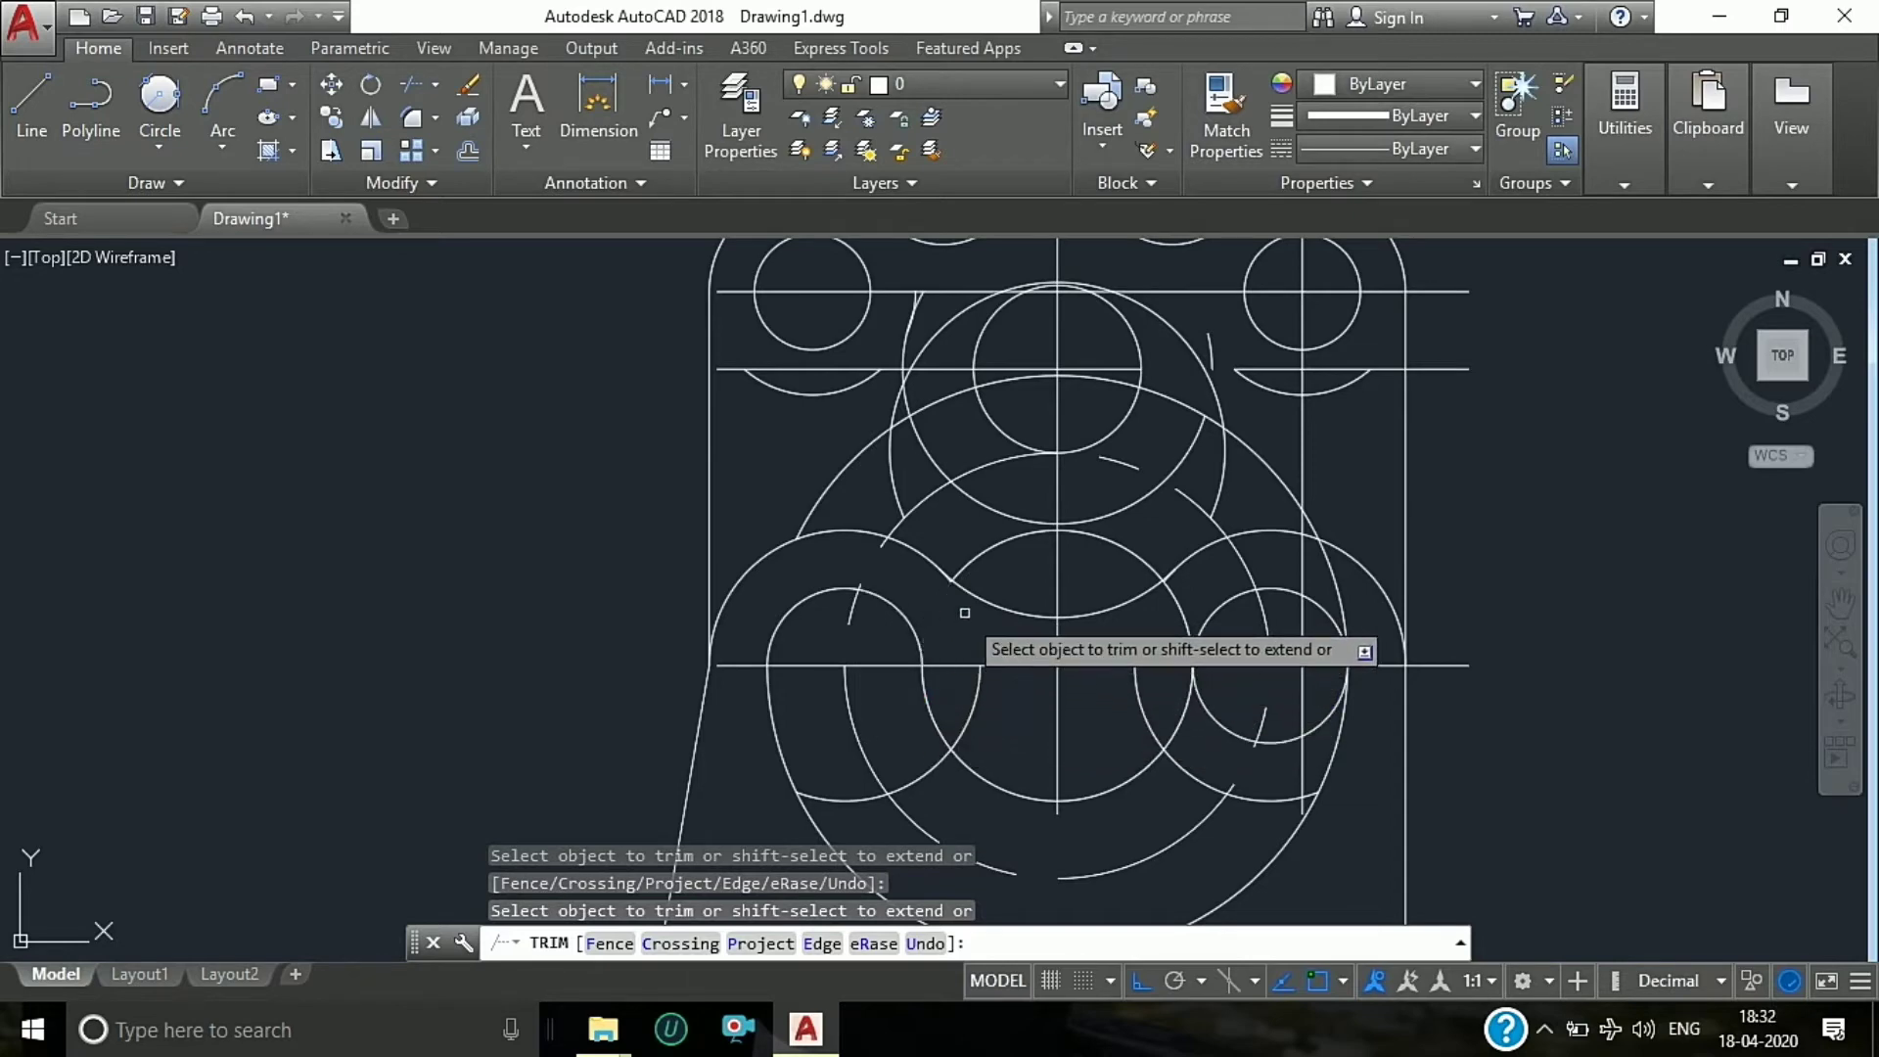
scroll(1206, 624, up, 2)
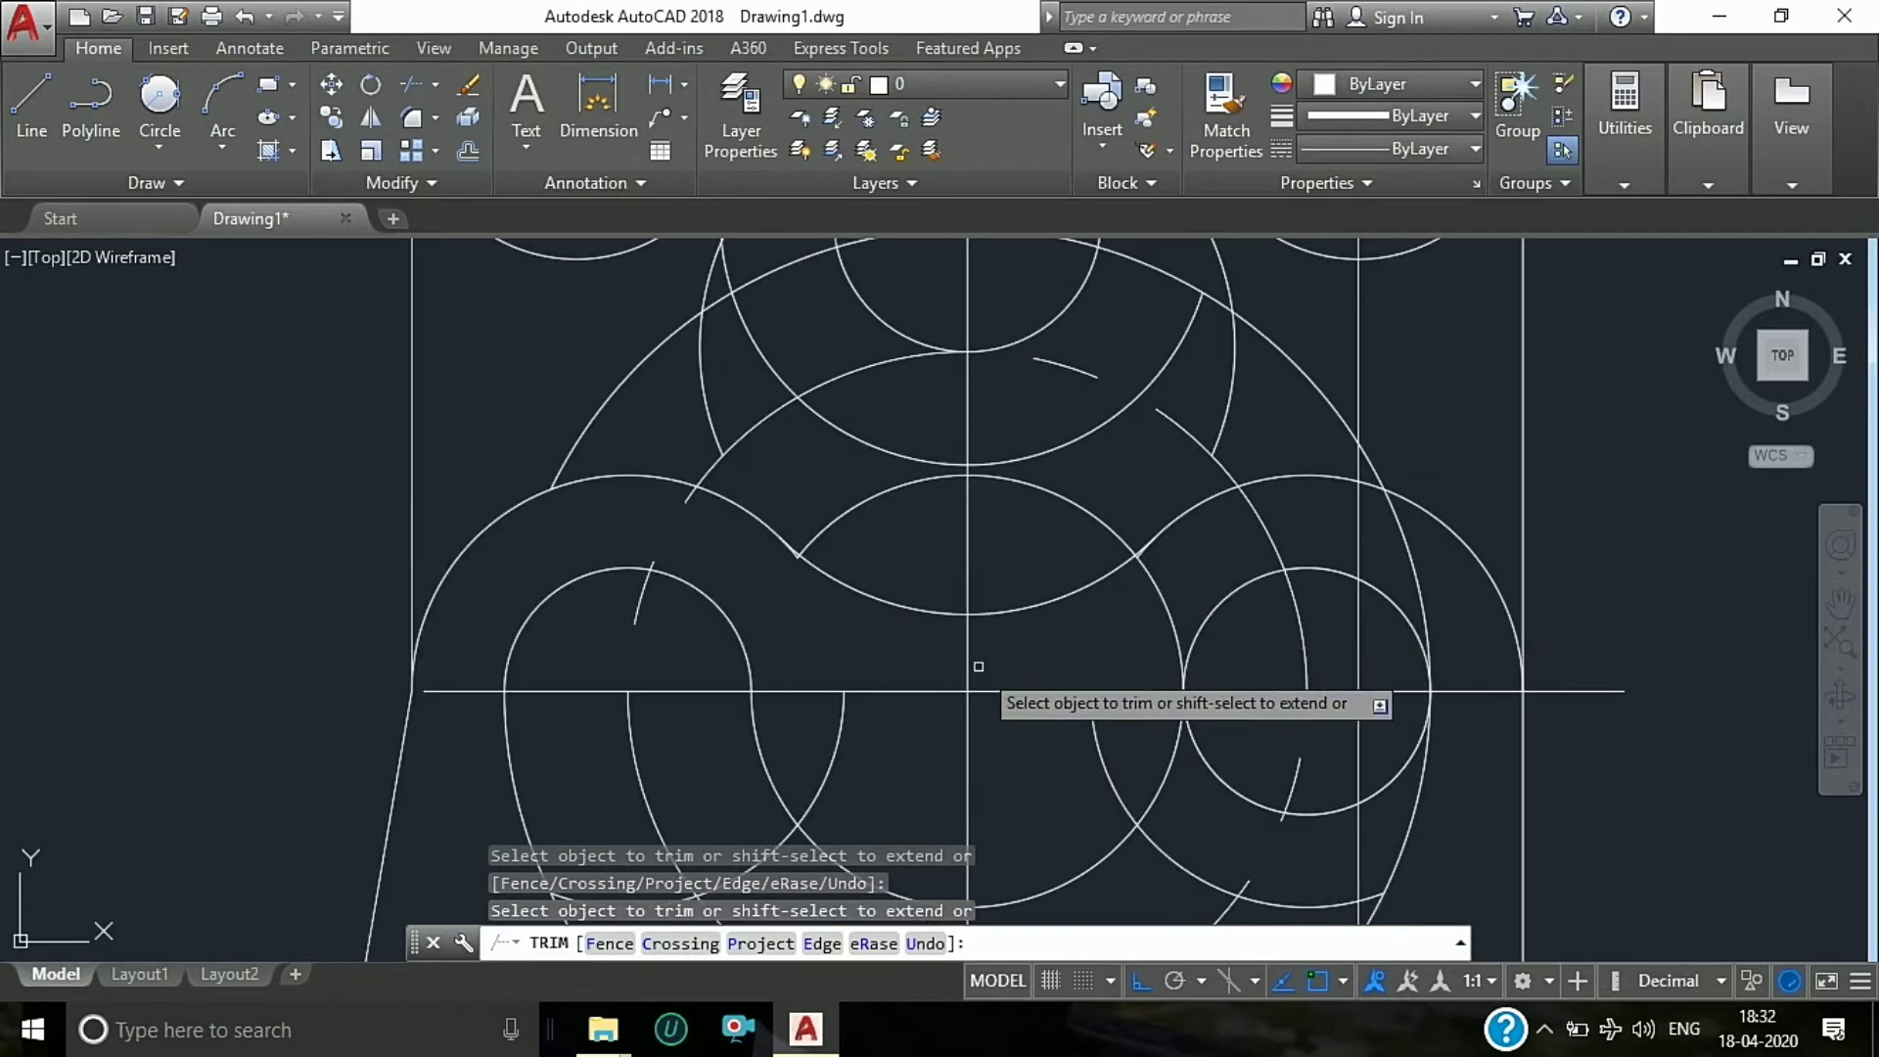
scroll(978, 667, down, 2)
click(1094, 627)
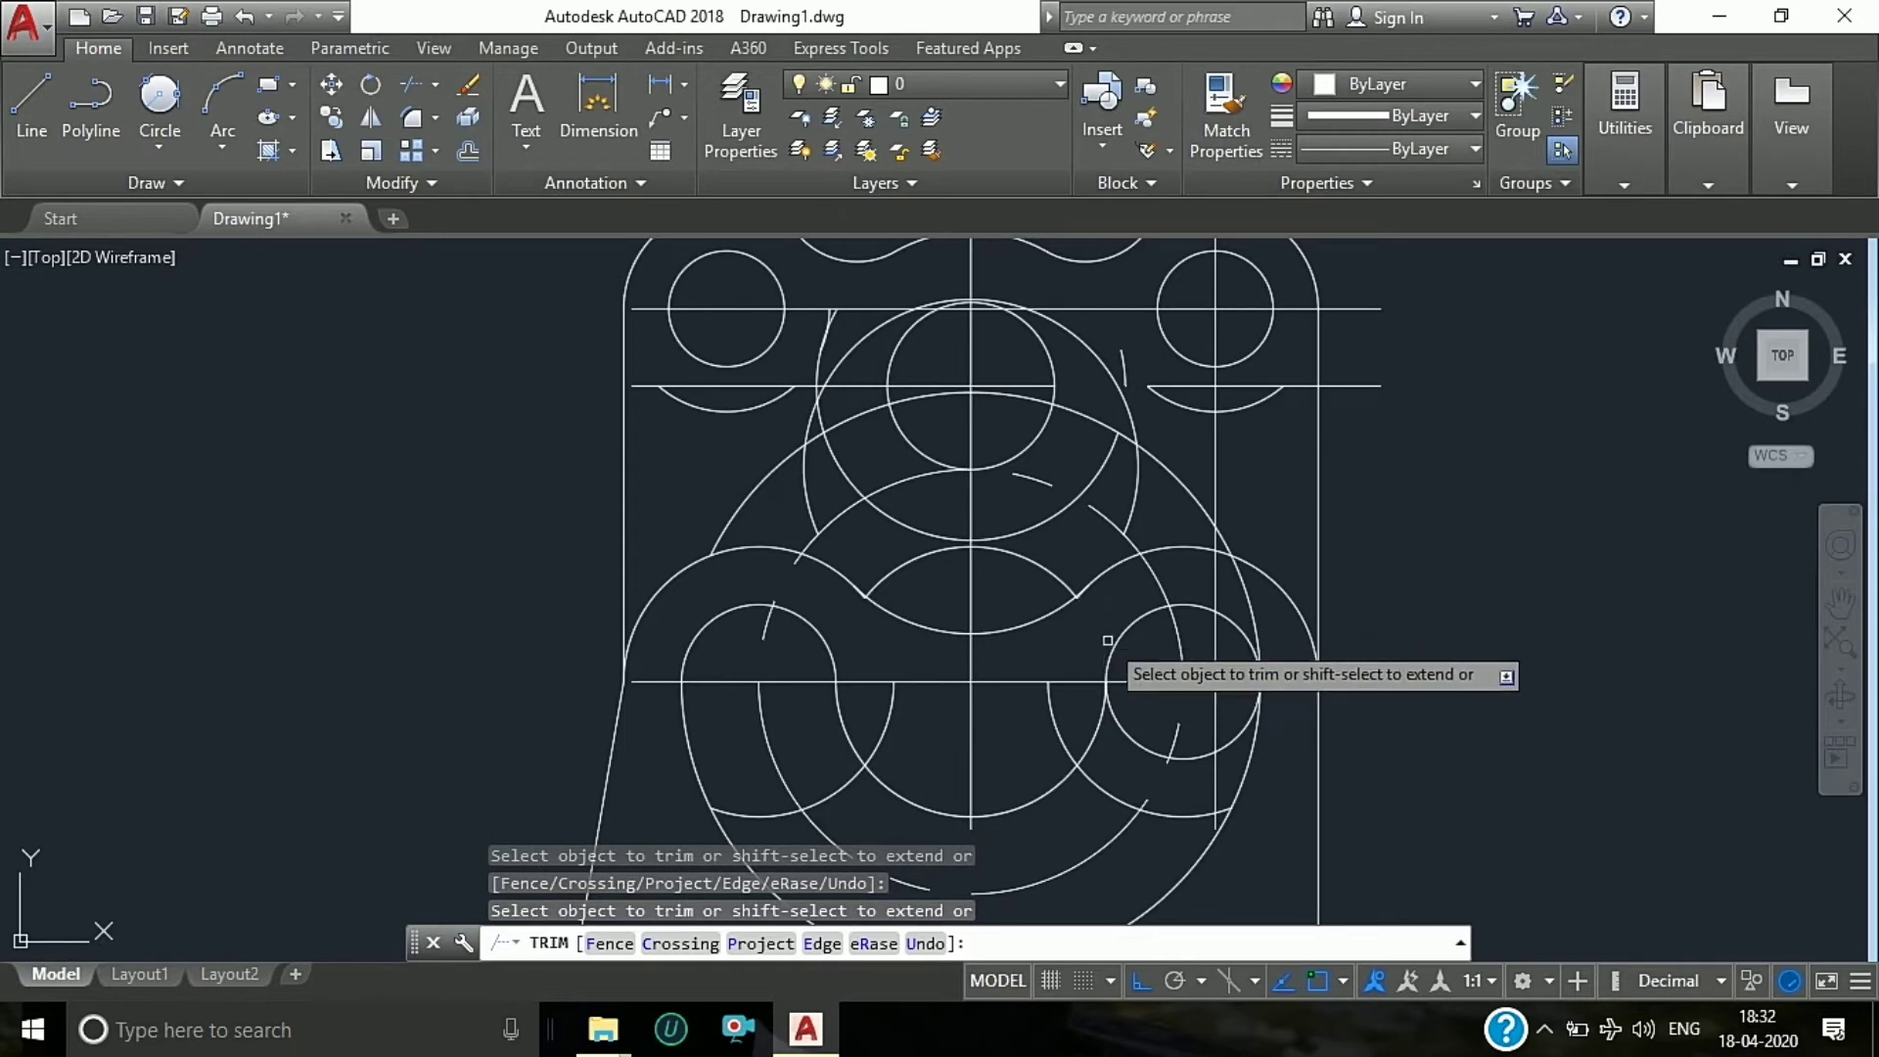
click(1133, 736)
click(1233, 742)
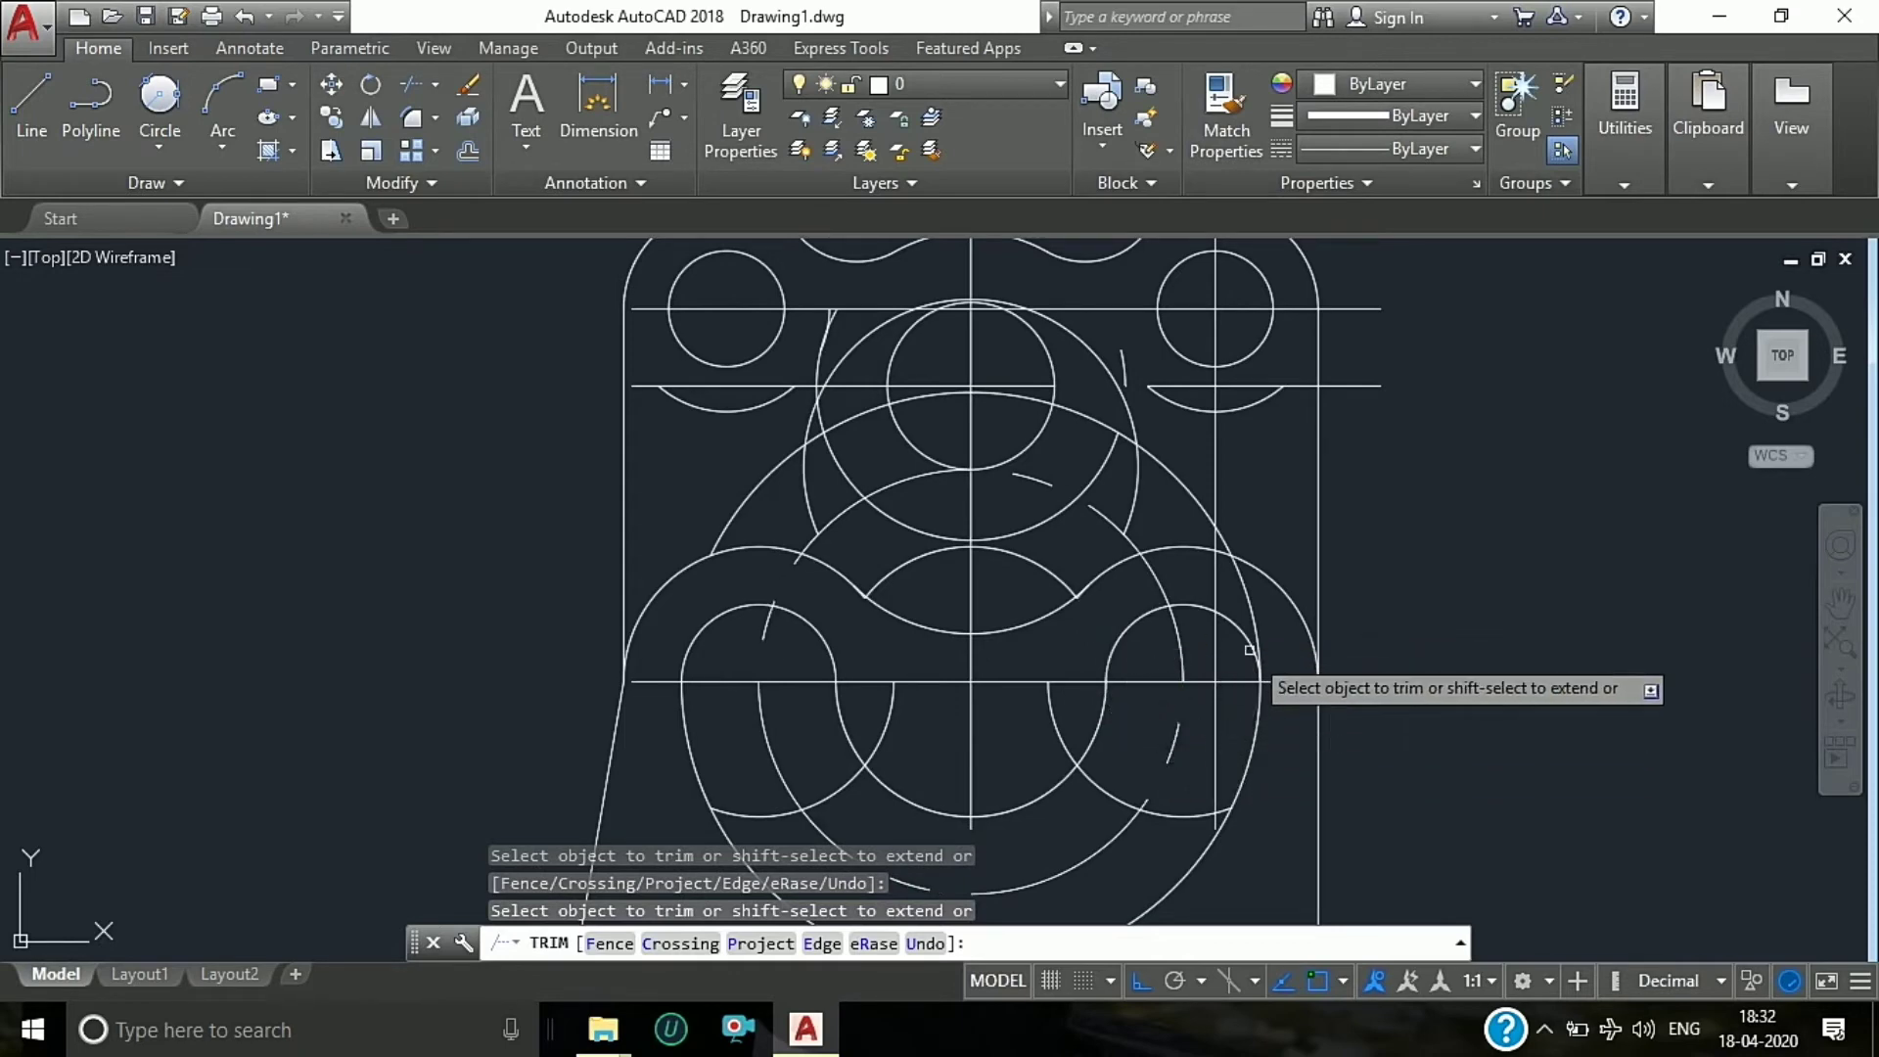
click(1158, 580)
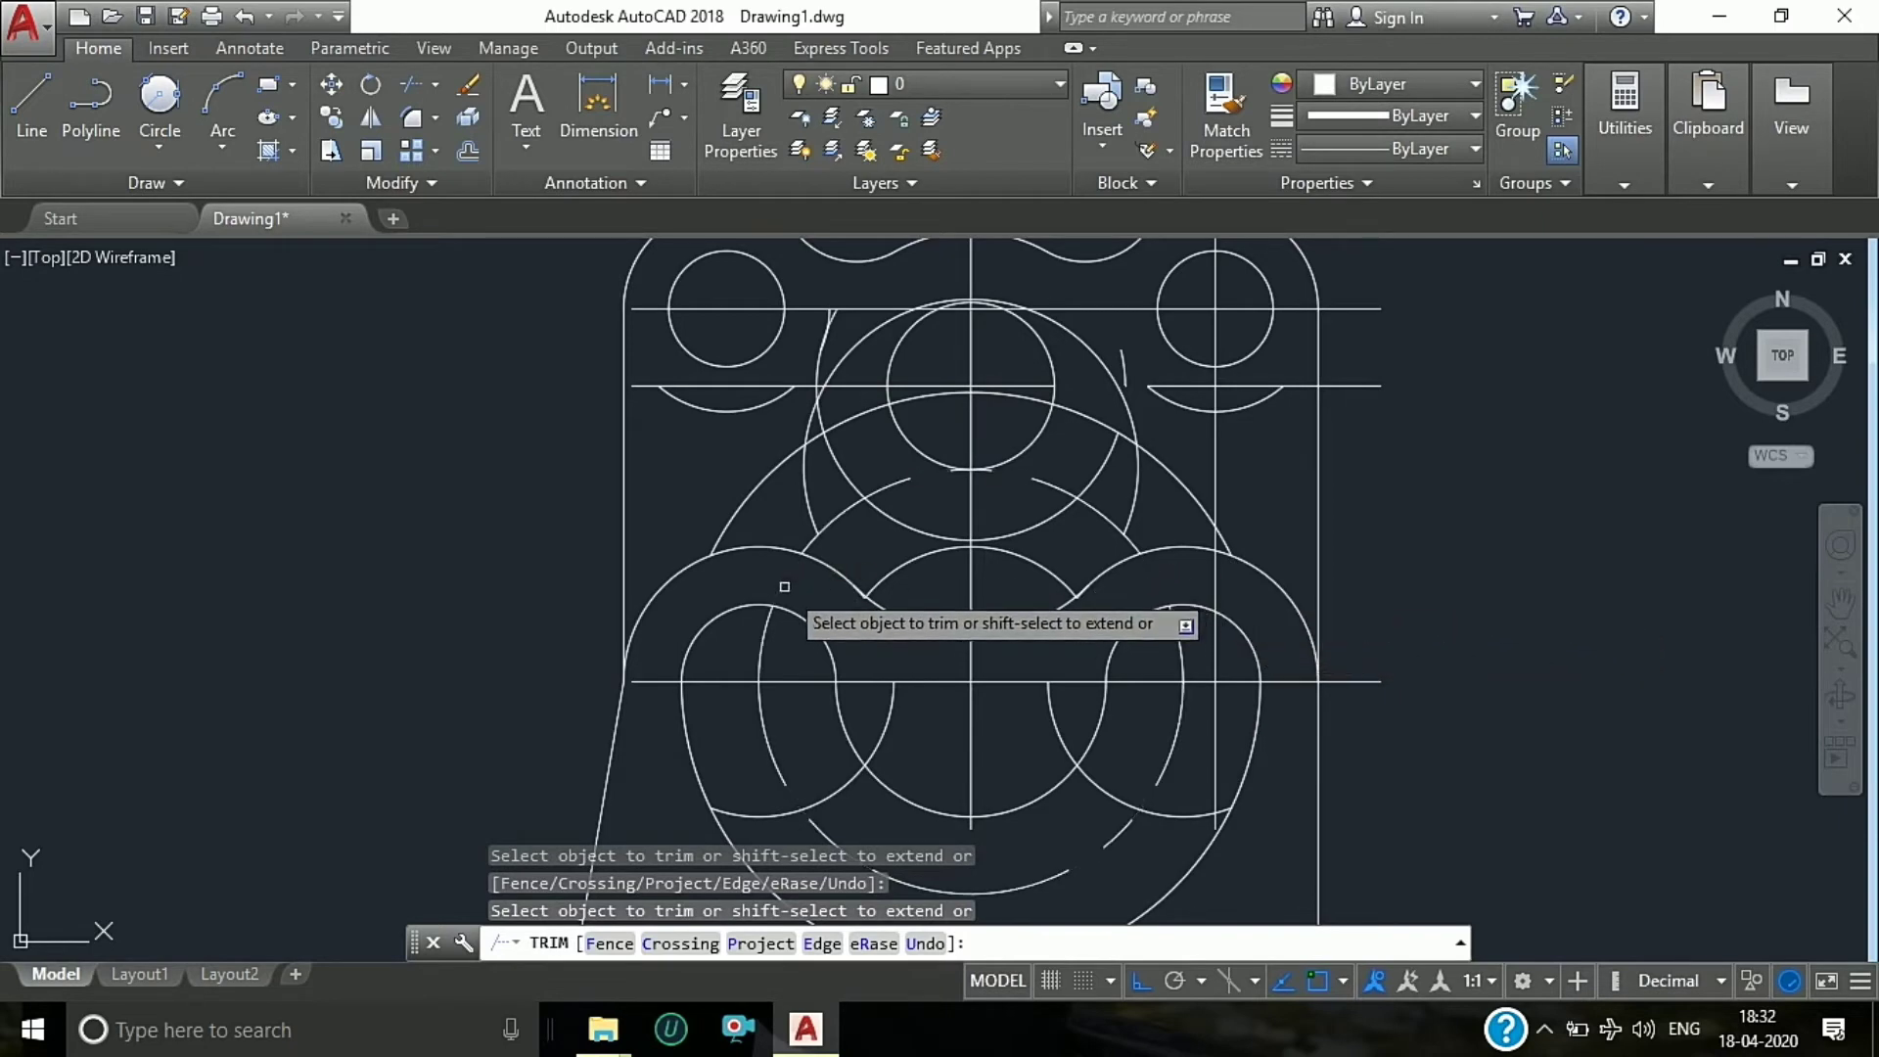
middle_drag(1261, 755, 1085, 686)
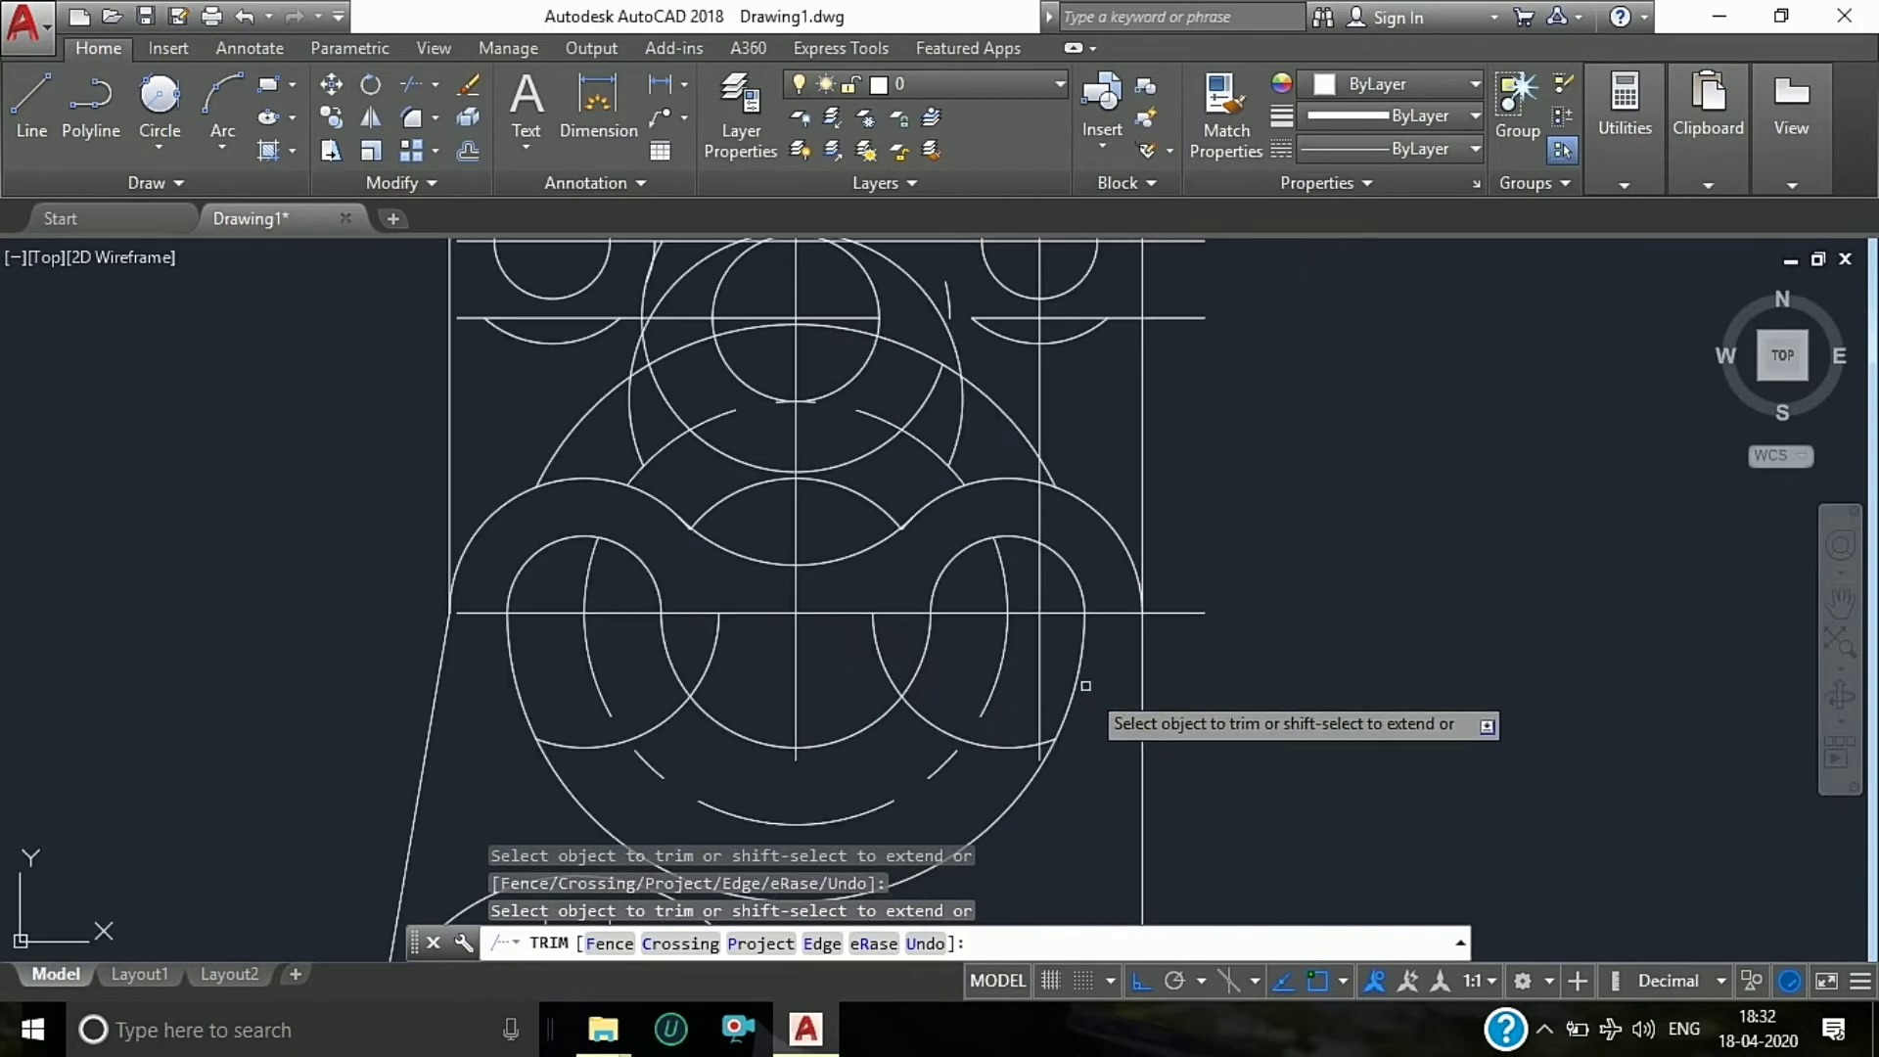
key(Escape)
scroll(926, 620, down, 4)
Step: Erase the horizontal and vertical centre lines inside the lower circle
key(Escape)
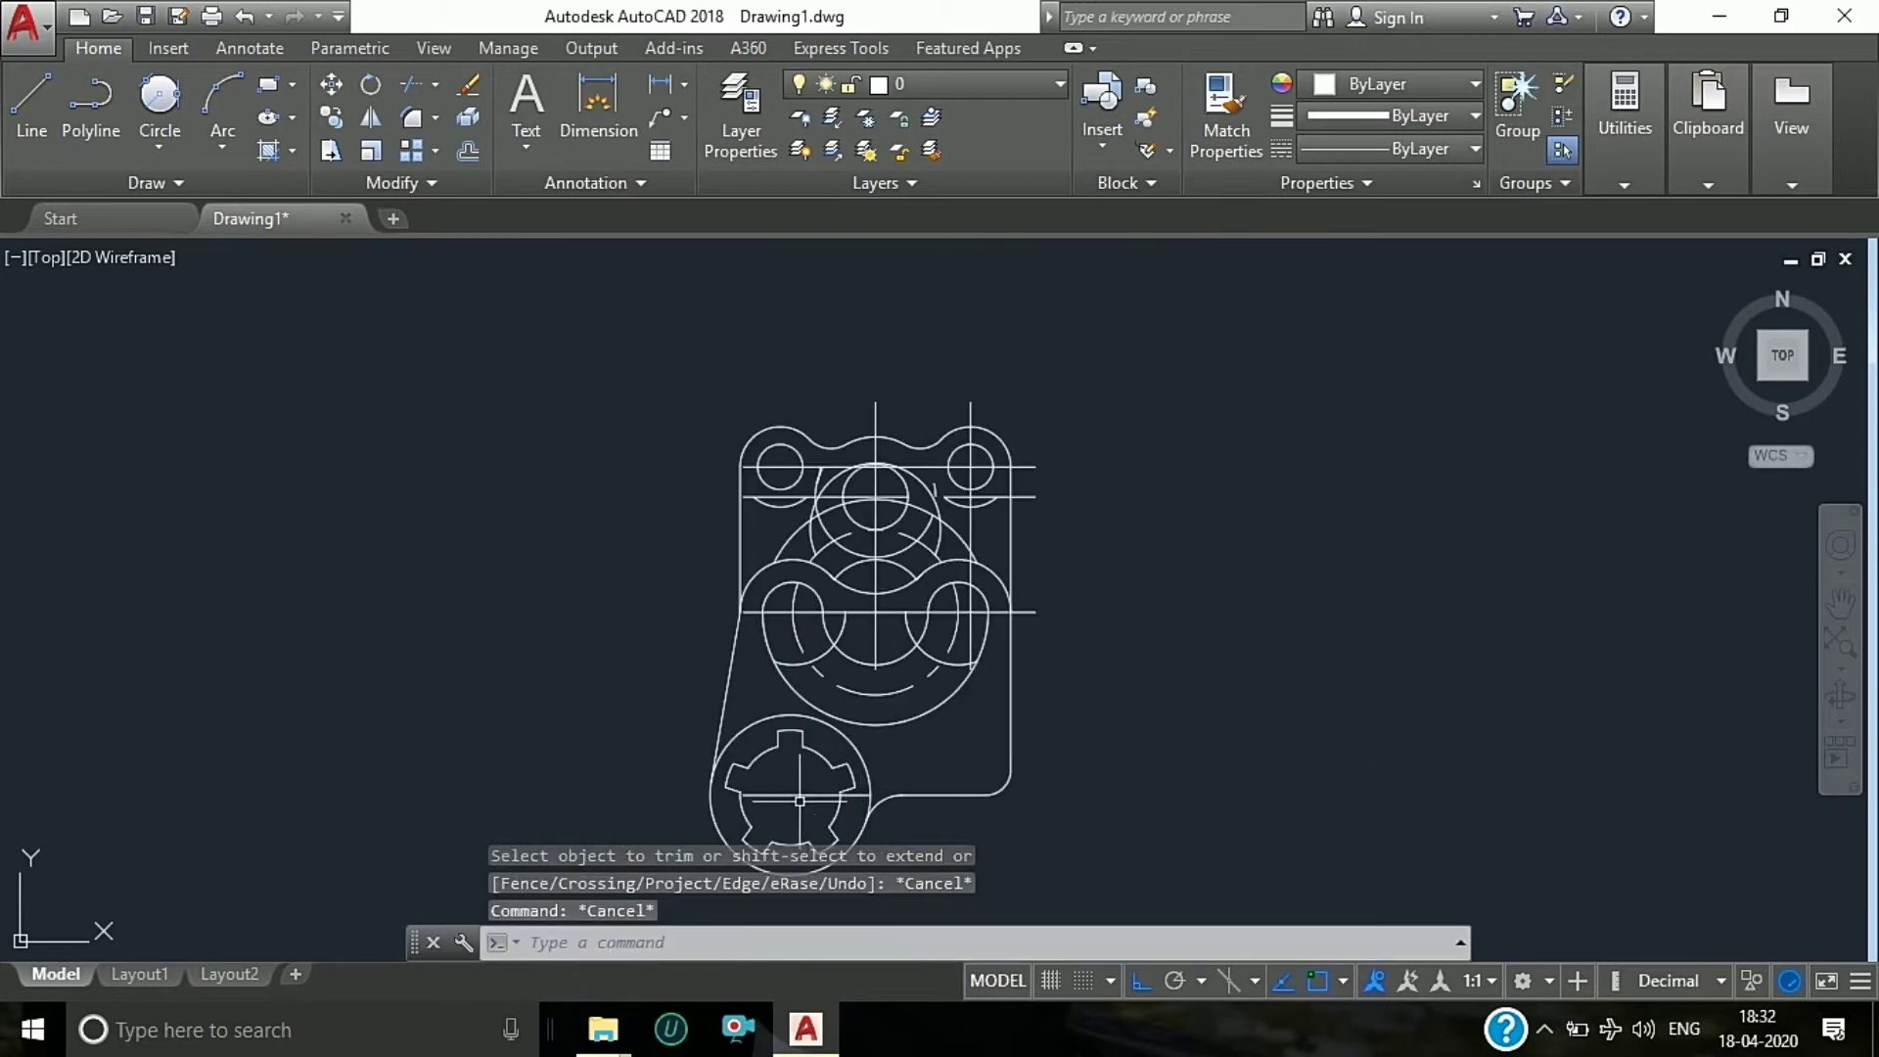
click(799, 793)
key(Delete)
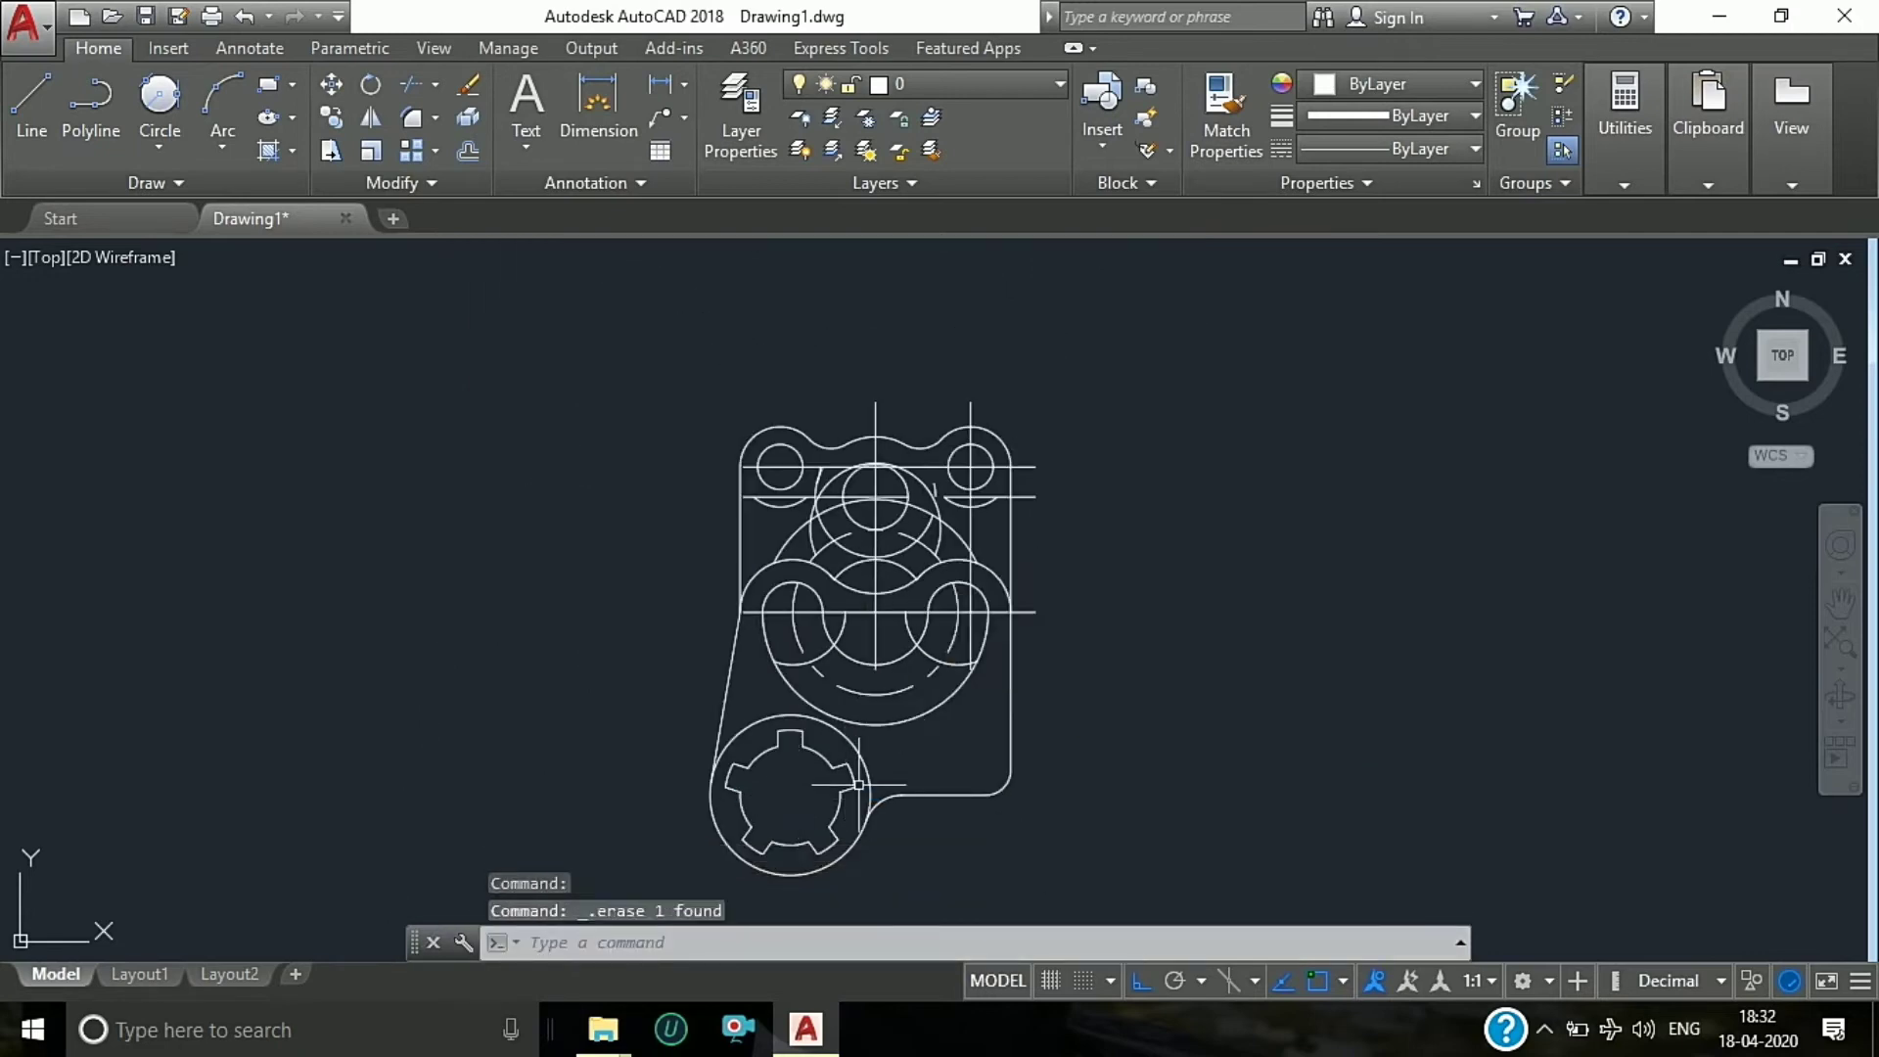
scroll(874, 630, up, 2)
key(Delete)
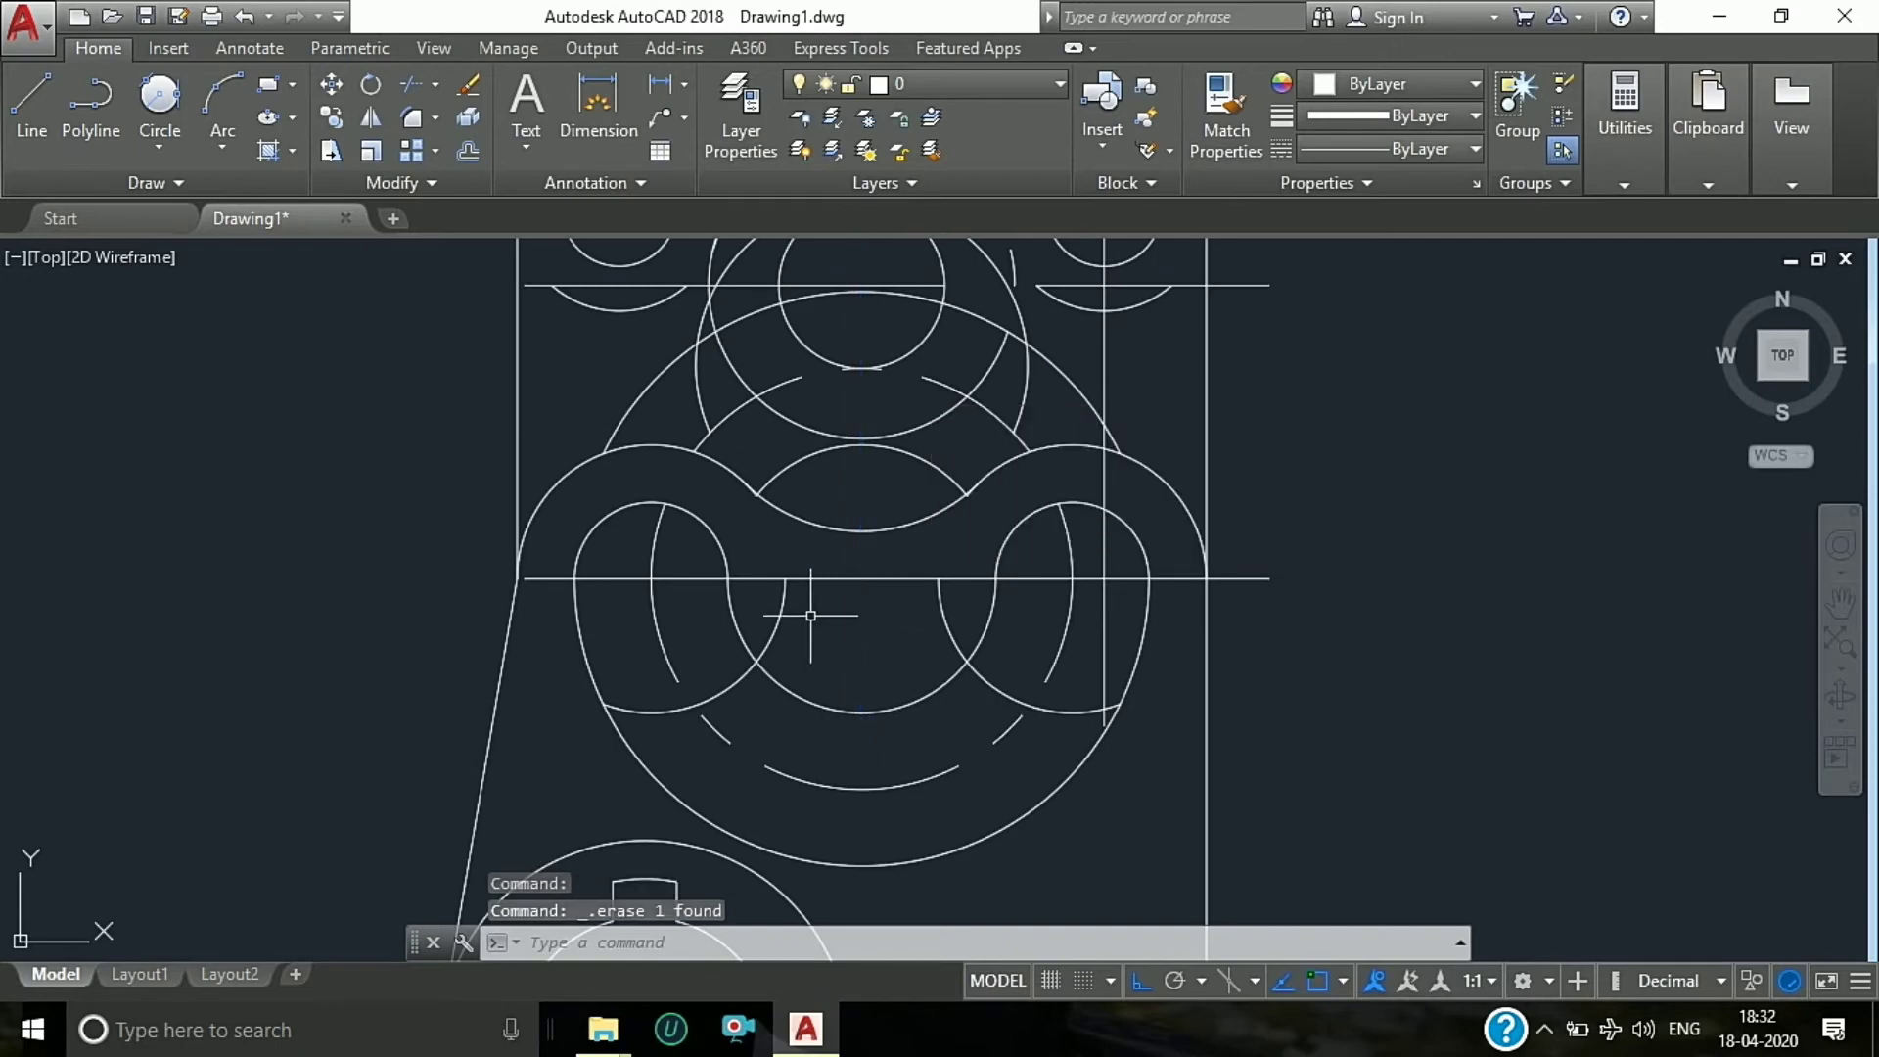
click(793, 580)
key(Delete)
Step: Delete the leftover slot arcs, the stray arc near the top hole and the radius 45 arc
click(779, 627)
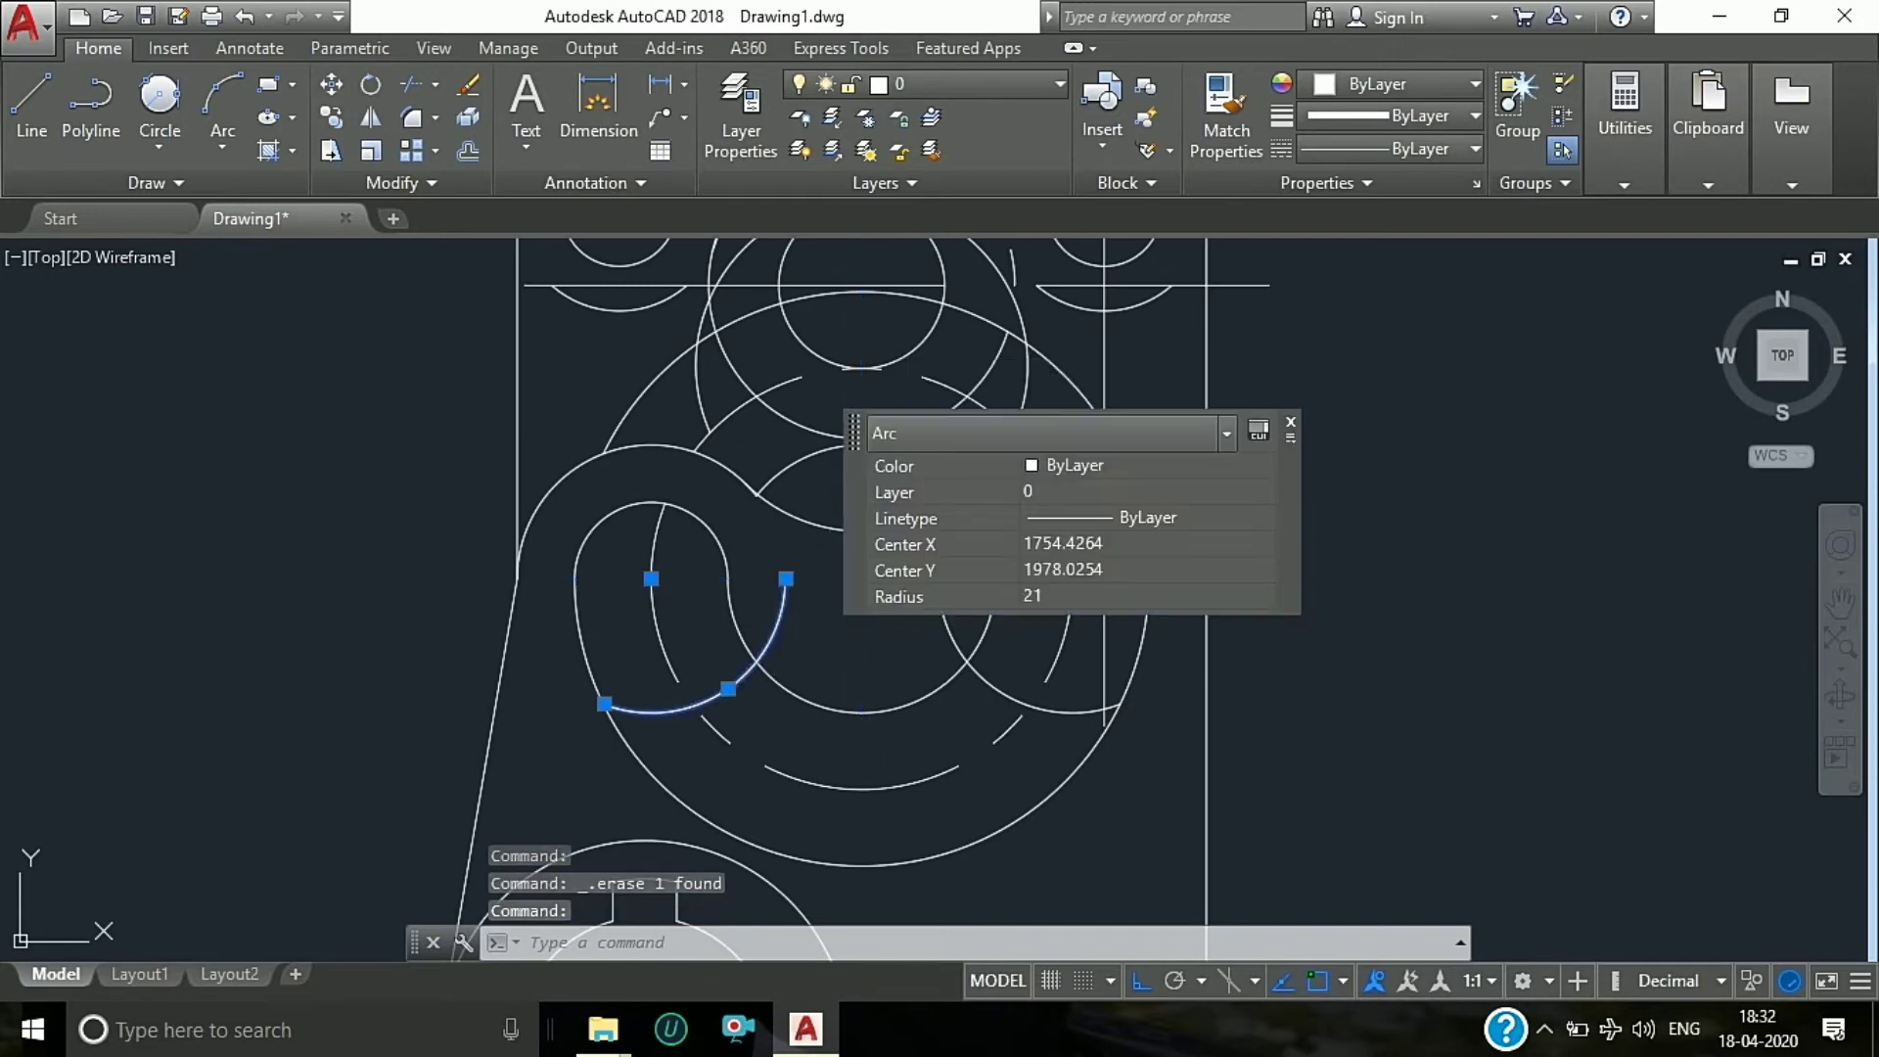
key(Delete)
click(944, 624)
key(Delete)
scroll(809, 621, down, 2)
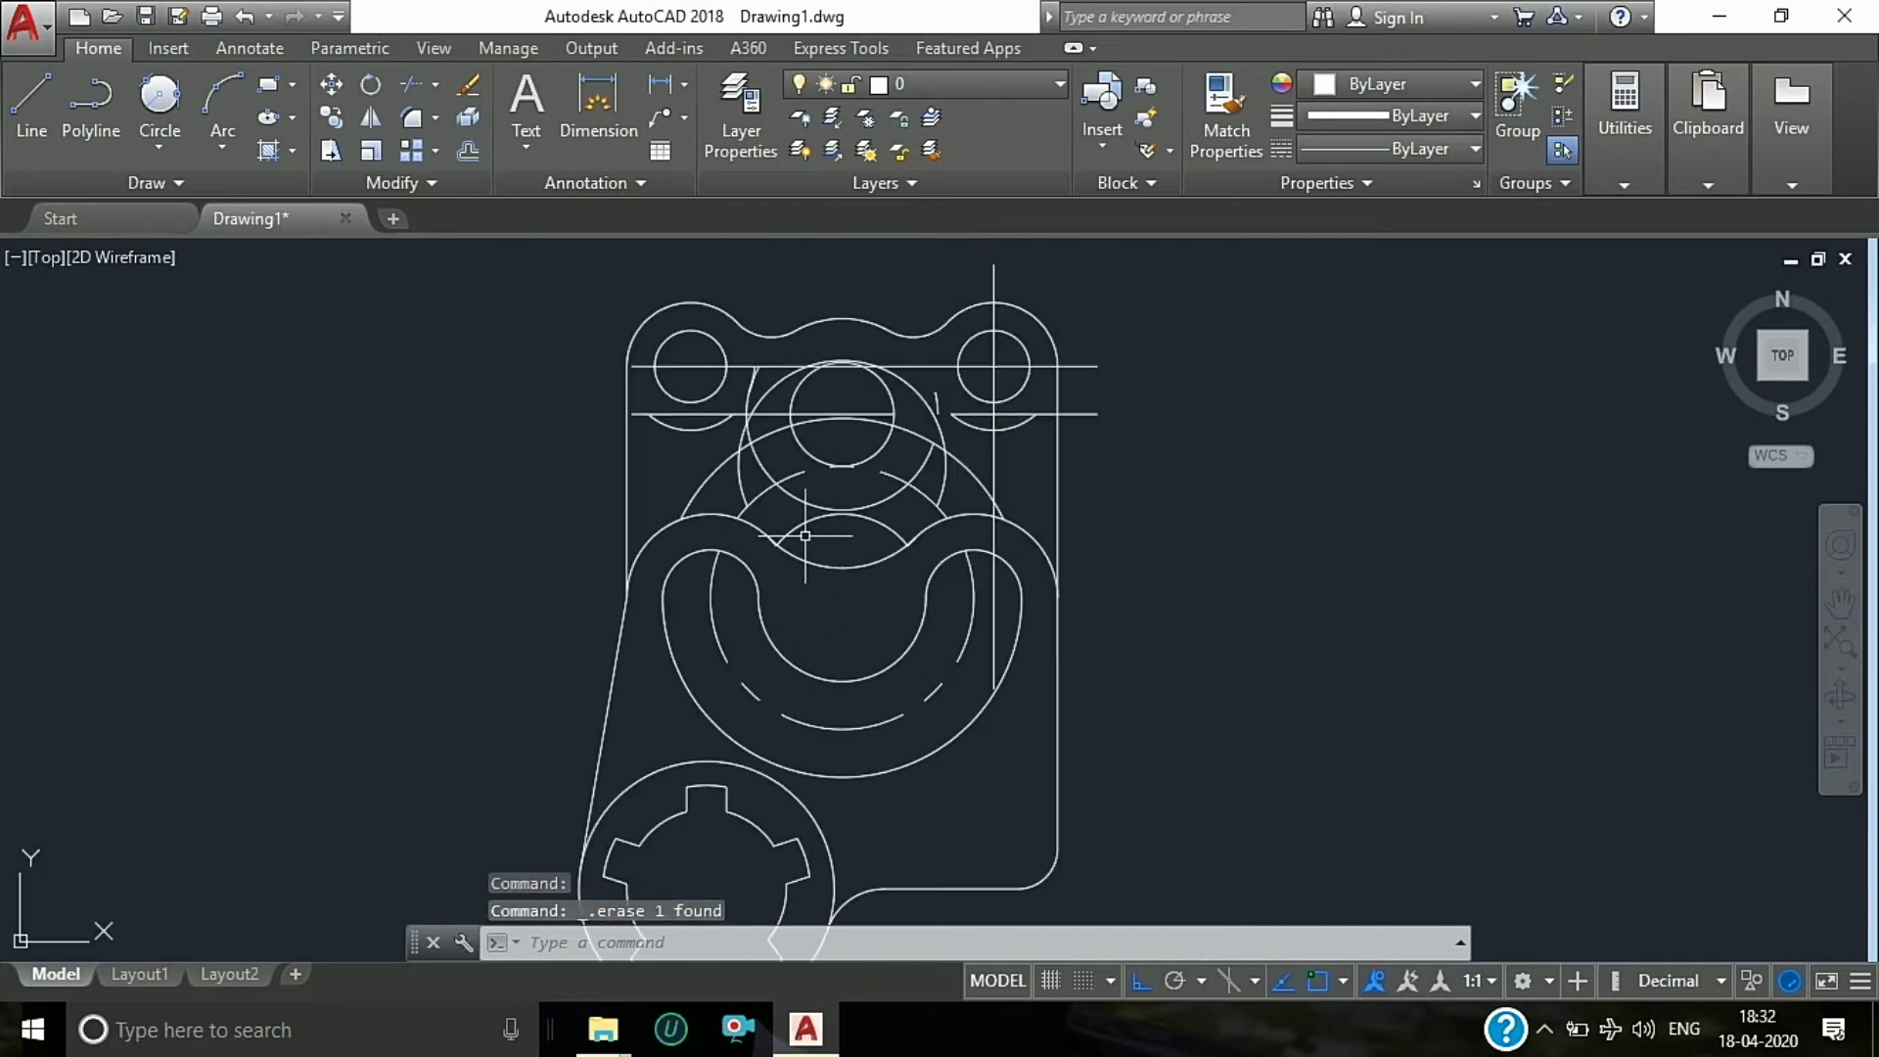
click(812, 524)
key(Delete)
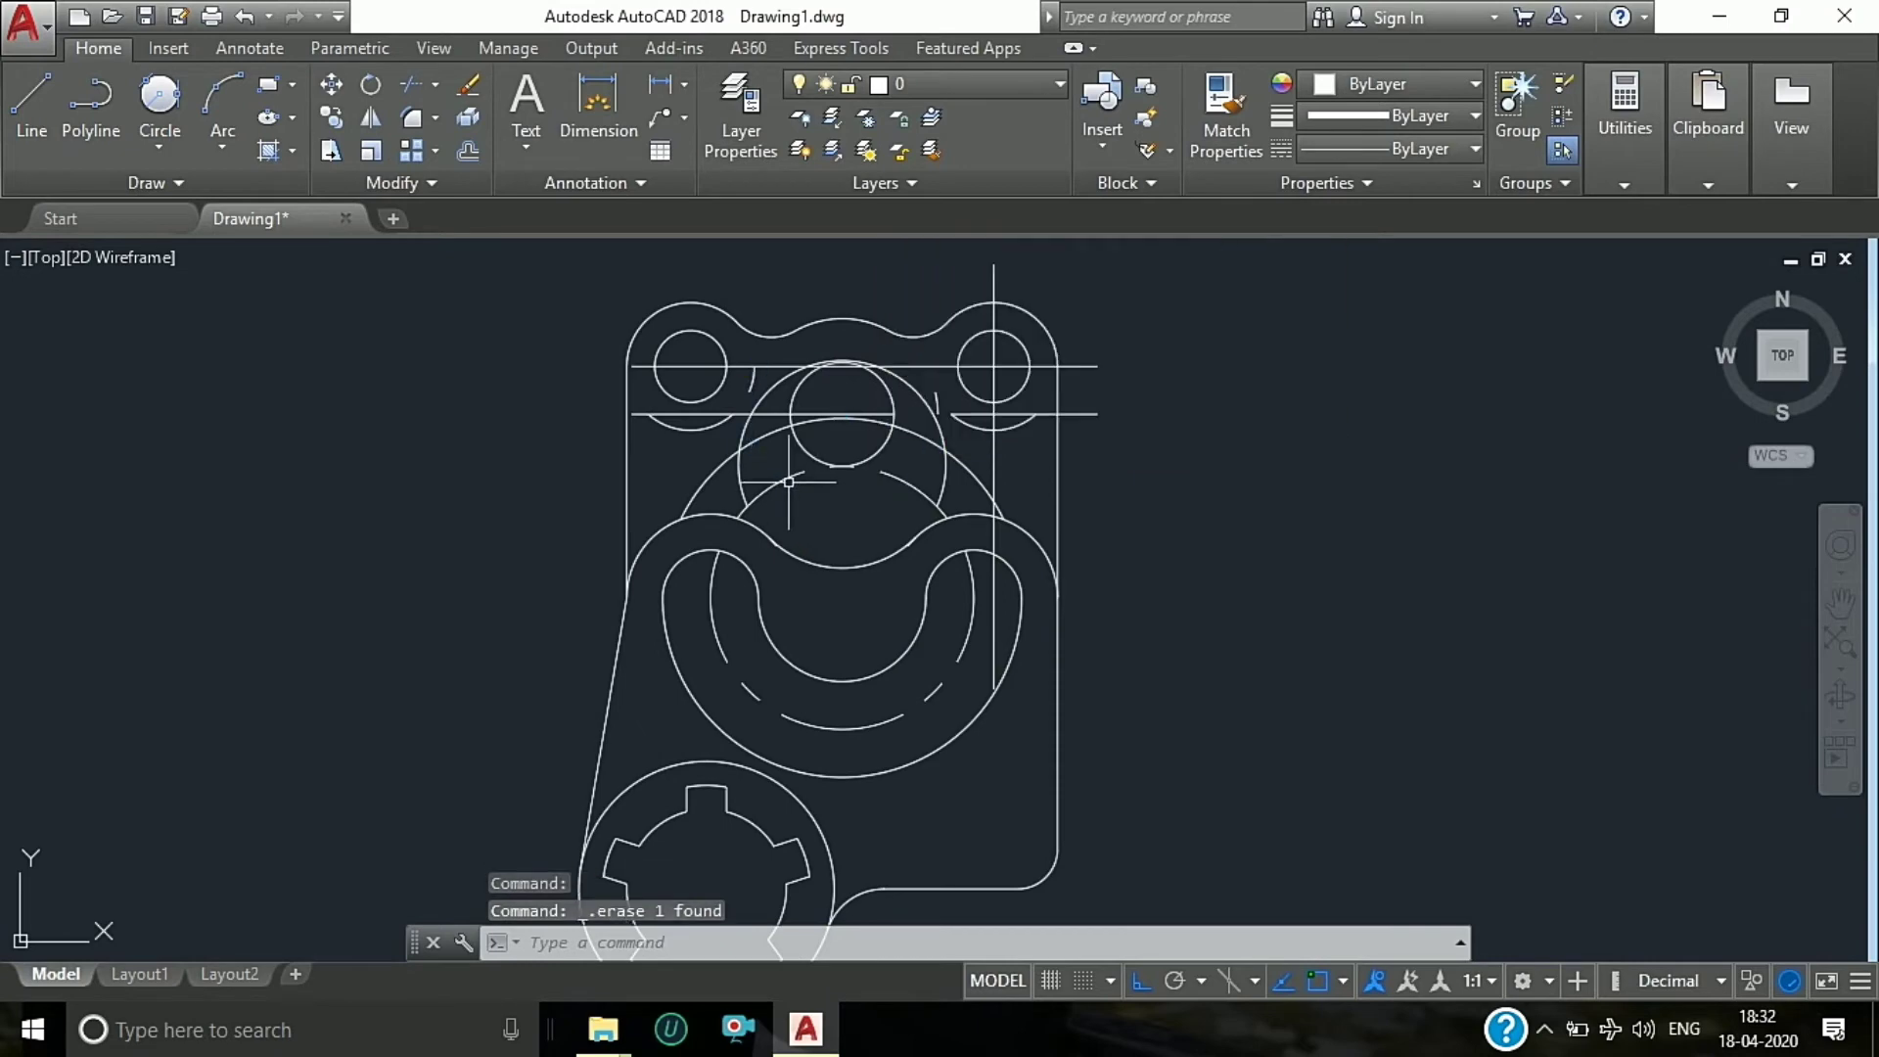
click(789, 481)
key(Delete)
click(727, 464)
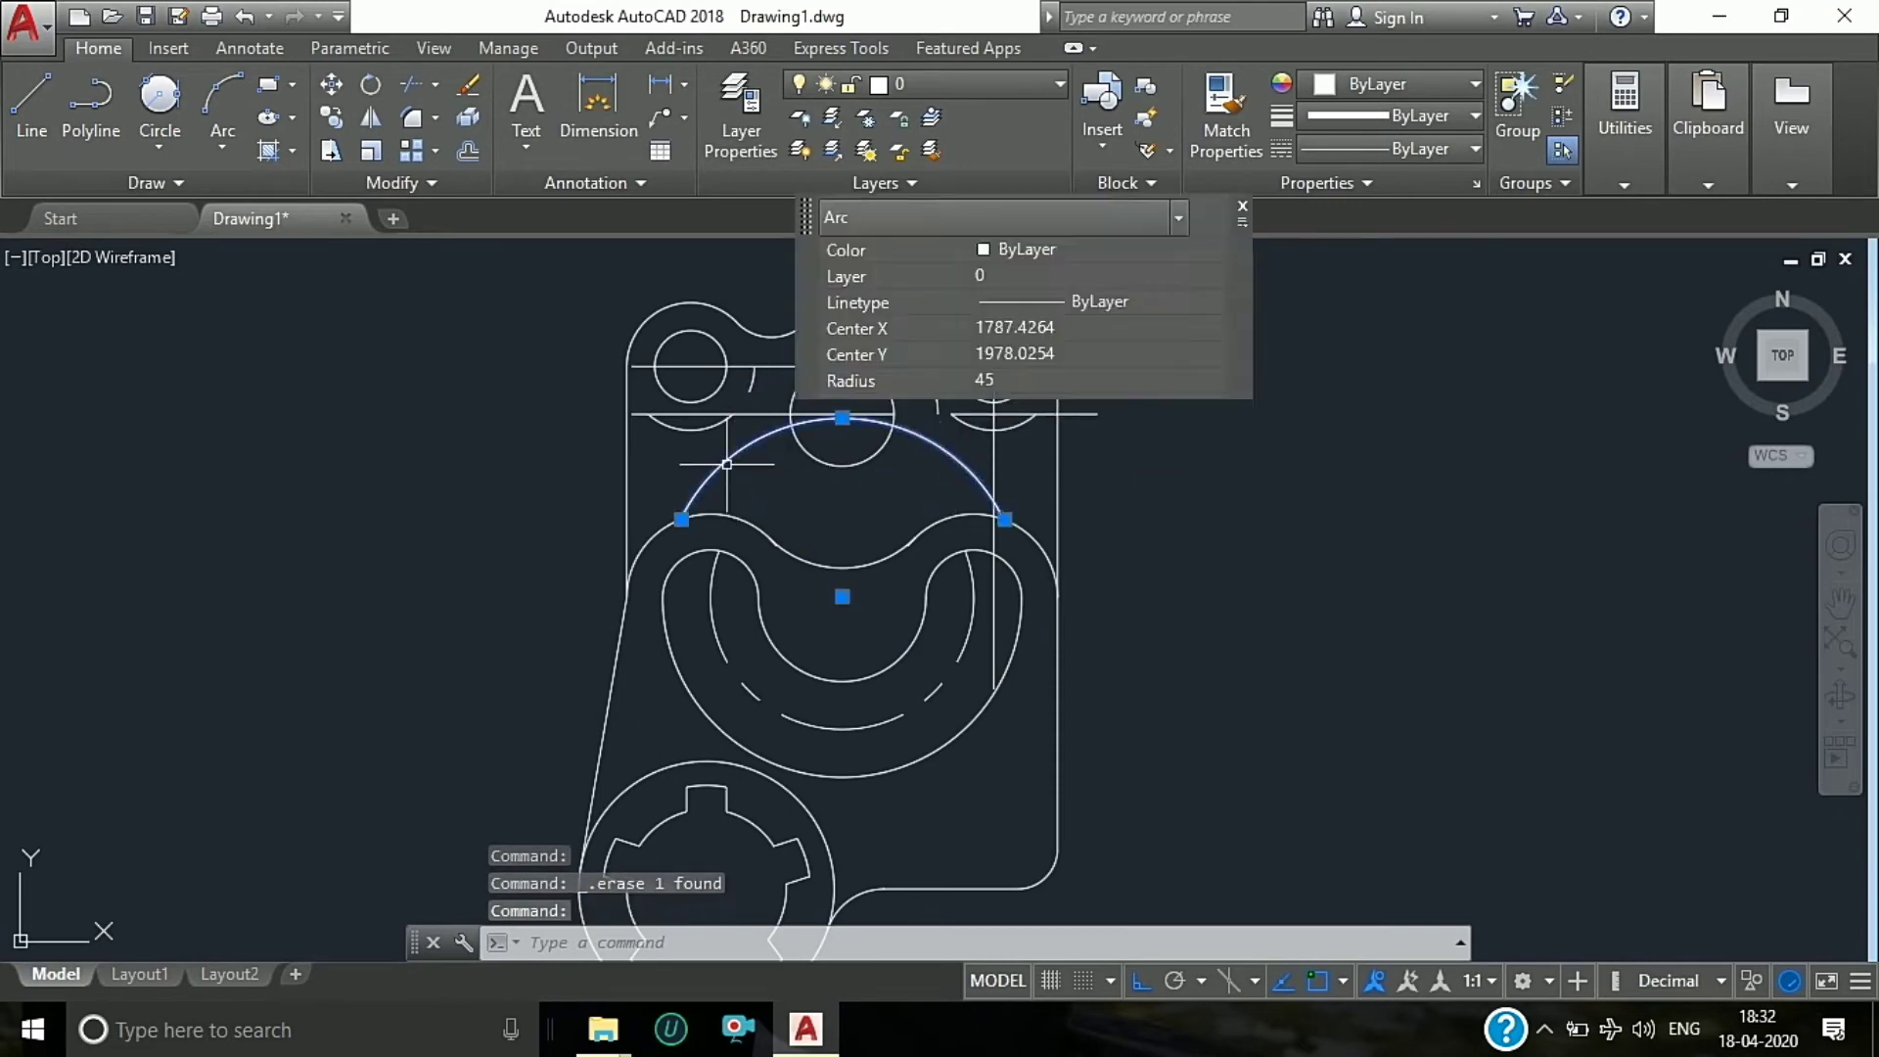
key(Delete)
Step: Delete the last stray line segment, horizontal construction line and arc under the right hole
scroll(1001, 566, up, 2)
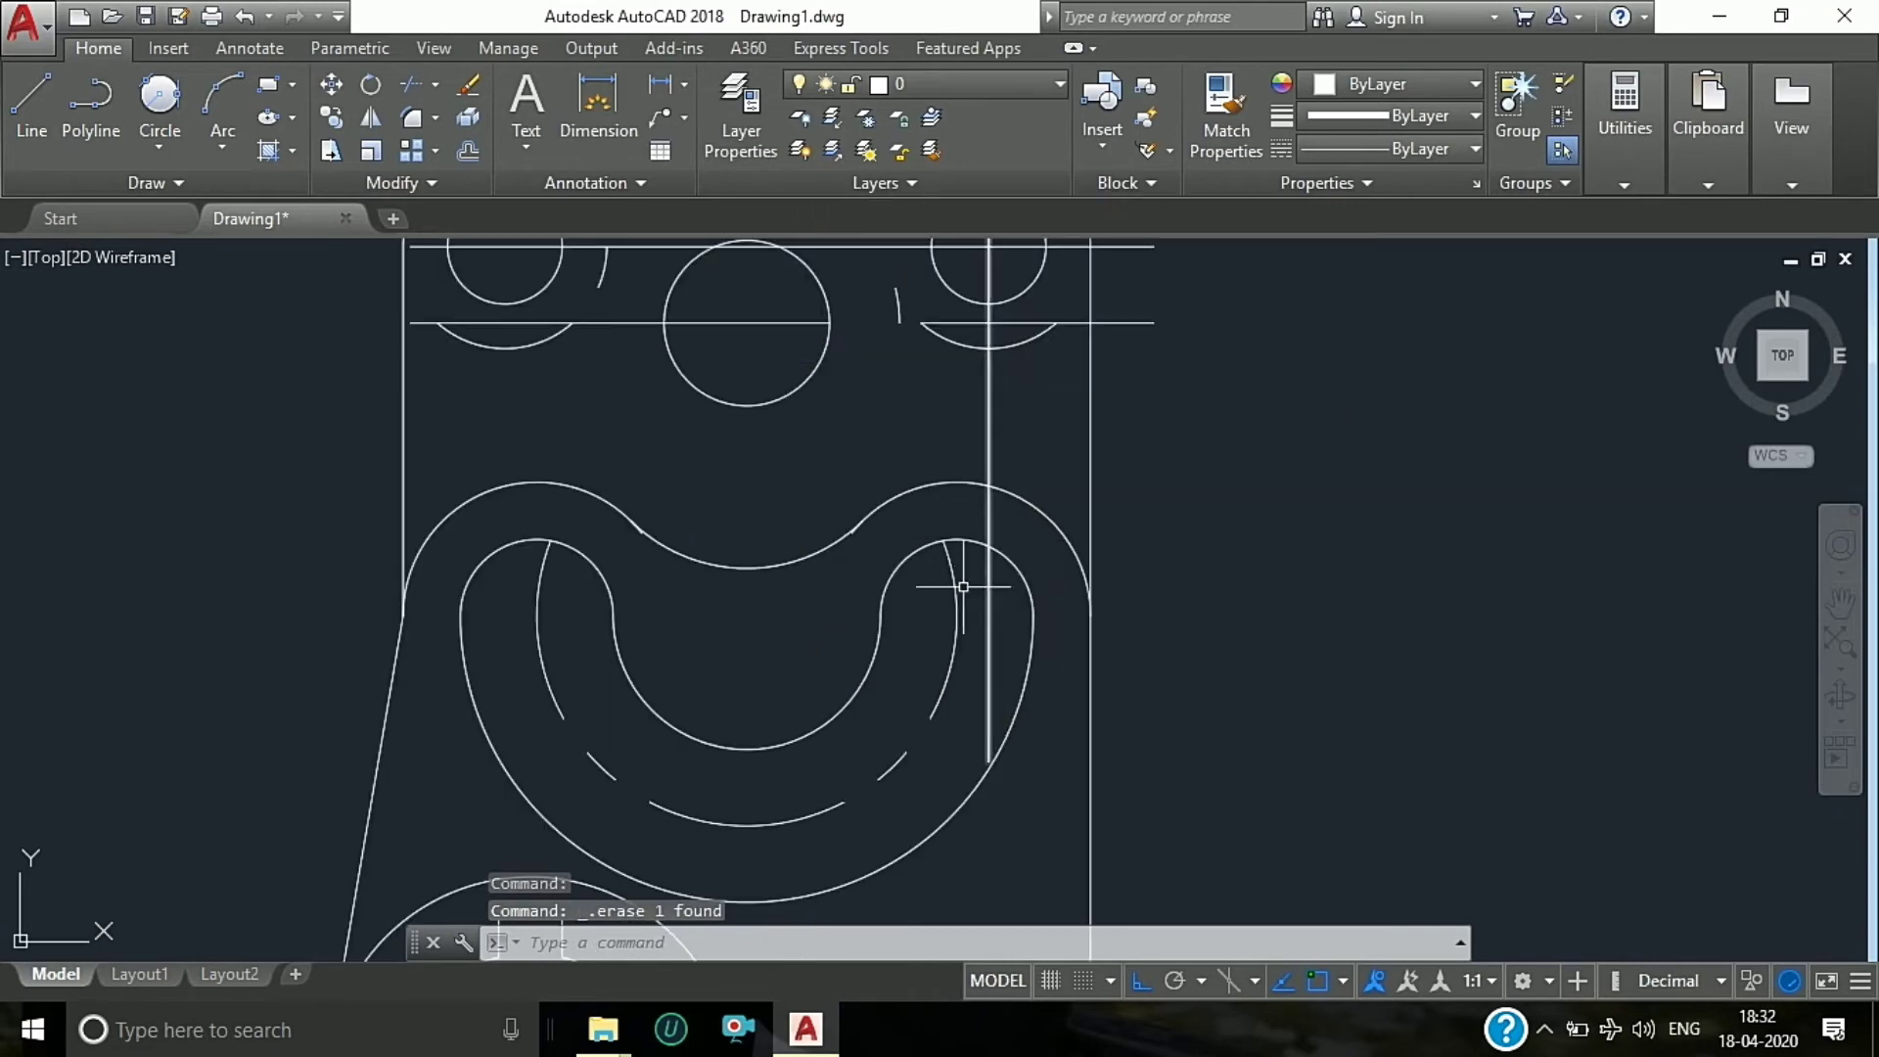
scroll(937, 509, down, 5)
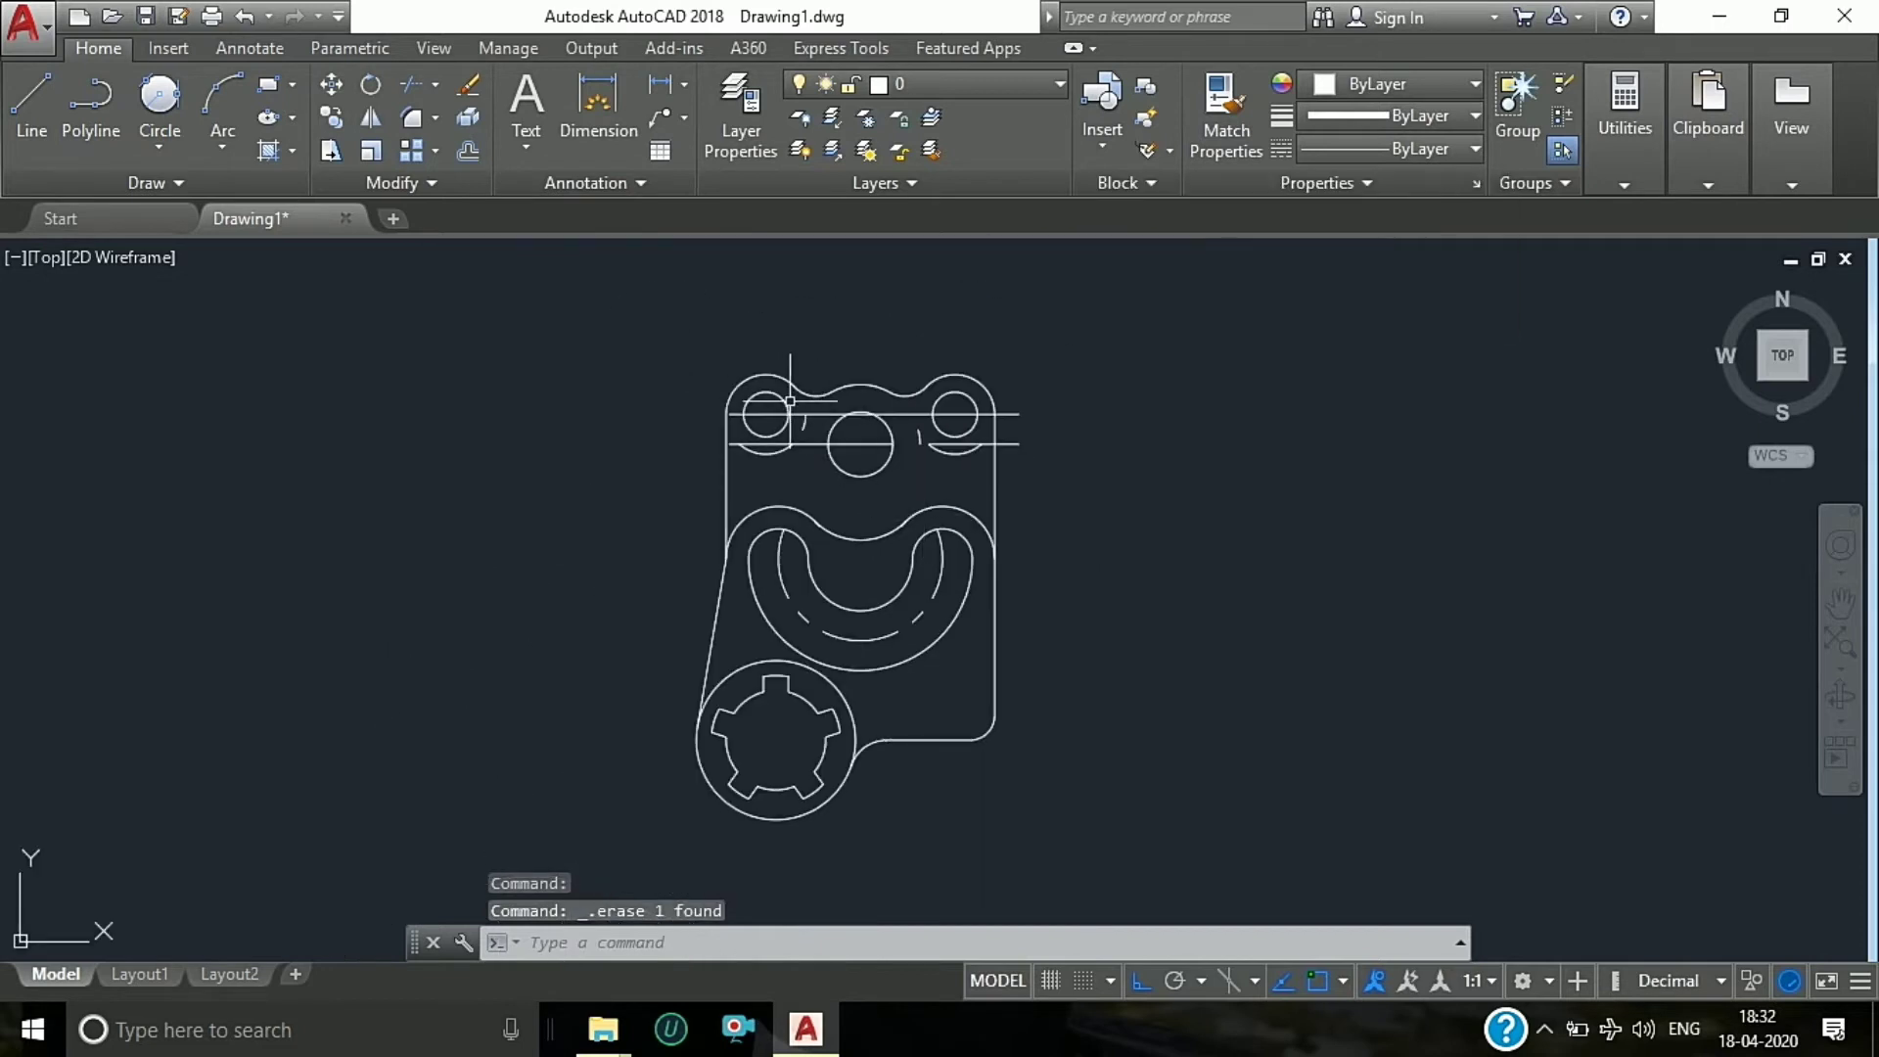
scroll(756, 509, up, 5)
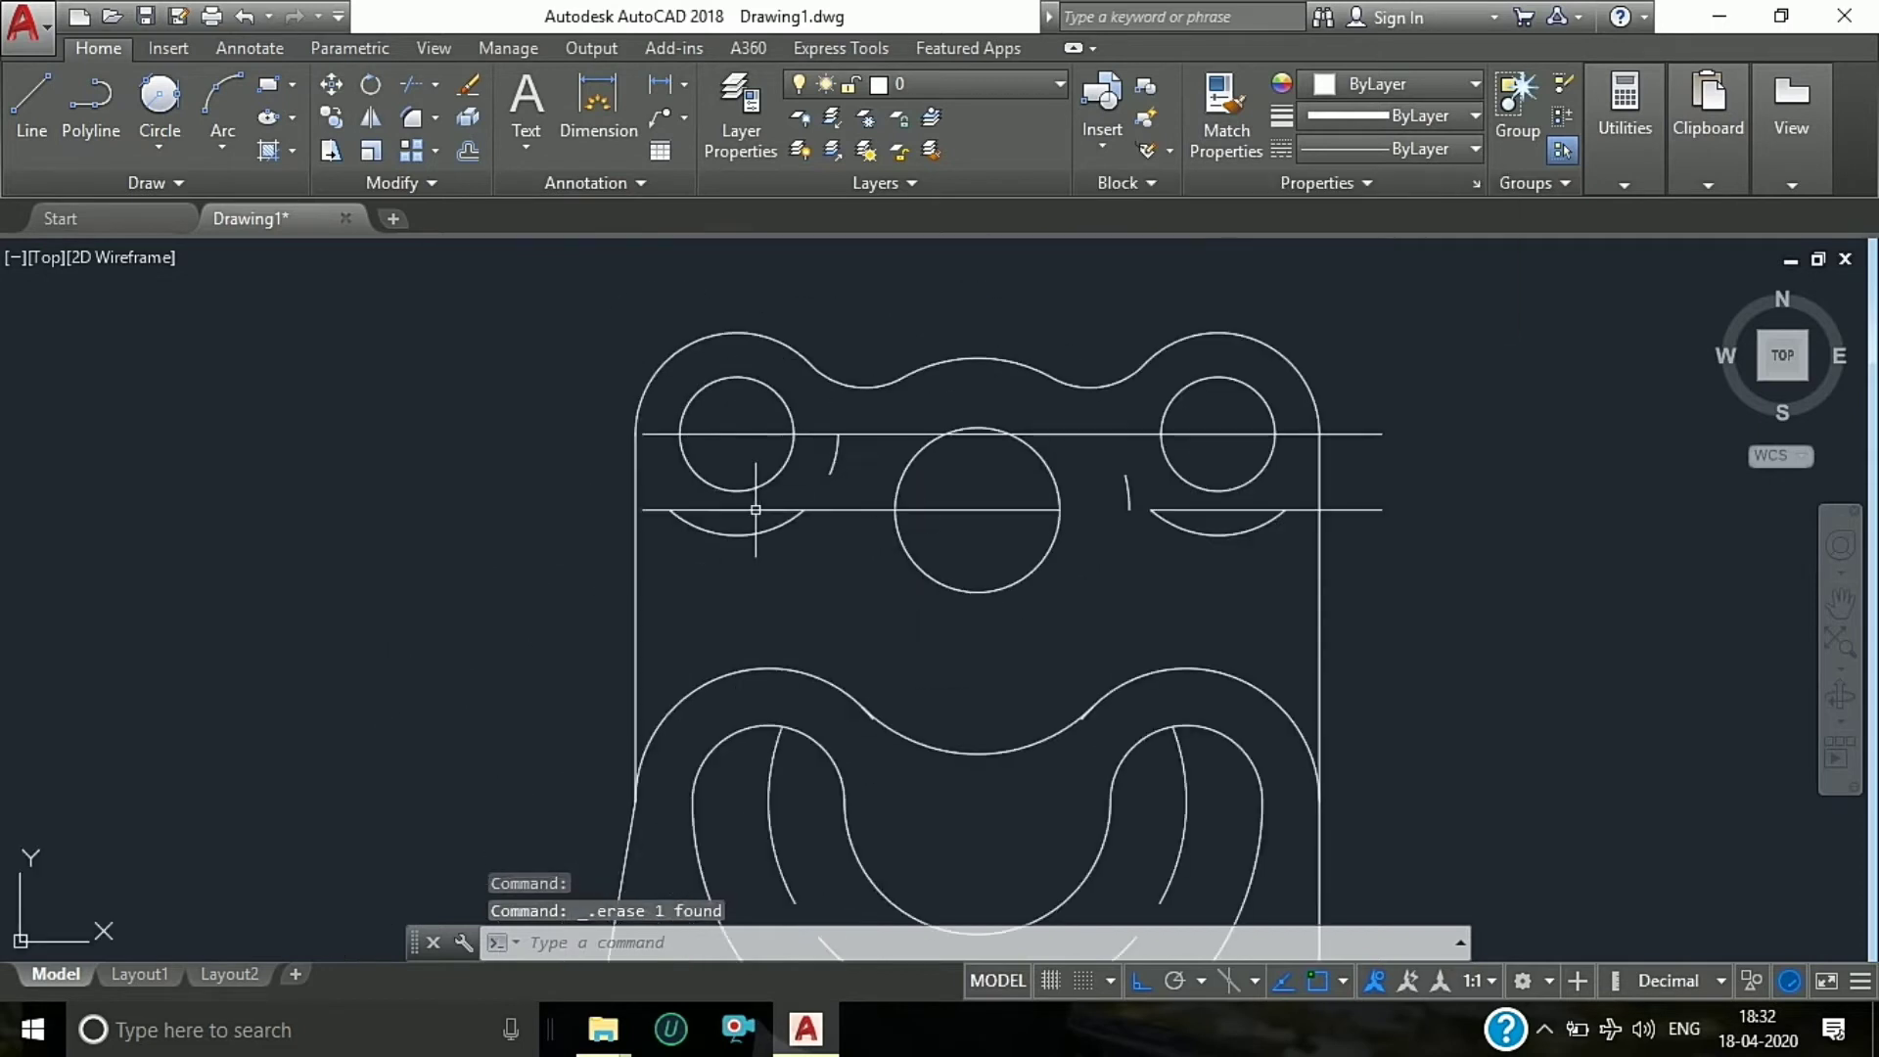
click(806, 510)
click(814, 520)
key(Delete)
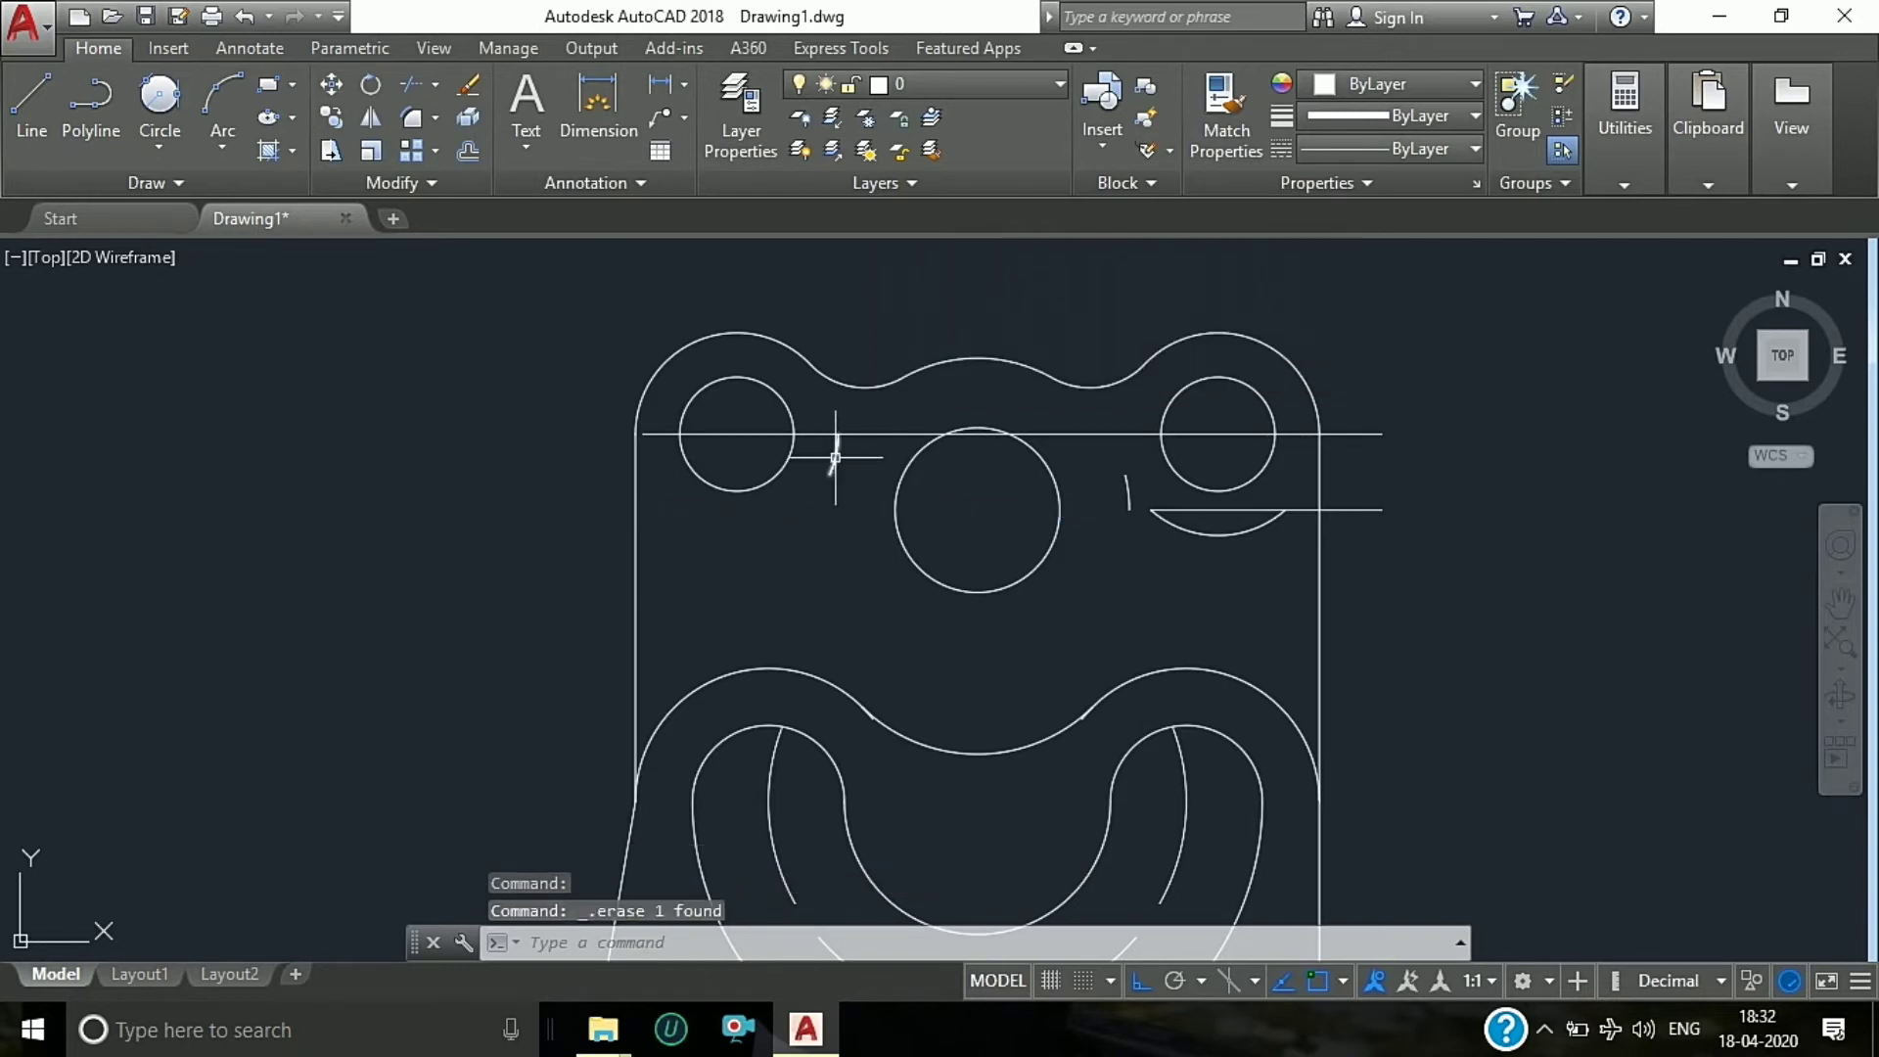
click(851, 431)
key(Delete)
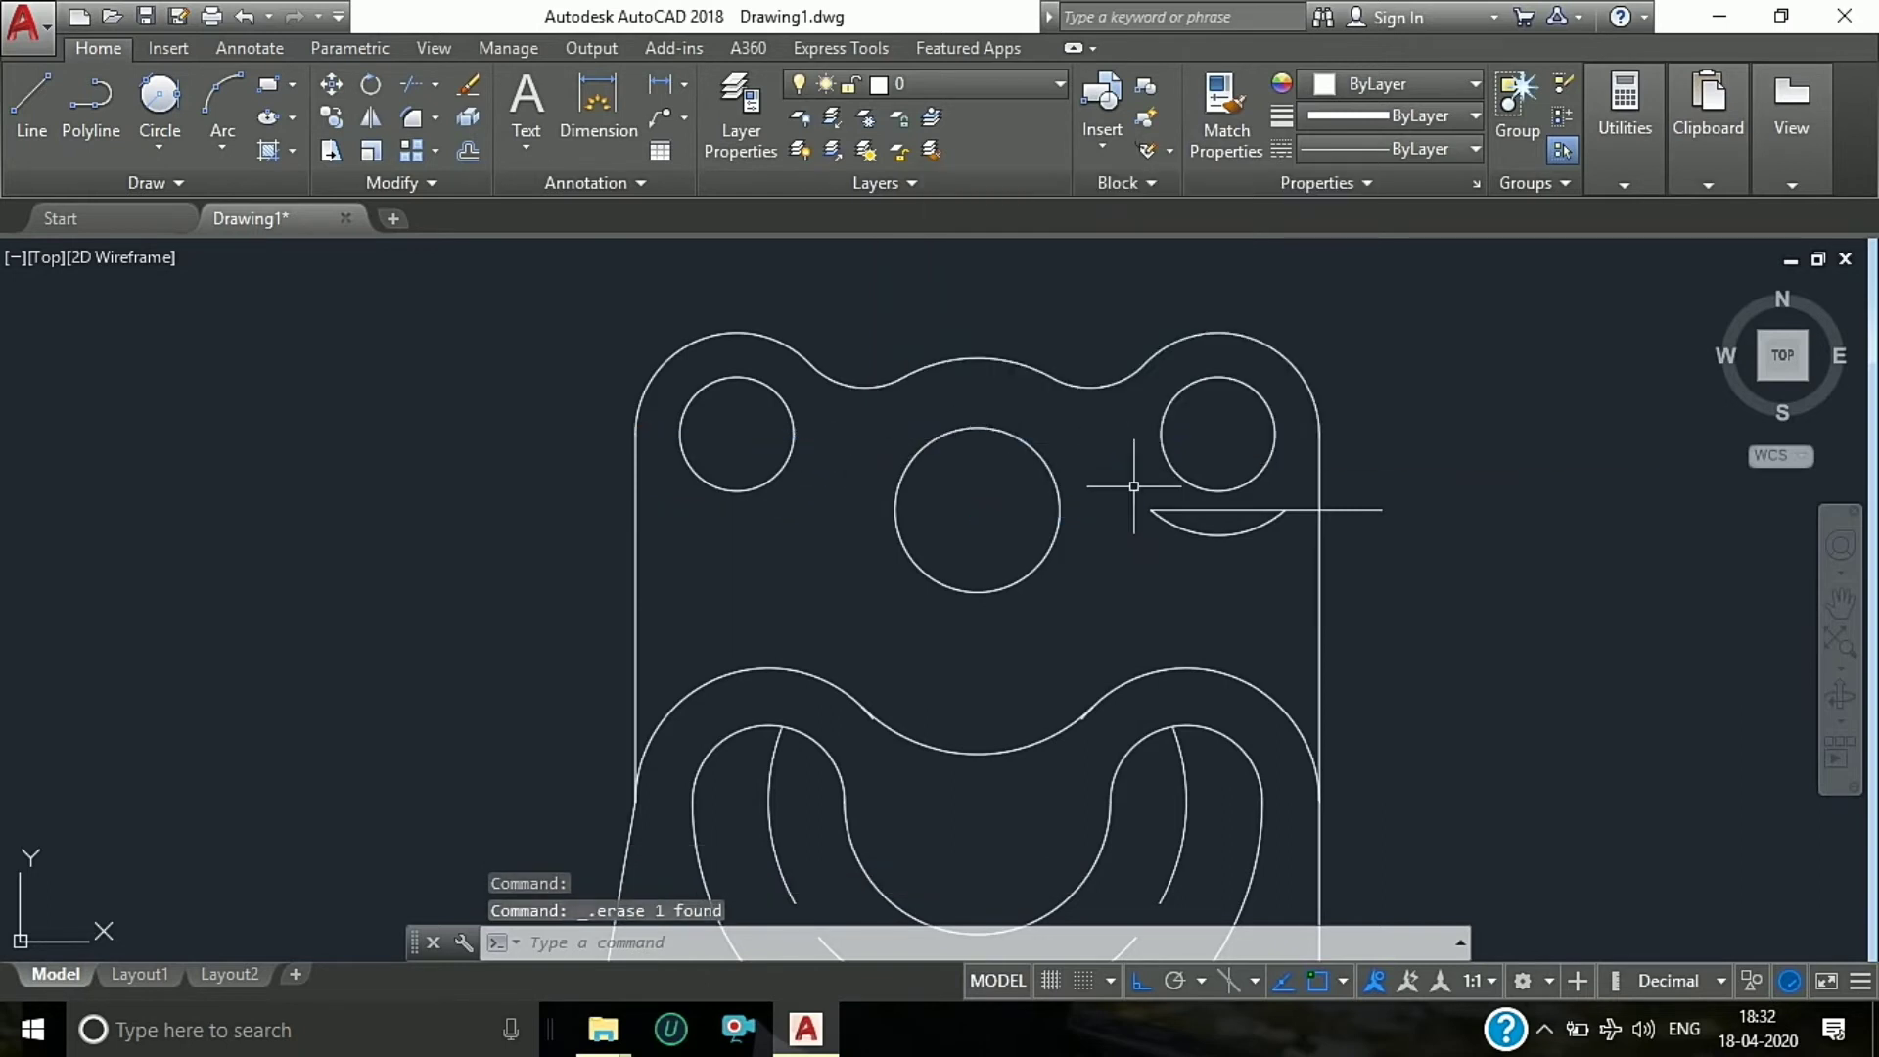
click(1184, 523)
key(Delete)
scroll(1084, 471, down, 2)
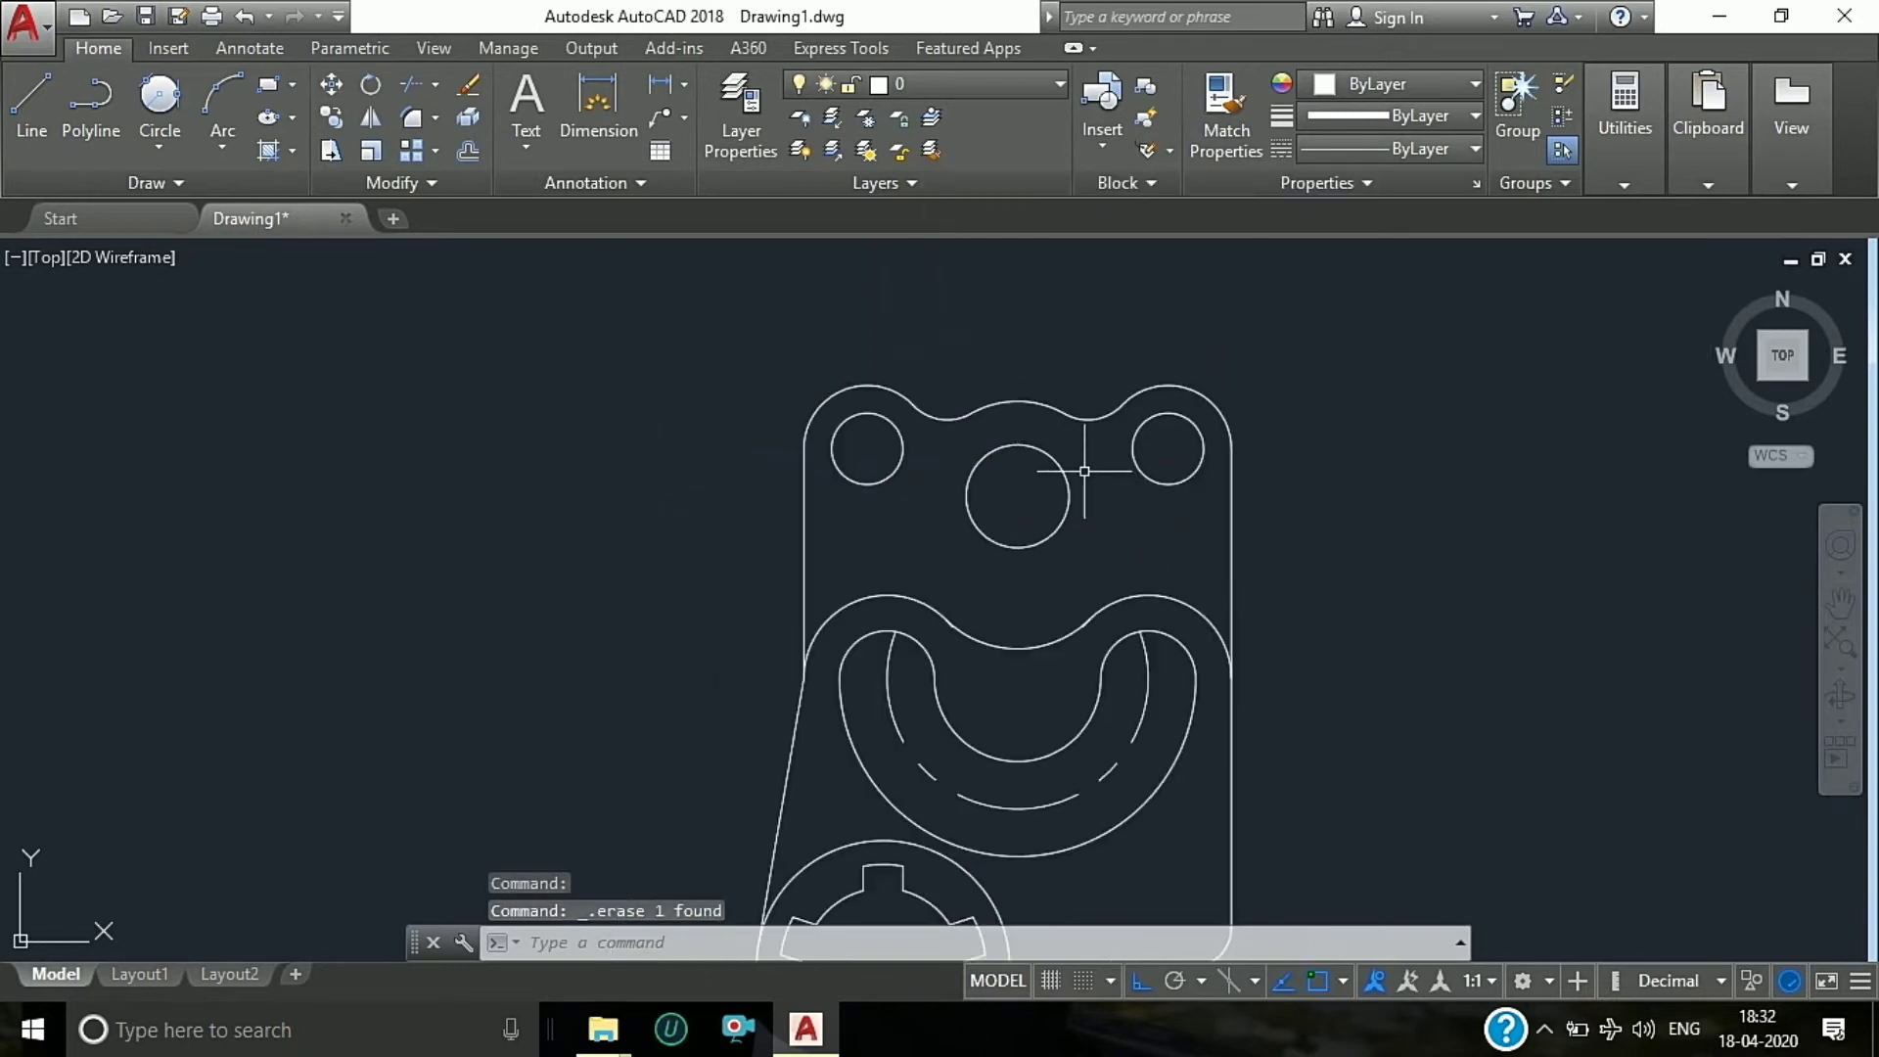
scroll(1064, 600, down, 3)
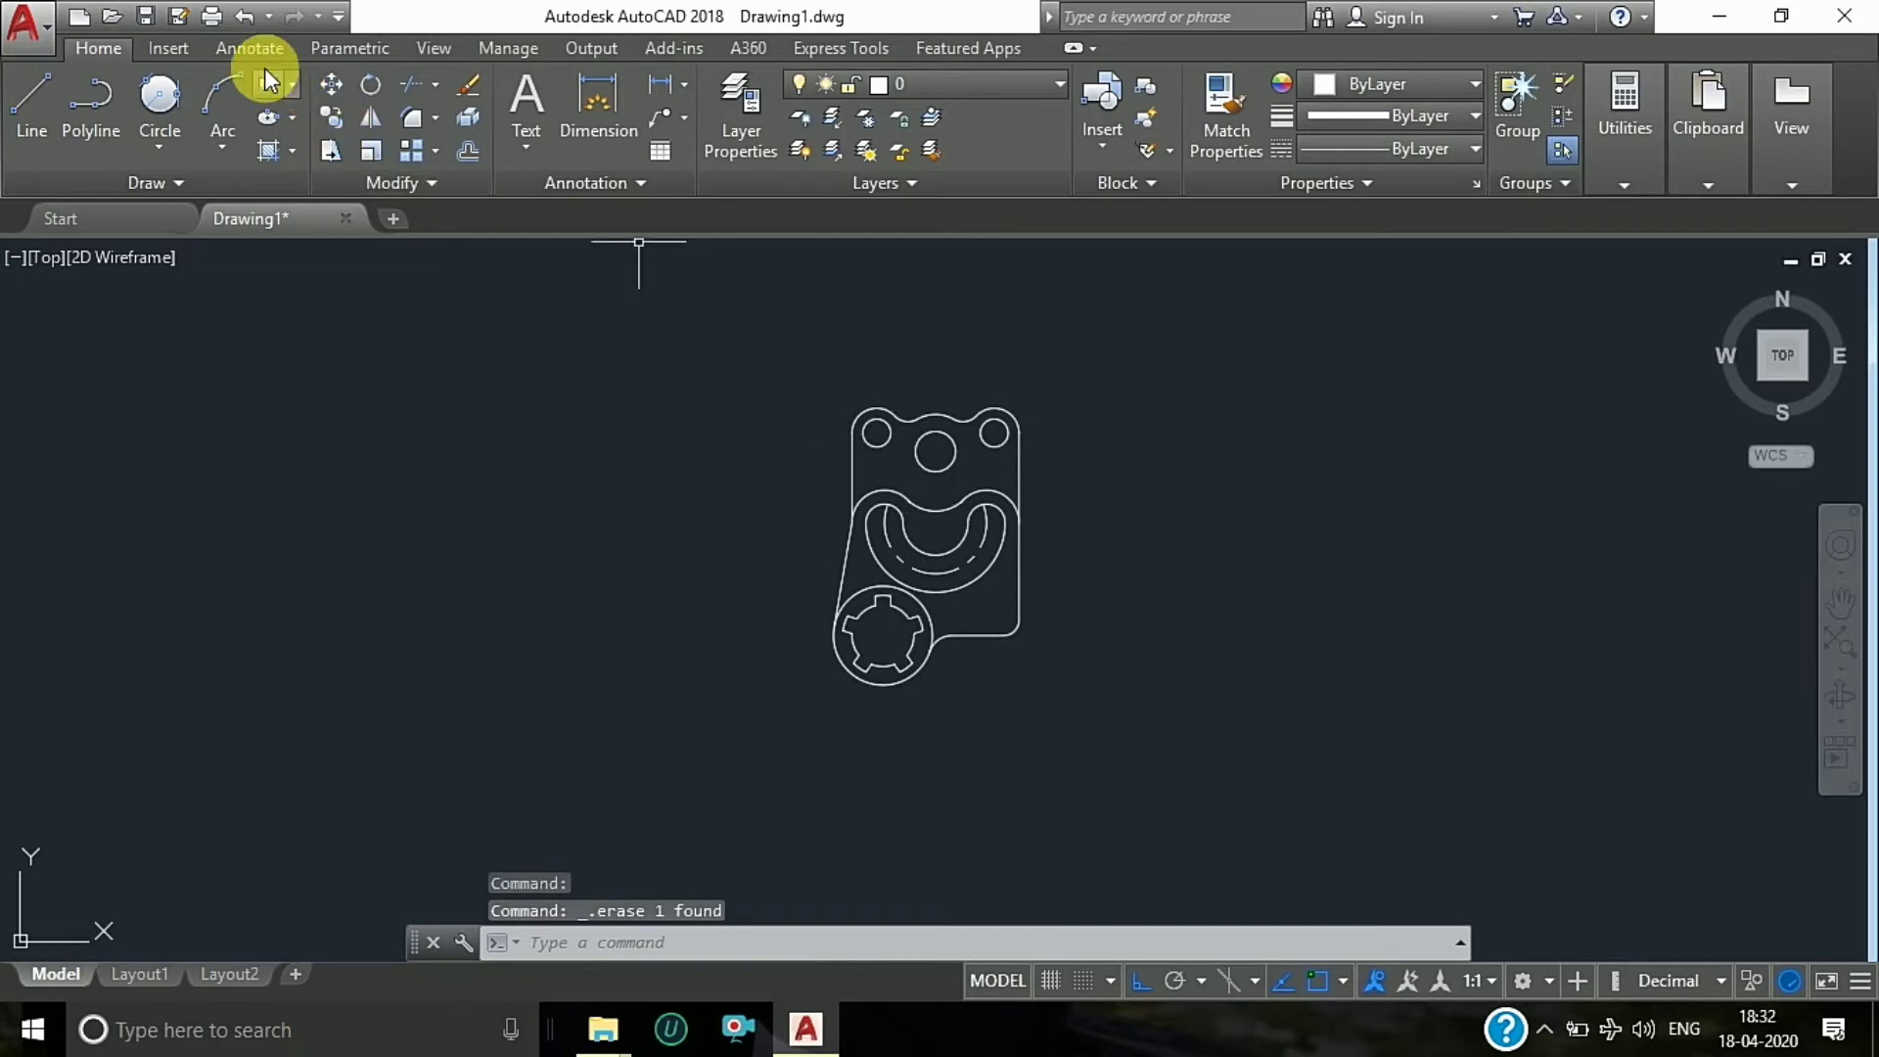
click(249, 47)
Step: Add center marks to the top-left, right and middle holes, the inner arc and lower gear circle
click(500, 97)
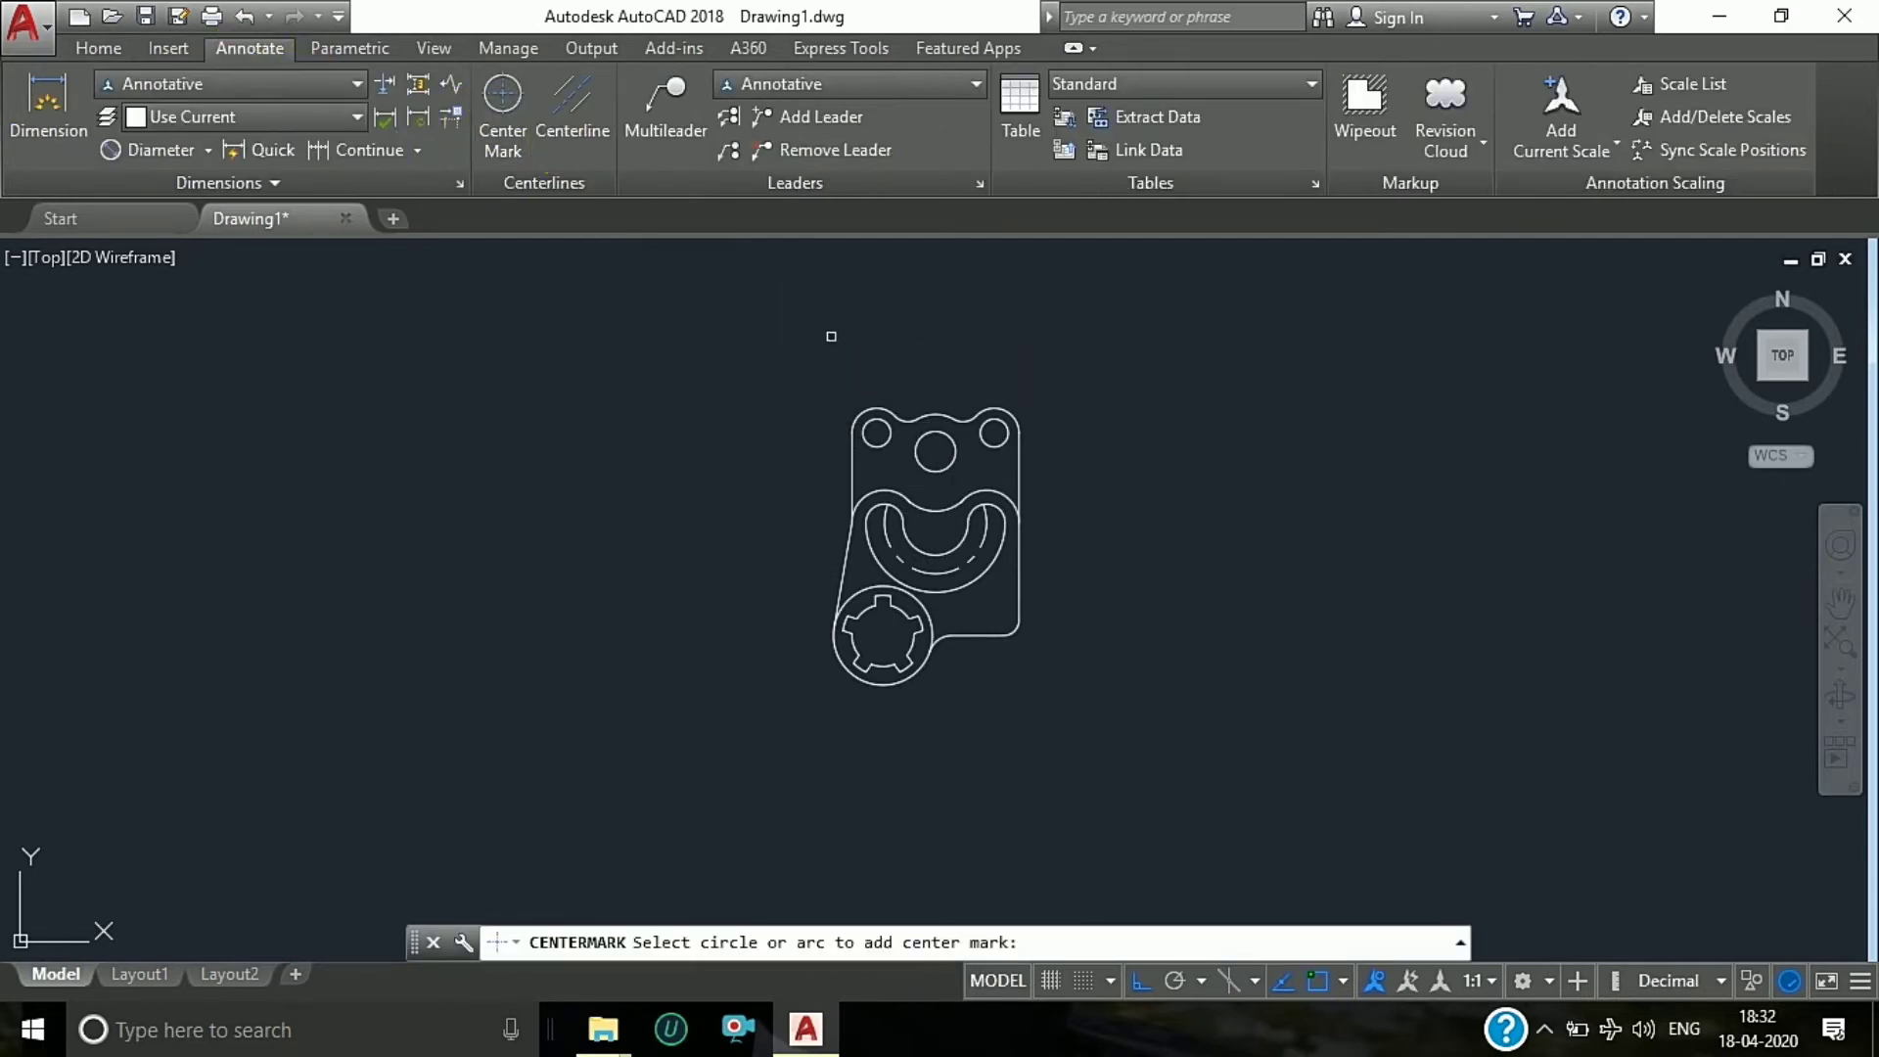
scroll(867, 387, up, 5)
click(905, 511)
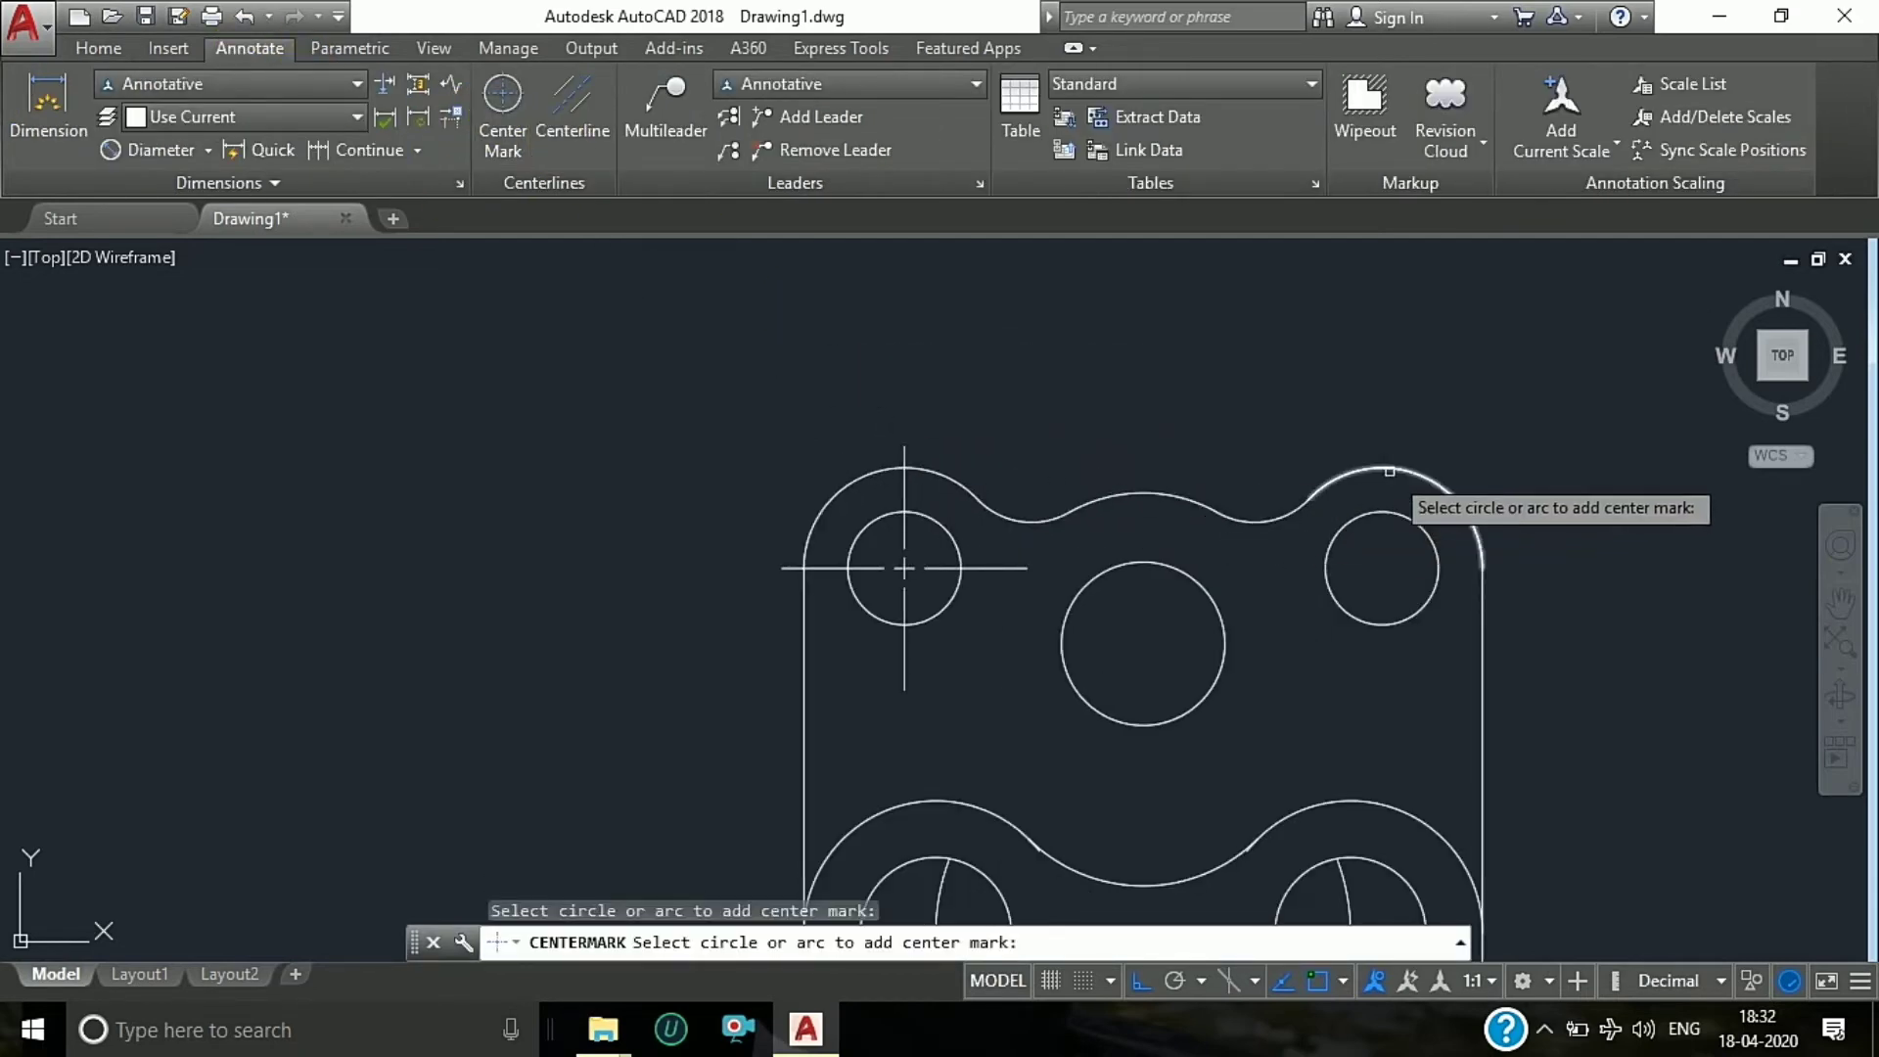
click(1390, 472)
click(1155, 495)
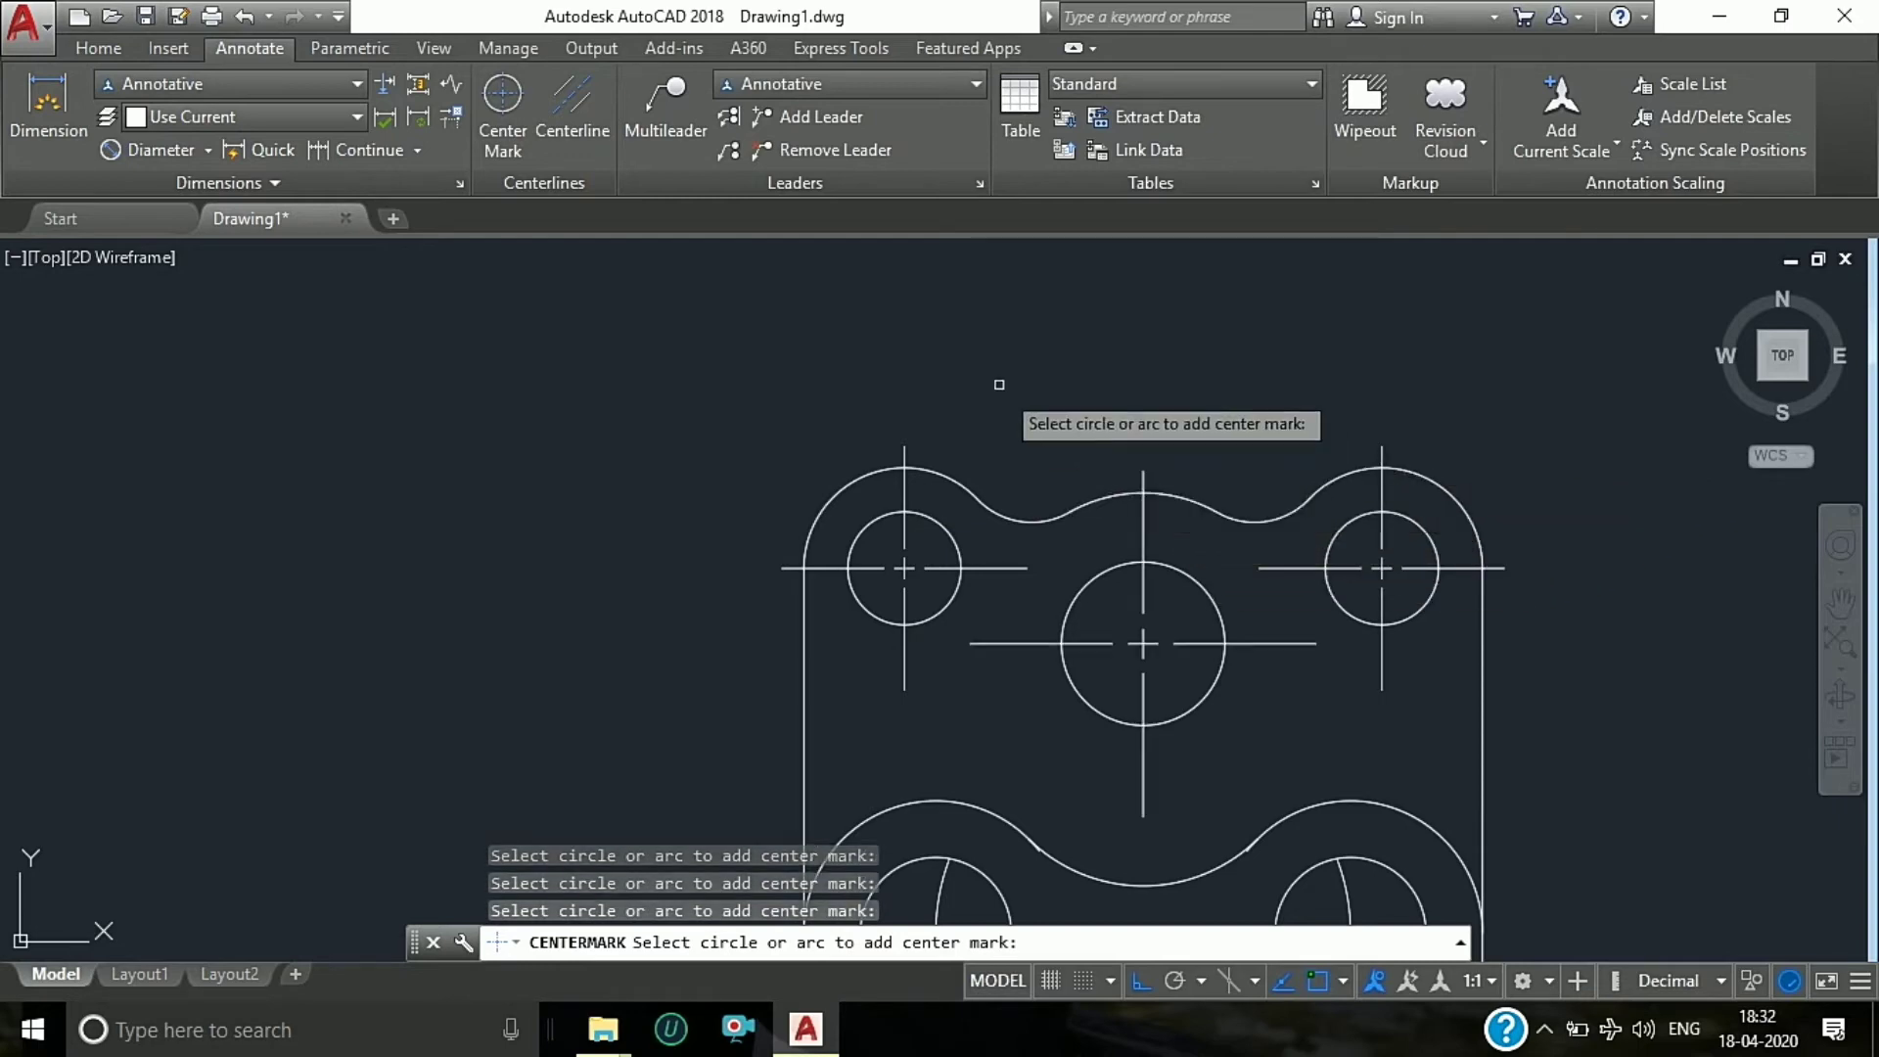
scroll(999, 385, down, 4)
scroll(998, 592, down, 3)
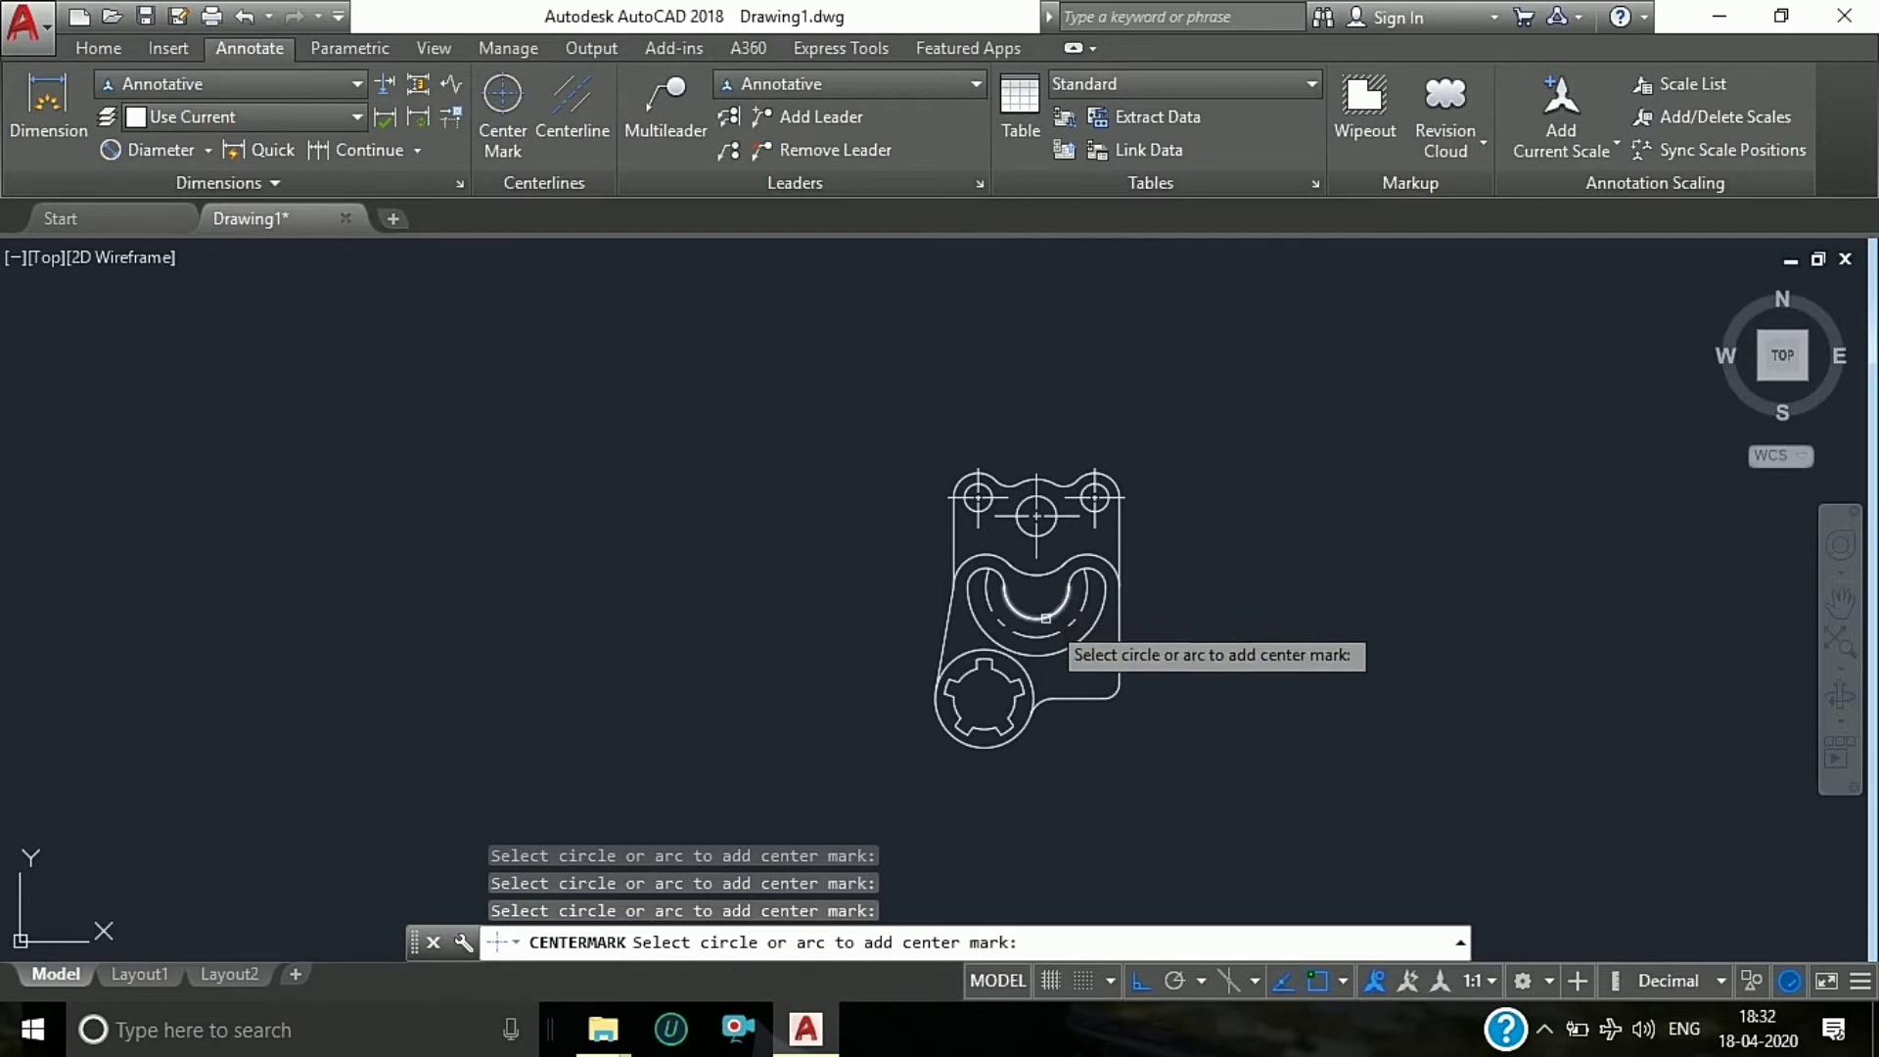
scroll(1047, 617, up, 2)
click(1042, 619)
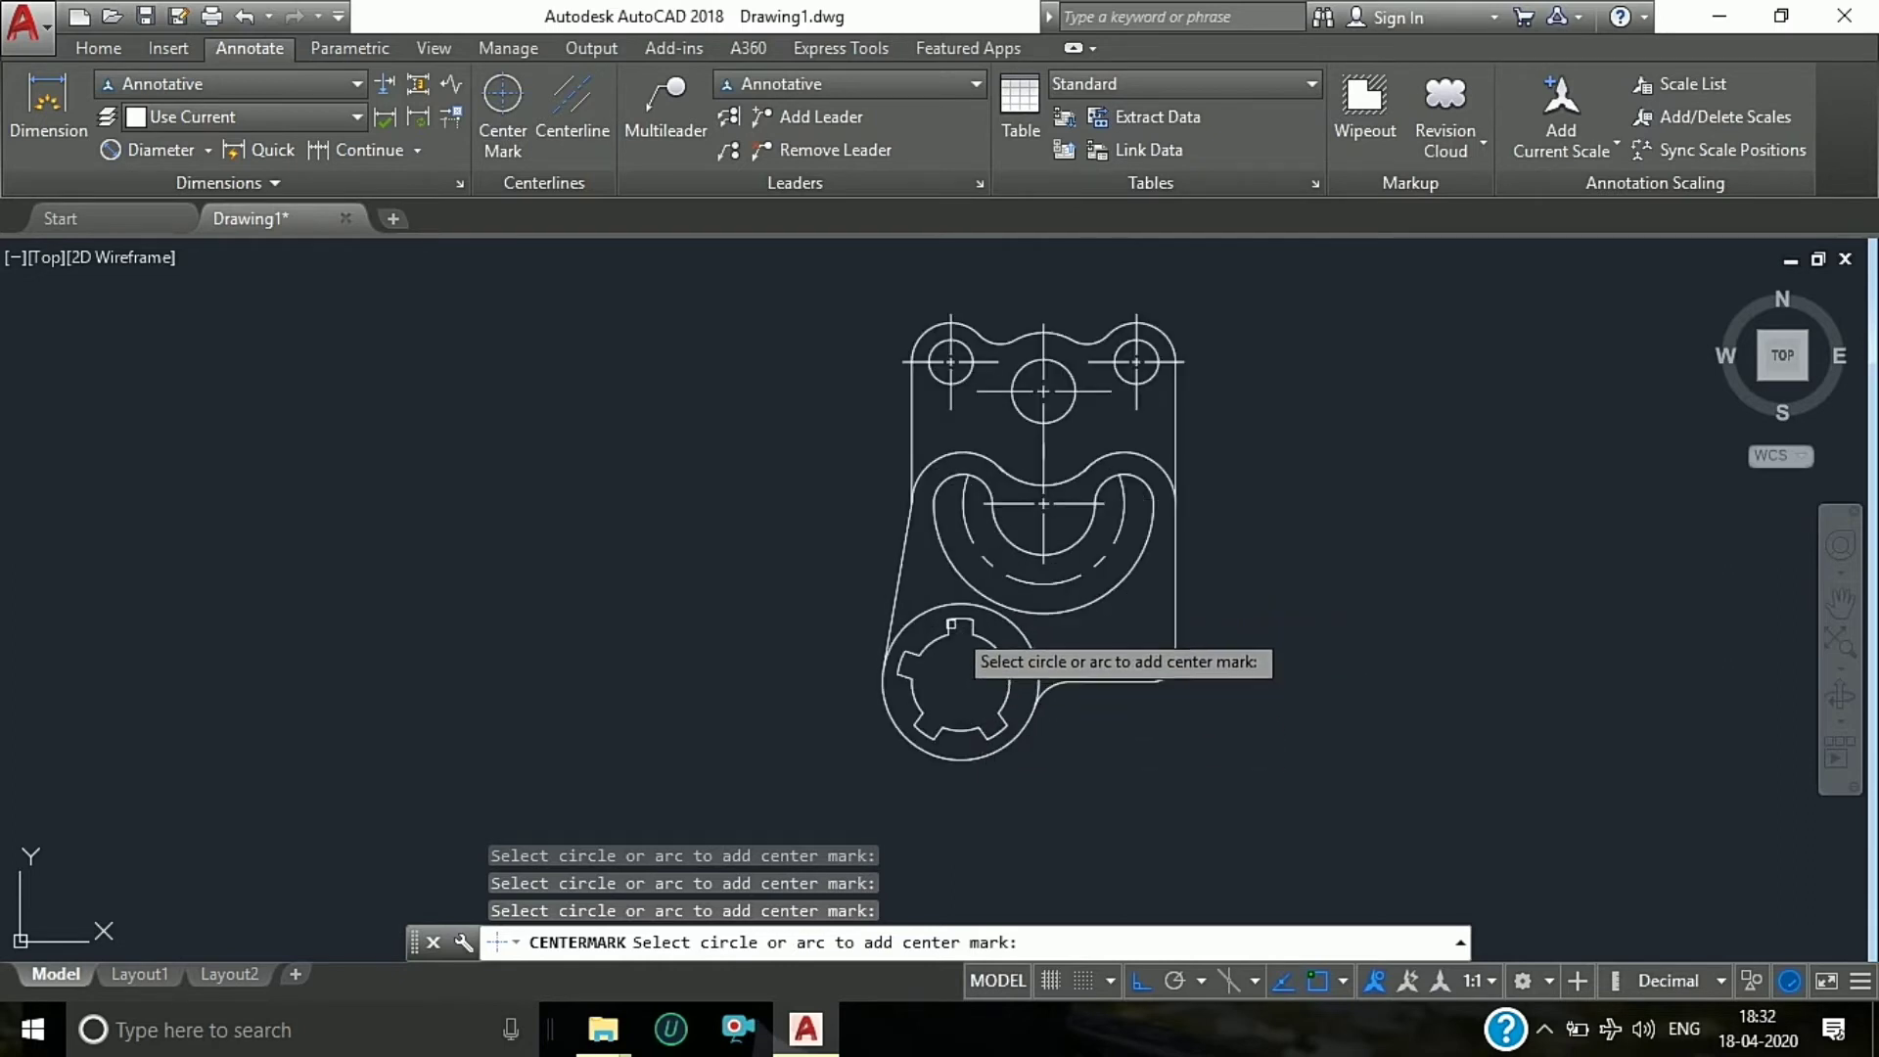
click(929, 608)
scroll(739, 568, down, 2)
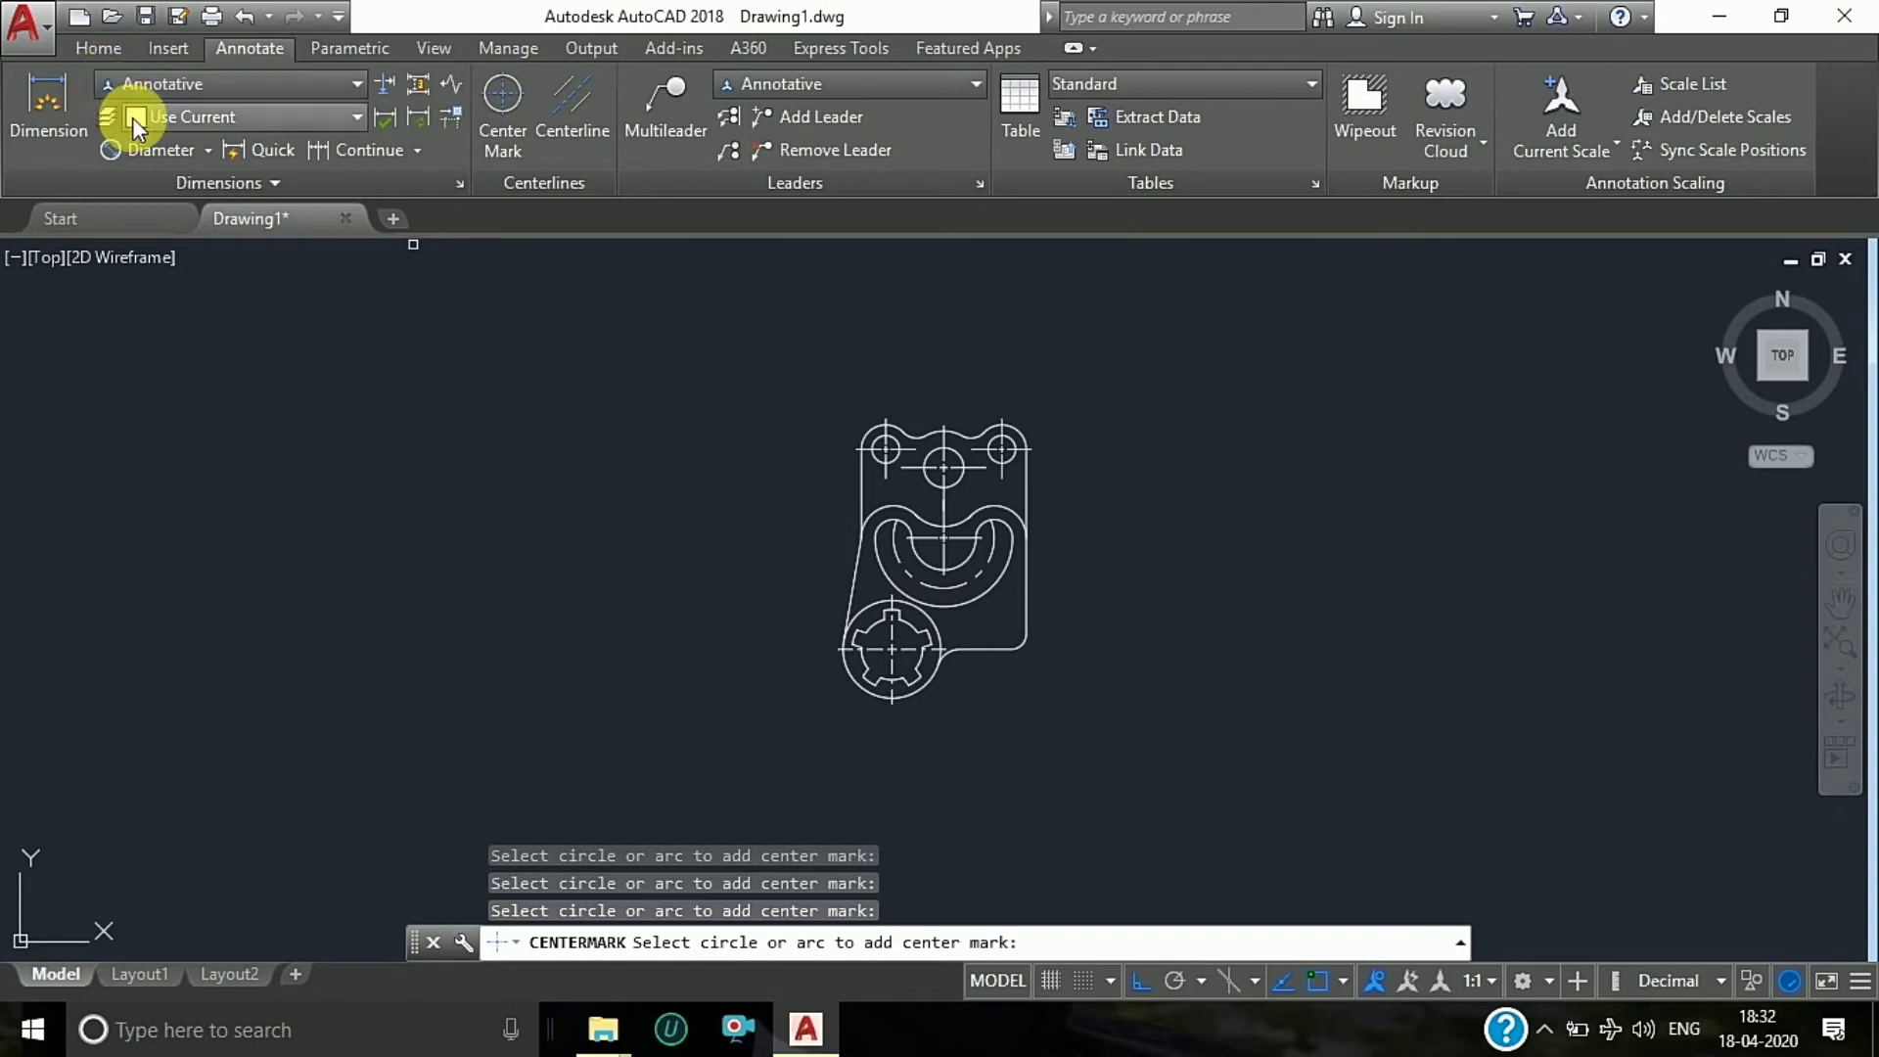
Step: Add a multileader from the gear circle's edge reading Ø64, with polar tracking on
click(207, 154)
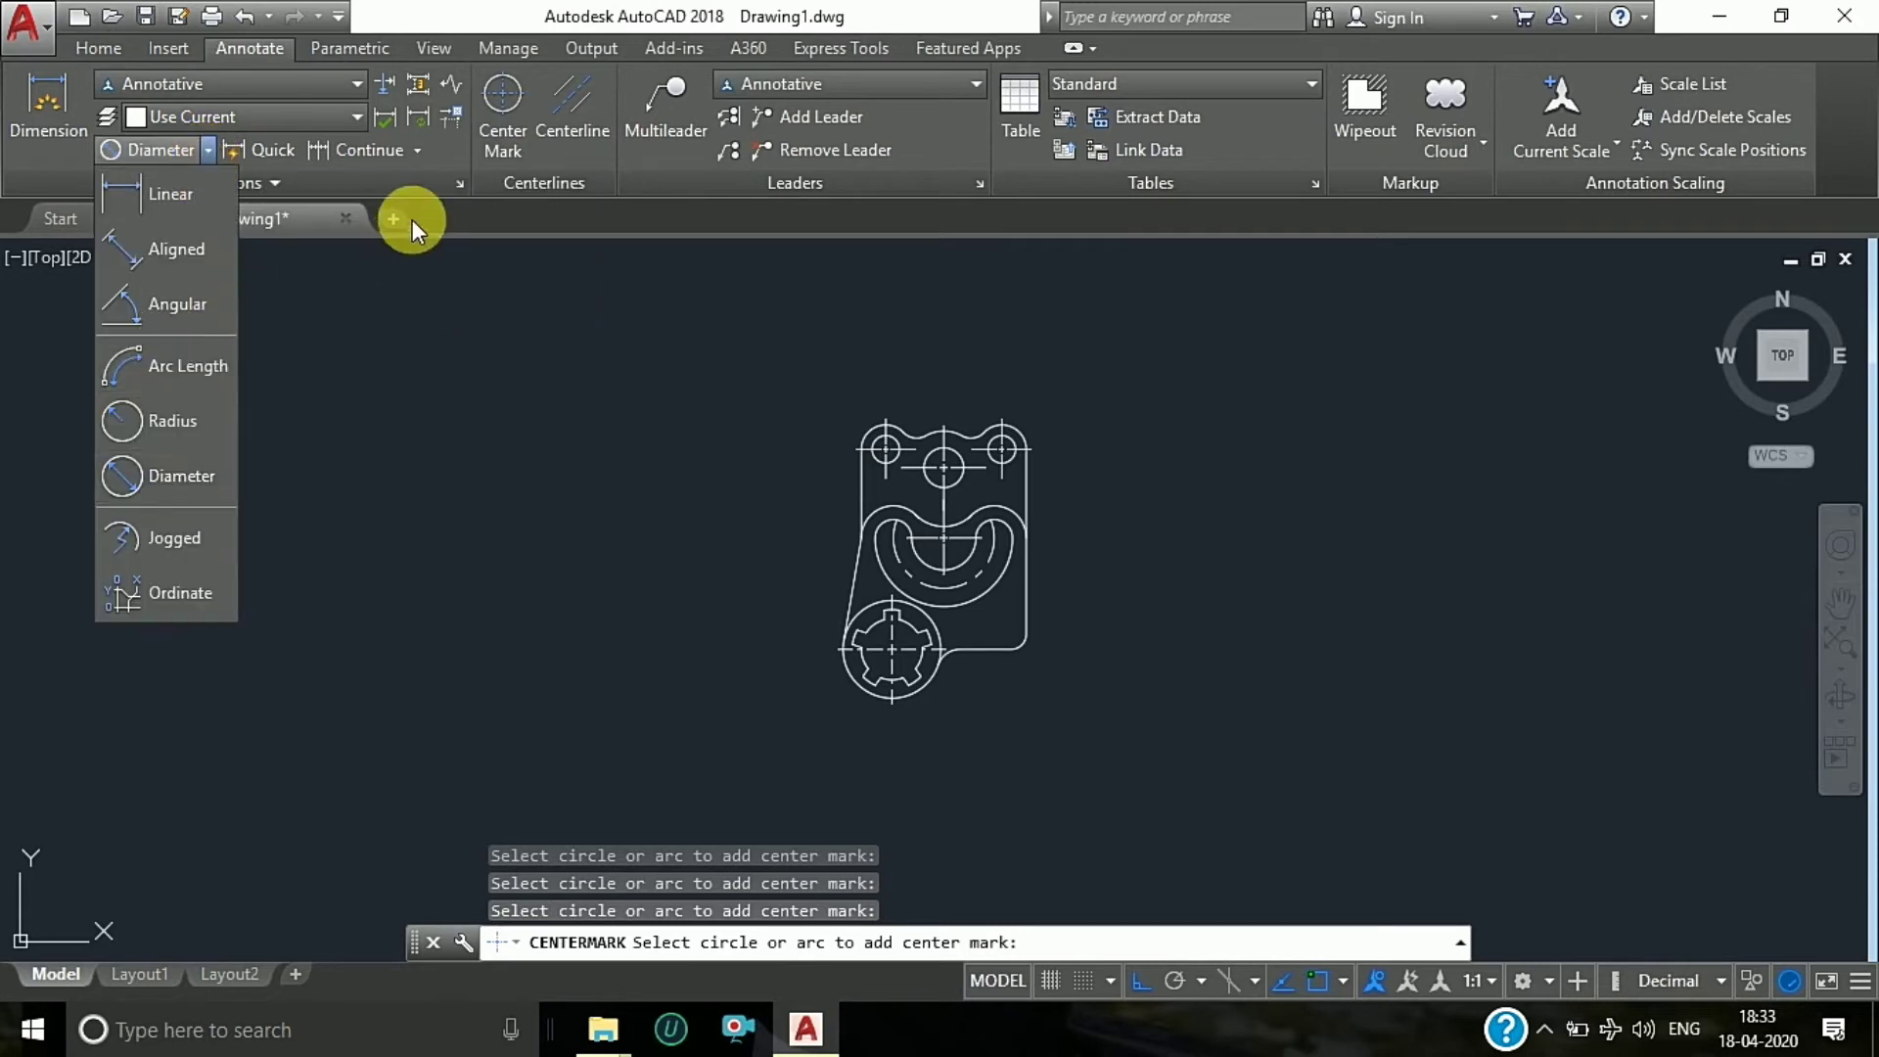
click(647, 115)
scroll(979, 734, up, 6)
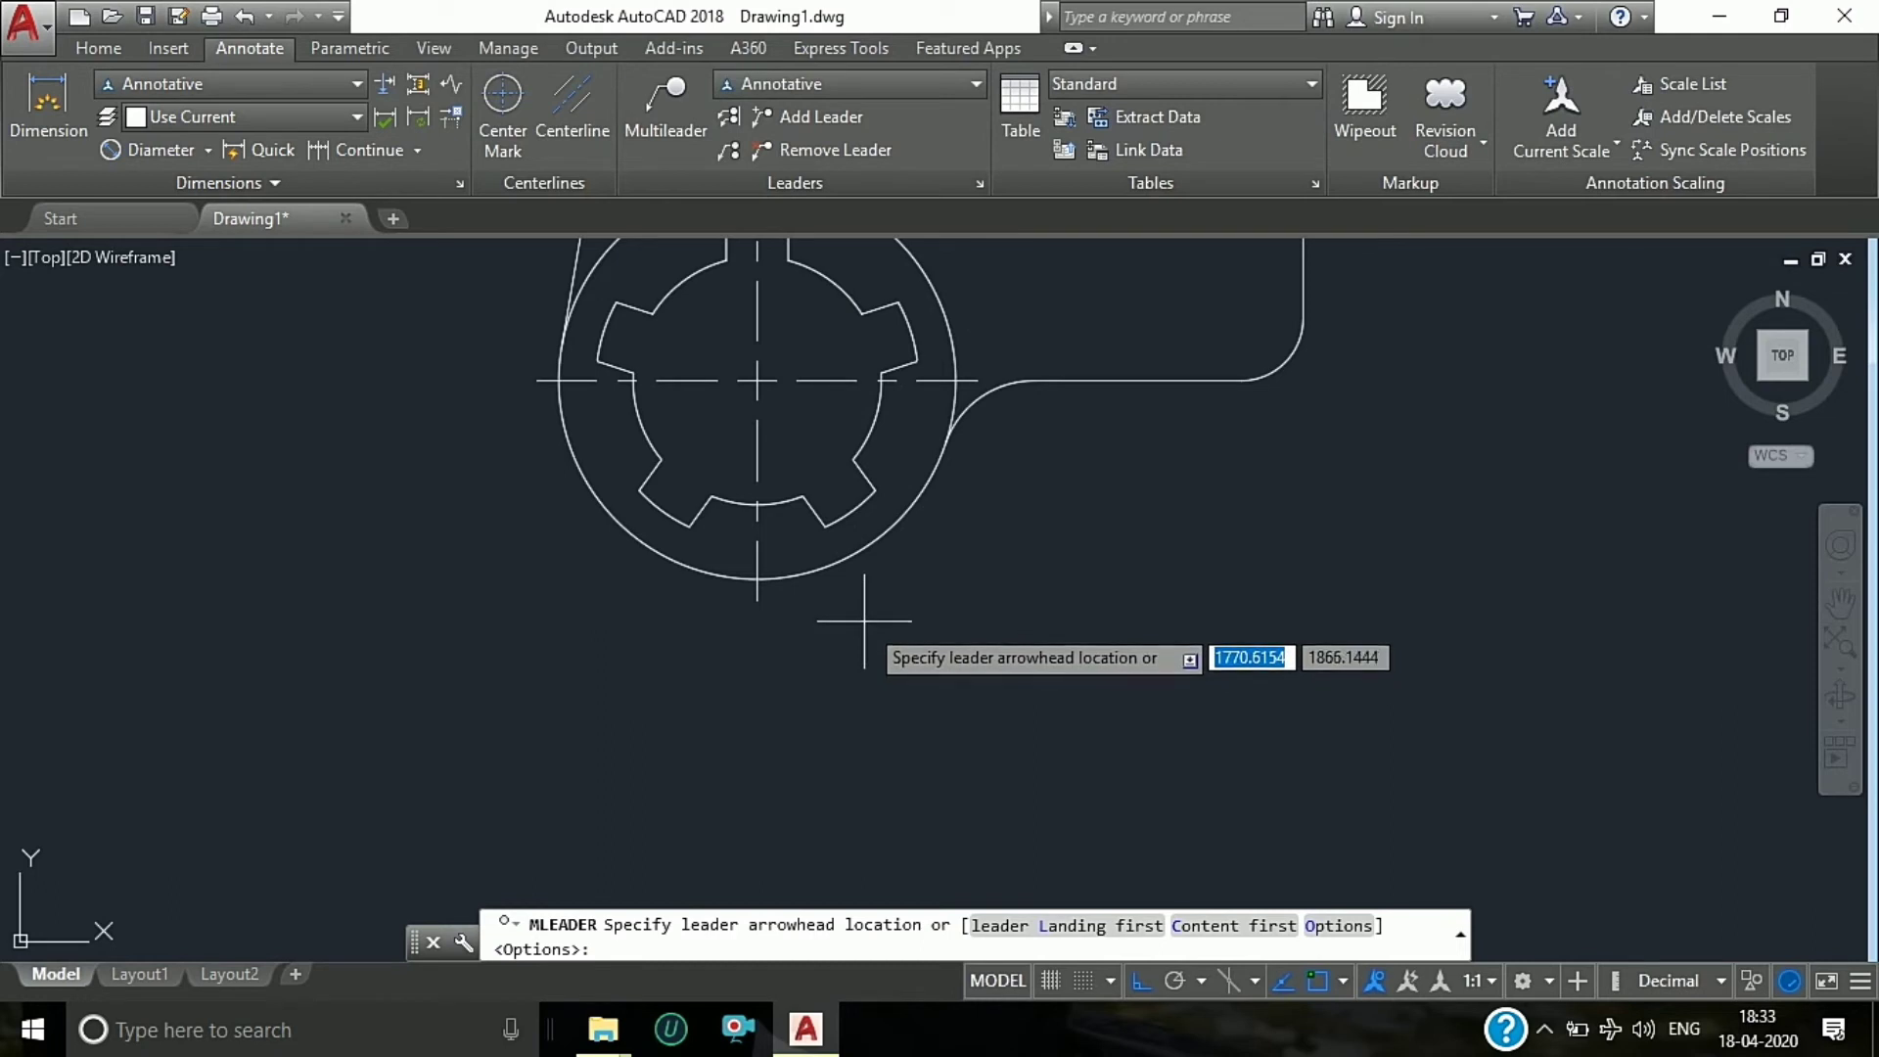
click(817, 577)
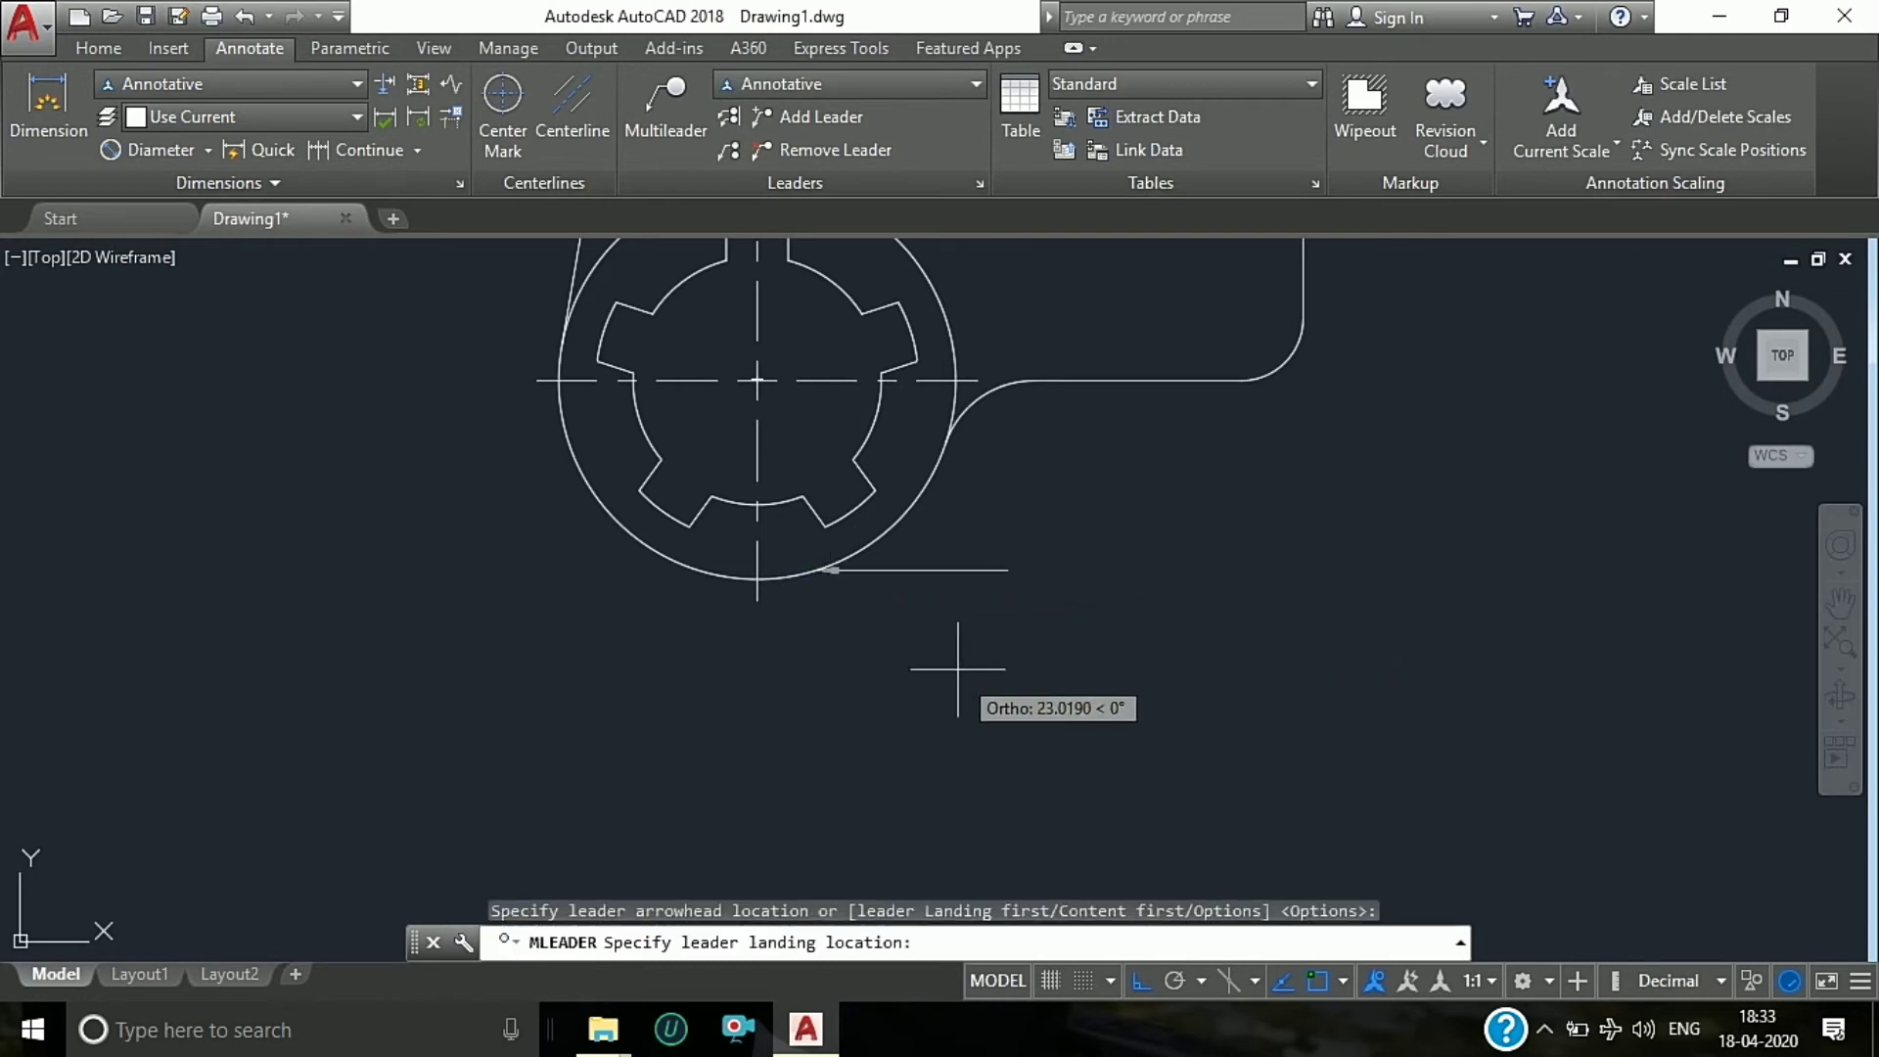
click(1173, 981)
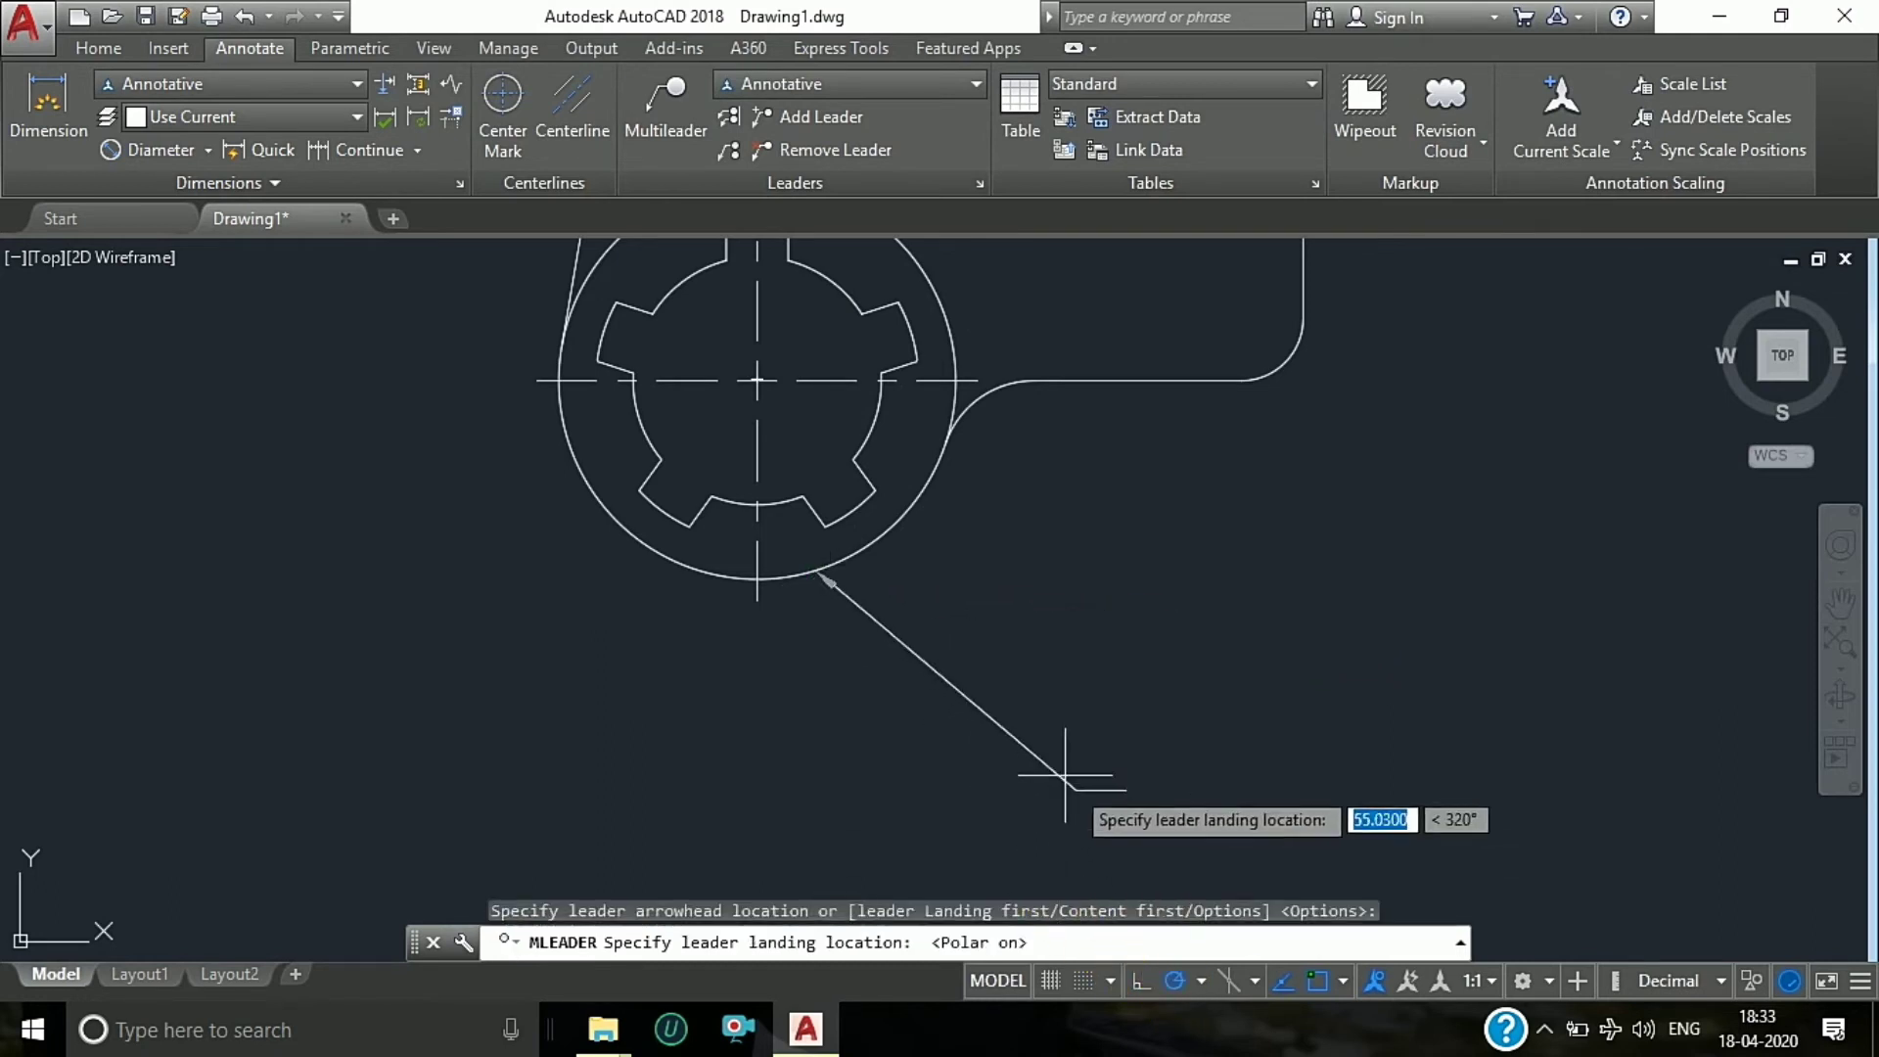
click(908, 649)
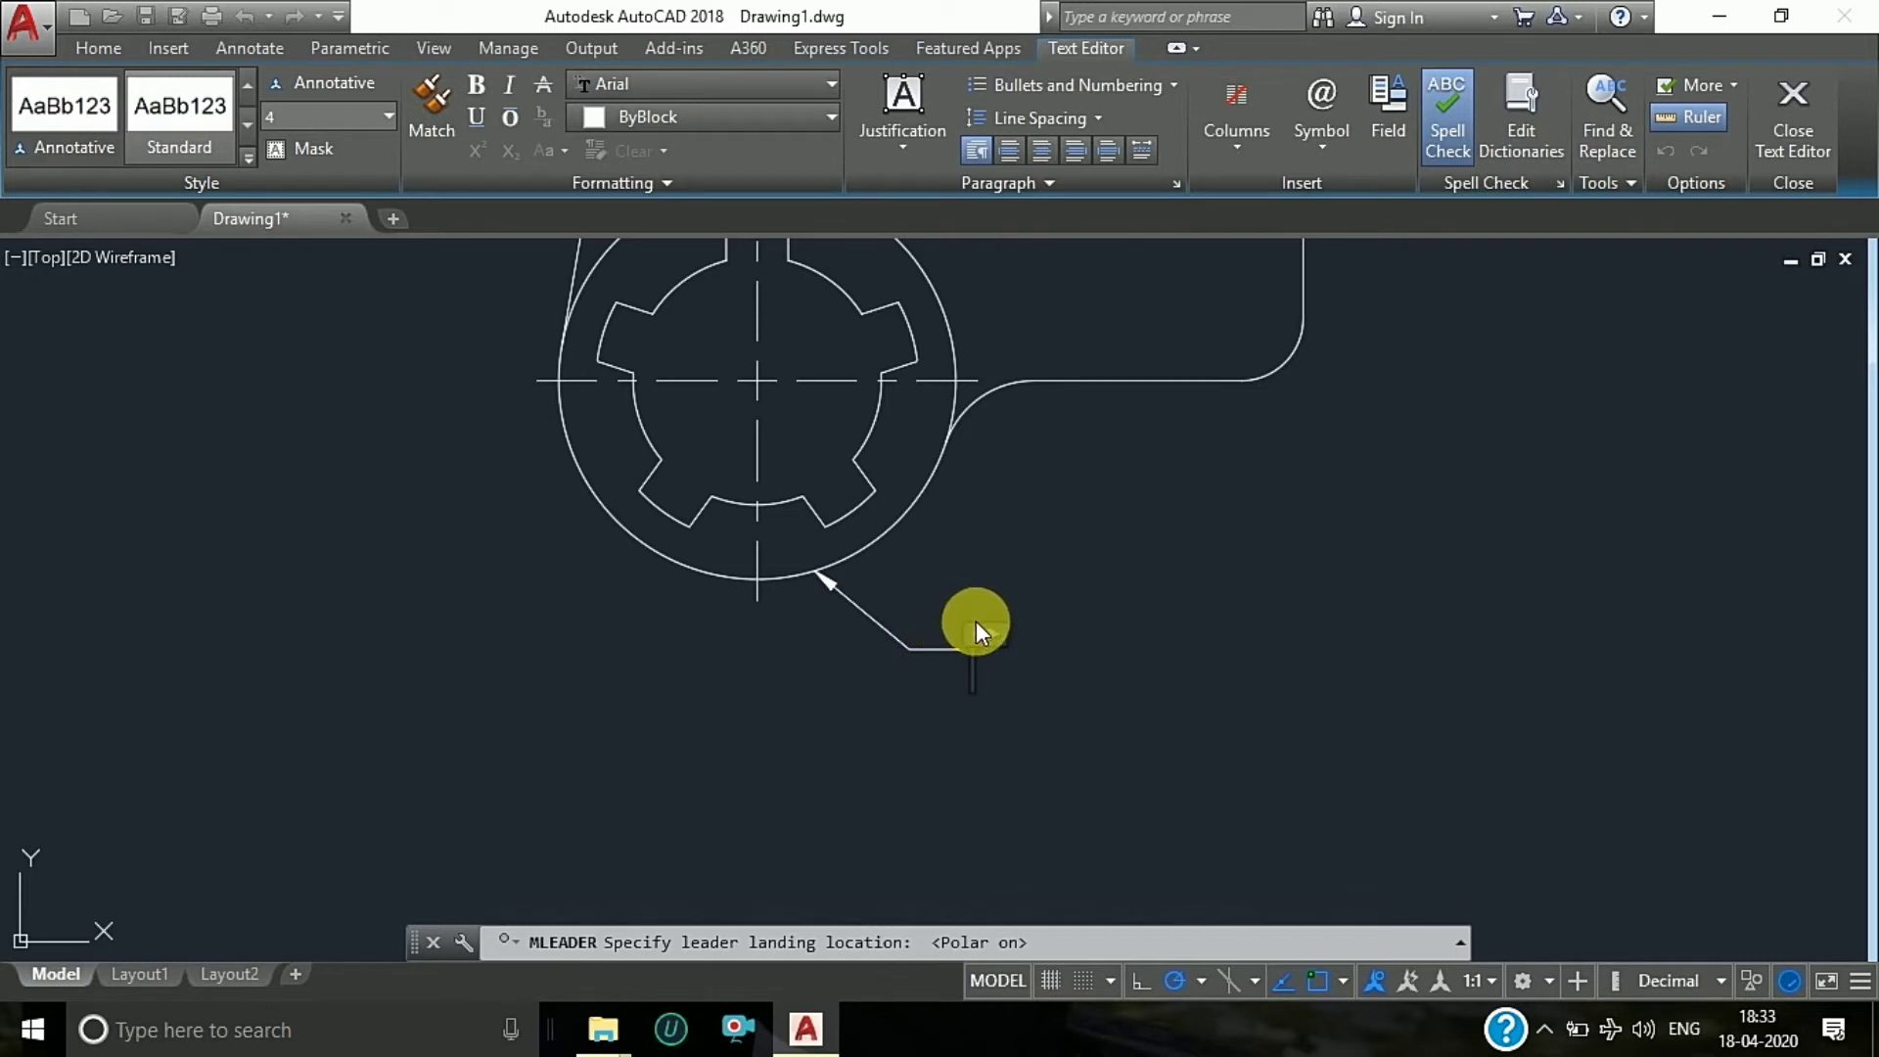
click(1331, 135)
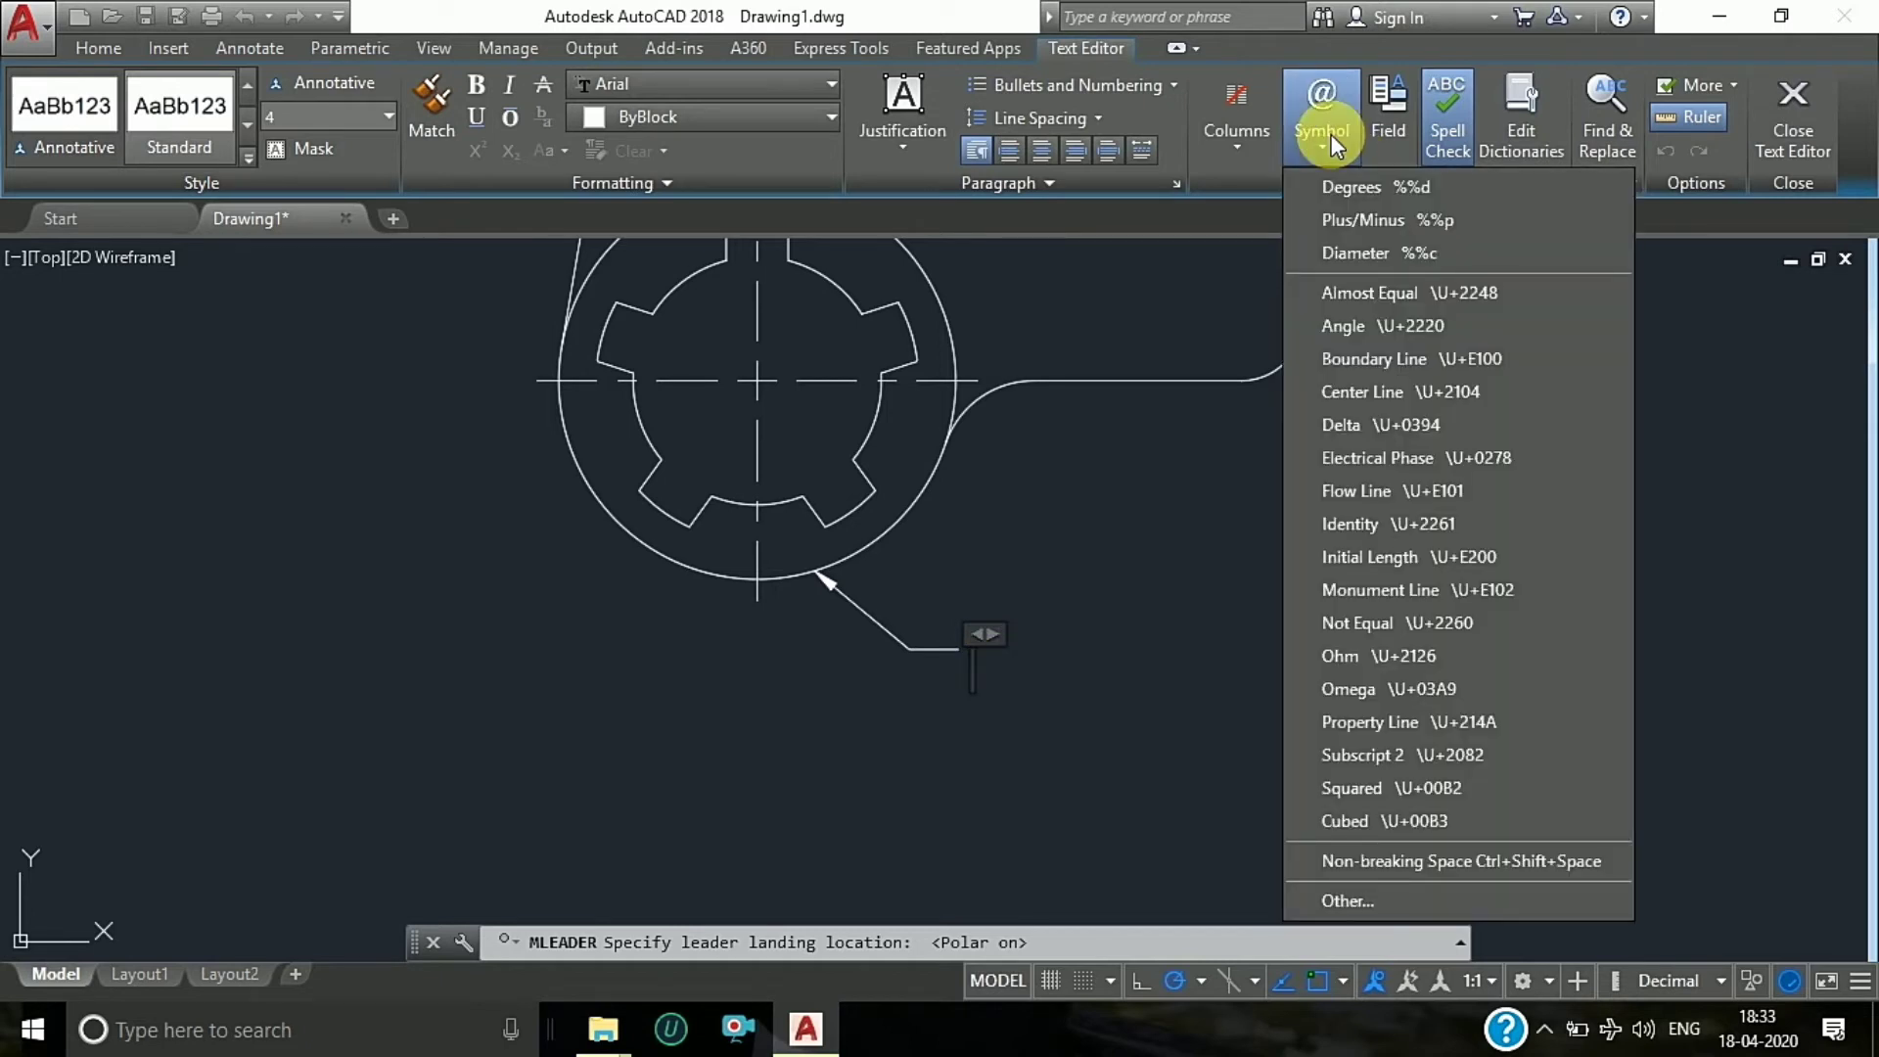
click(1388, 256)
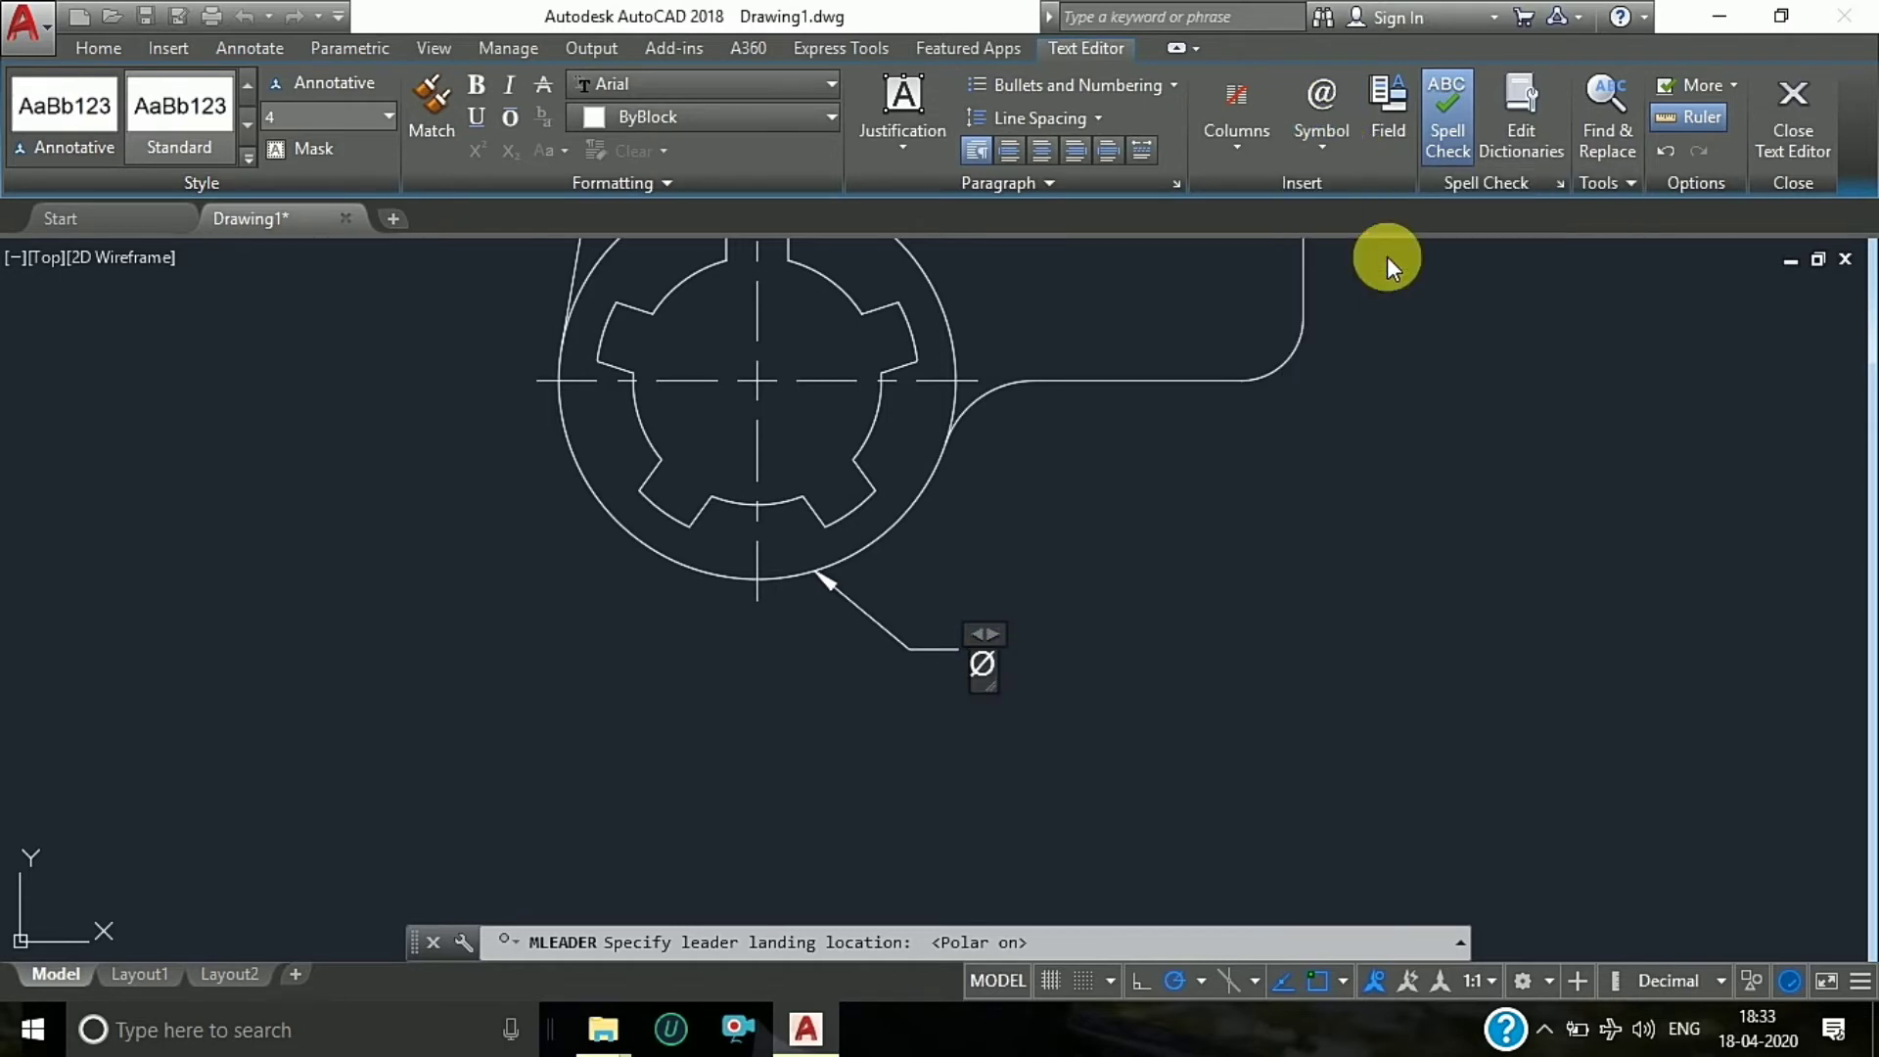
text(64)
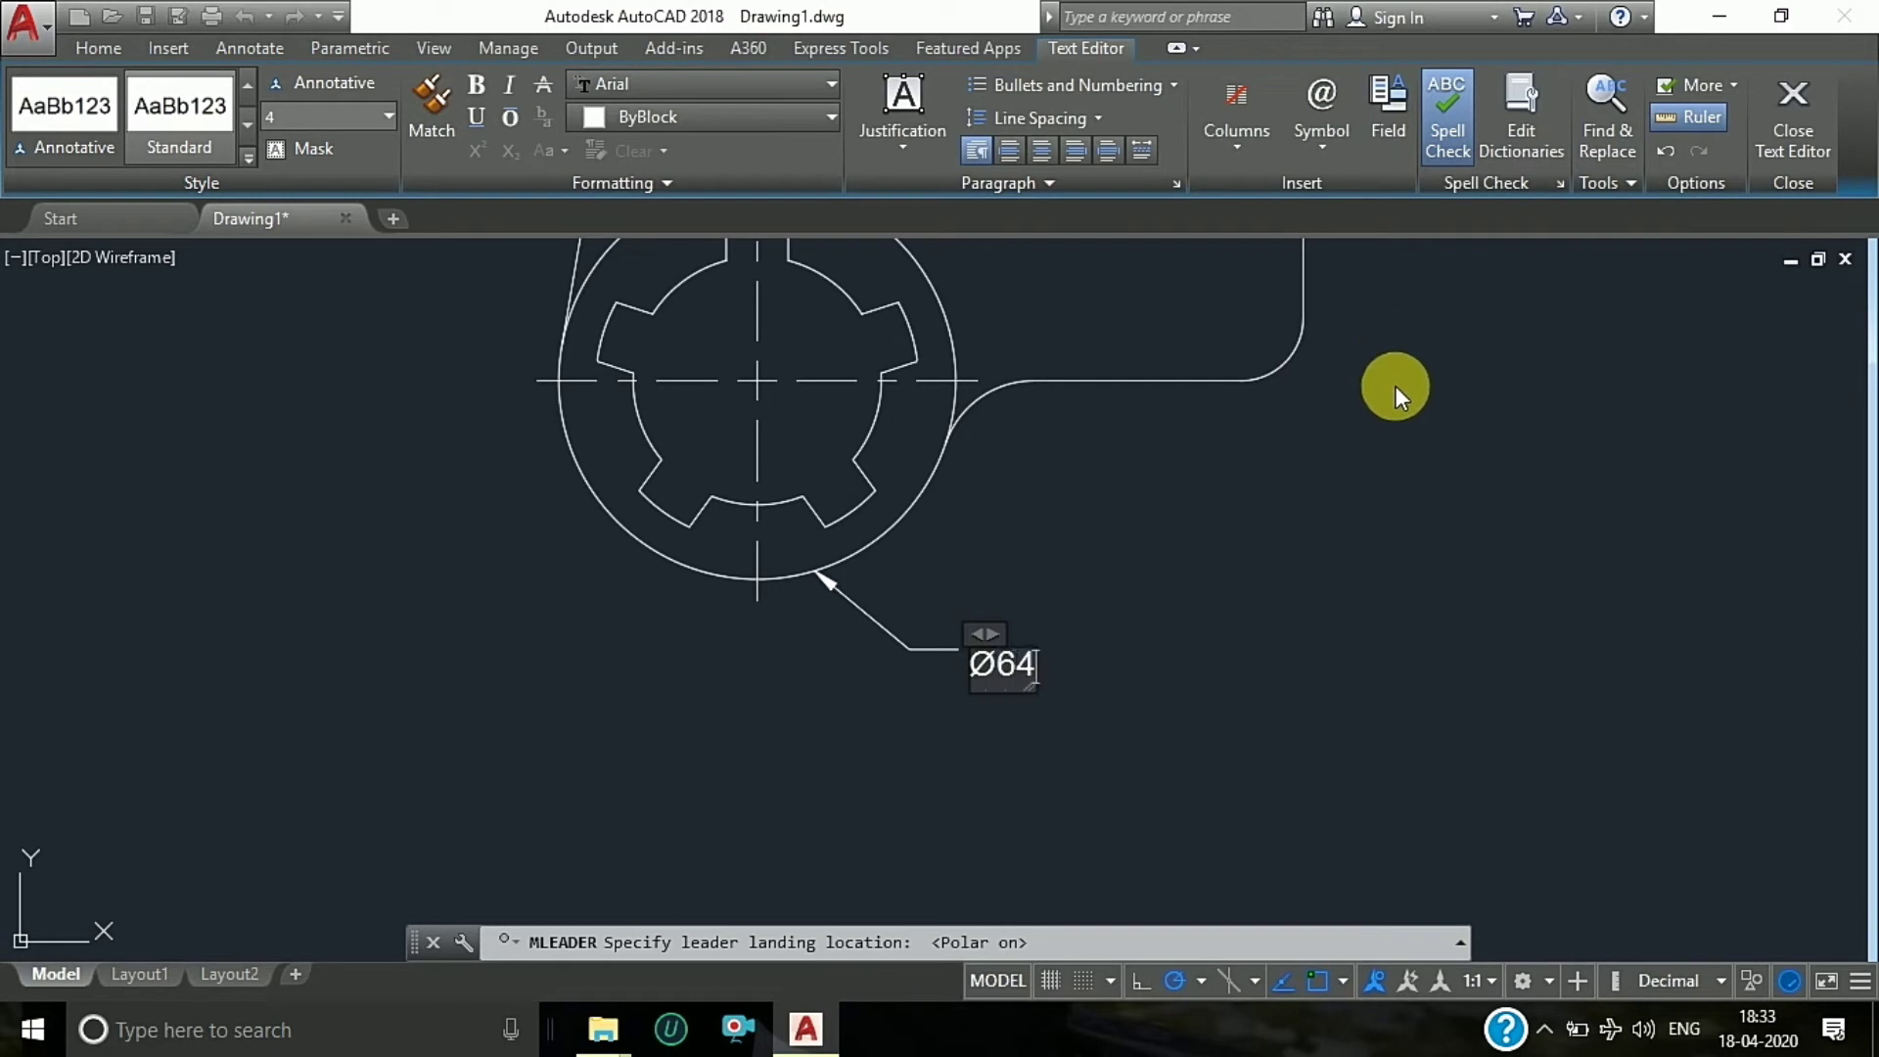
click(1319, 518)
key(Escape)
key(Escape)
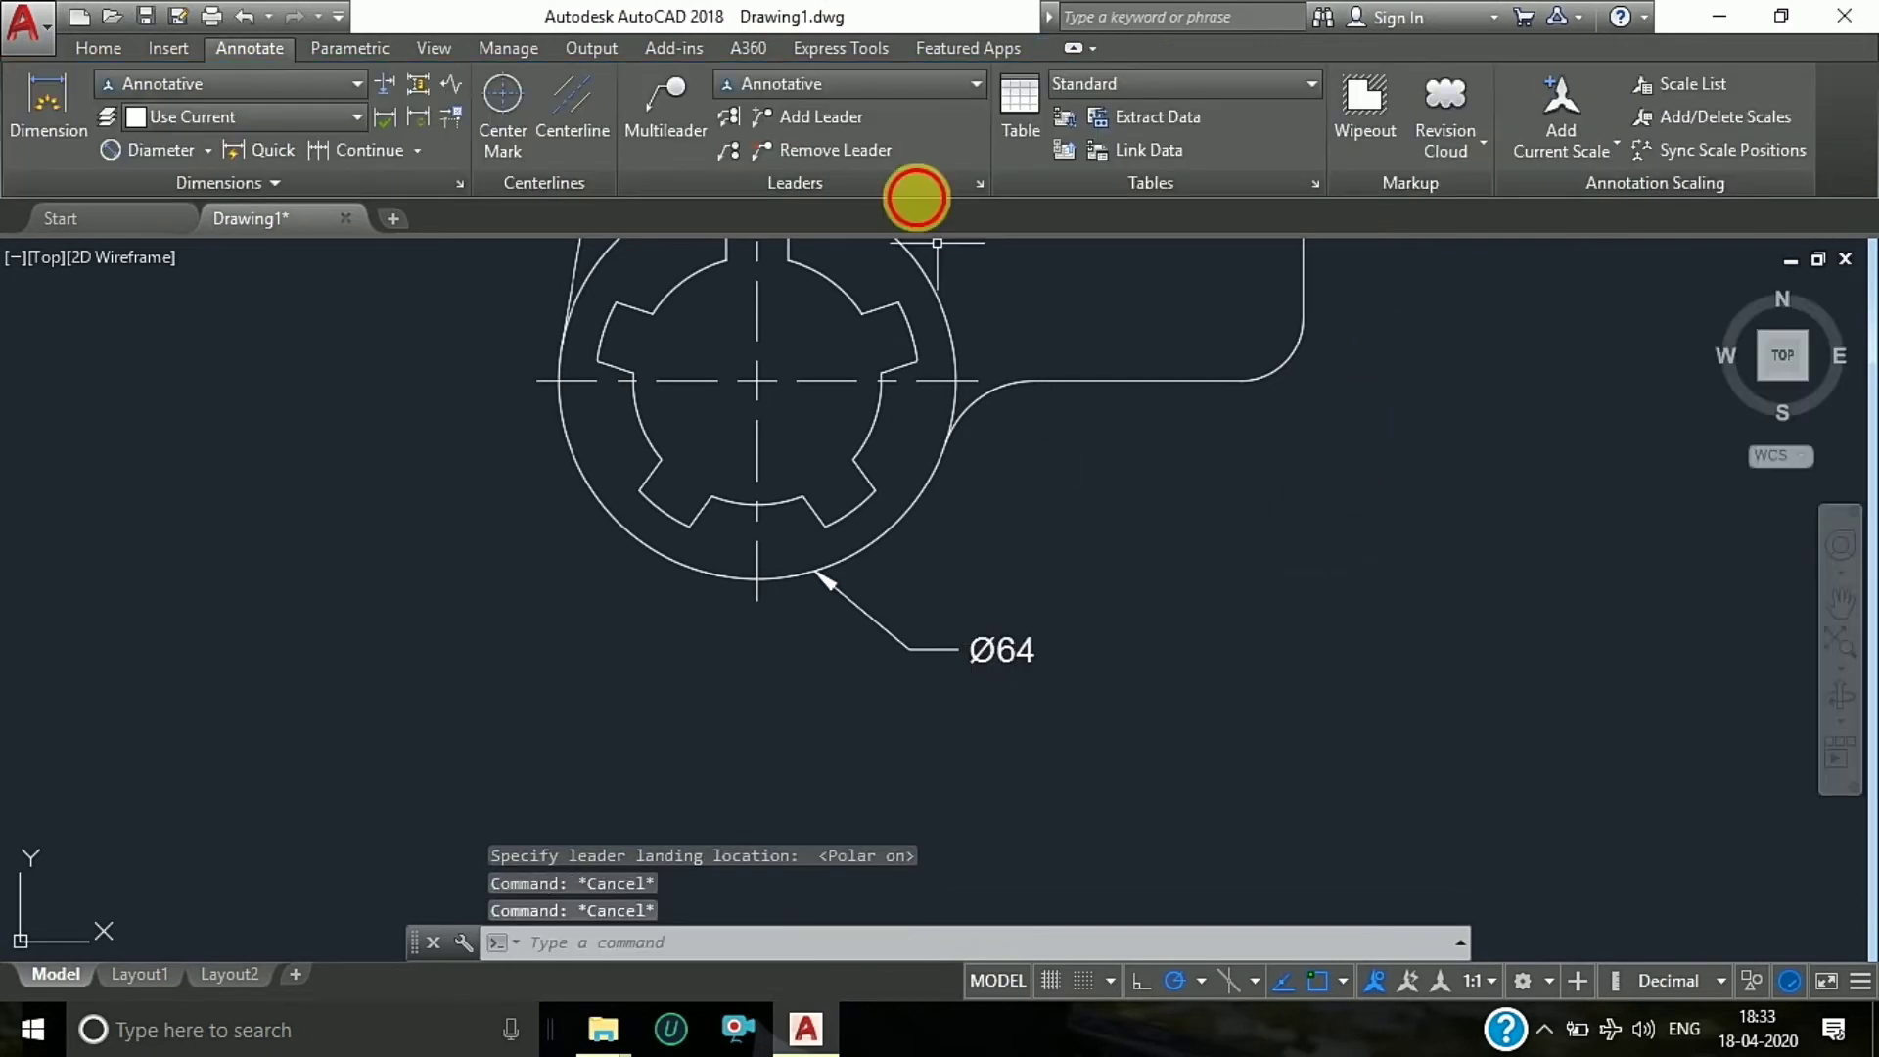
Step: Set the Annotative multileader style's text height to 7 in the style manager
click(937, 88)
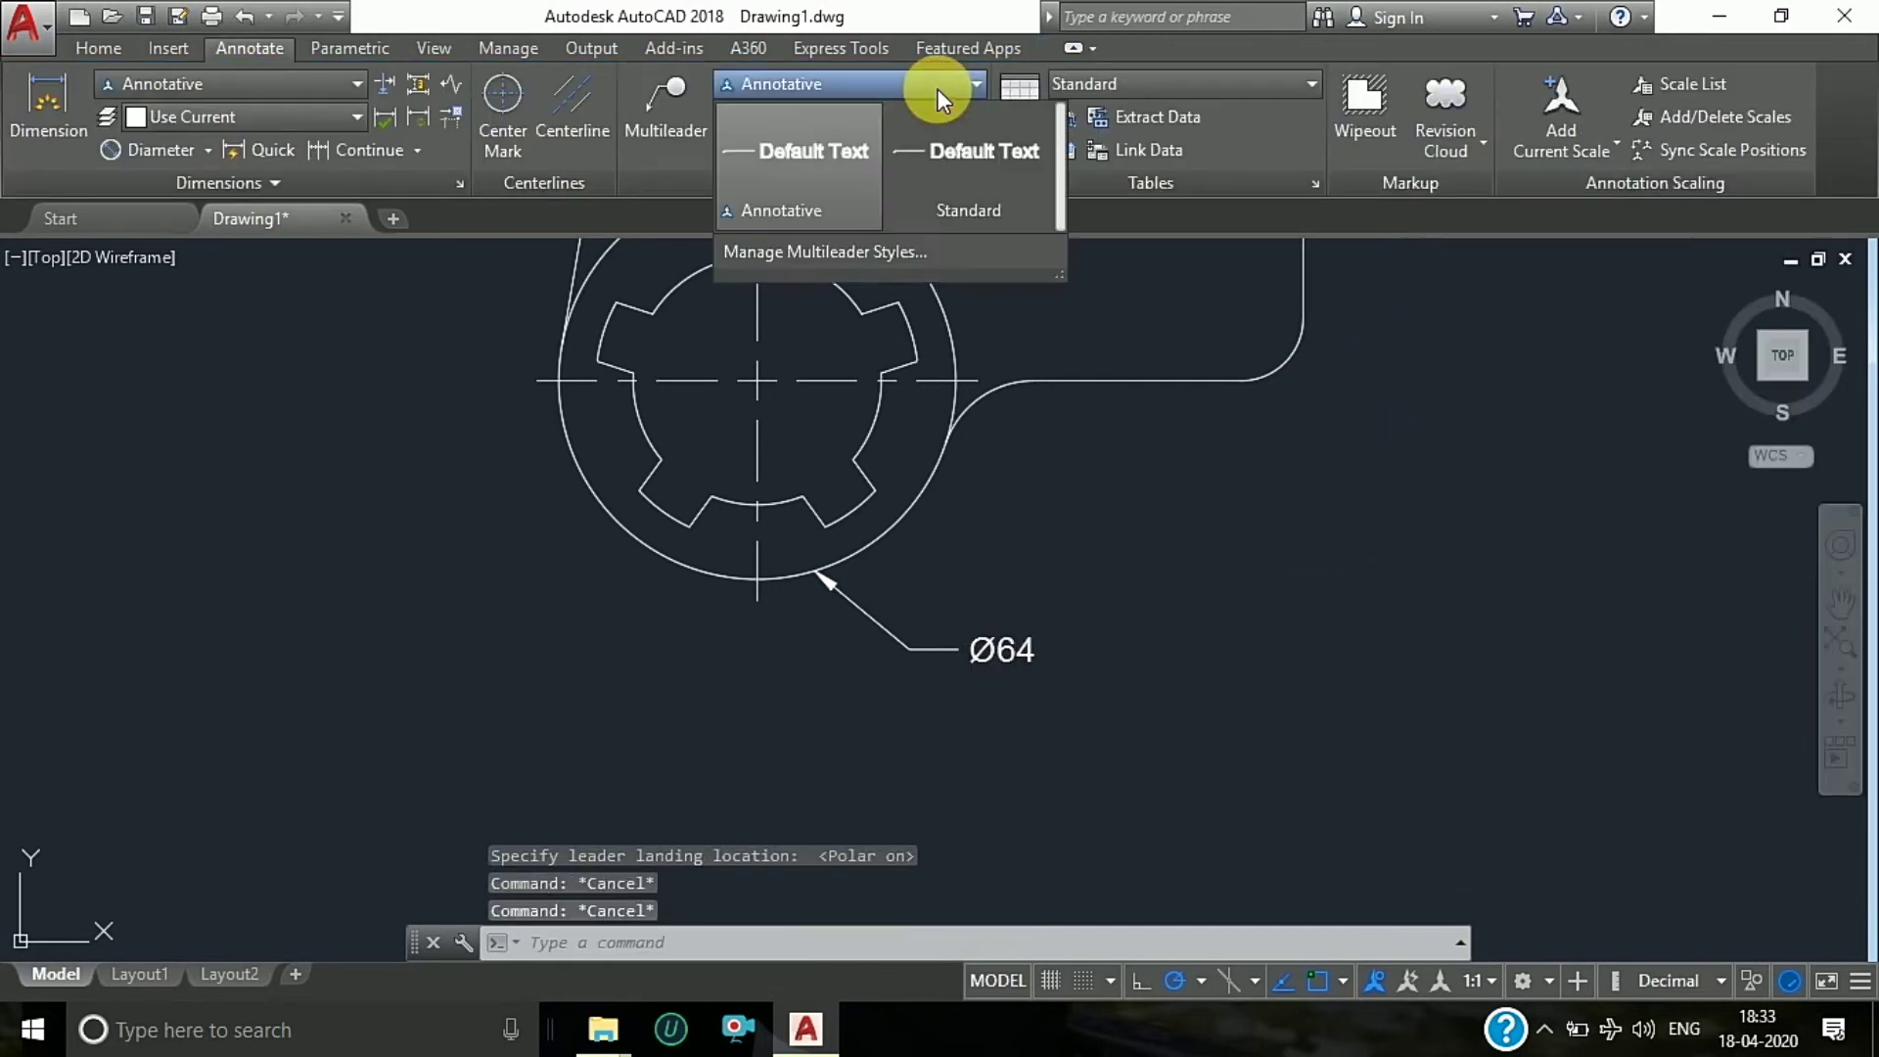
click(891, 254)
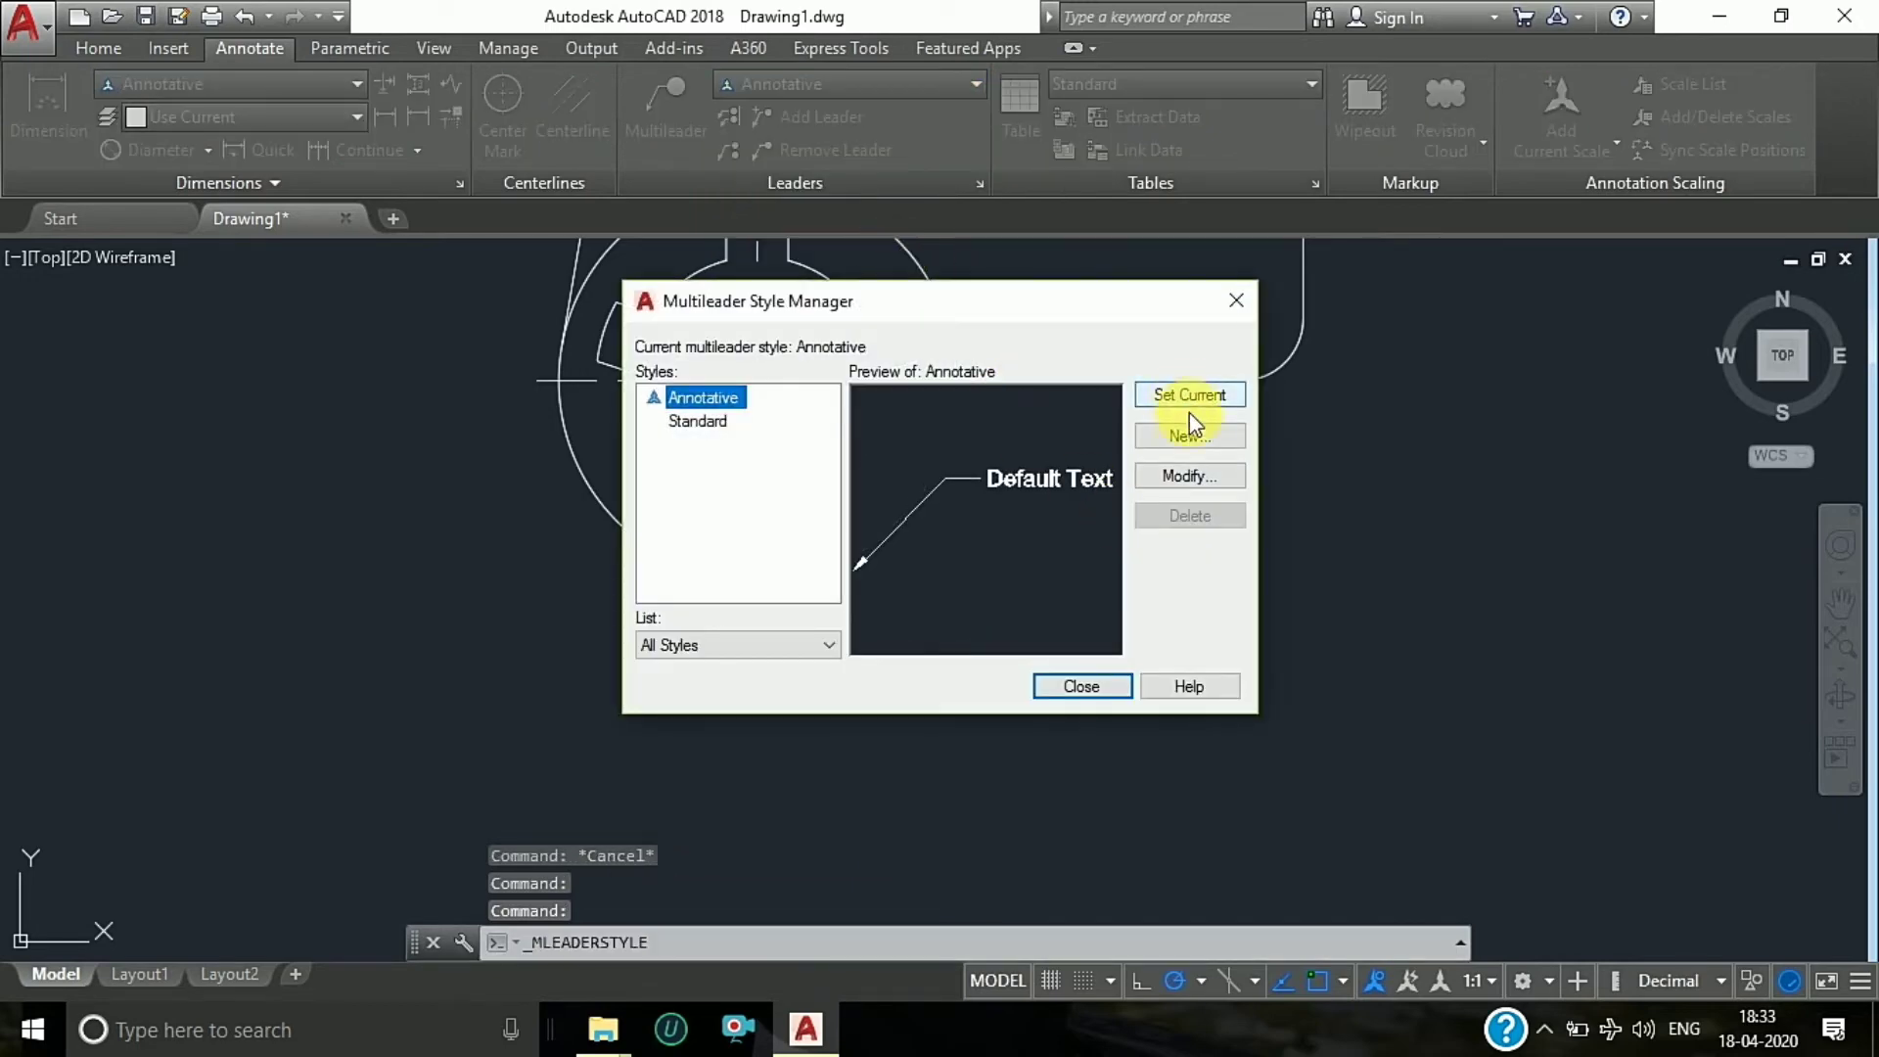
click(1166, 479)
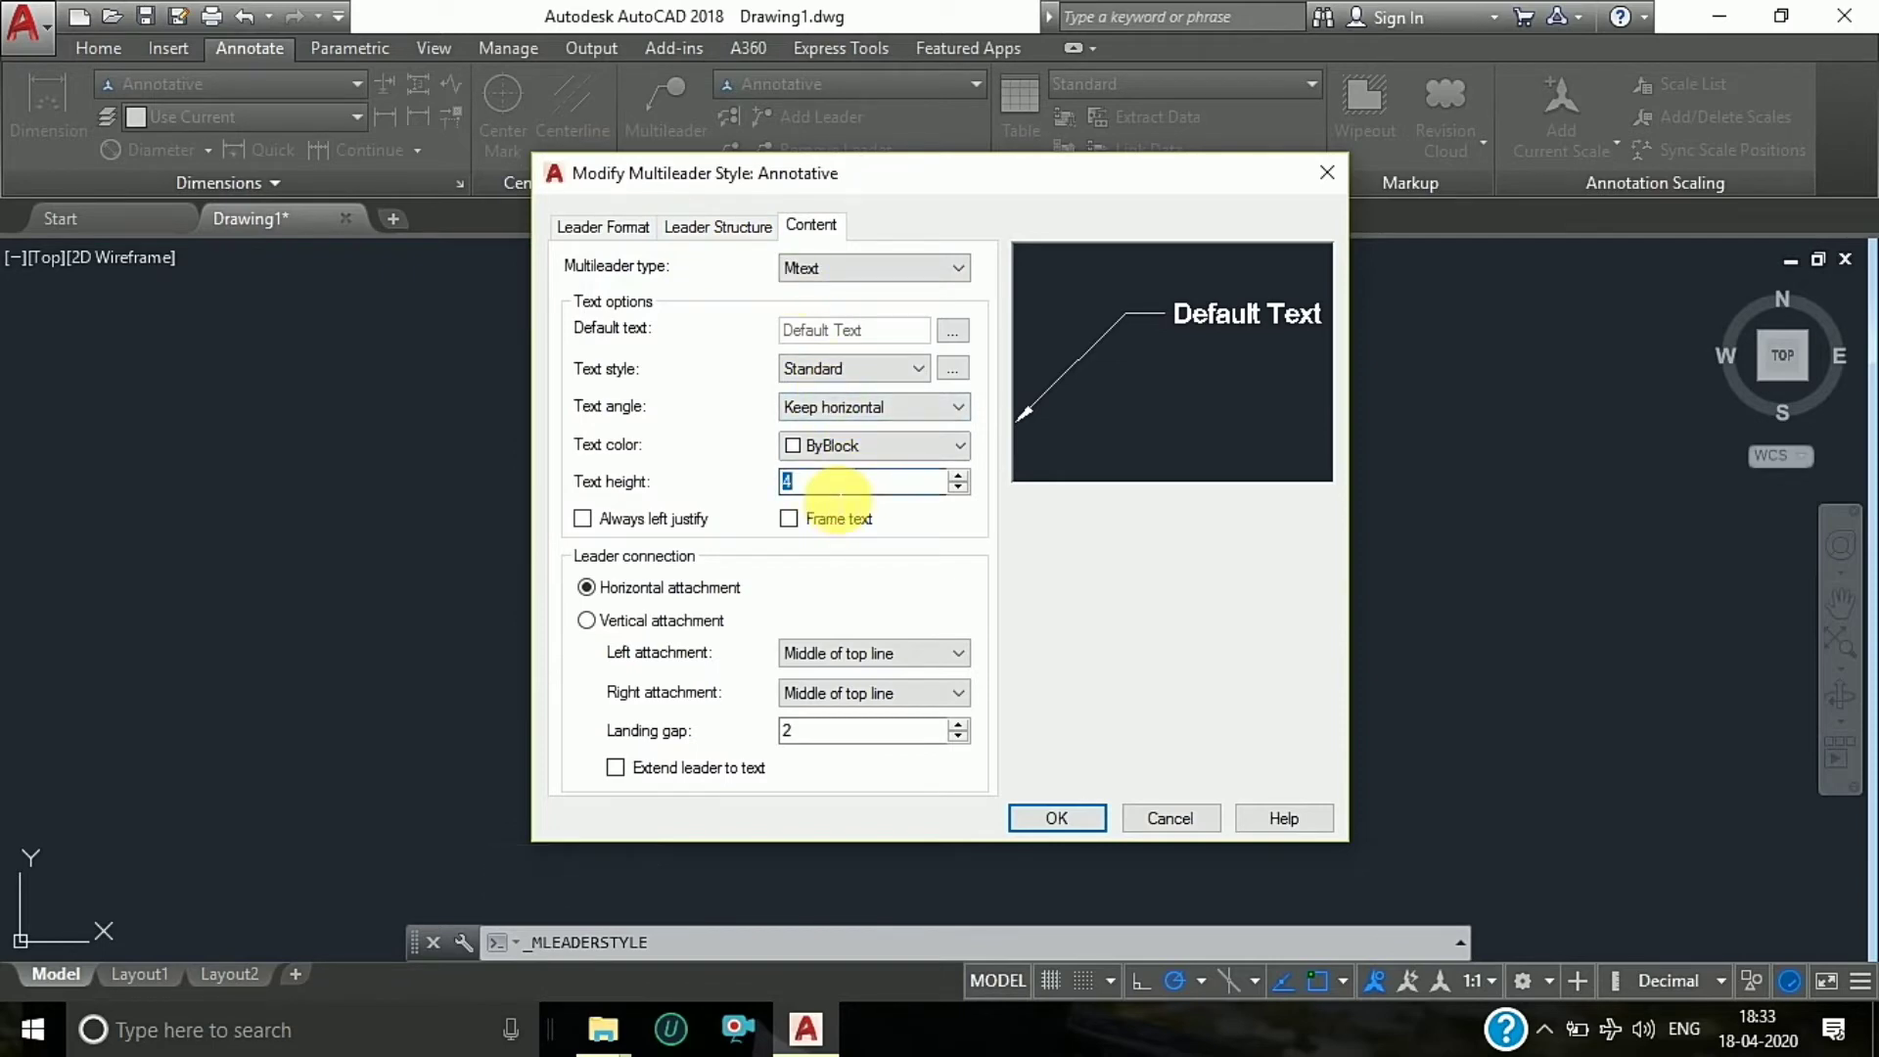
text(7)
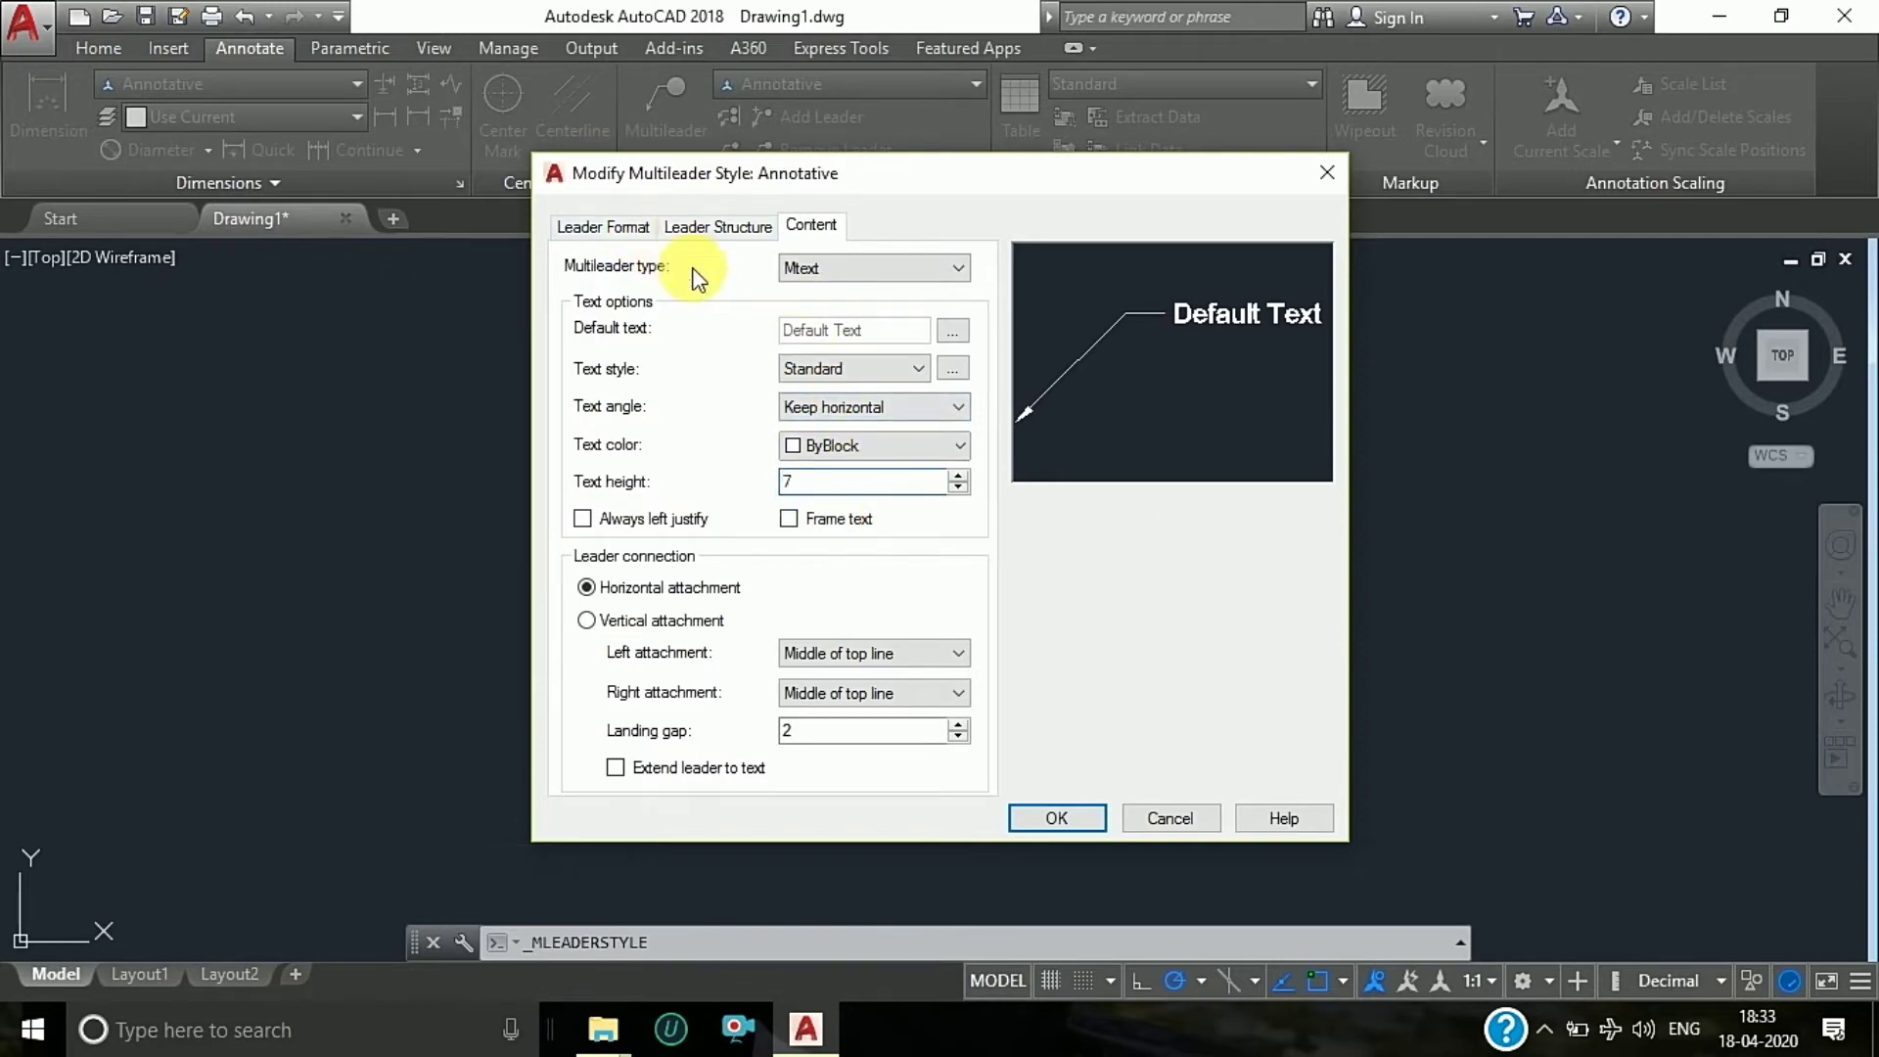
click(736, 226)
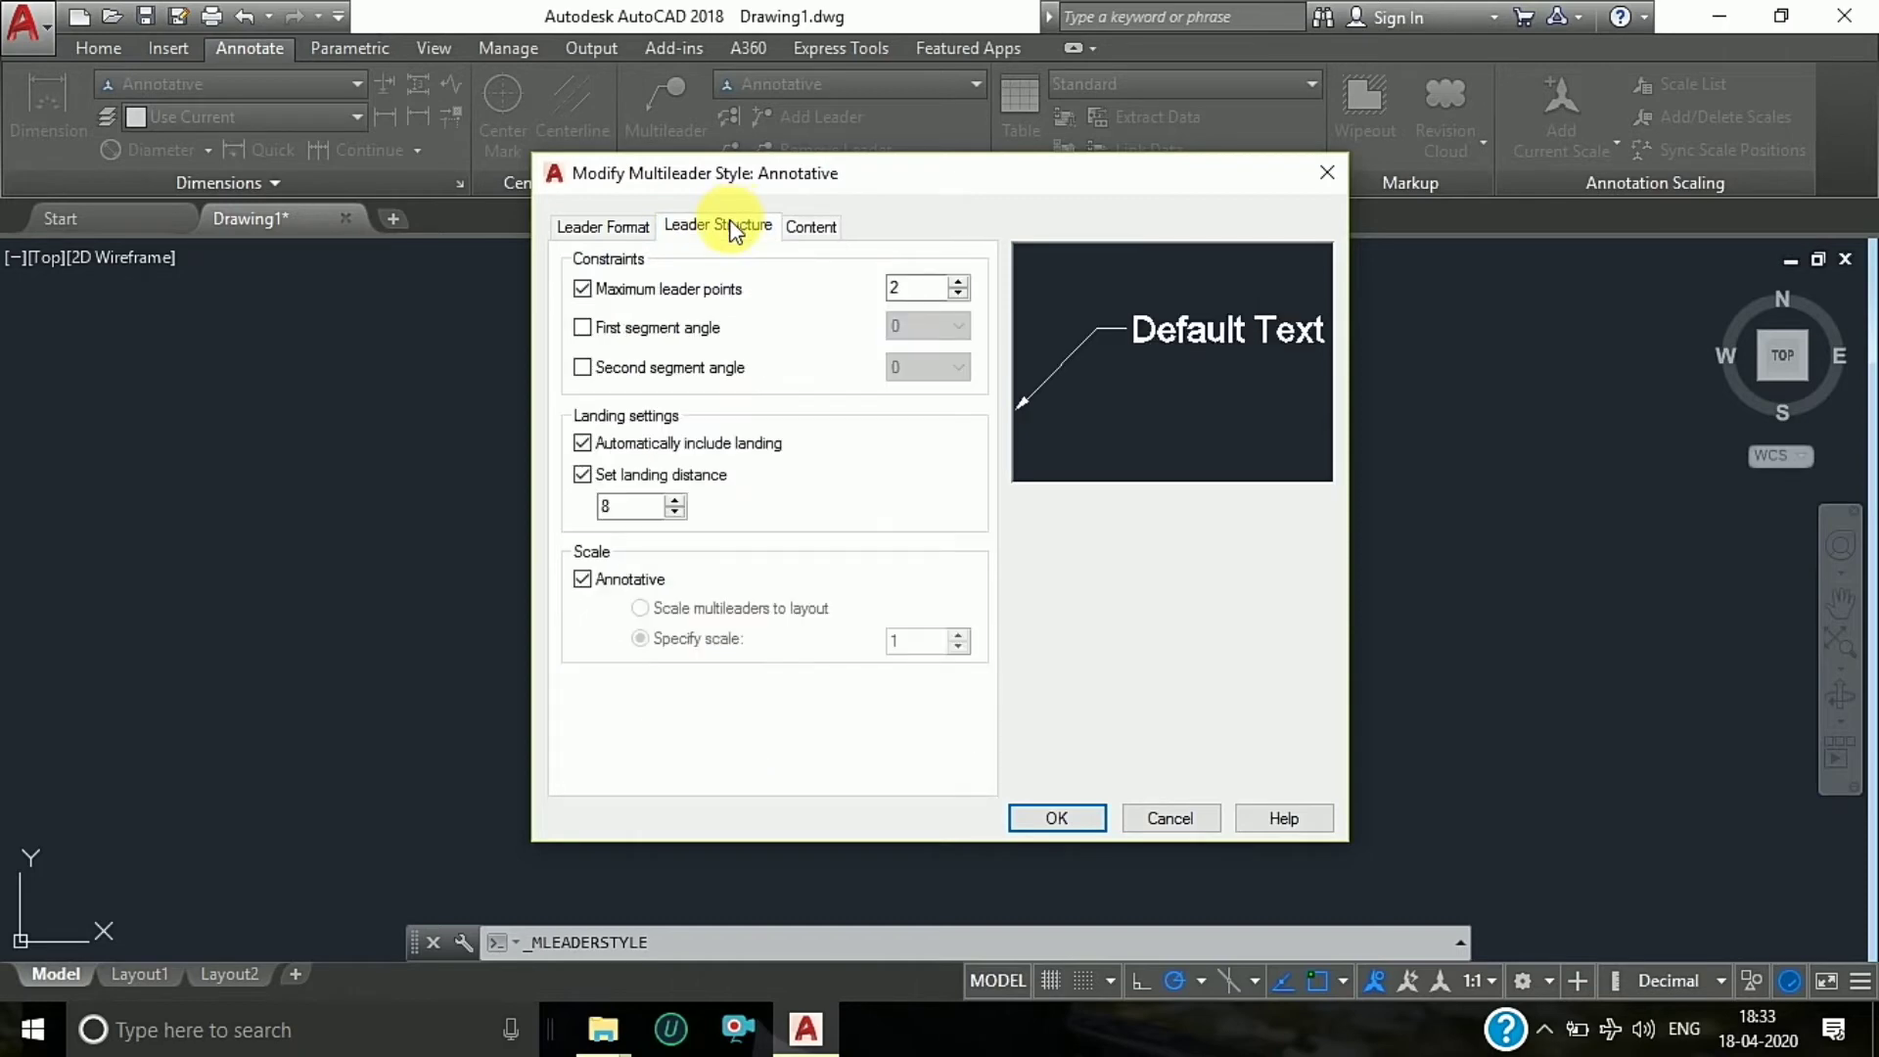
click(623, 230)
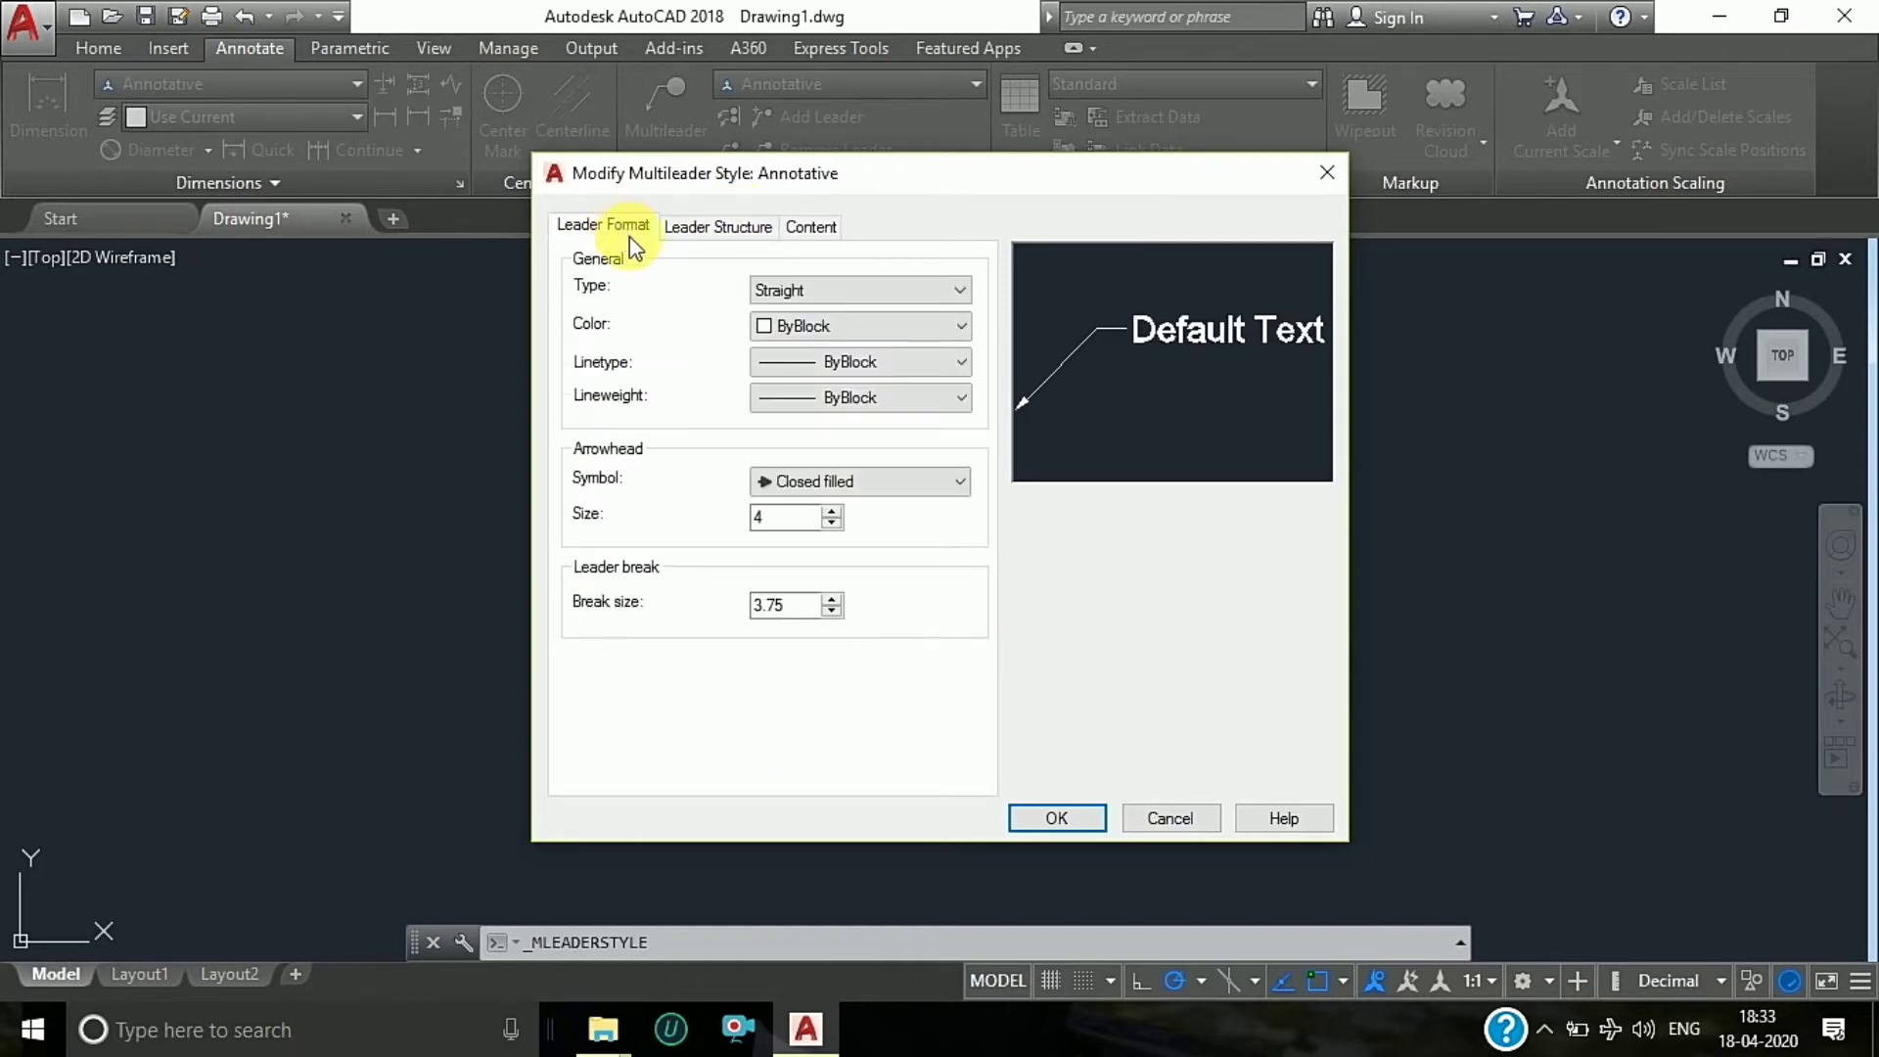
click(1067, 818)
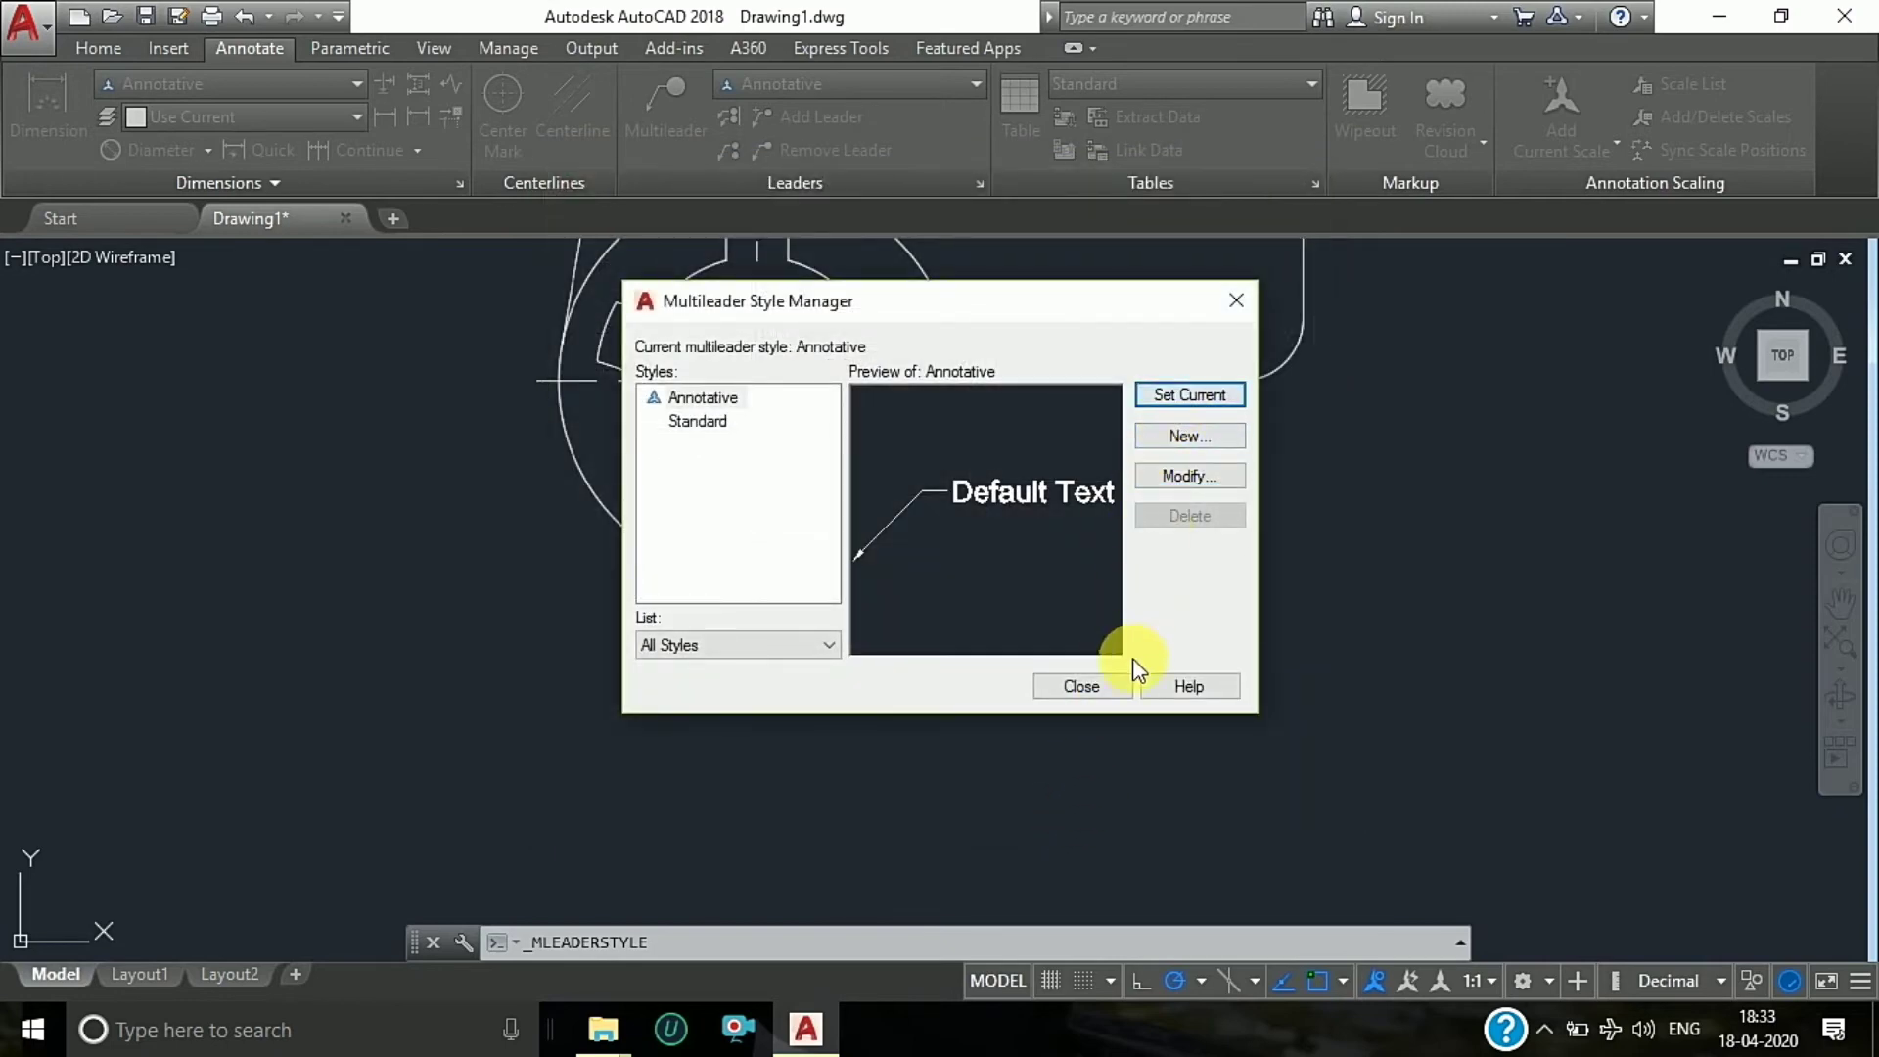
click(1084, 687)
scroll(881, 588, down, 2)
scroll(690, 474, up, 2)
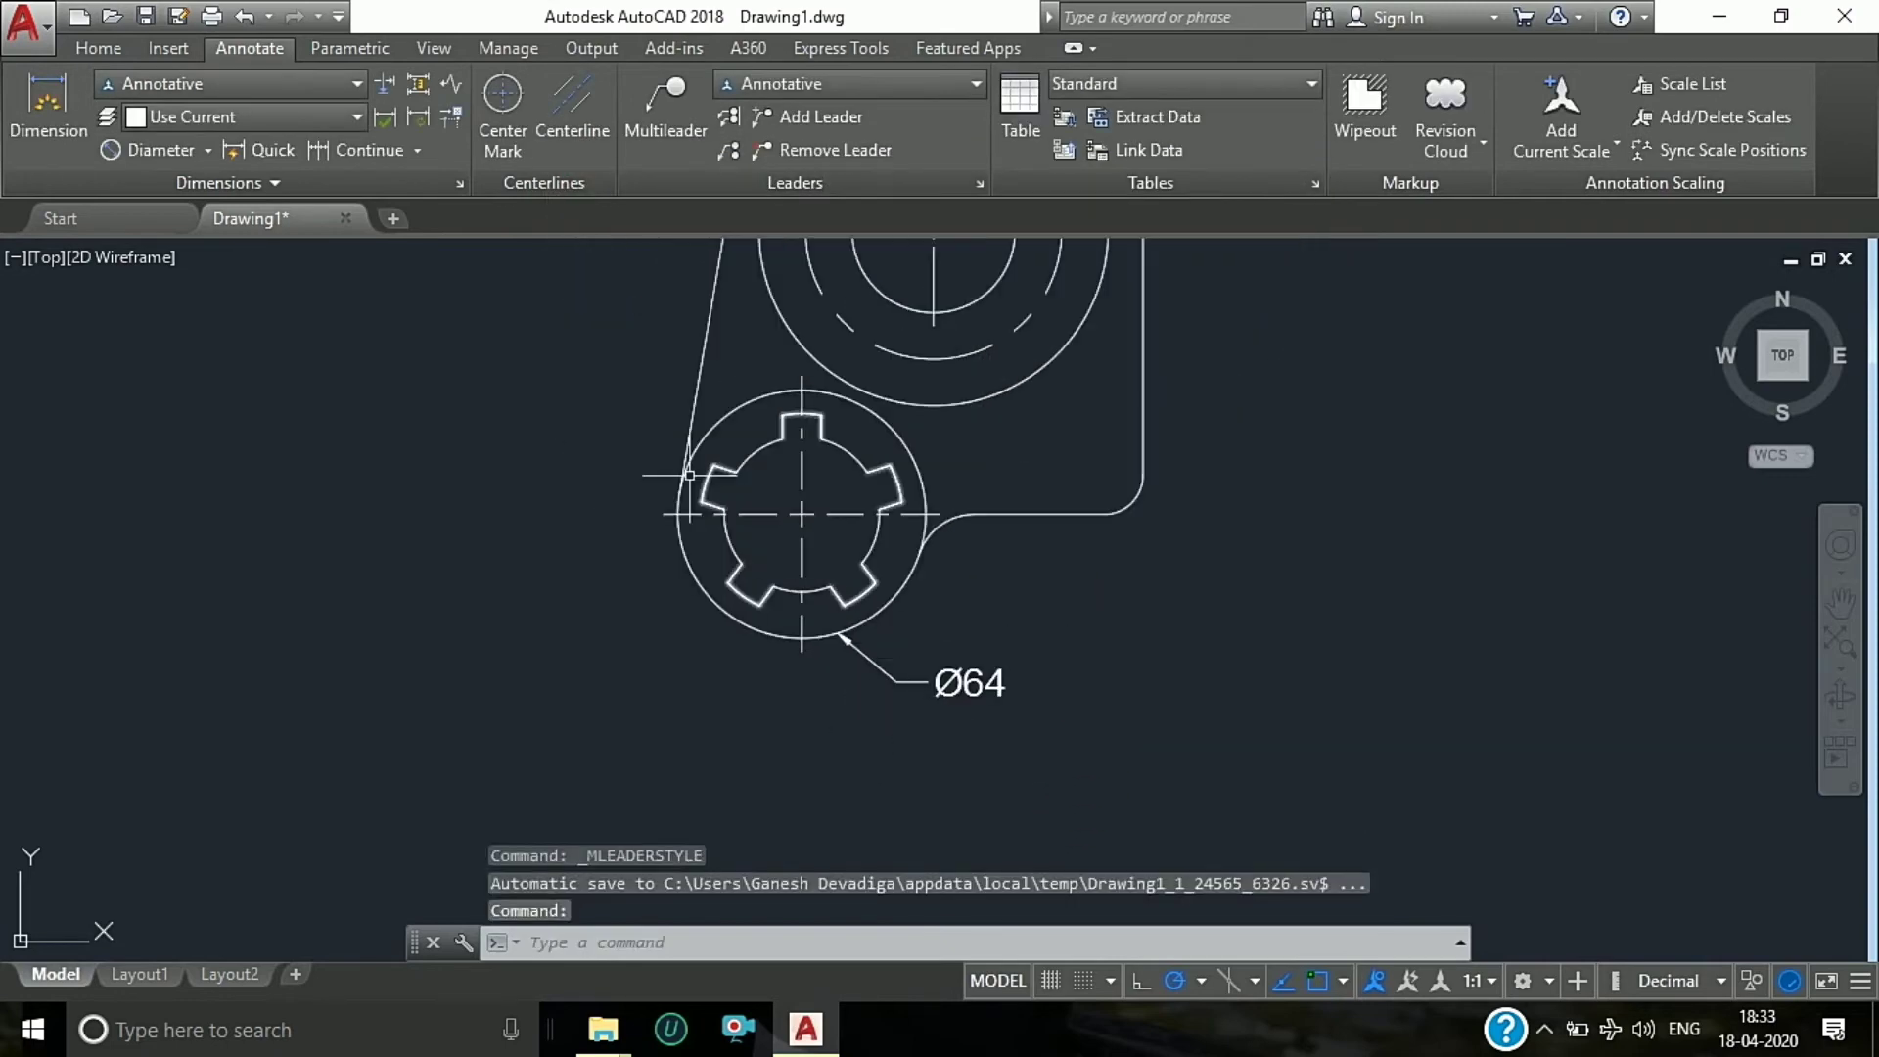
Step: Call out the fillet beside the gear circle with an R15 multileader
click(663, 102)
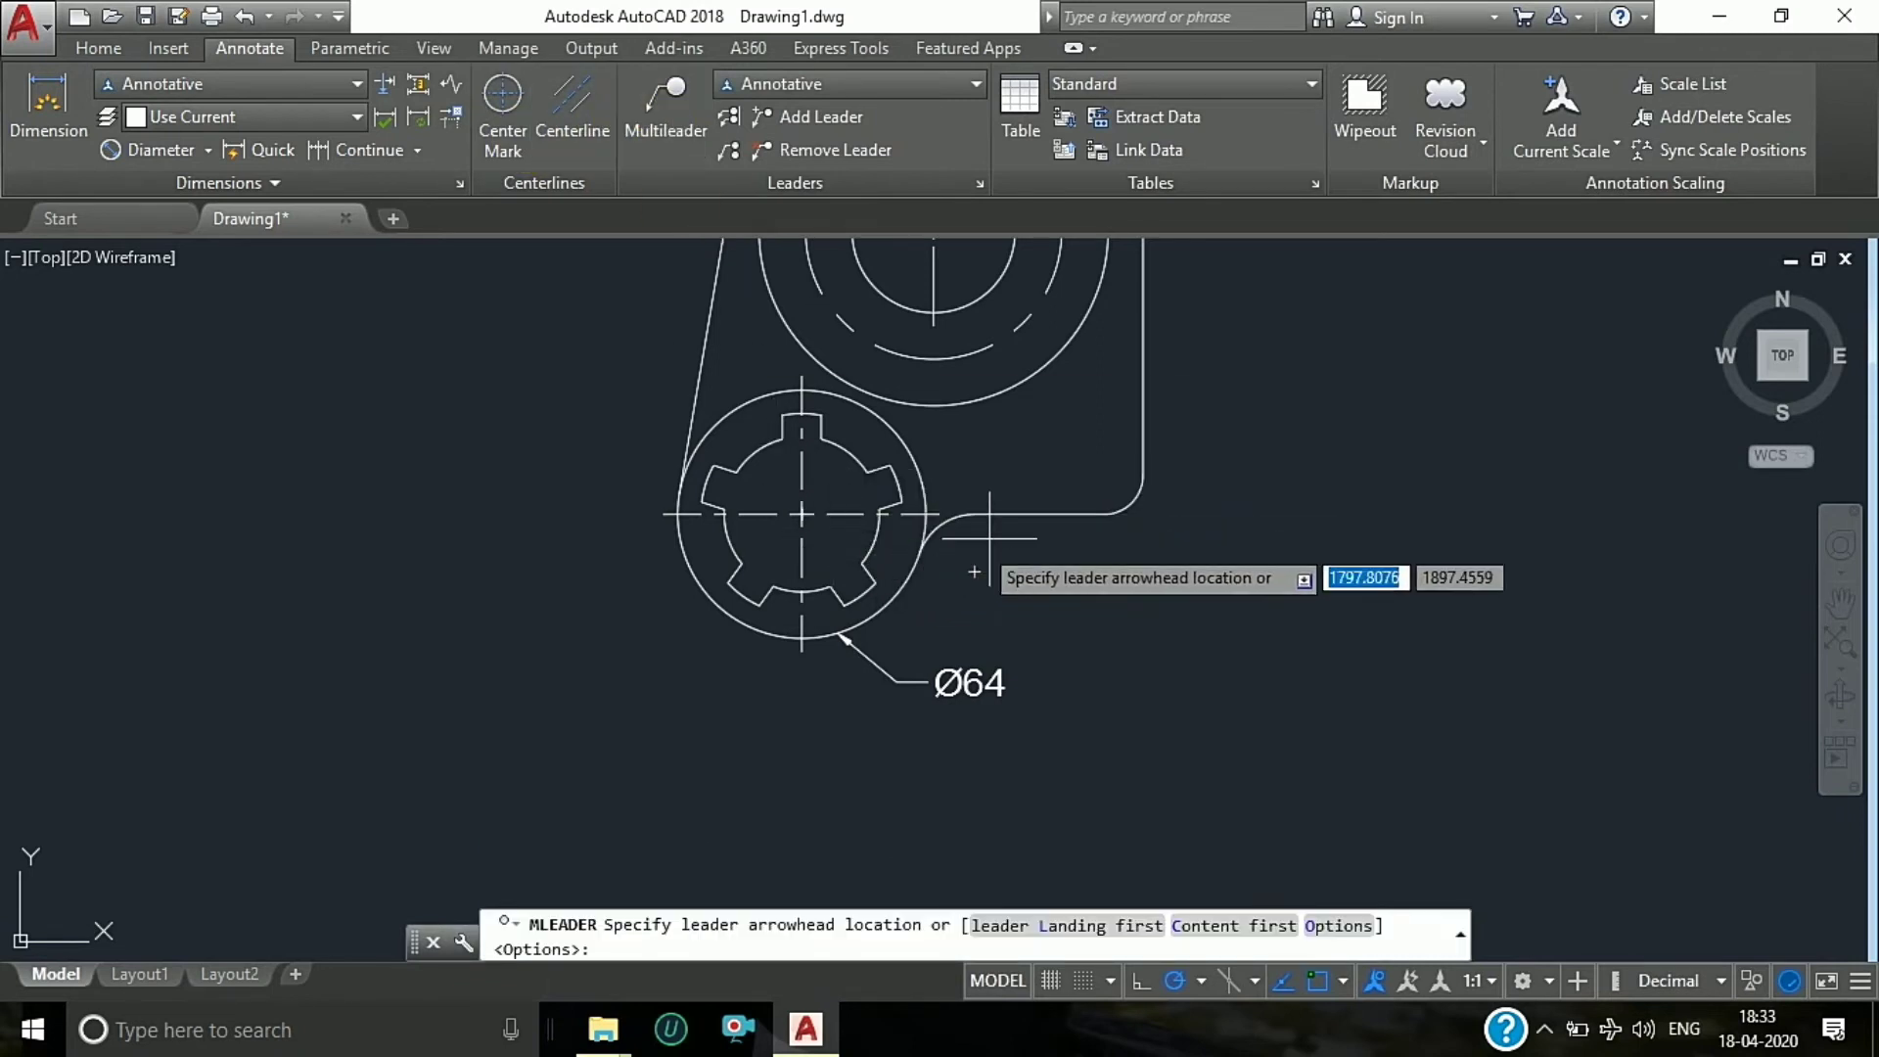
click(962, 521)
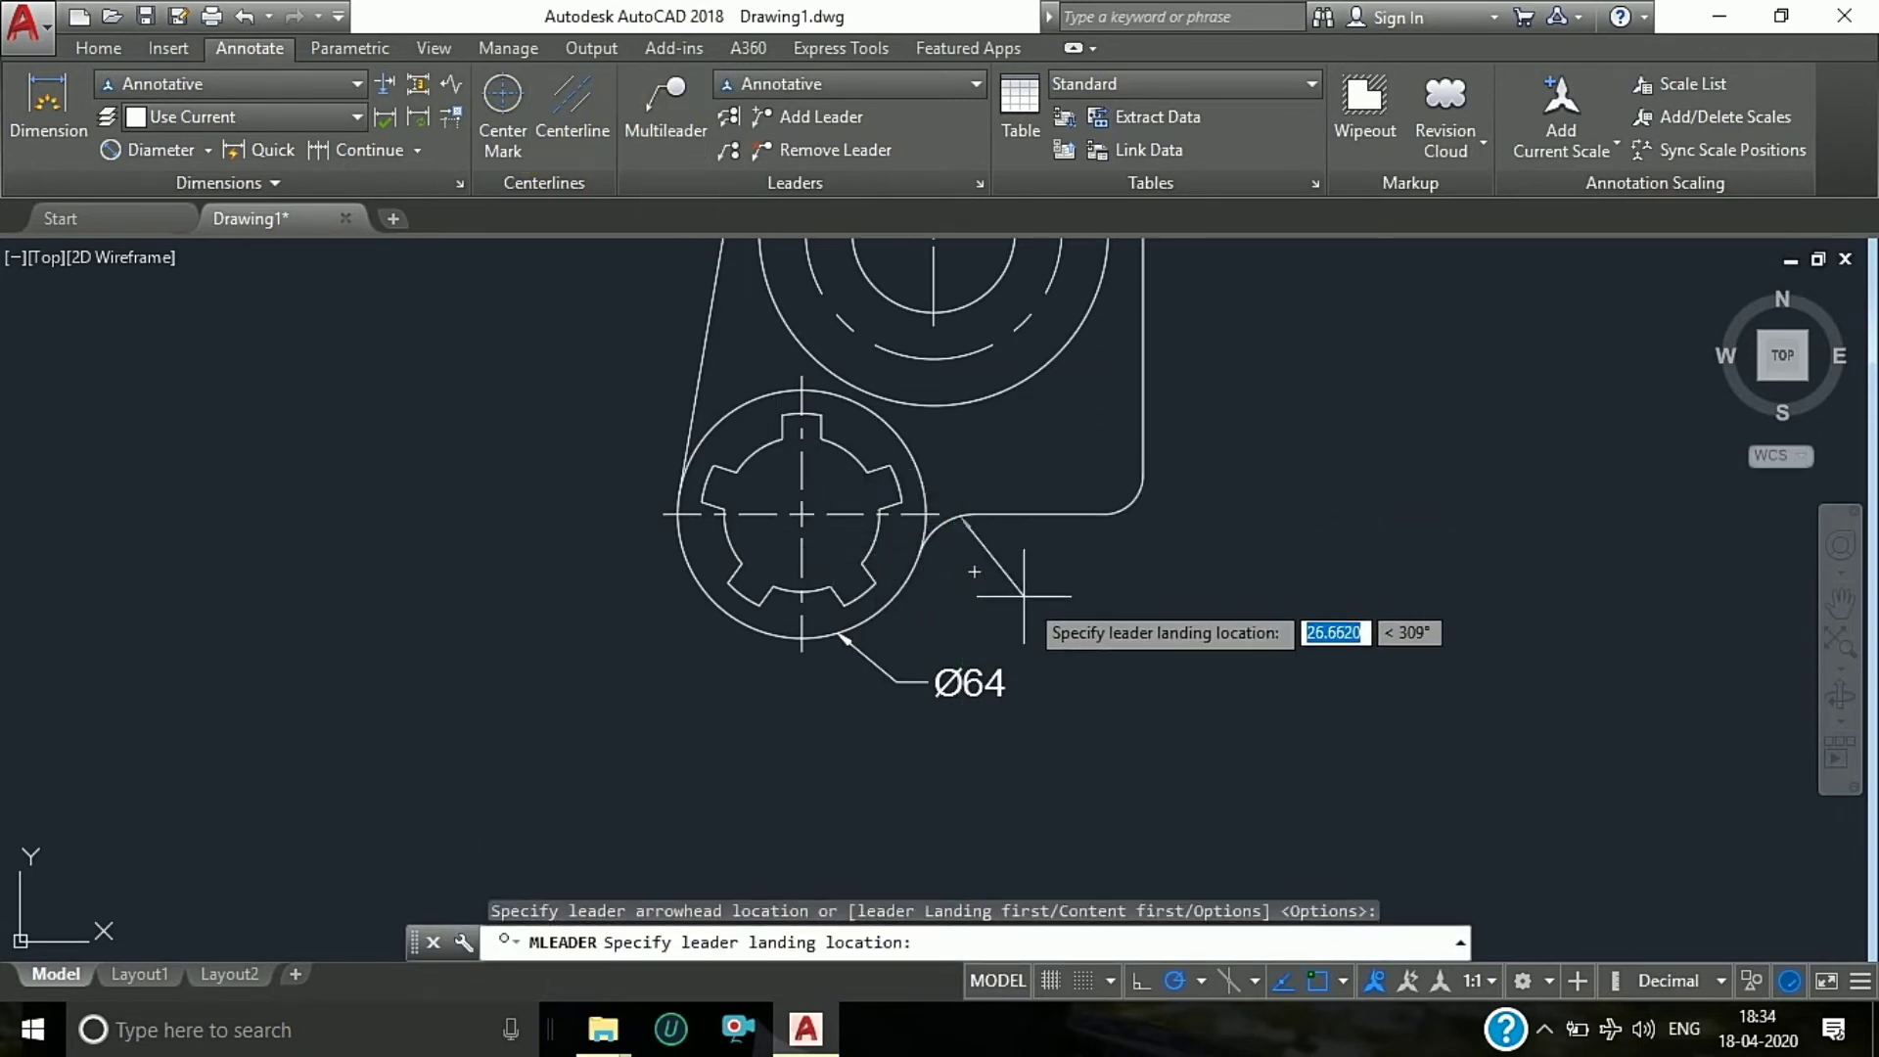
click(1027, 597)
text(R)
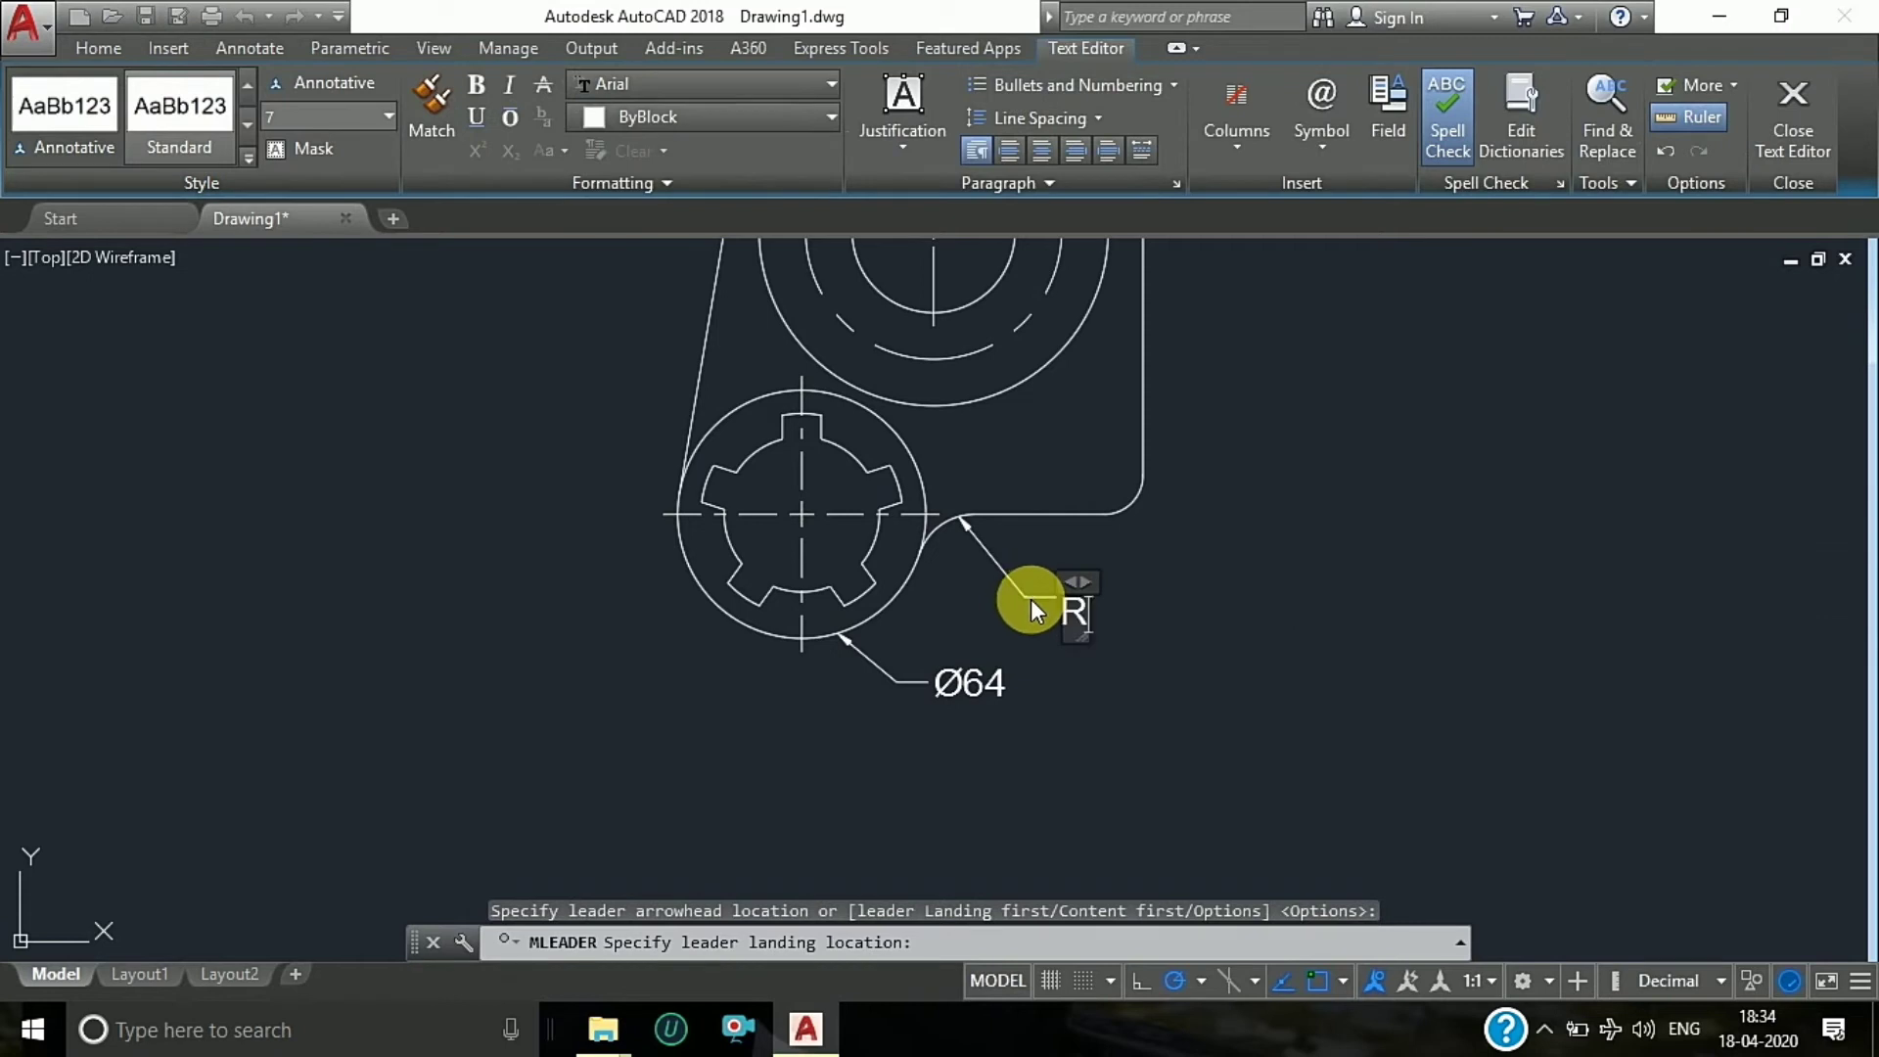
text(15)
click(1207, 684)
scroll(813, 688, down, 2)
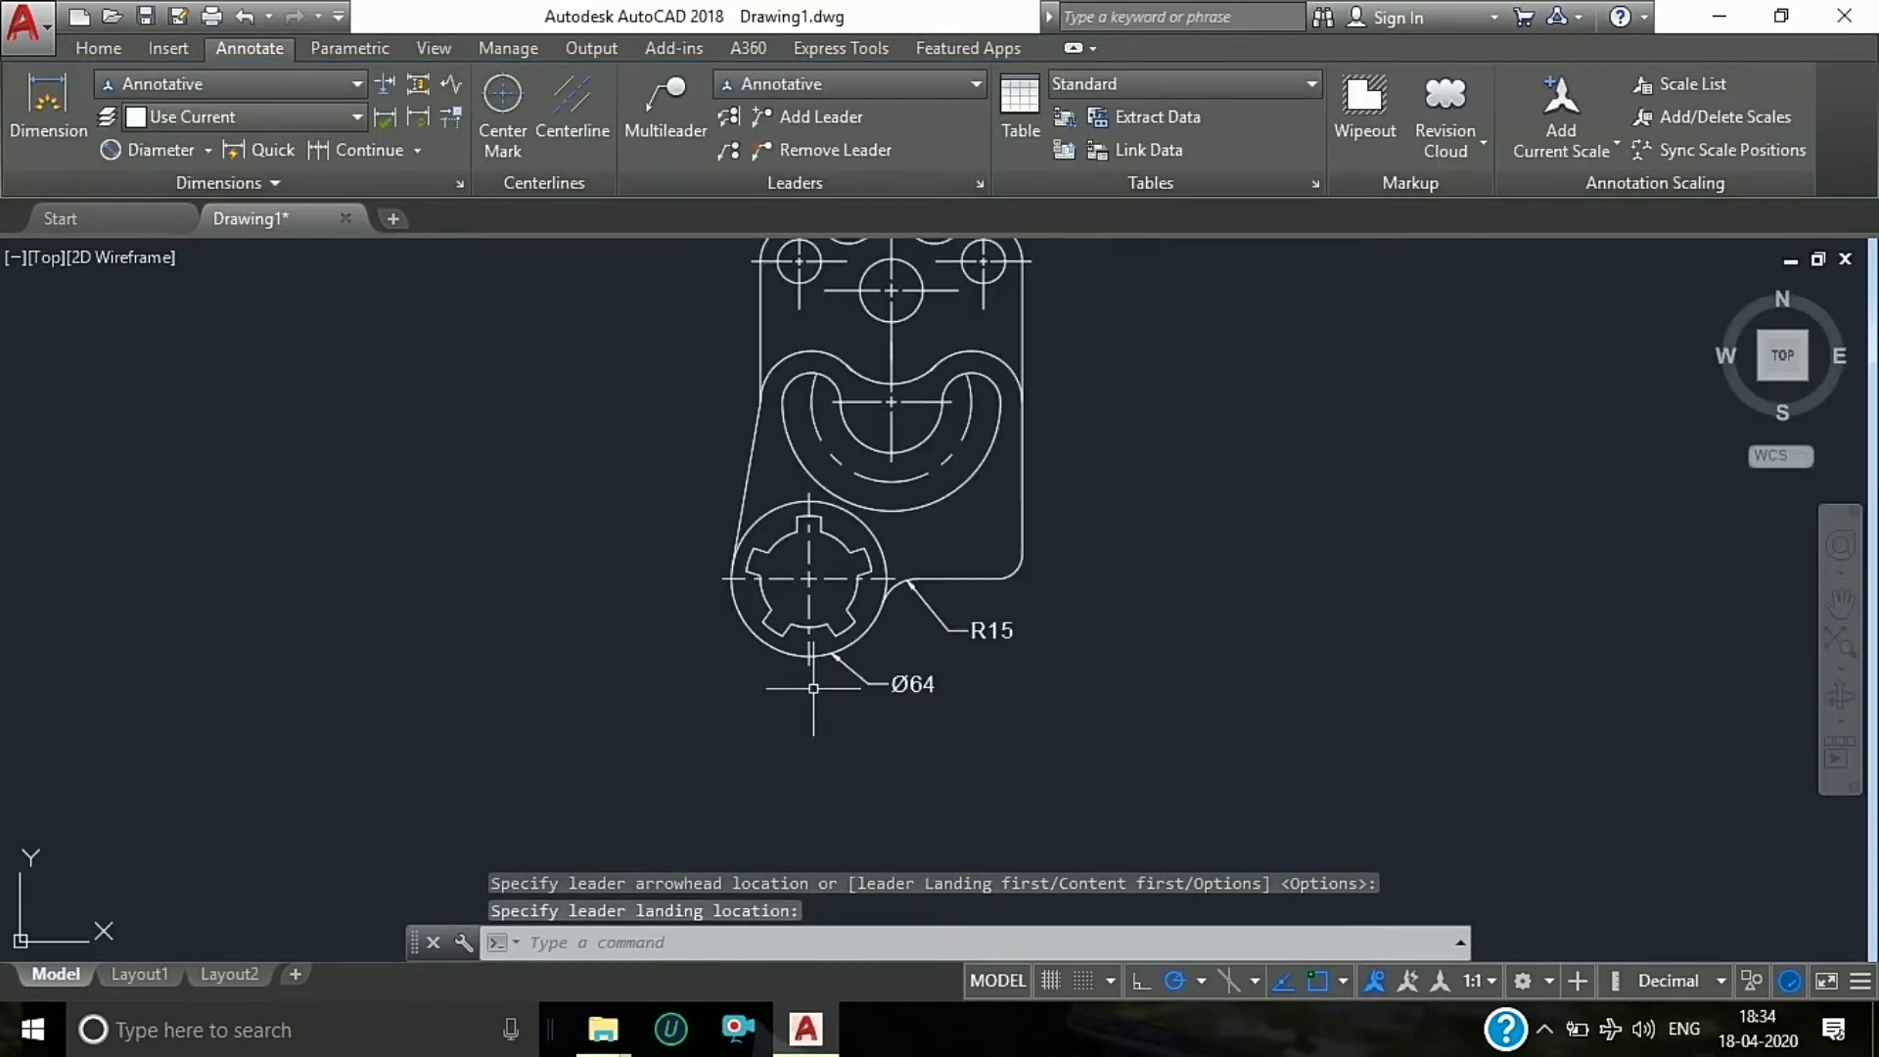
Step: Label the bracket's lower-right corner fillet with an R10 multileader
click(671, 102)
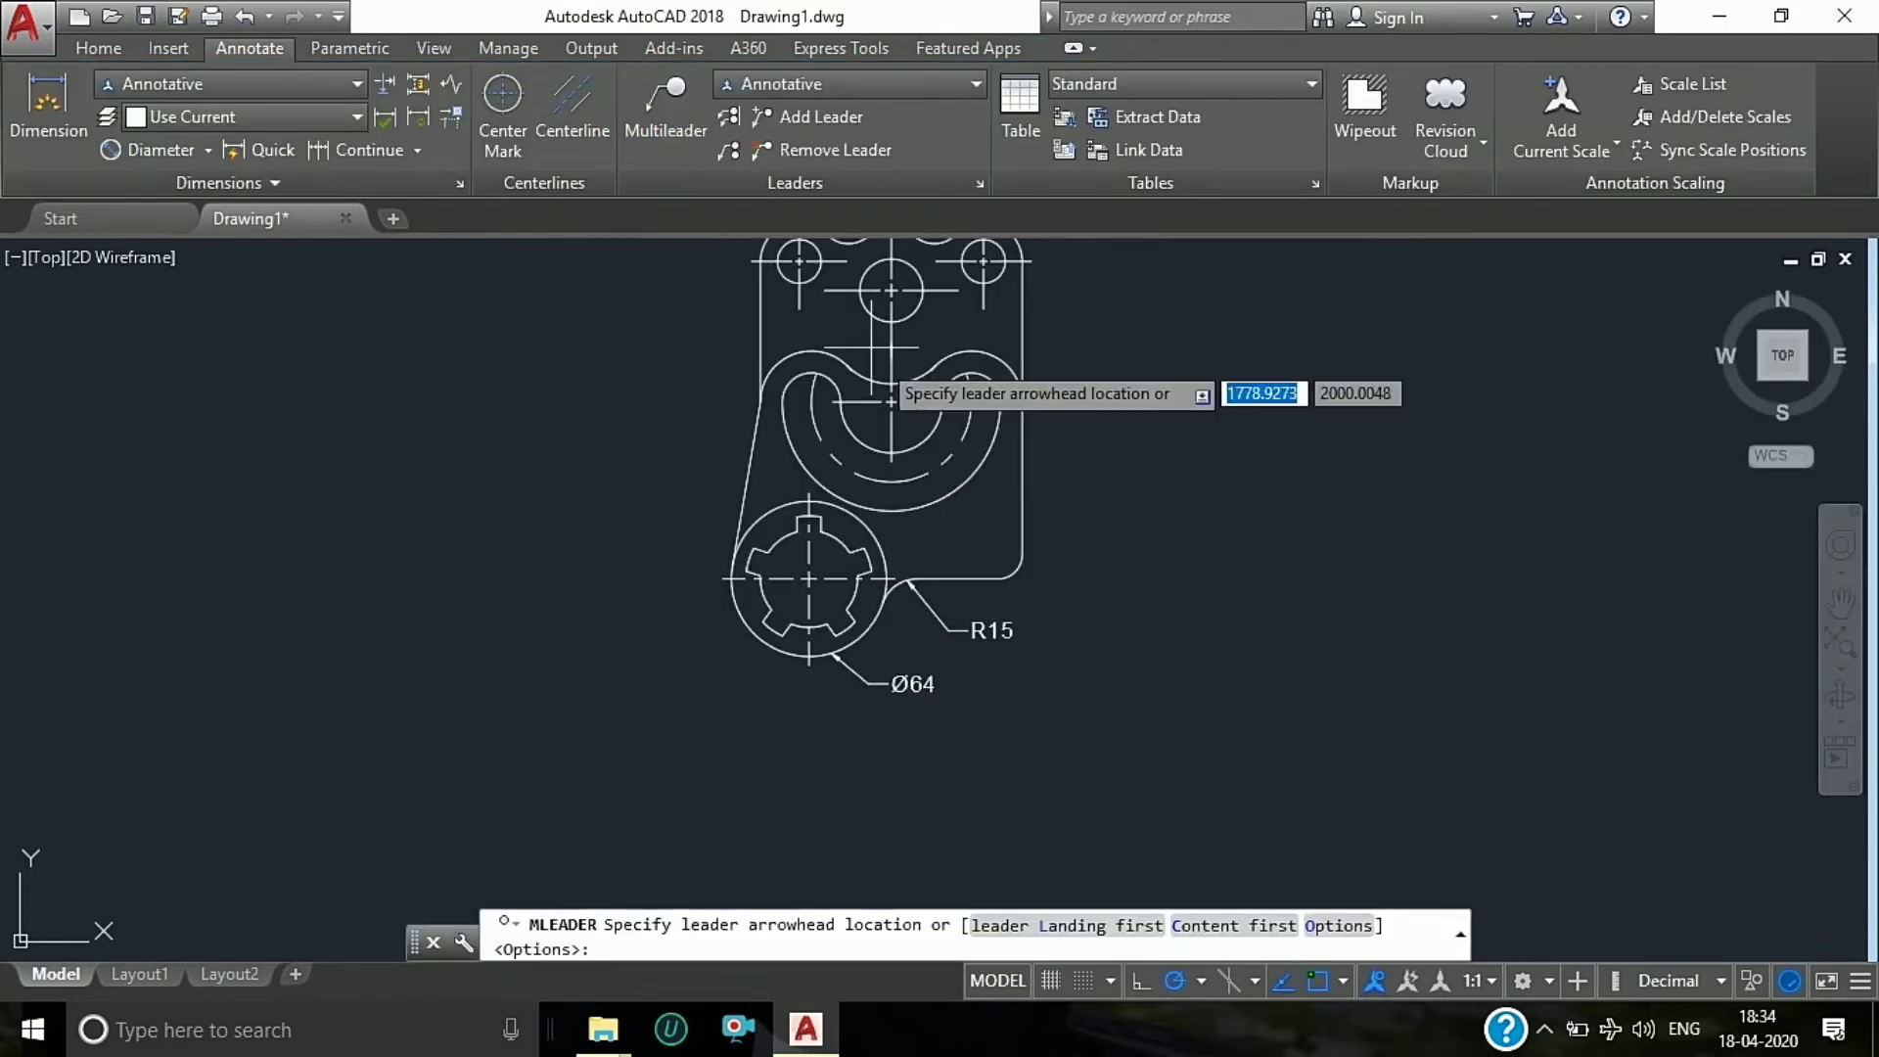
scroll(988, 540, up, 4)
click(1059, 619)
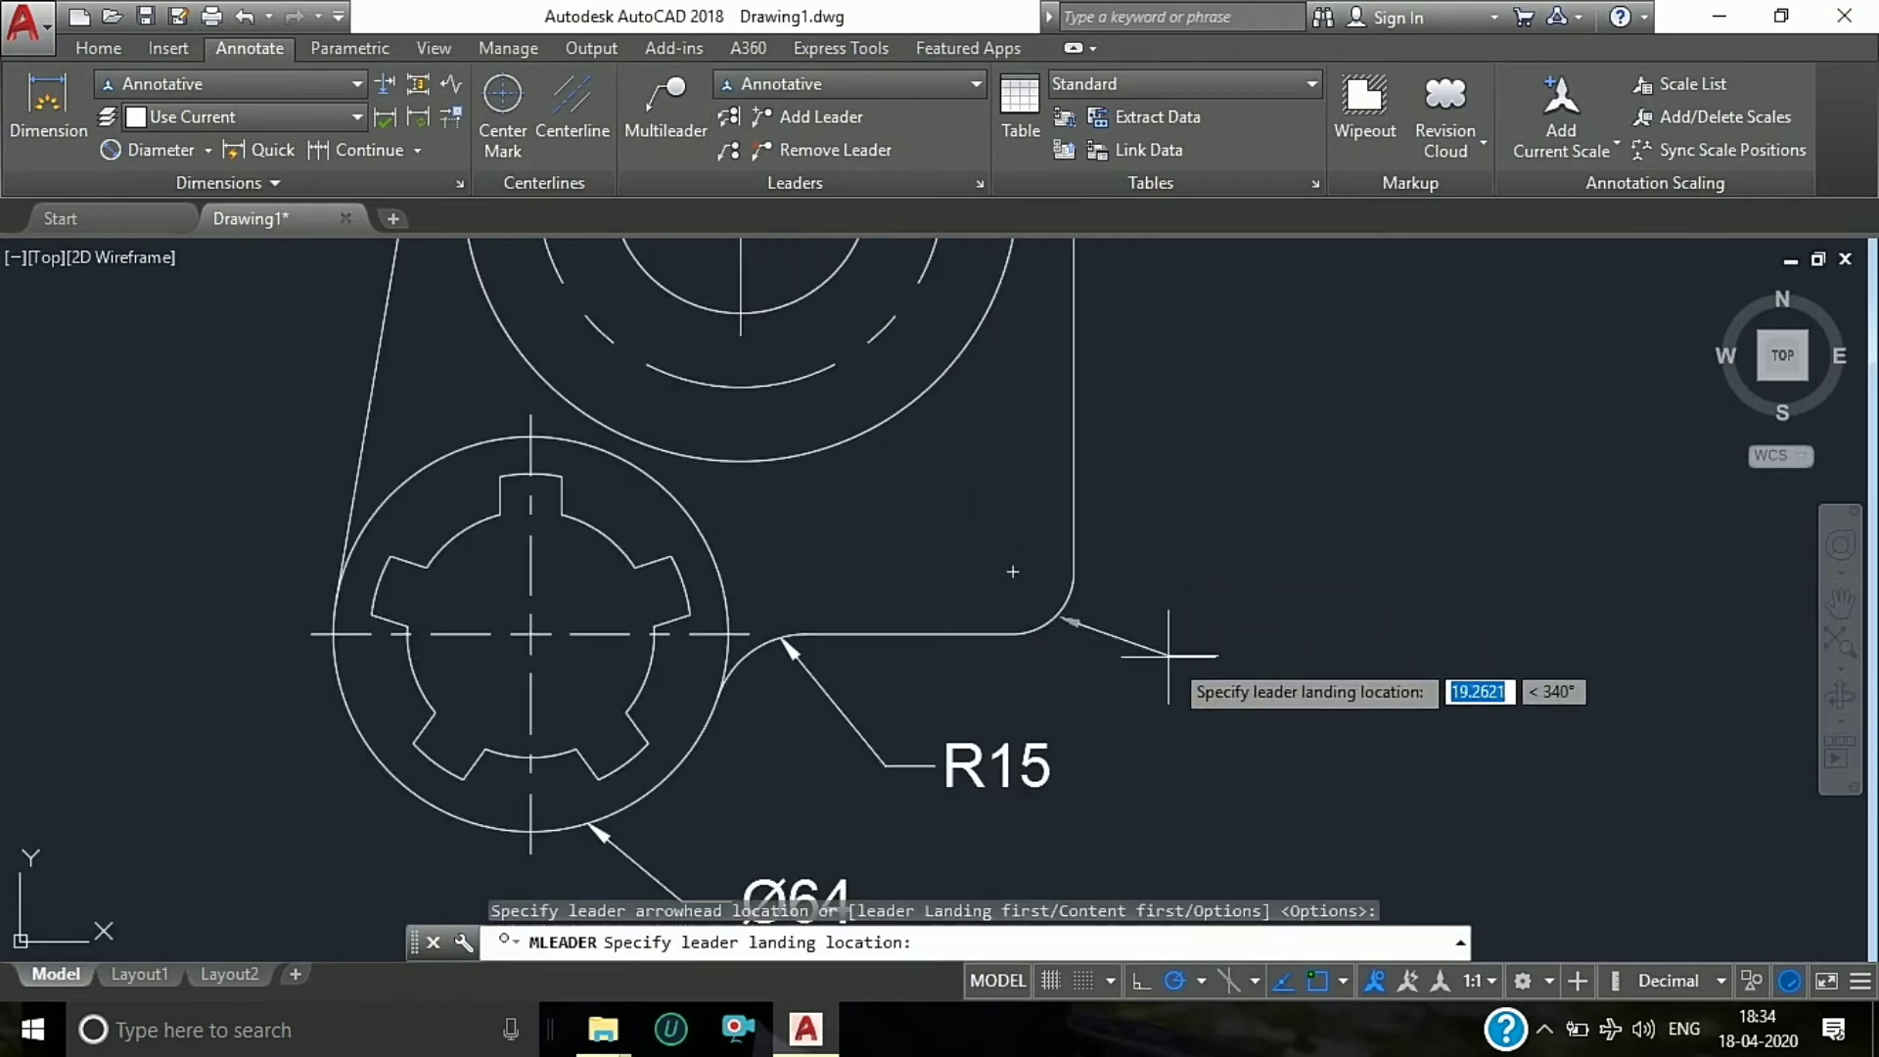
click(1160, 668)
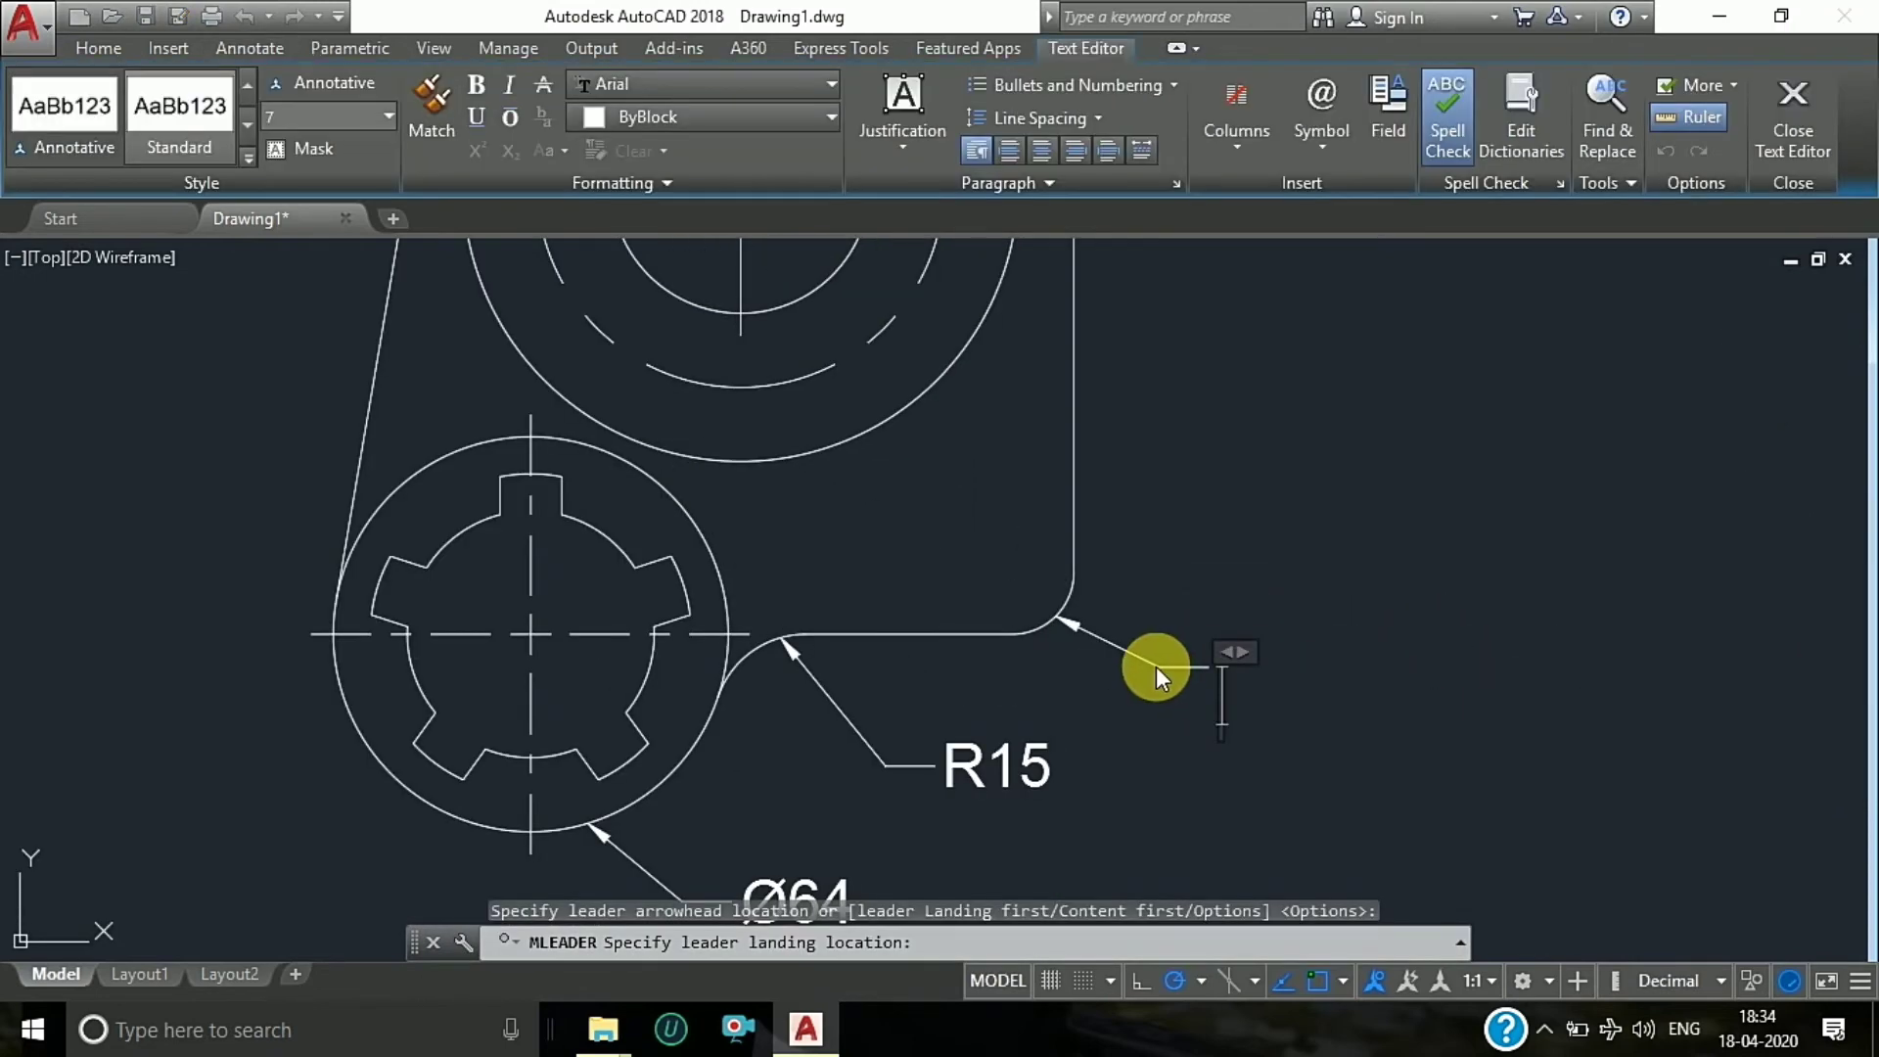
text(R15)
click(894, 708)
scroll(894, 707, down, 4)
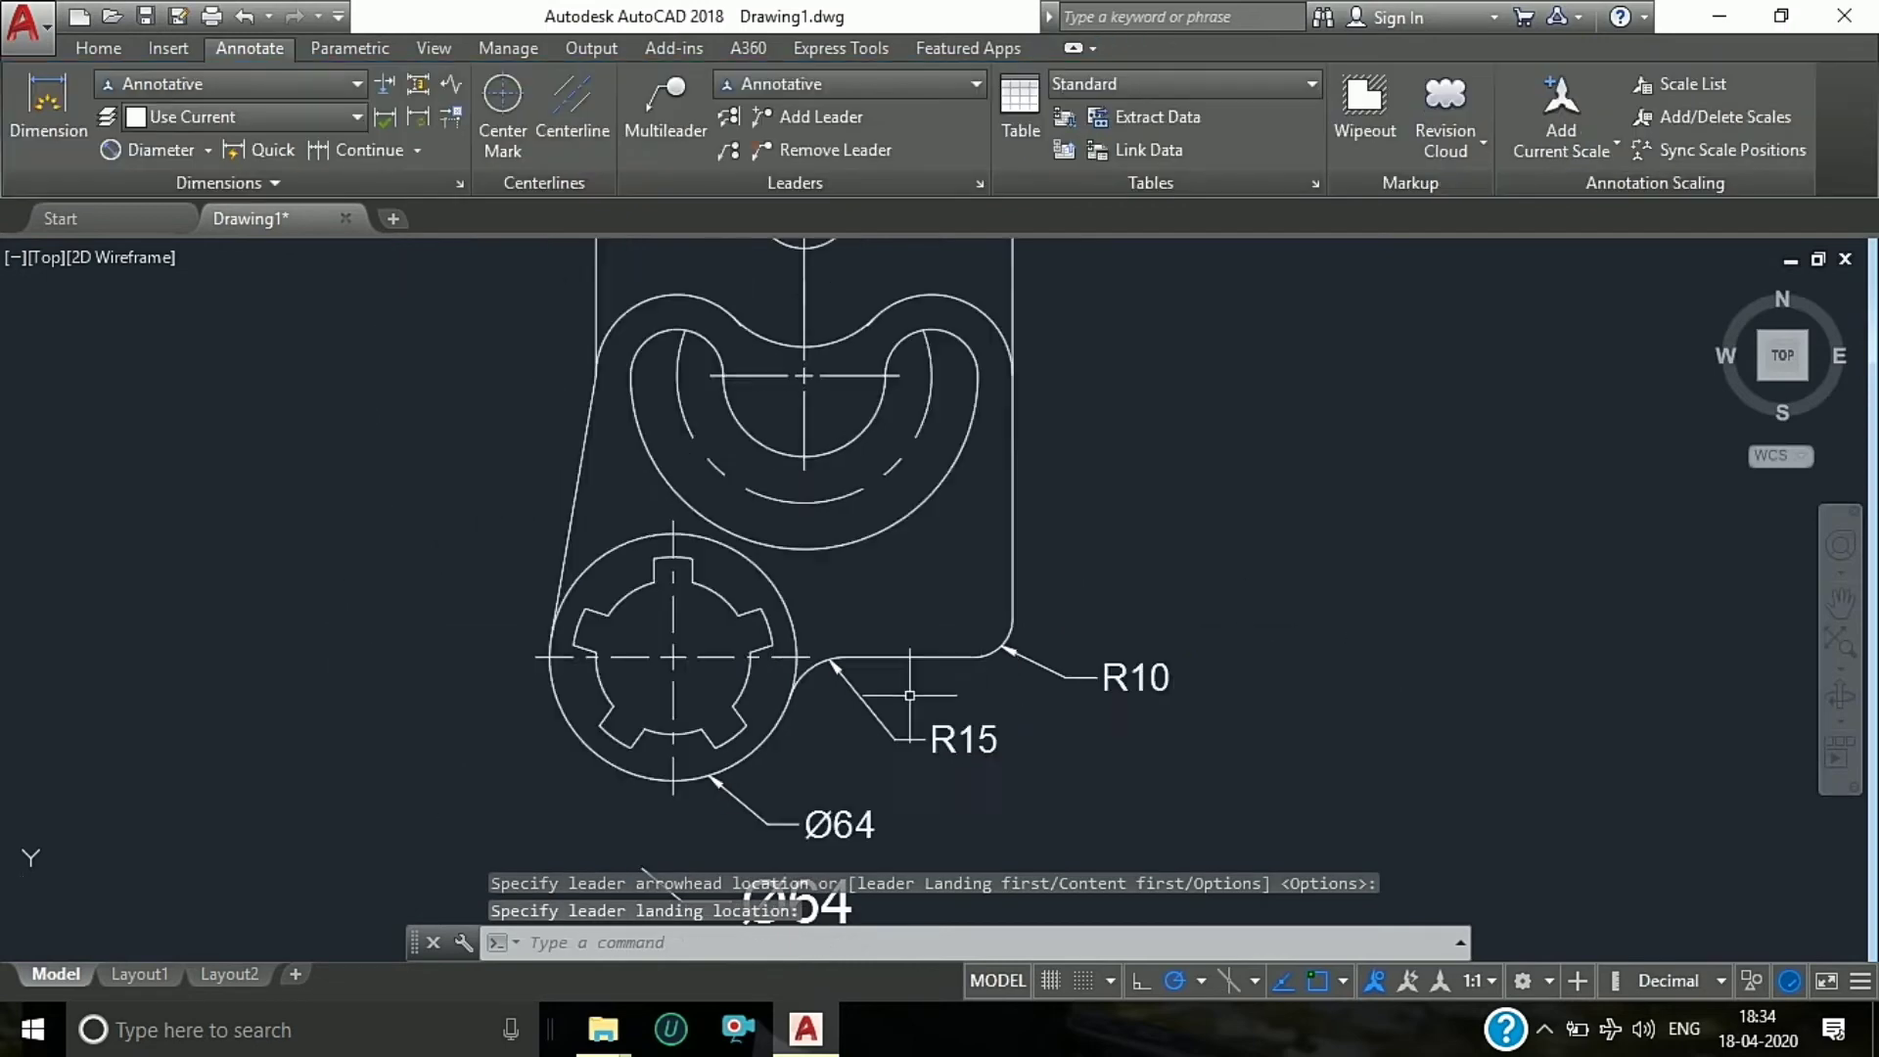
click(671, 108)
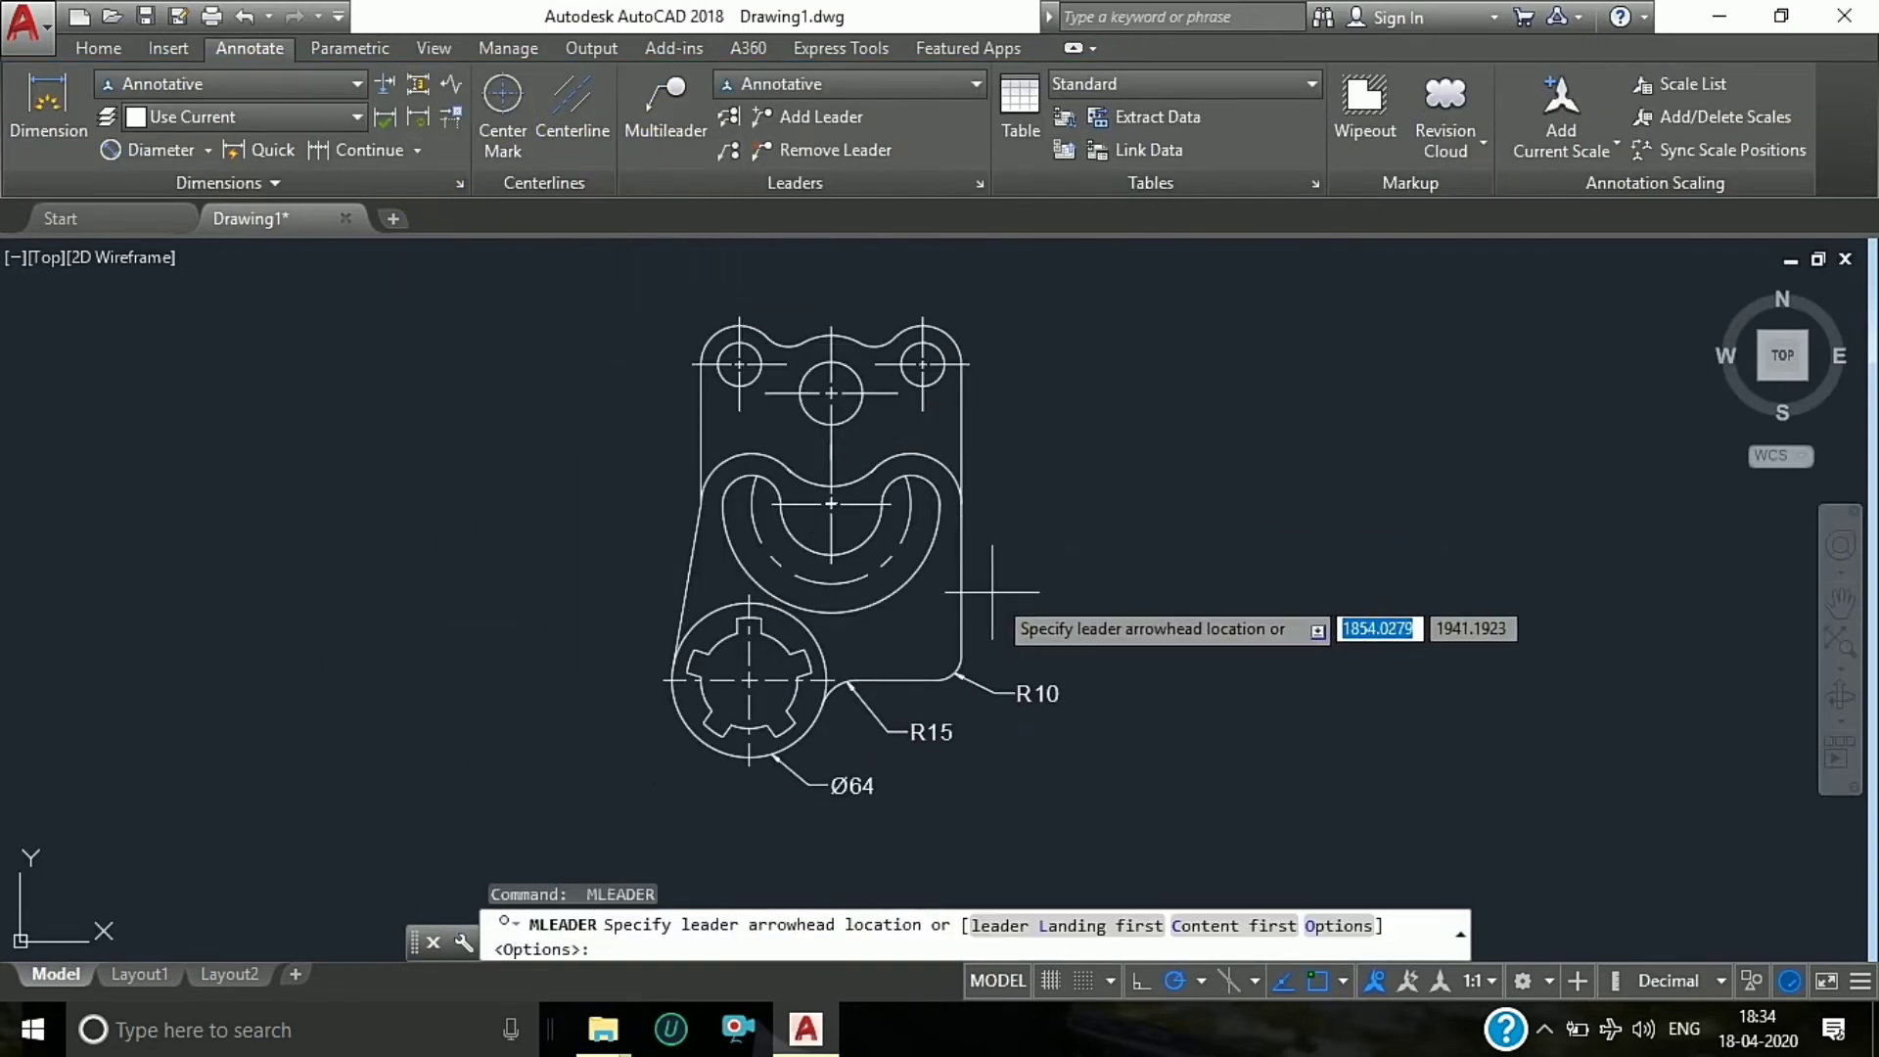
Step: Add R45 and R33 leader callouts to the slot's outer and dashed middle arcs
scroll(932, 593, up, 2)
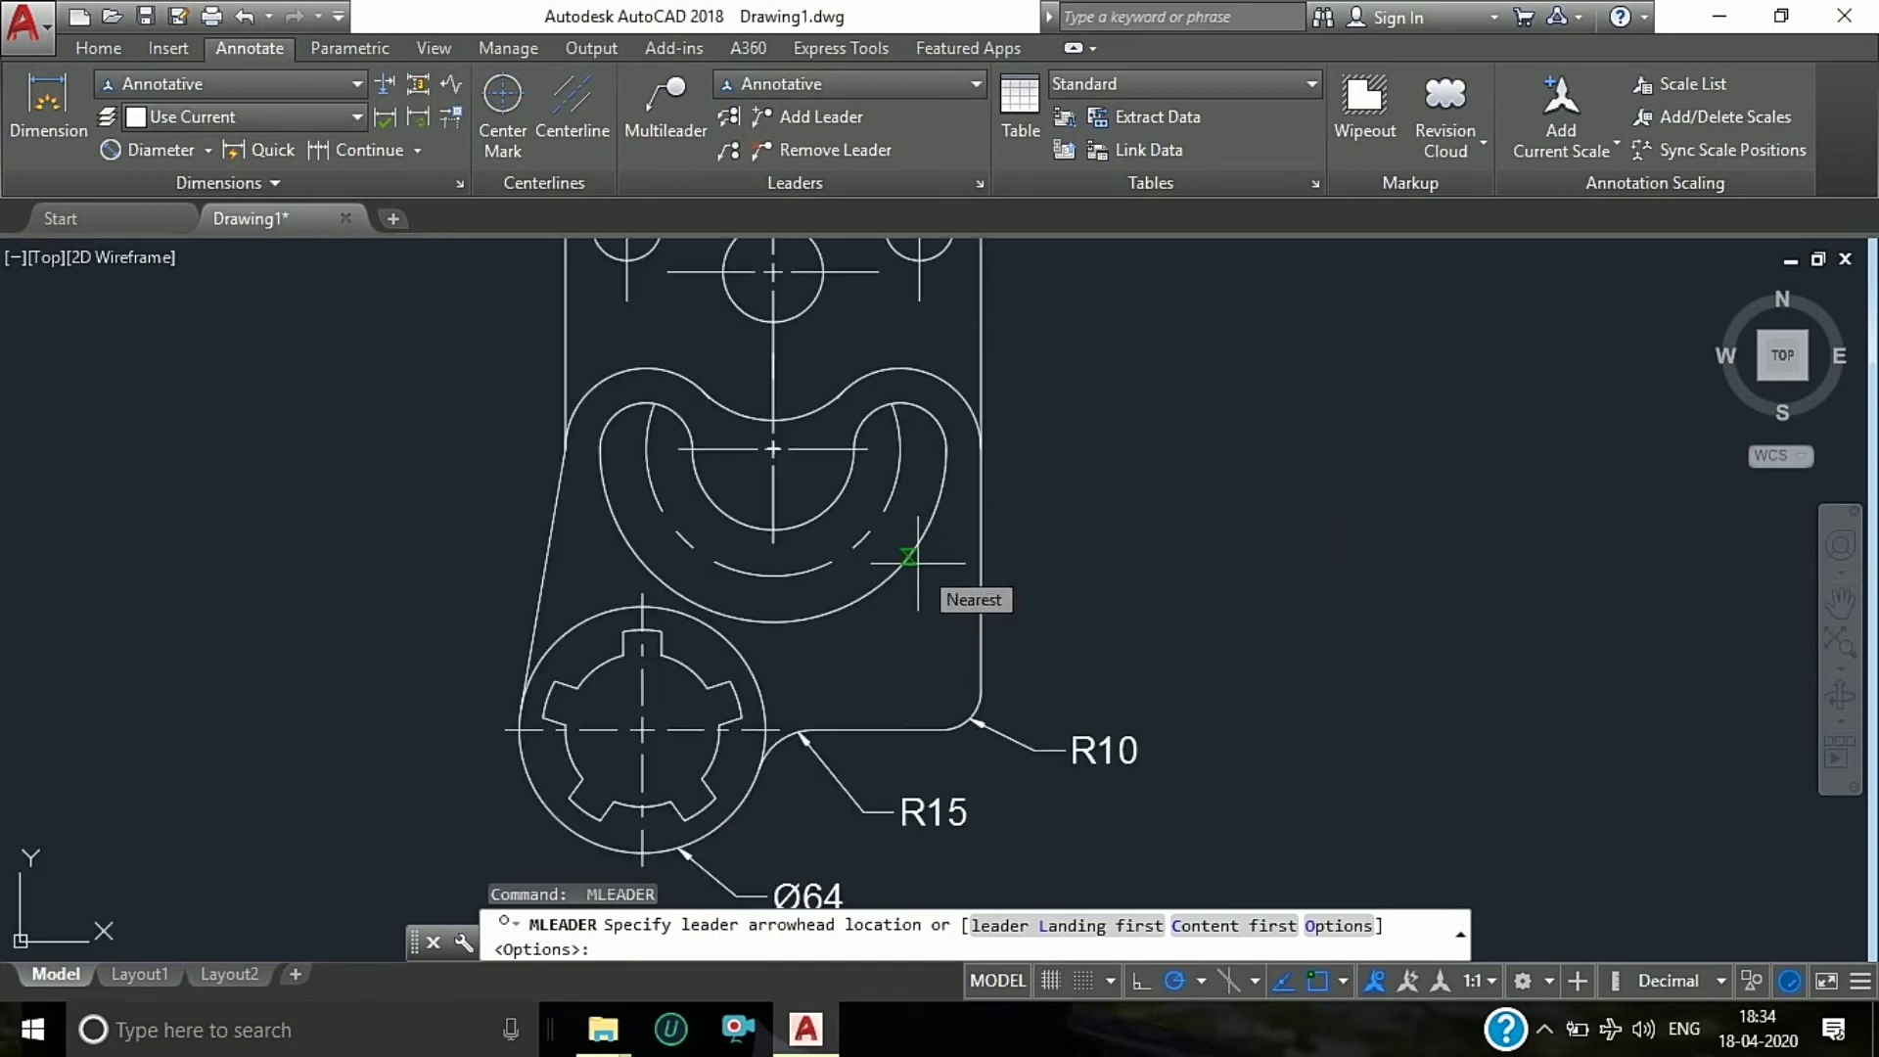
click(917, 563)
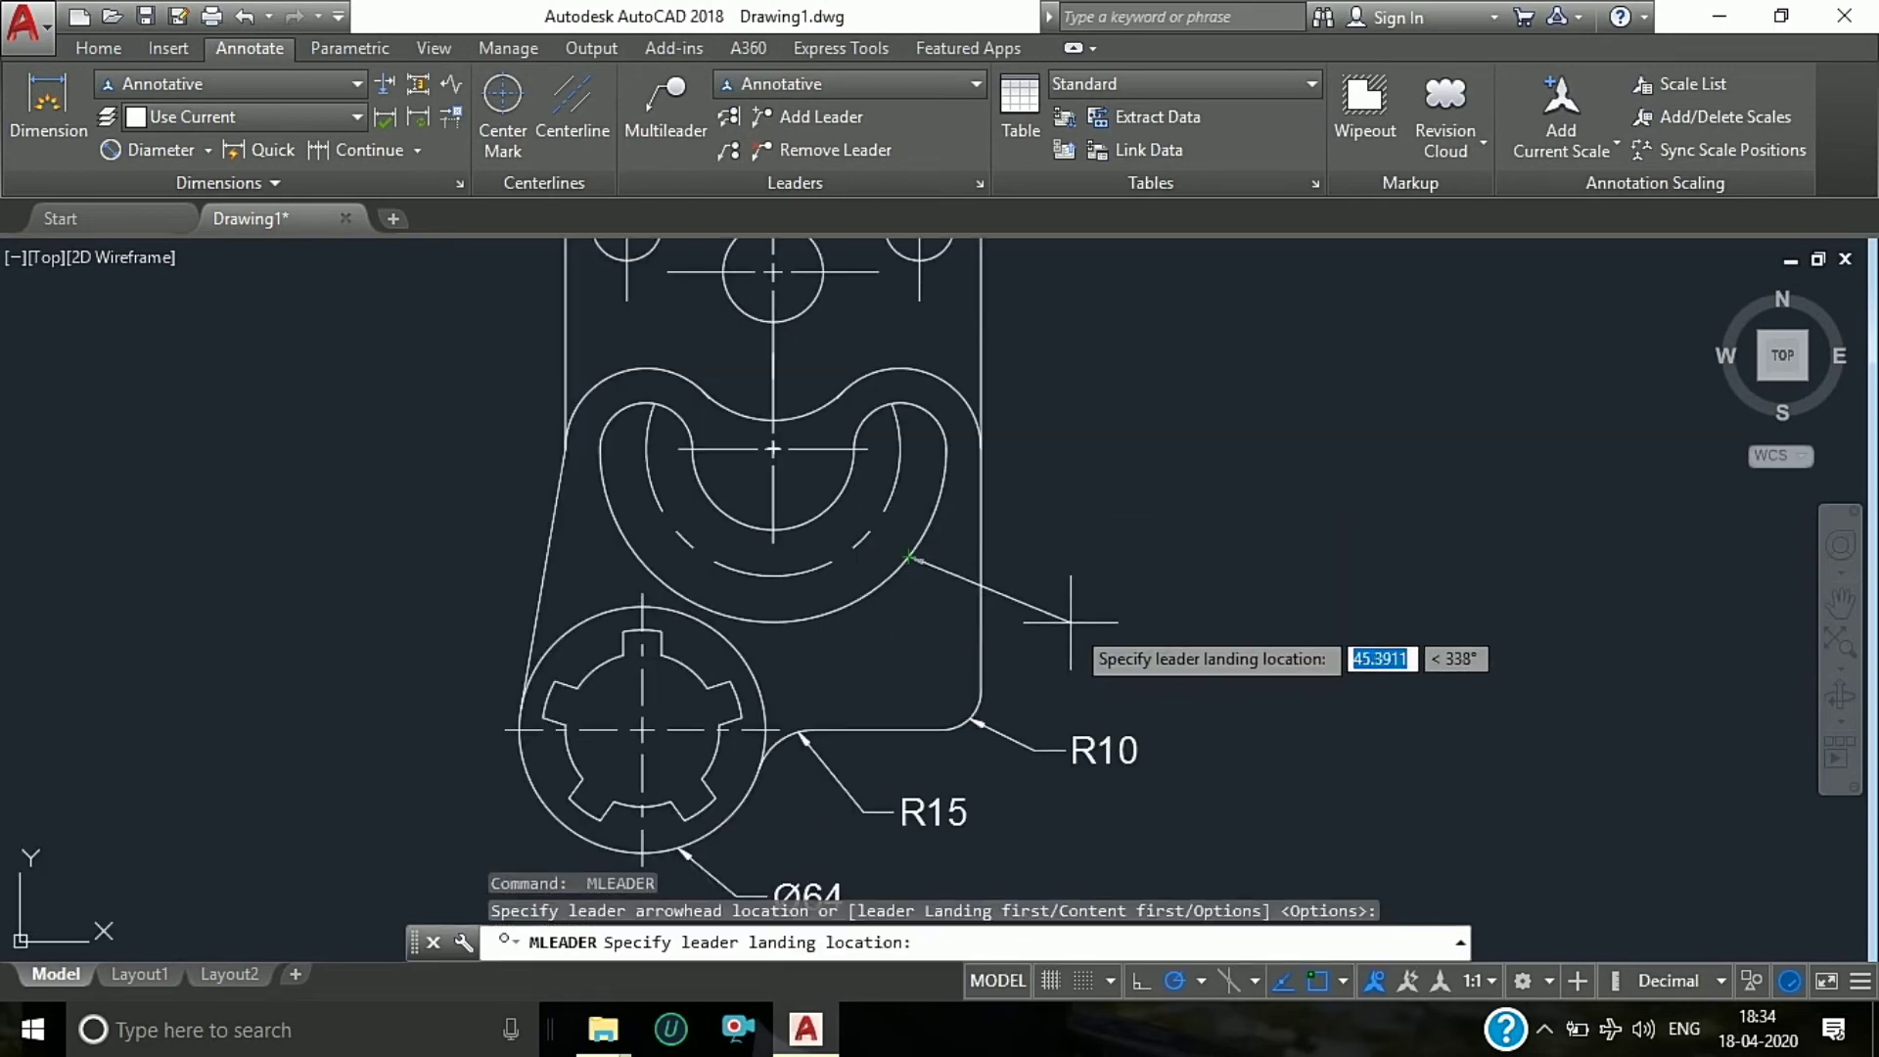
click(1045, 641)
text(R)
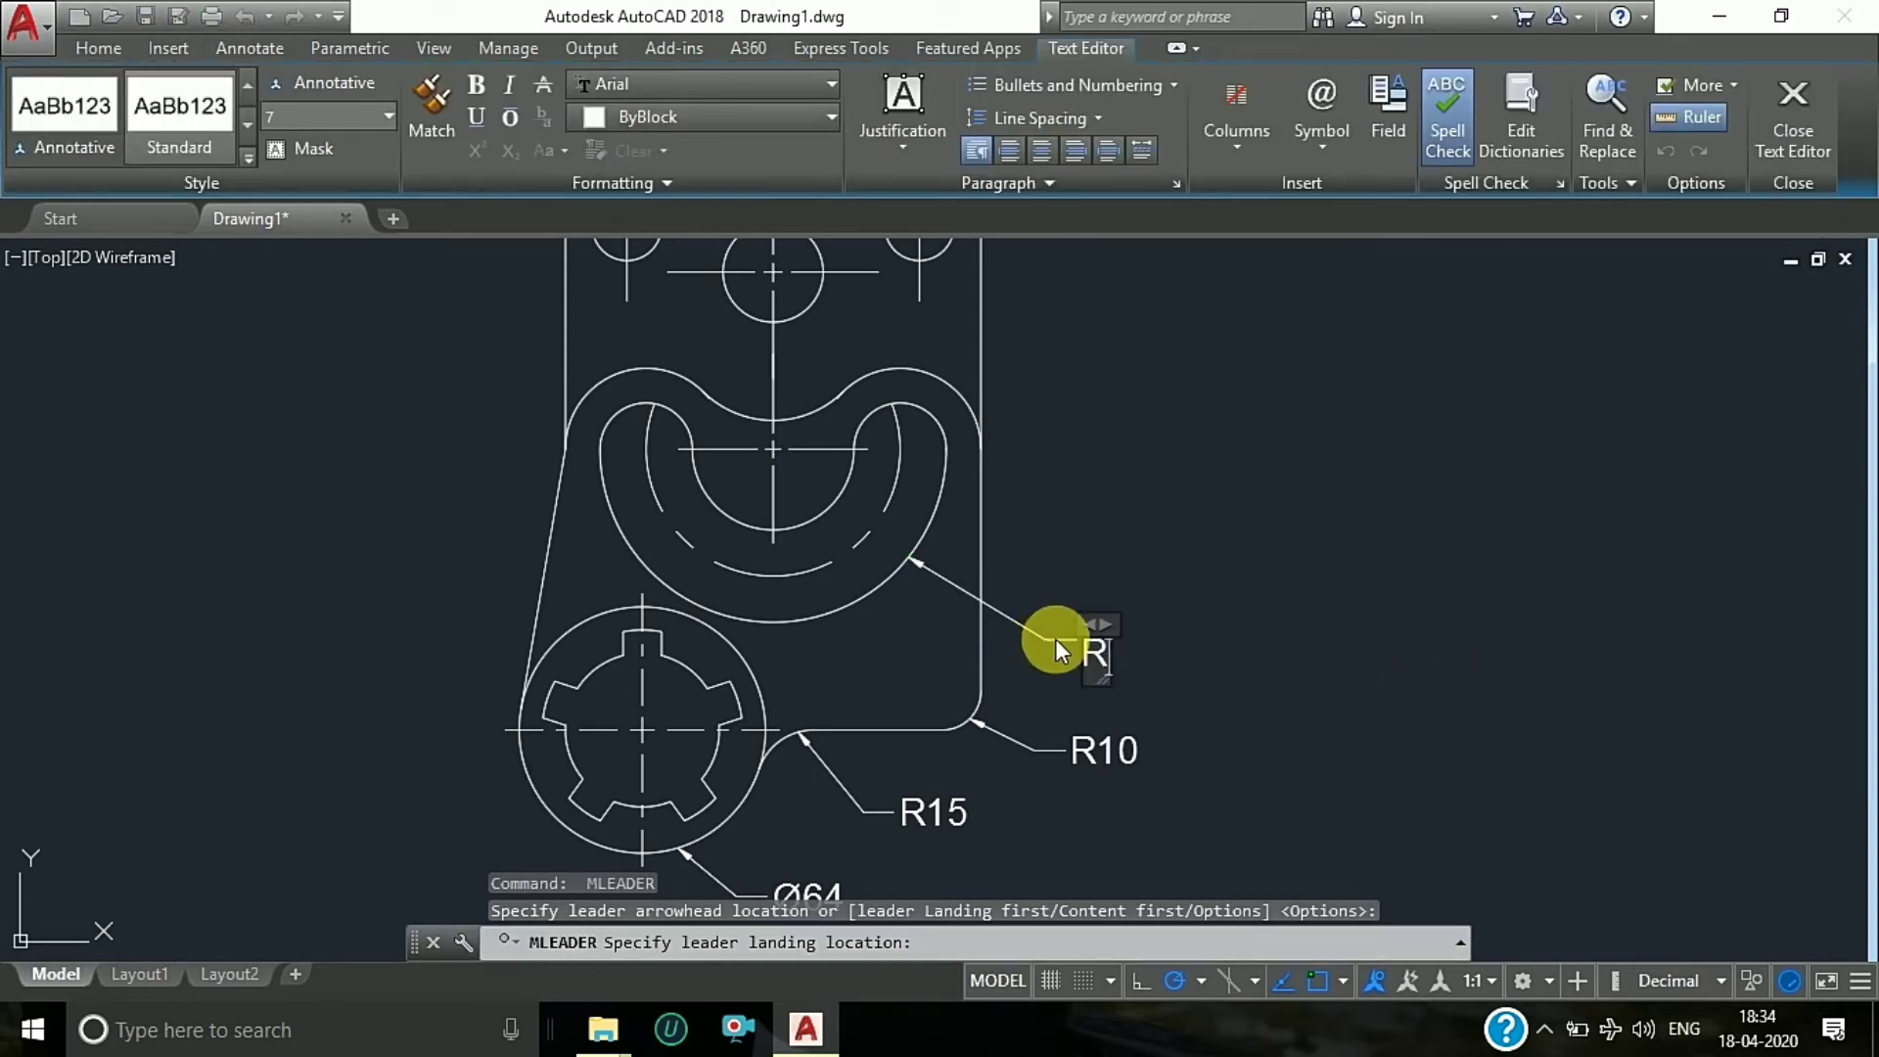
text(45)
click(1211, 594)
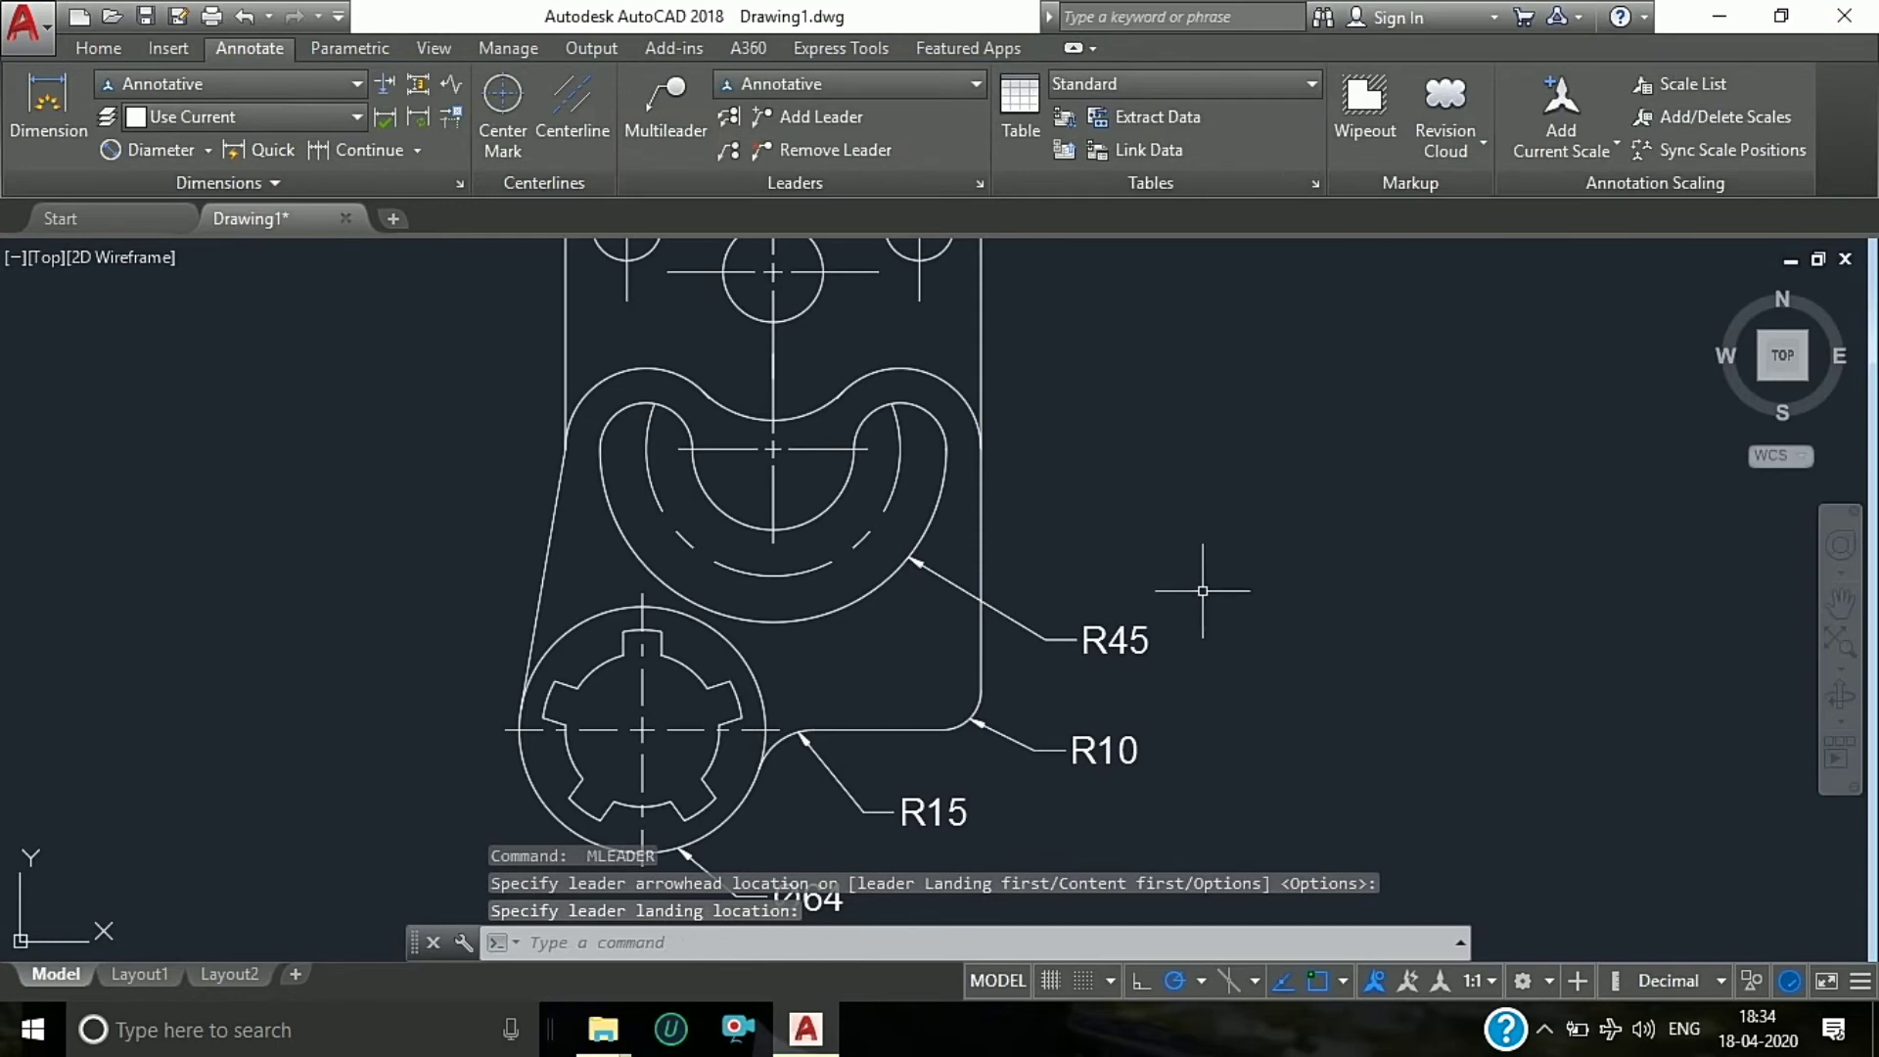
key(Return)
click(898, 487)
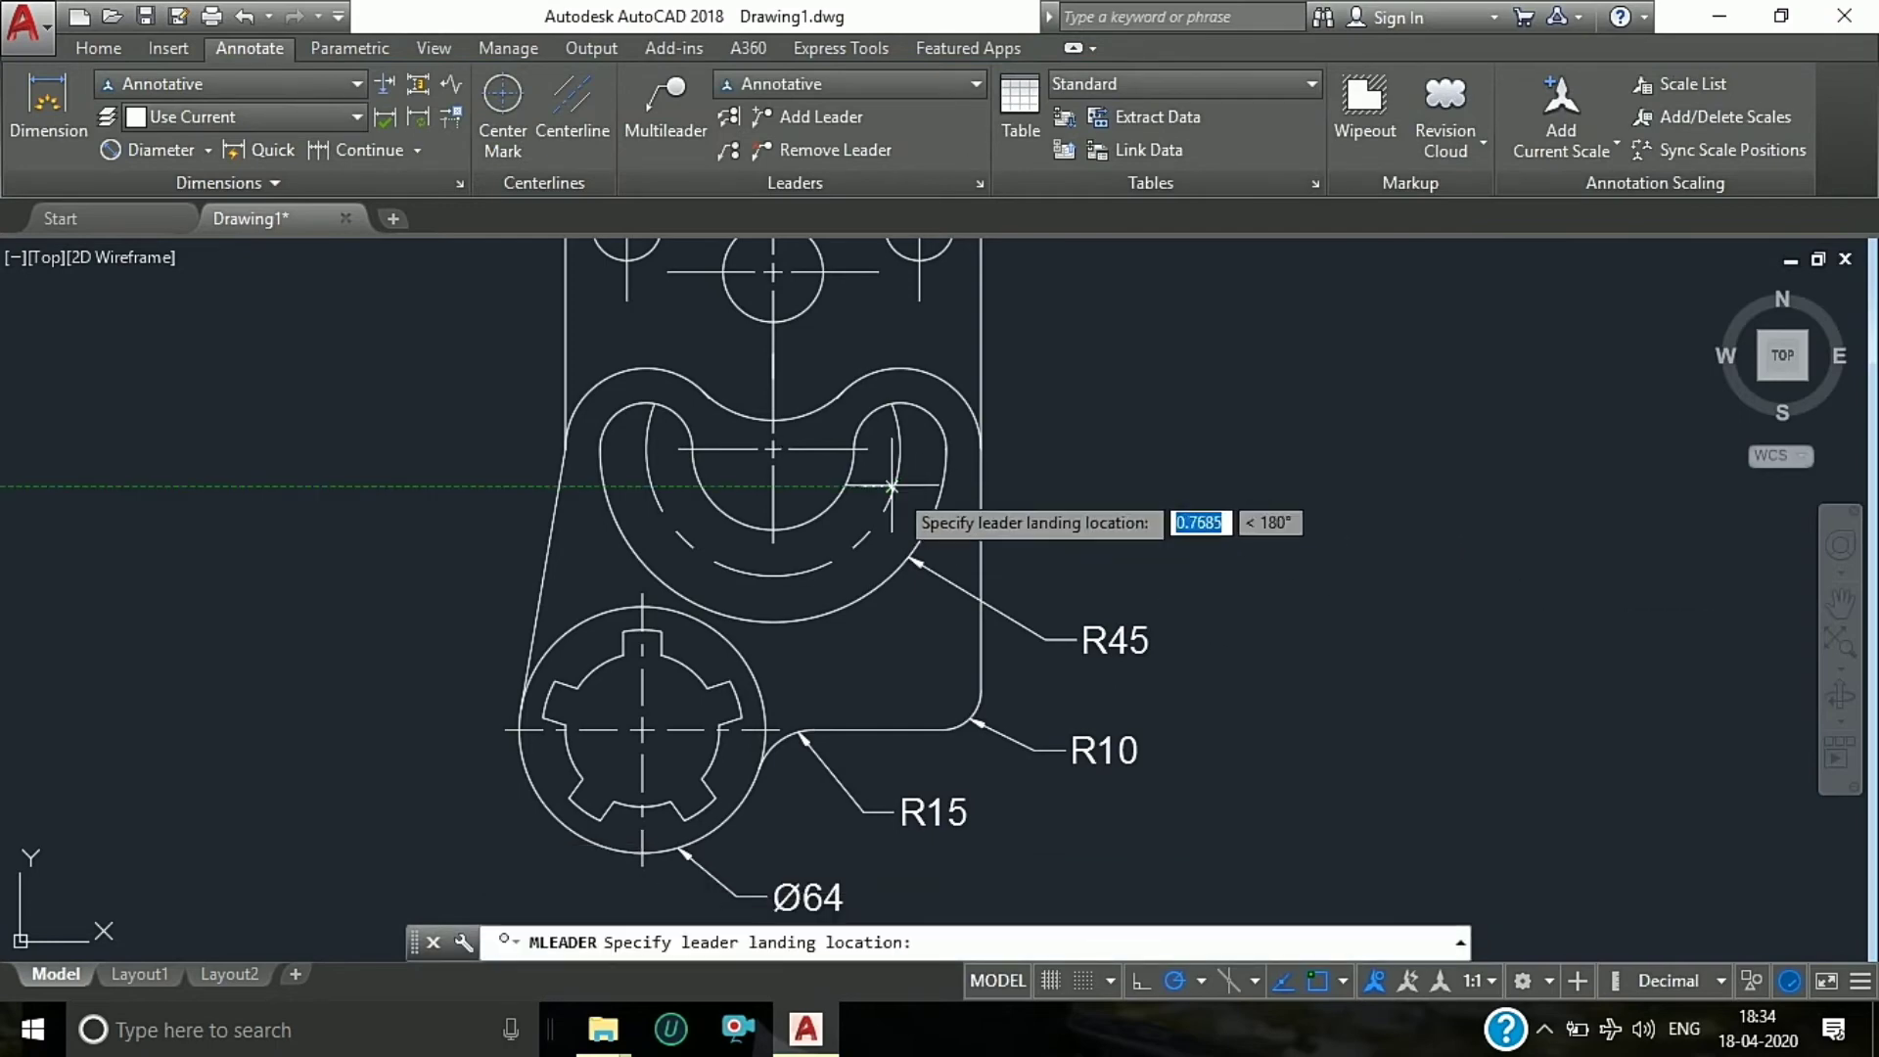
click(1062, 536)
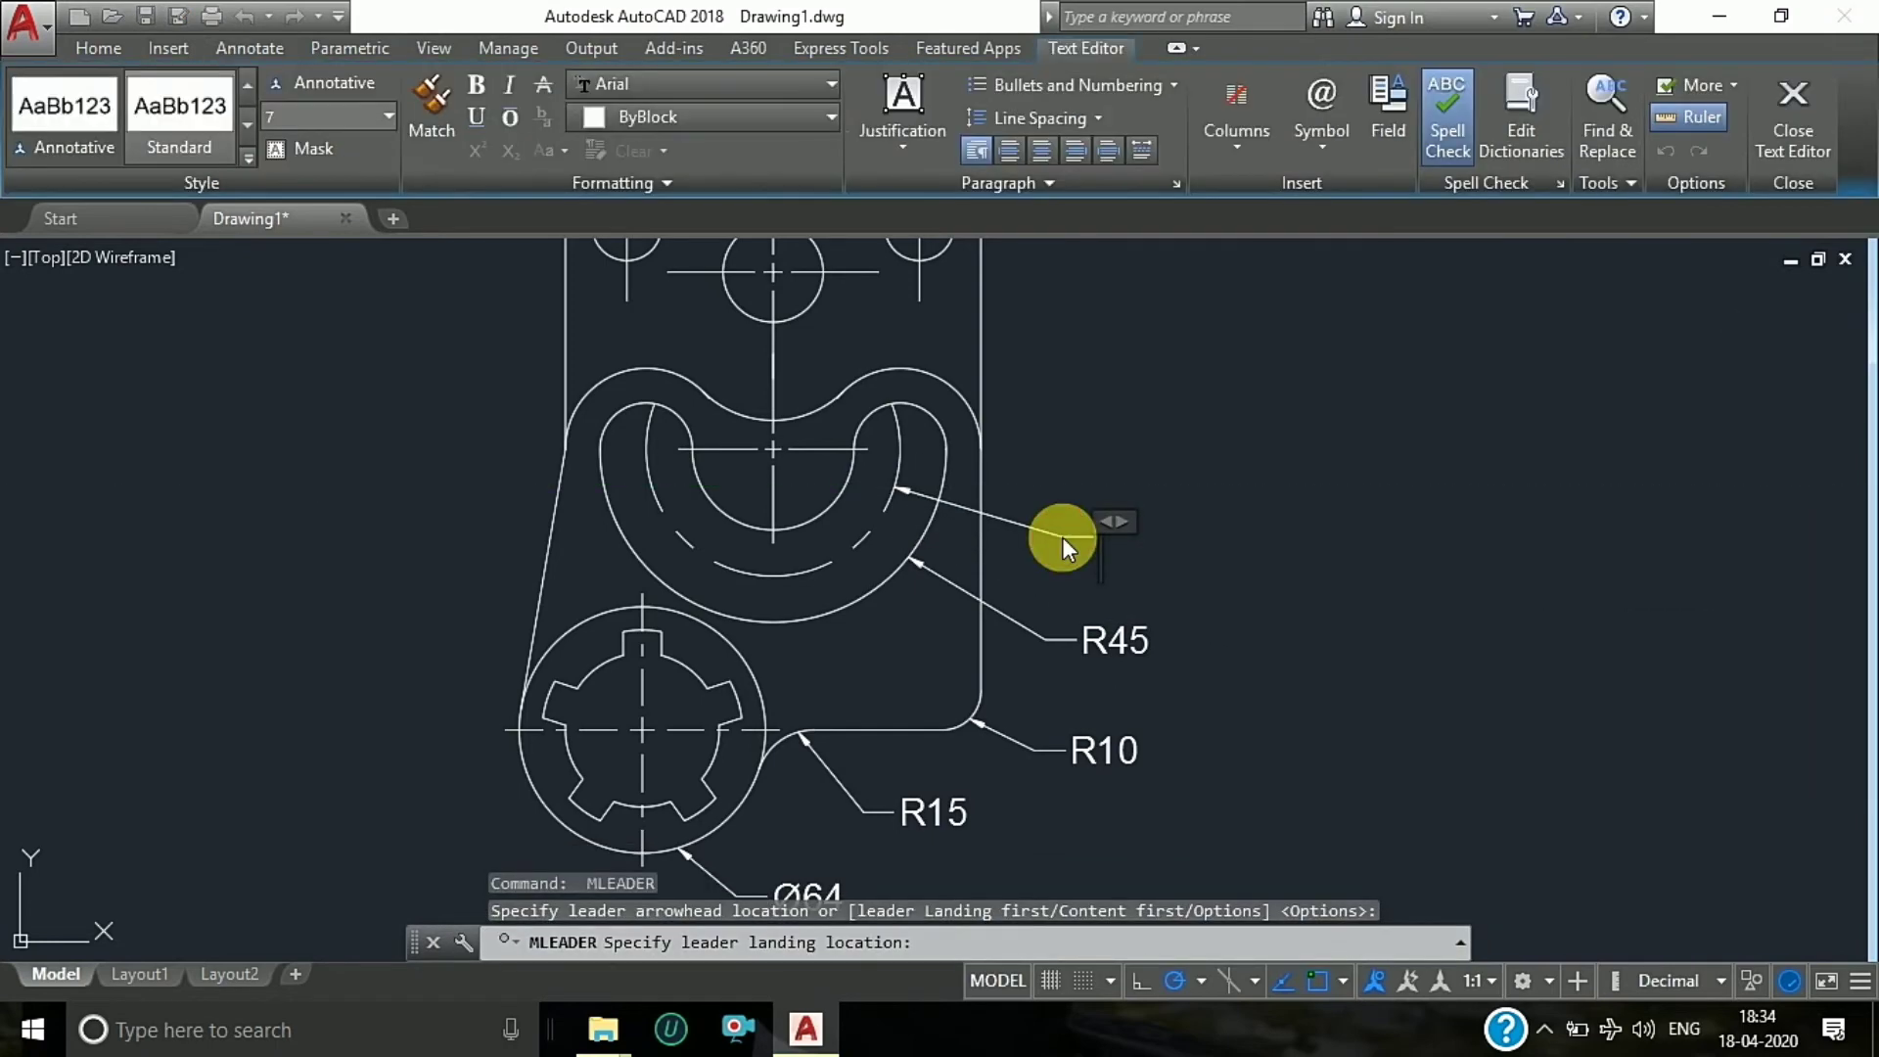
text(R33)
click(1224, 587)
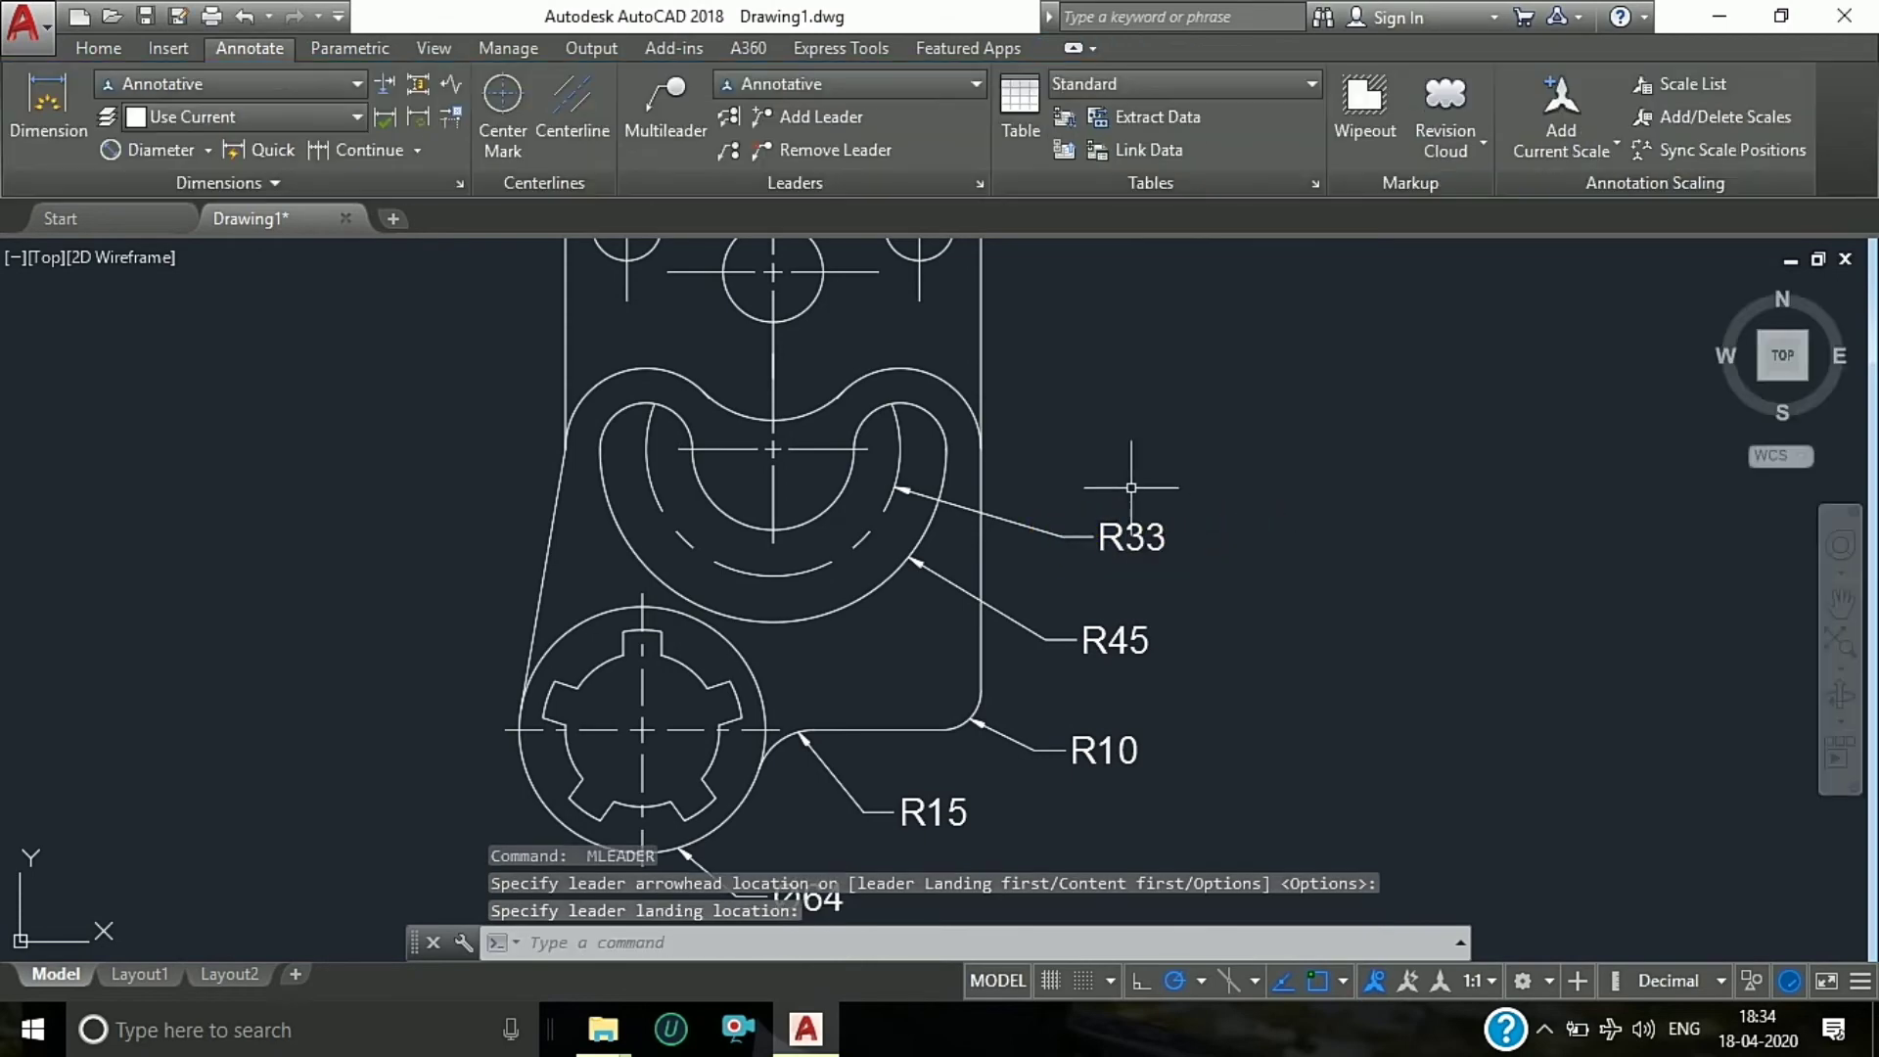
Step: Label the inner slot arc with an R21 callout landed to the right
key(Return)
scroll(868, 448, up, 5)
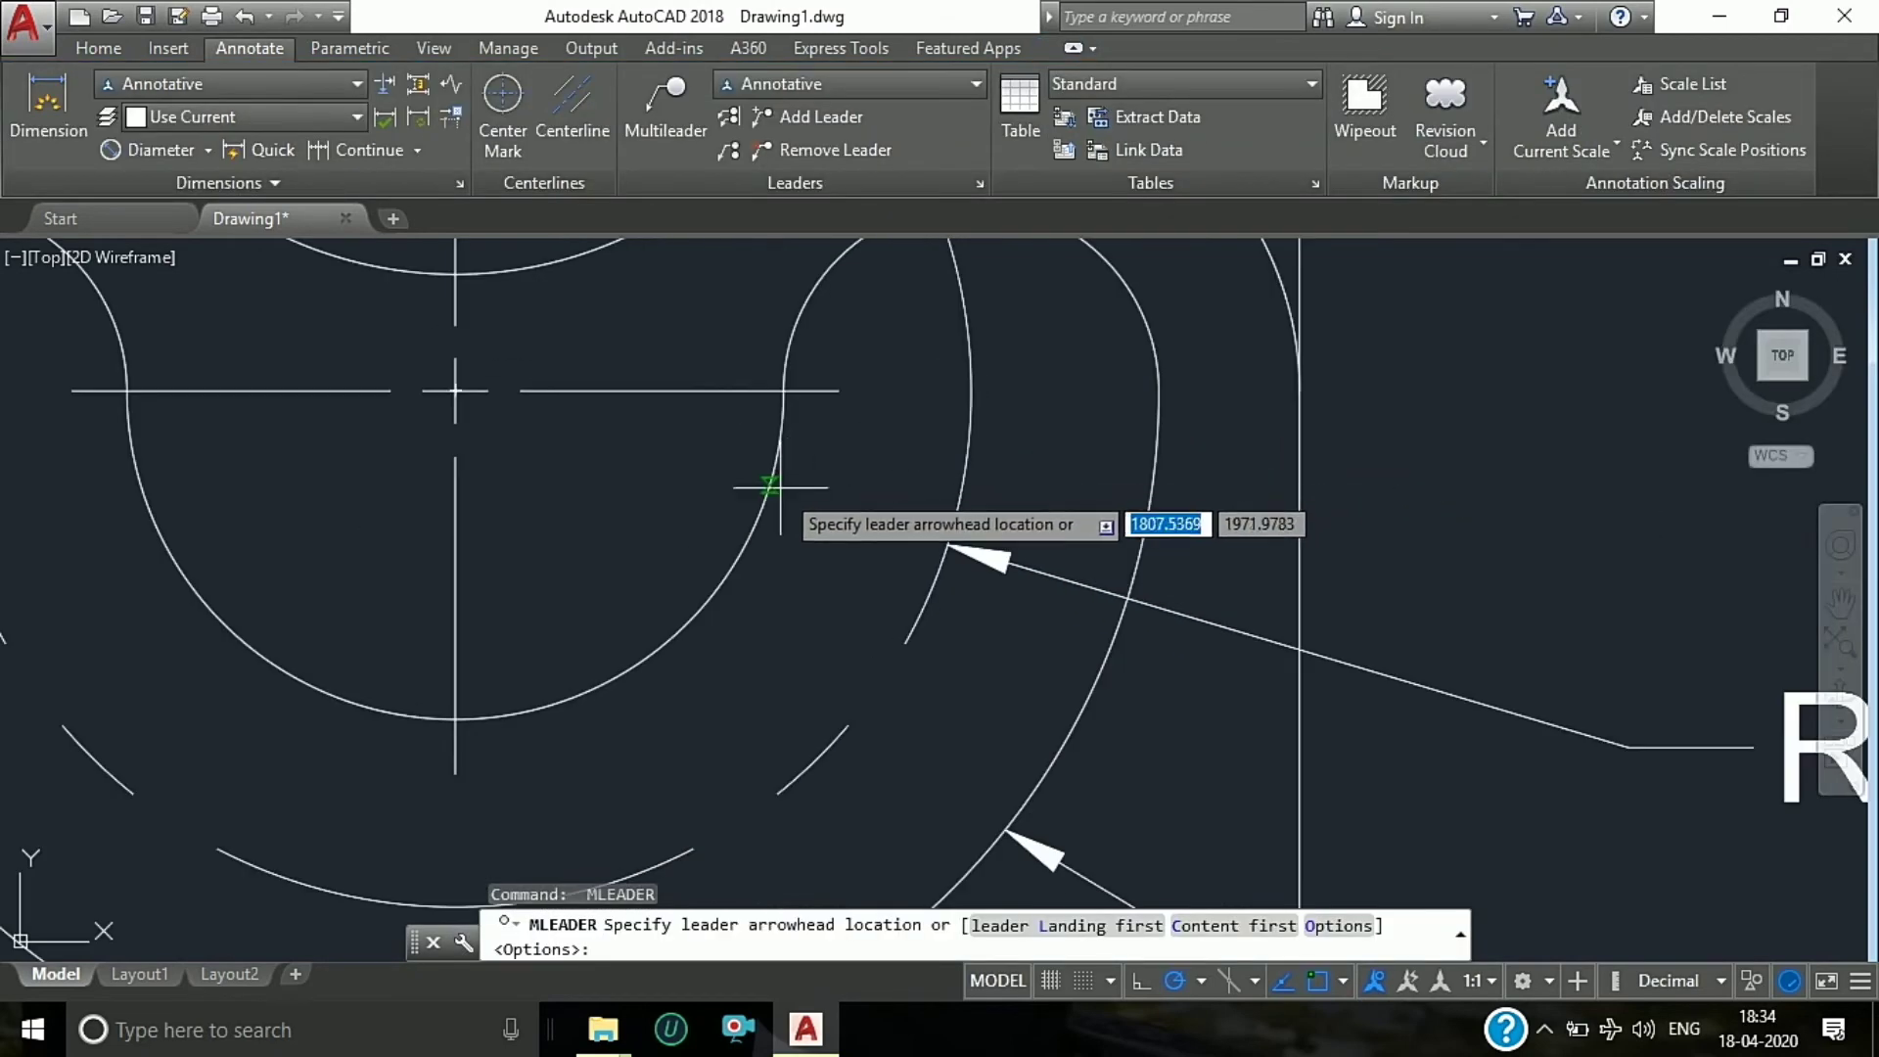
scroll(754, 490, down, 2)
click(813, 486)
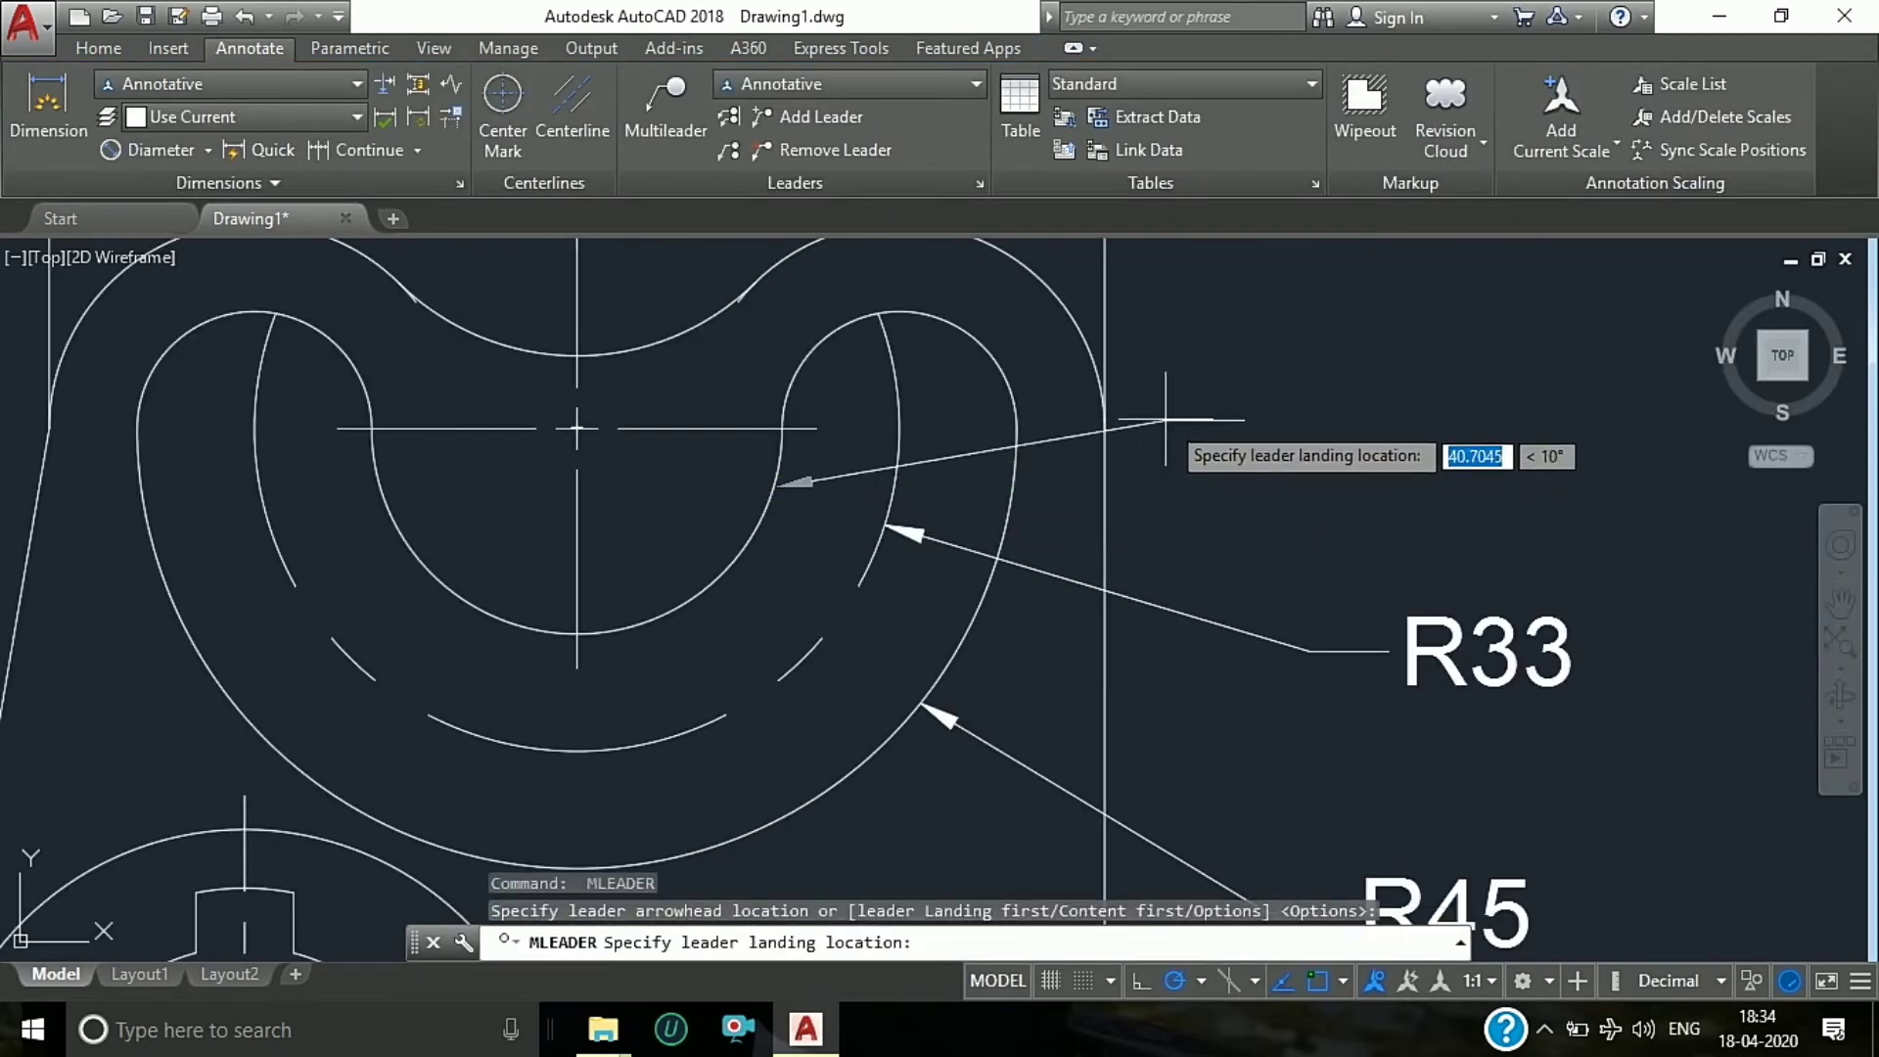
click(1189, 368)
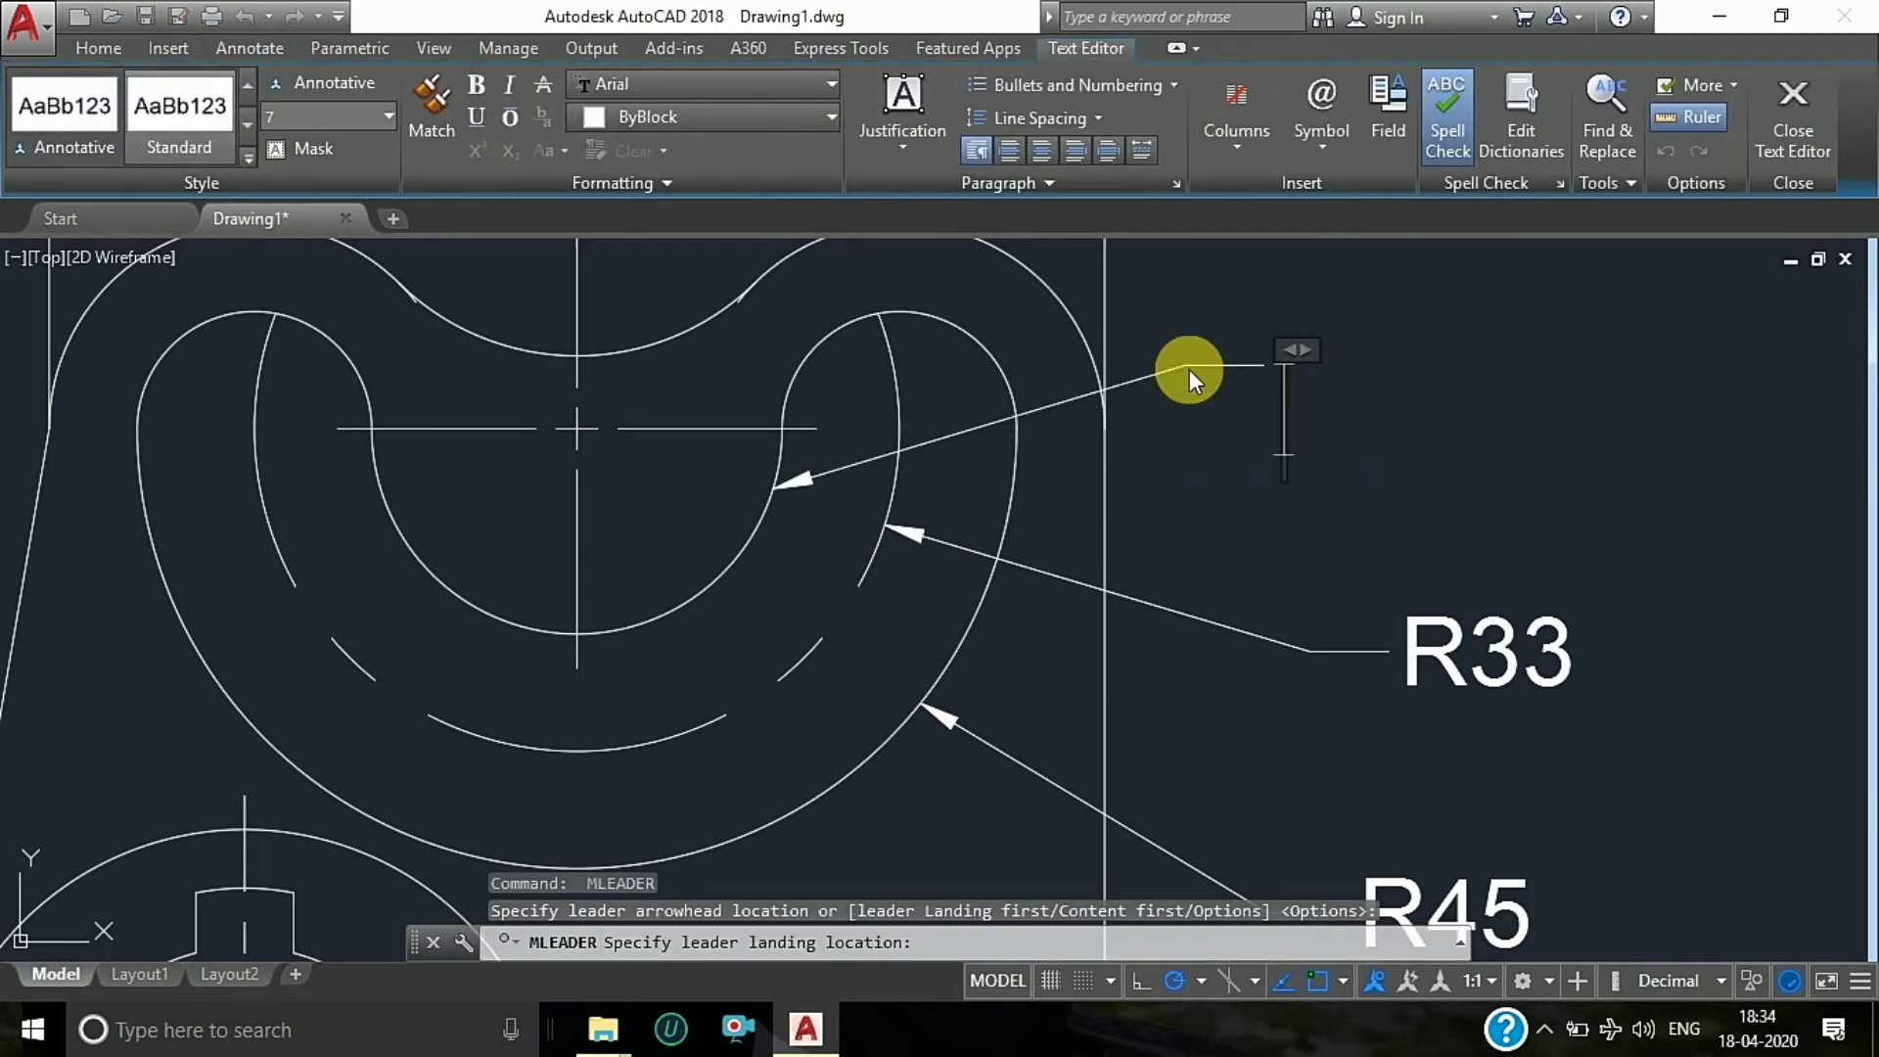
text(R)
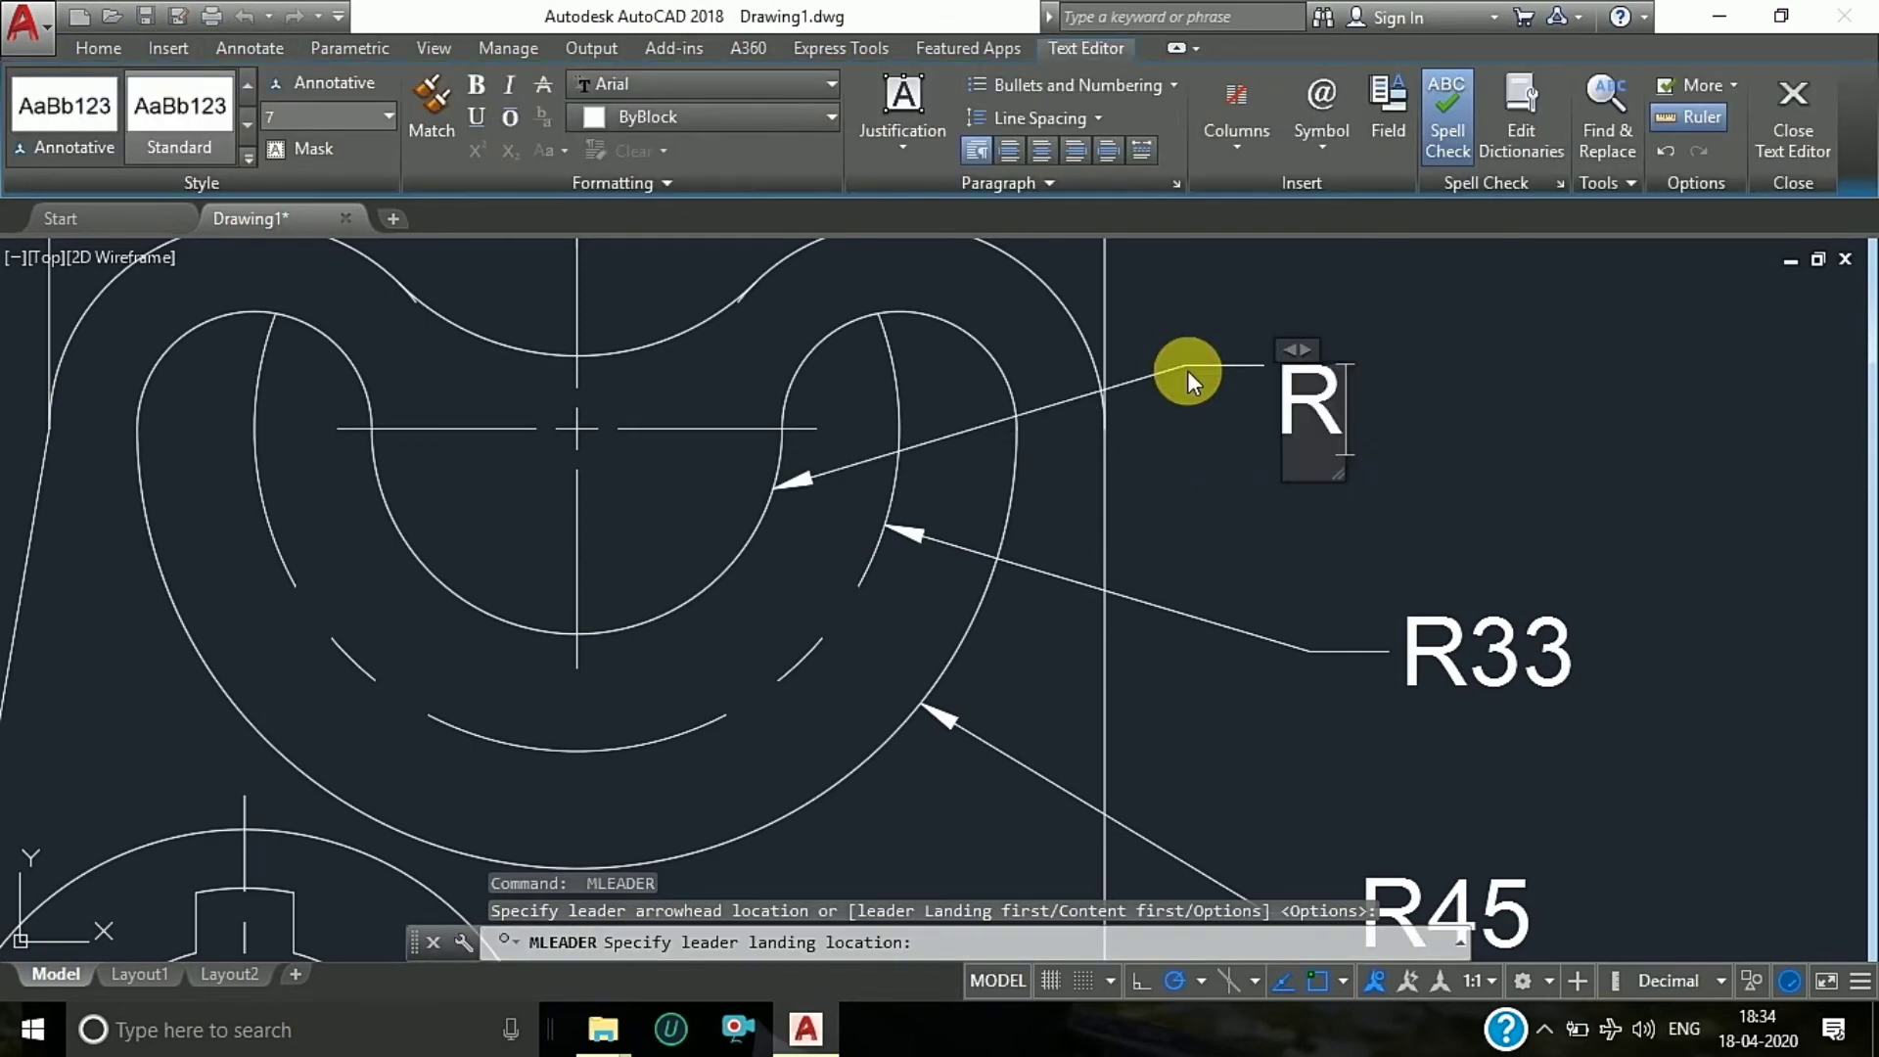
text(21)
click(1537, 483)
scroll(805, 549, down, 6)
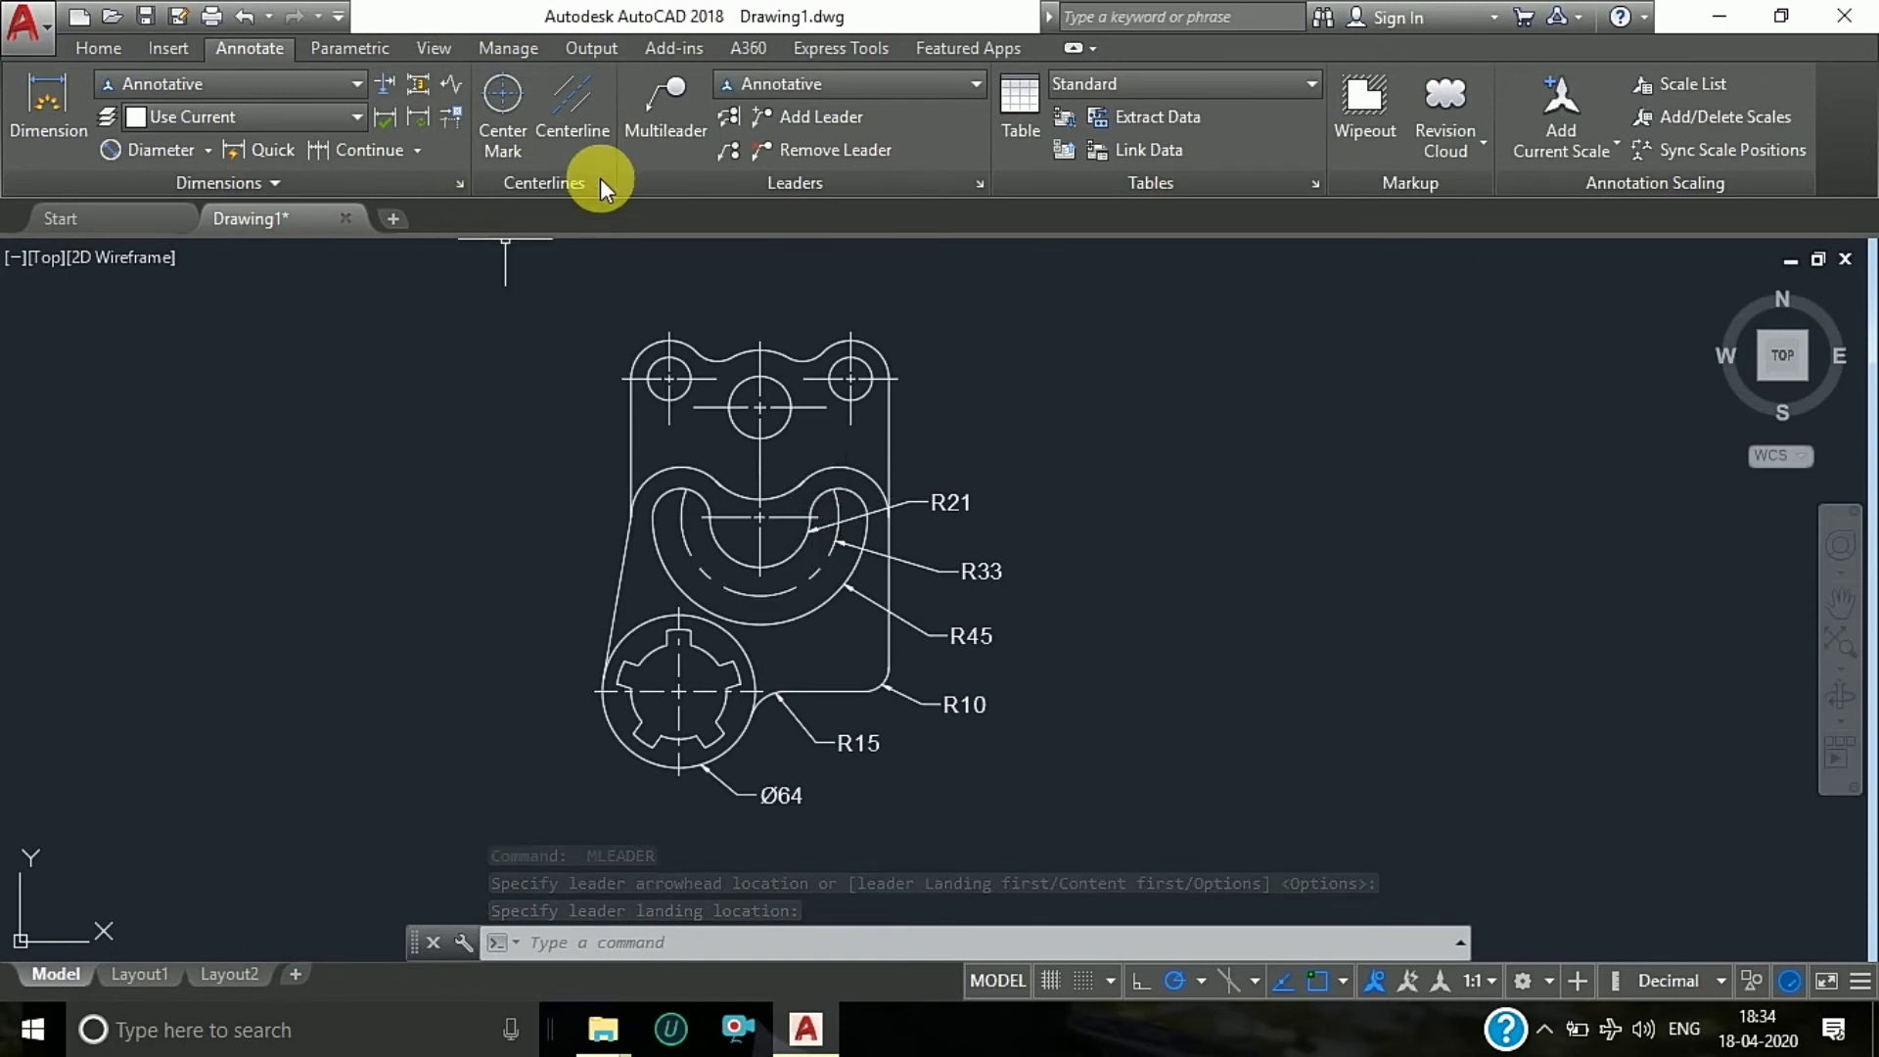
Step: Add a second R21 callout on the upper lobe's outer arc
click(668, 122)
scroll(925, 494, up, 4)
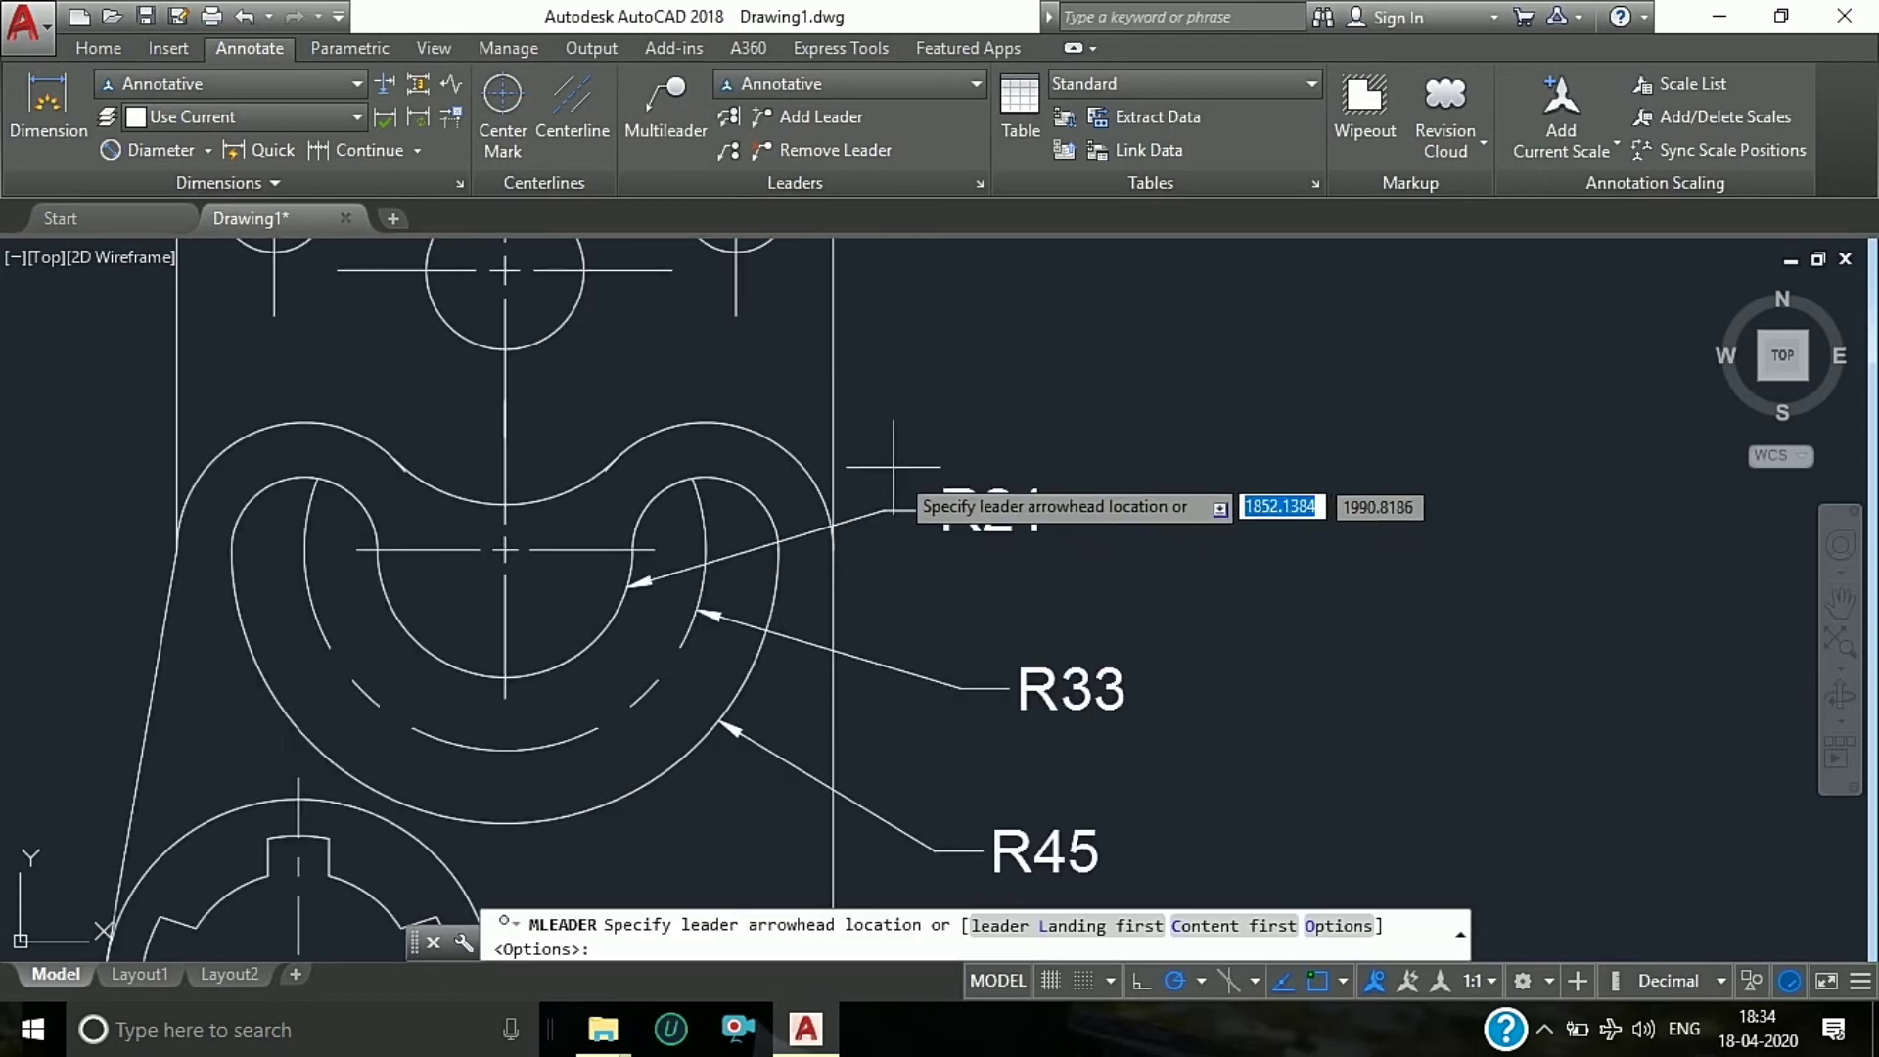
click(783, 445)
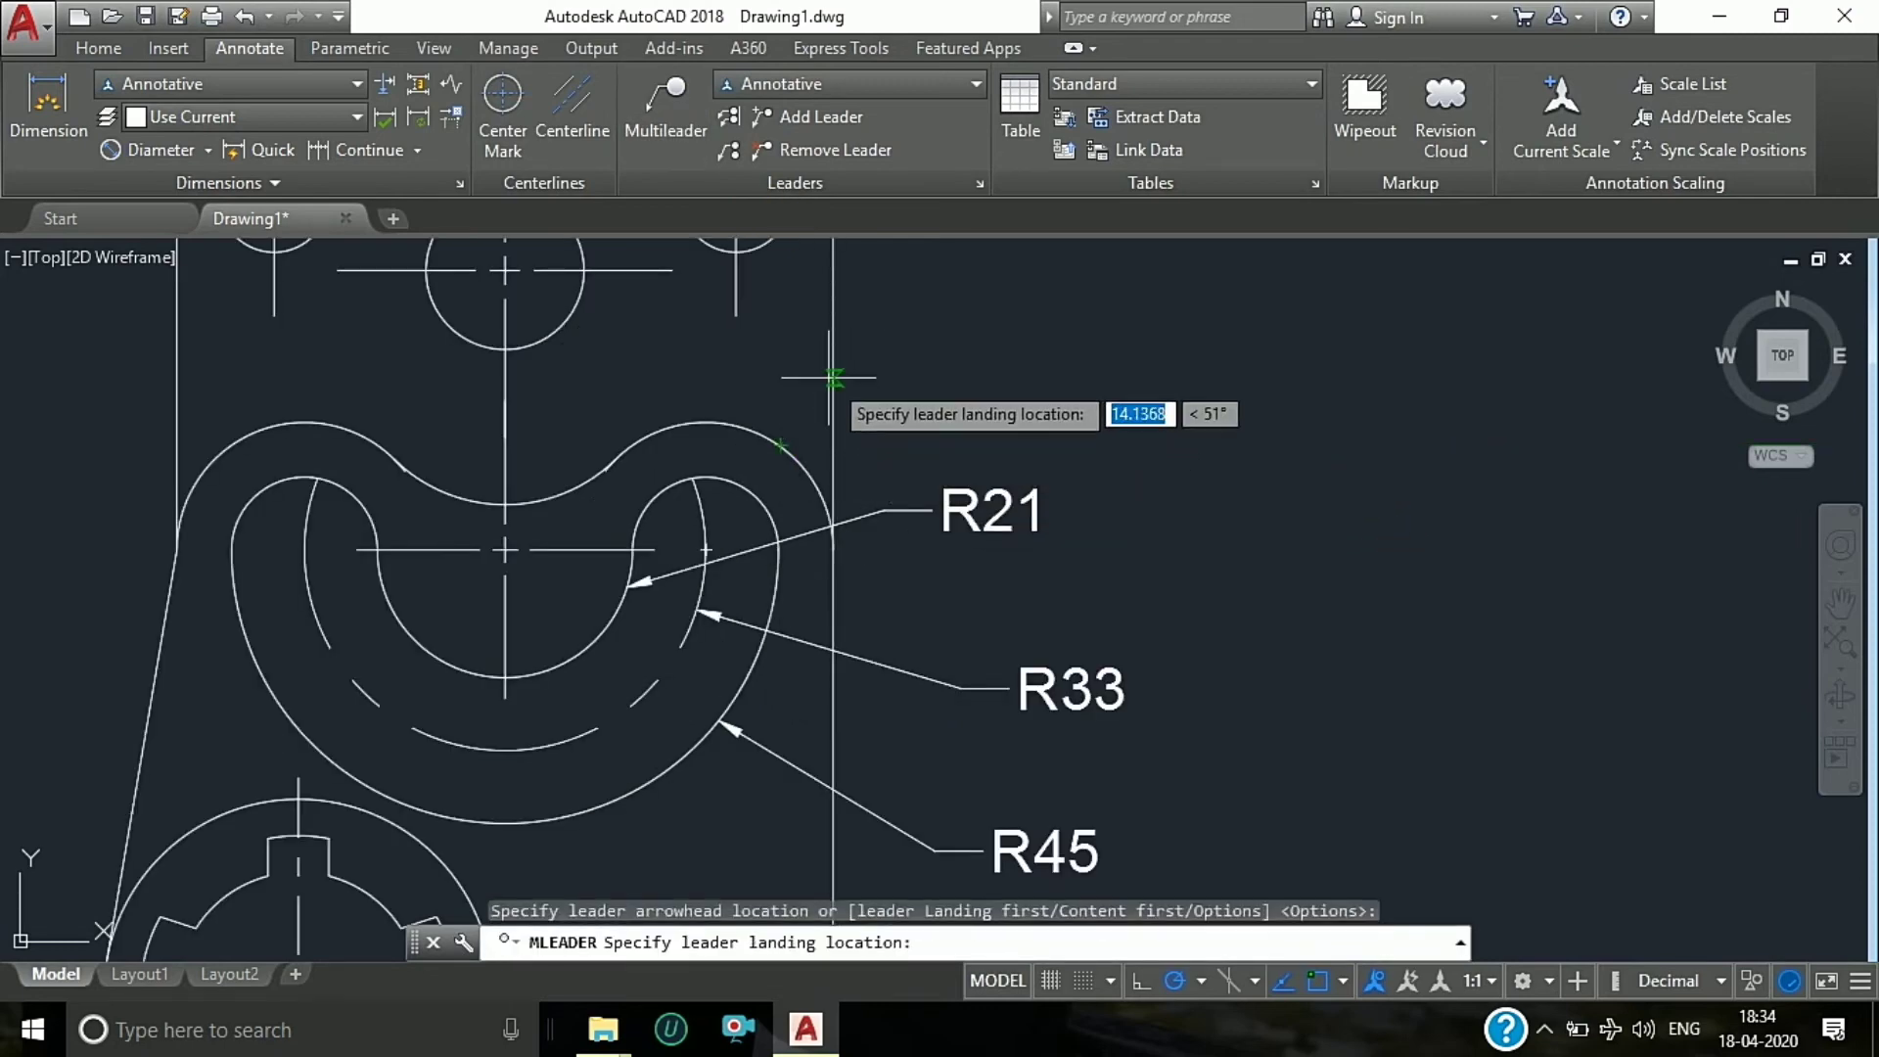
click(886, 365)
text(R2)
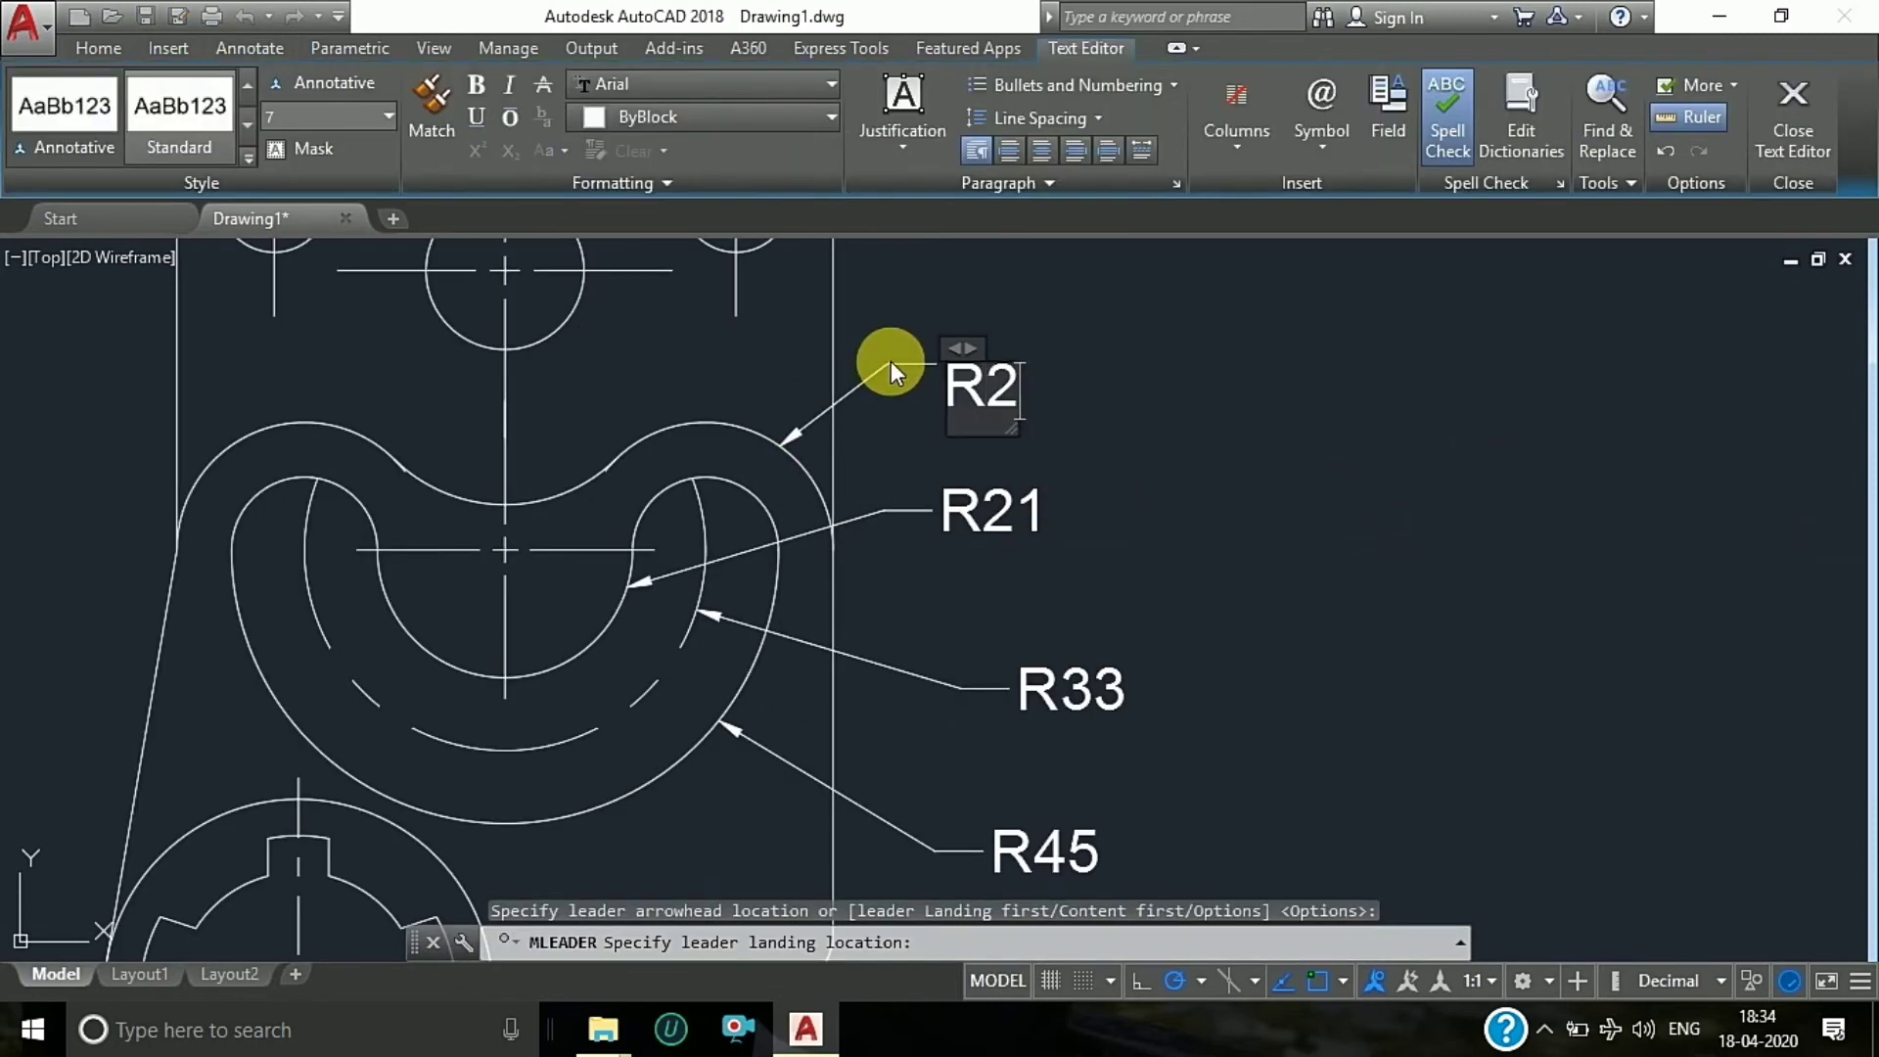
text(1)
click(891, 361)
Step: Add an R16 callout to the top-right corner arc
key(Return)
scroll(886, 587, down, 2)
scroll(886, 588, down, 2)
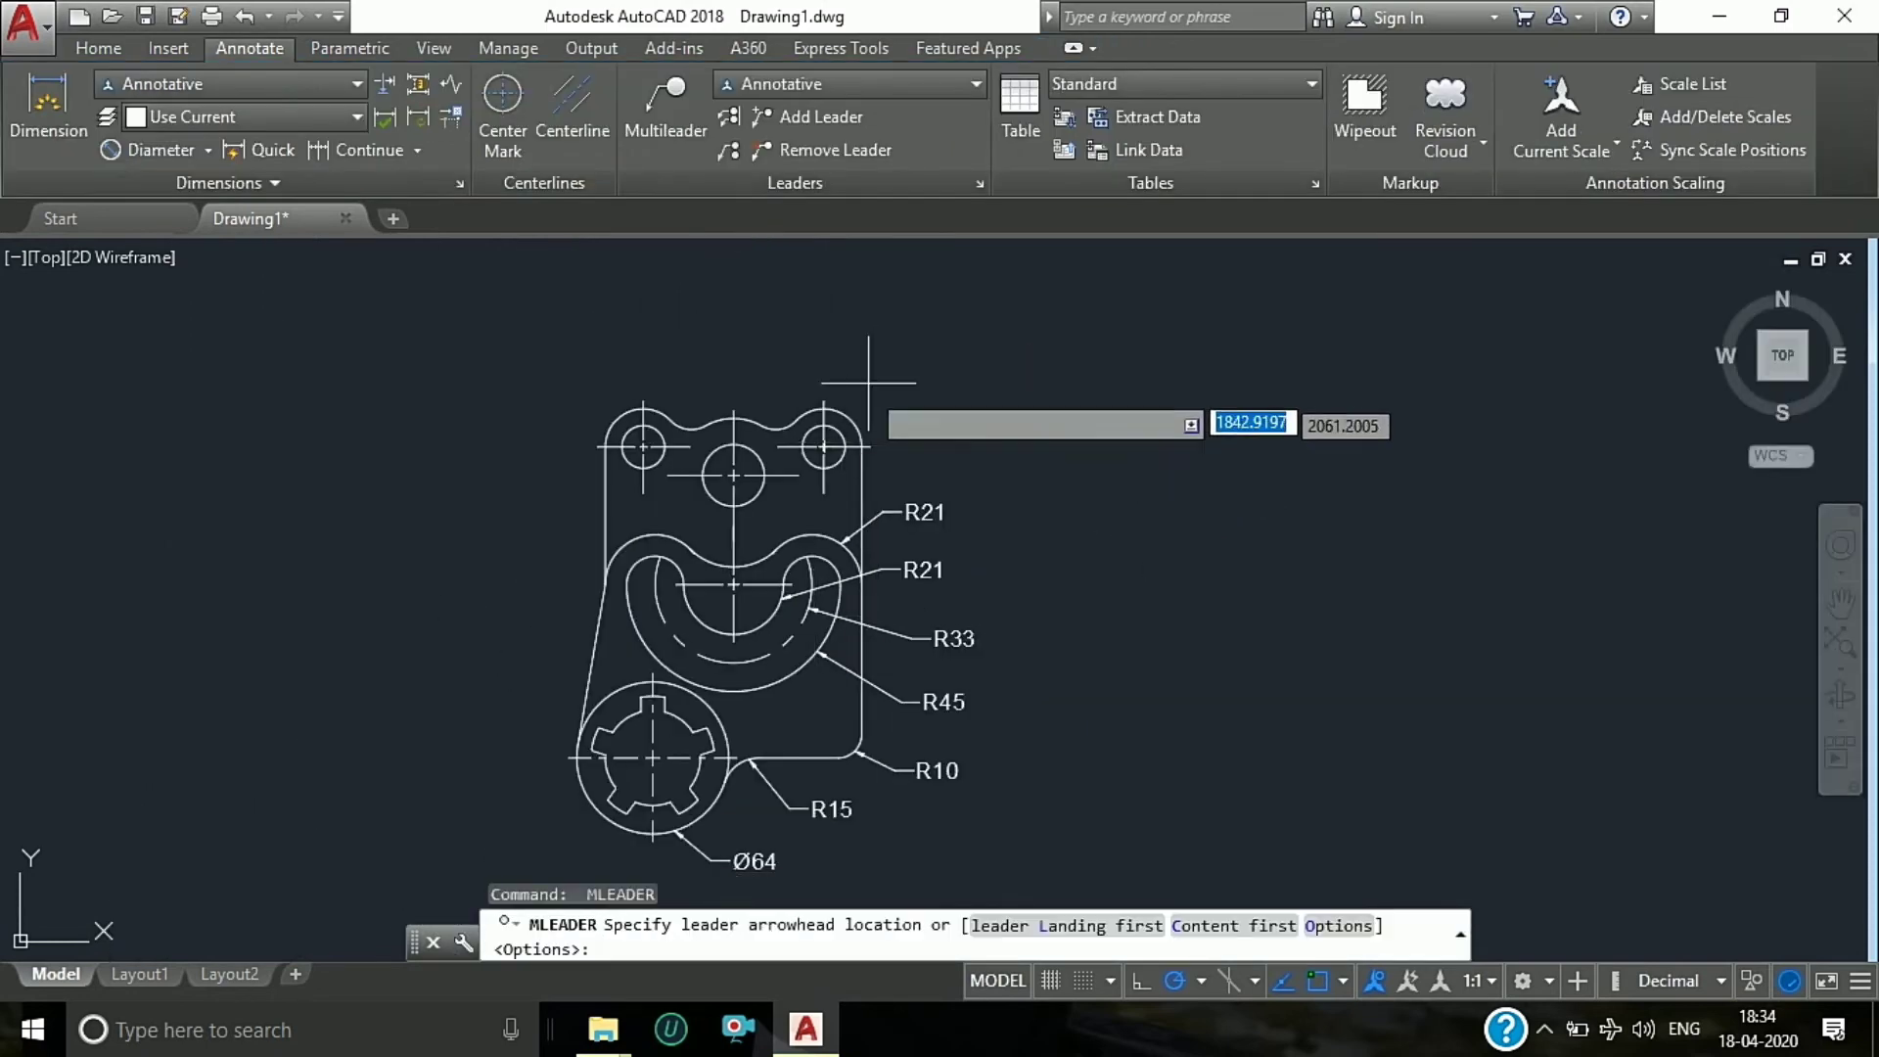
scroll(869, 382, up, 2)
scroll(841, 411, up, 3)
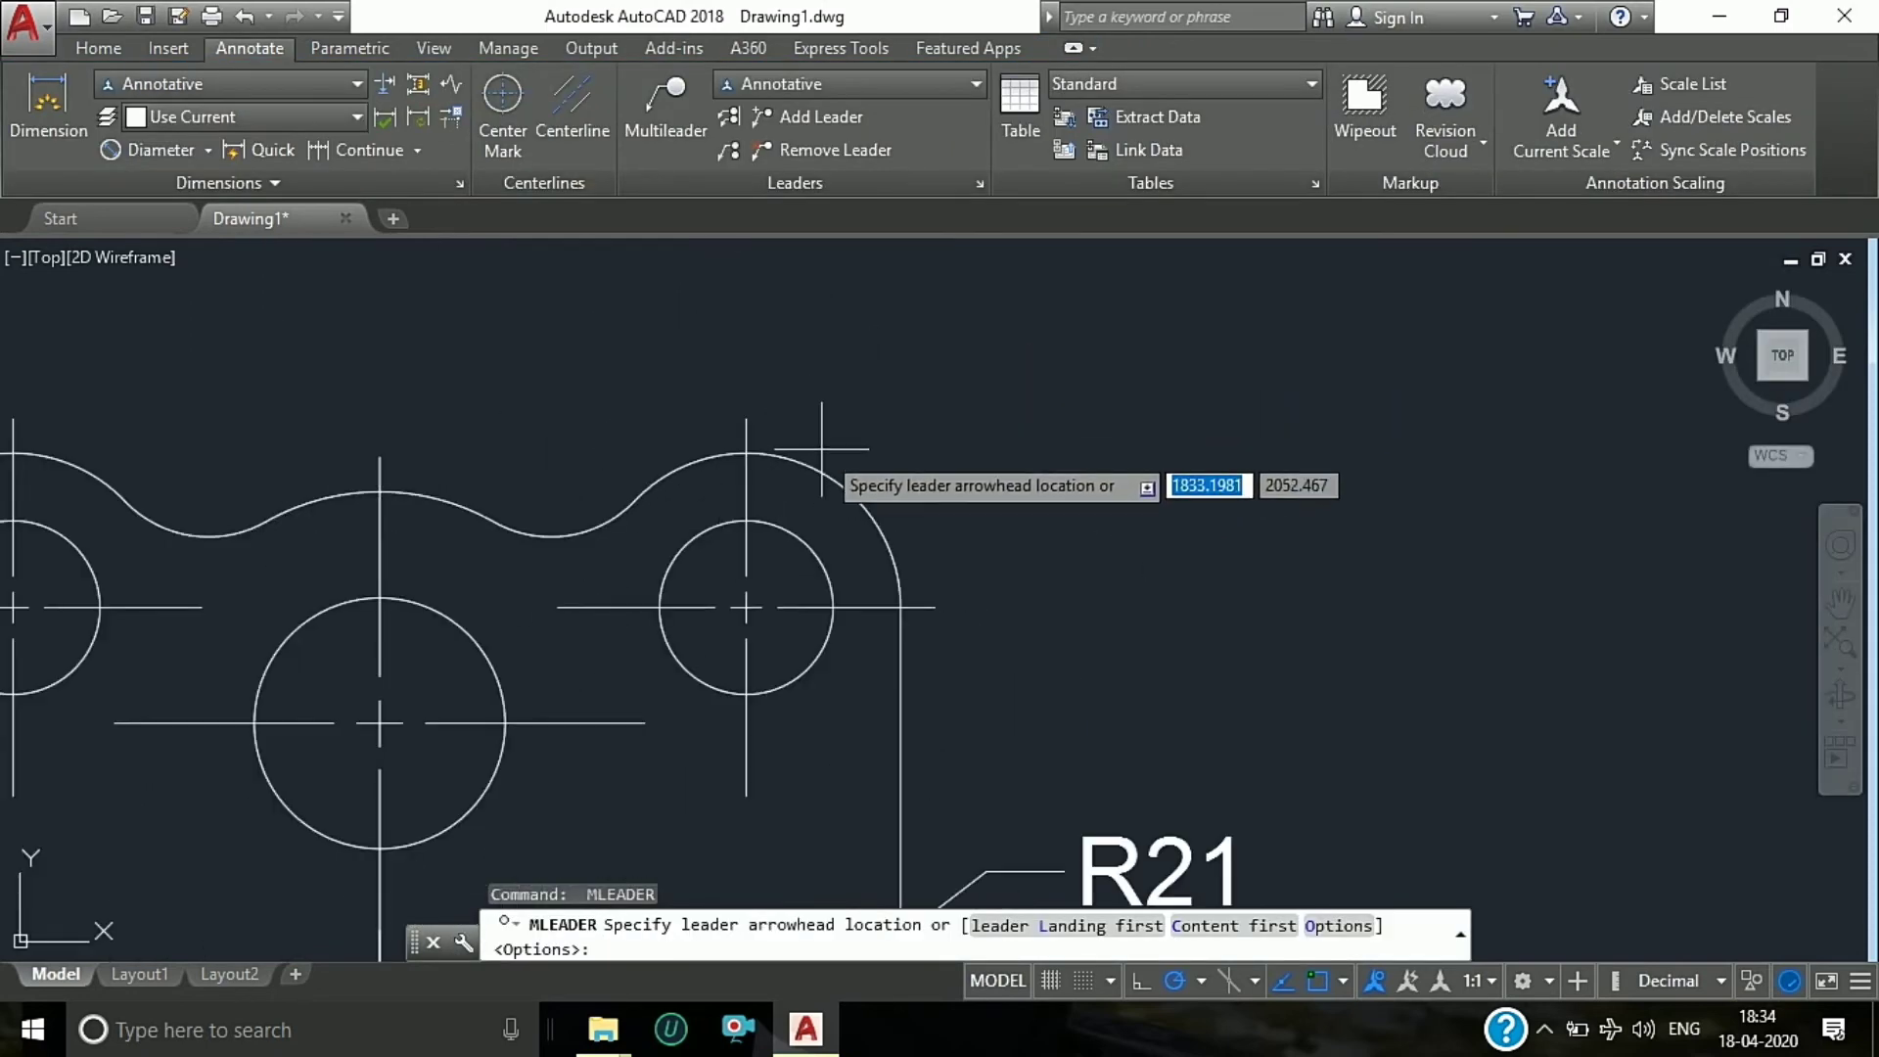
click(802, 464)
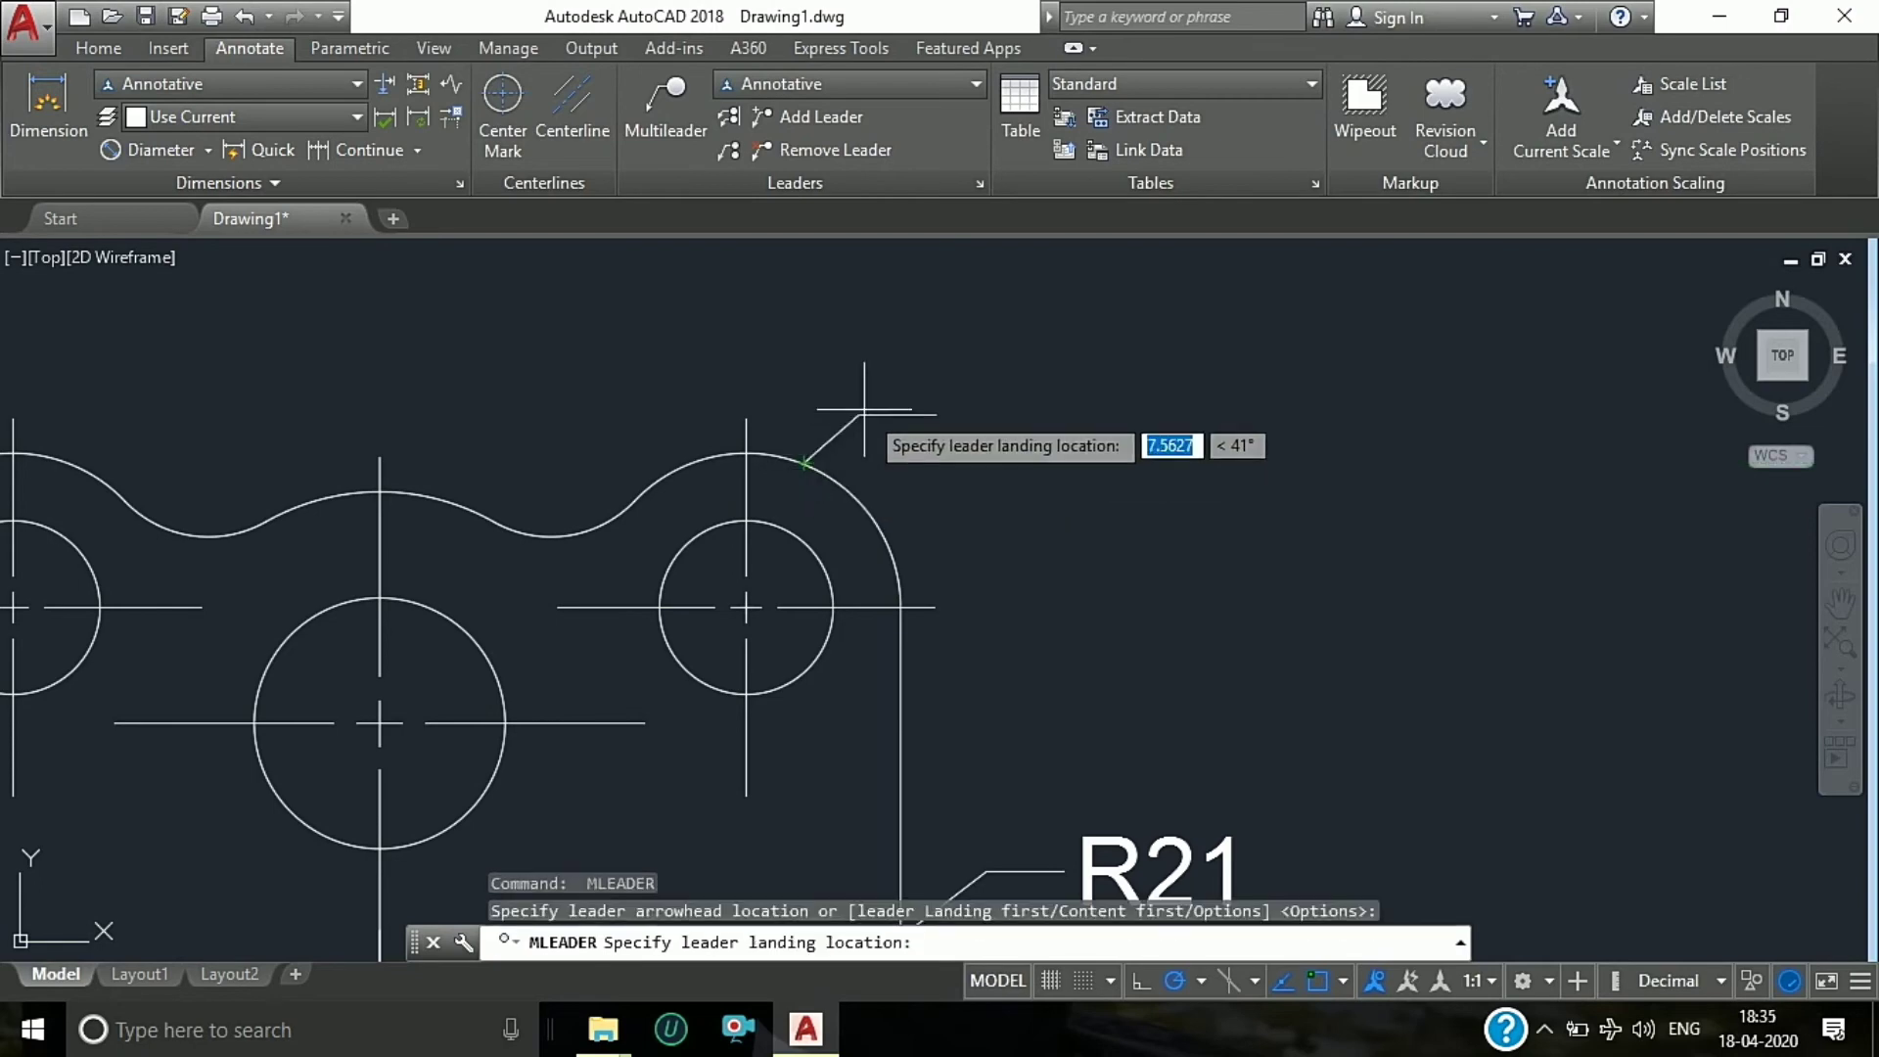
click(877, 398)
text(R1)
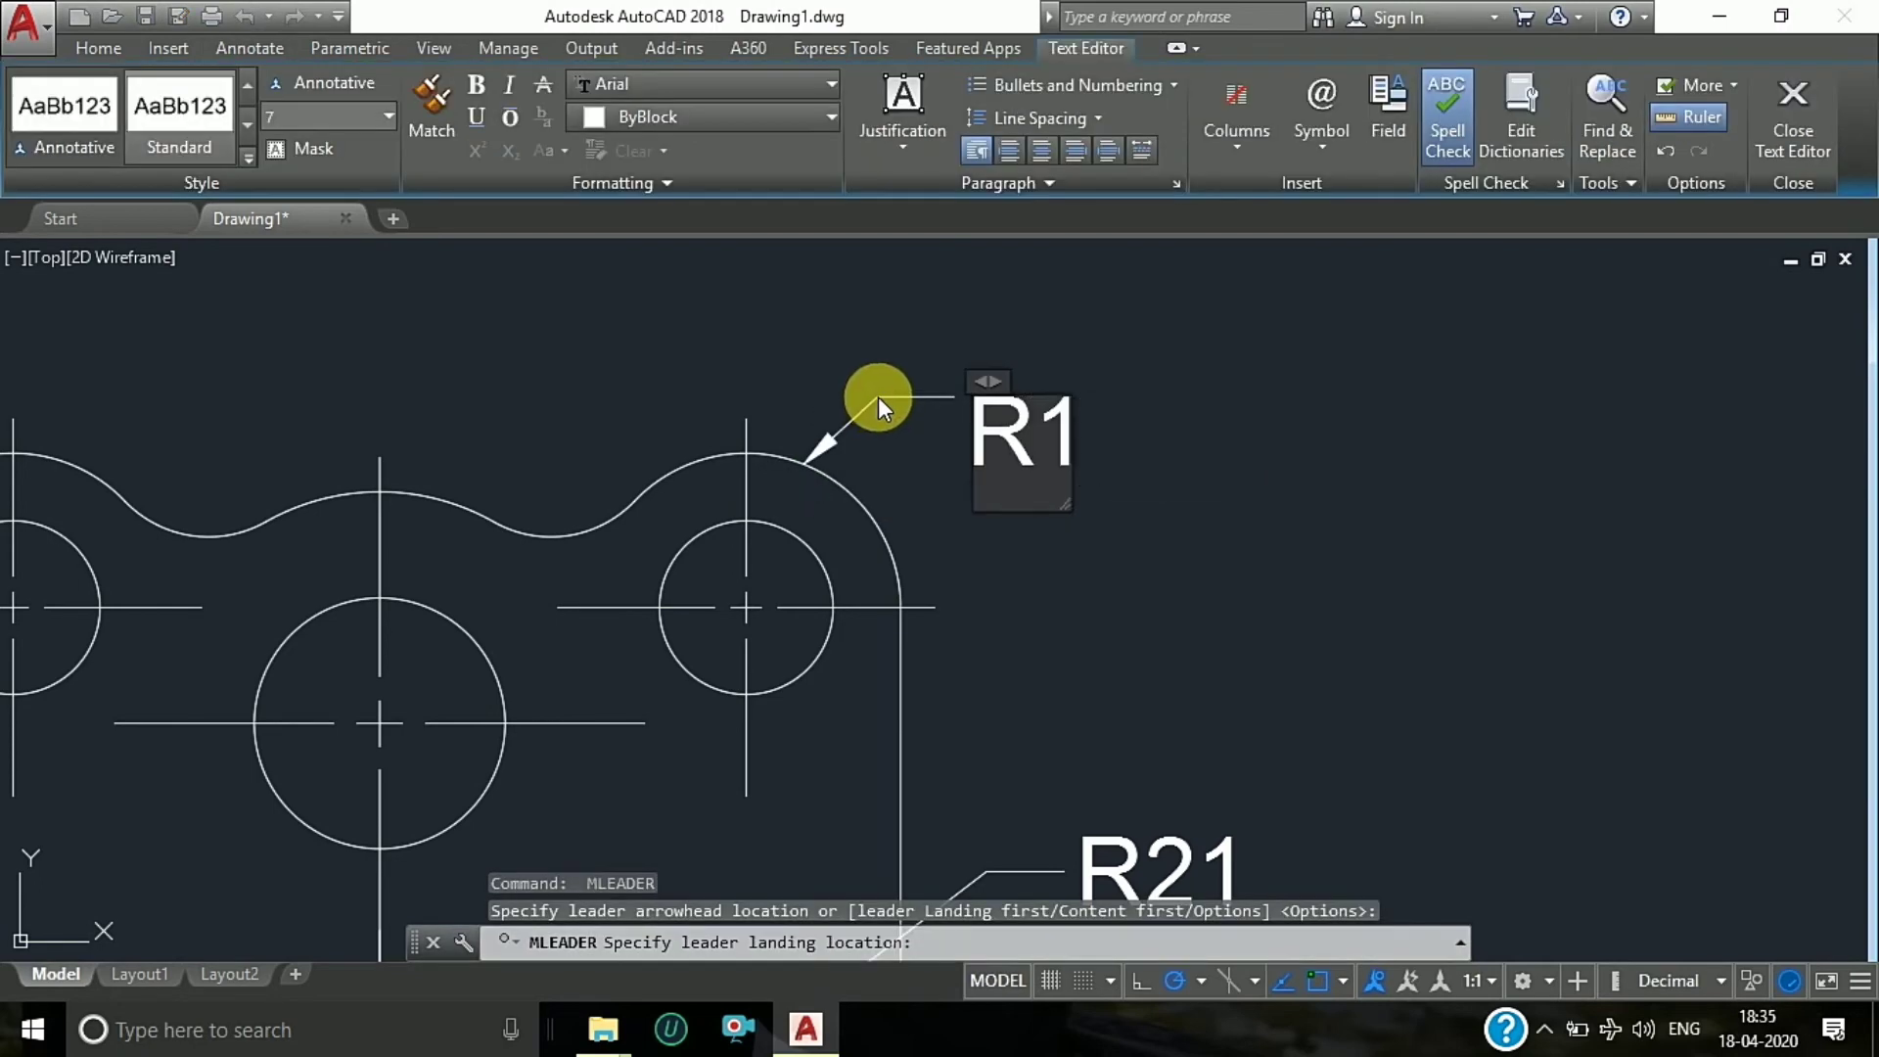
text(6)
click(1278, 509)
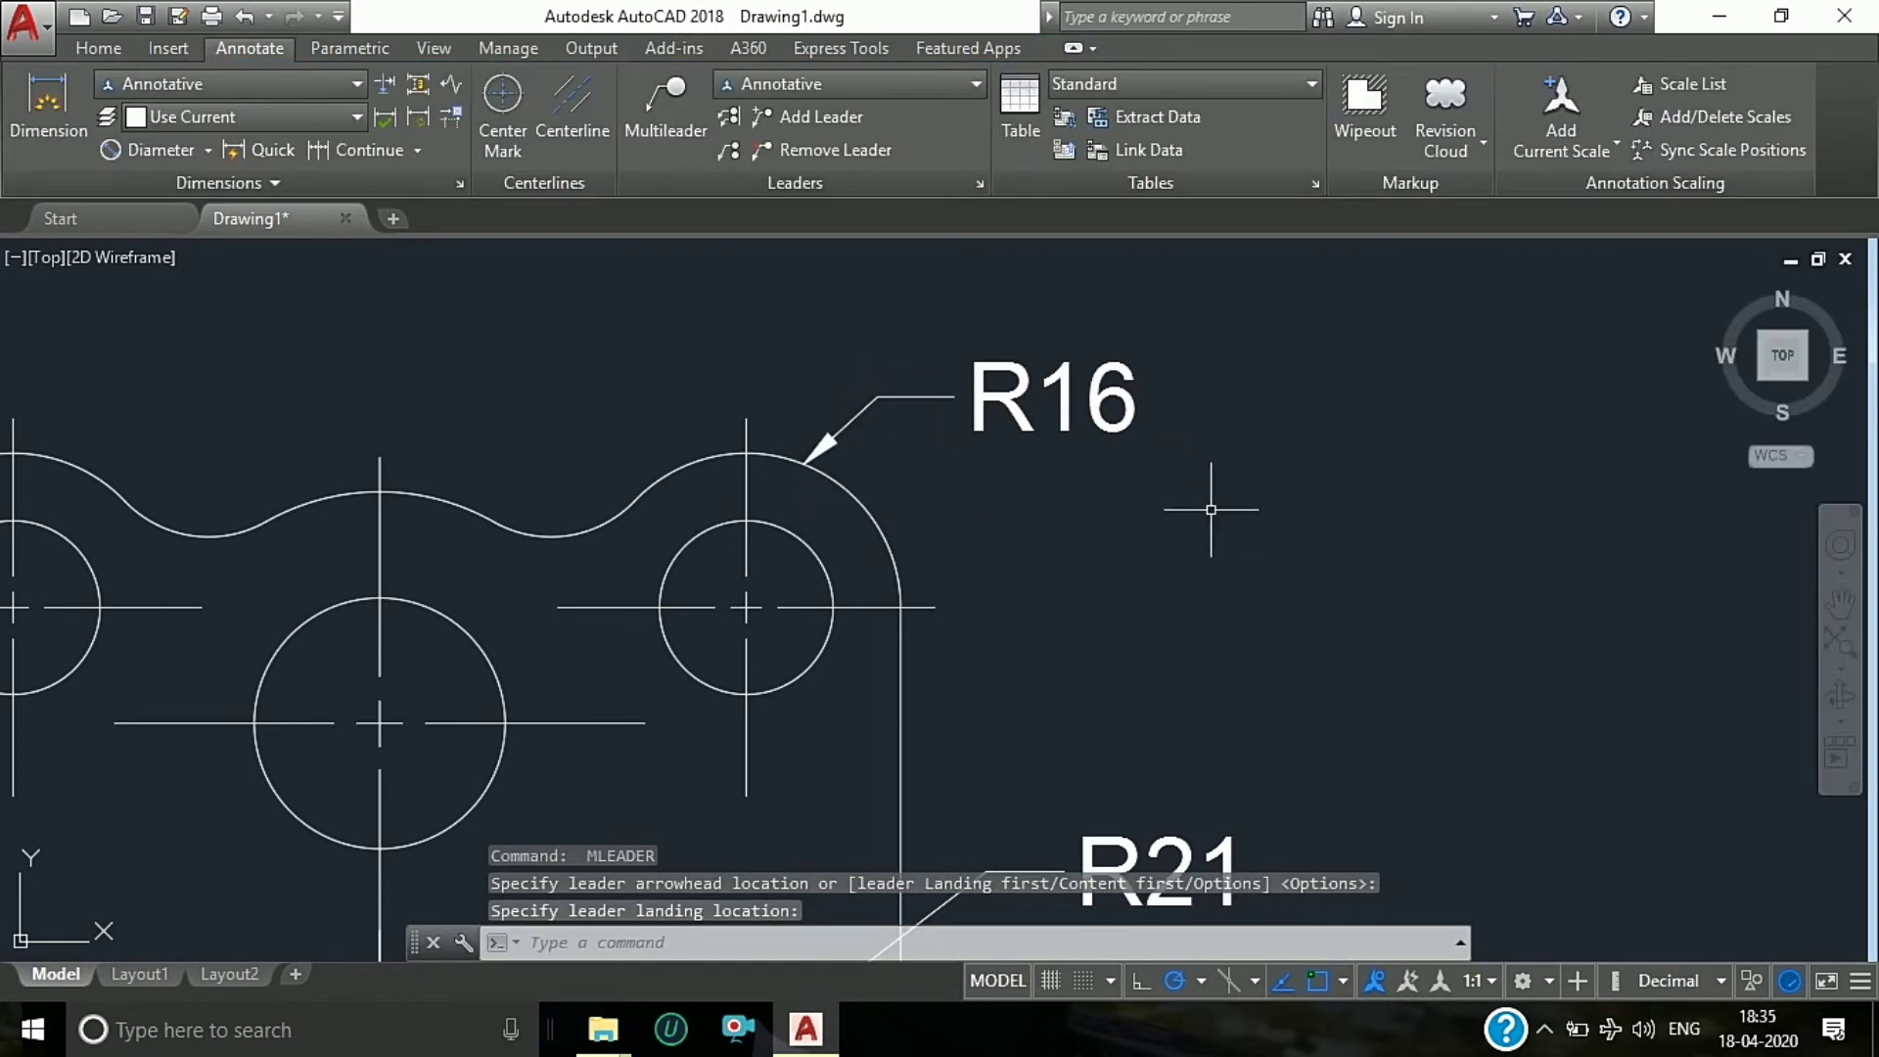
Step: Add an R12 callout to the fillet between the top lobes, landed up-left
scroll(1076, 524, down, 2)
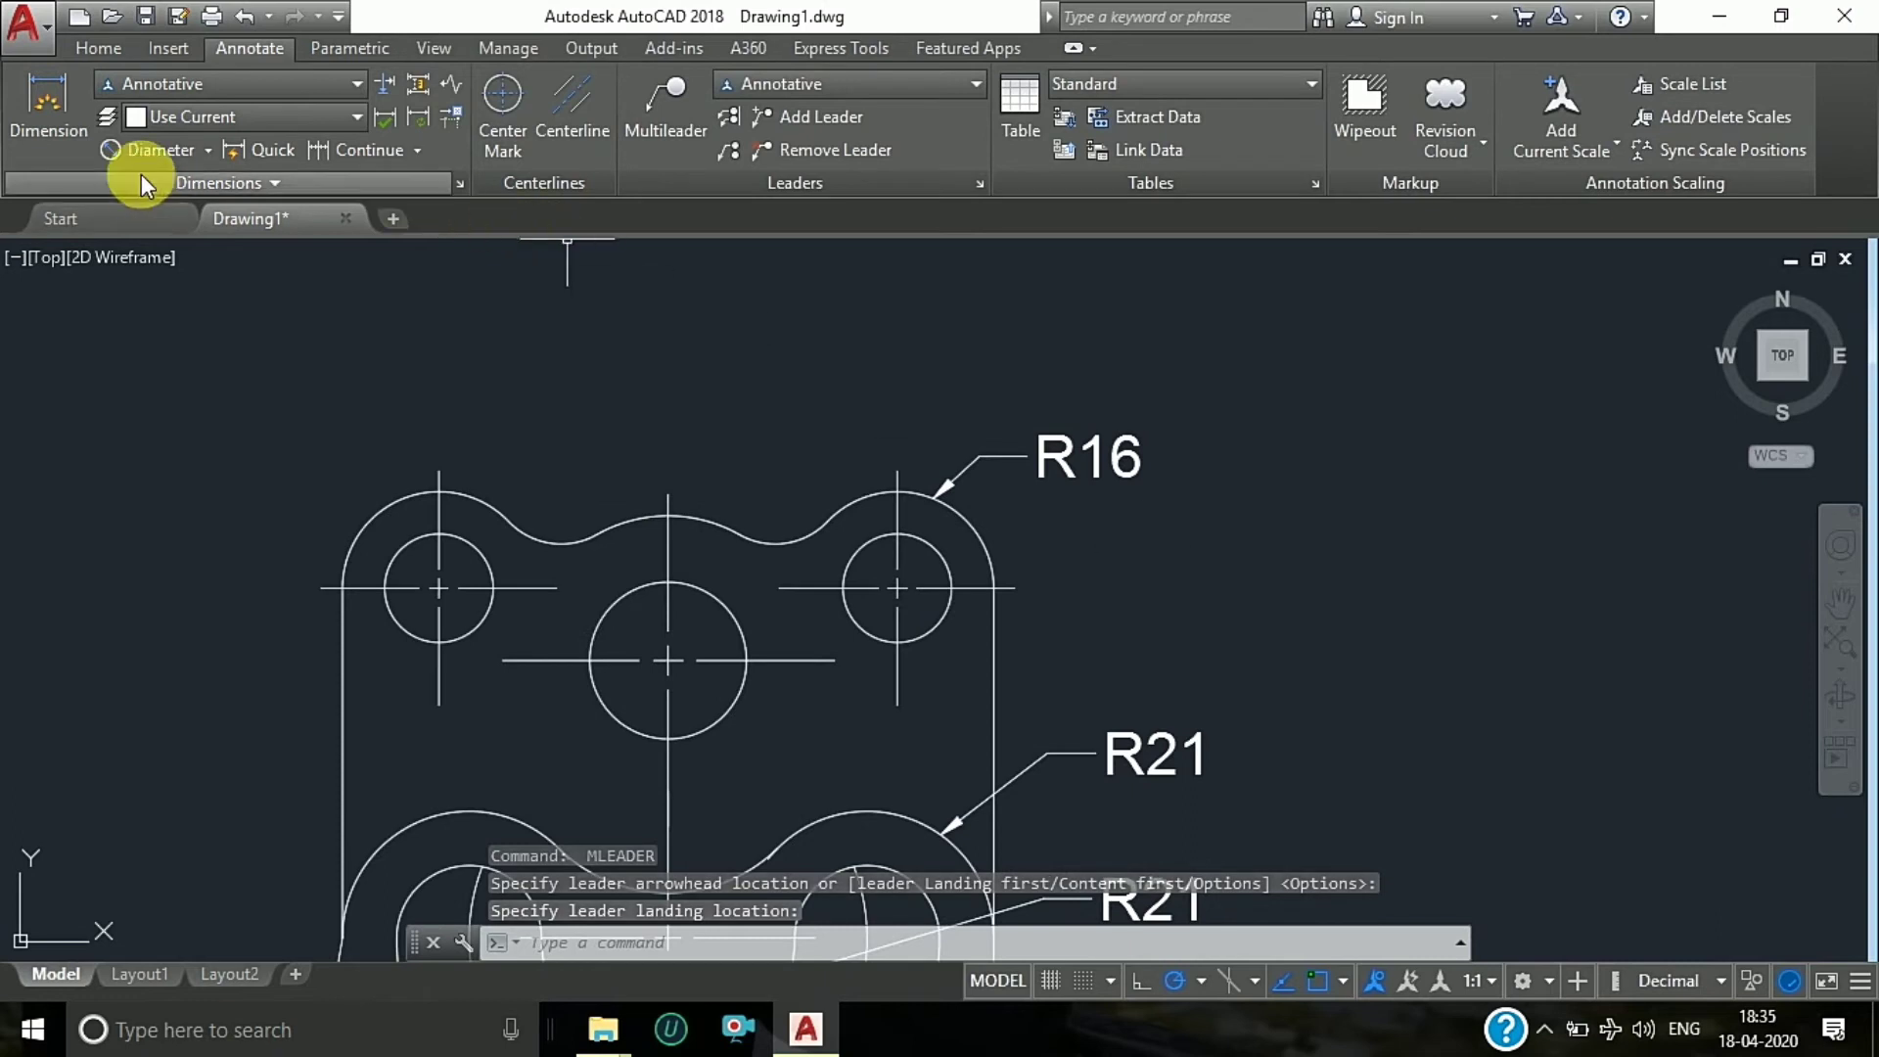
key(Return)
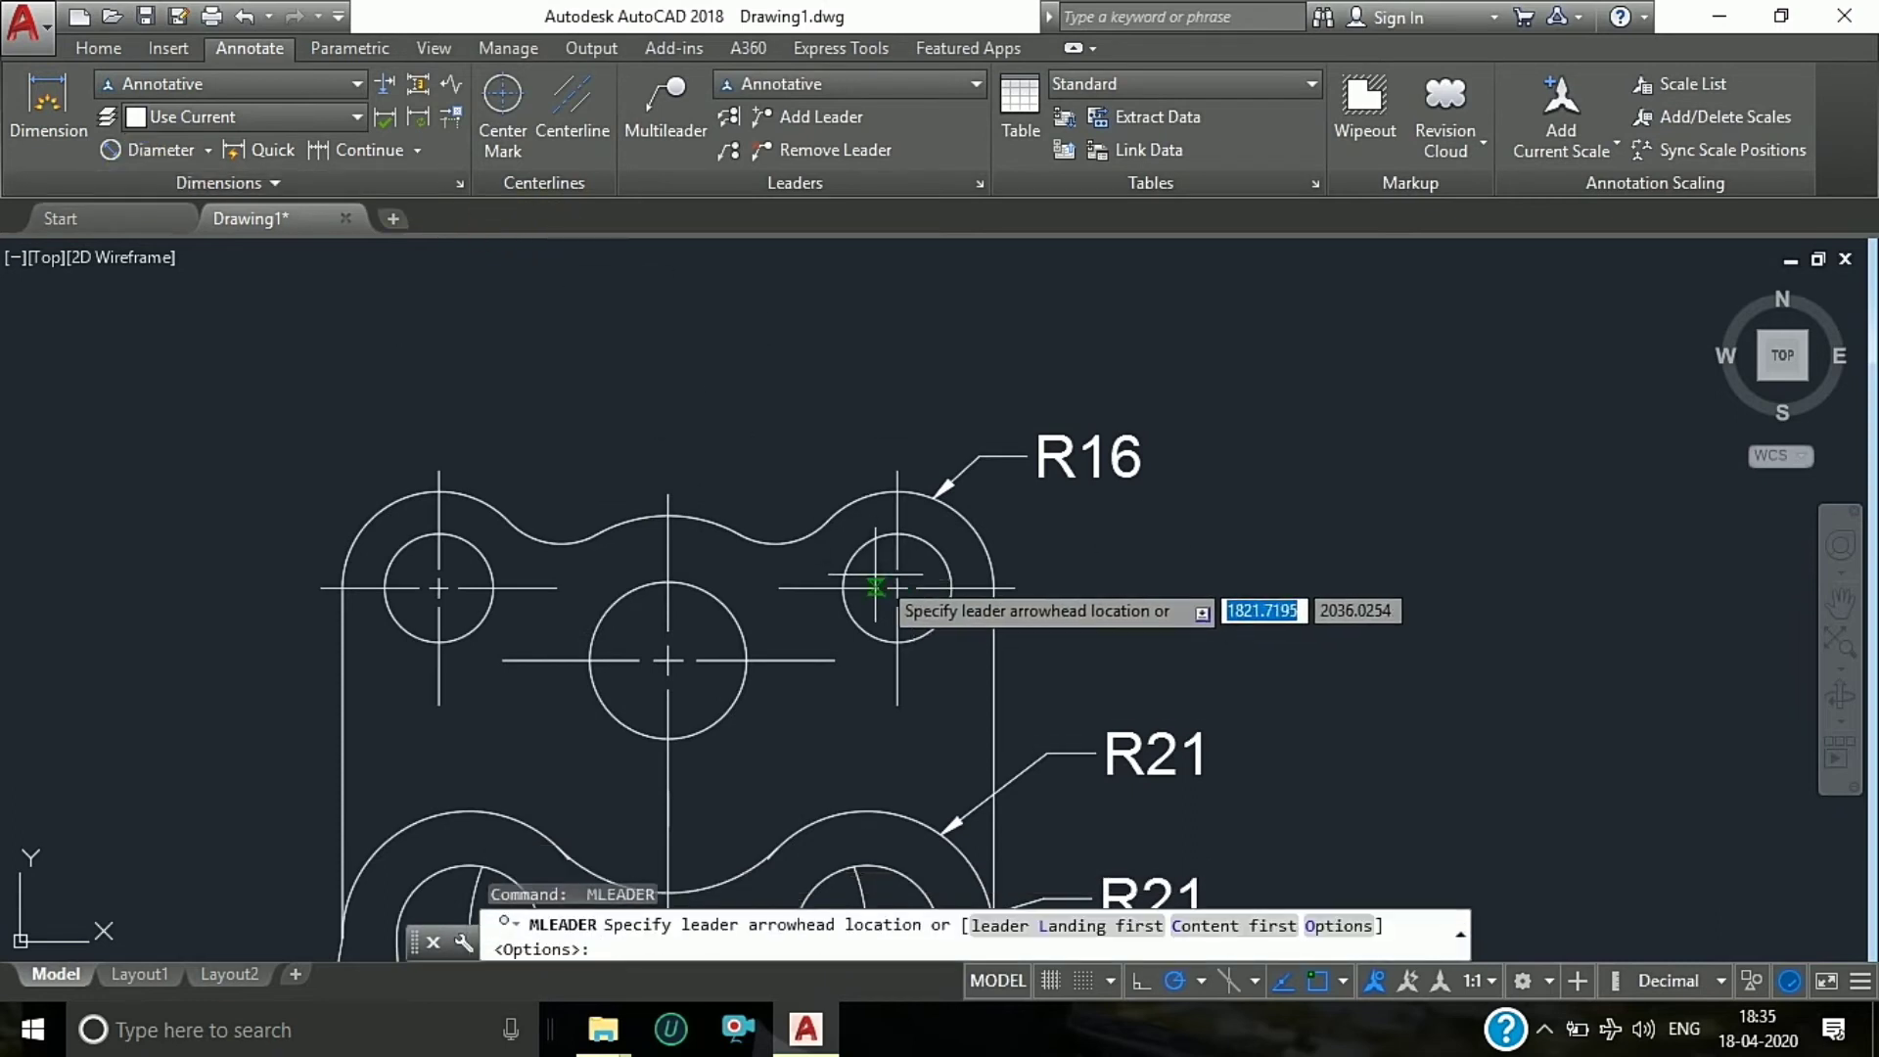
scroll(847, 564, up, 2)
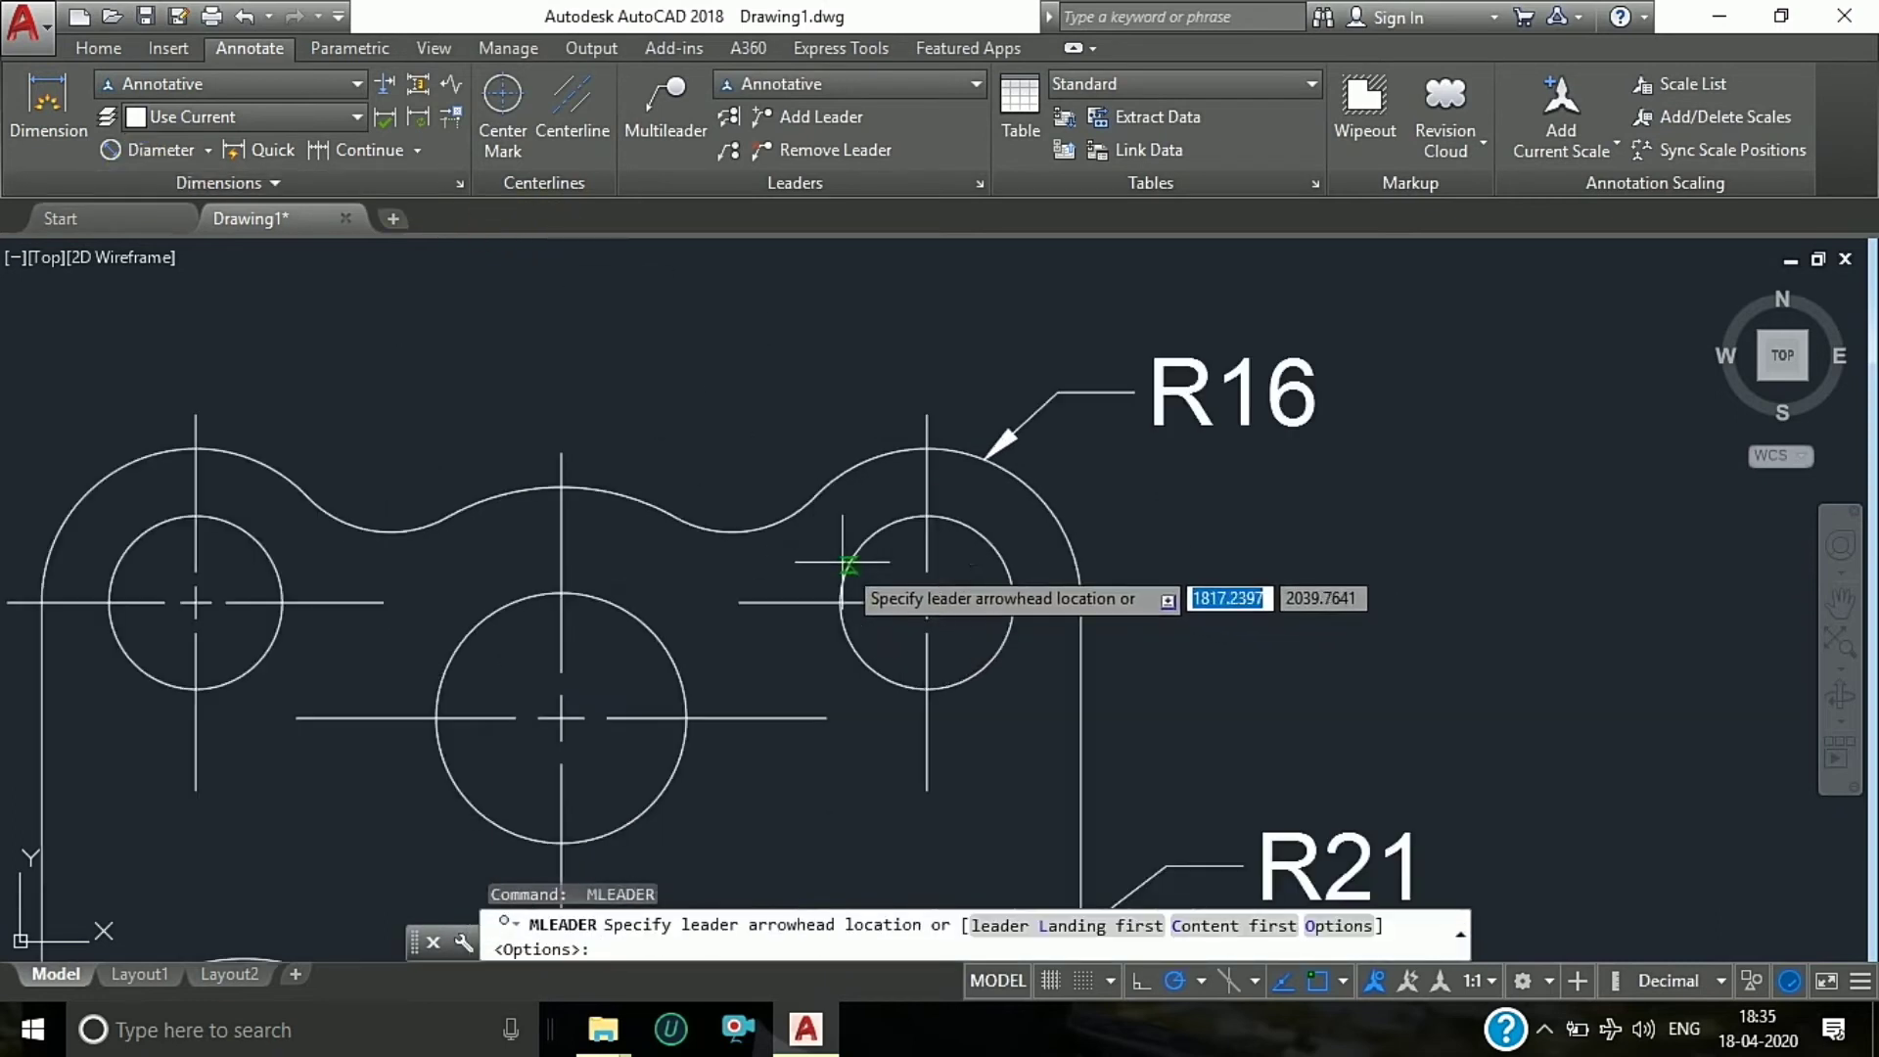
click(793, 505)
click(726, 345)
text(R)
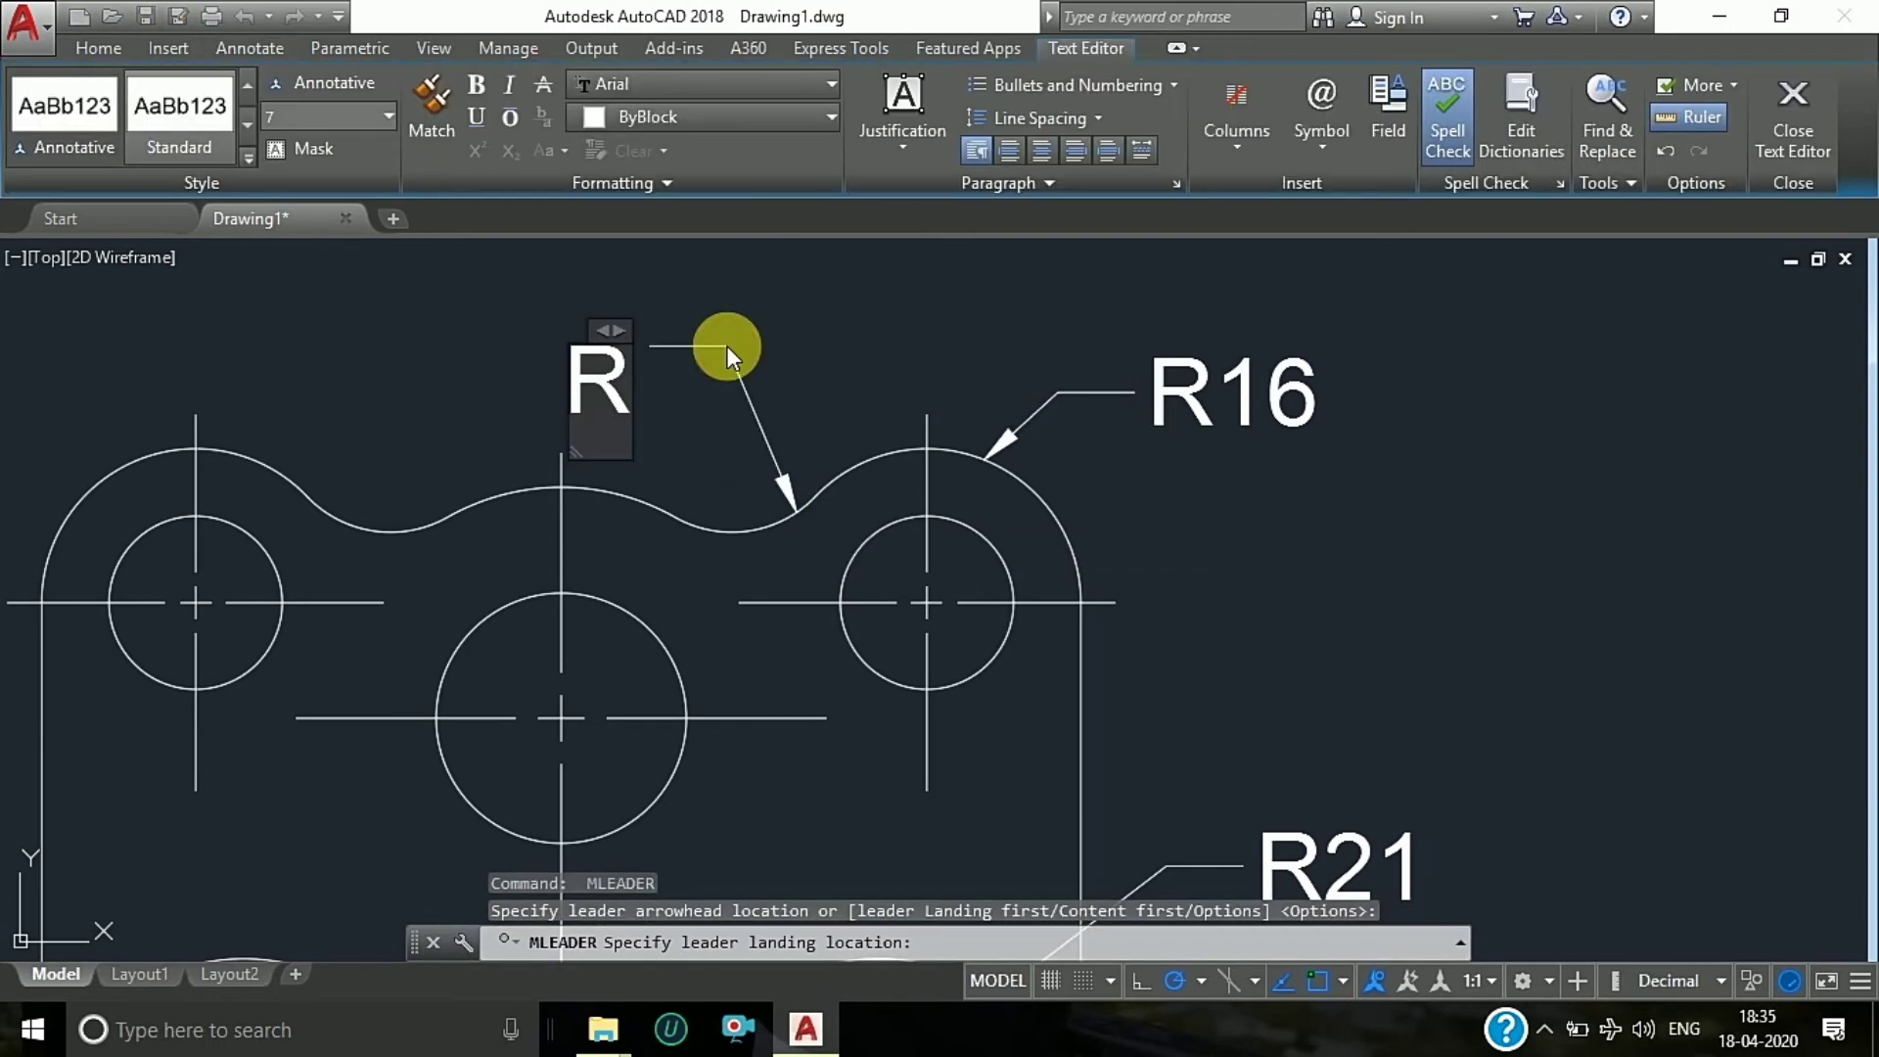
text(12)
click(929, 386)
scroll(930, 385, down, 4)
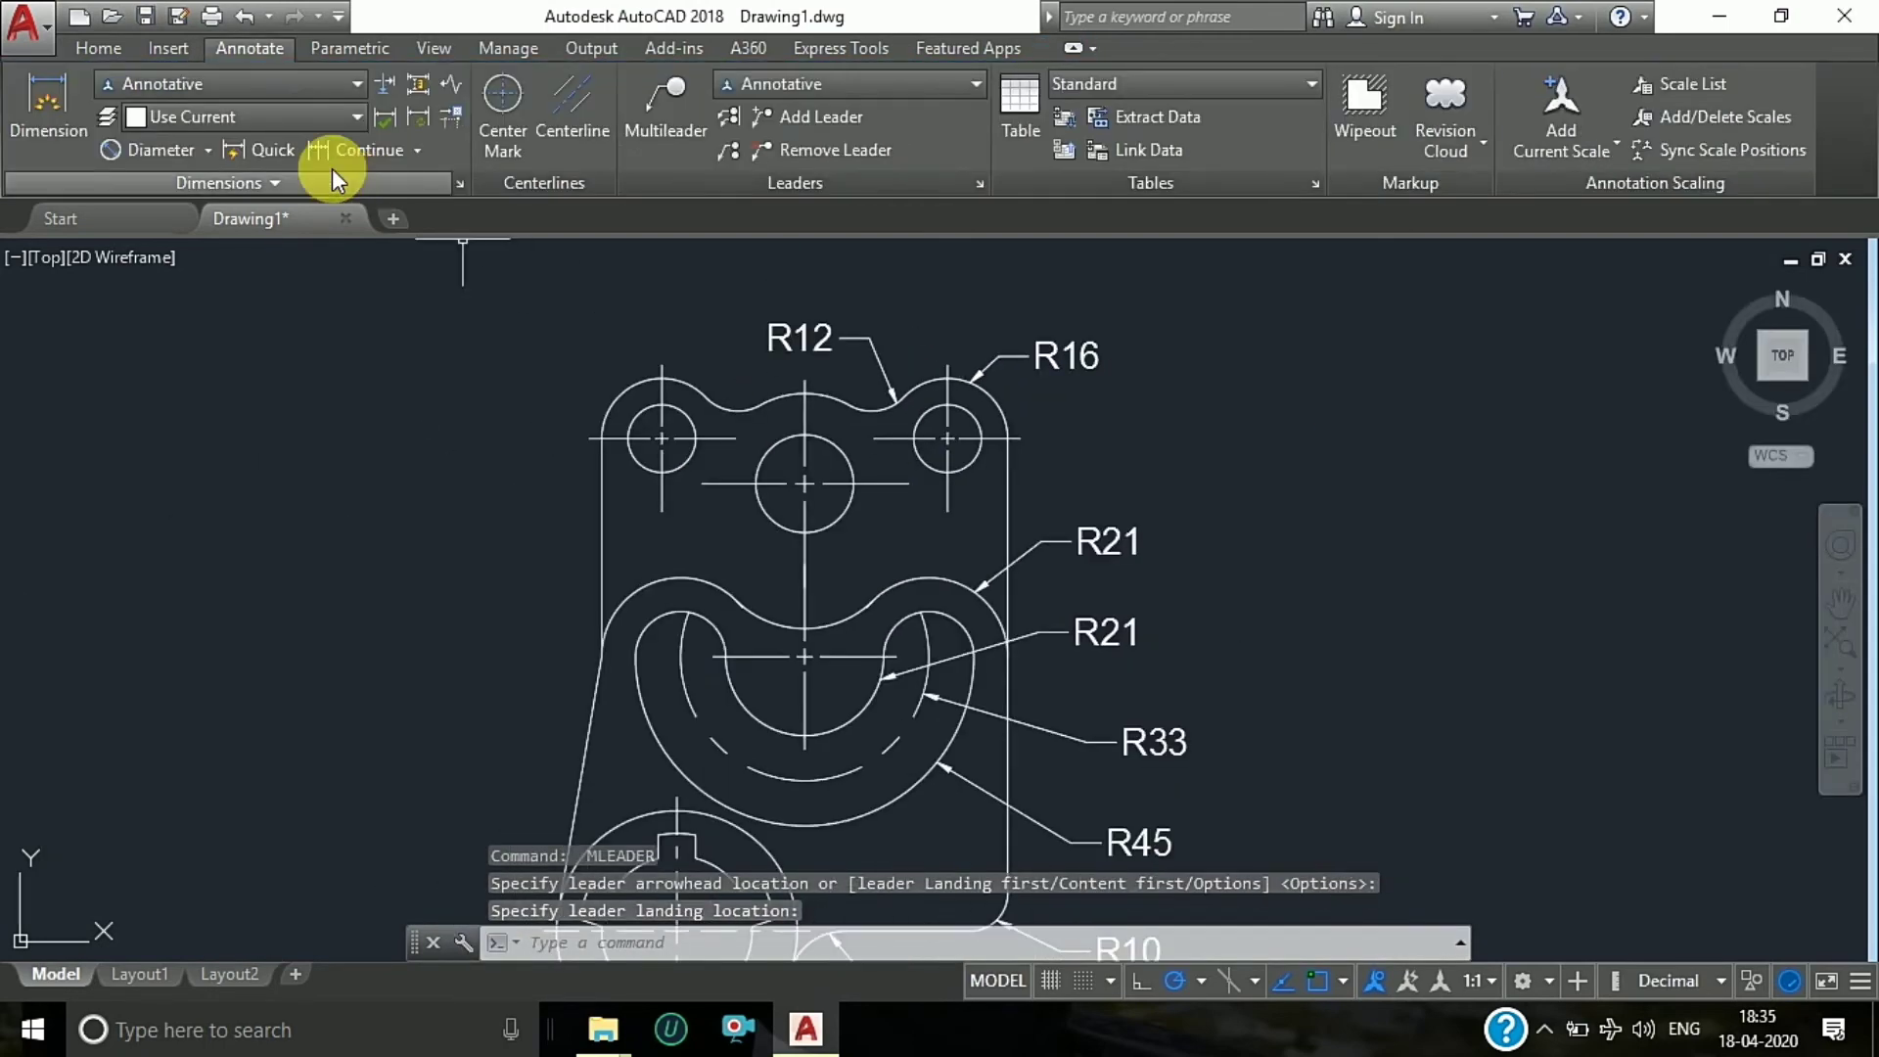
Step: Add a linear 76 dimension between the two top hole centres, above the part
click(208, 149)
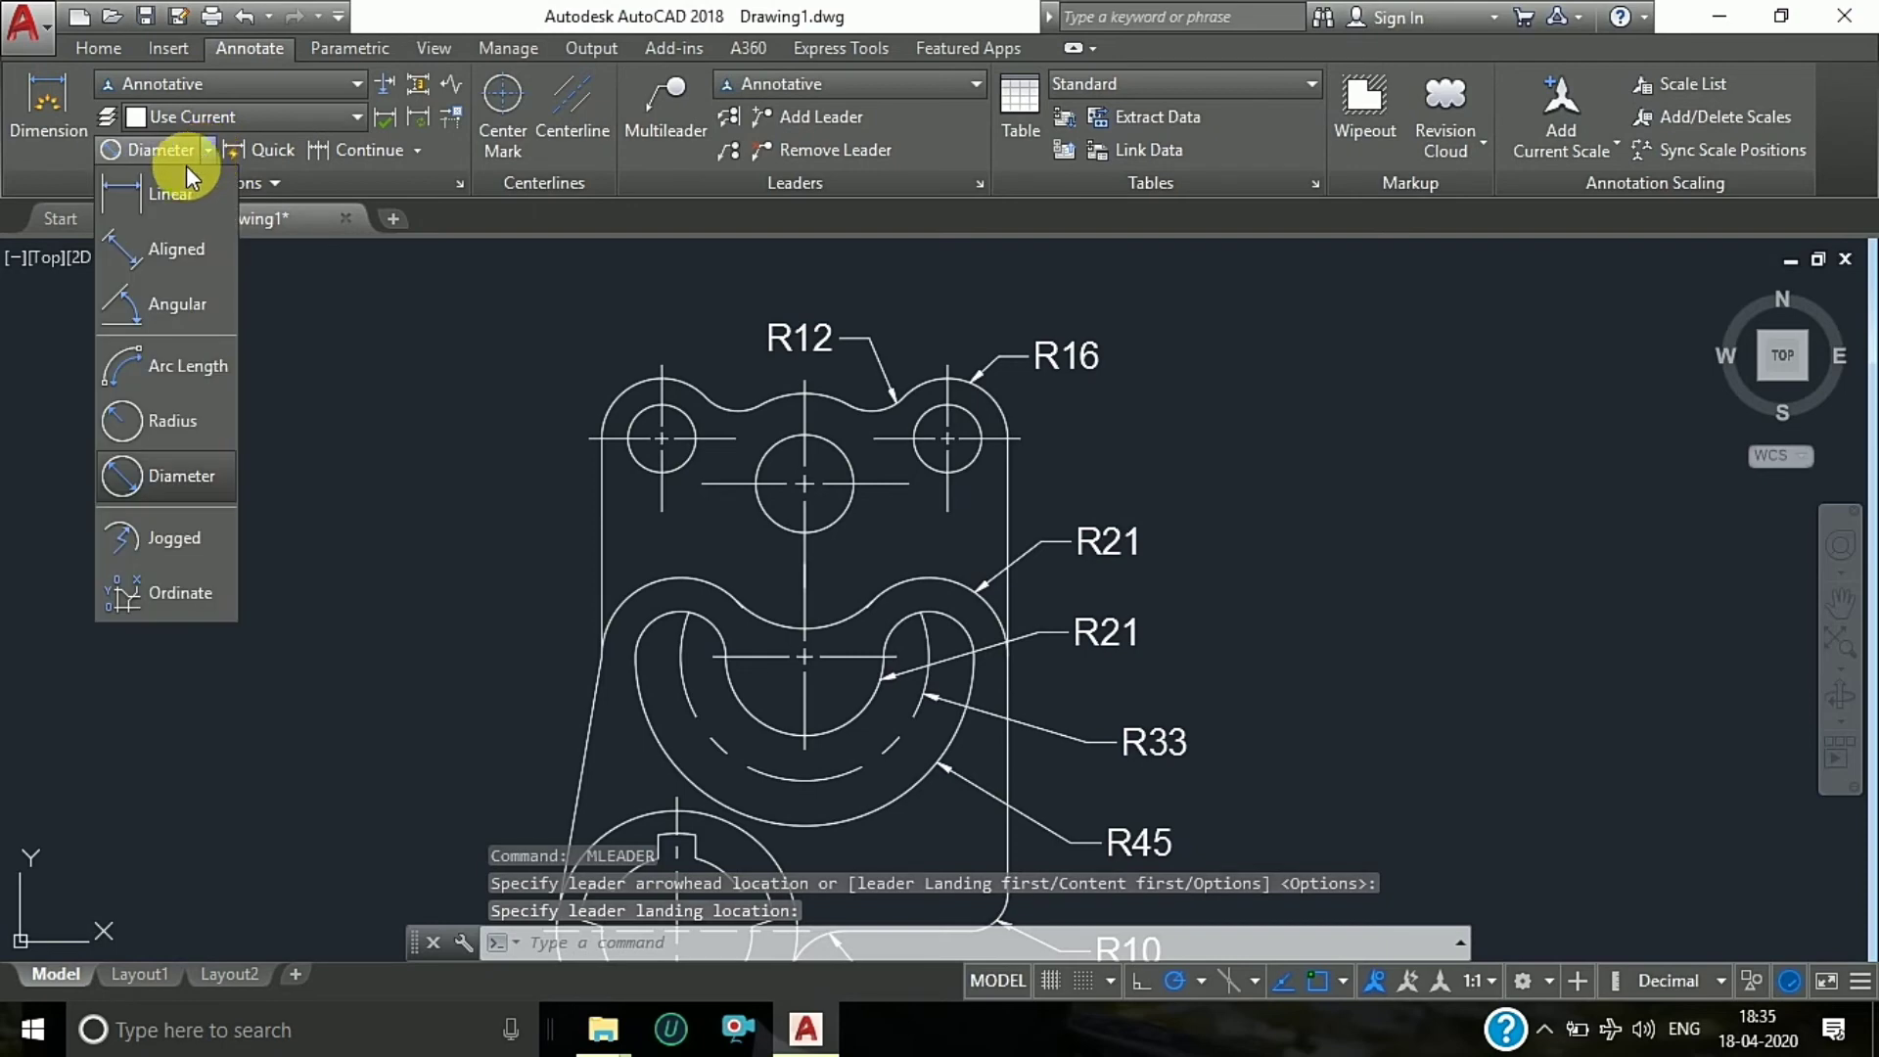
click(161, 186)
click(664, 364)
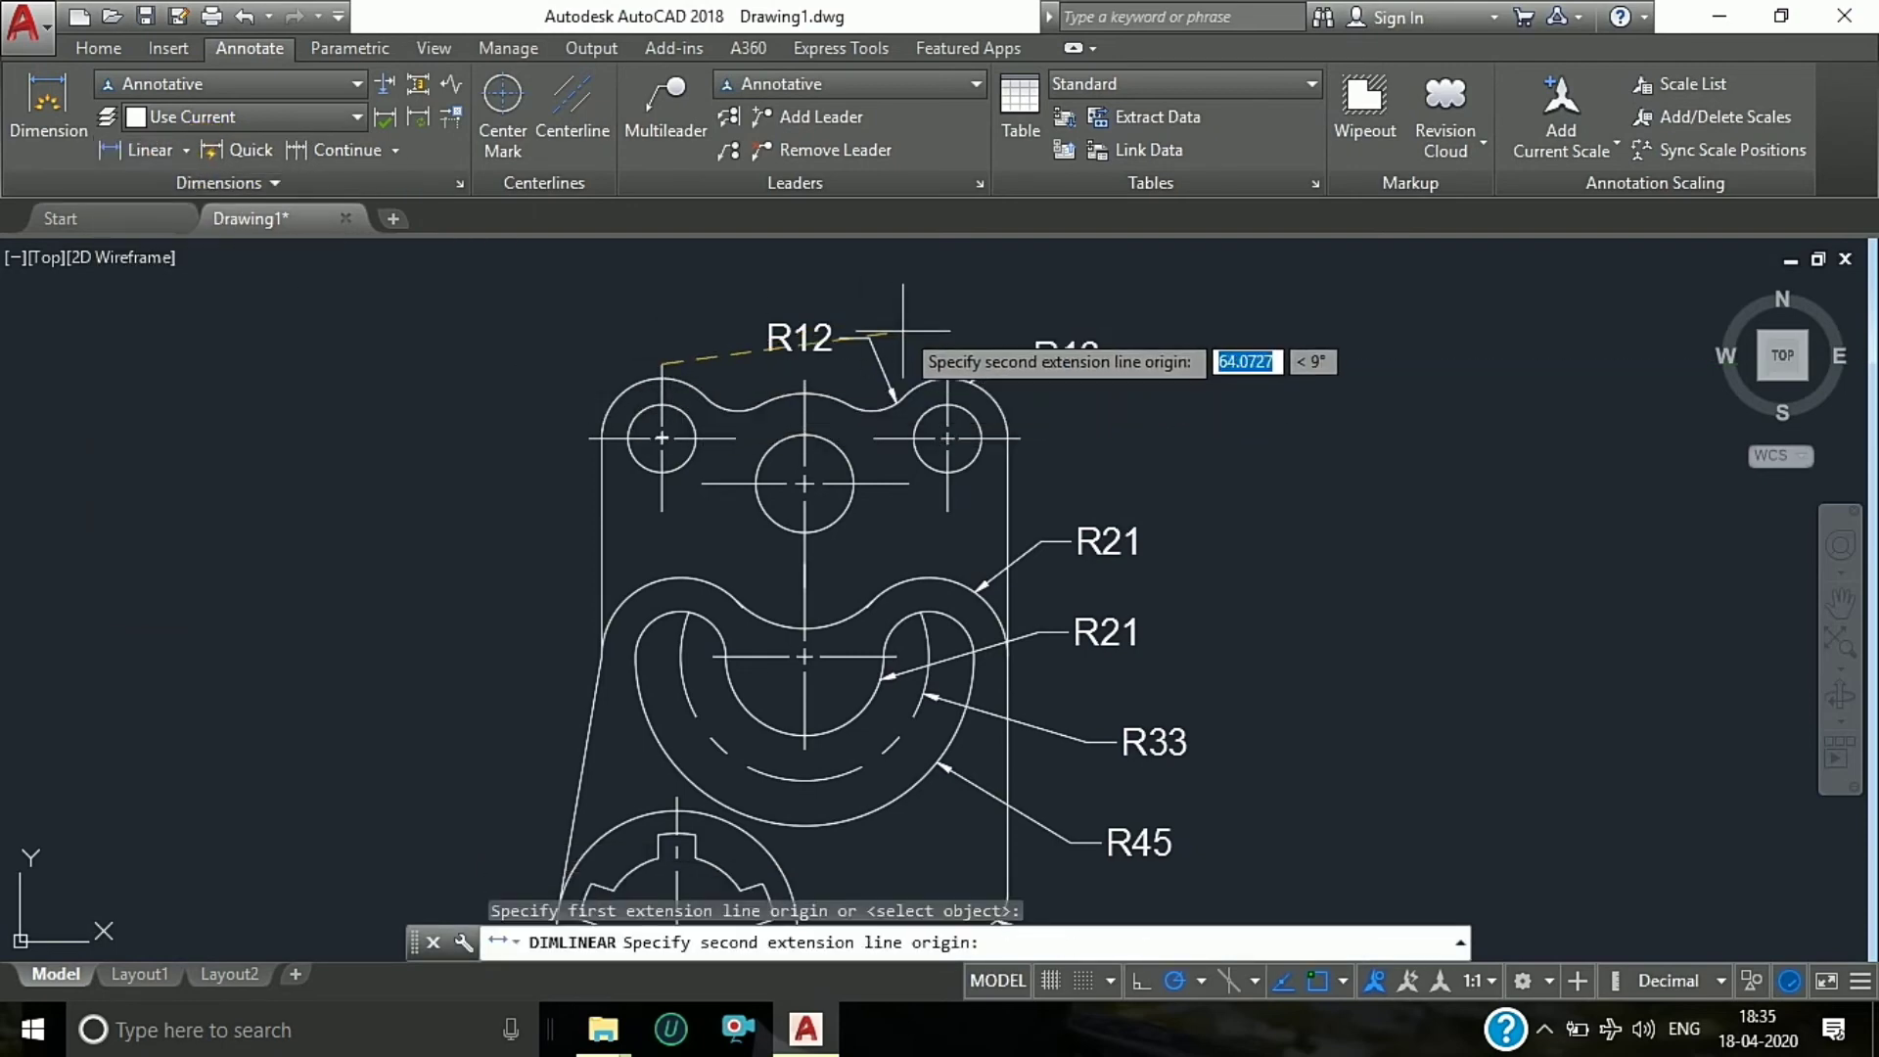
click(947, 364)
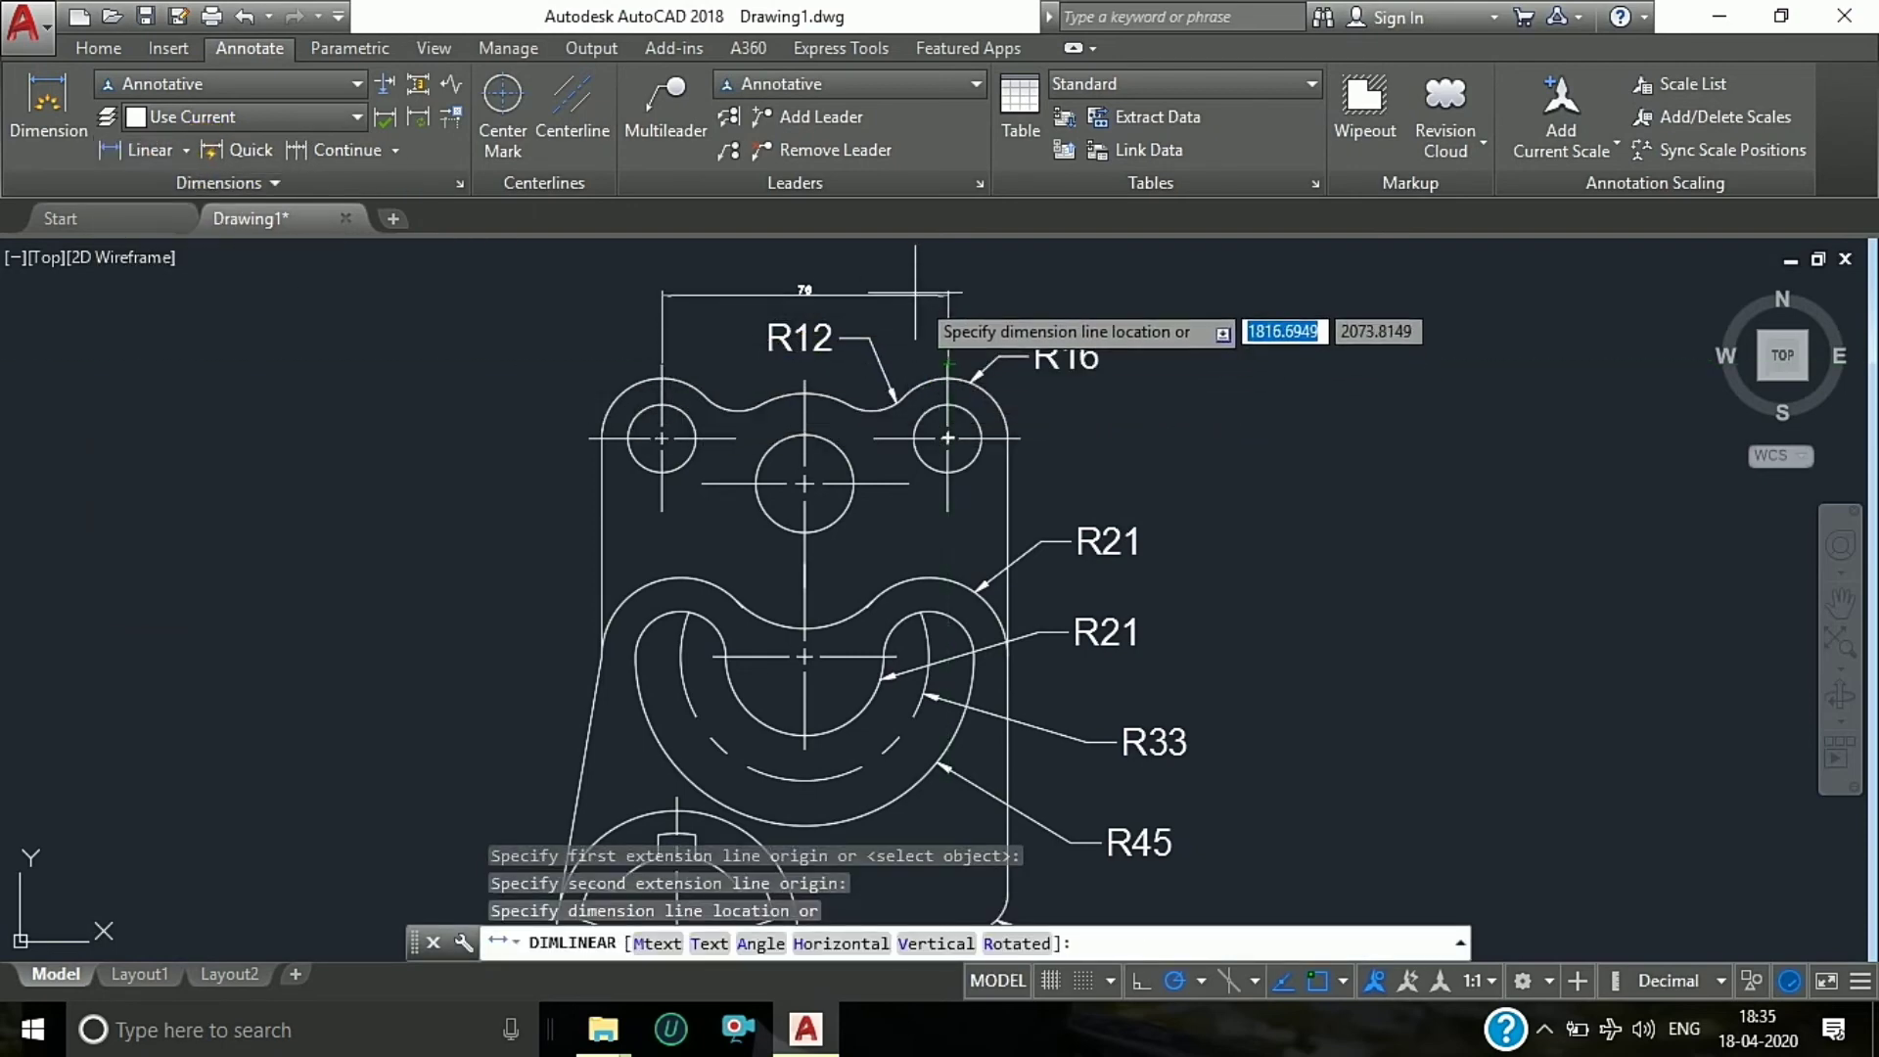
scroll(898, 342, down, 2)
scroll(875, 294, up, 2)
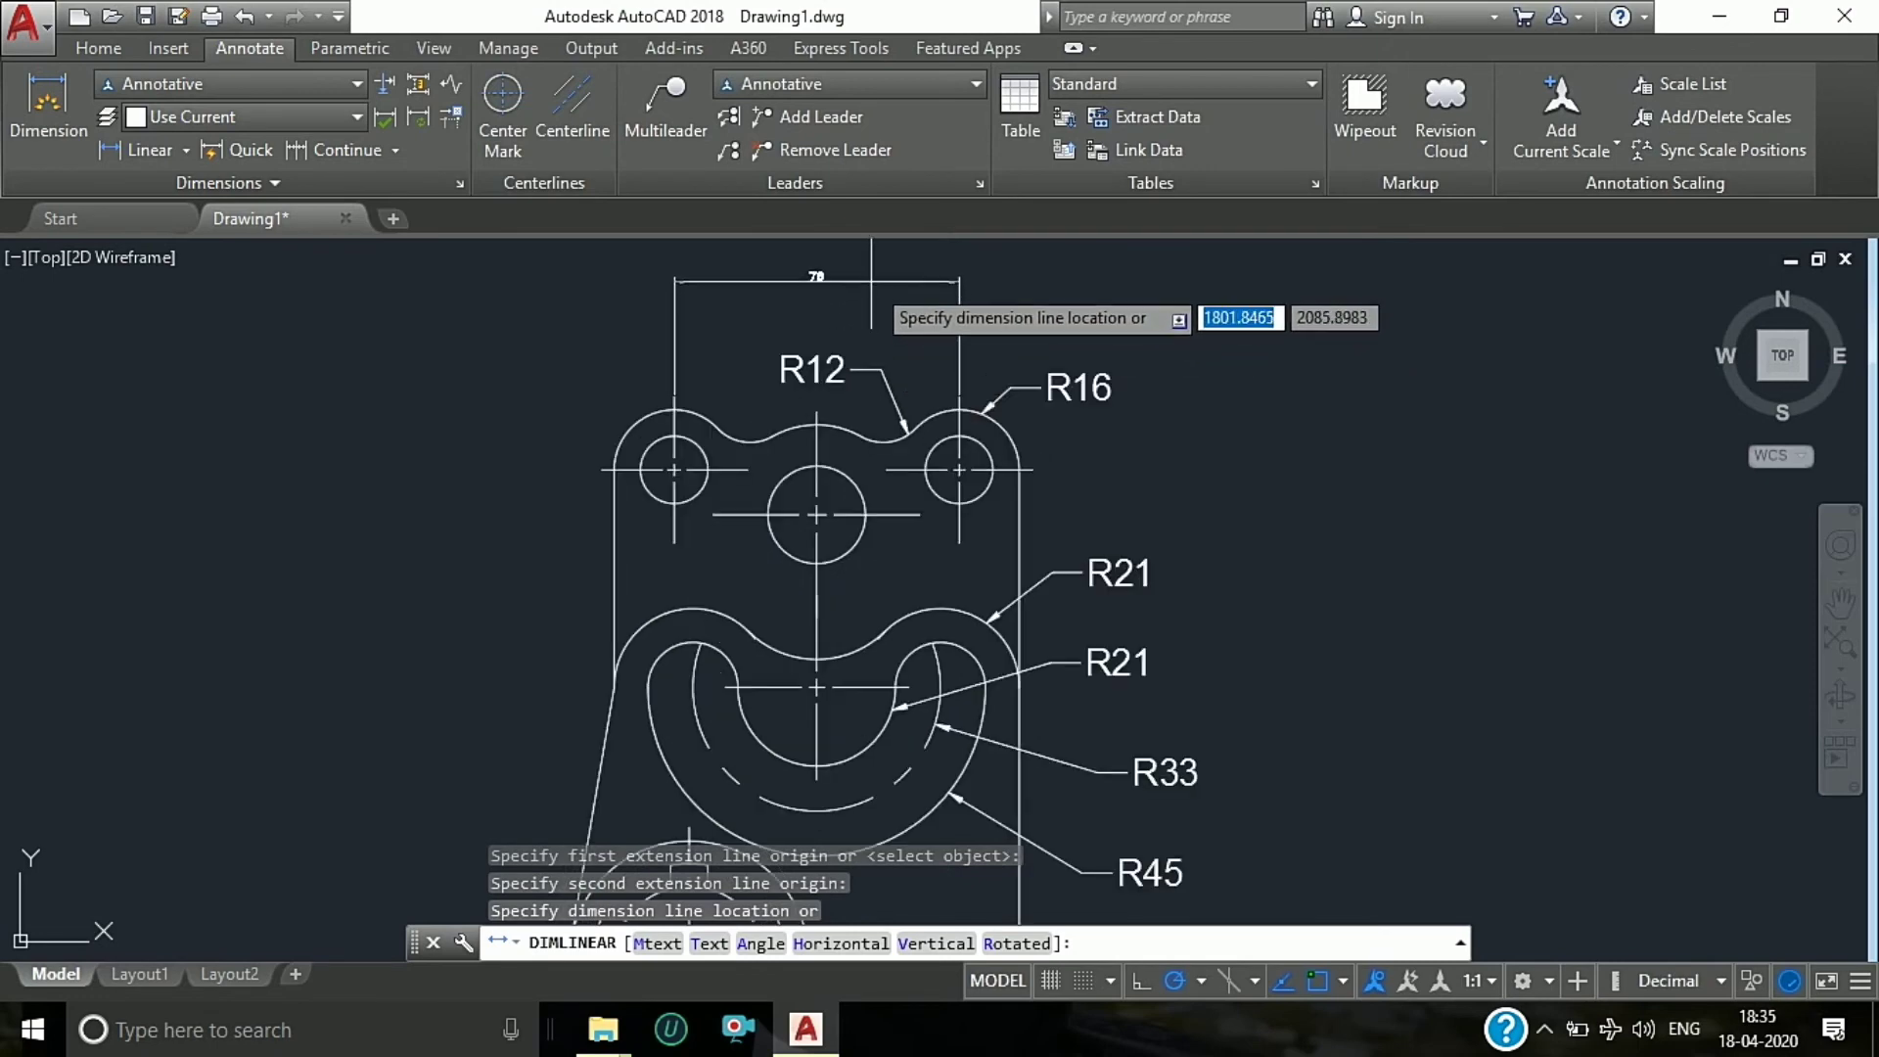
scroll(869, 287, up, 5)
scroll(862, 289, down, 4)
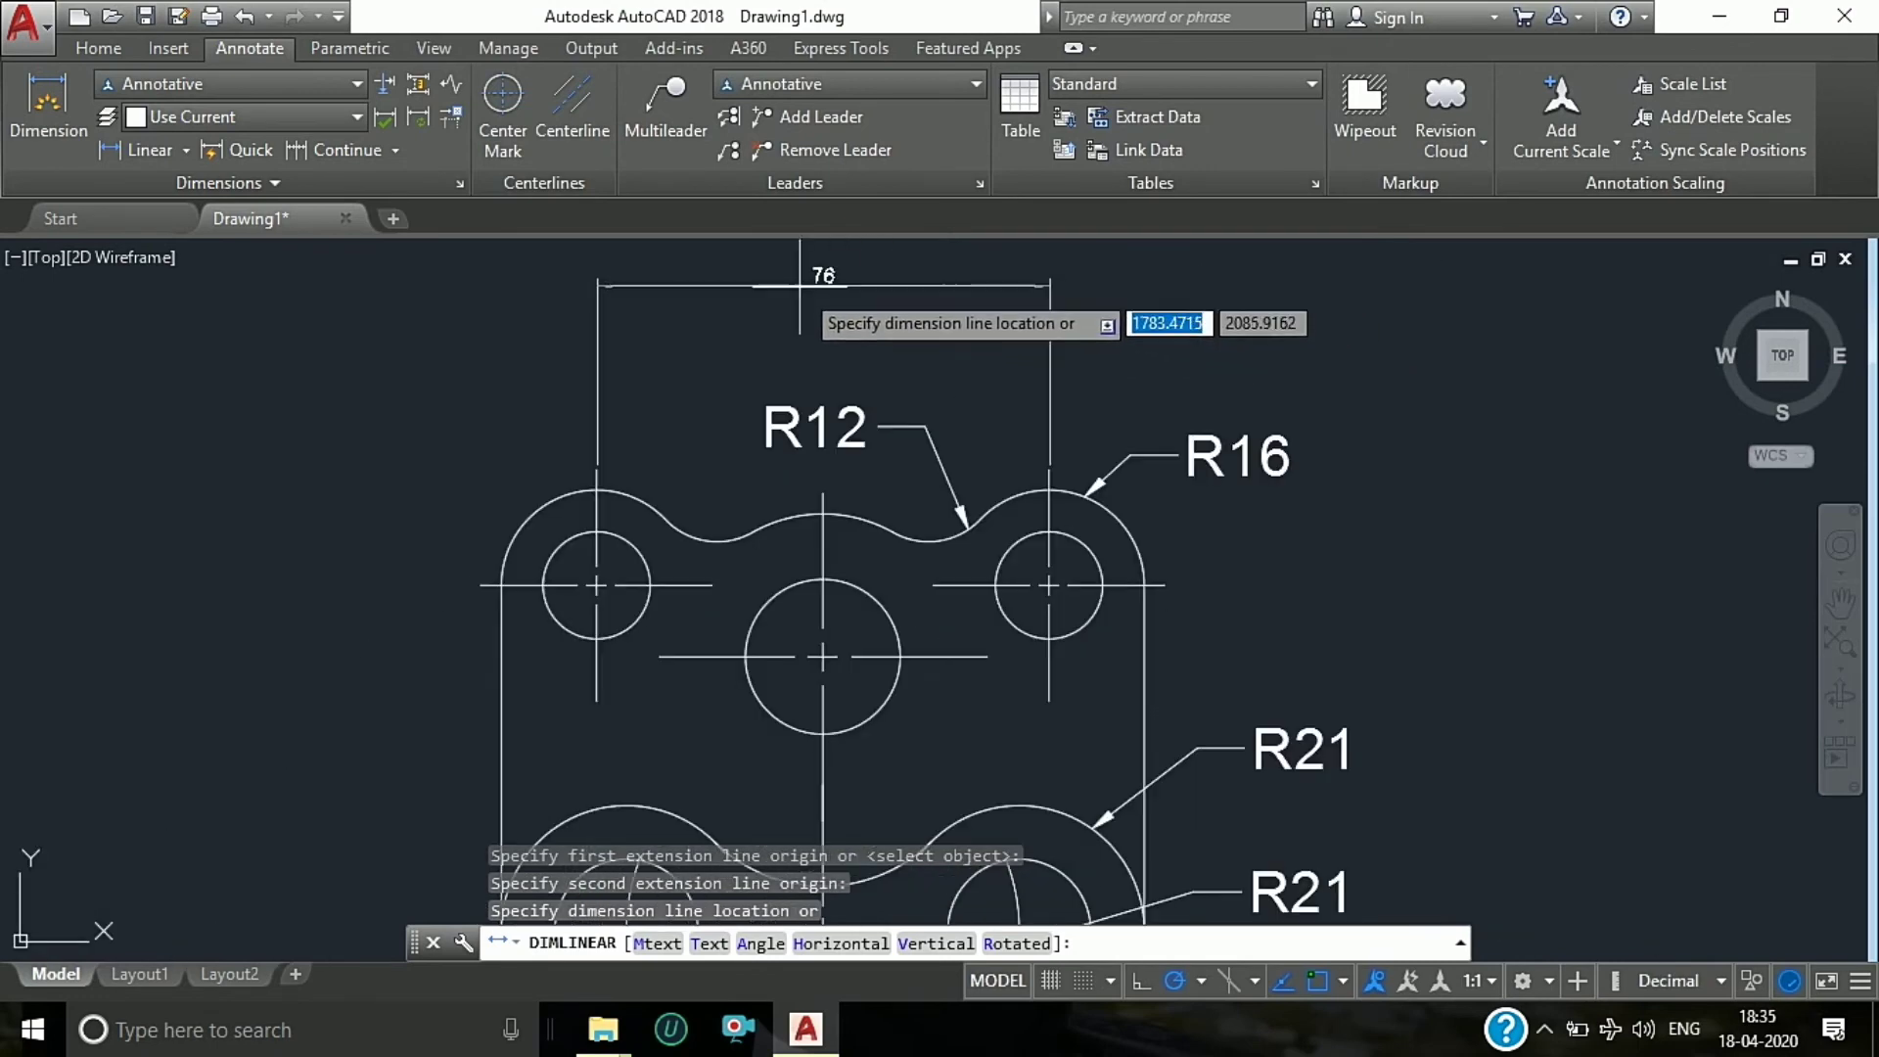
click(824, 314)
Step: Set the Annotative dimension style's arrow size to 4
text(d)
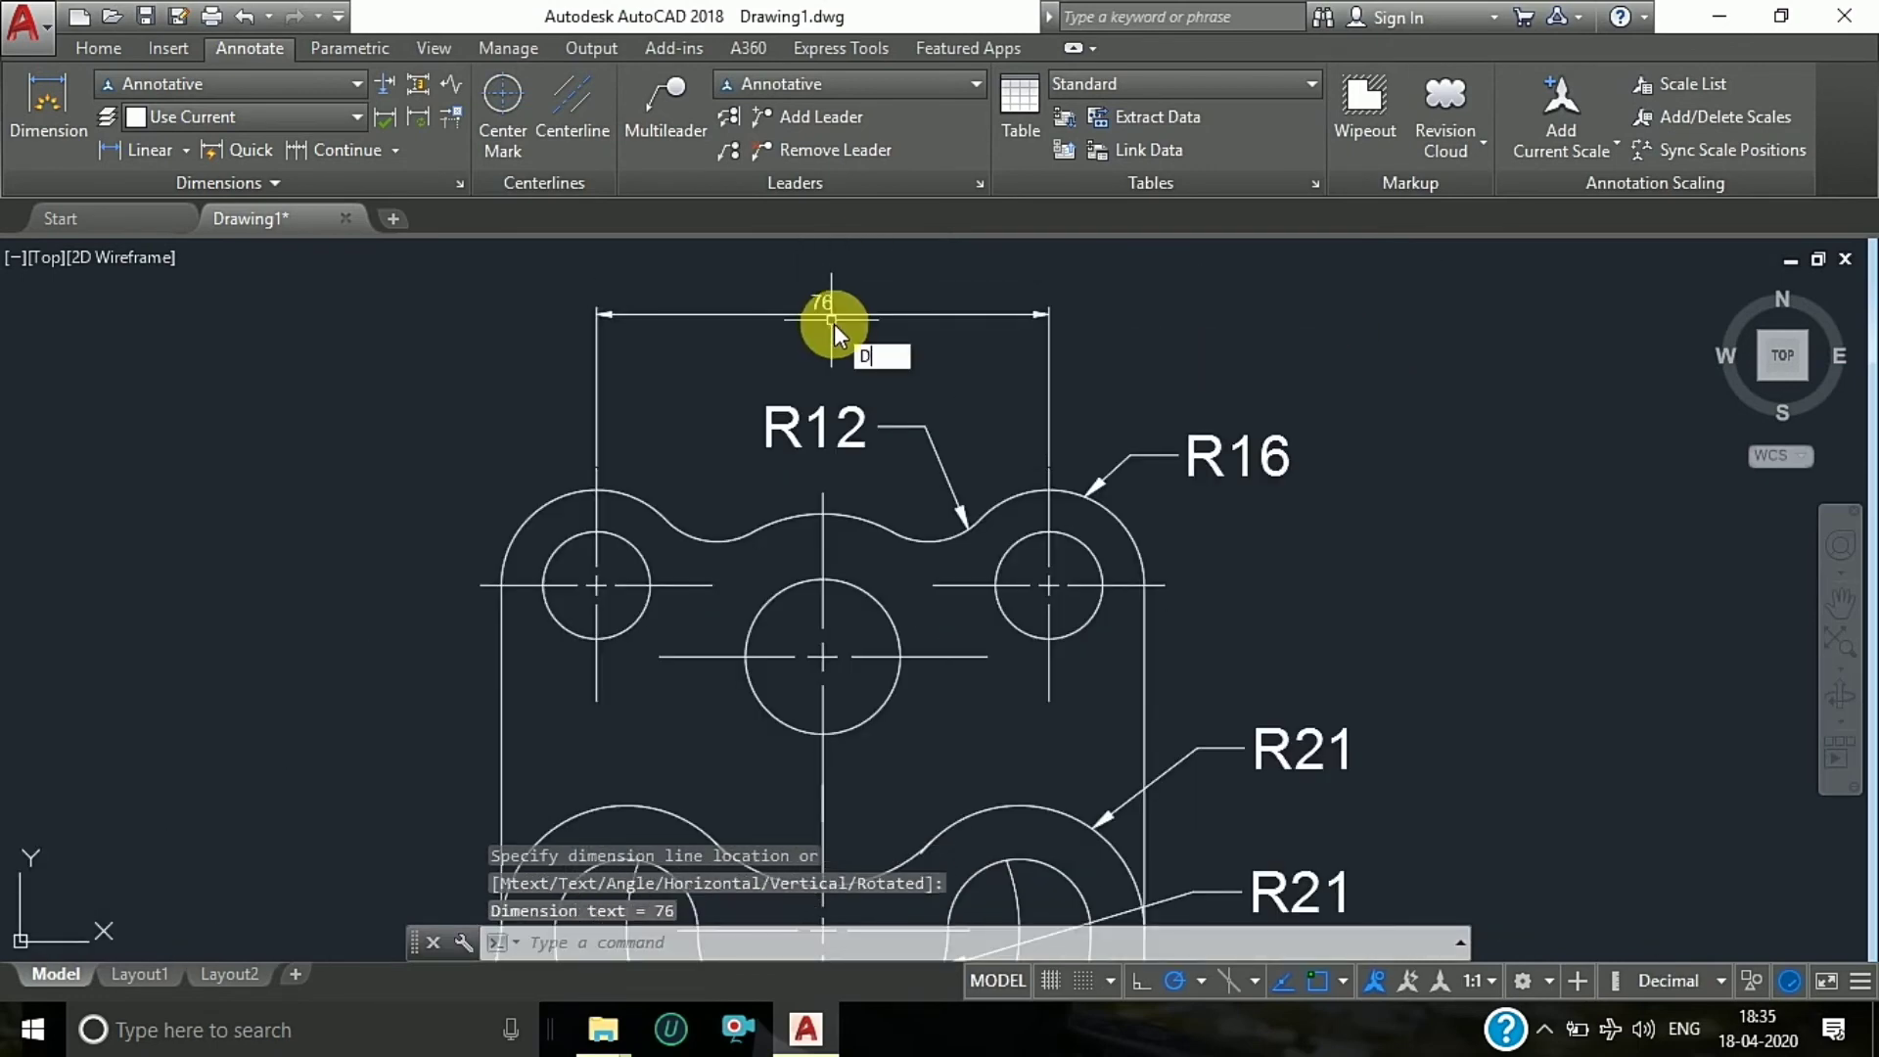
key(Return)
click(1239, 451)
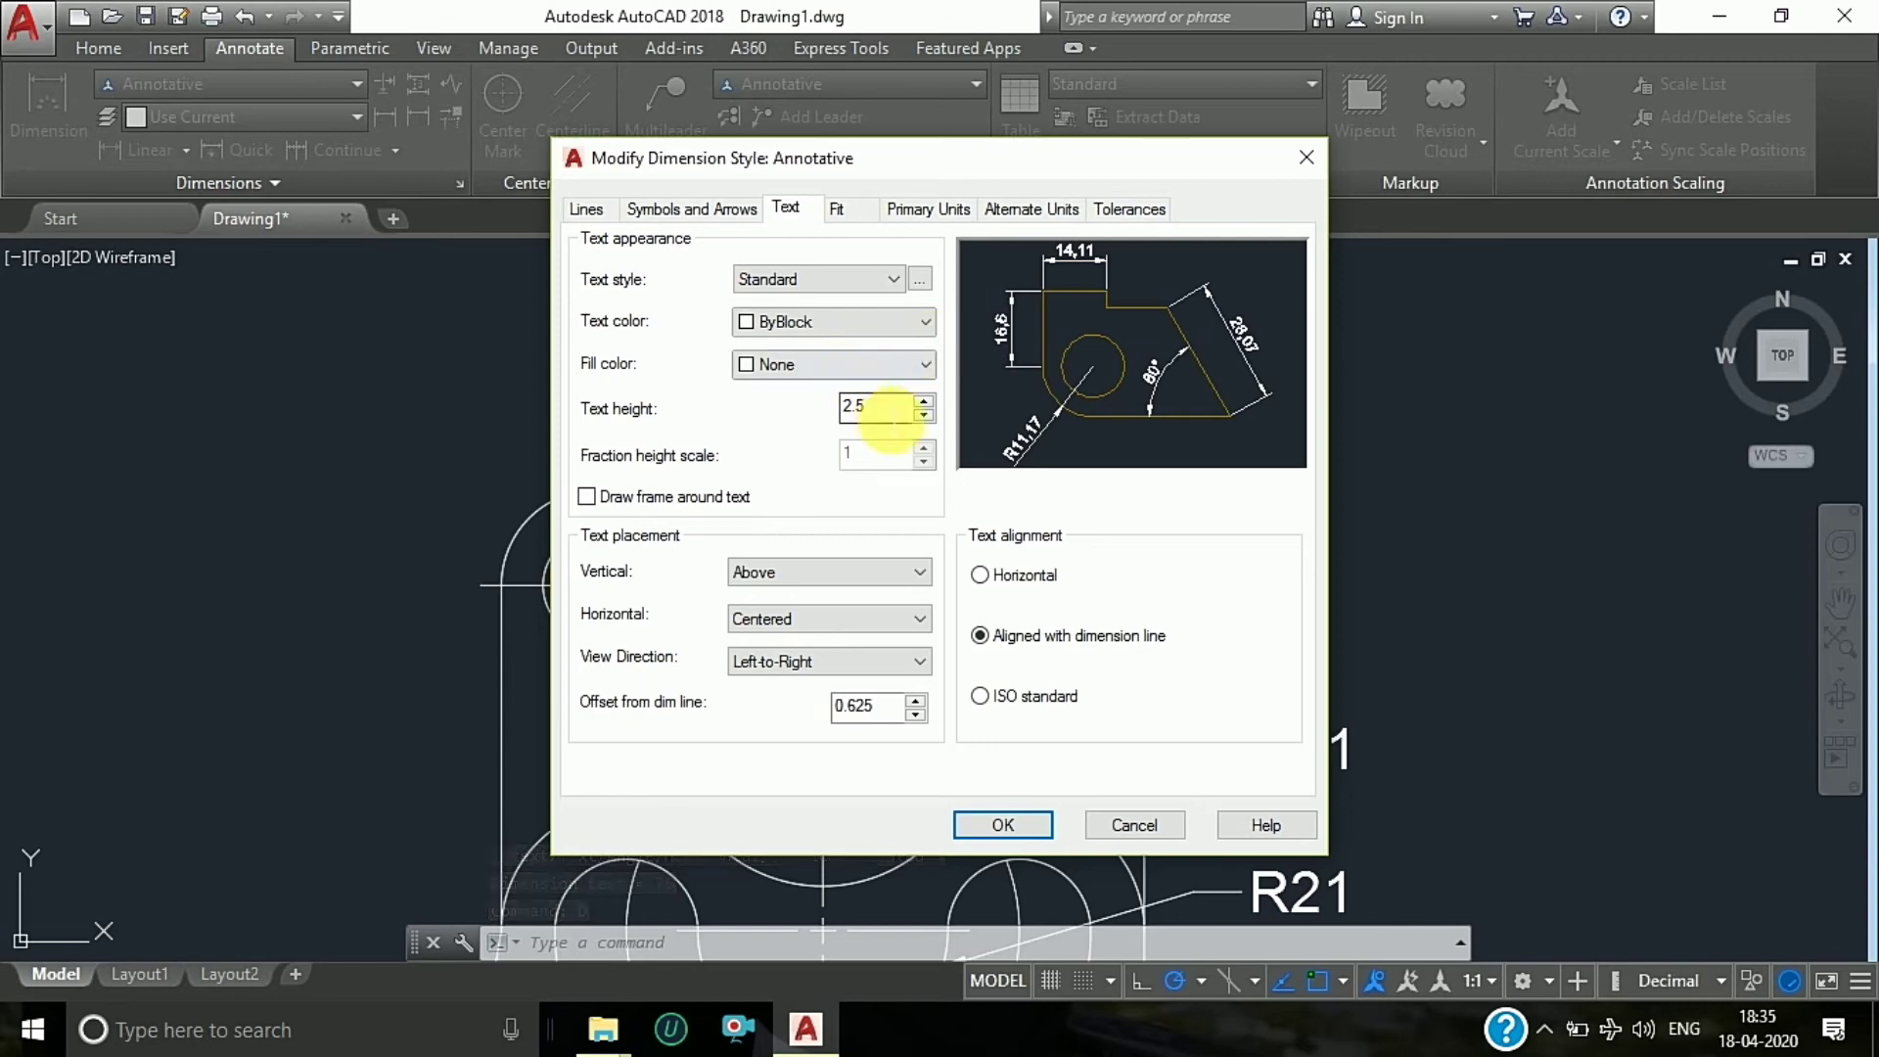
click(701, 212)
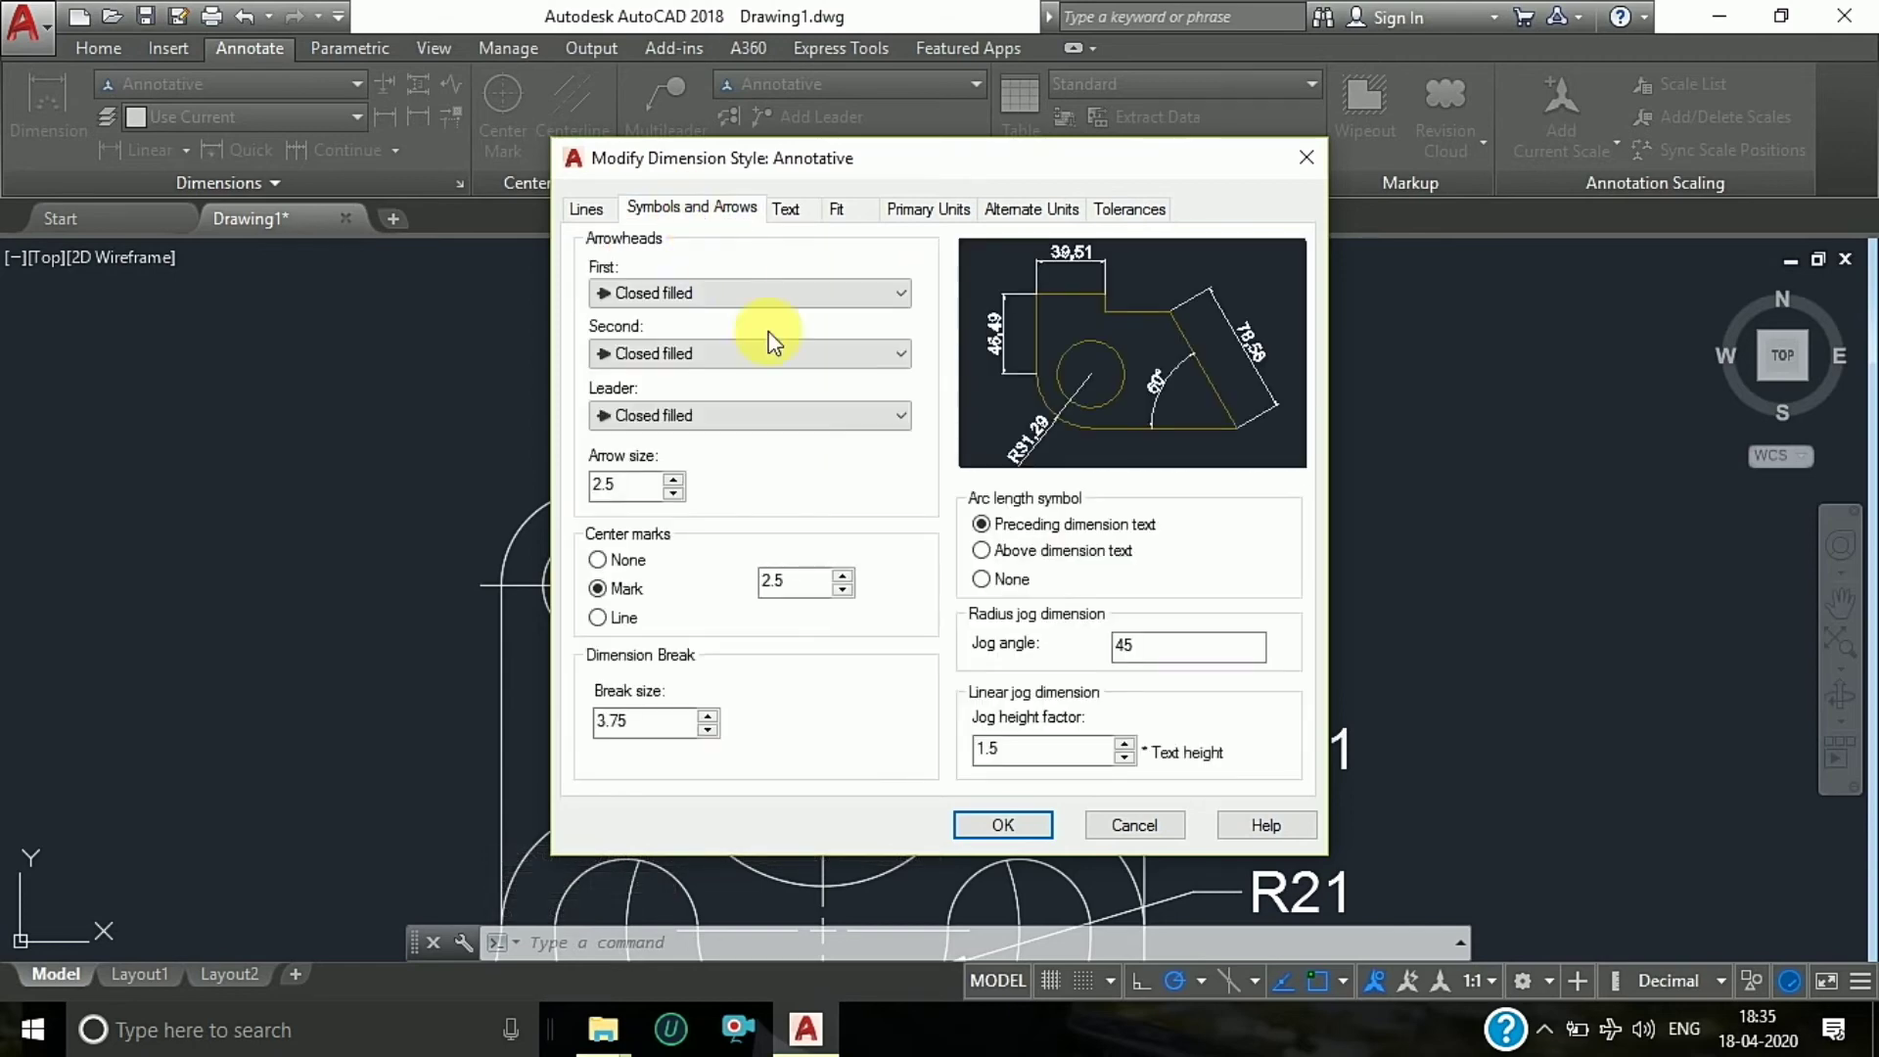
text(4)
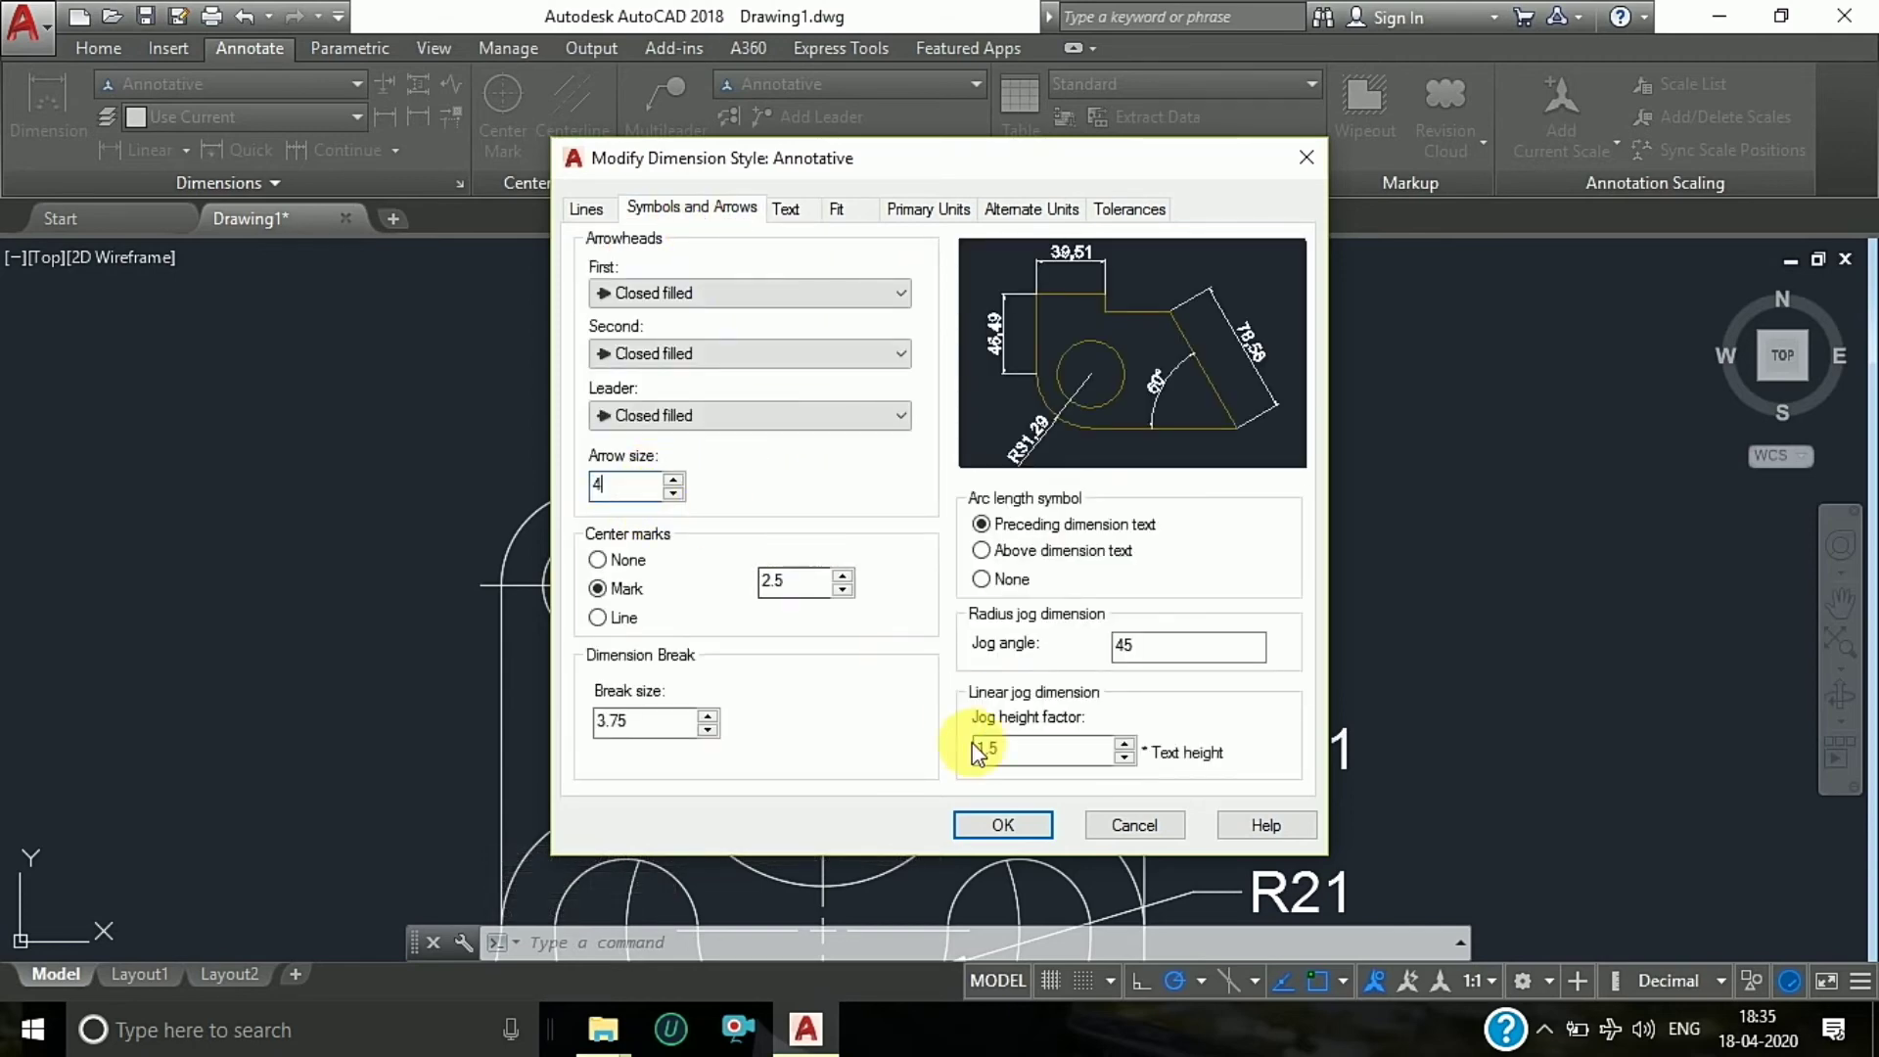
click(998, 825)
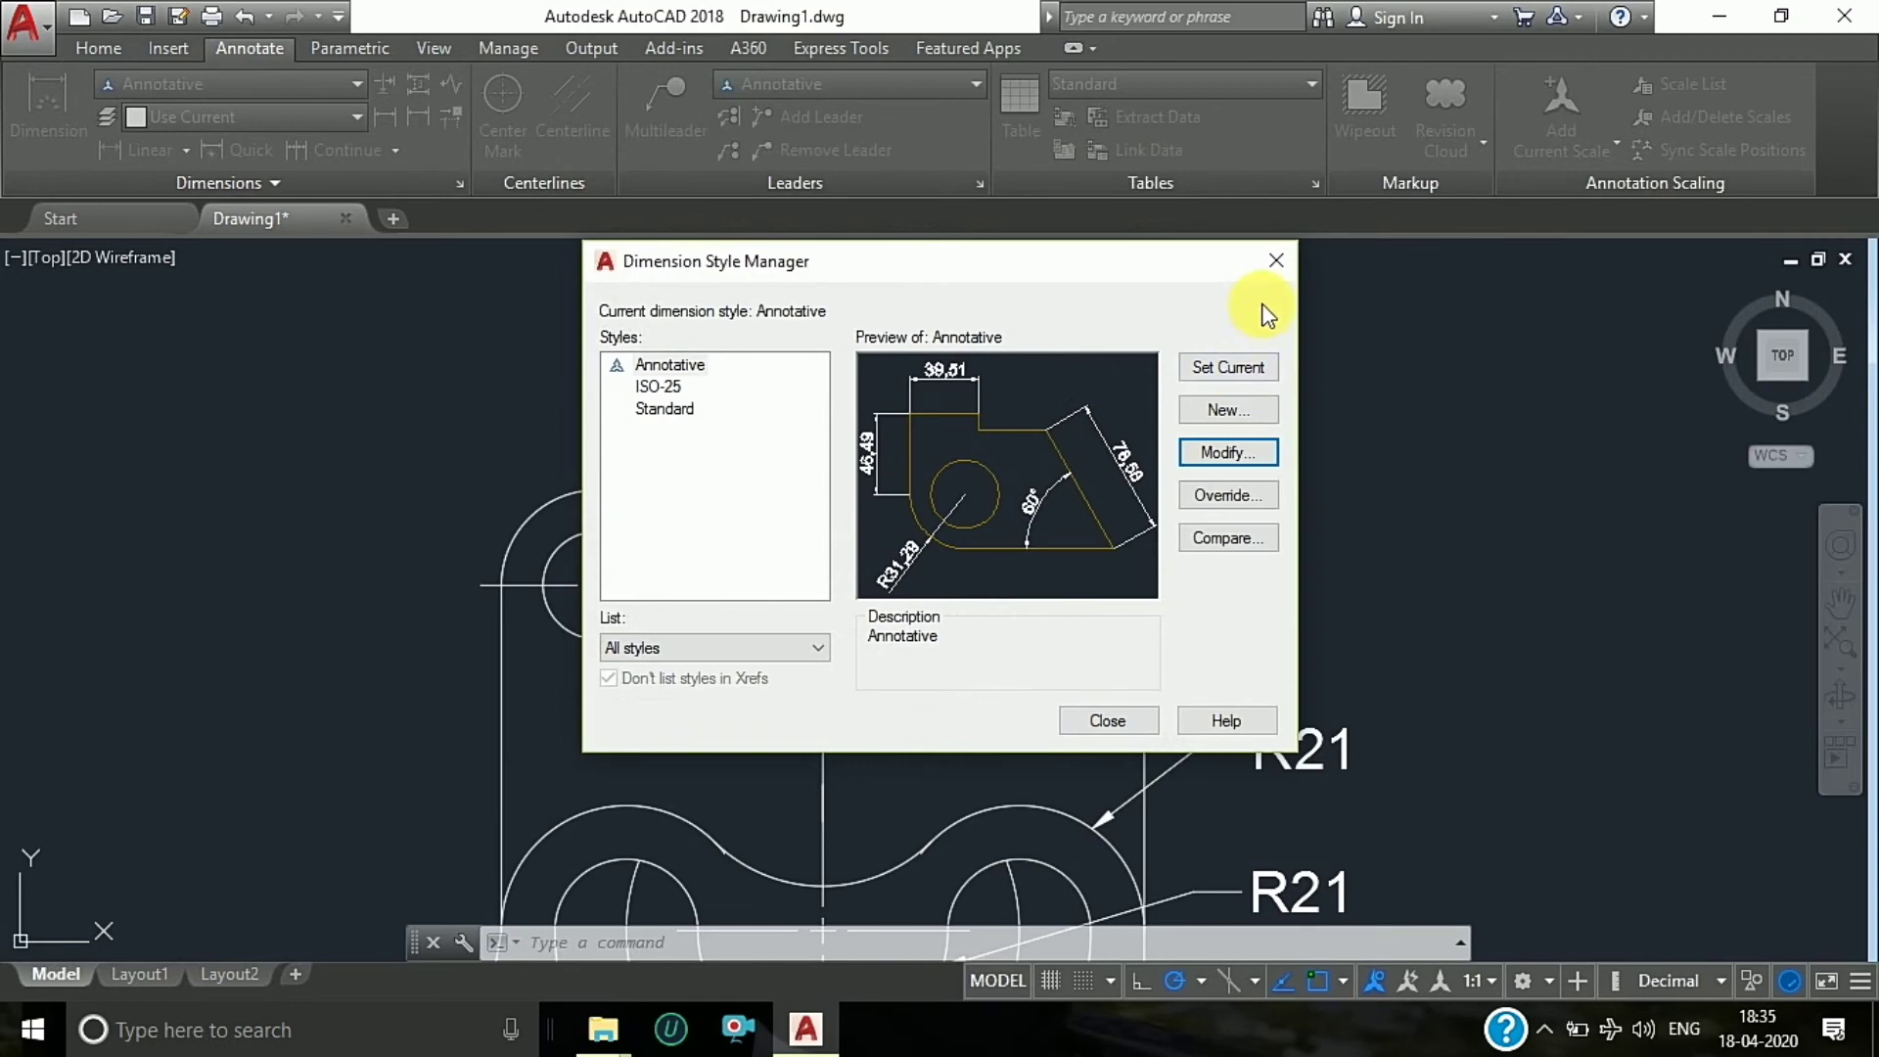
click(1147, 722)
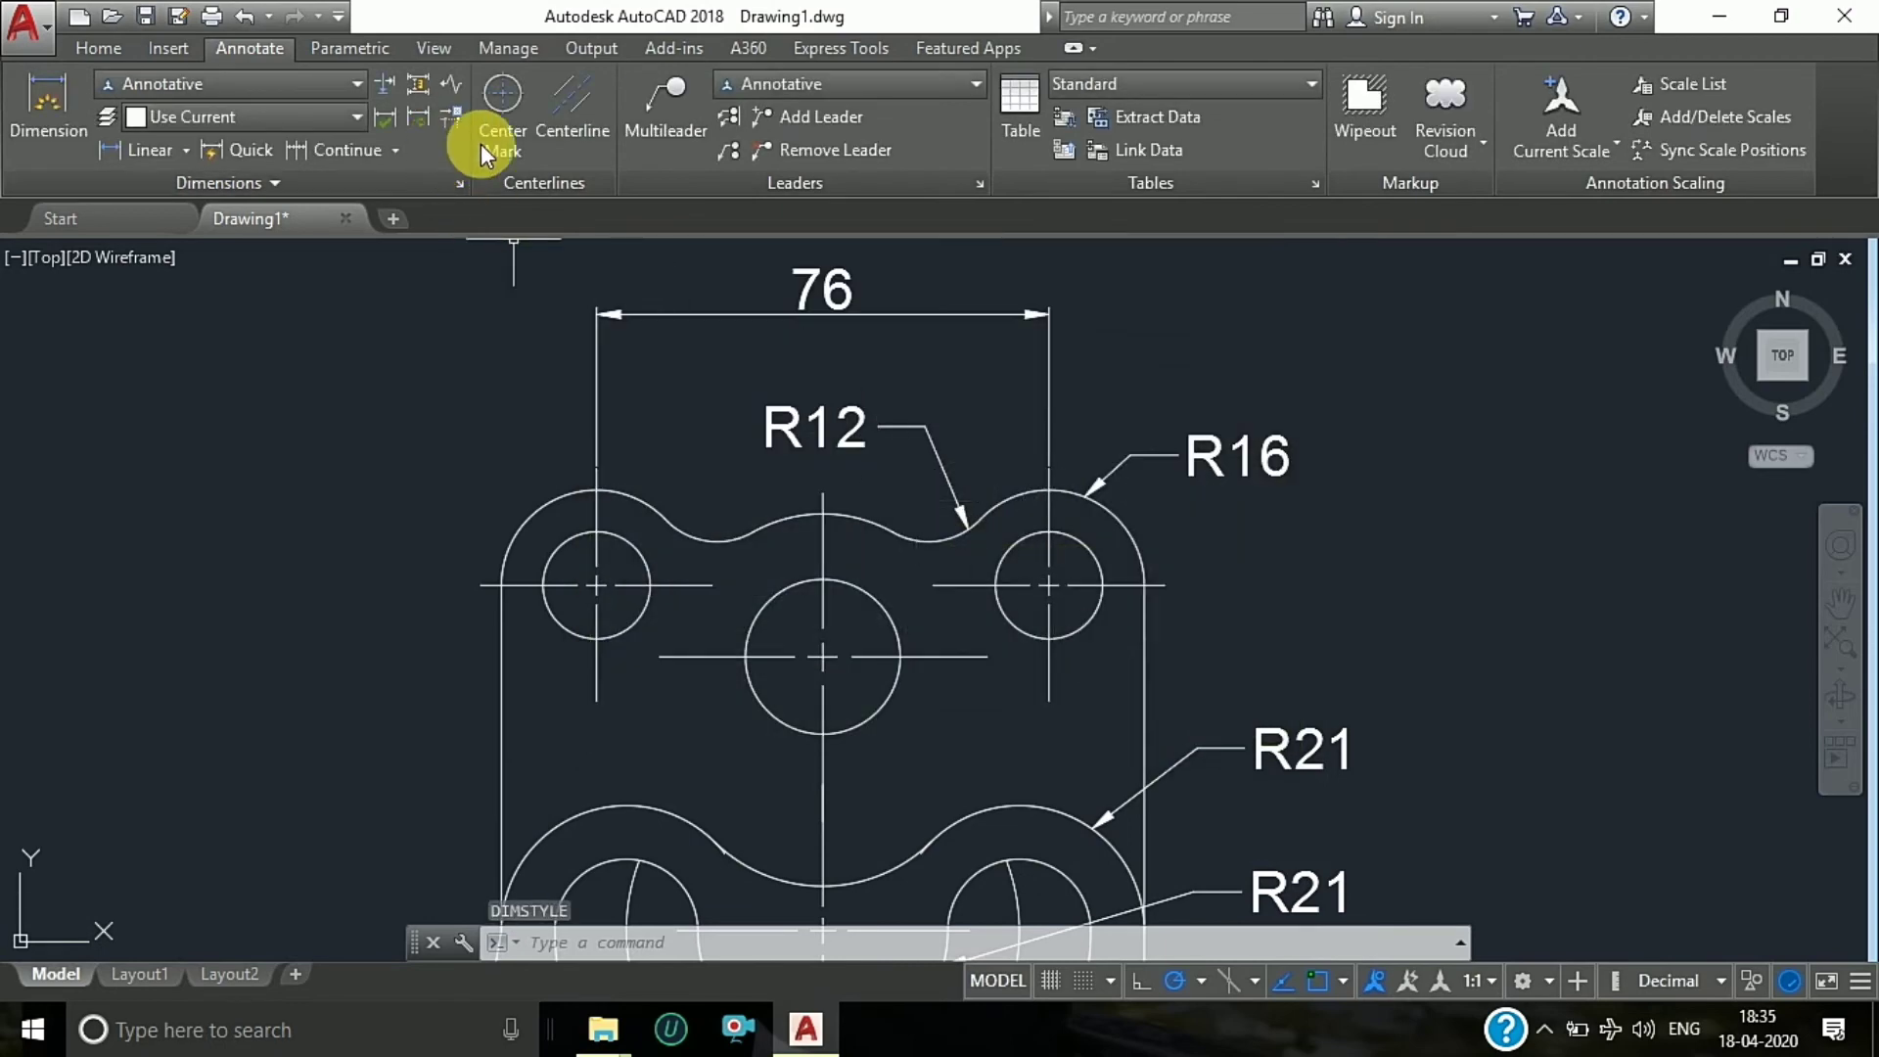
Step: Add an R24 leader callout on the left valley arc
click(685, 104)
click(744, 532)
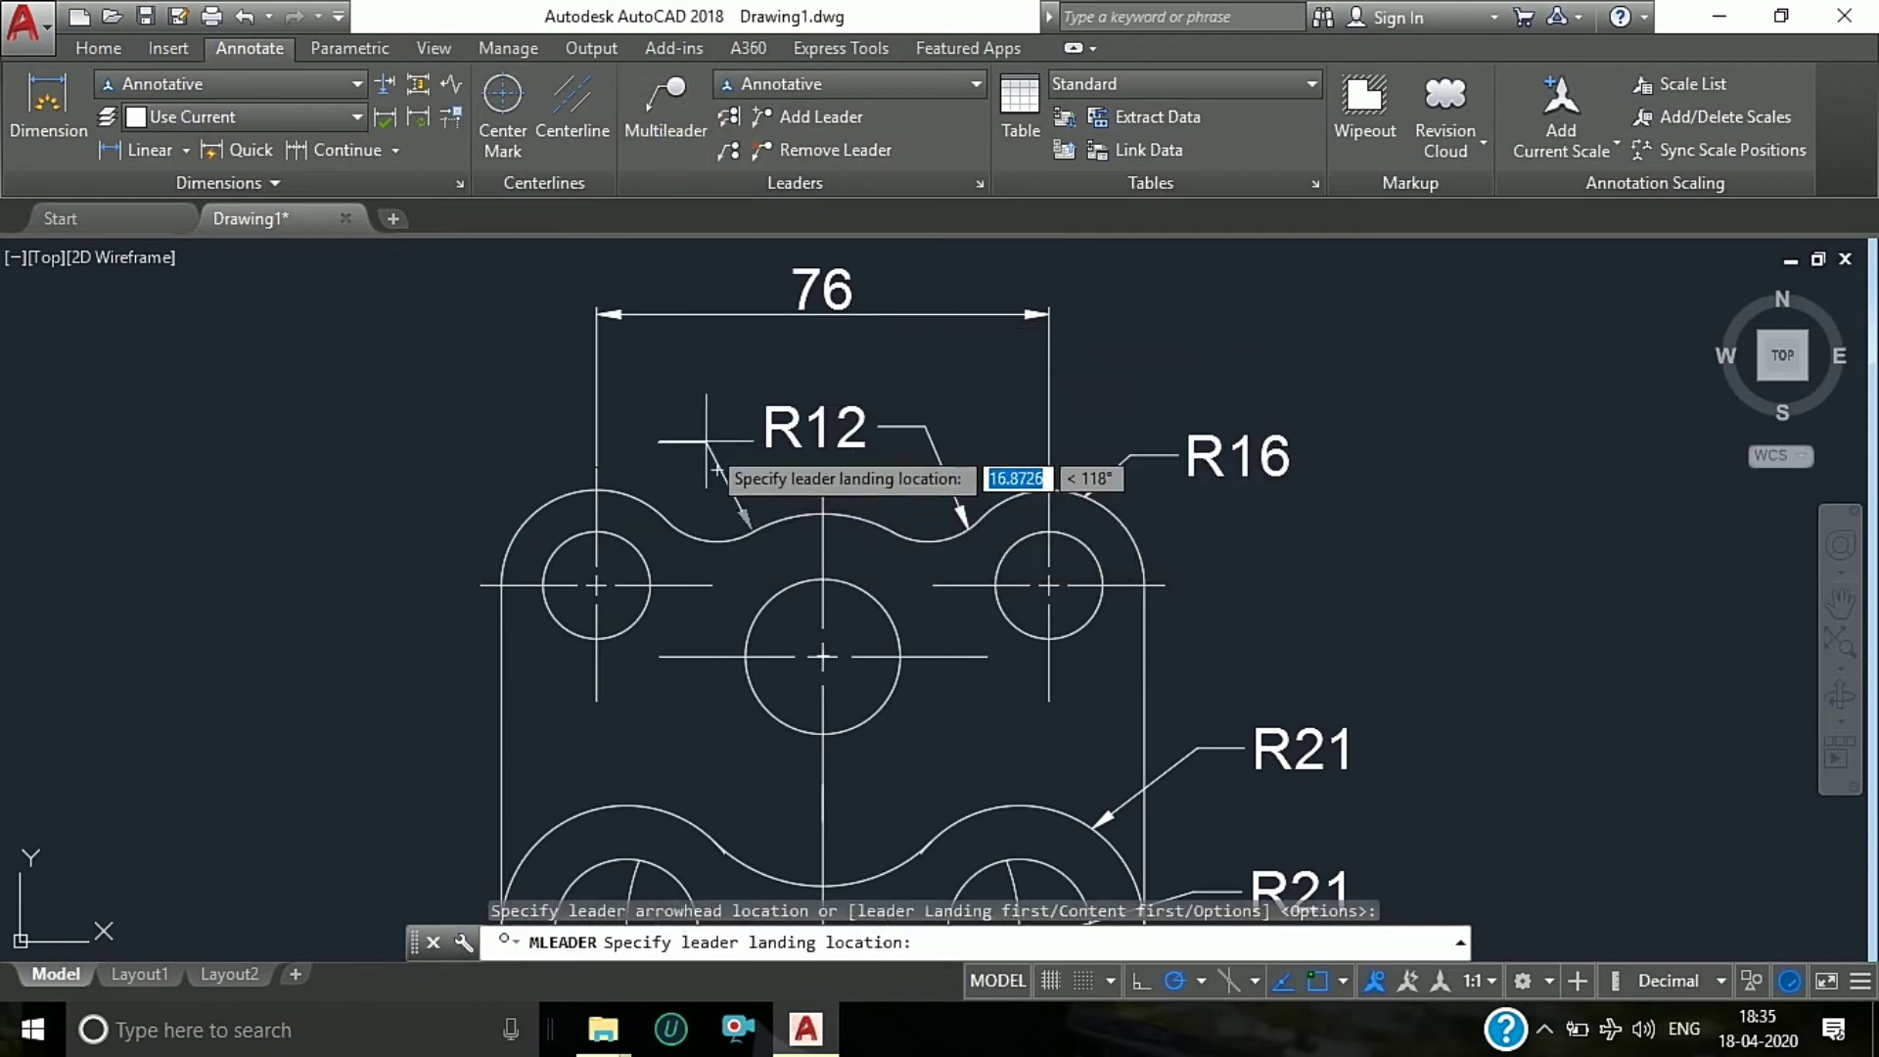
click(730, 431)
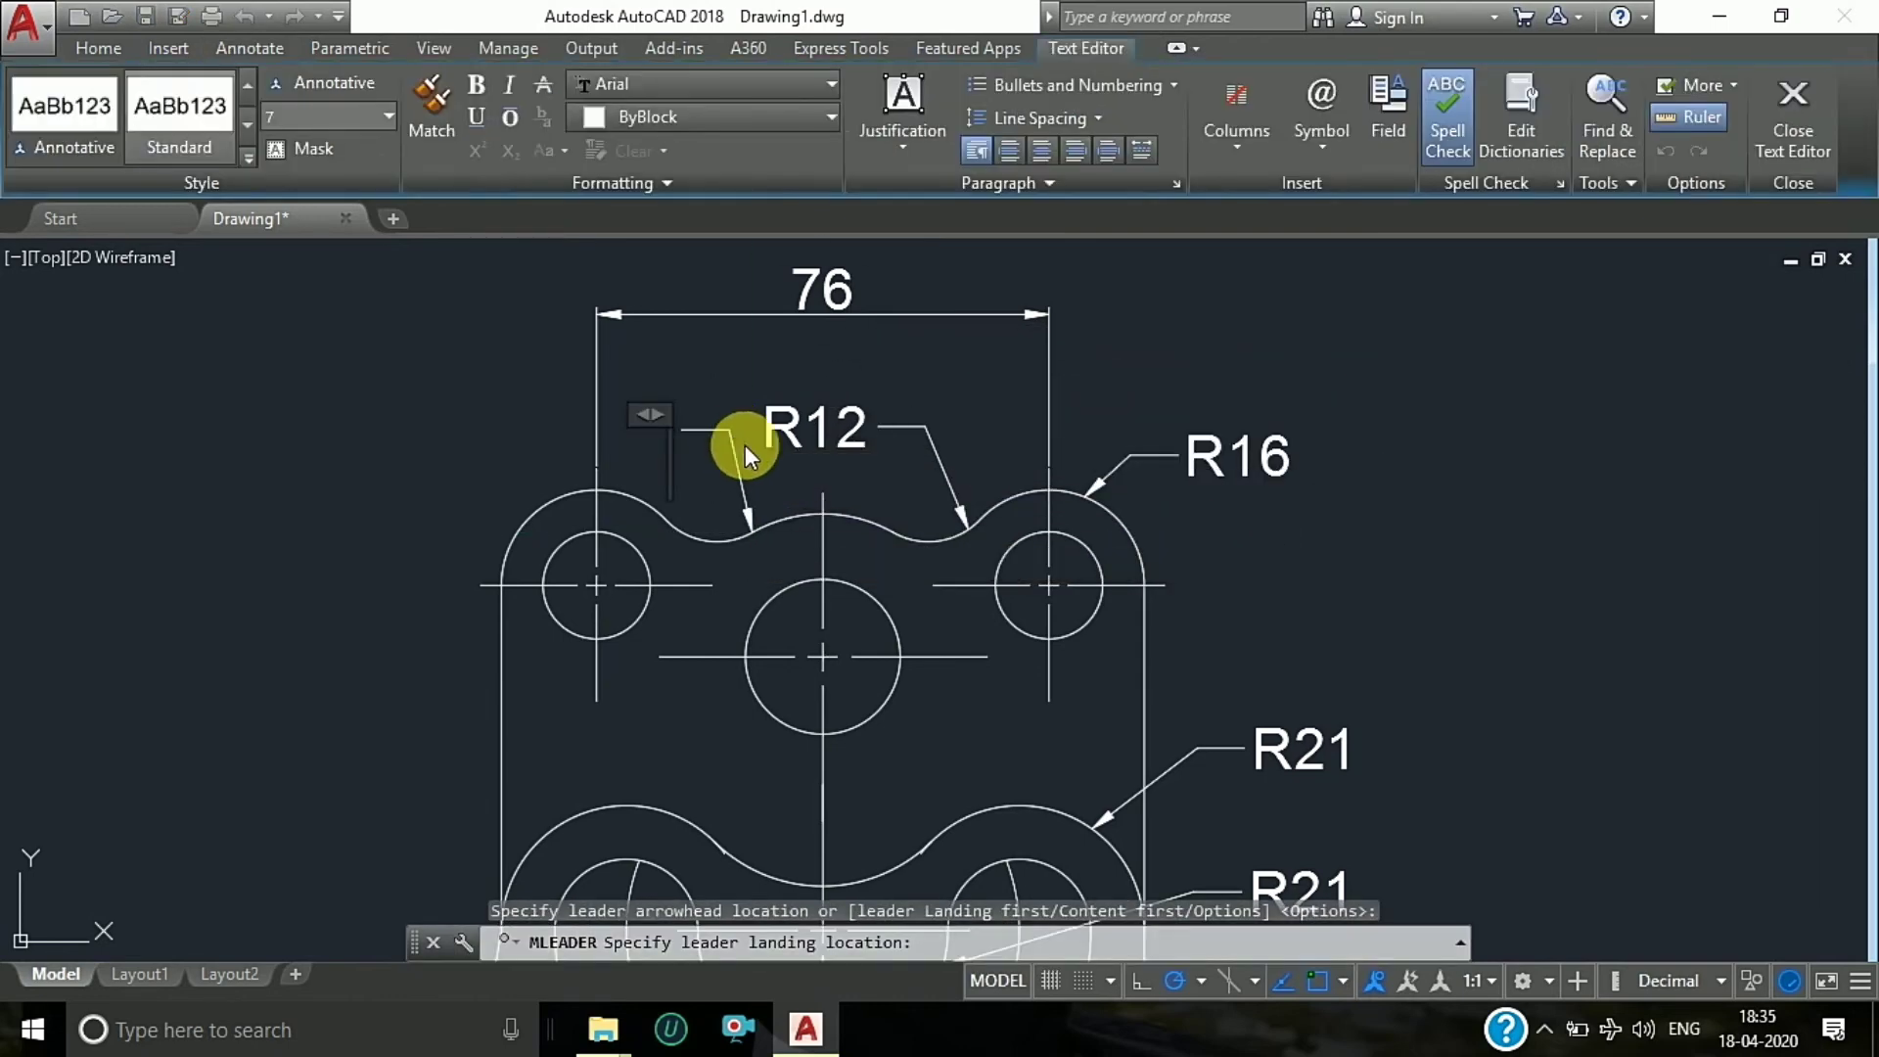
text(R24)
click(1112, 485)
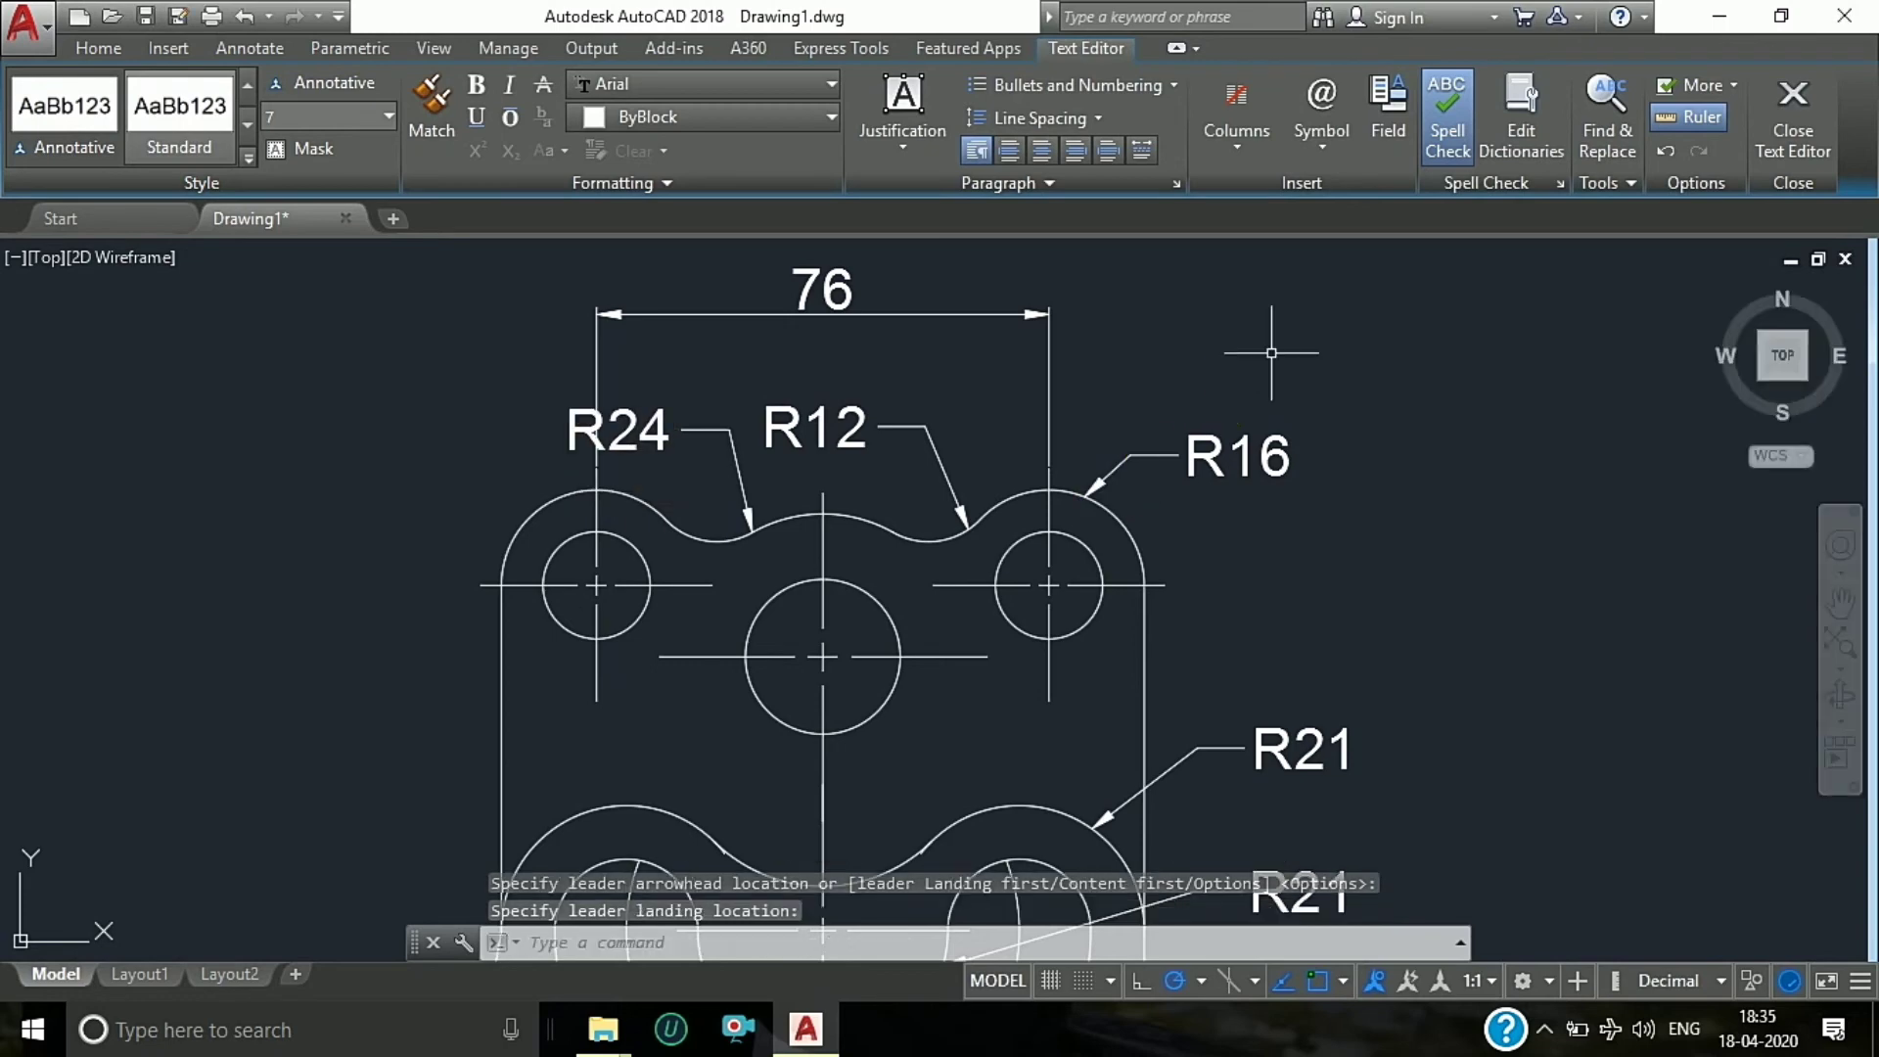
Step: Nudge the R24 label and move the R12 label higher and further right
click(646, 447)
key(Escape)
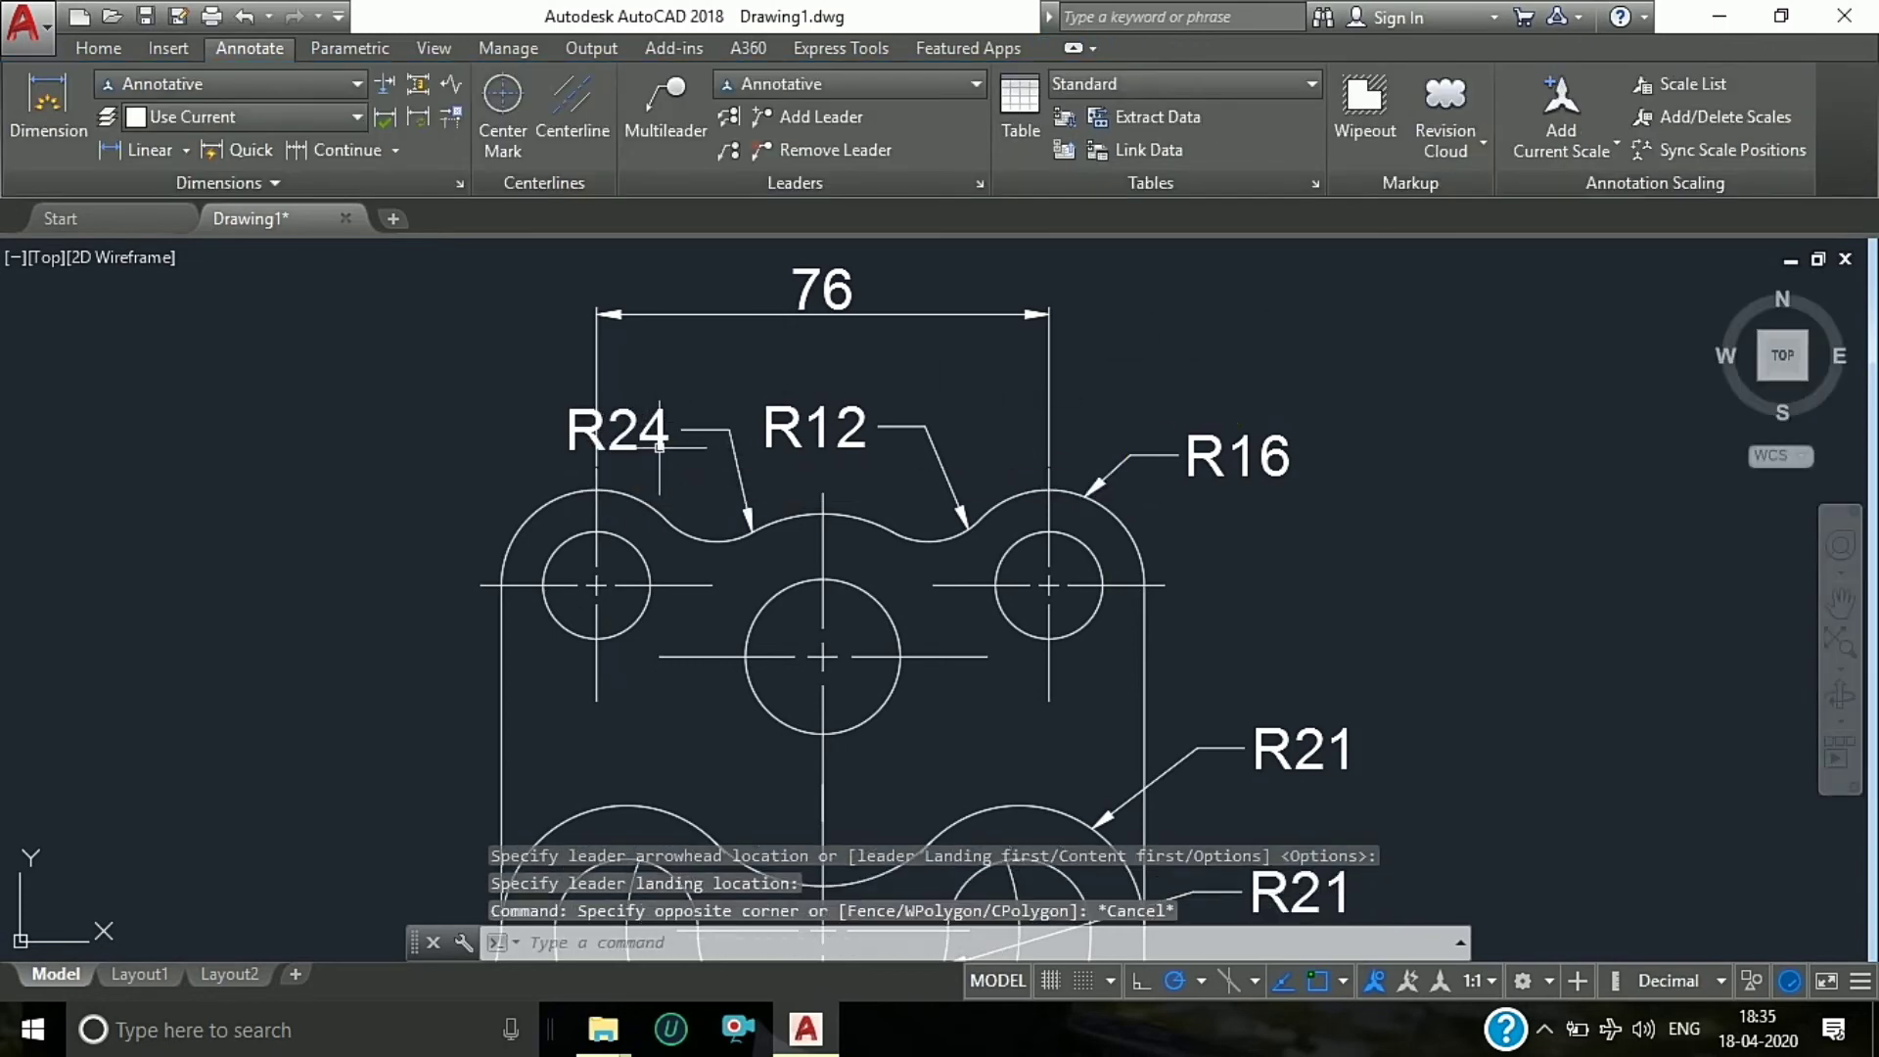
click(671, 407)
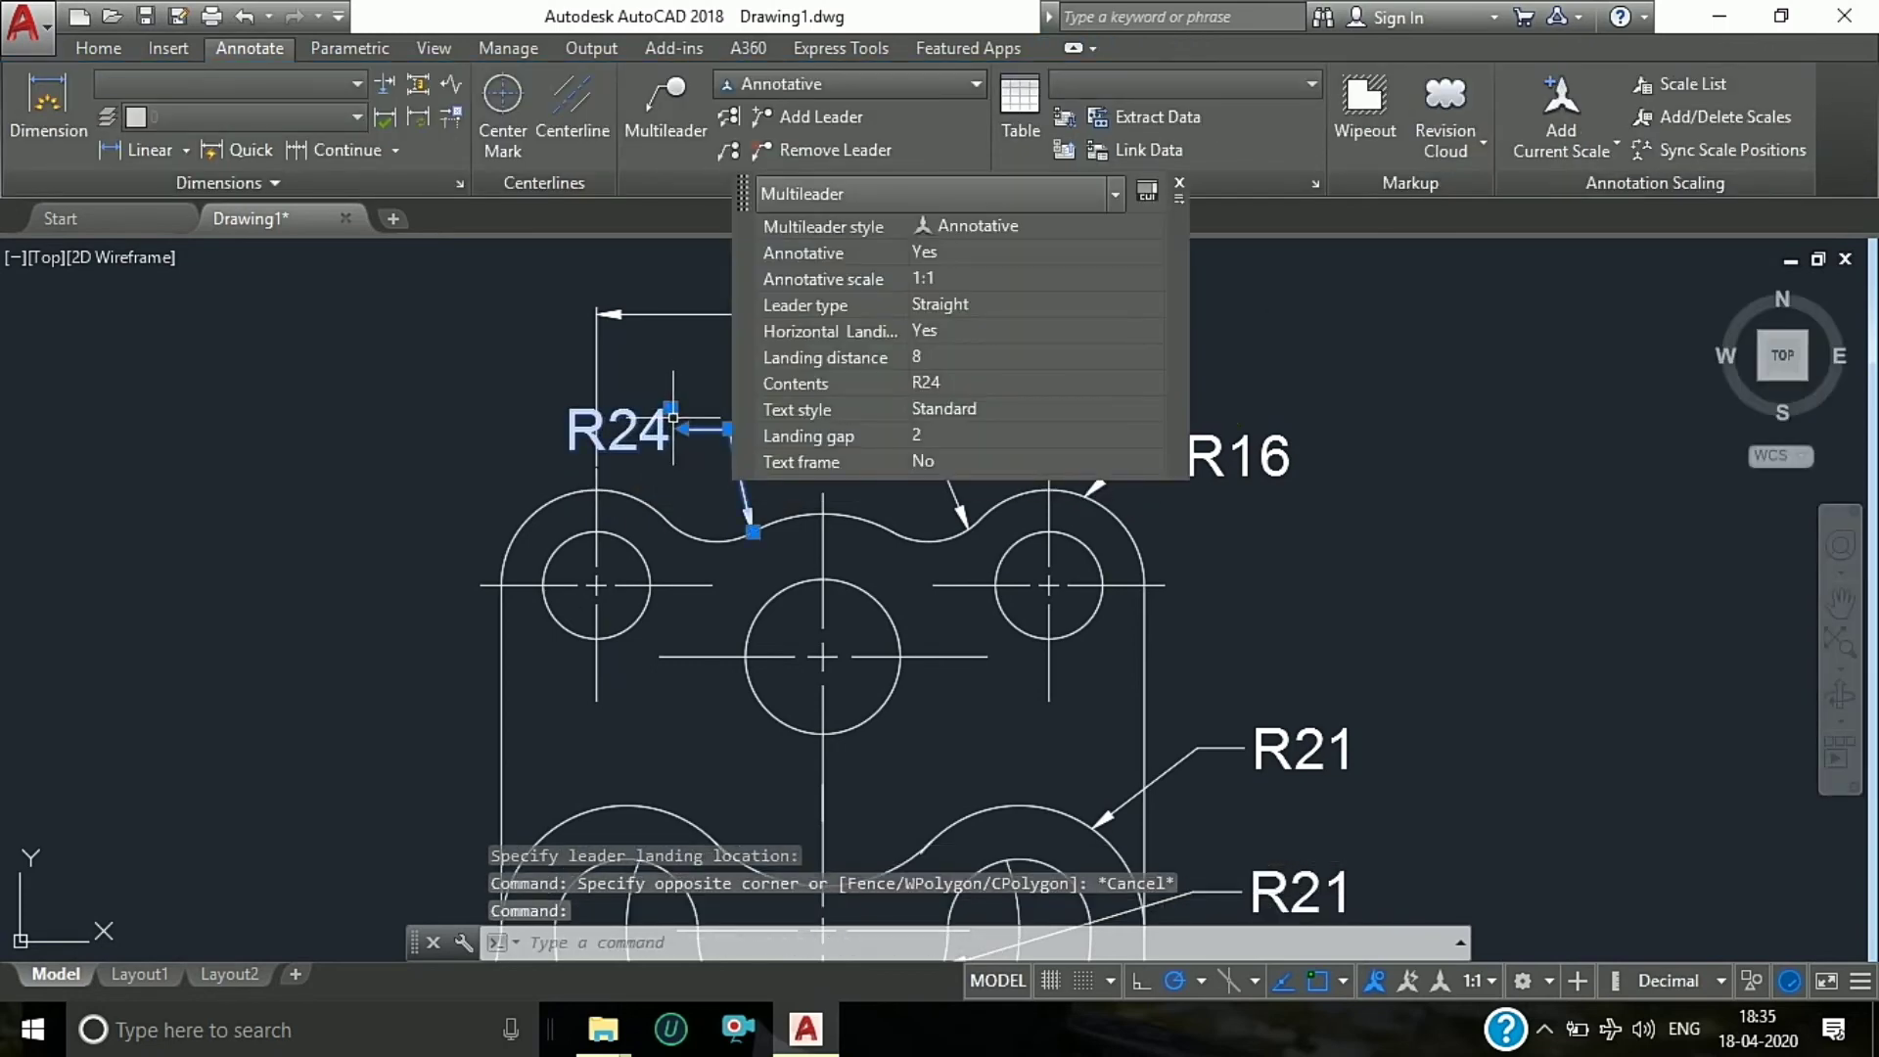
click(672, 409)
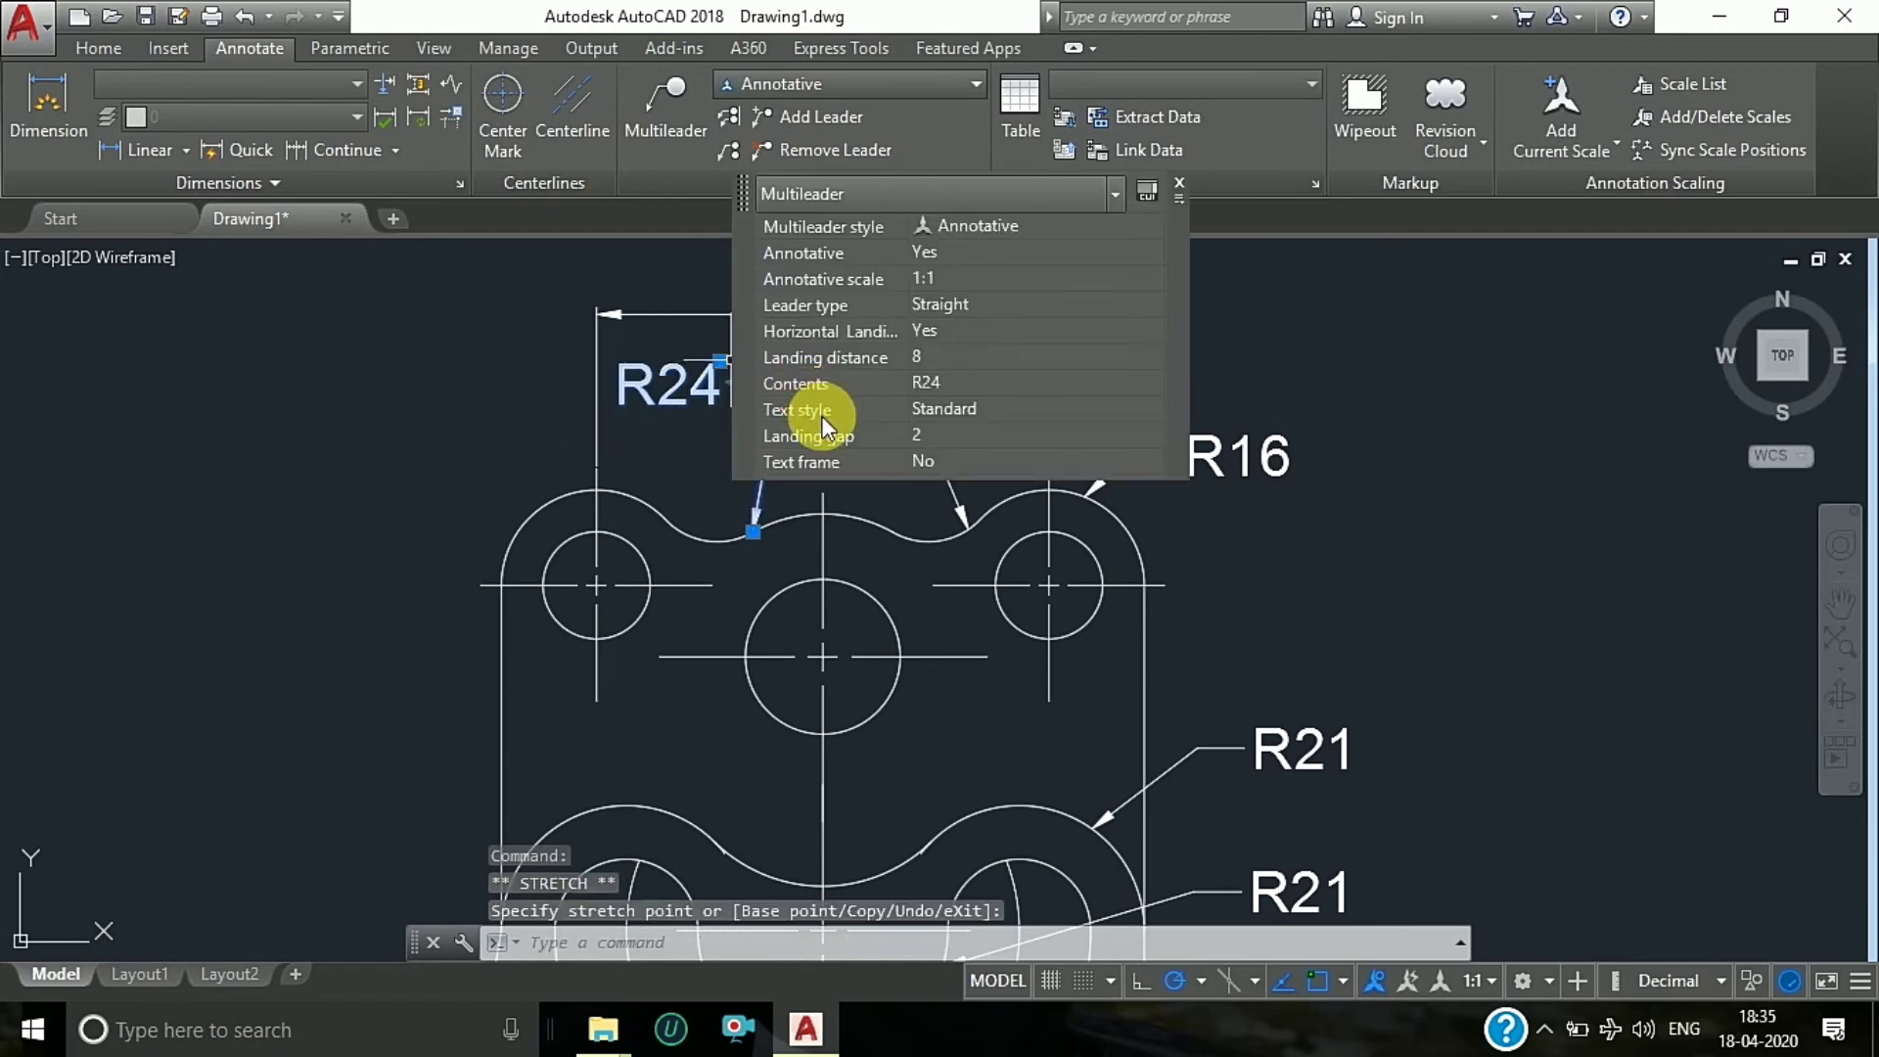
key(Escape)
key(Escape)
click(843, 428)
click(866, 405)
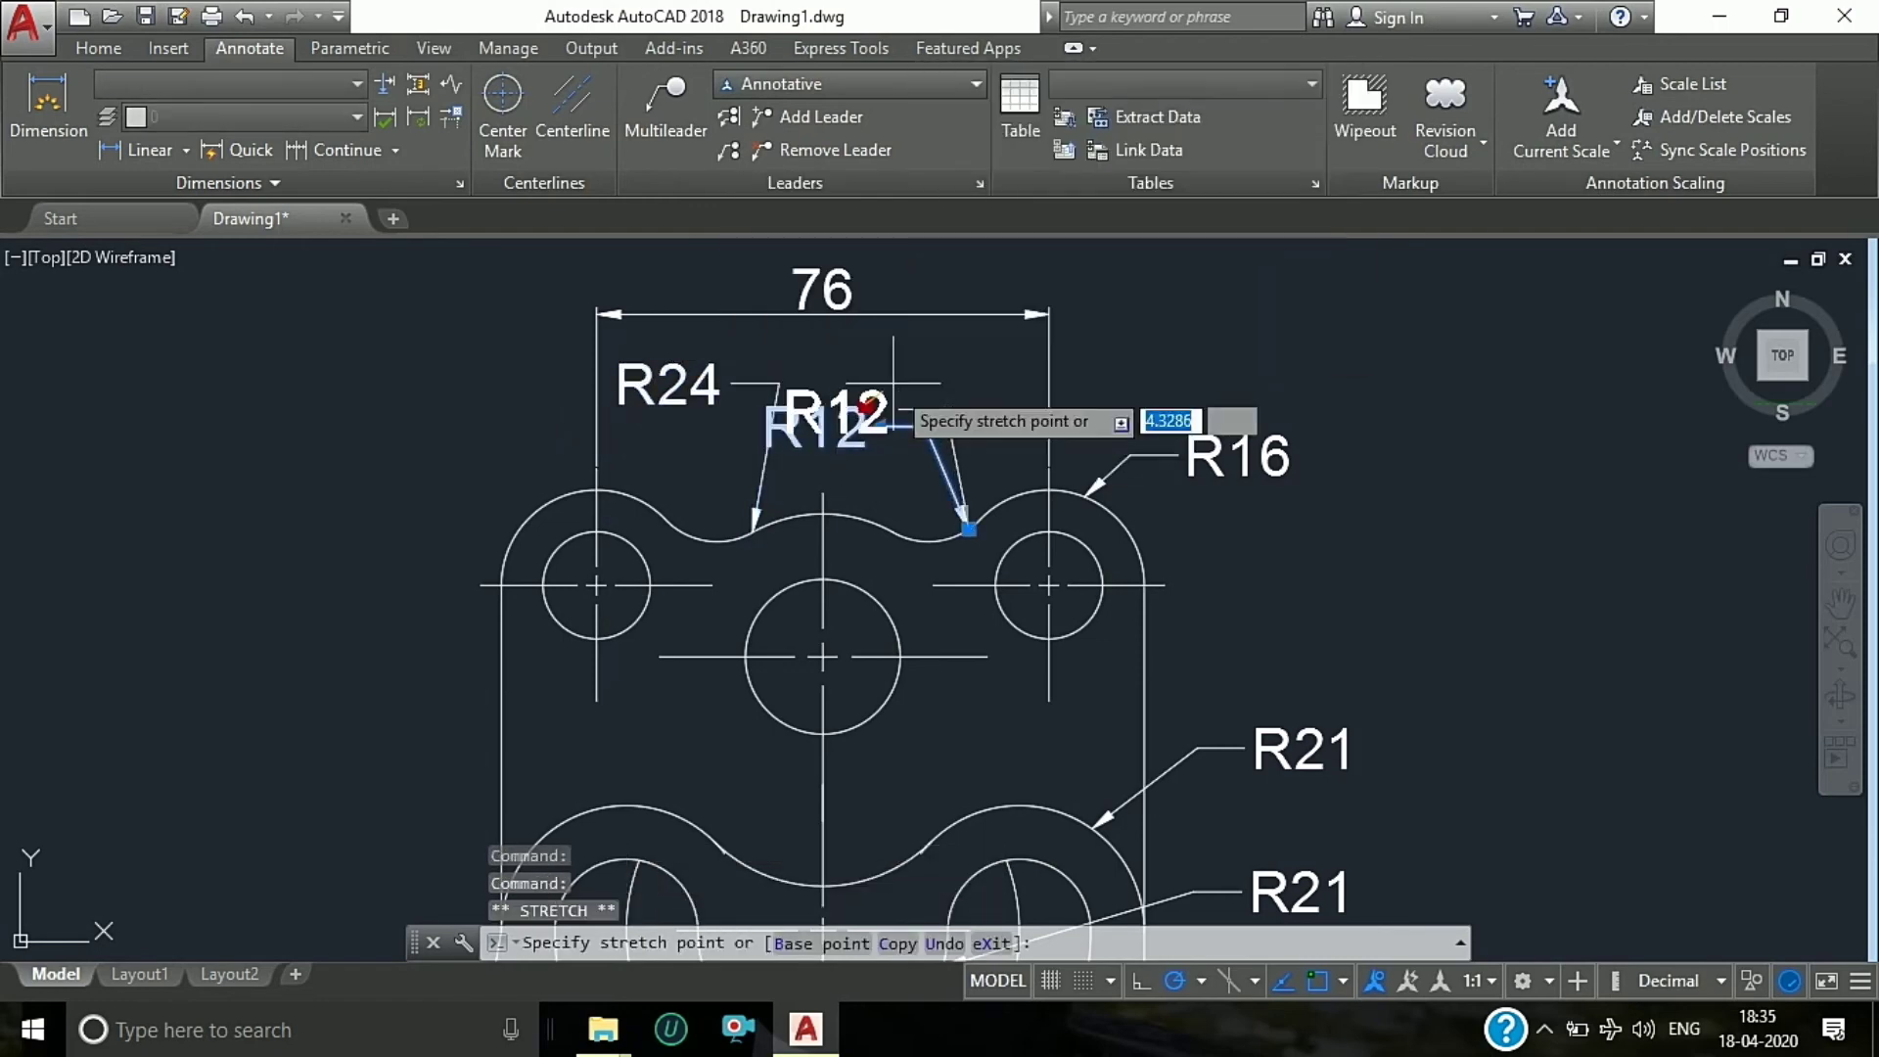
click(920, 368)
key(Escape)
key(Escape)
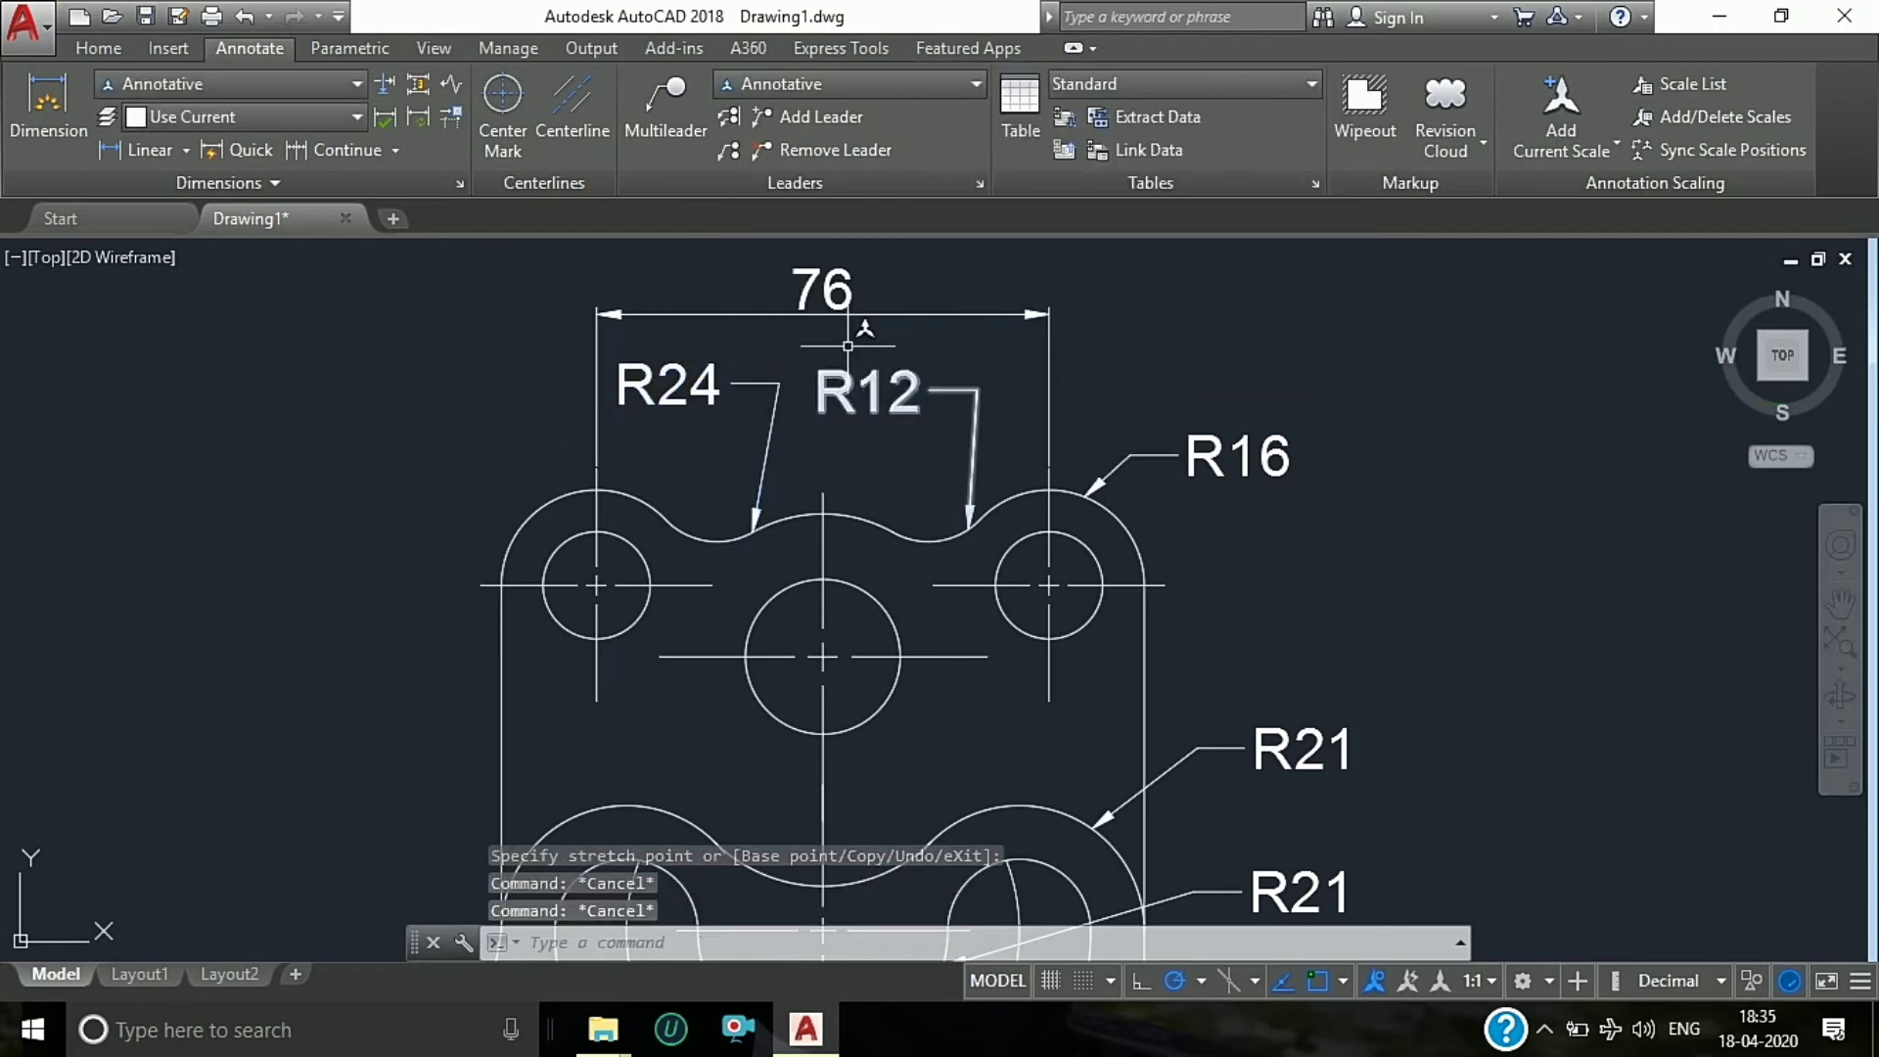
Step: Add a Ø18 diameter callout to the upper-left hole, landed to its left
click(662, 100)
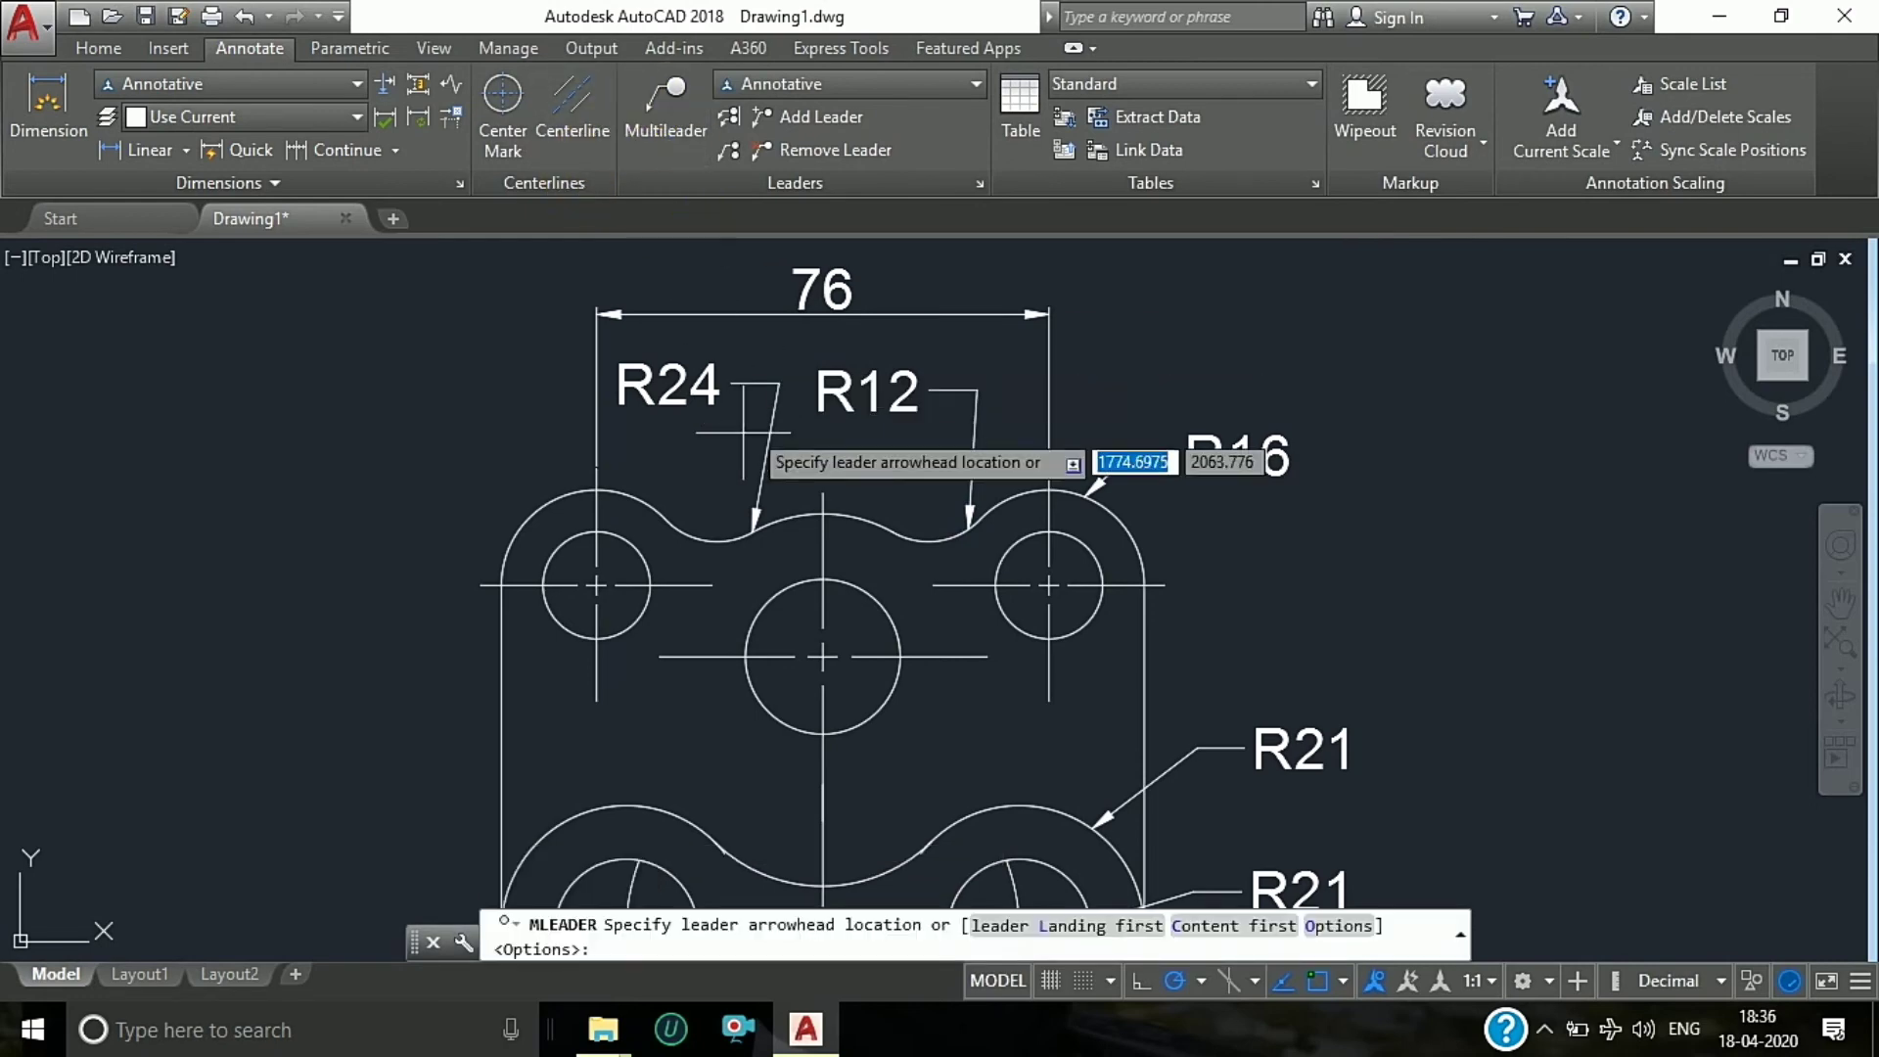
click(551, 553)
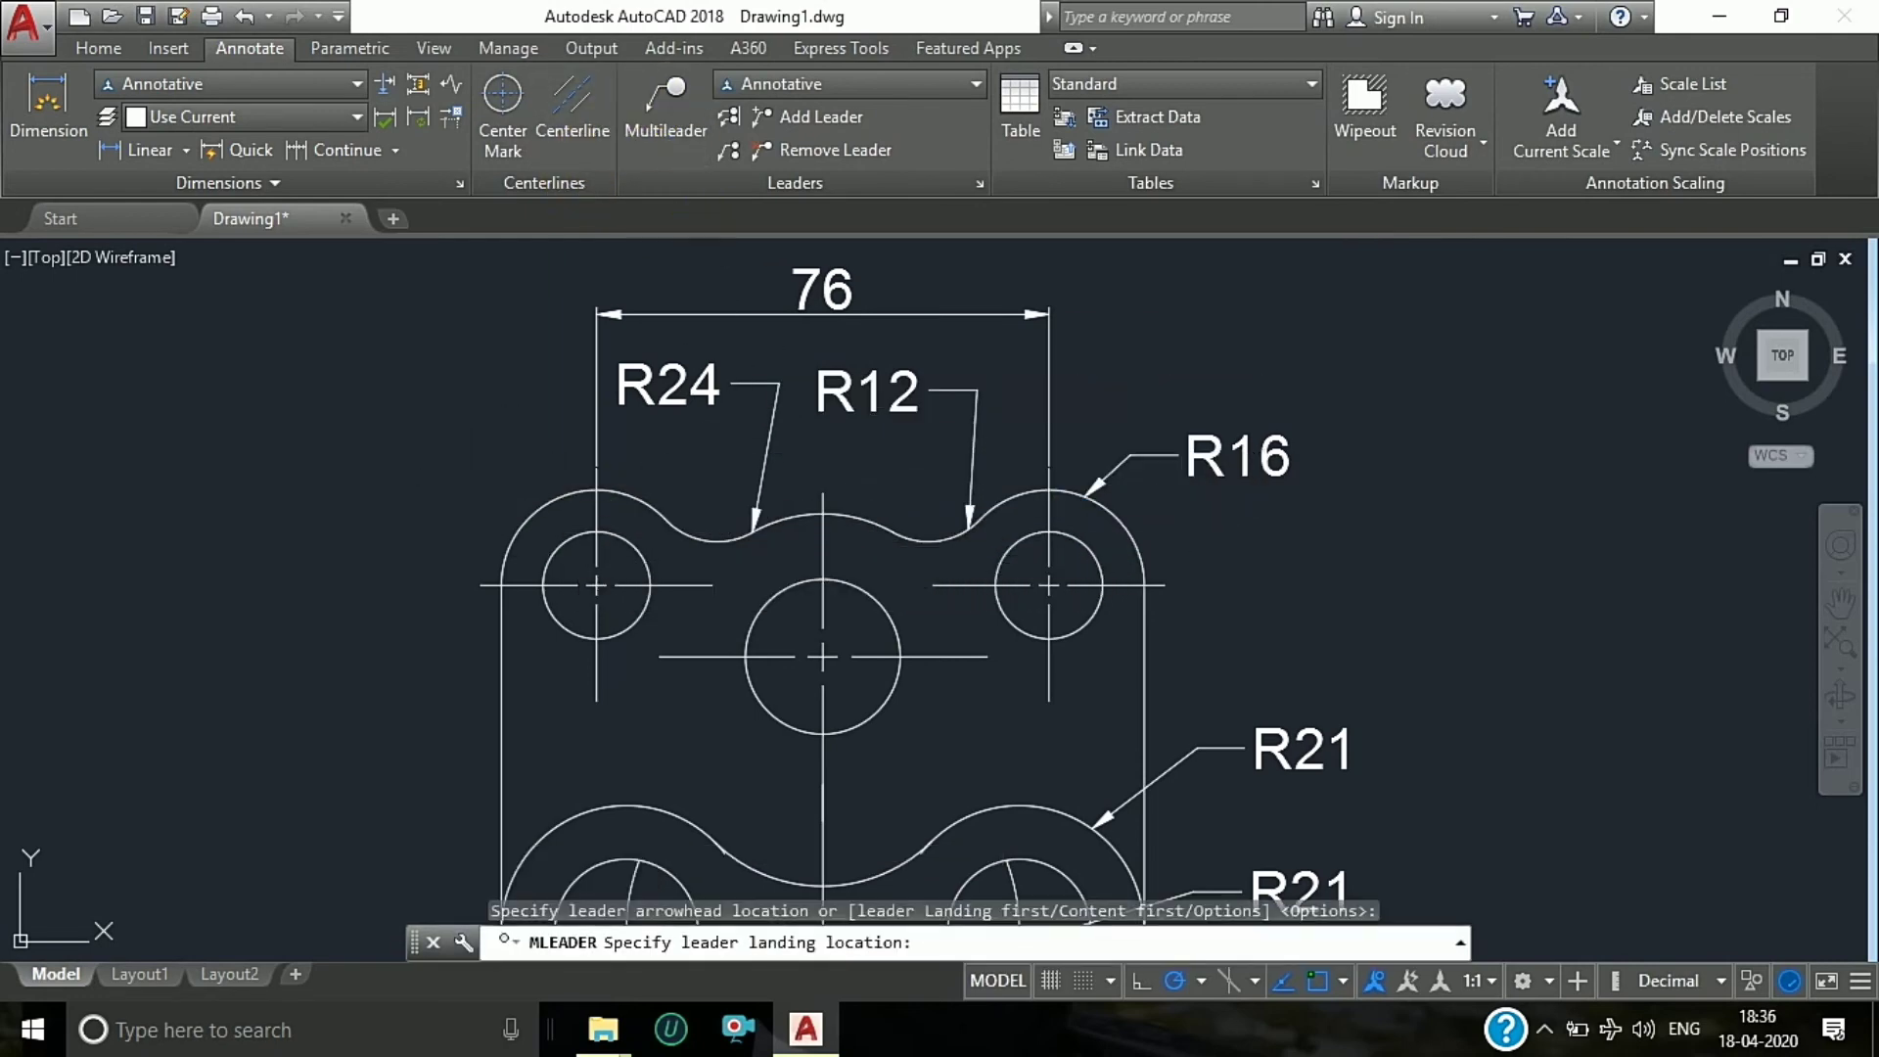
click(401, 480)
click(1319, 135)
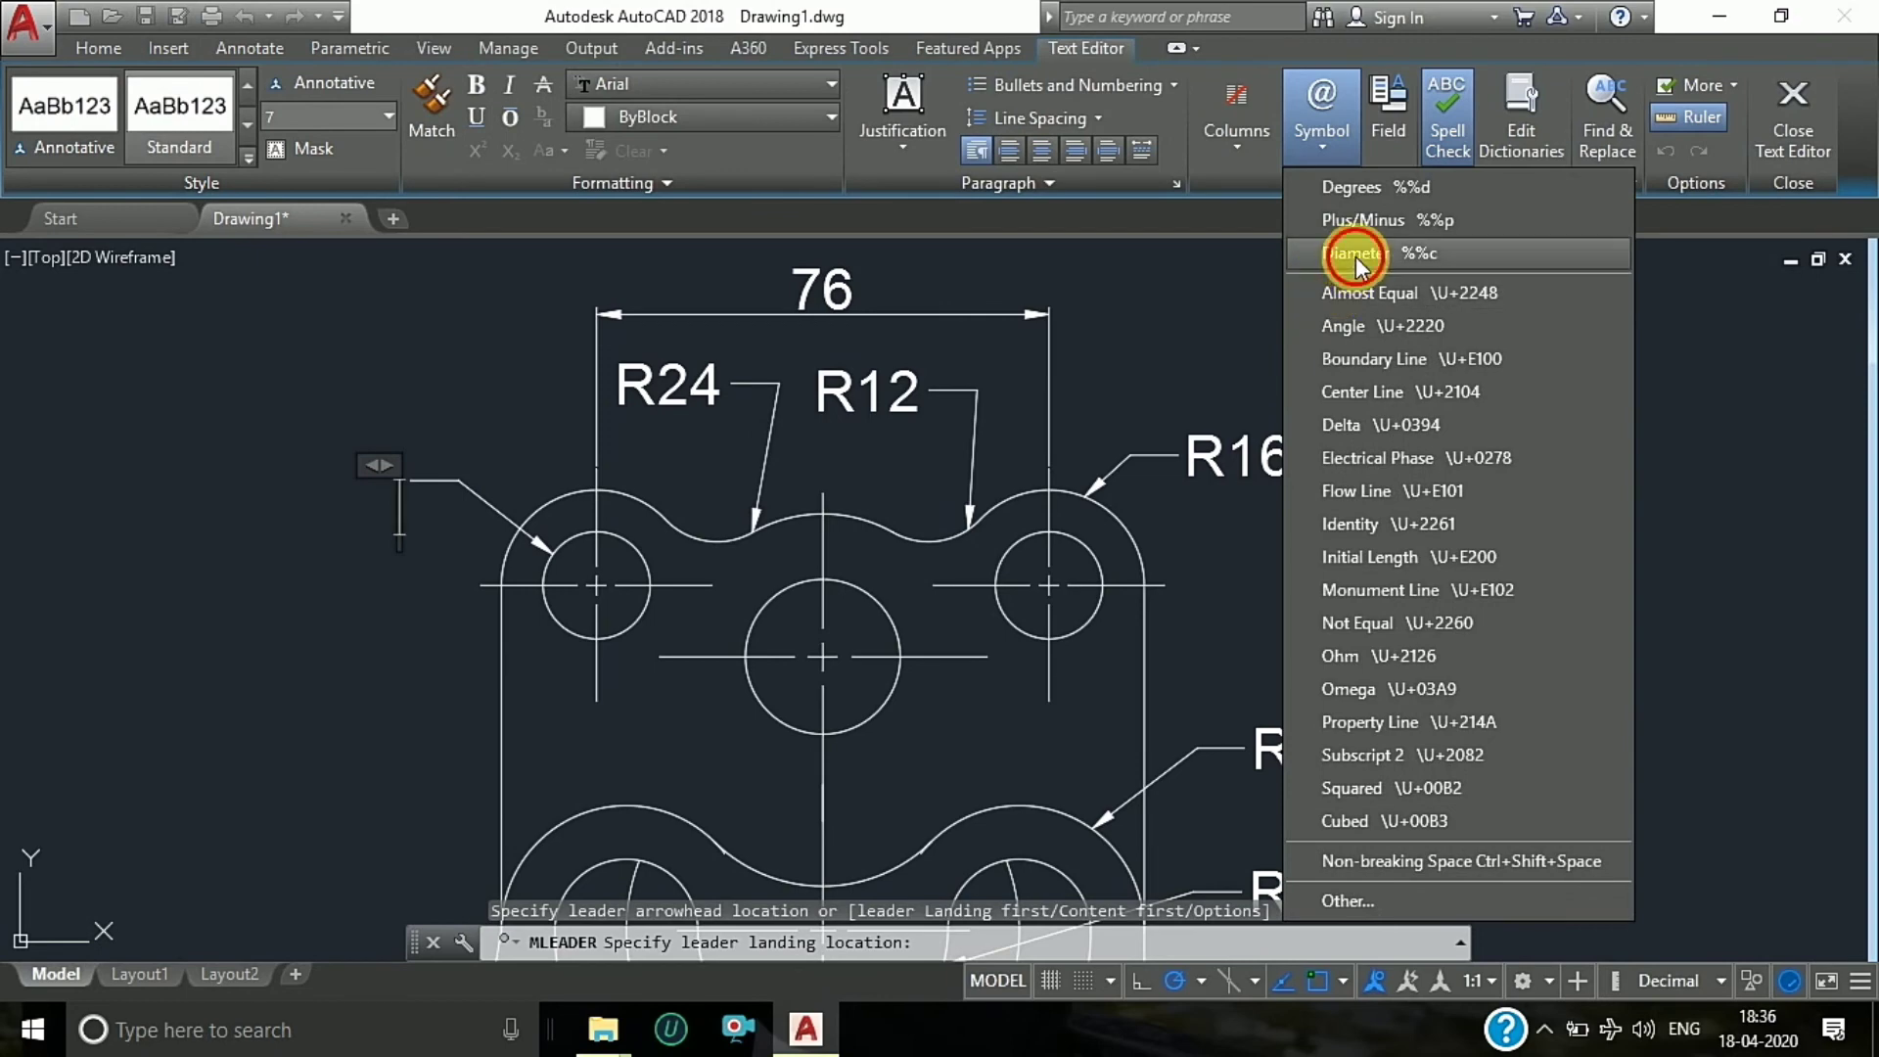
click(1353, 253)
text(Ø18)
click(1442, 454)
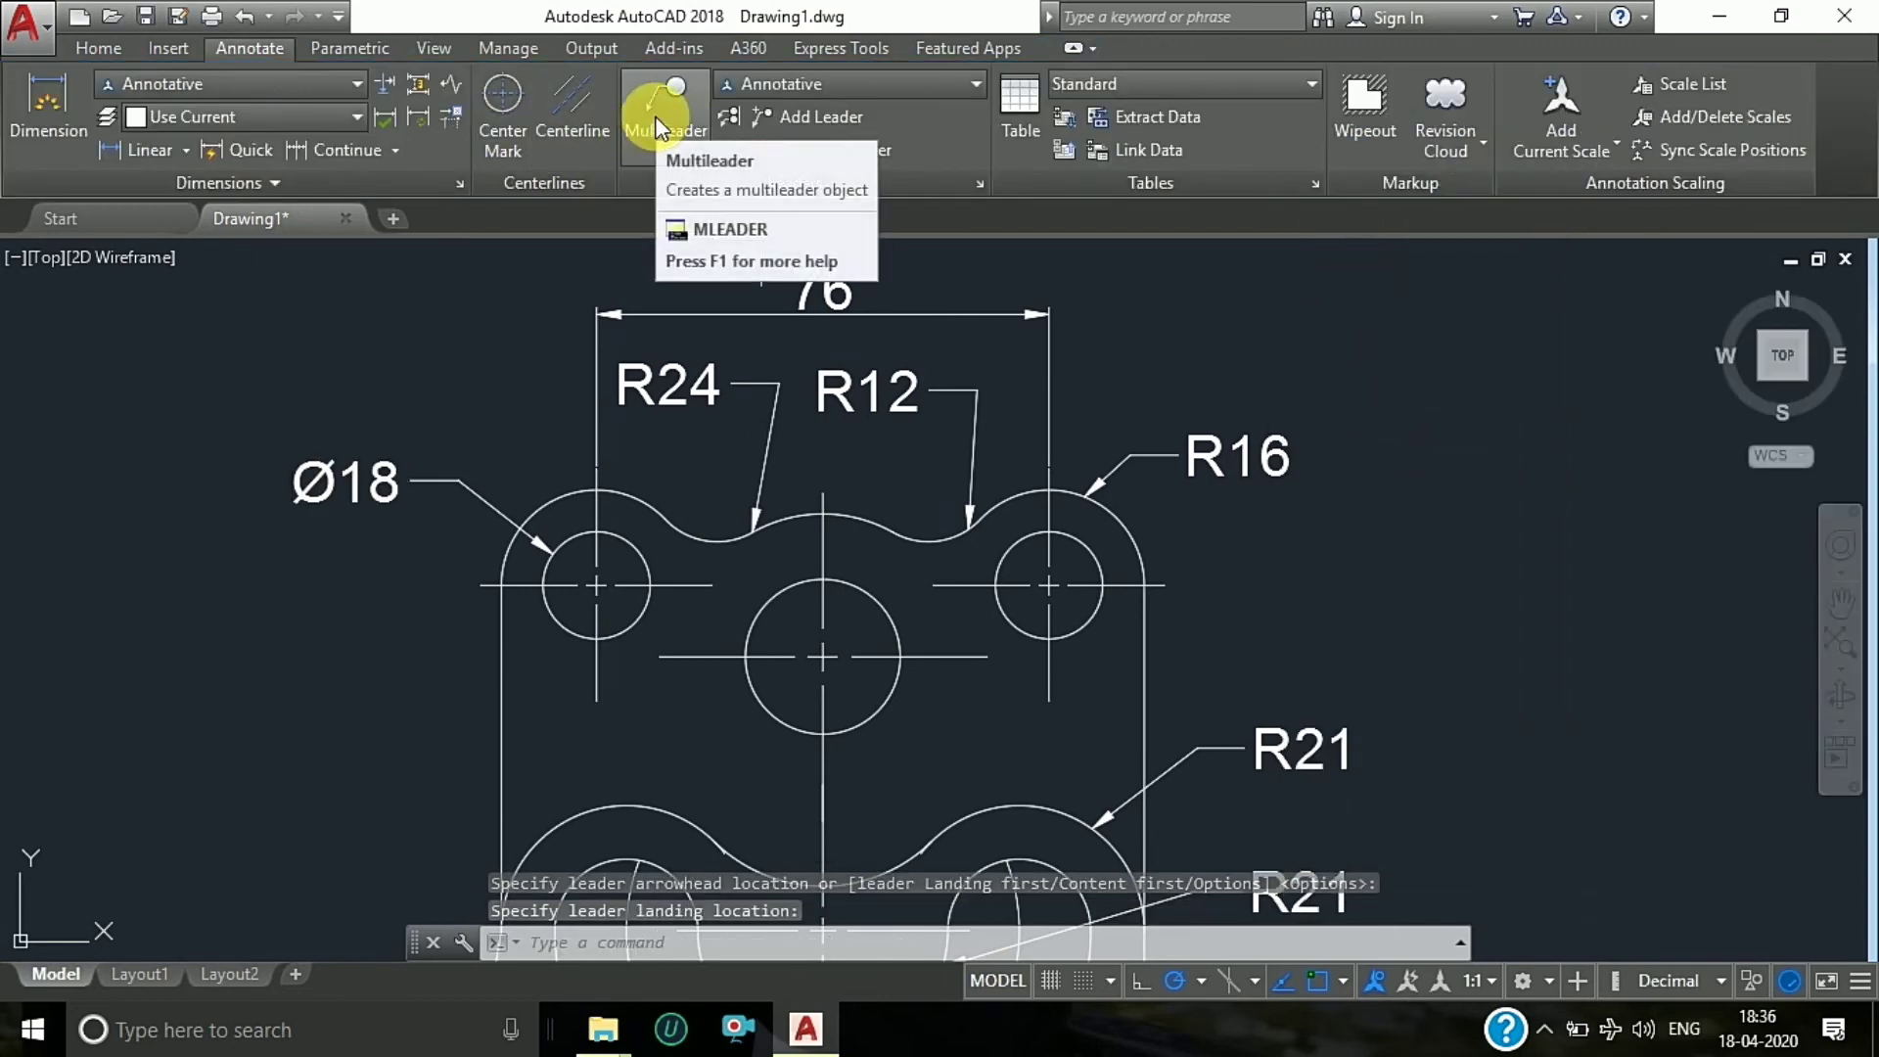
Step: Dimension the 58 vertical distance from the lower lobe centre to the upper hole centre
click(67, 119)
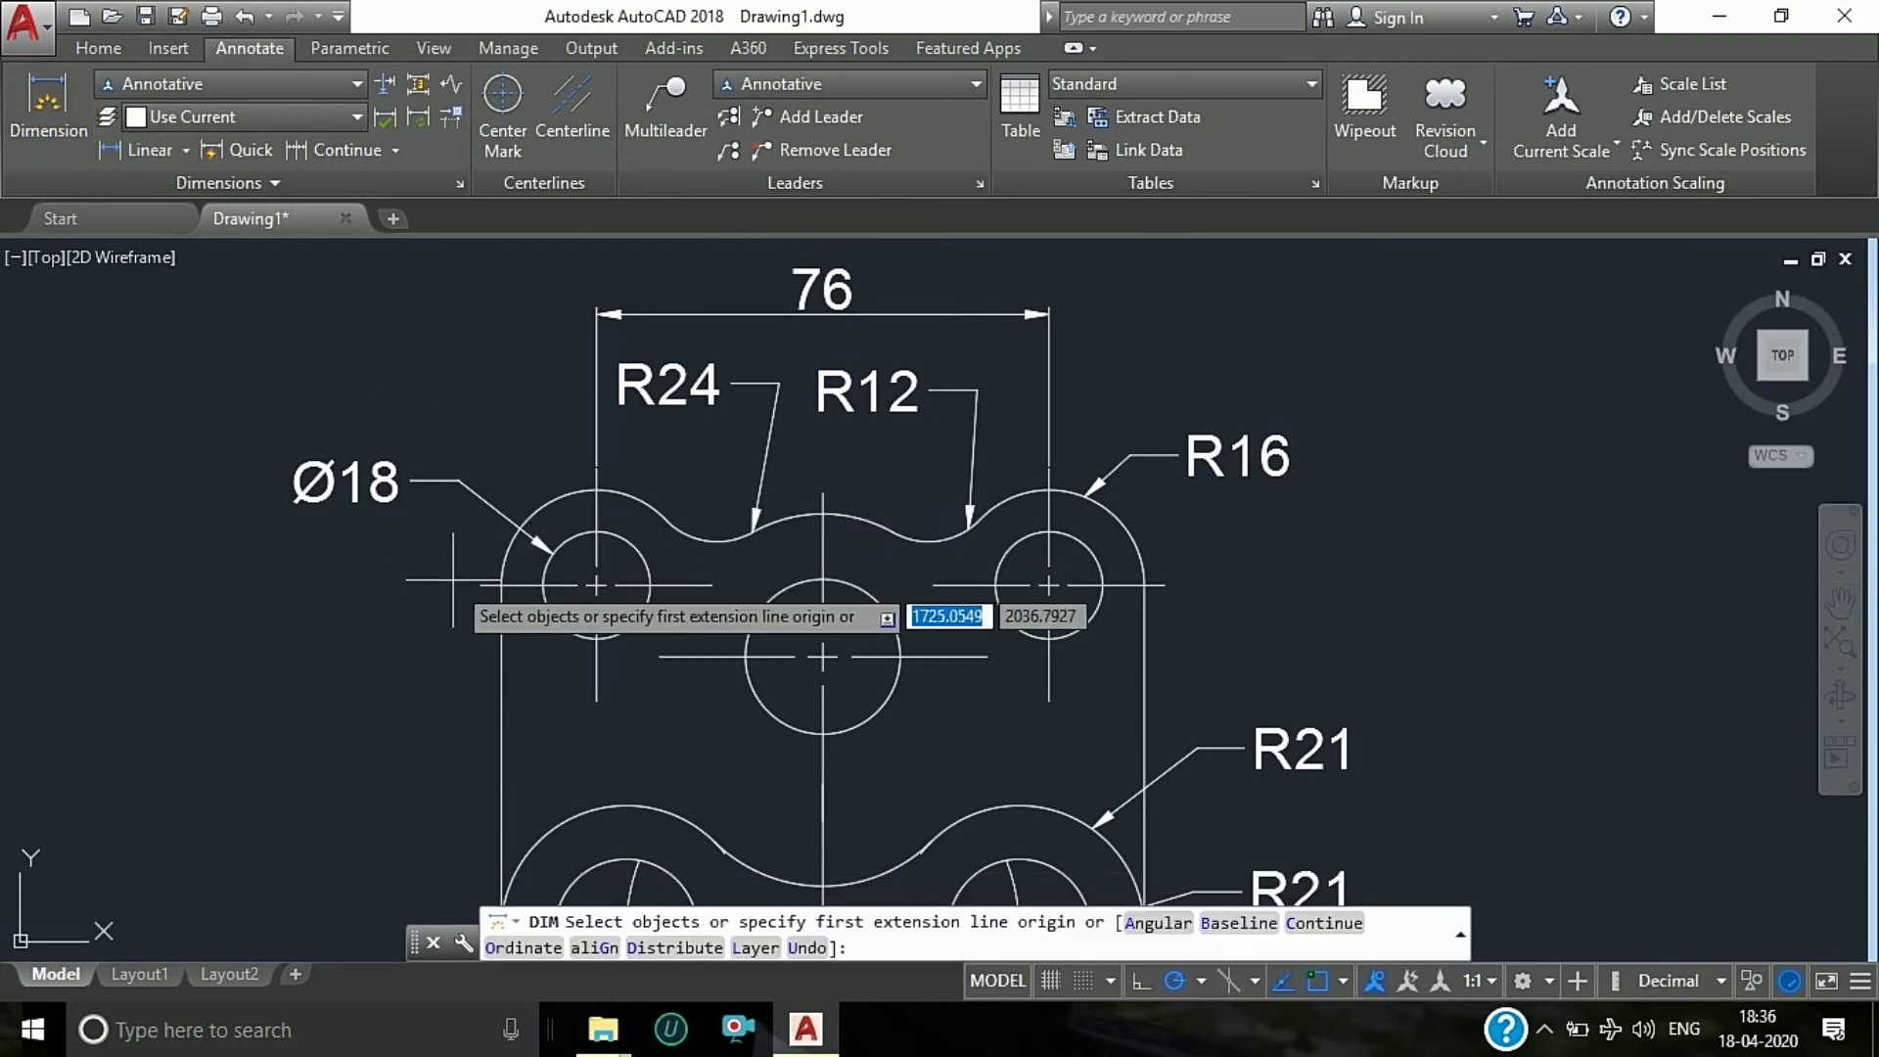
scroll(472, 585, down, 2)
scroll(473, 585, down, 1)
scroll(627, 714, up, 3)
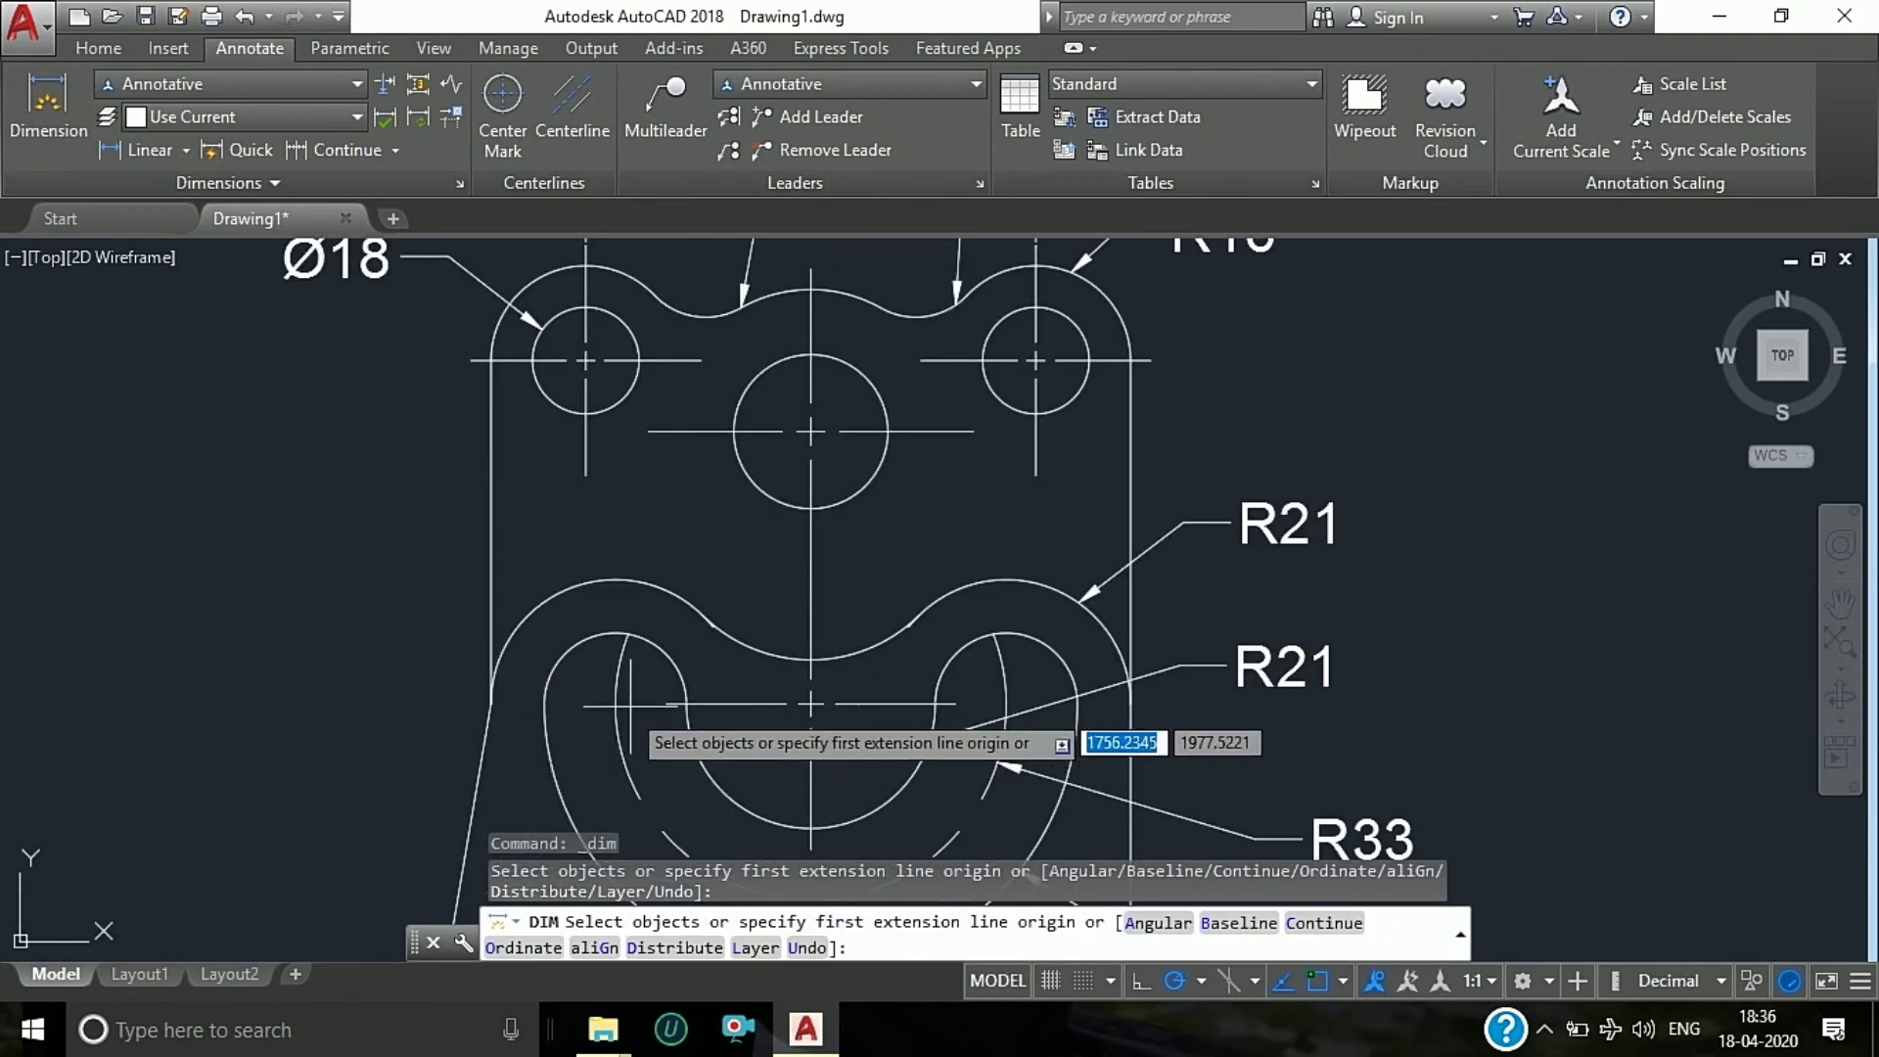
click(666, 705)
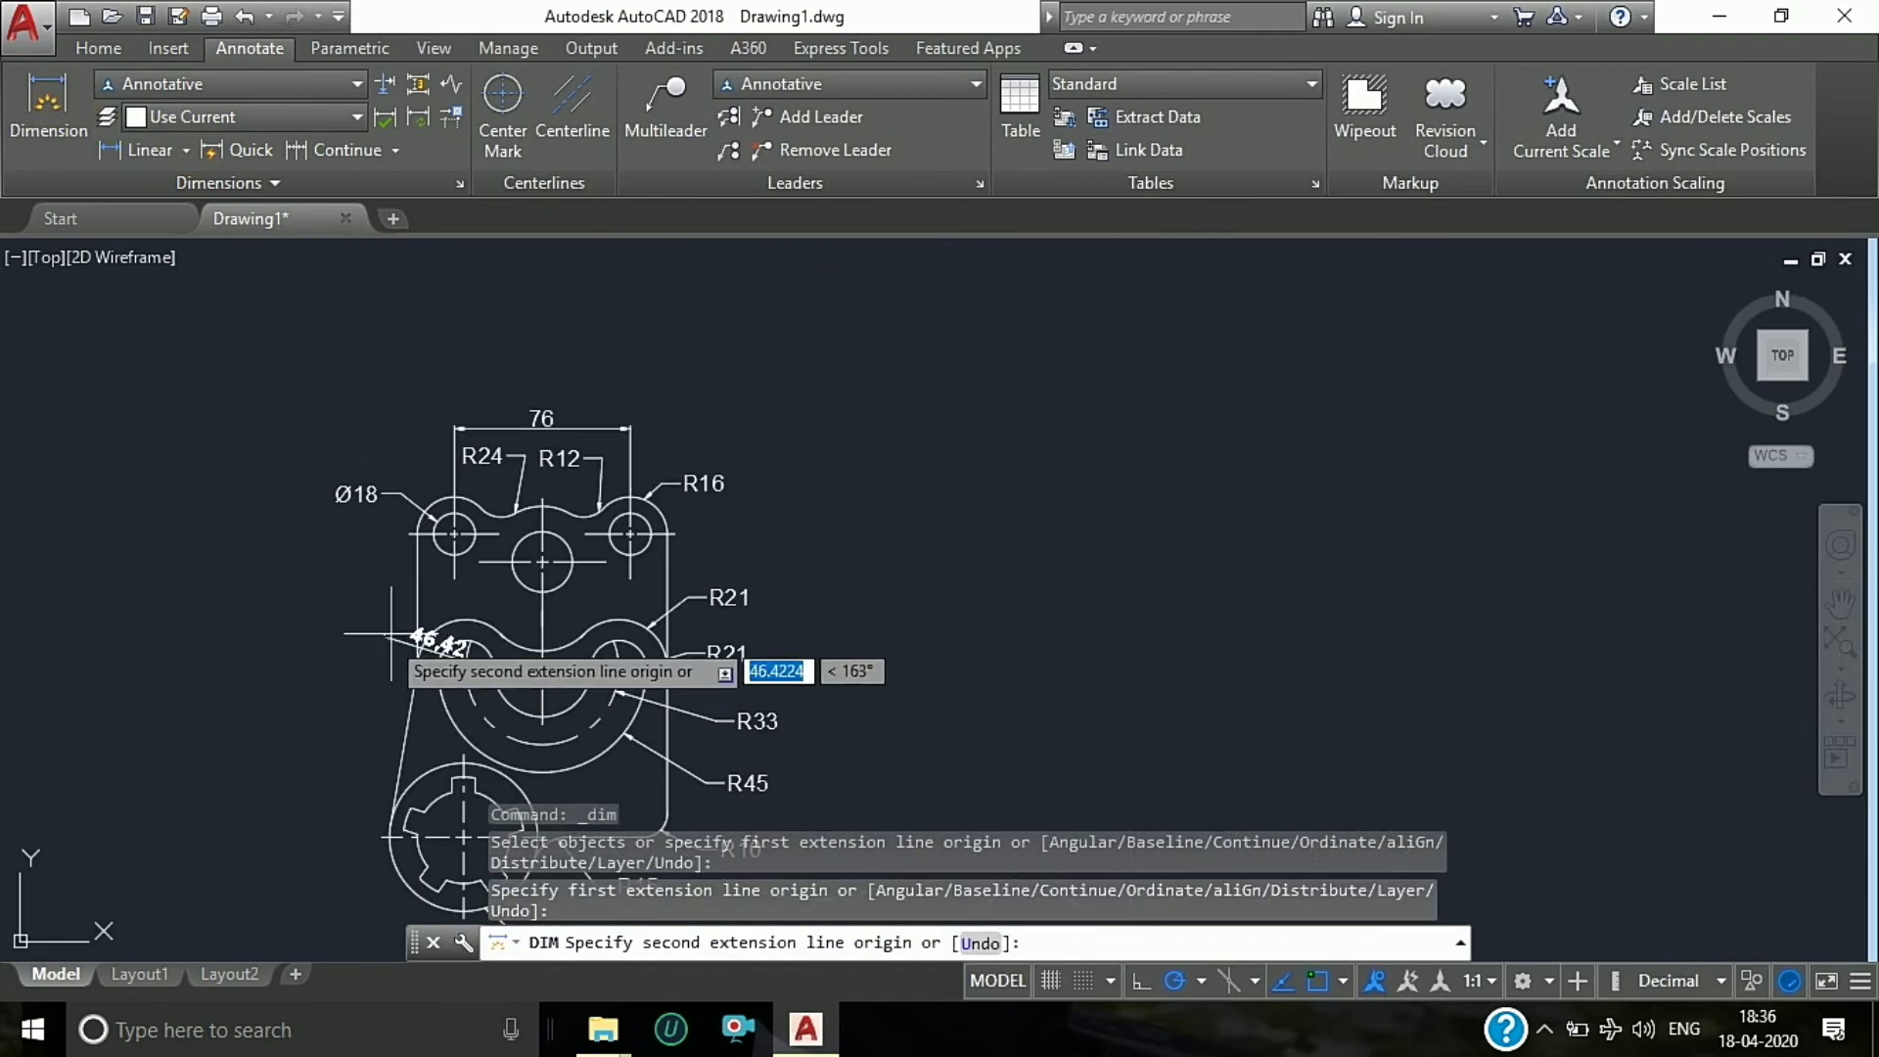
scroll(421, 641, down, 4)
click(409, 533)
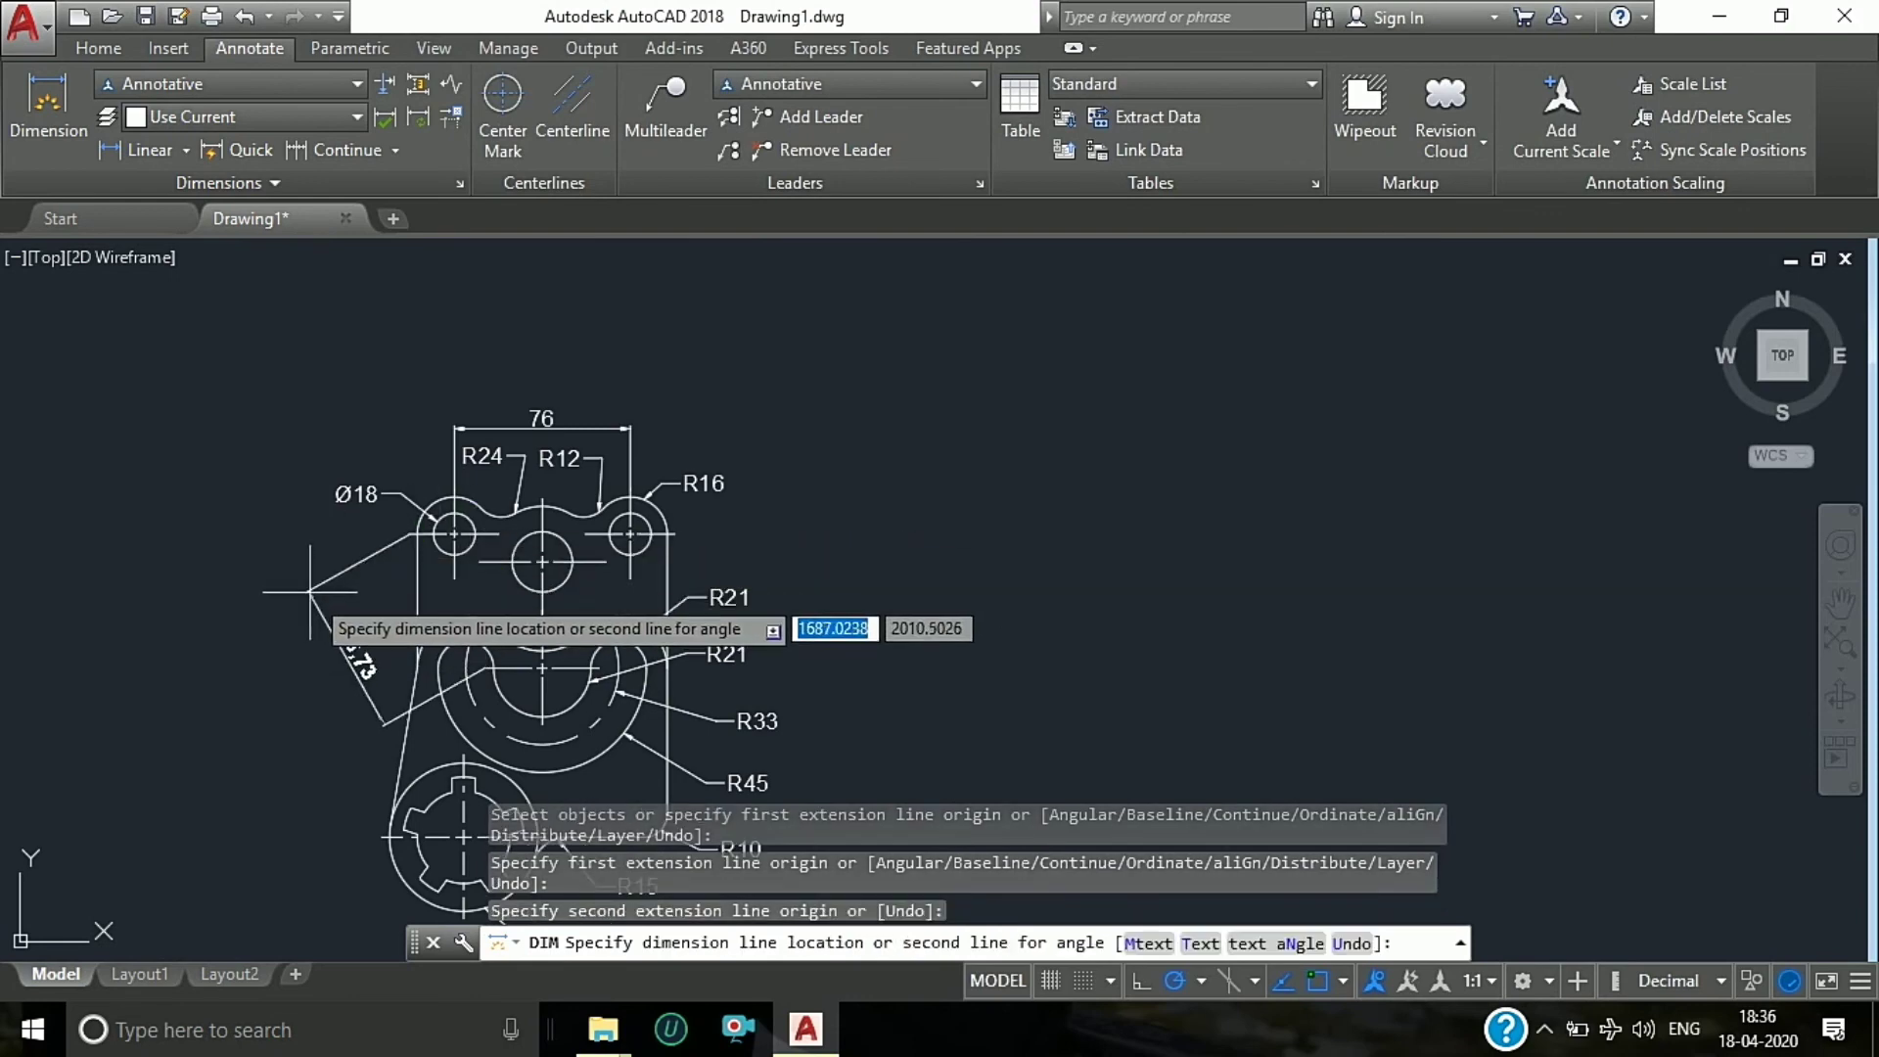
scroll(304, 586, up, 3)
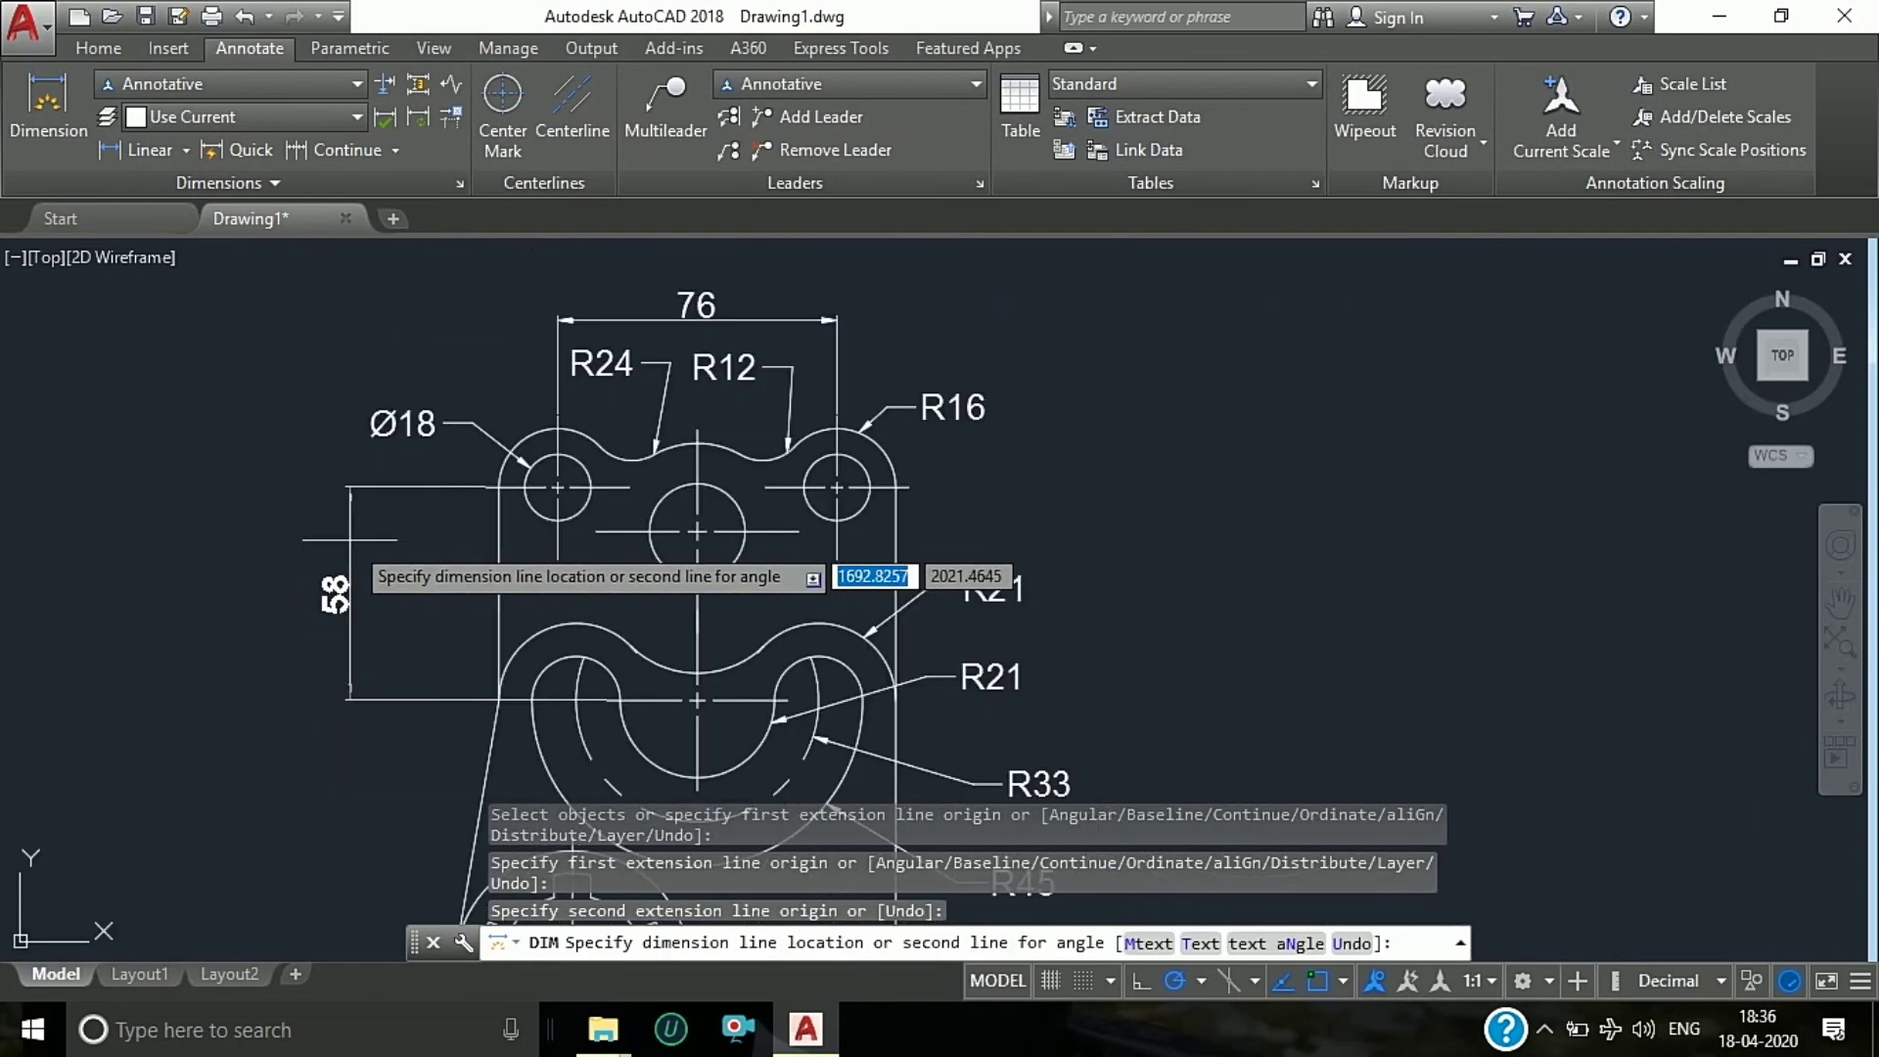
scroll(322, 538, down, 2)
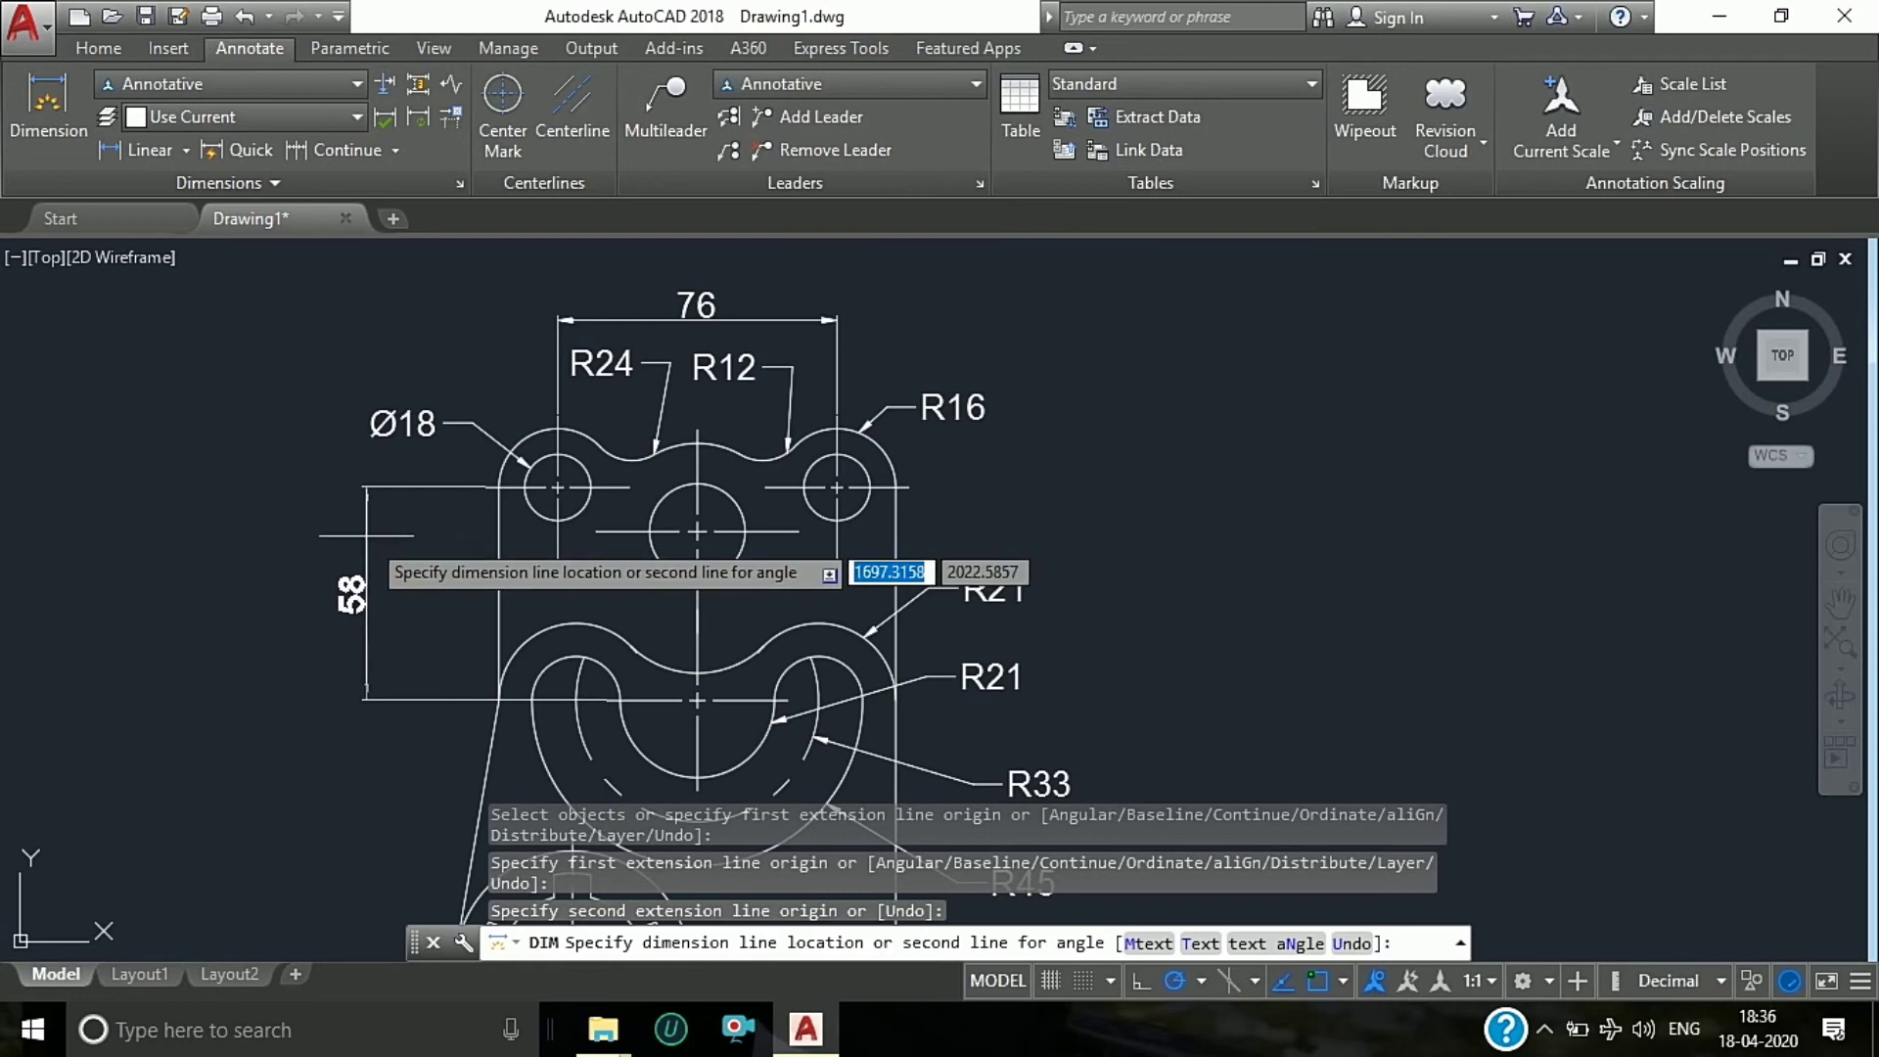
scroll(370, 533, down, 2)
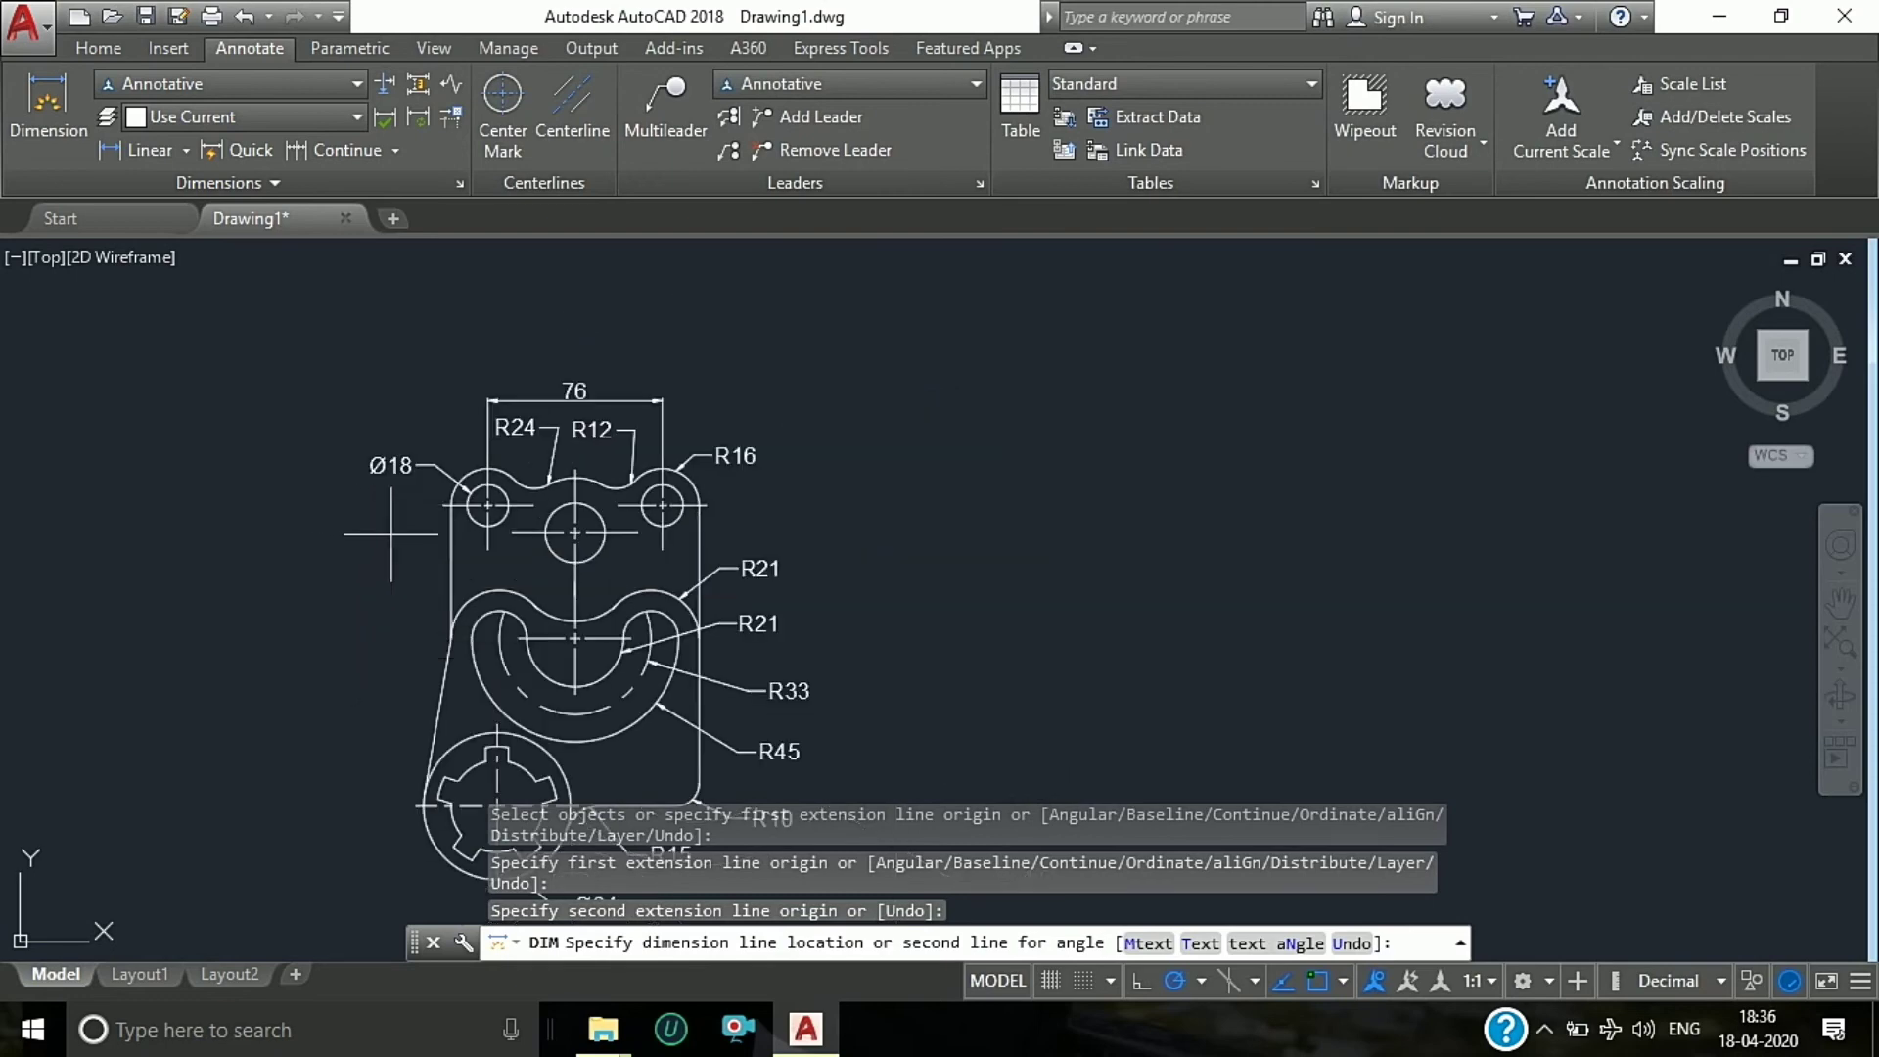
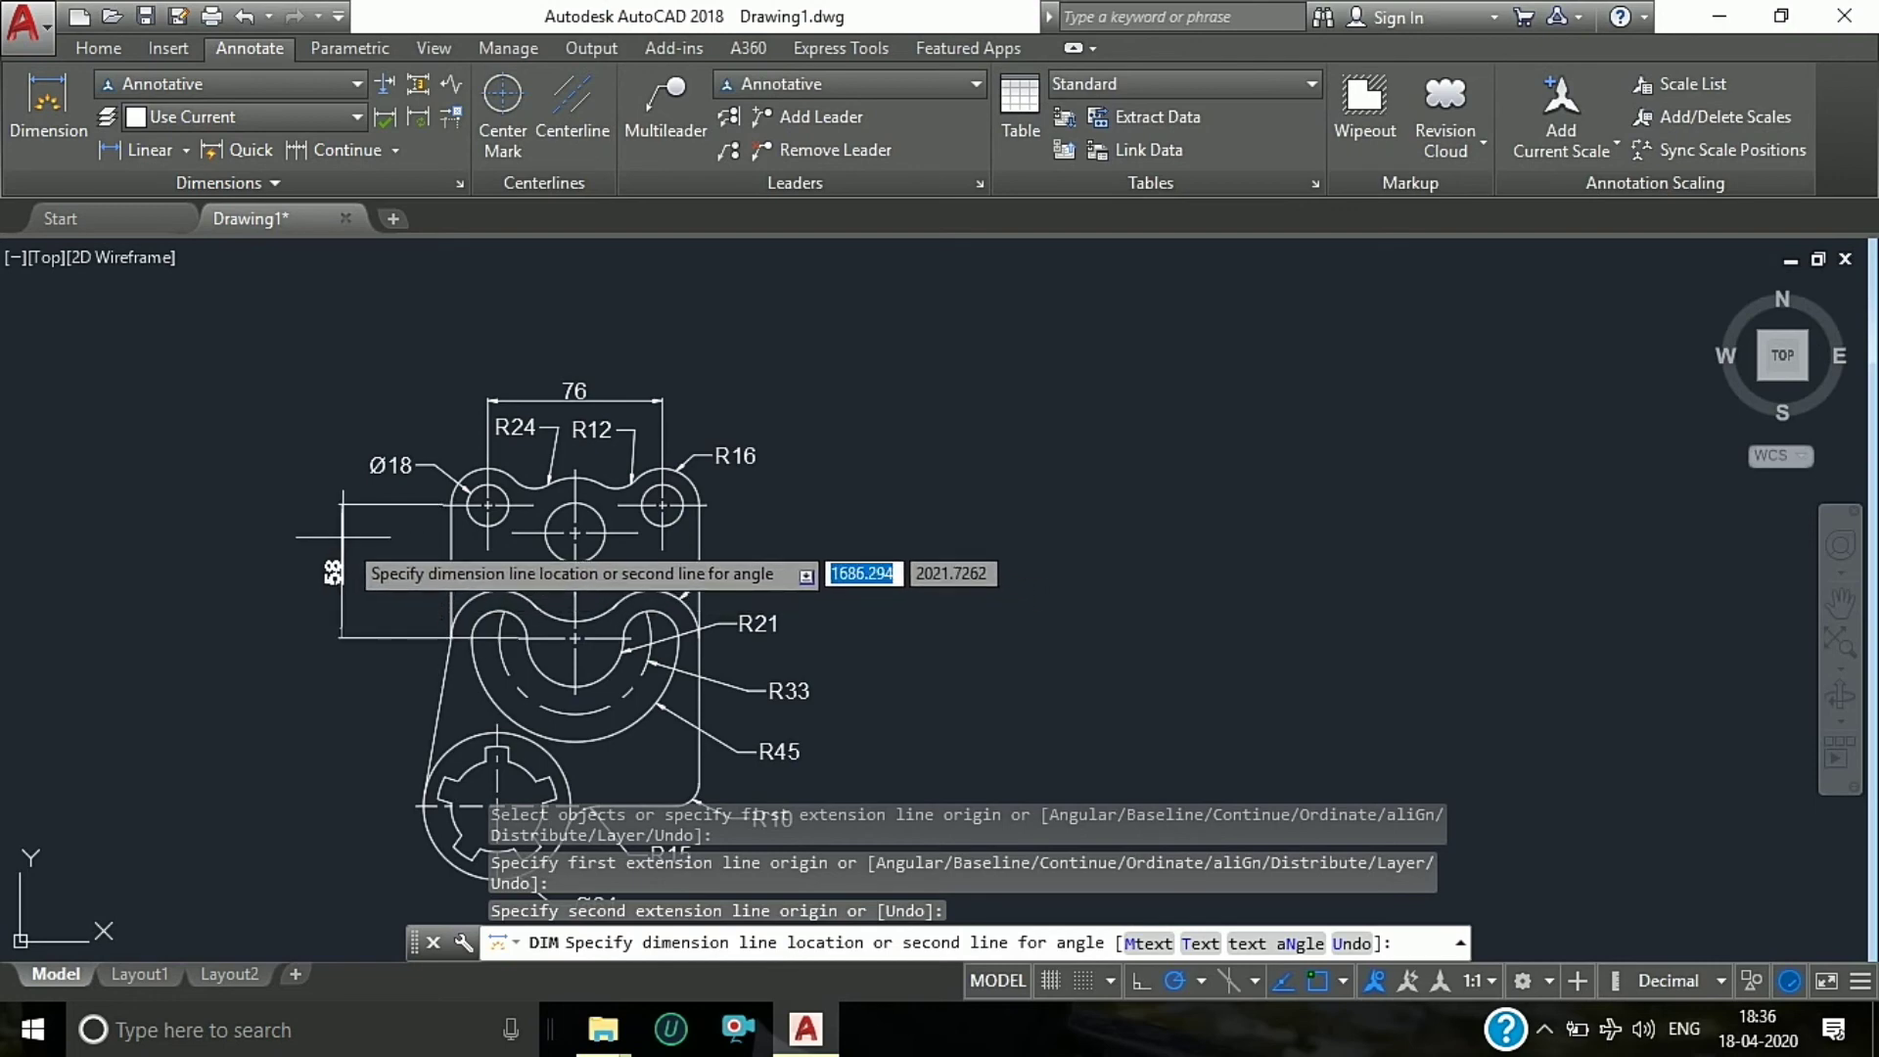
Step: Place the 58 vertical linear dimension
click(347, 536)
scroll(348, 536, up, 3)
scroll(766, 335, down, 3)
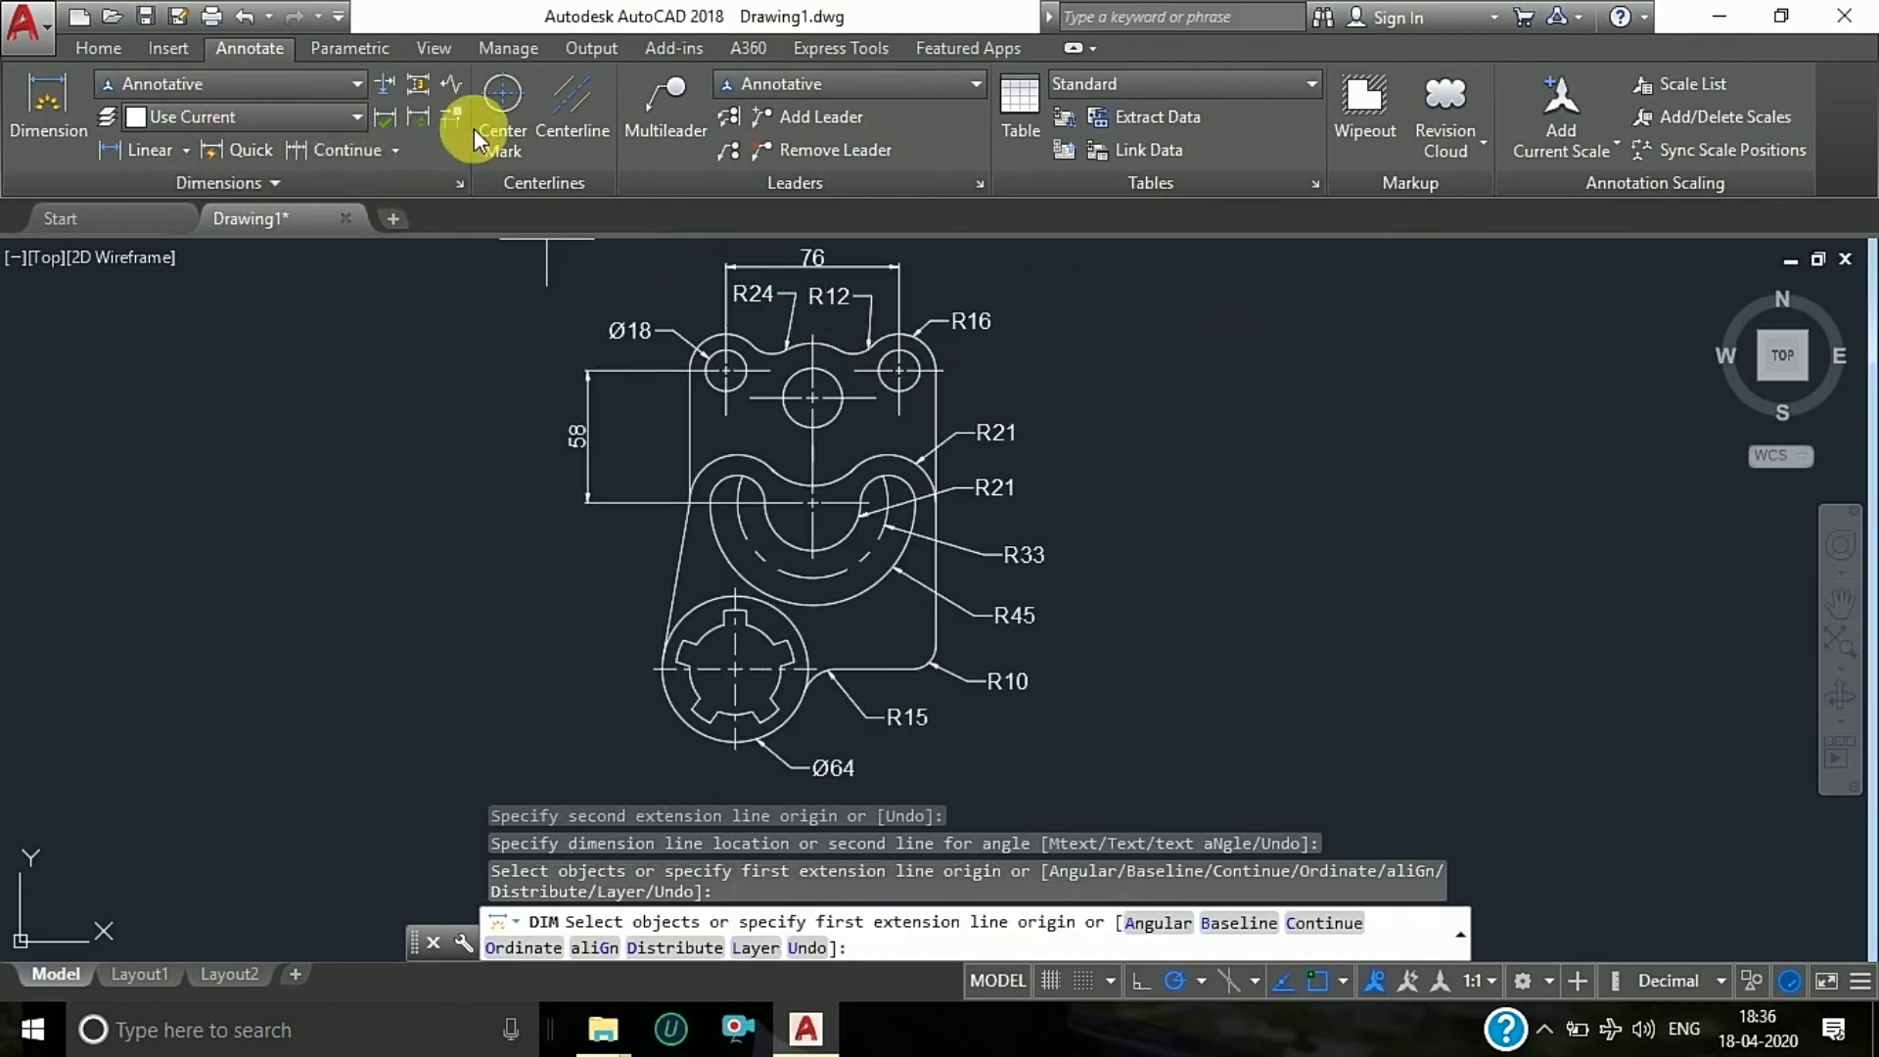
Step: Add an R12 multileader callout pointing to the left inner arc of the curved slot
click(666, 109)
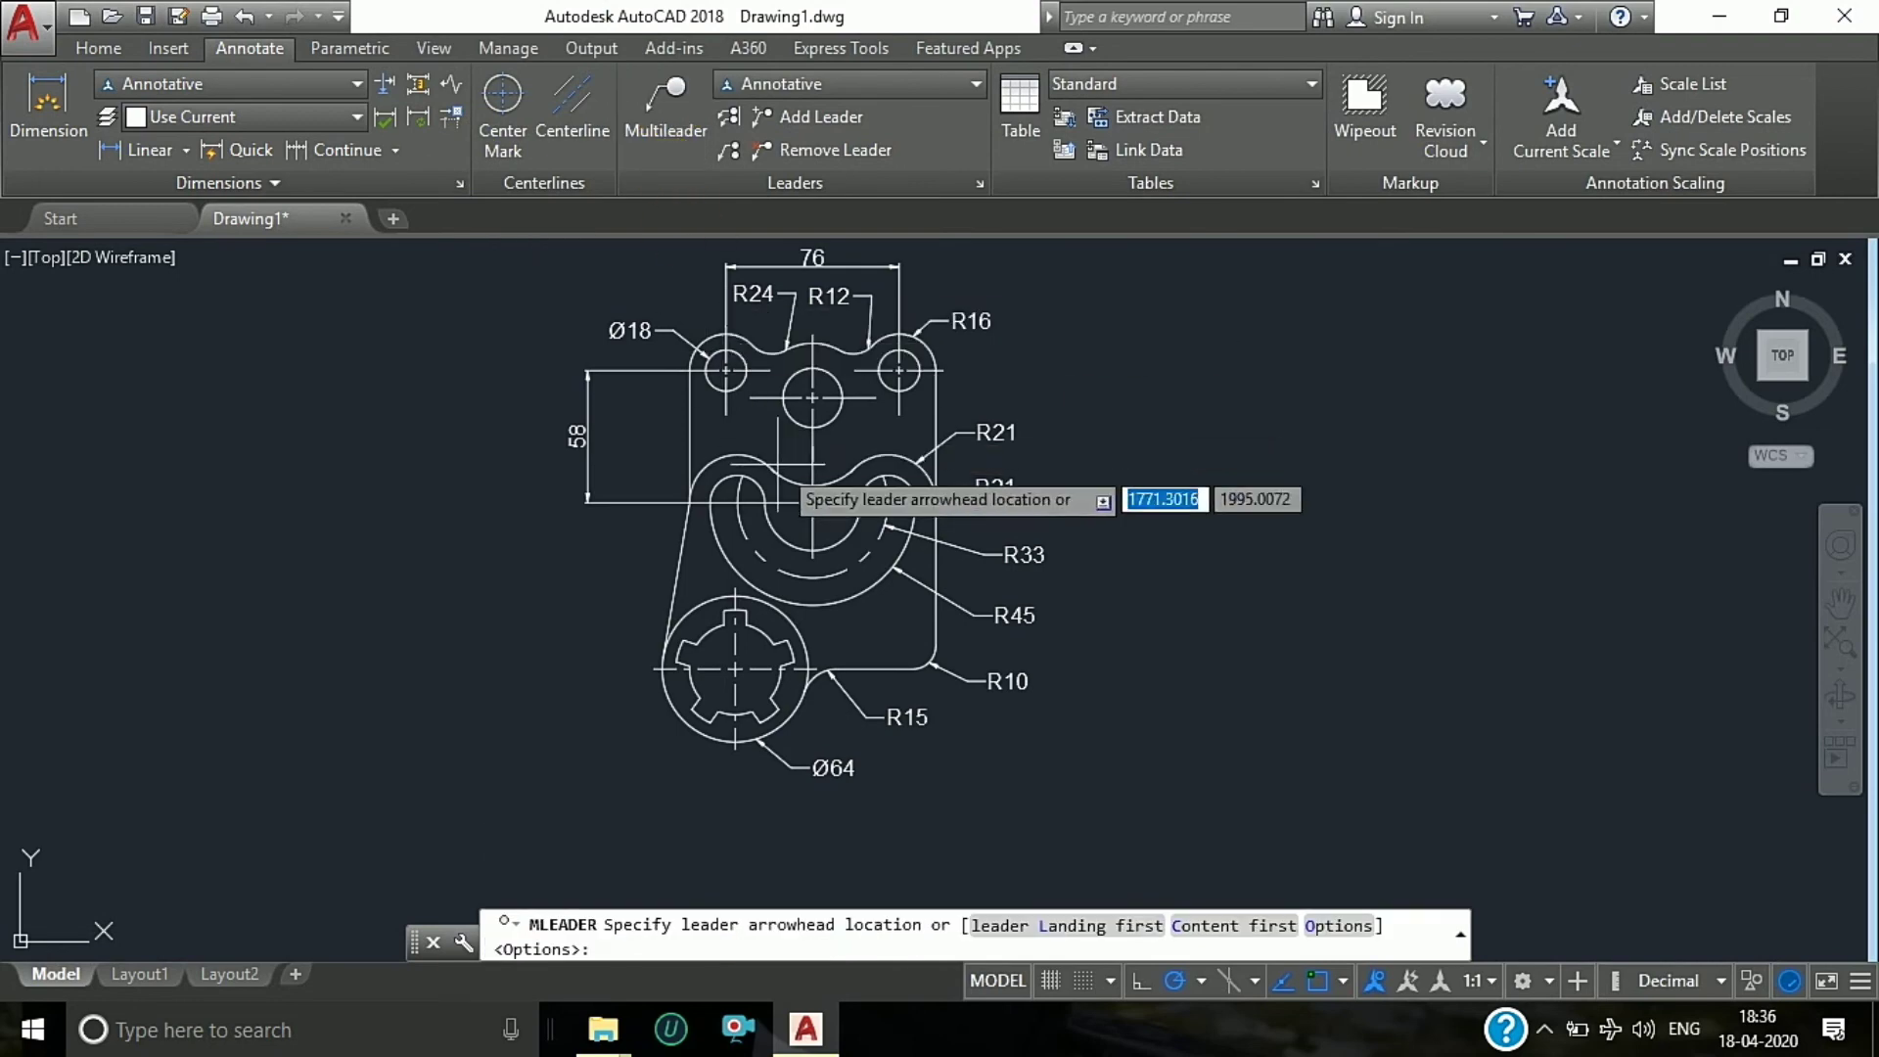
scroll(806, 509, up, 2)
click(673, 463)
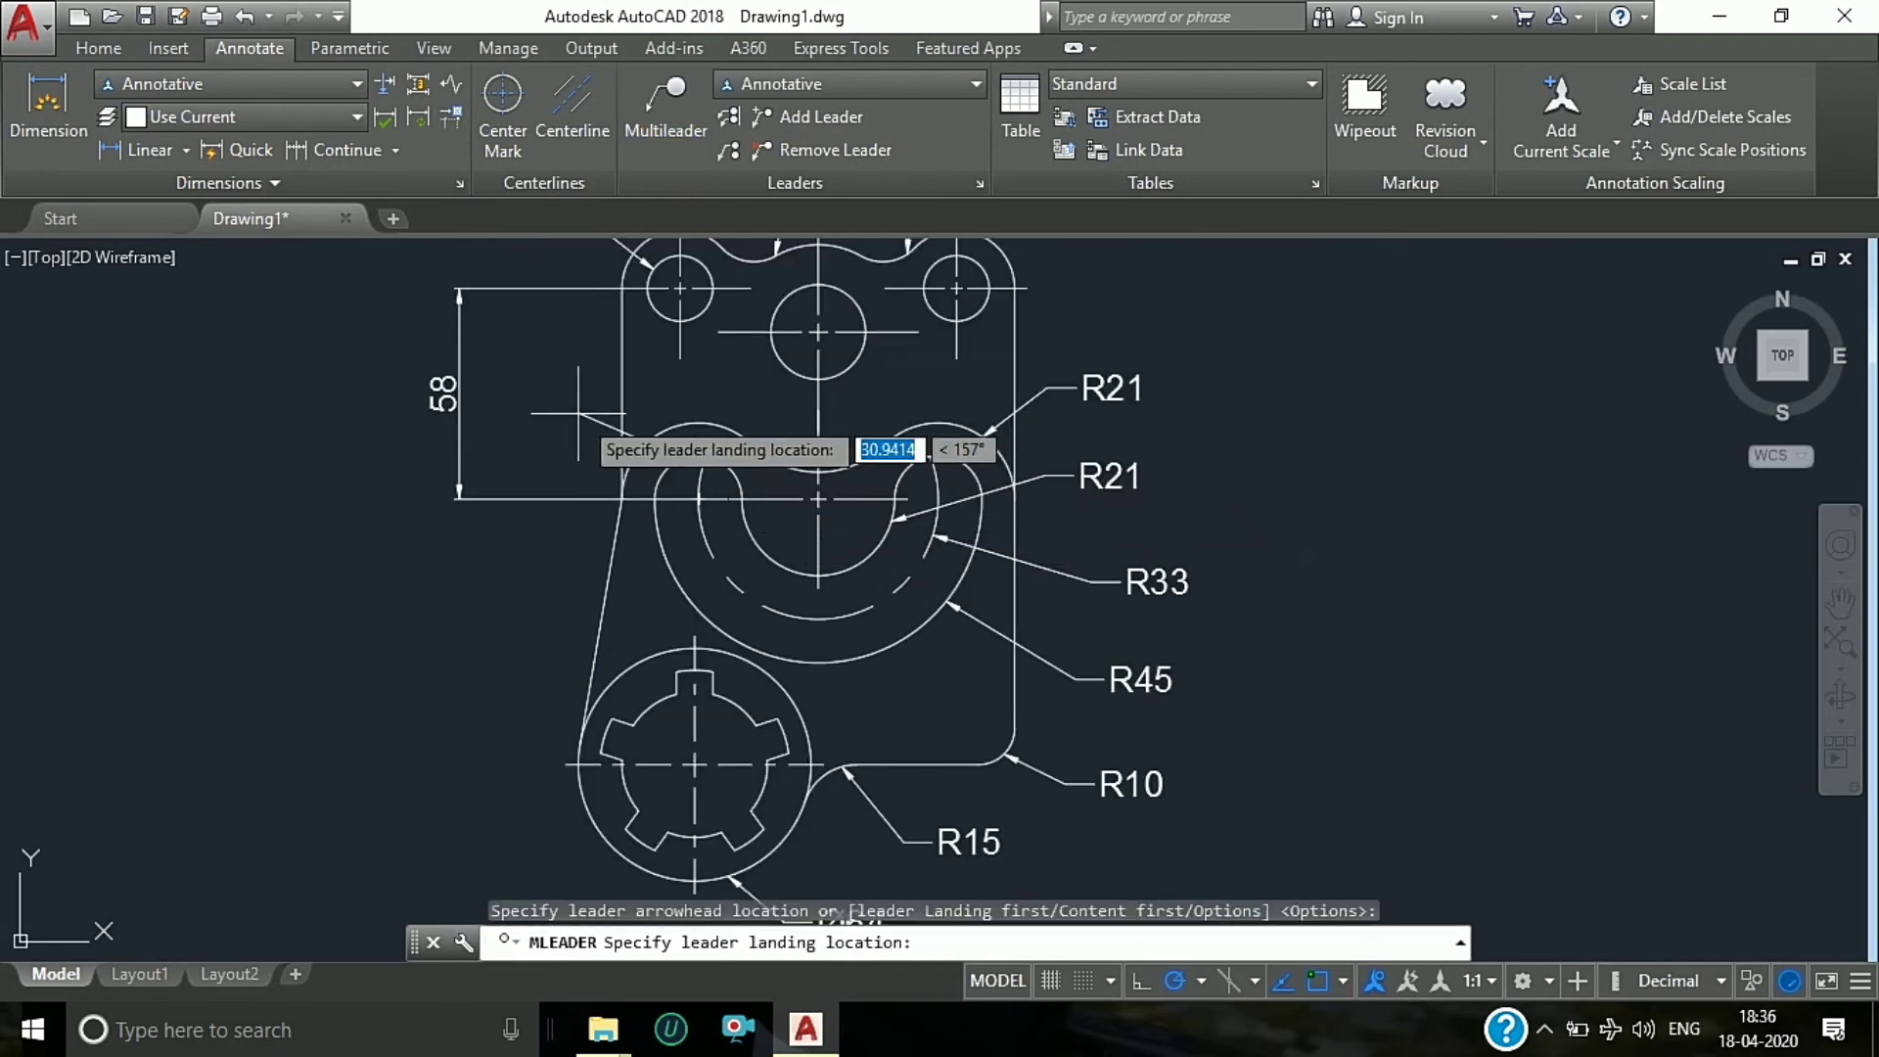
click(584, 416)
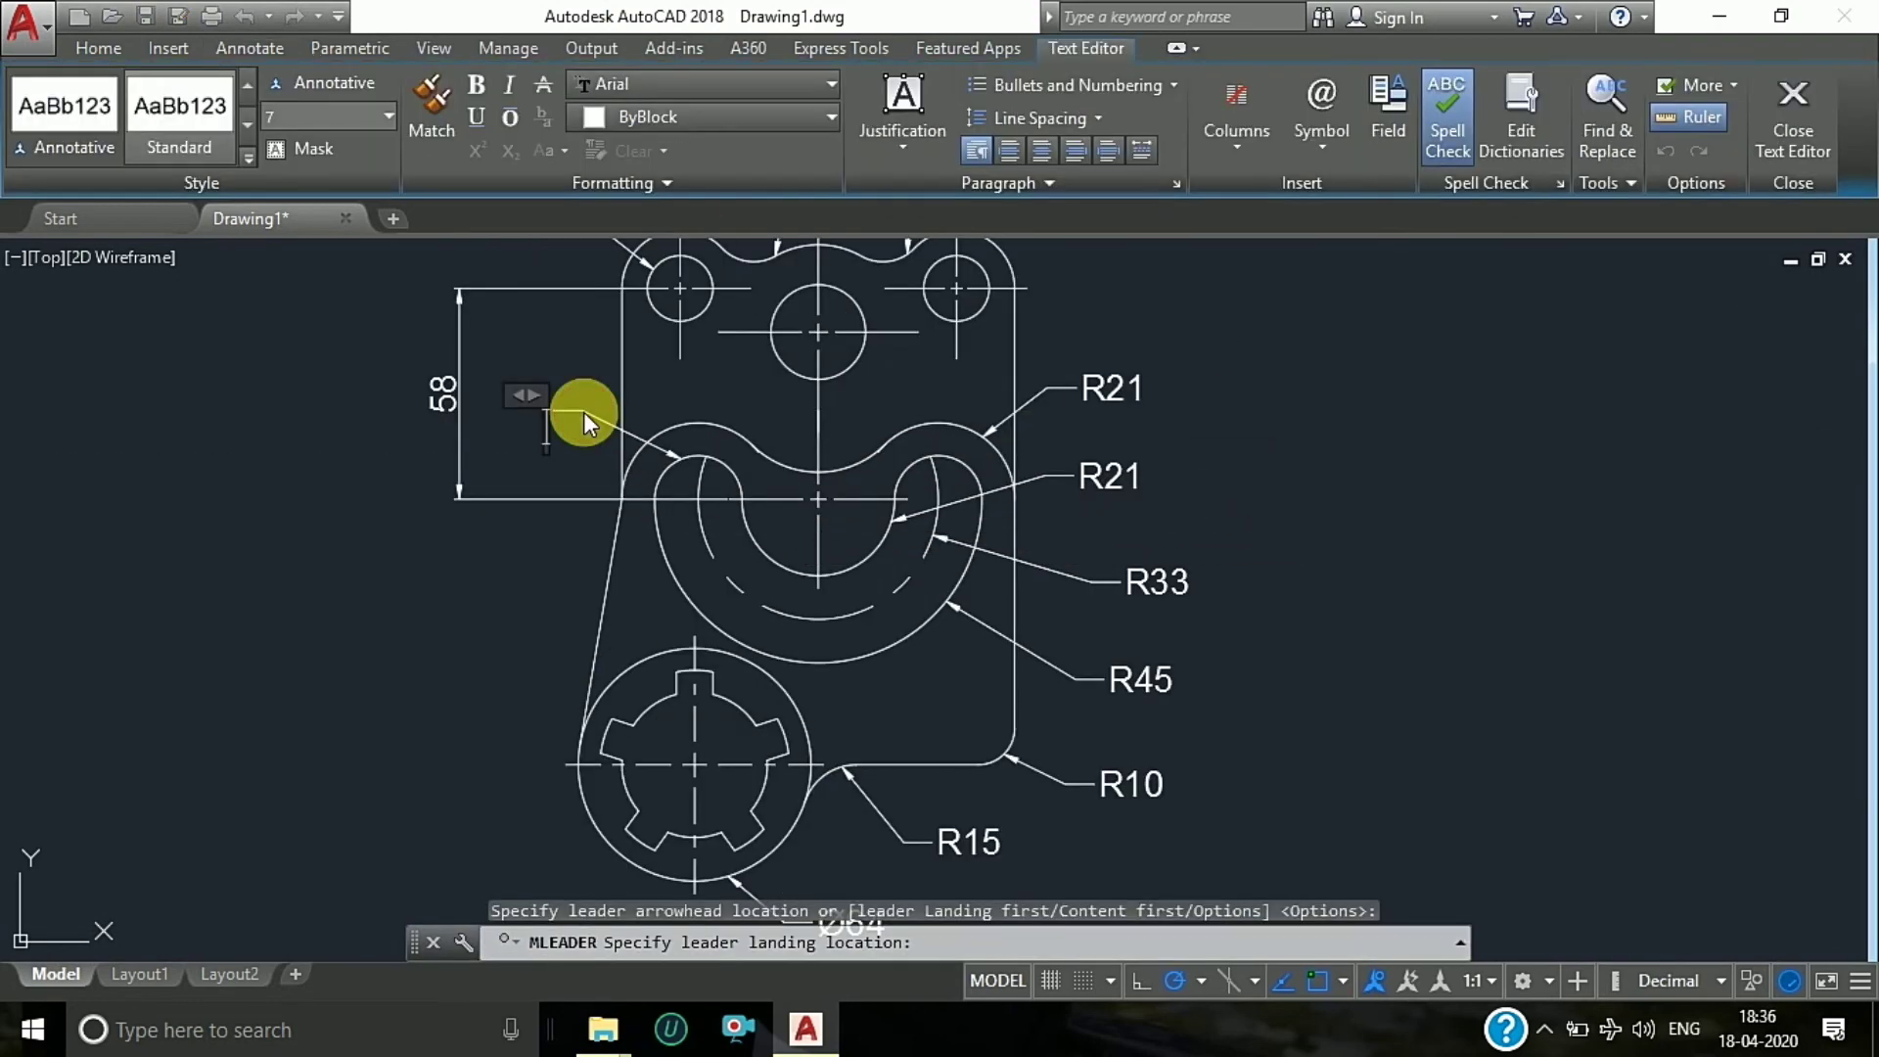
text(R12)
click(1271, 437)
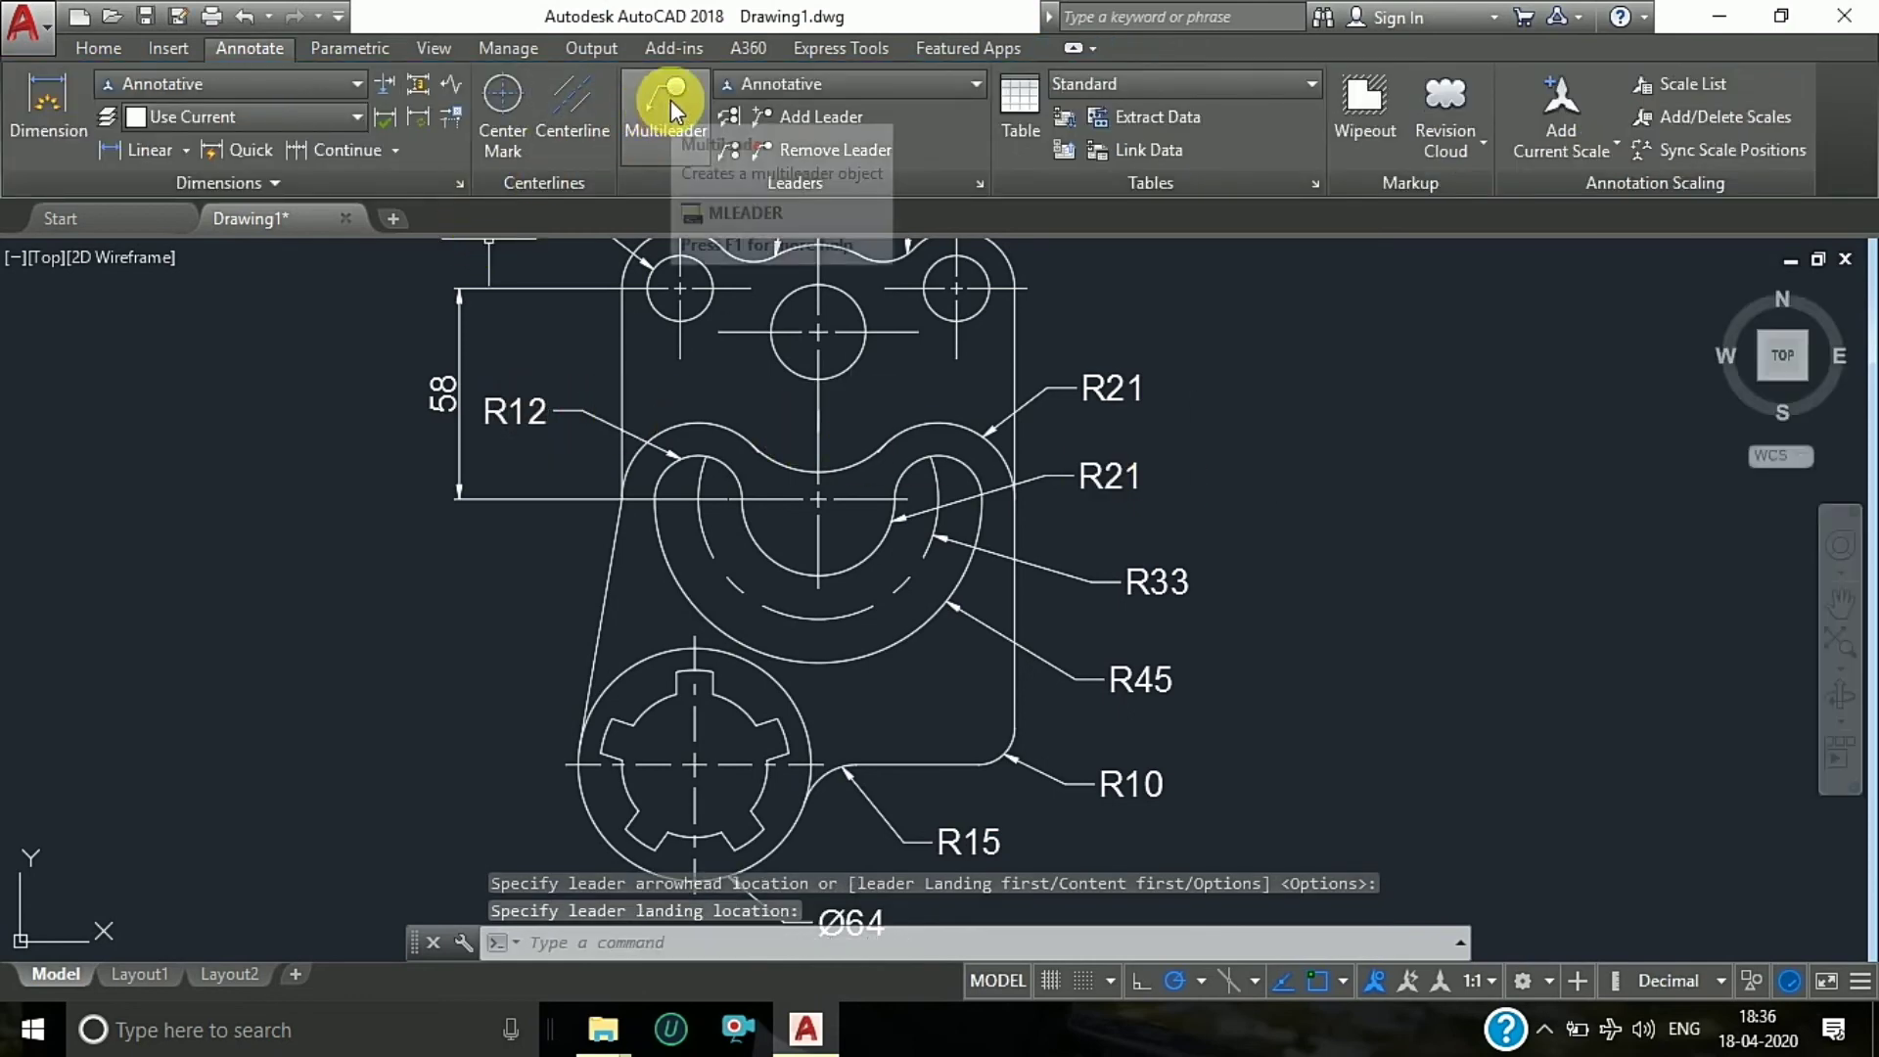
Step: Add the 73 vertical dimension below the 58 dimension
click(103, 116)
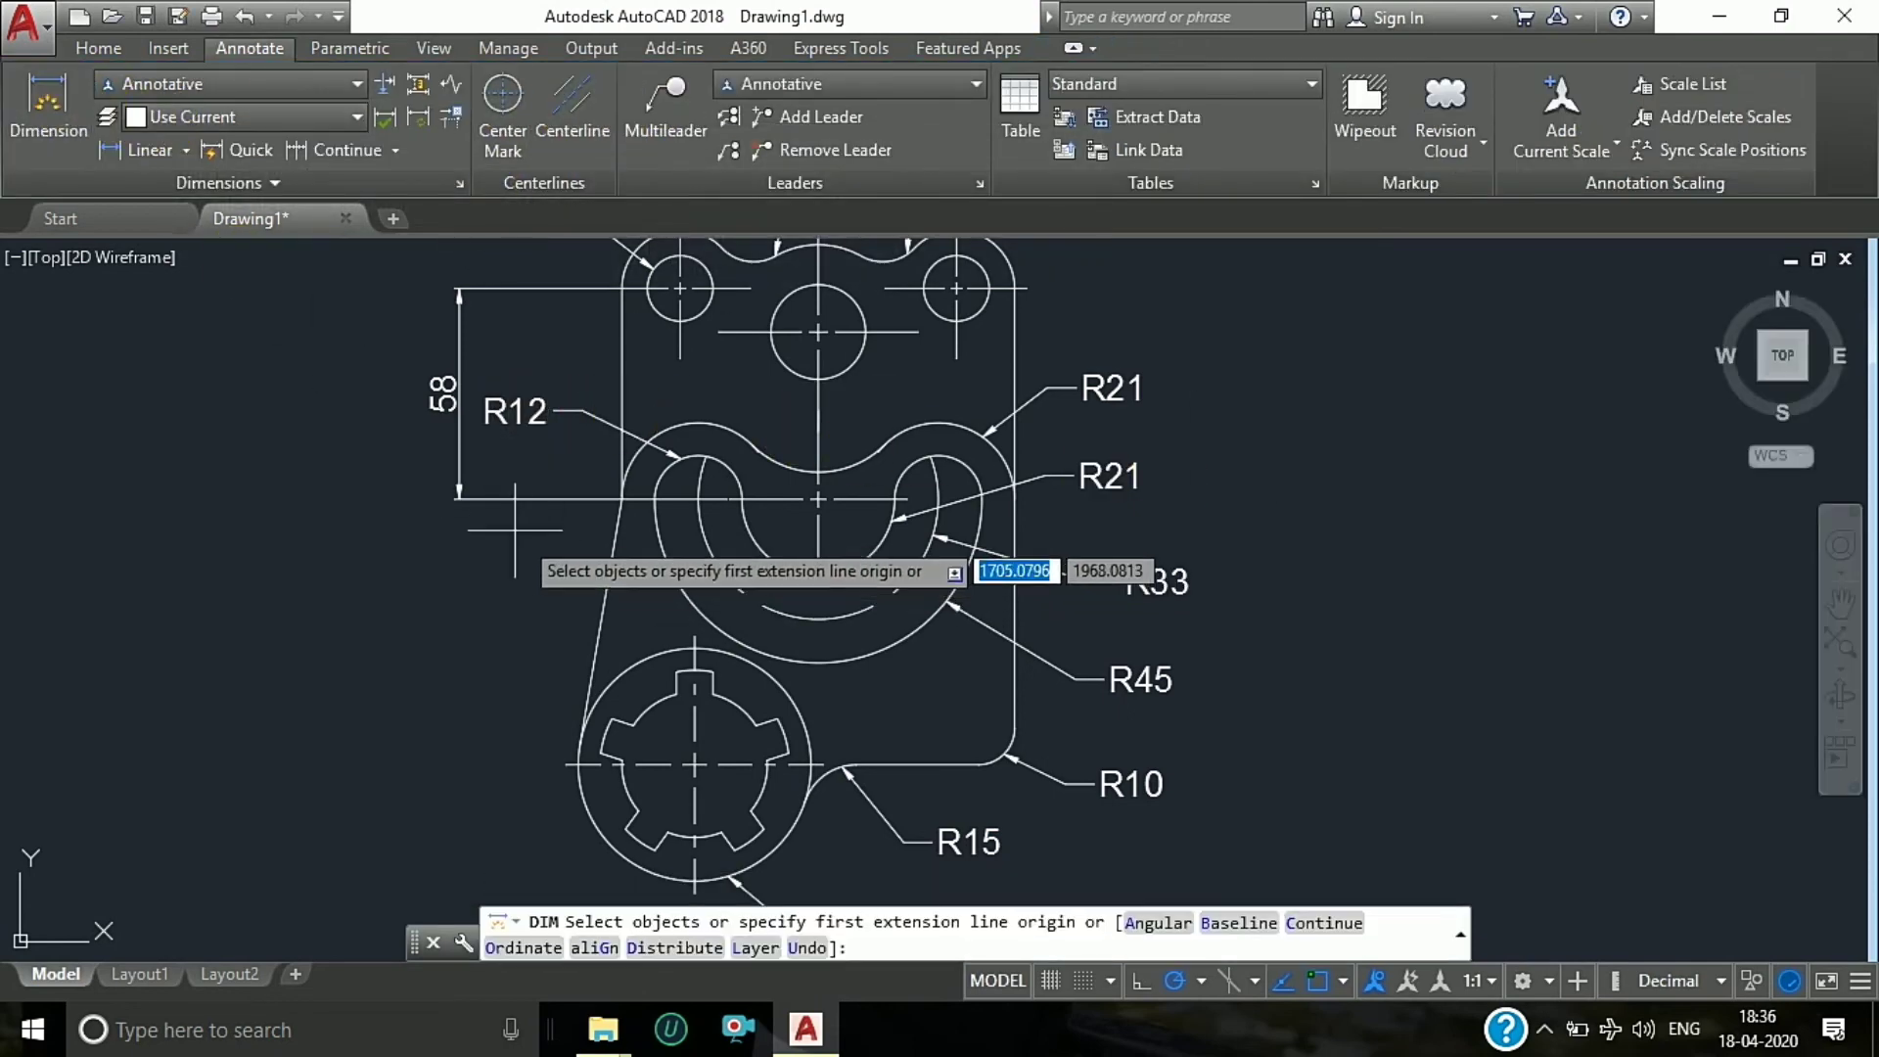
click(490, 499)
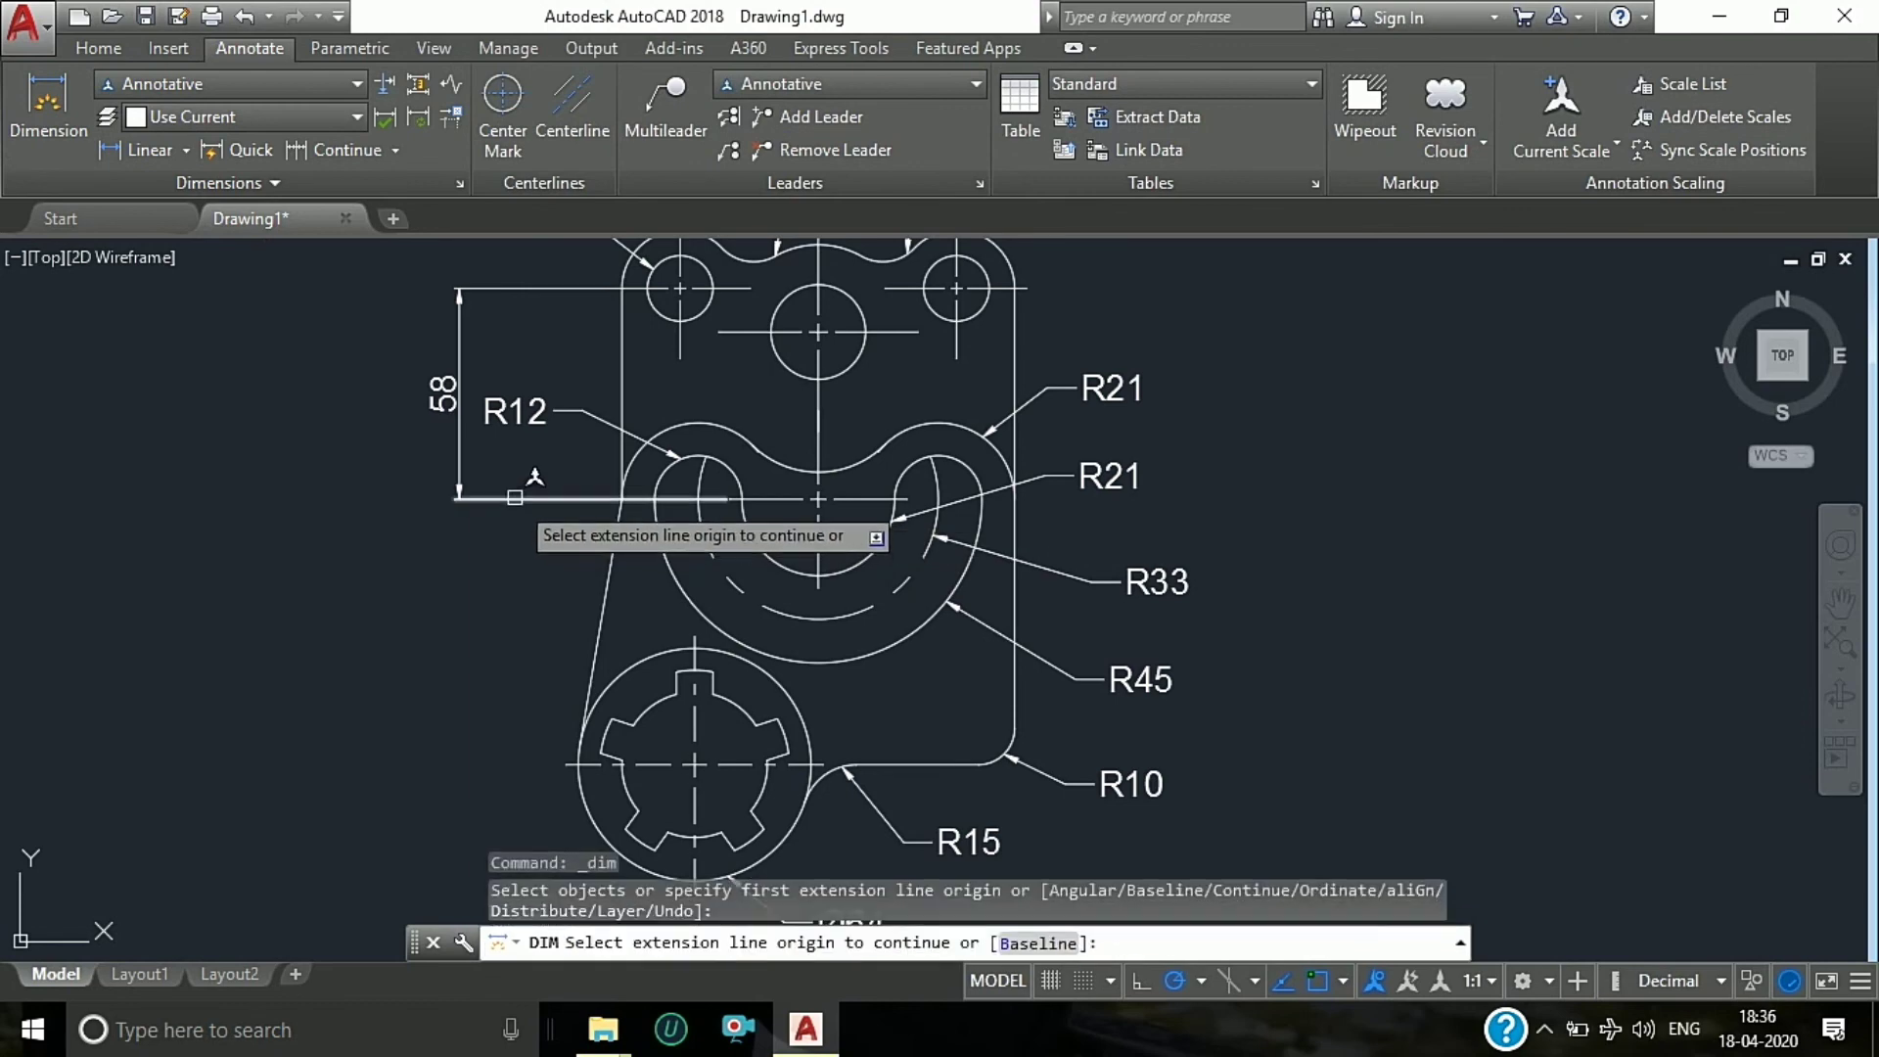
click(545, 764)
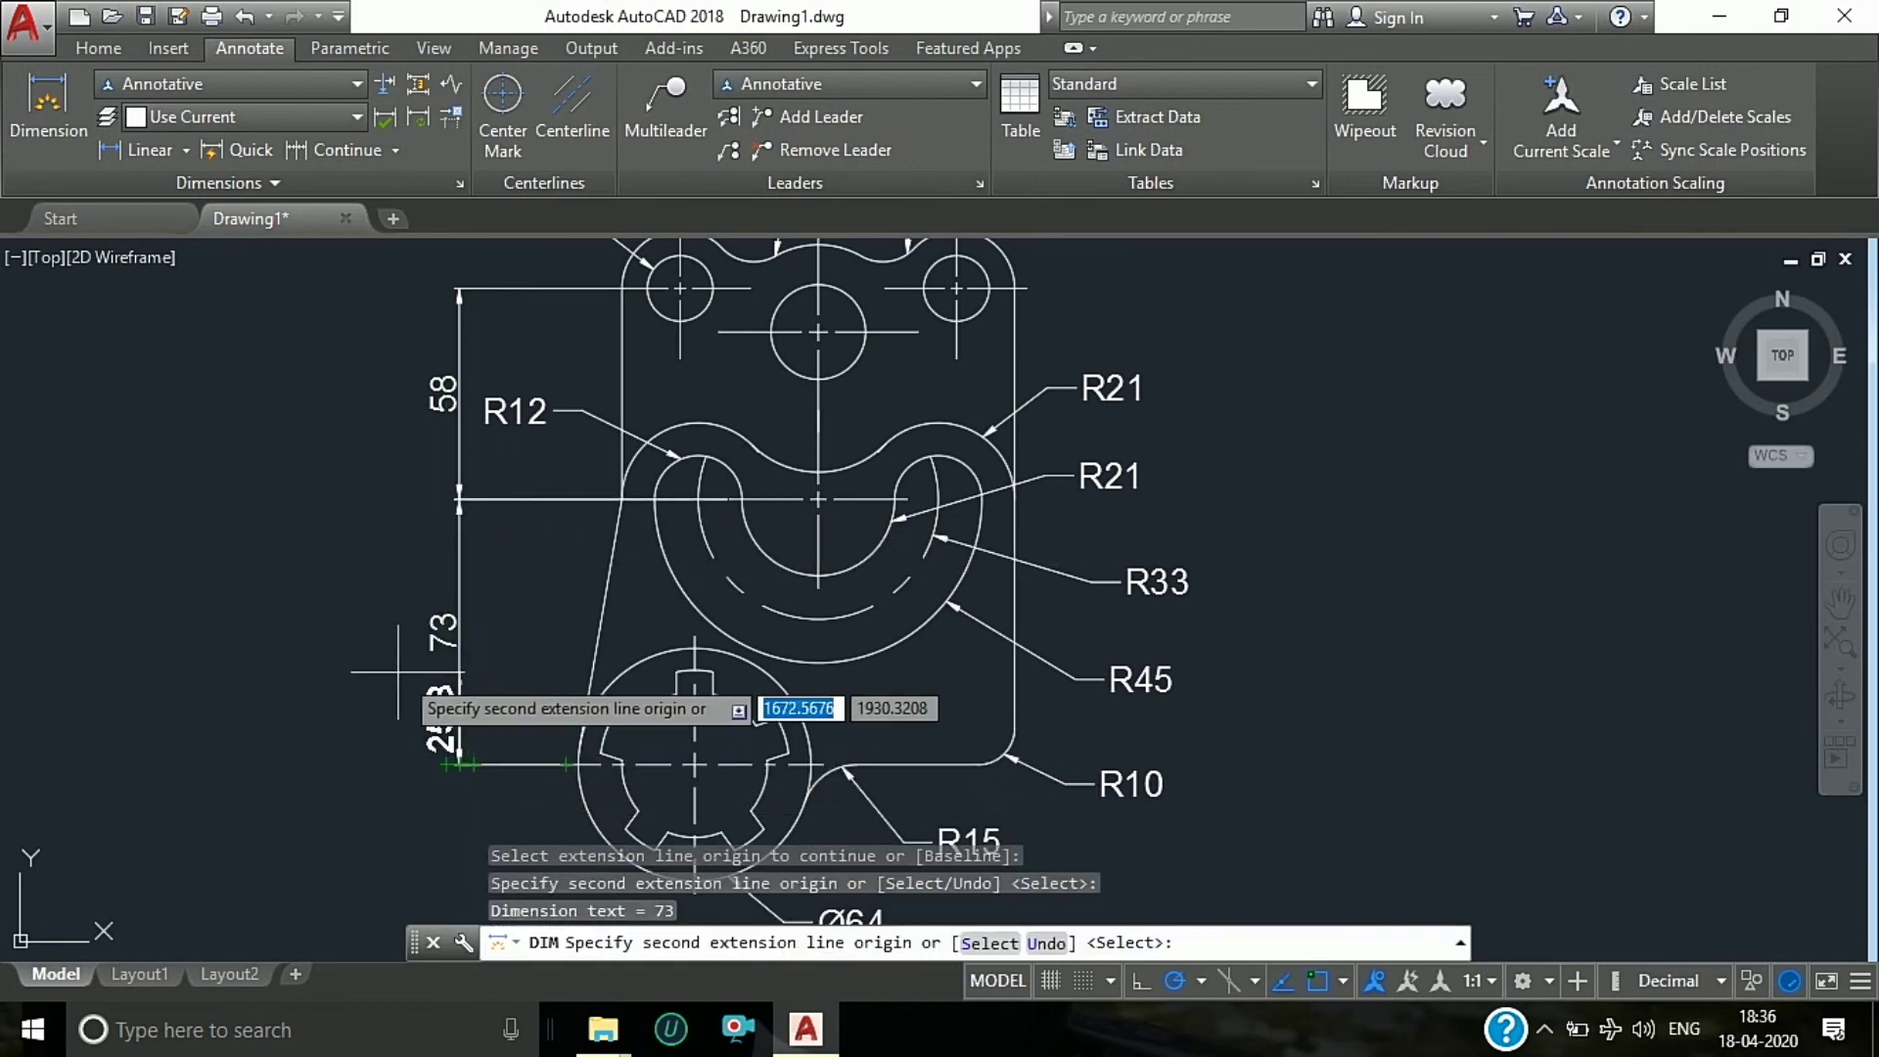
key(Escape)
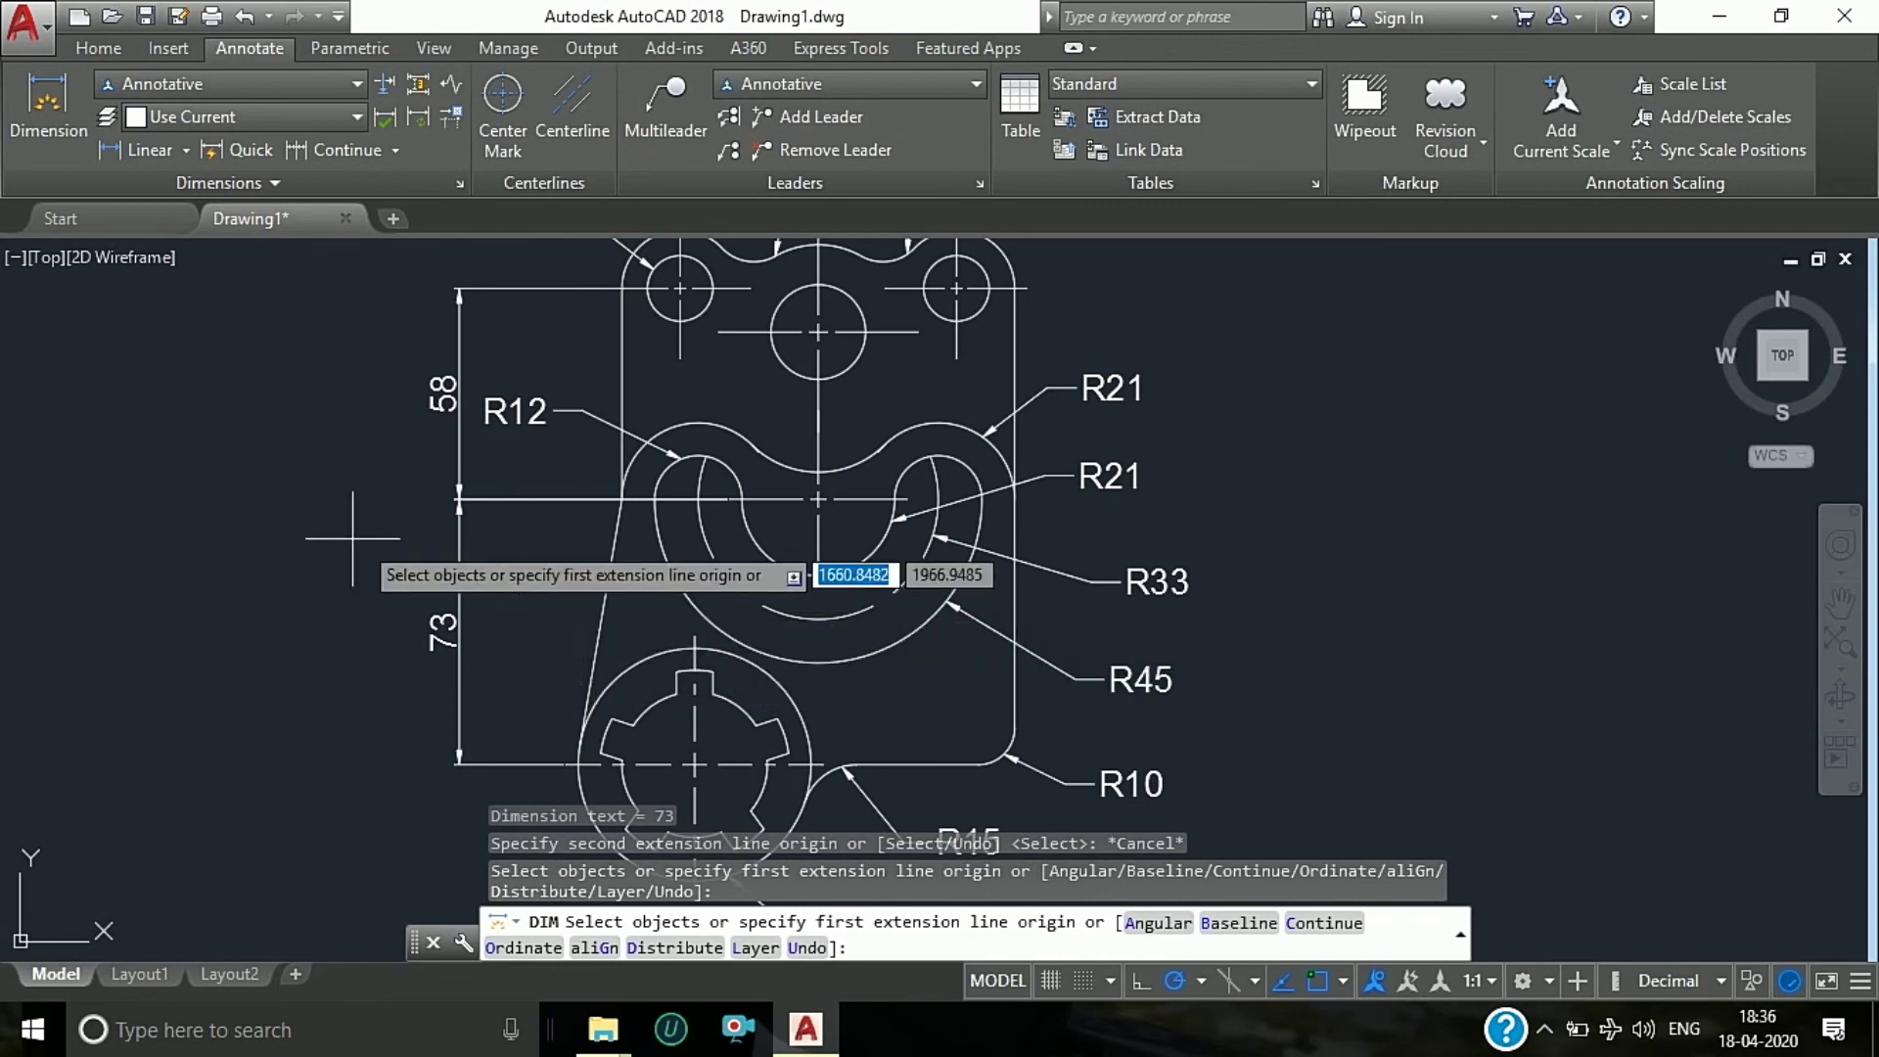
scroll(265, 548, down, 3)
scroll(470, 607, up, 3)
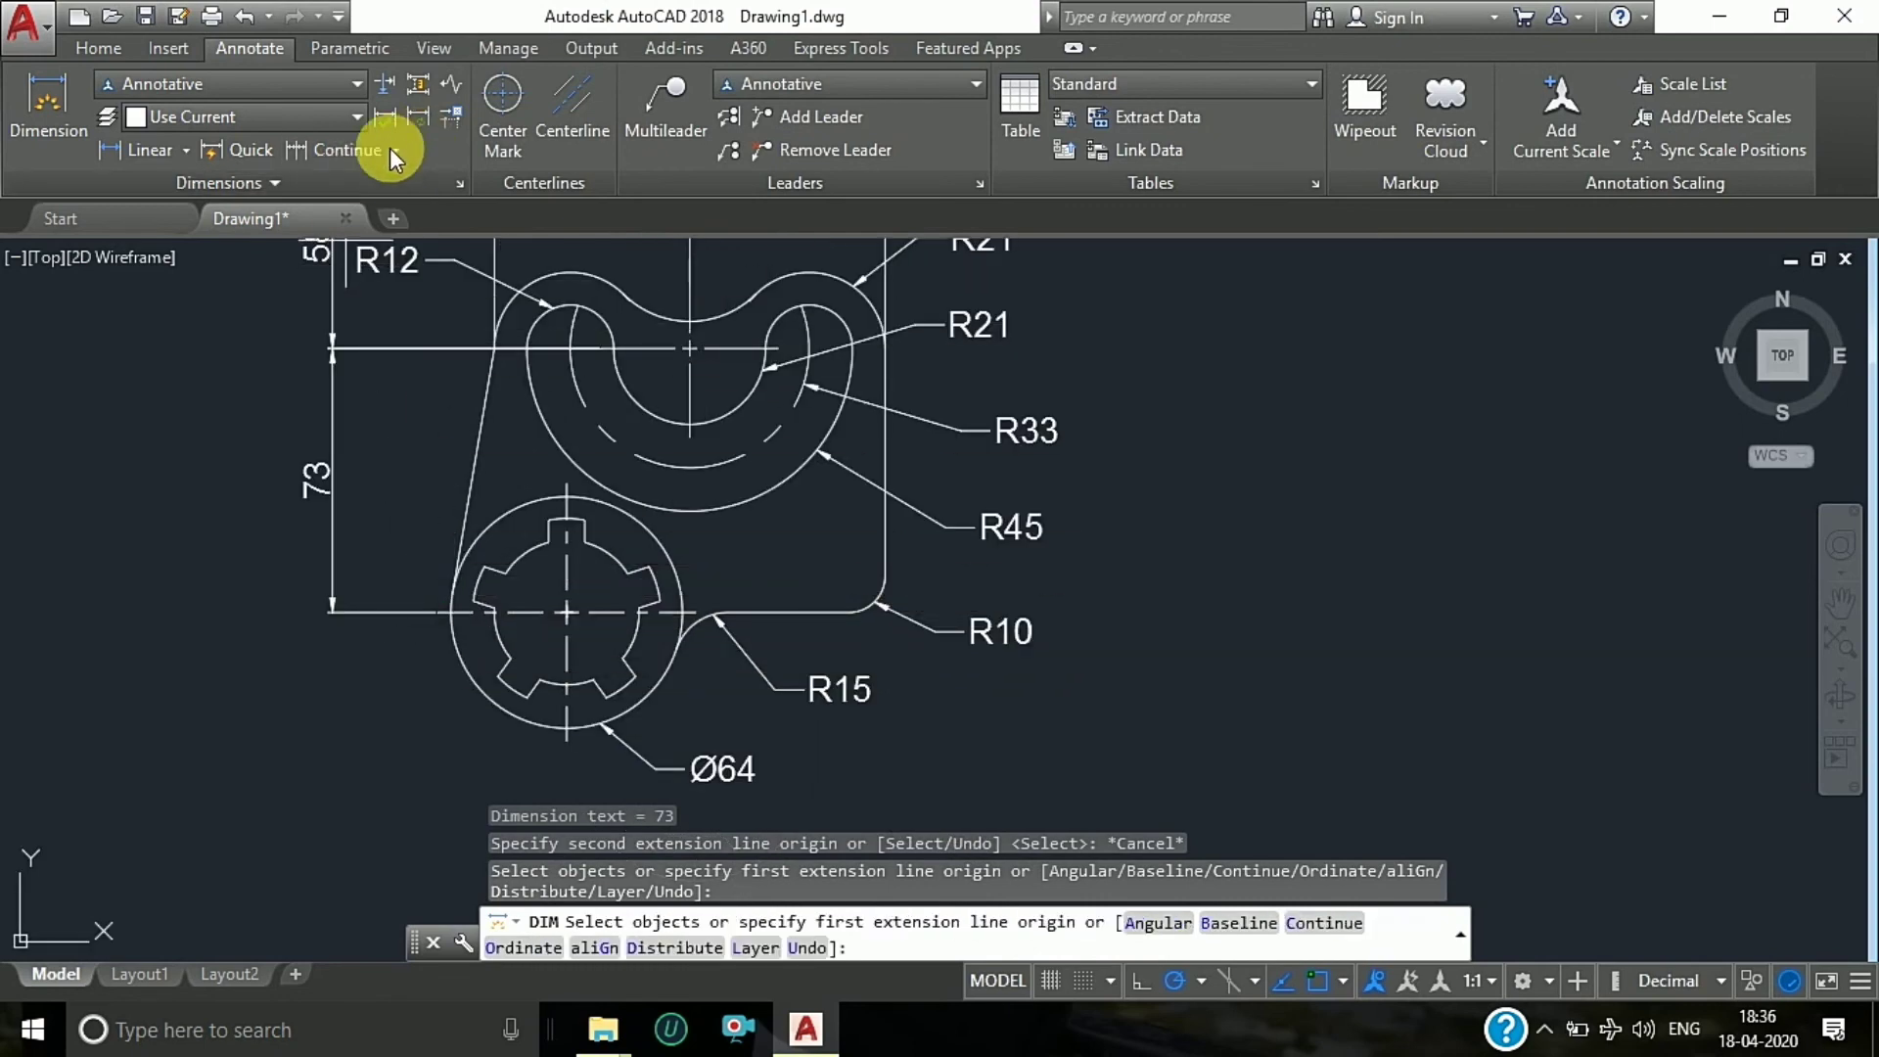
Step: Add an R26 multileader callout on the top arc between the slot lobes
click(186, 159)
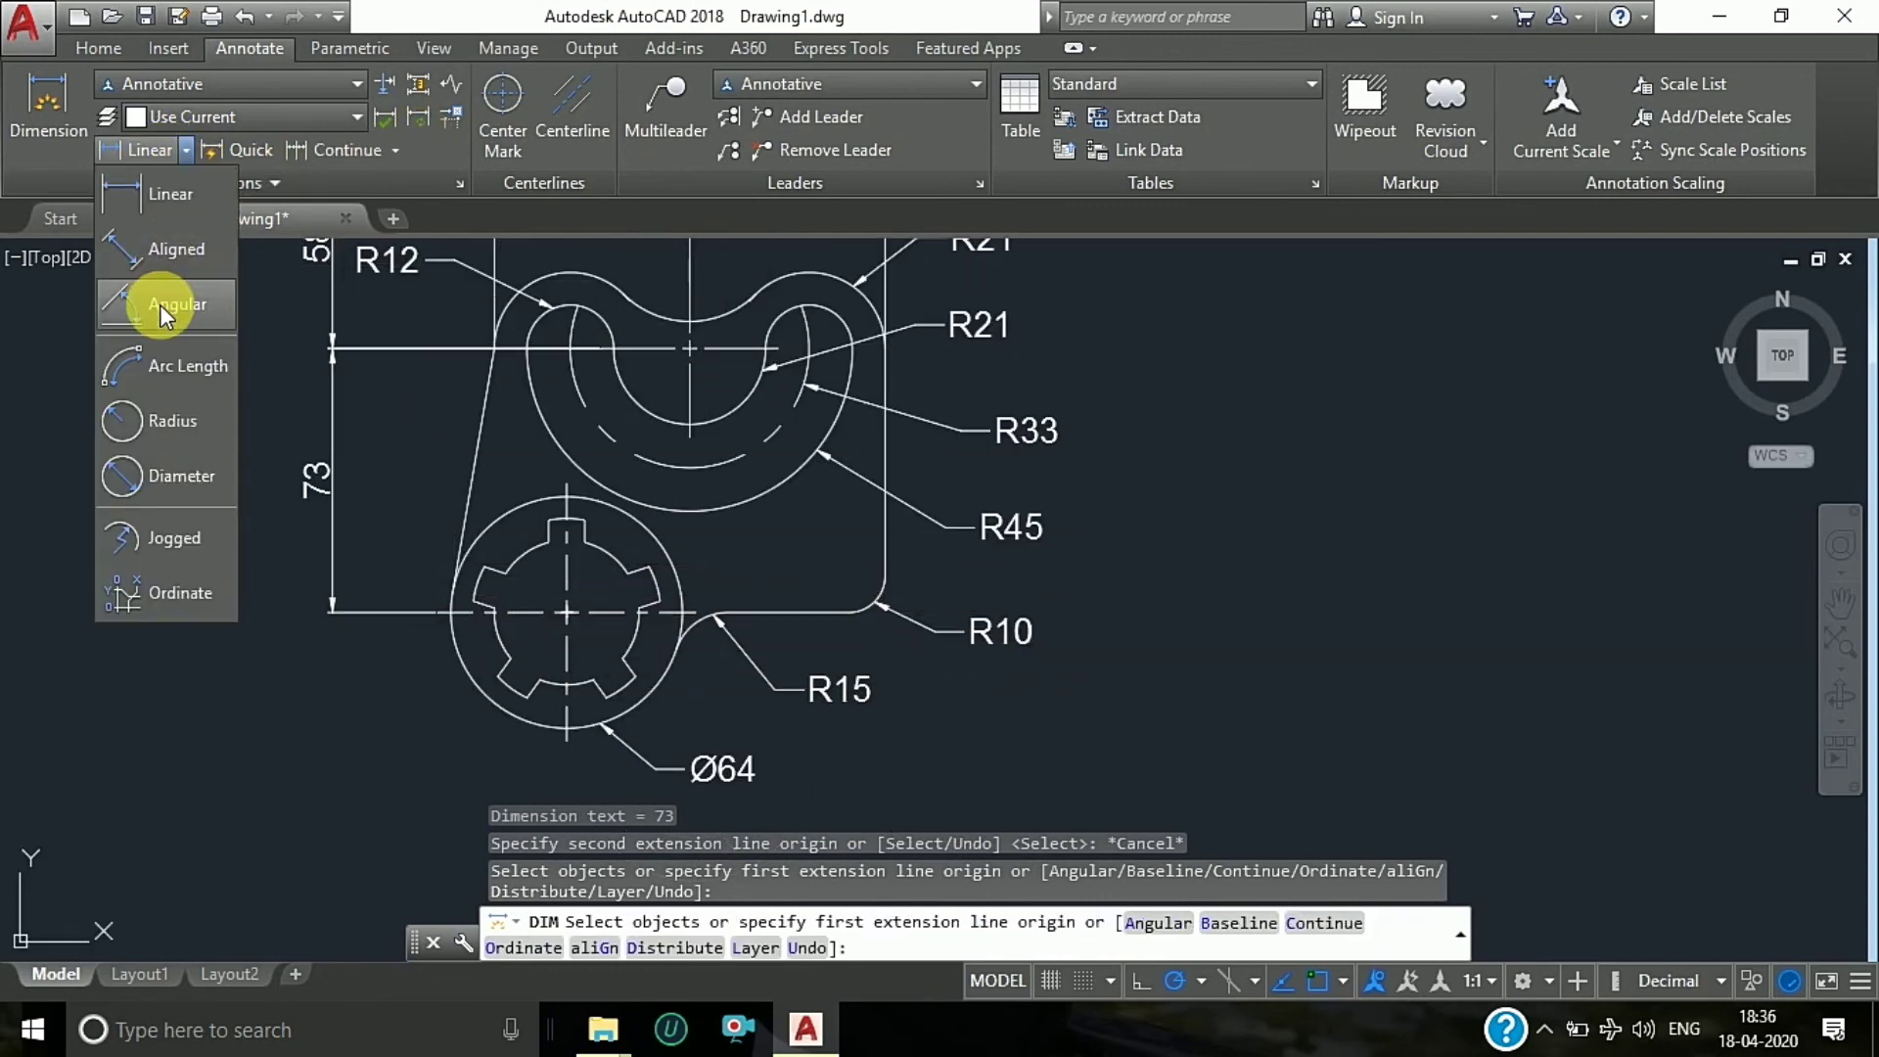
click(671, 135)
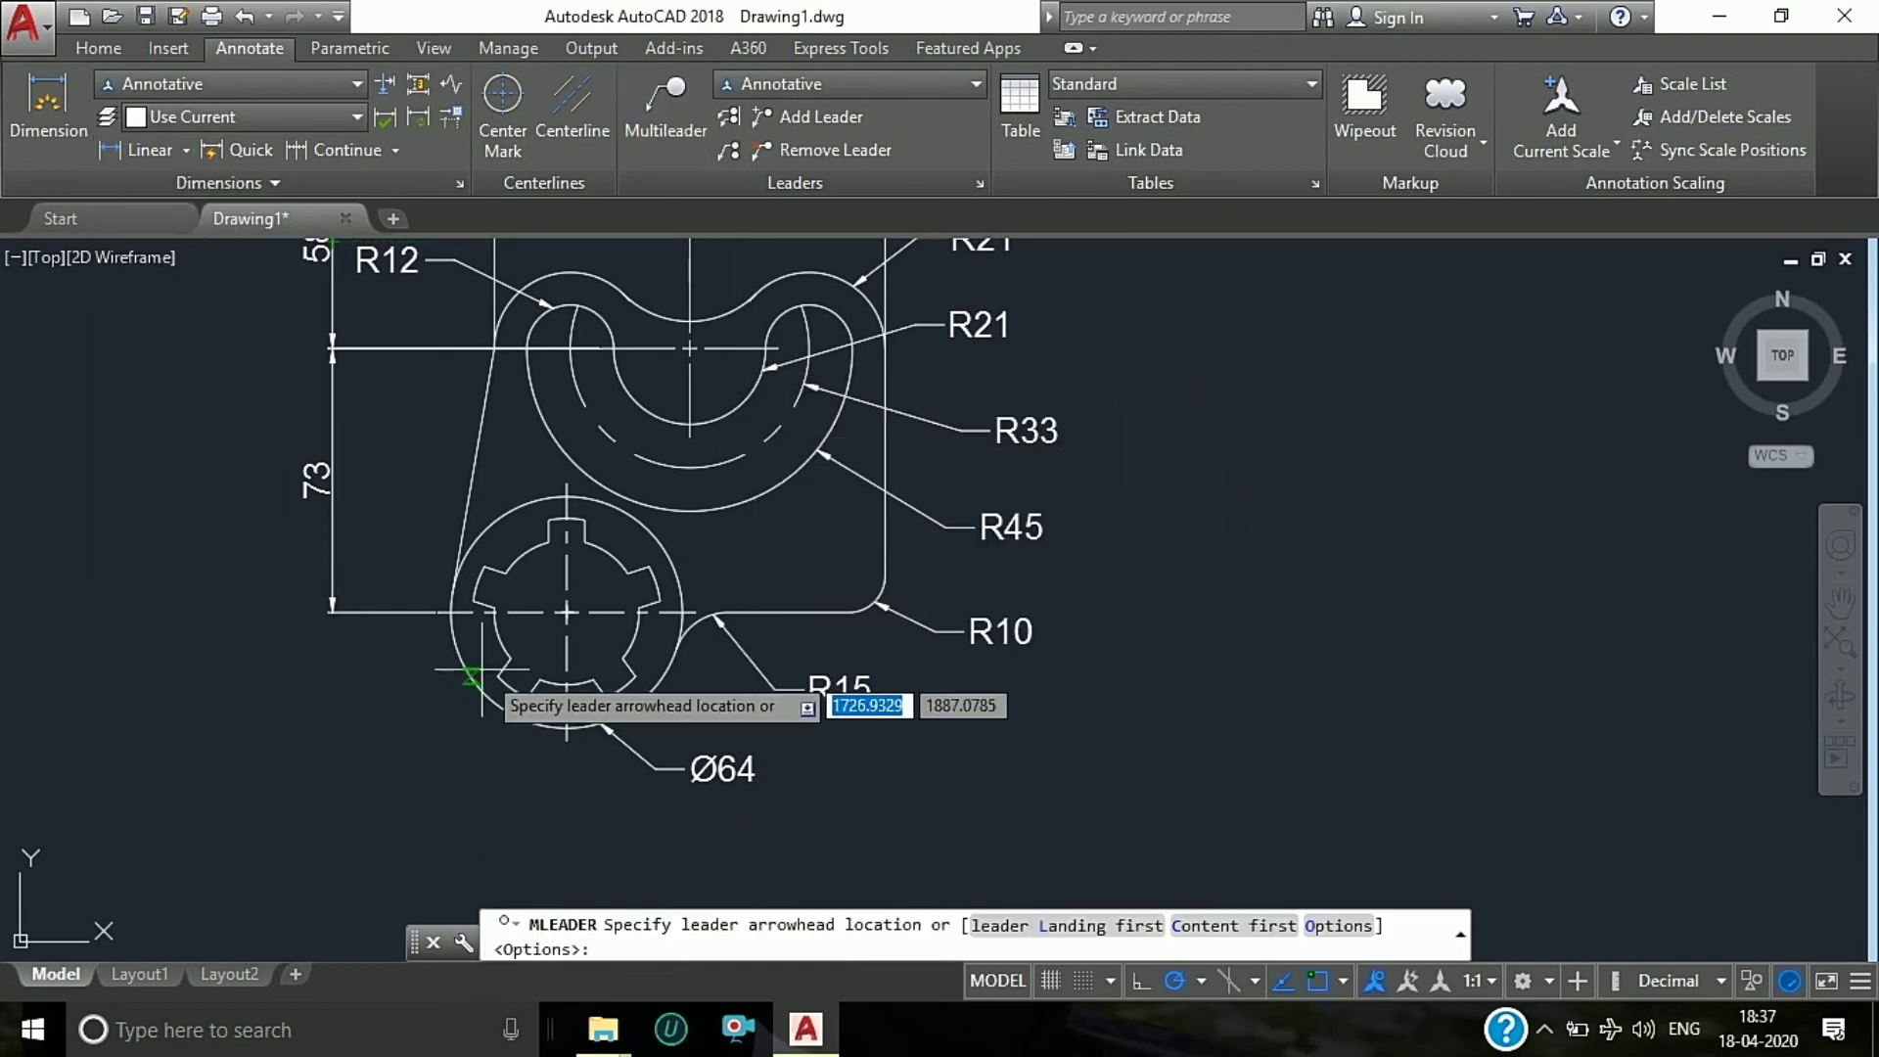
scroll(592, 678, down, 2)
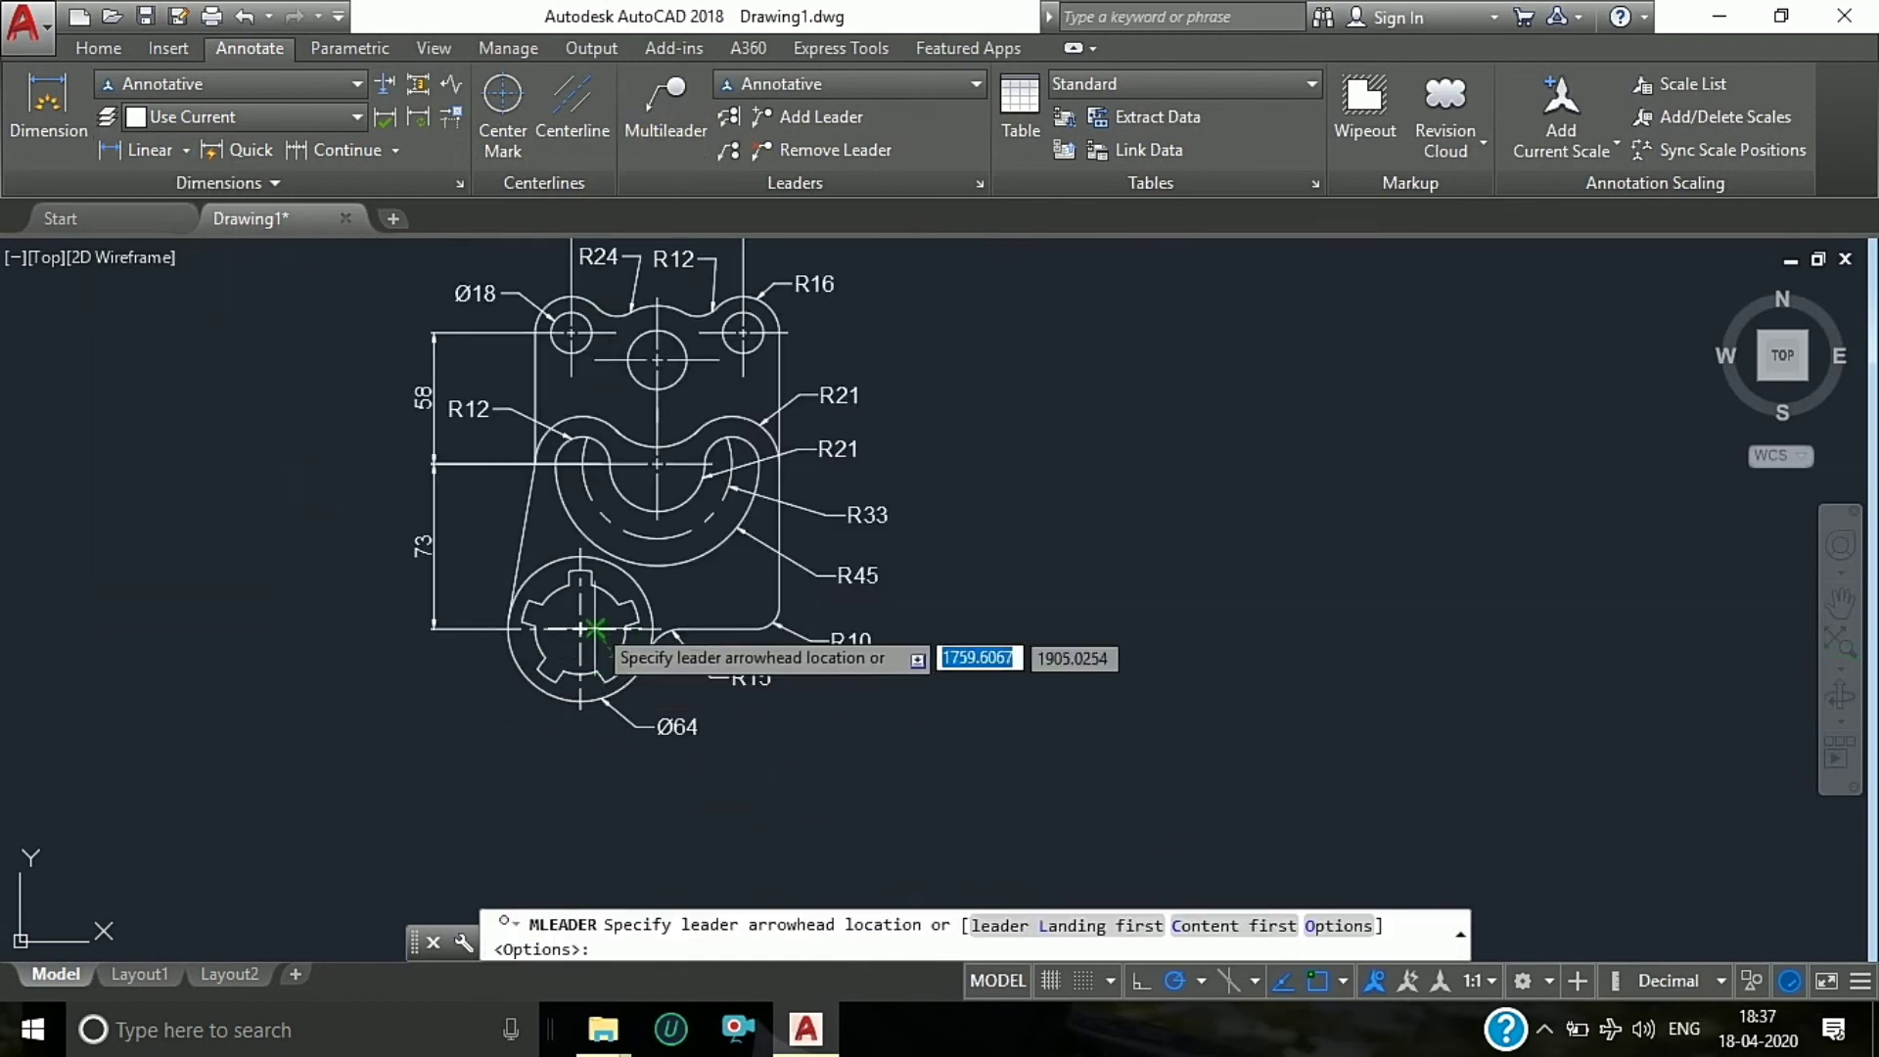
scroll(575, 602, up, 2)
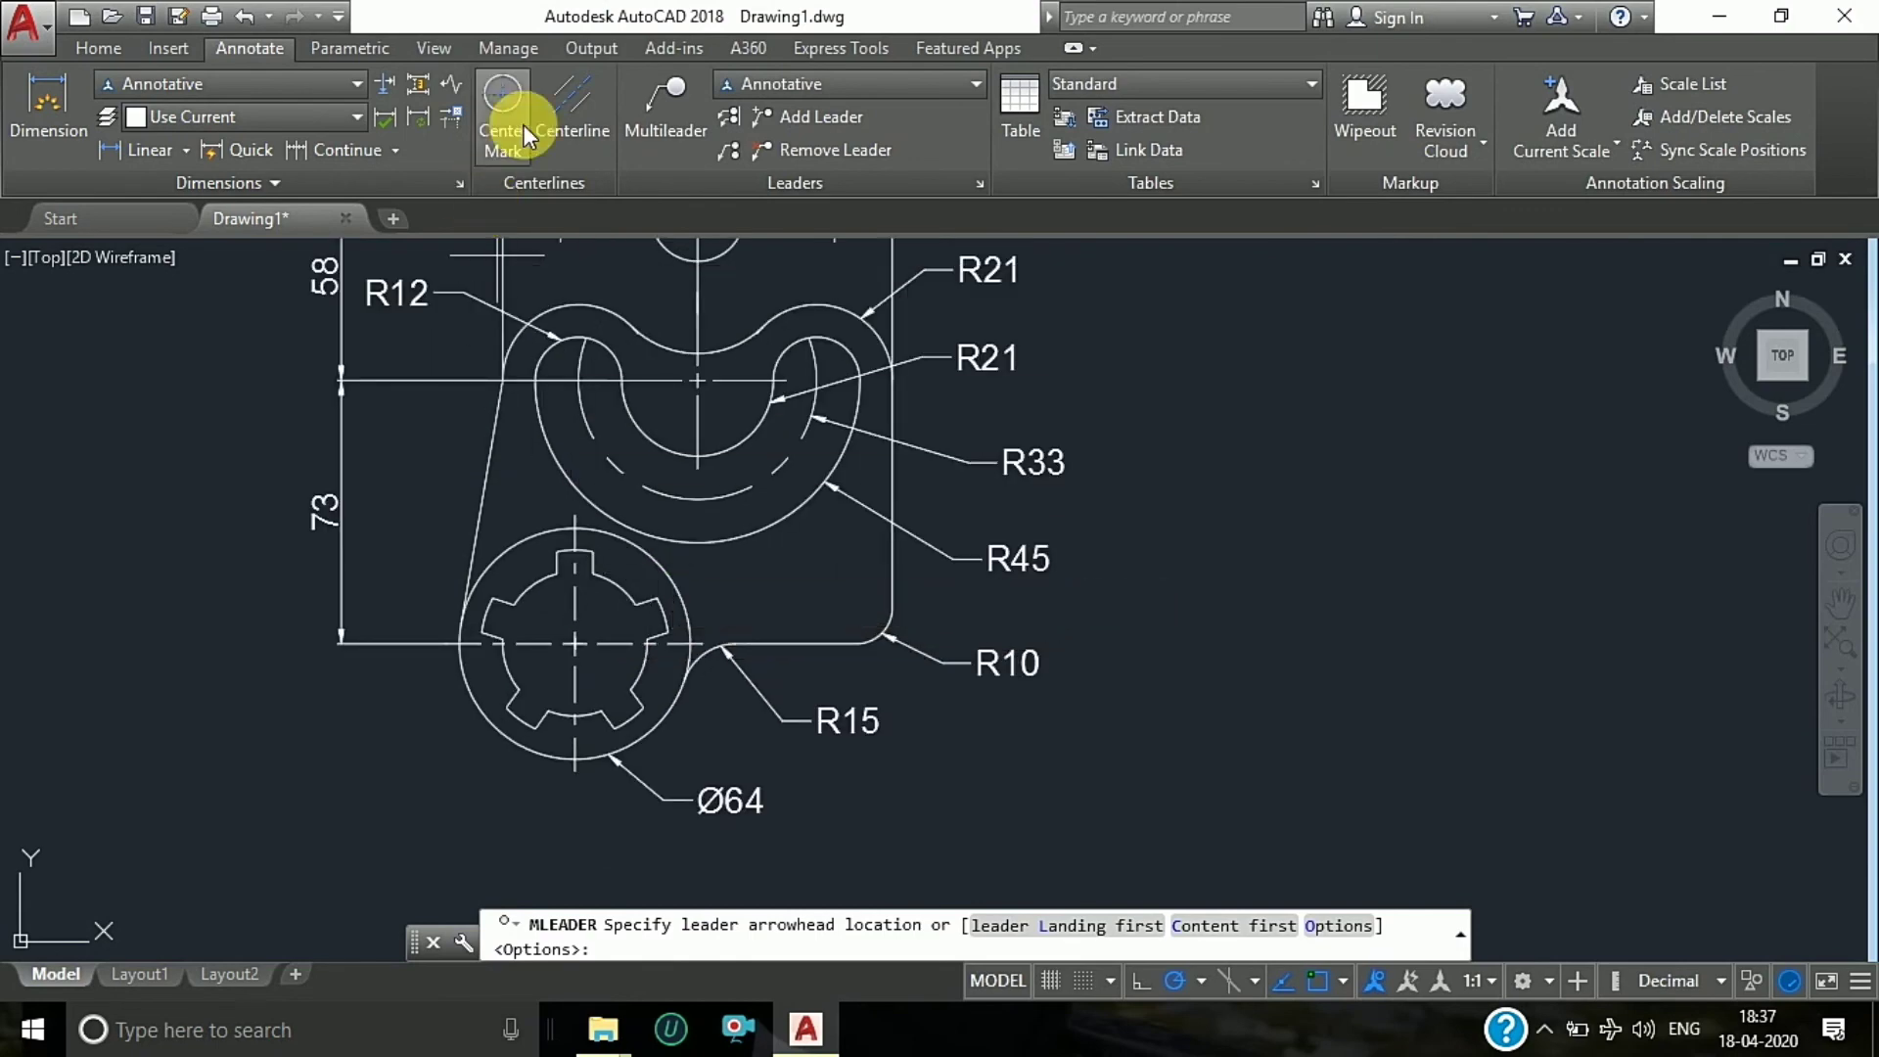
click(735, 341)
scroll(743, 333, down, 3)
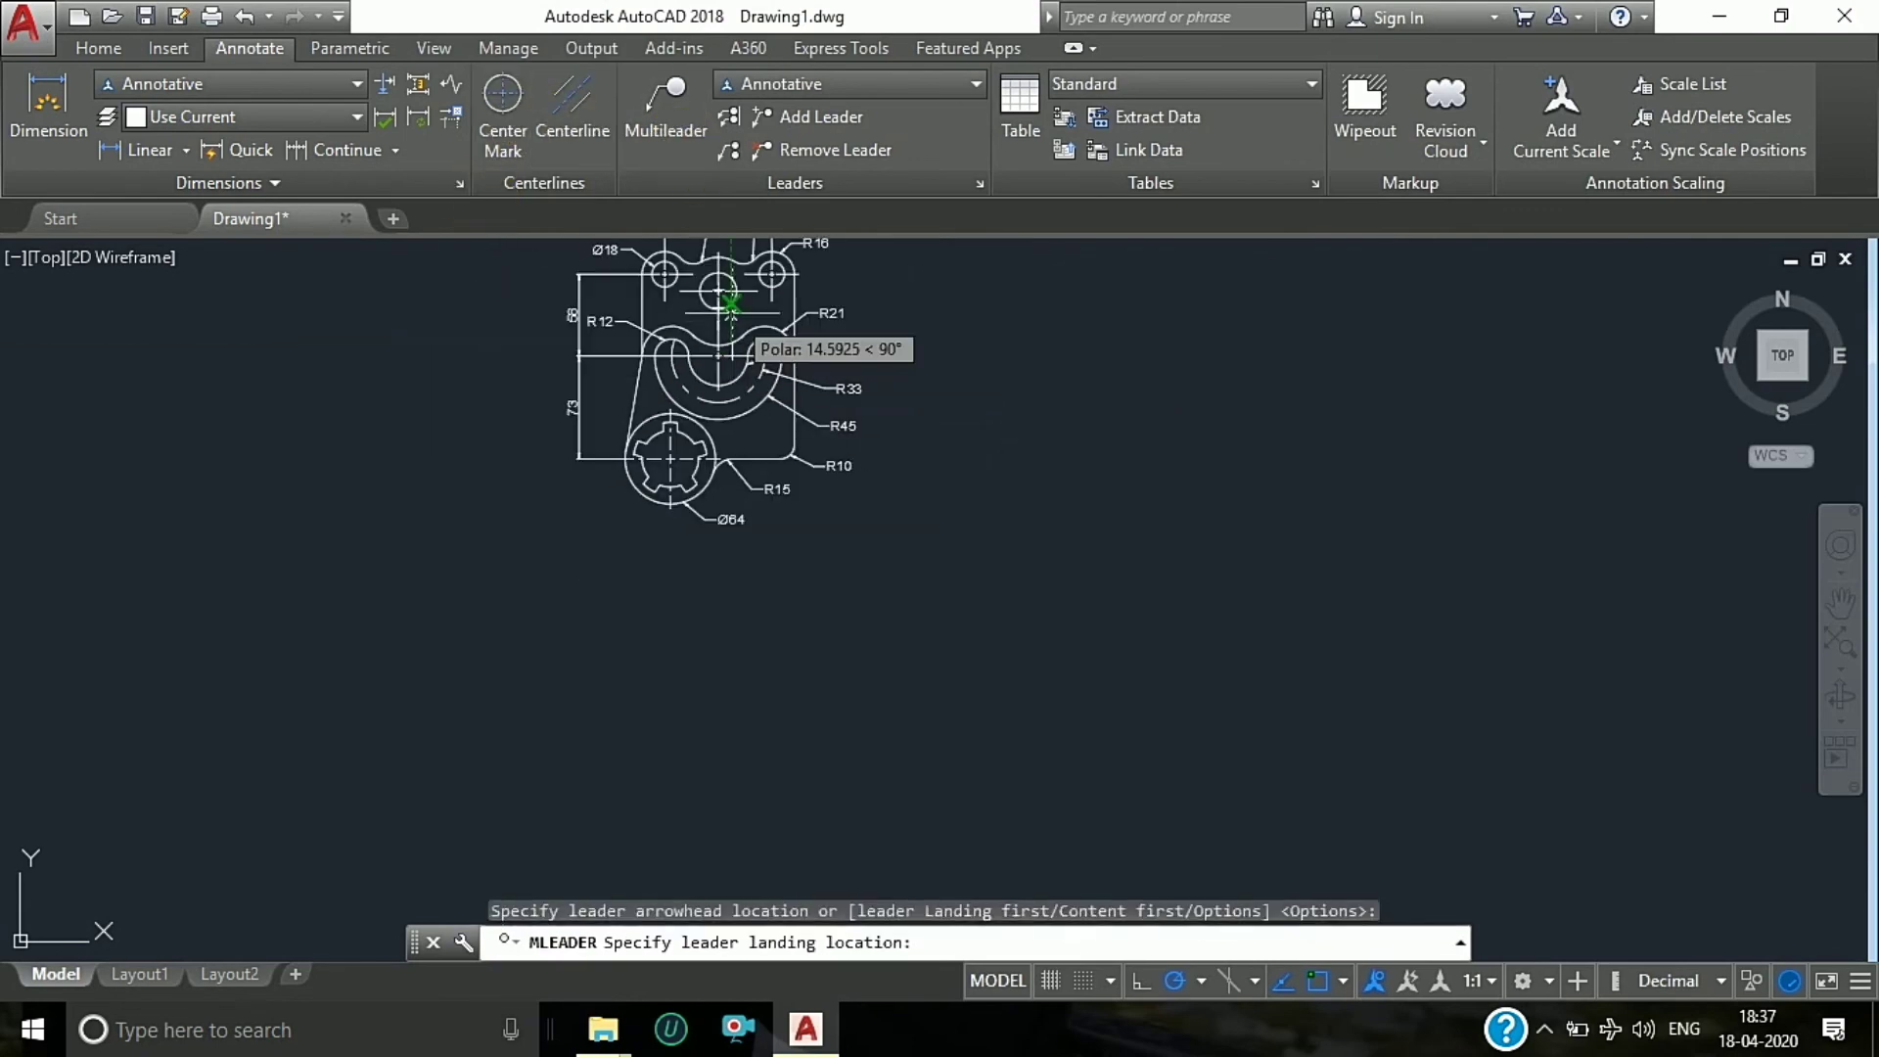
scroll(773, 333, up, 5)
click(763, 370)
text(R26)
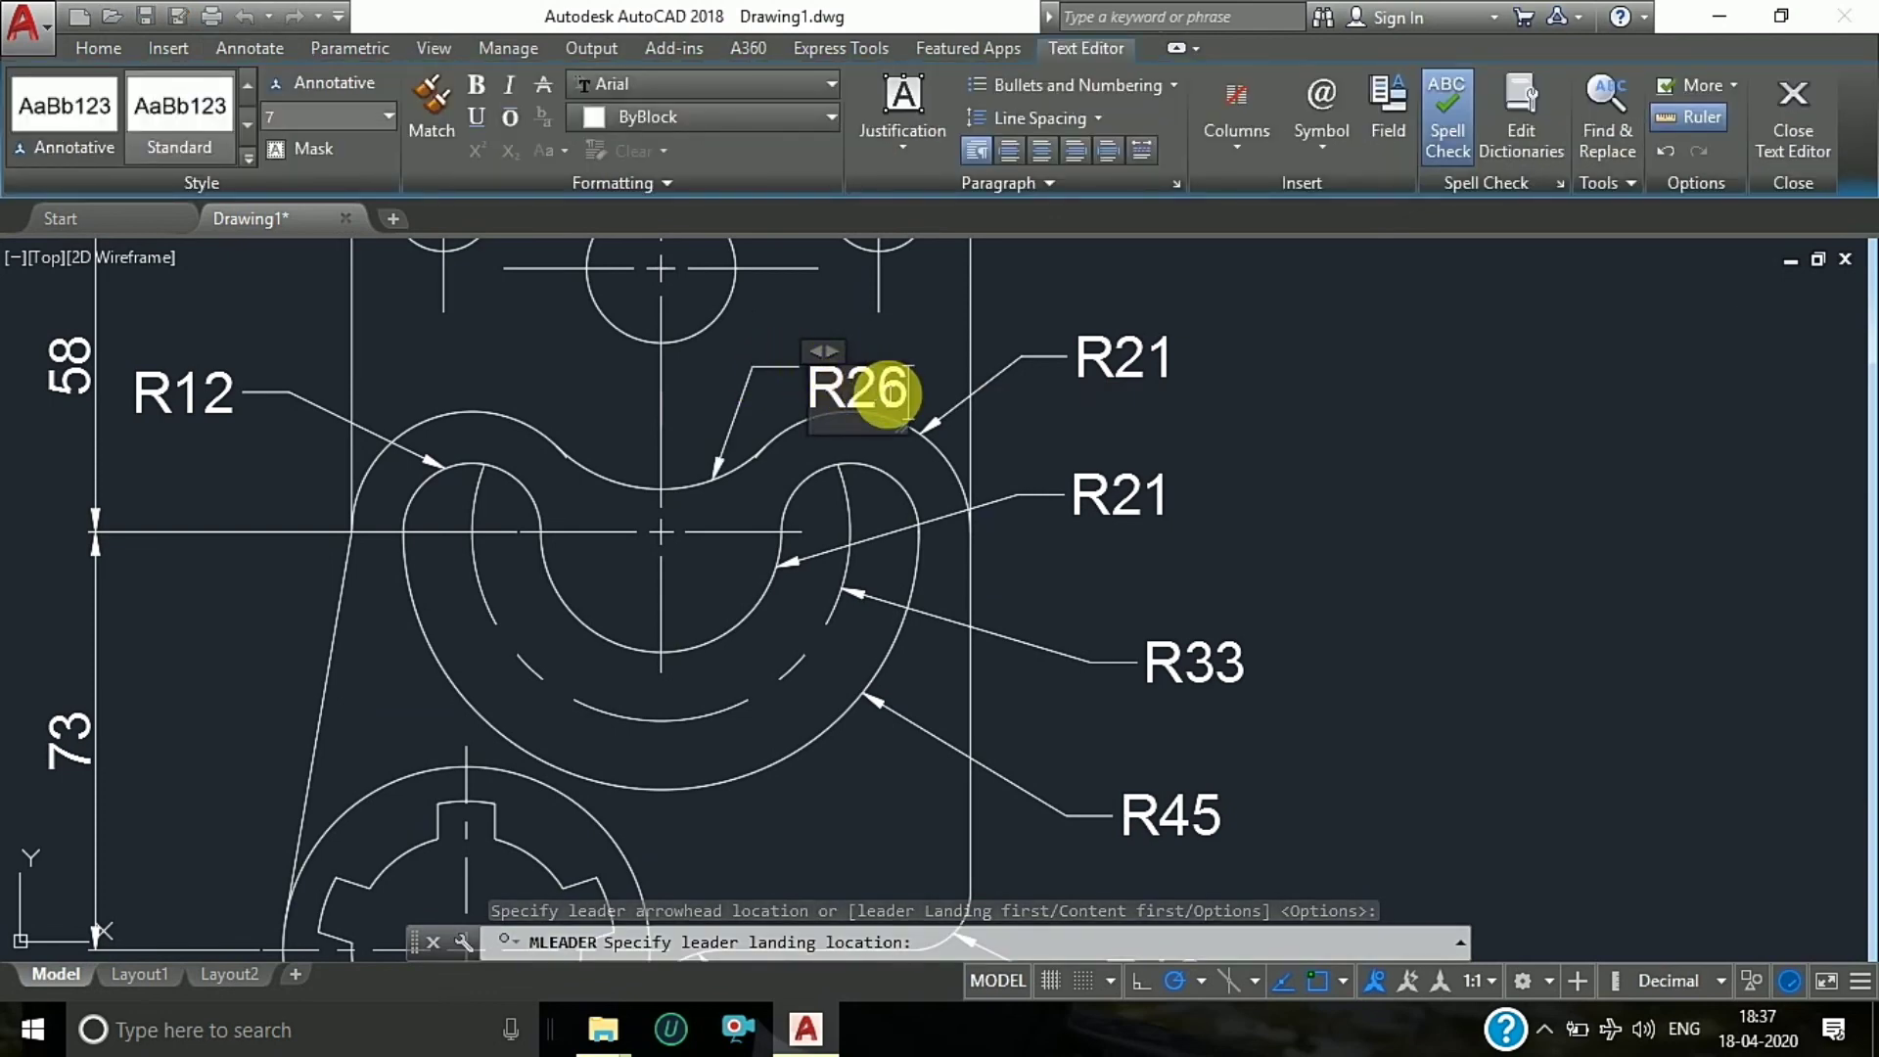
text(26)
click(1219, 458)
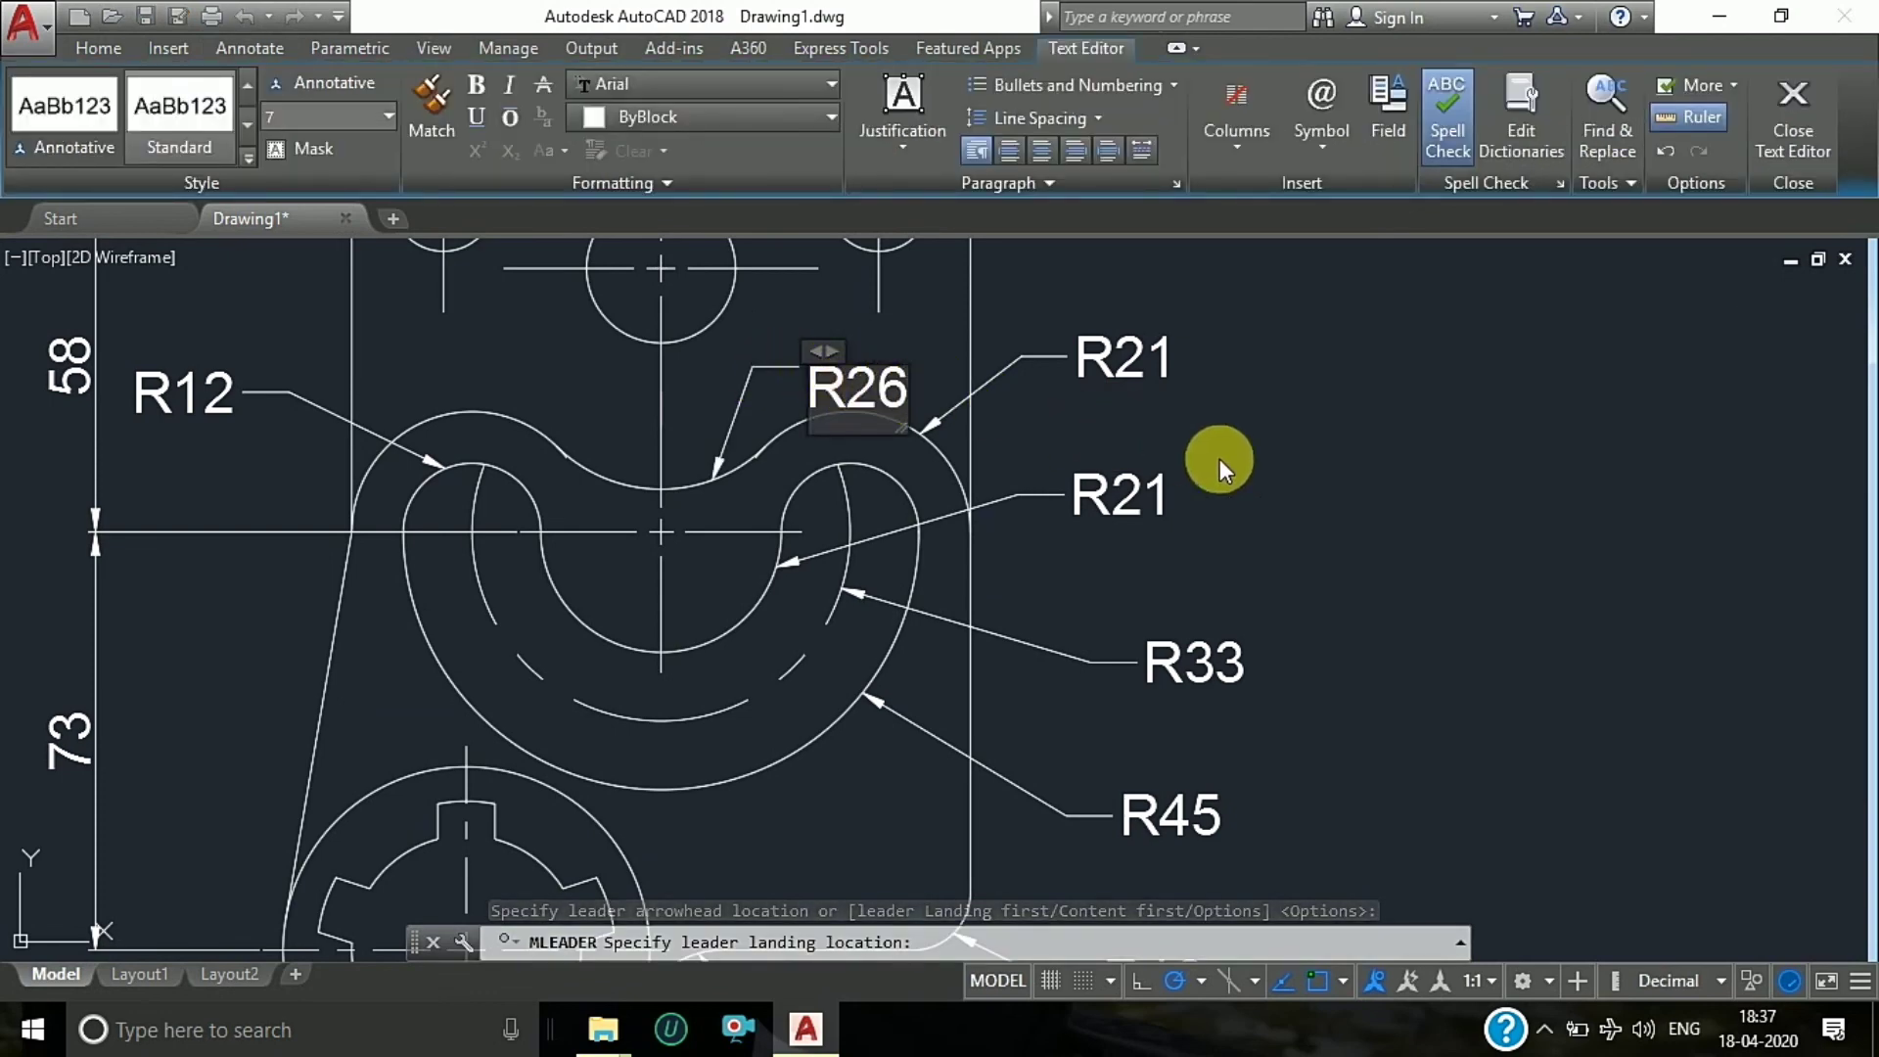
Step: Add a Ø40 diameter leader callout to the splined hub's key slot
scroll(844, 339, down, 3)
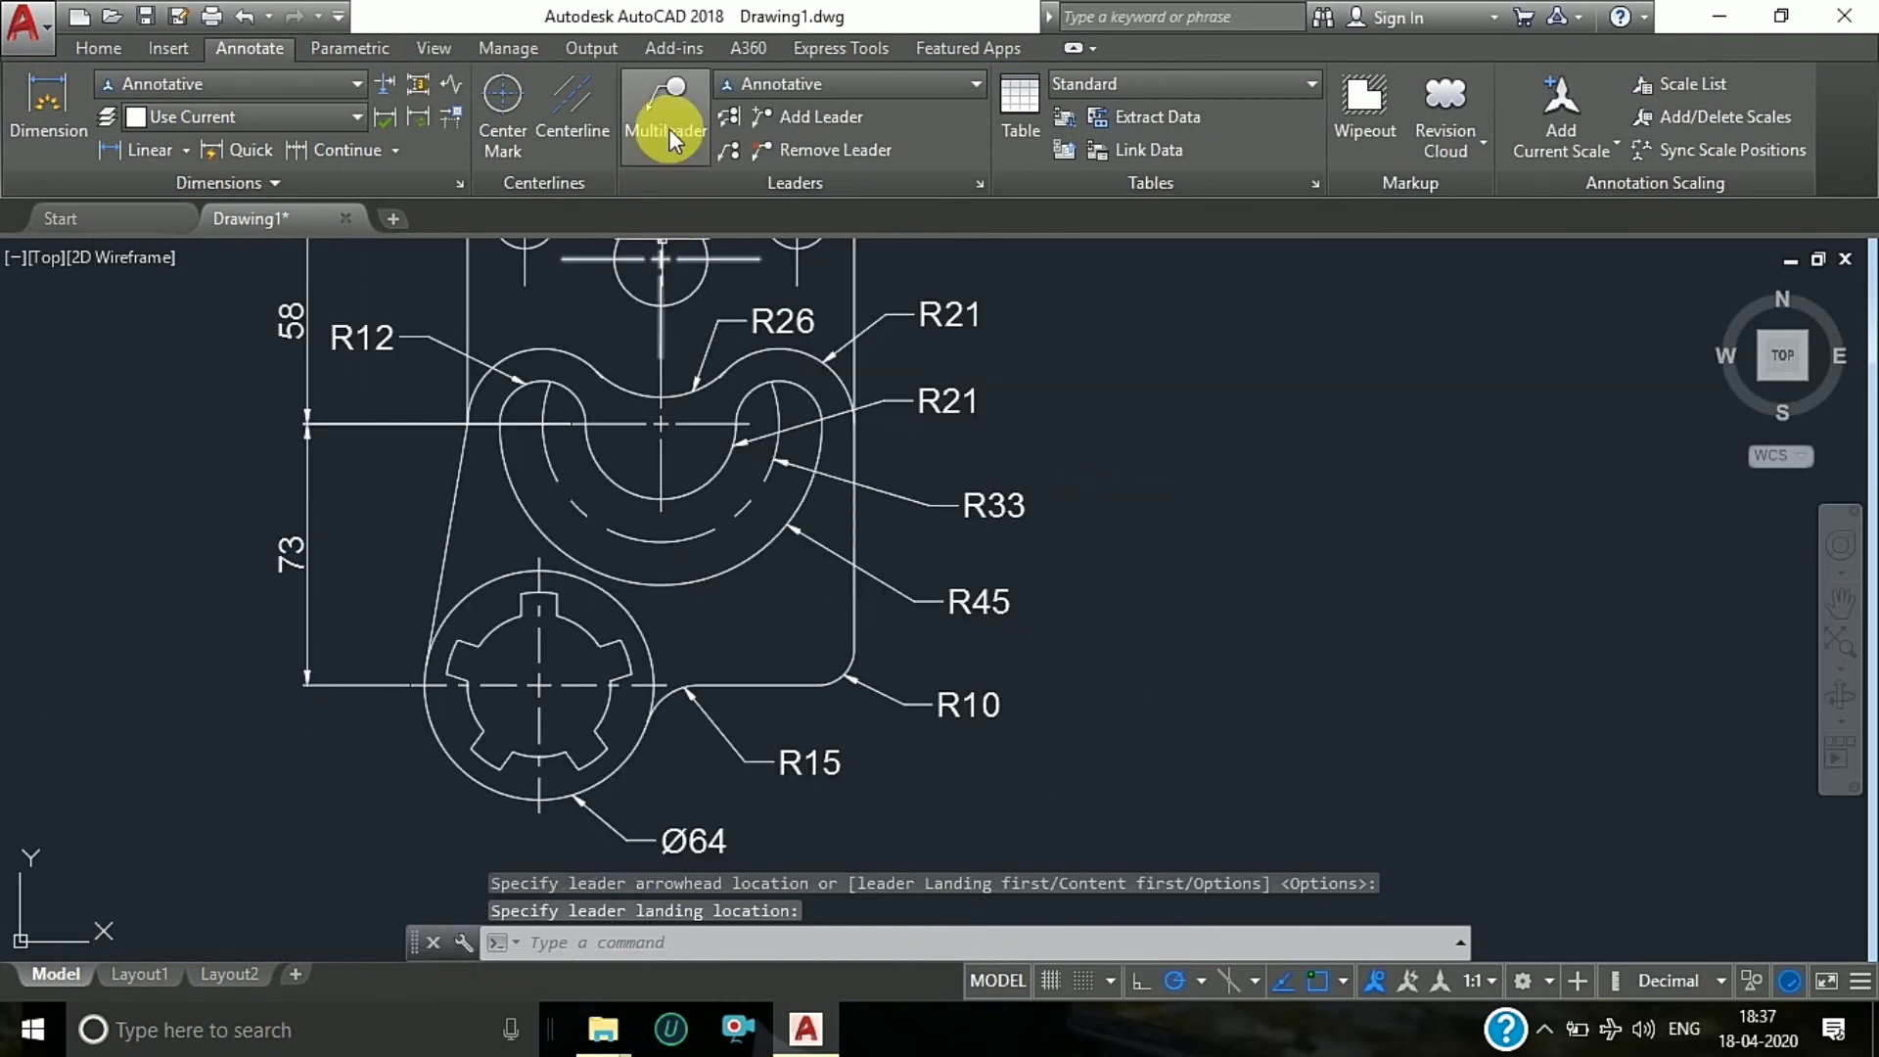
click(665, 98)
scroll(548, 724, down, 2)
scroll(577, 709, up, 2)
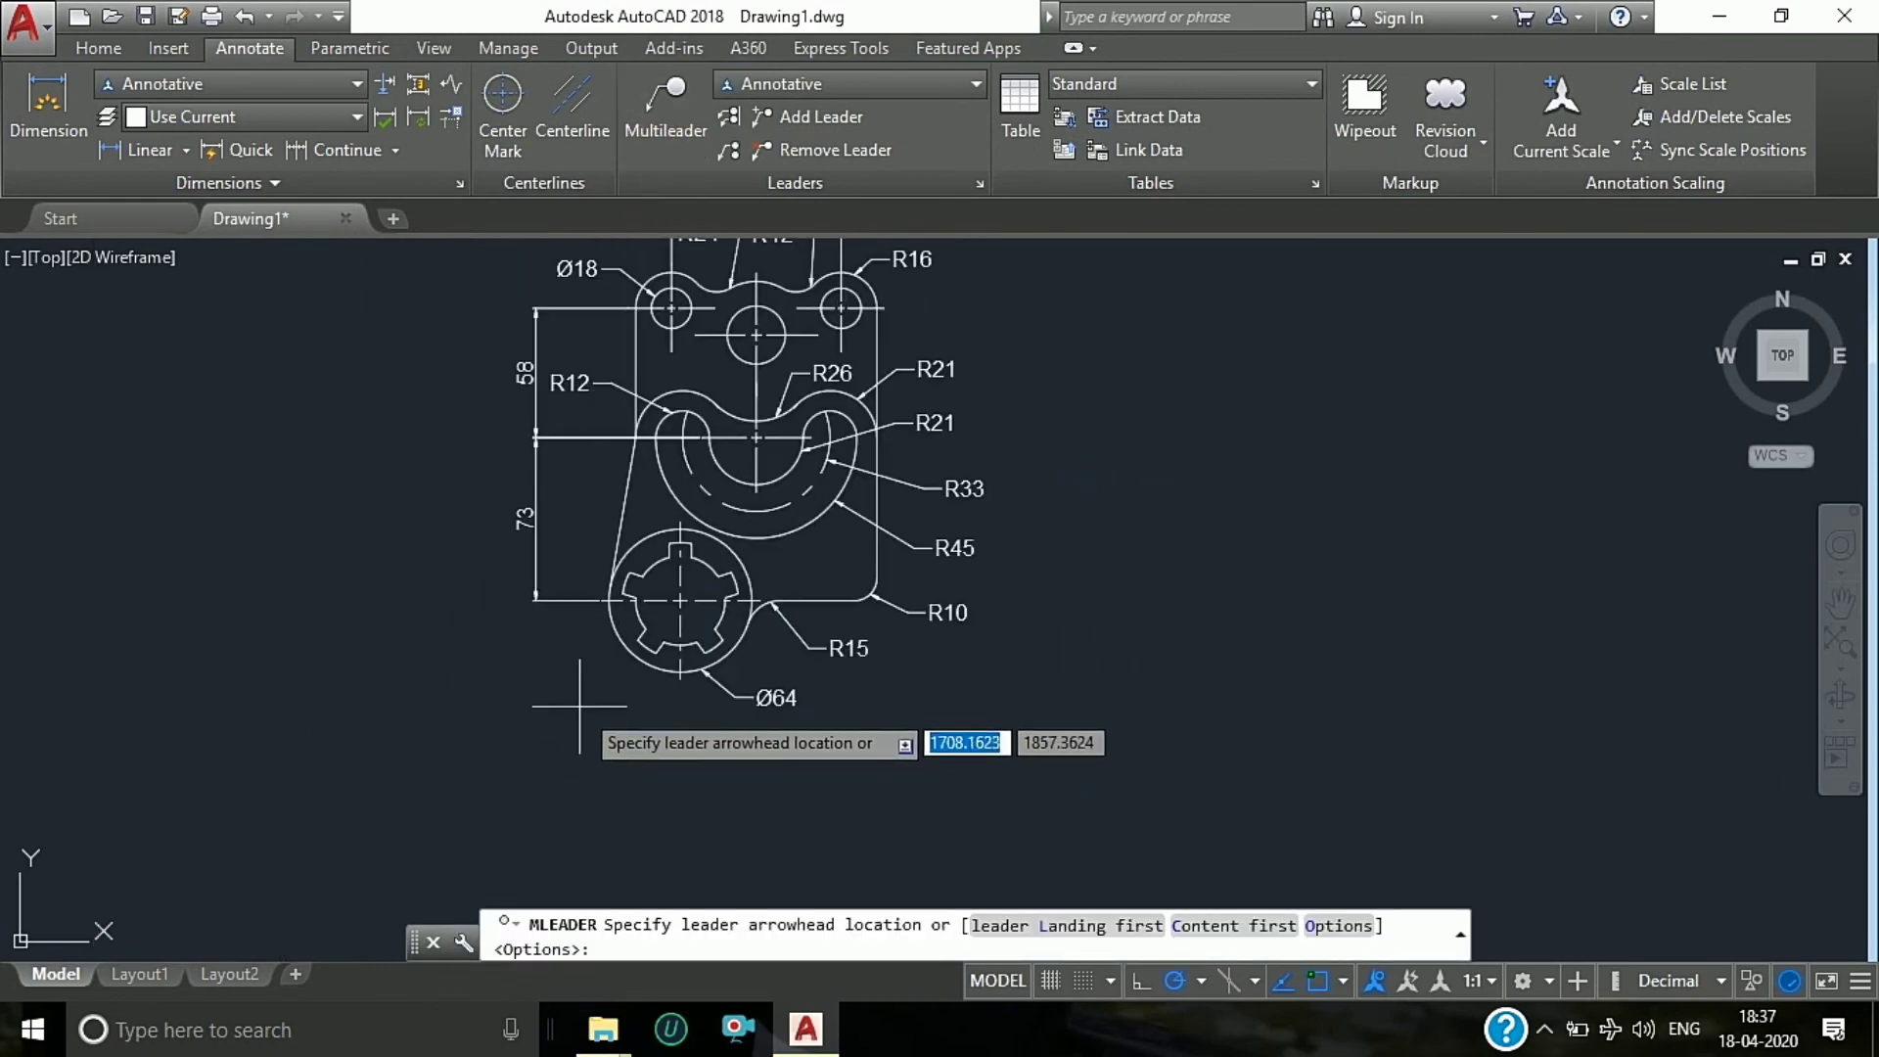
scroll(576, 709, up, 2)
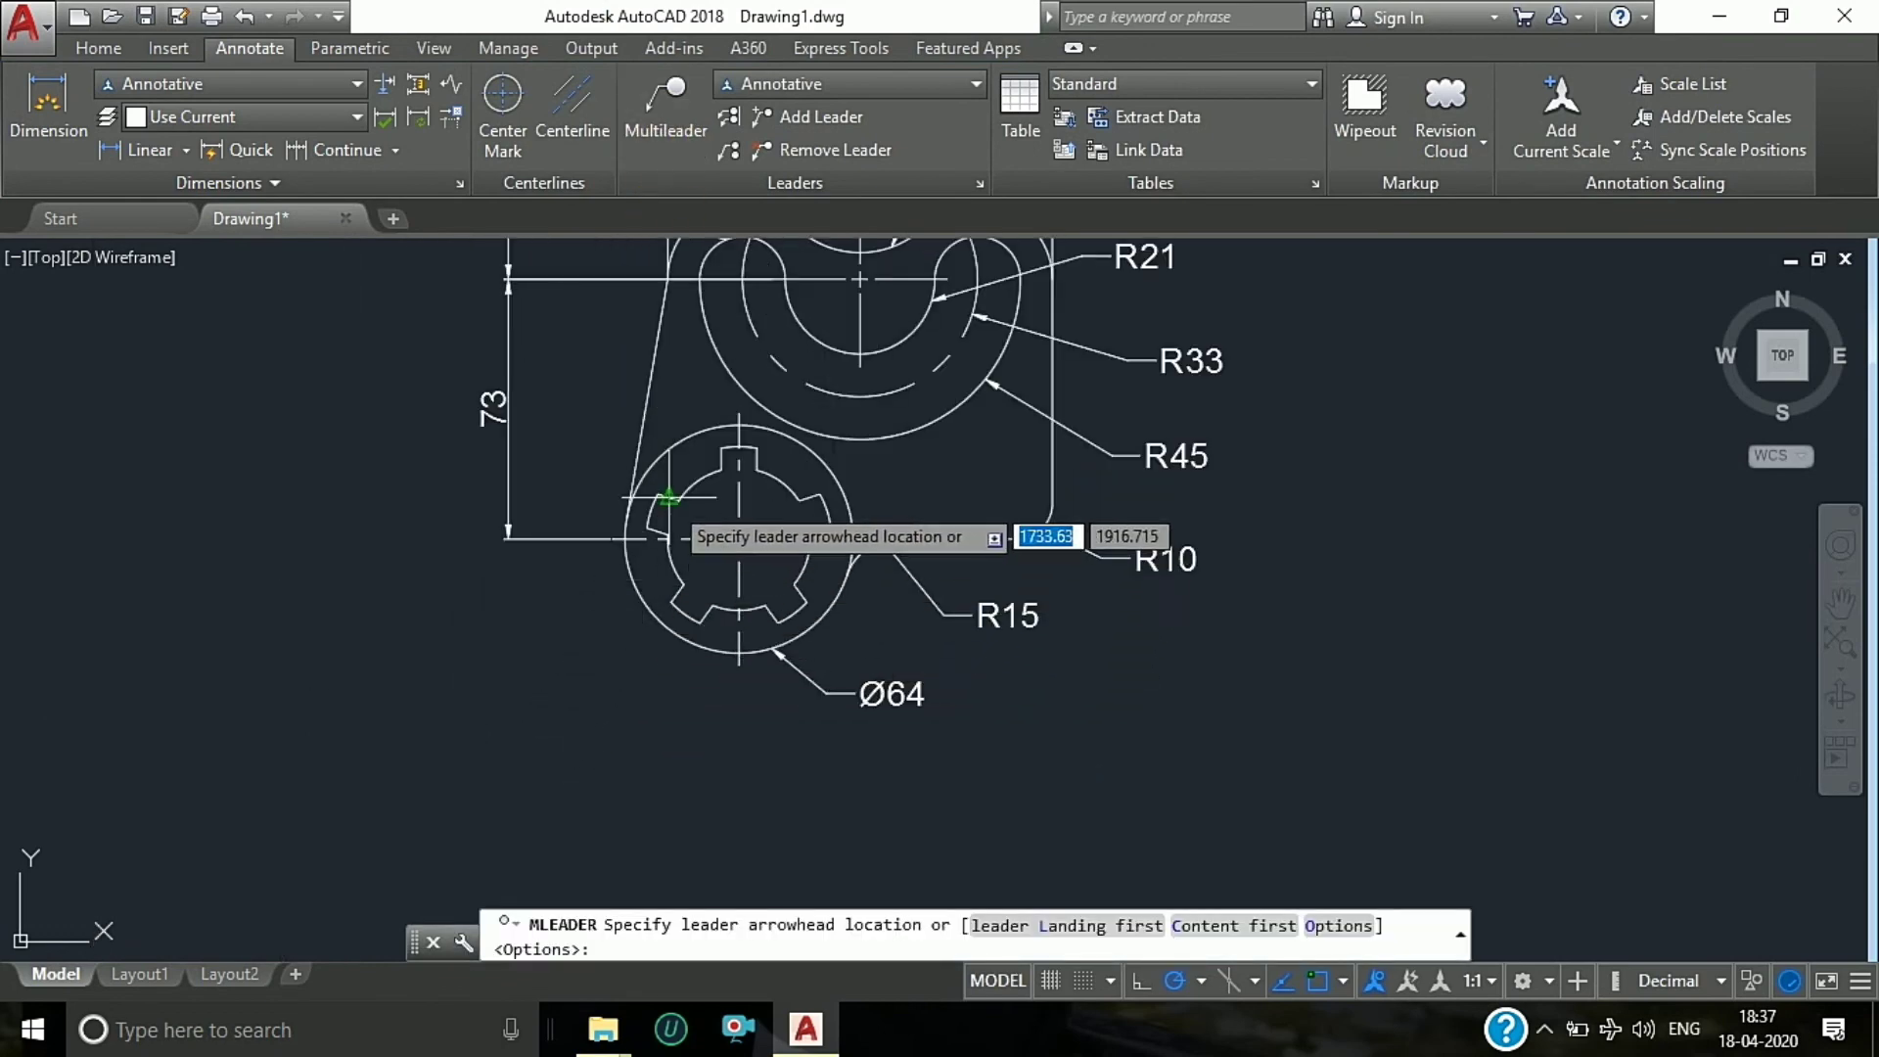
scroll(685, 615, up, 2)
click(752, 604)
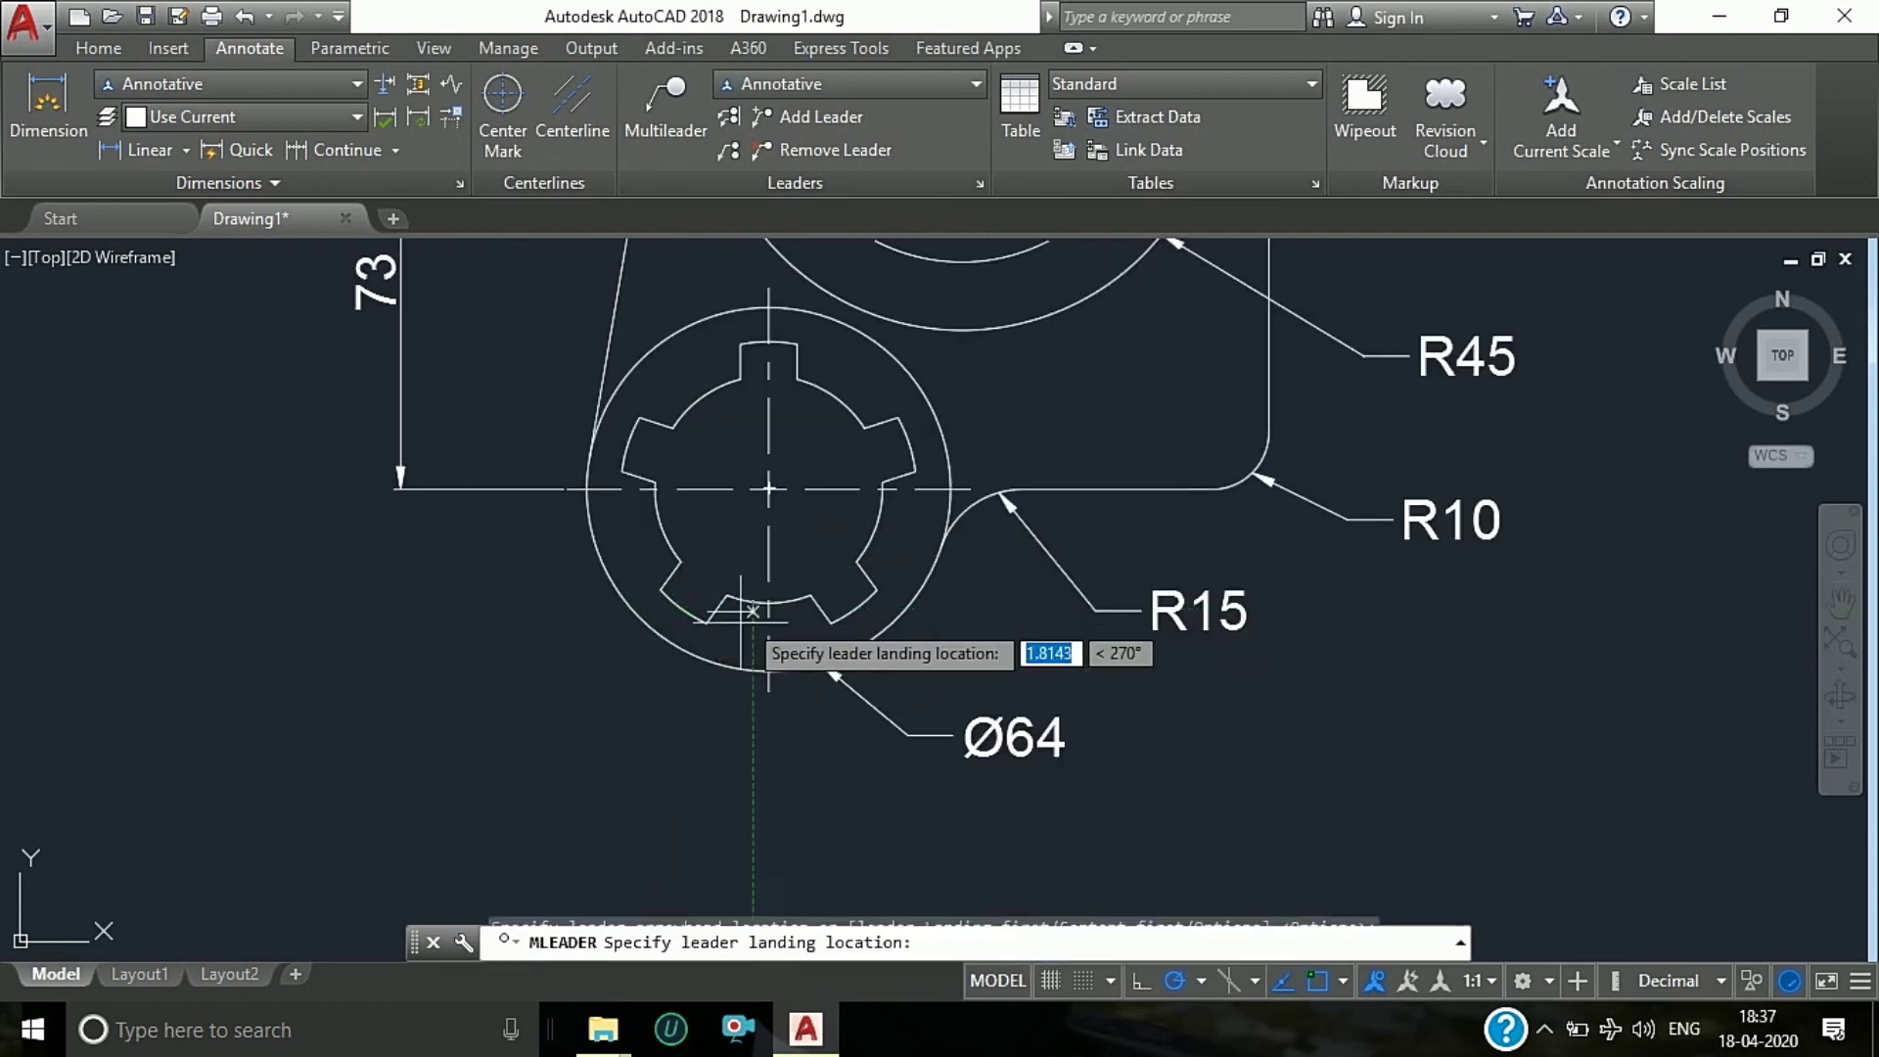
click(679, 744)
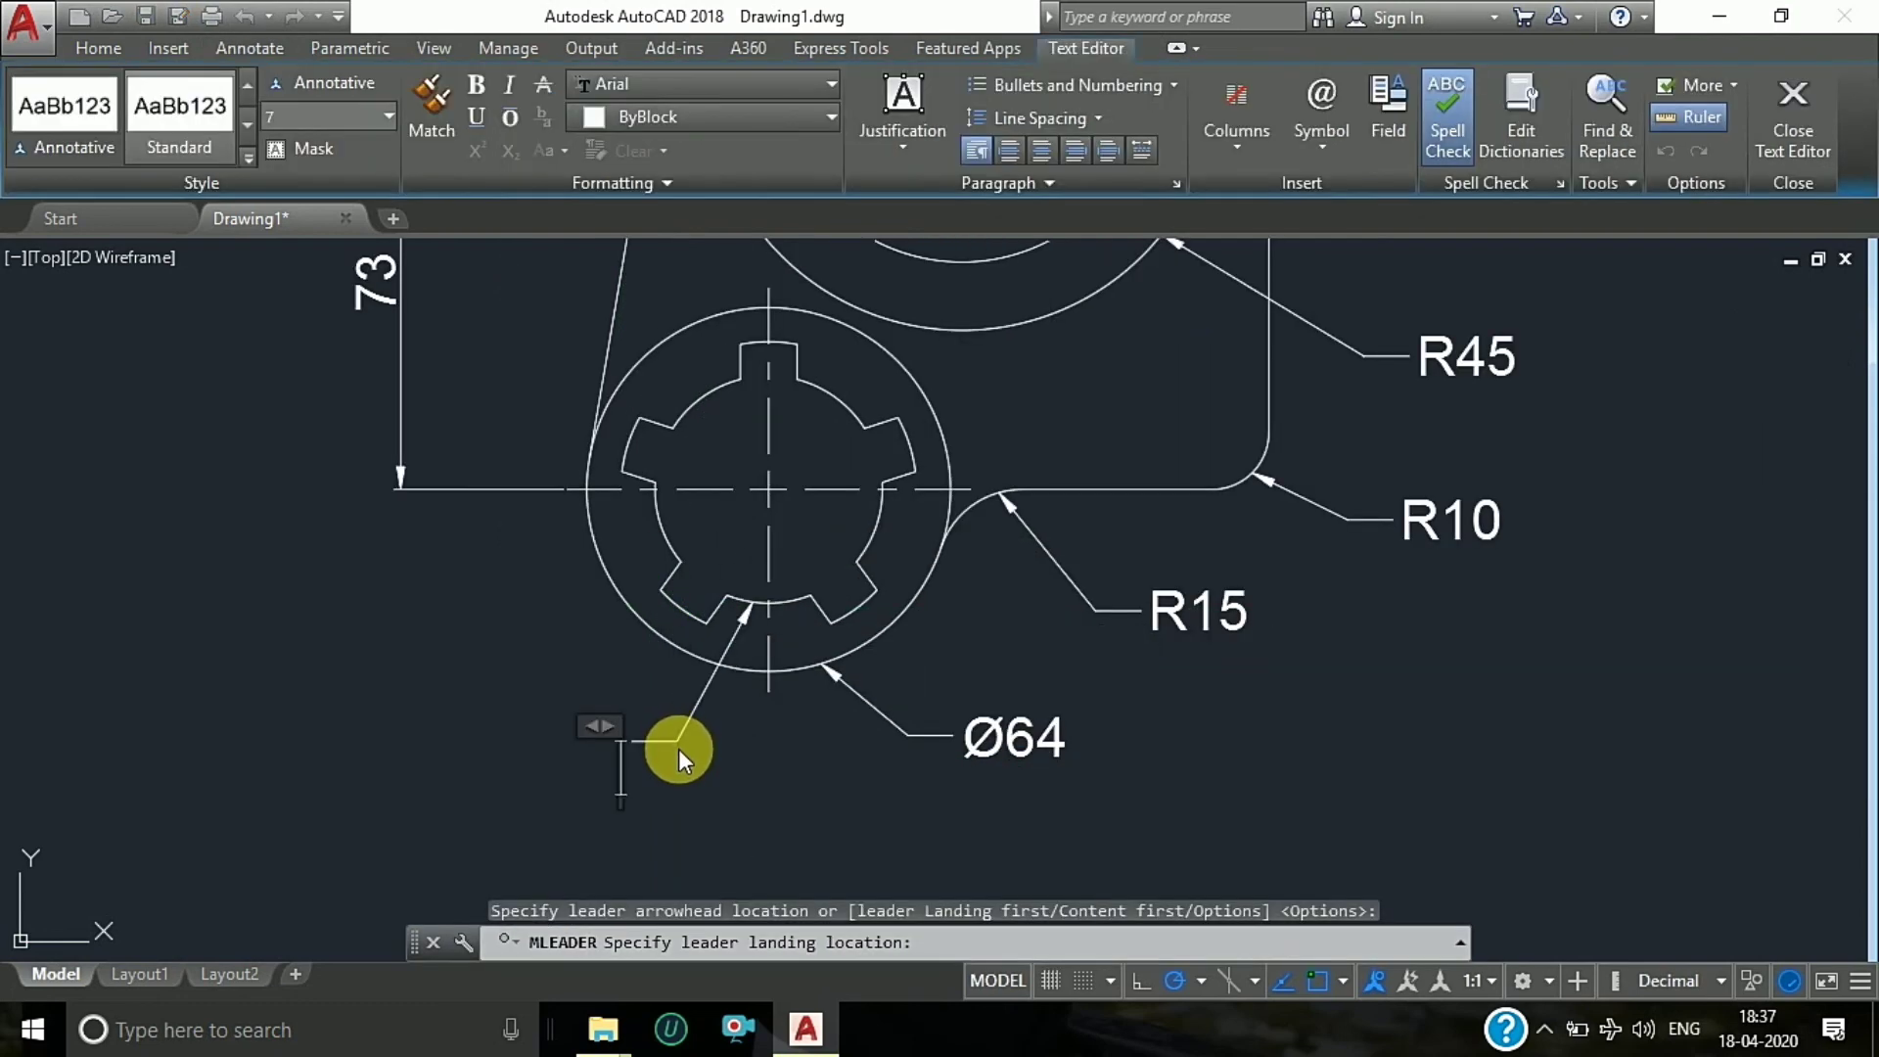
click(1315, 145)
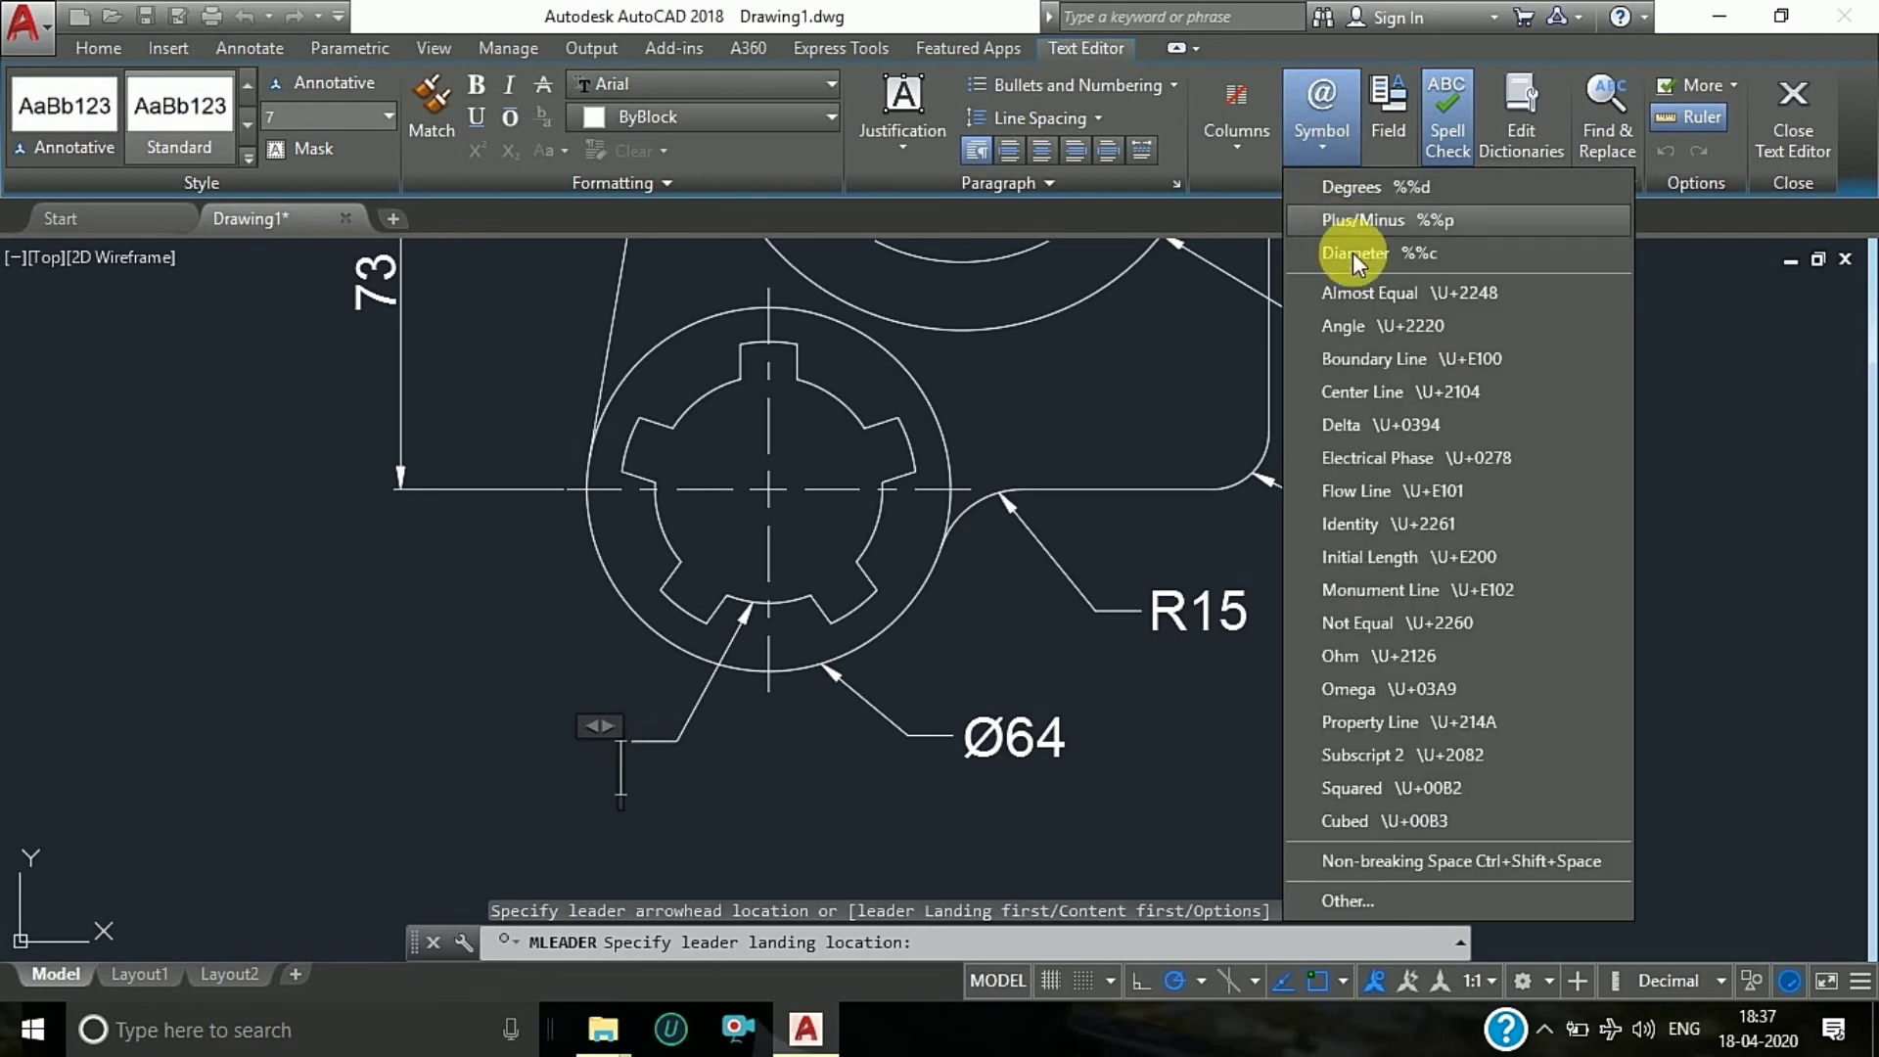
click(1352, 252)
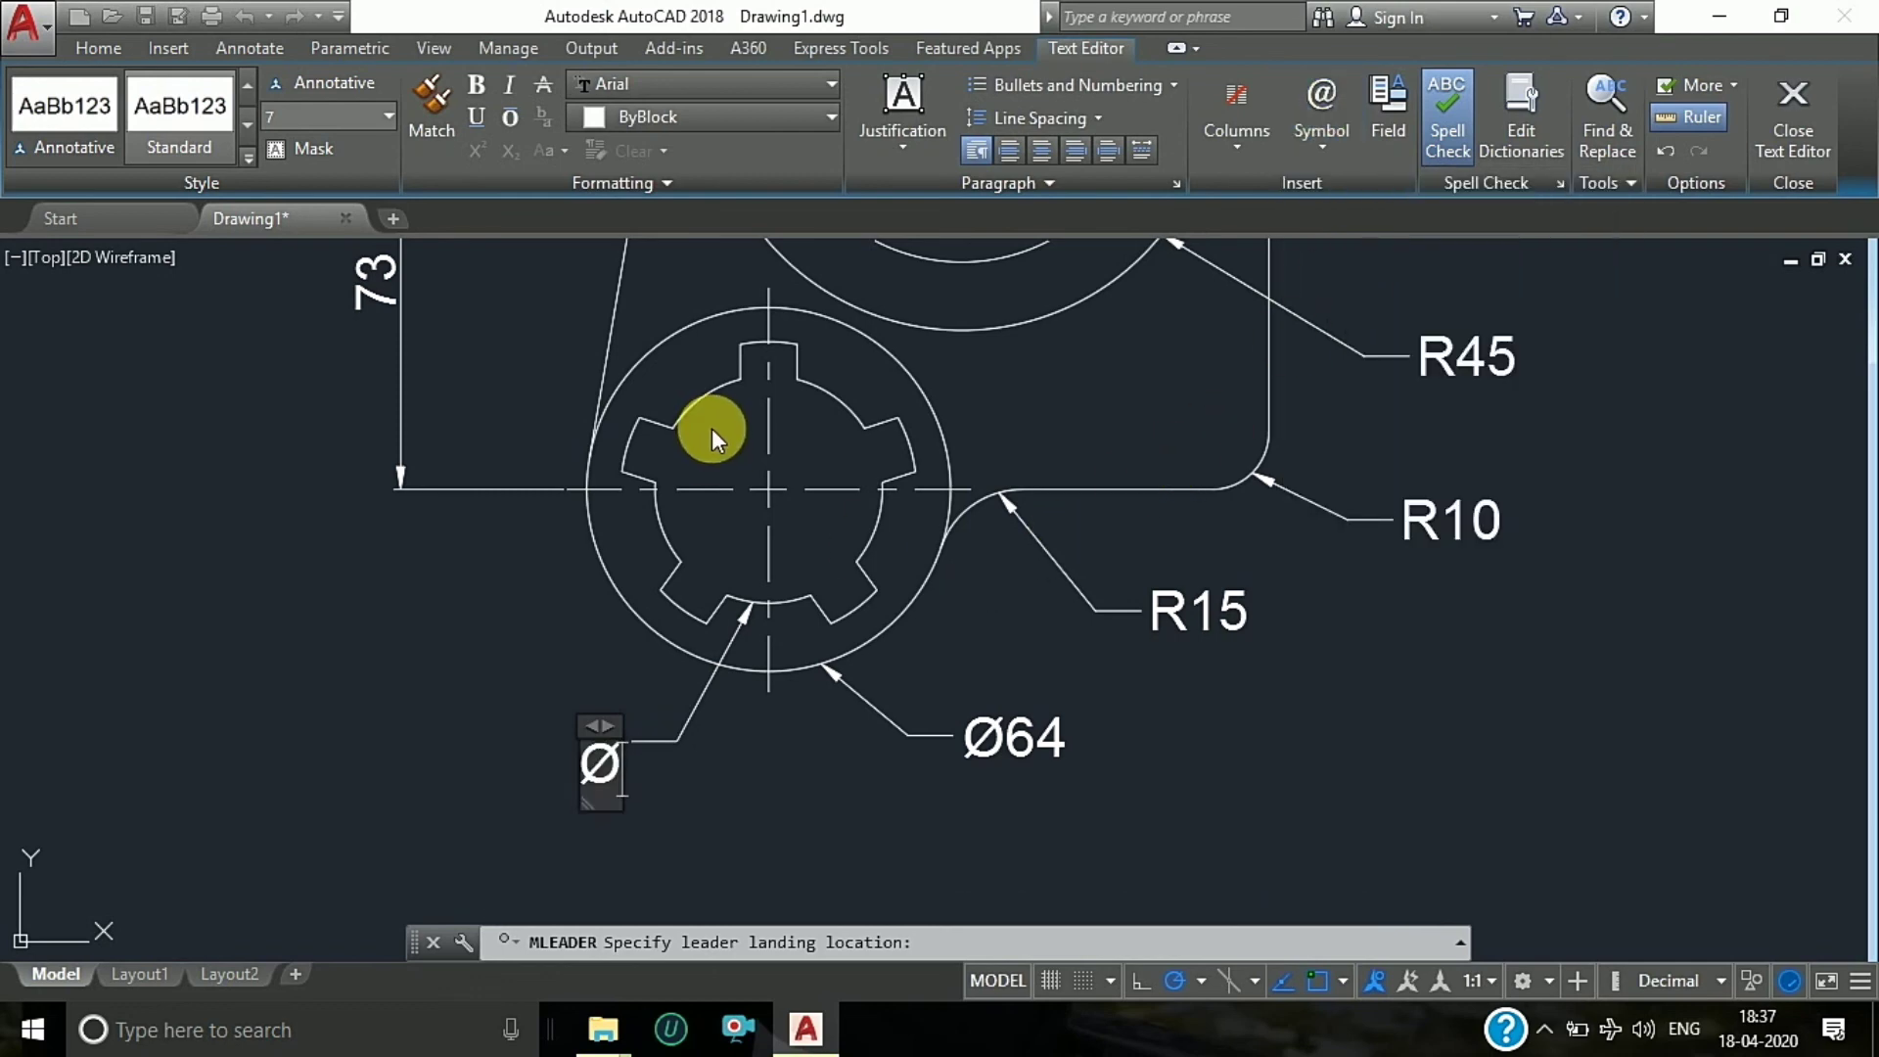
text(40)
click(453, 577)
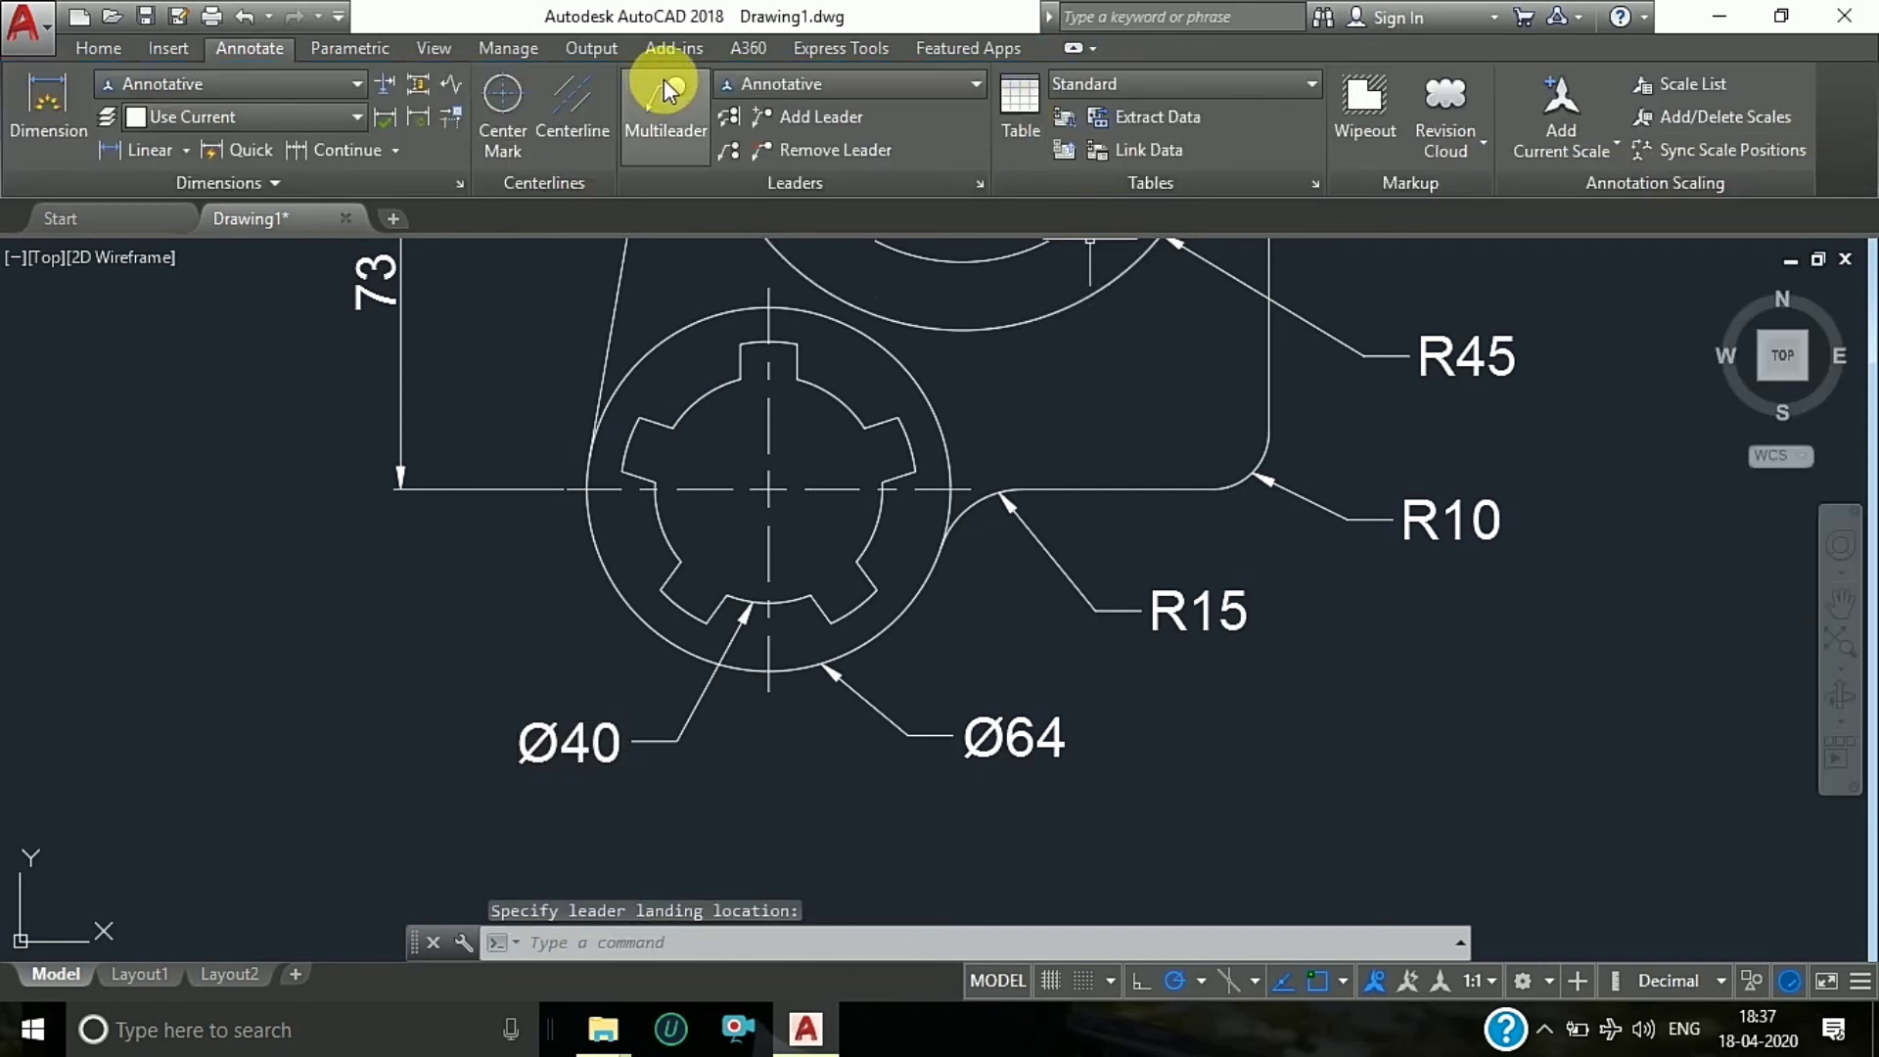
Step: Add a Ø52 diameter leader callout to the hub's key slot, landing at the left
click(665, 90)
click(684, 609)
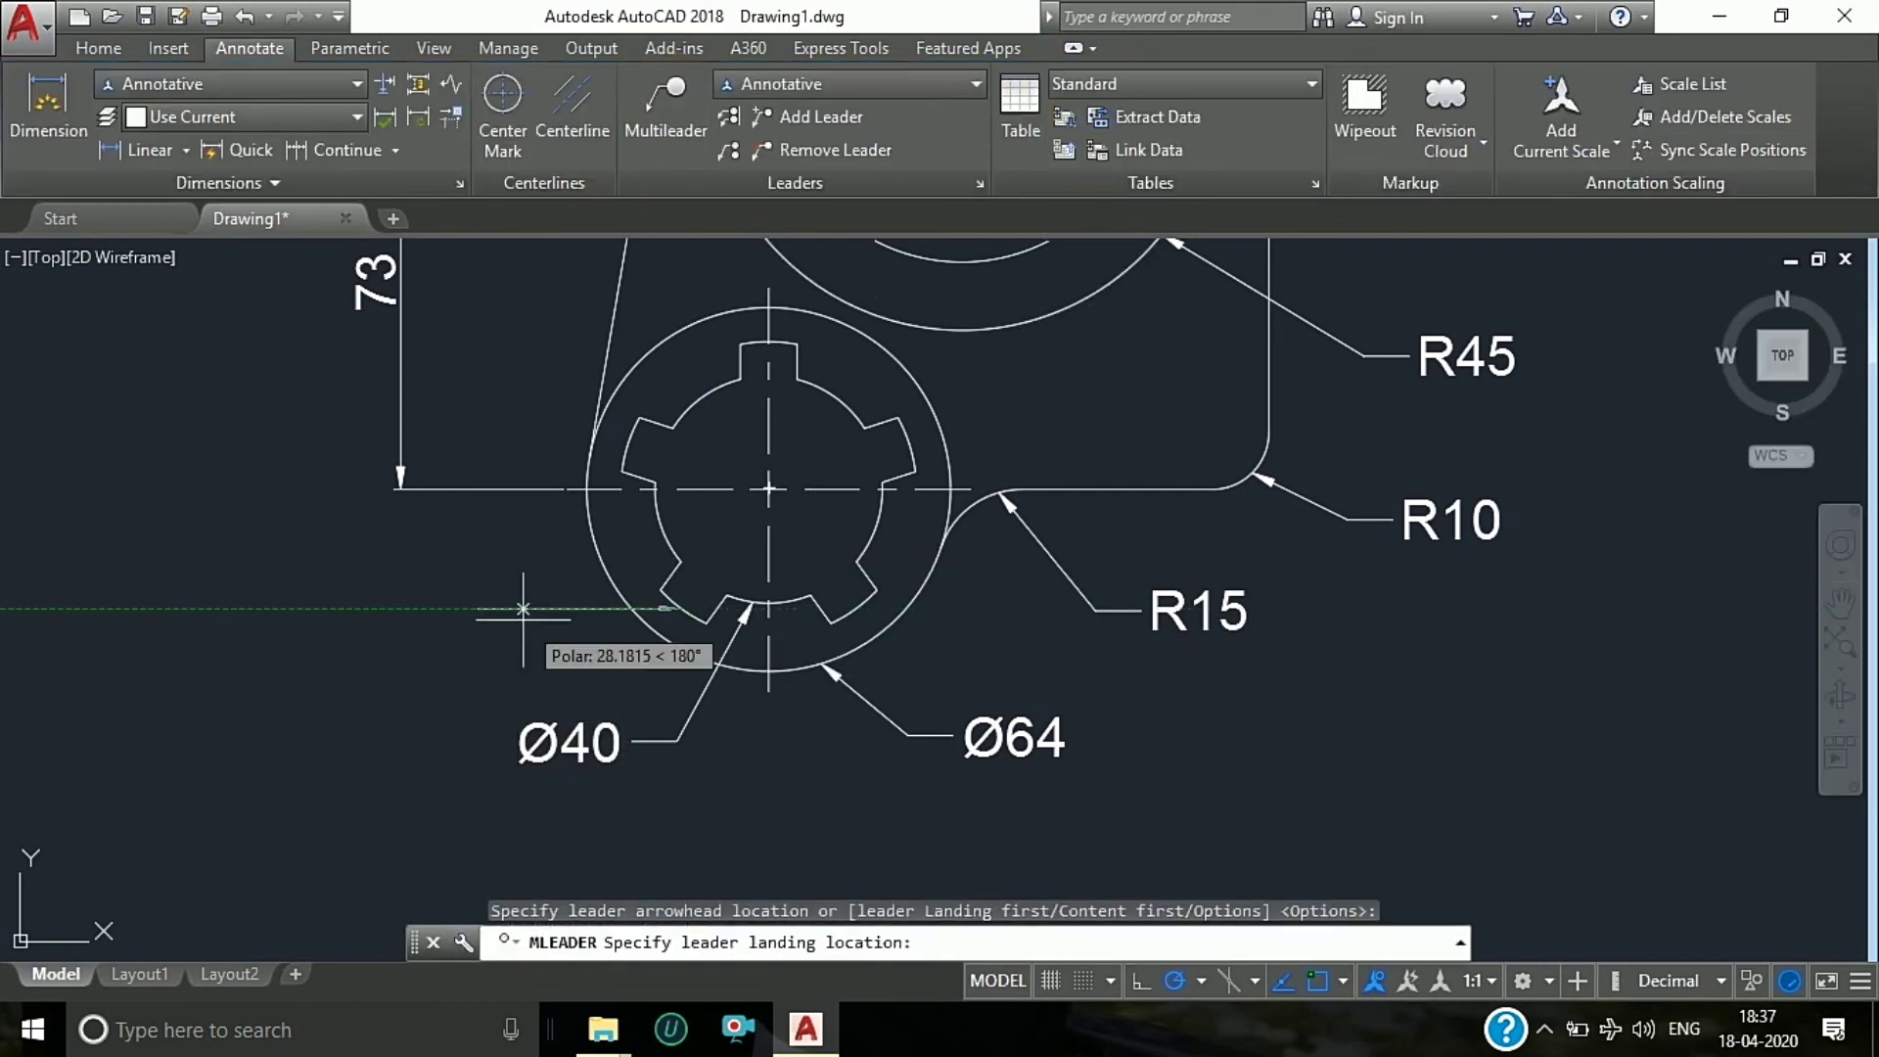
click(525, 652)
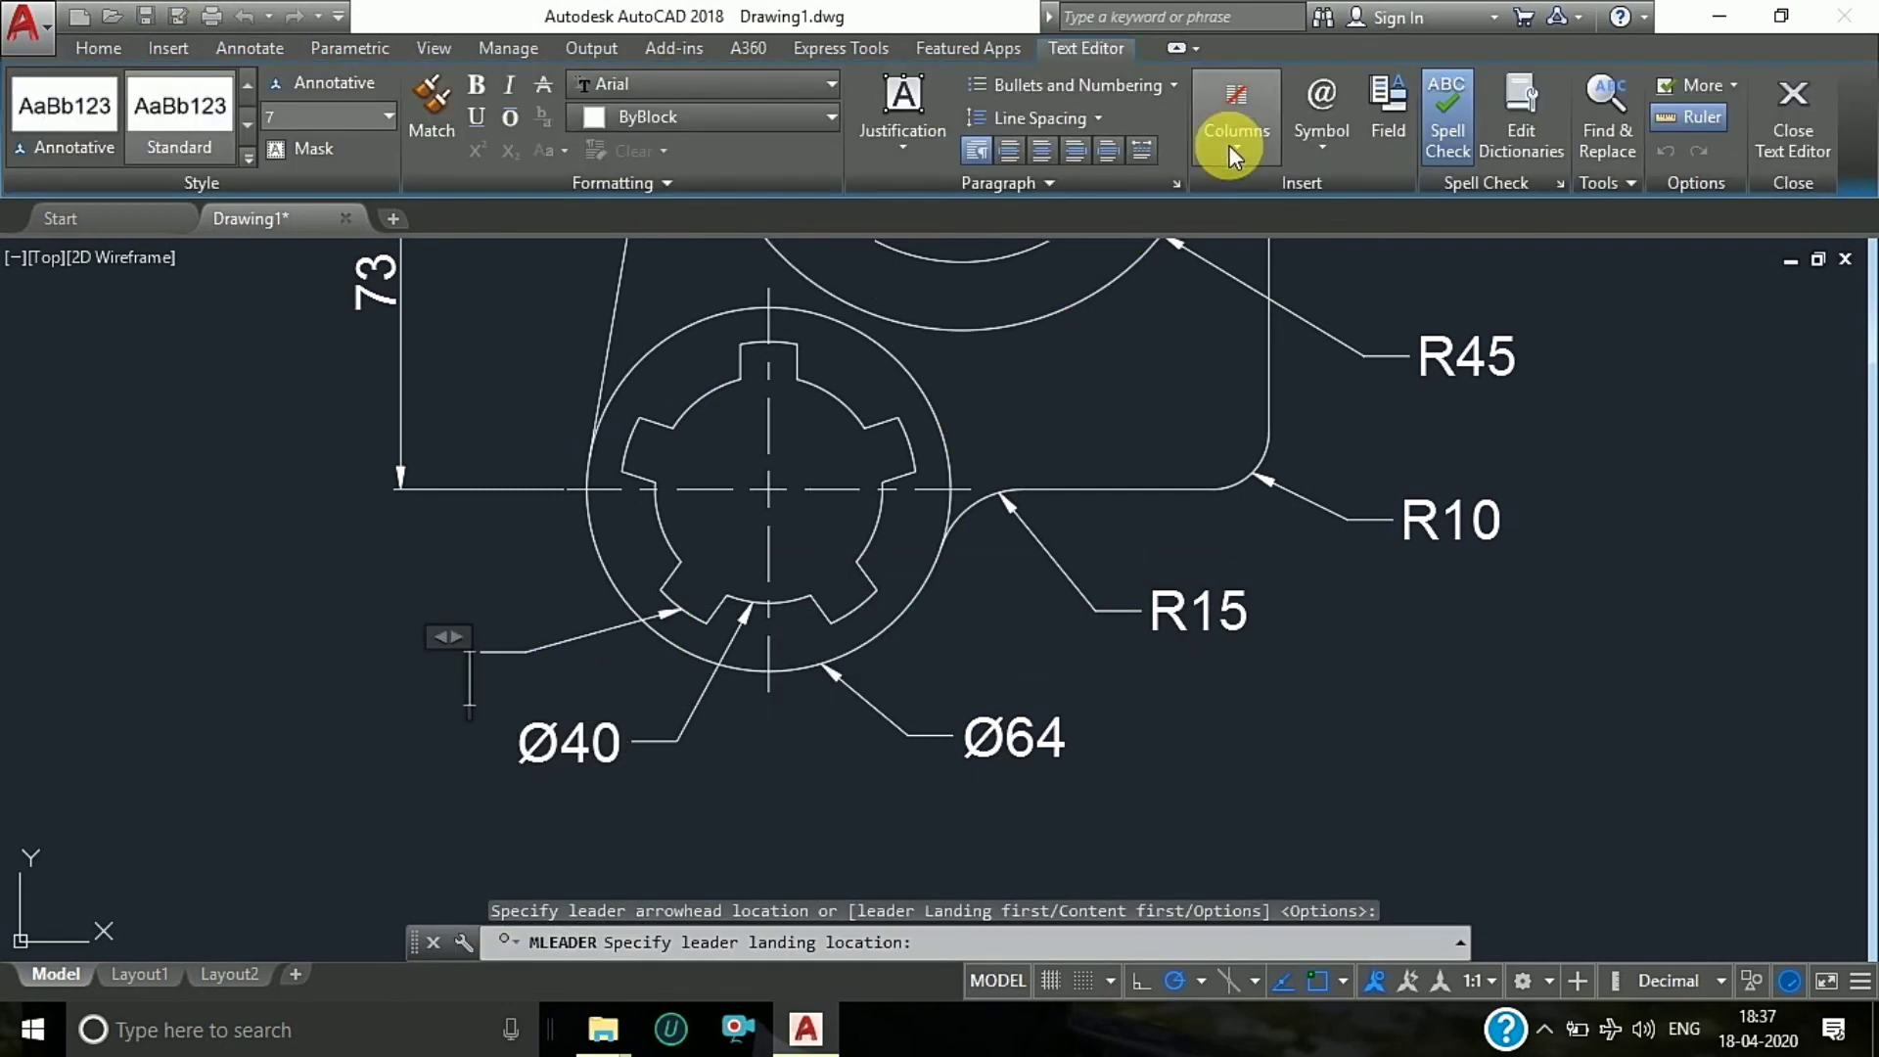
click(1315, 143)
click(1354, 256)
text(Ø52)
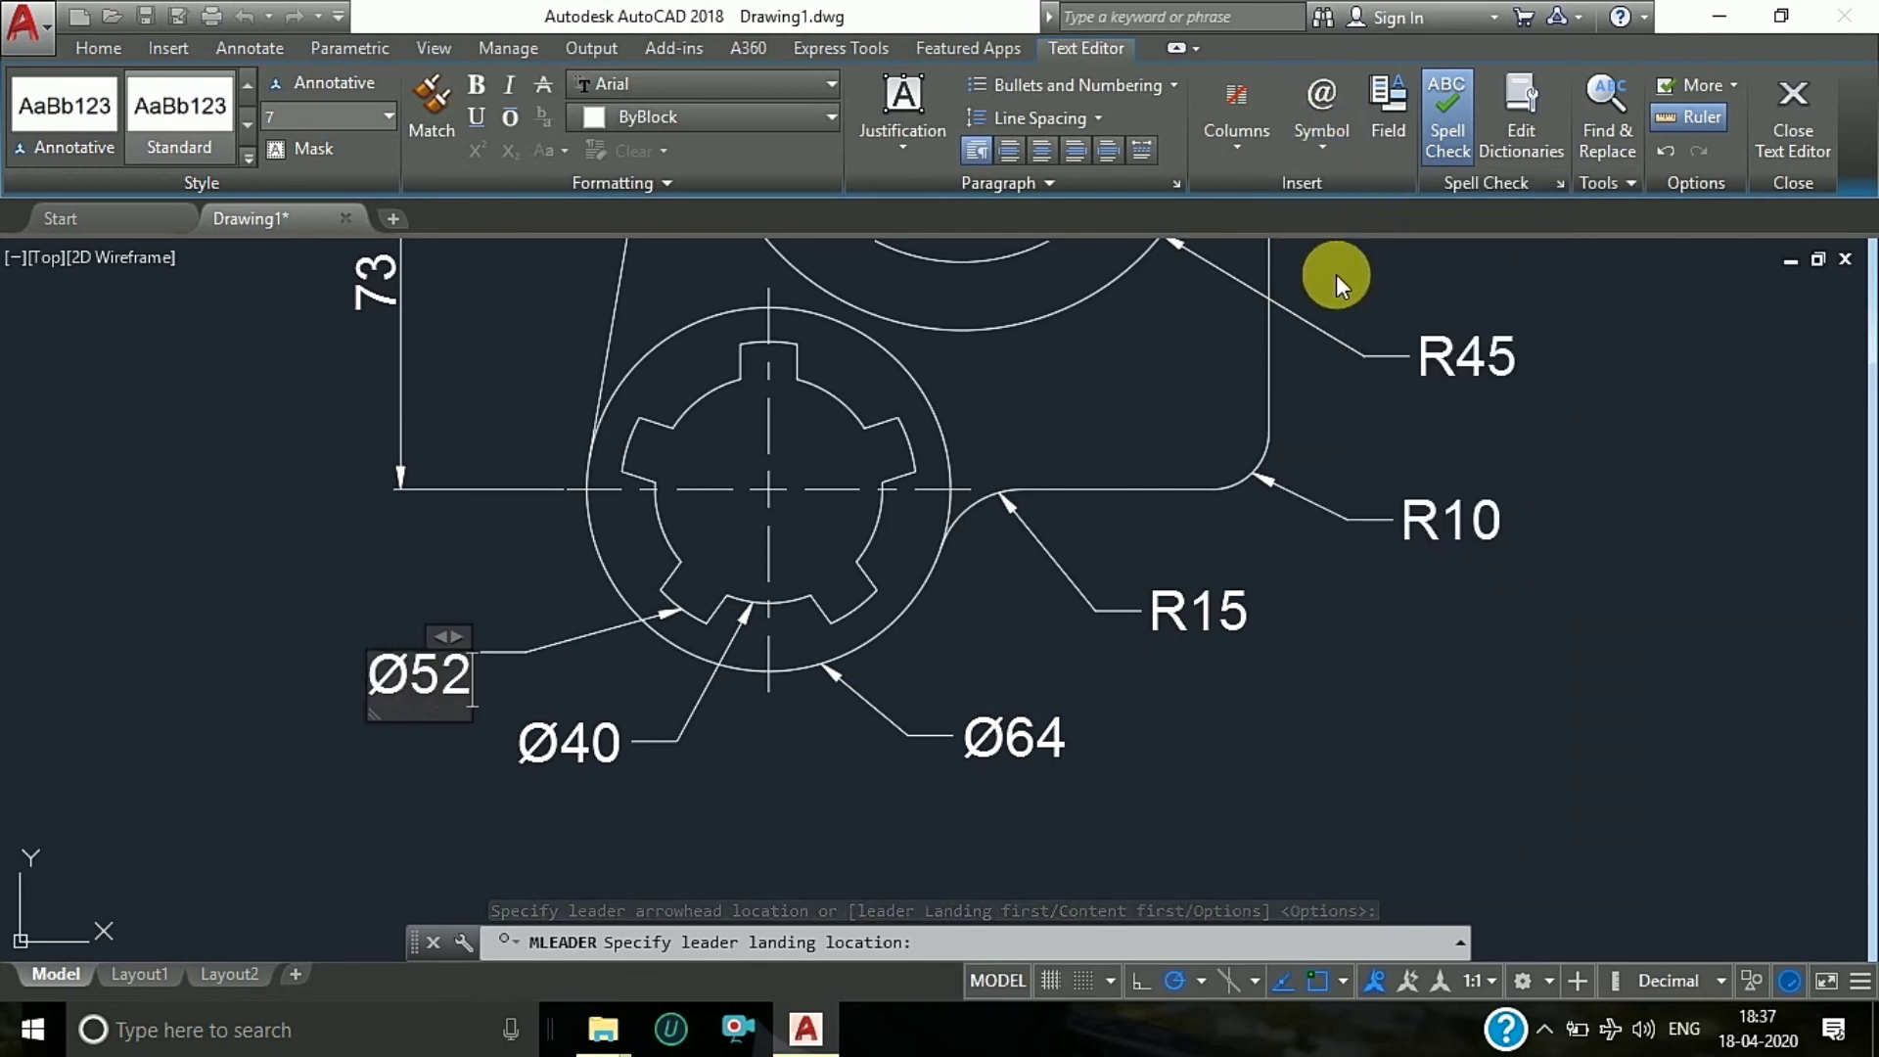
click(448, 550)
scroll(294, 617, down, 2)
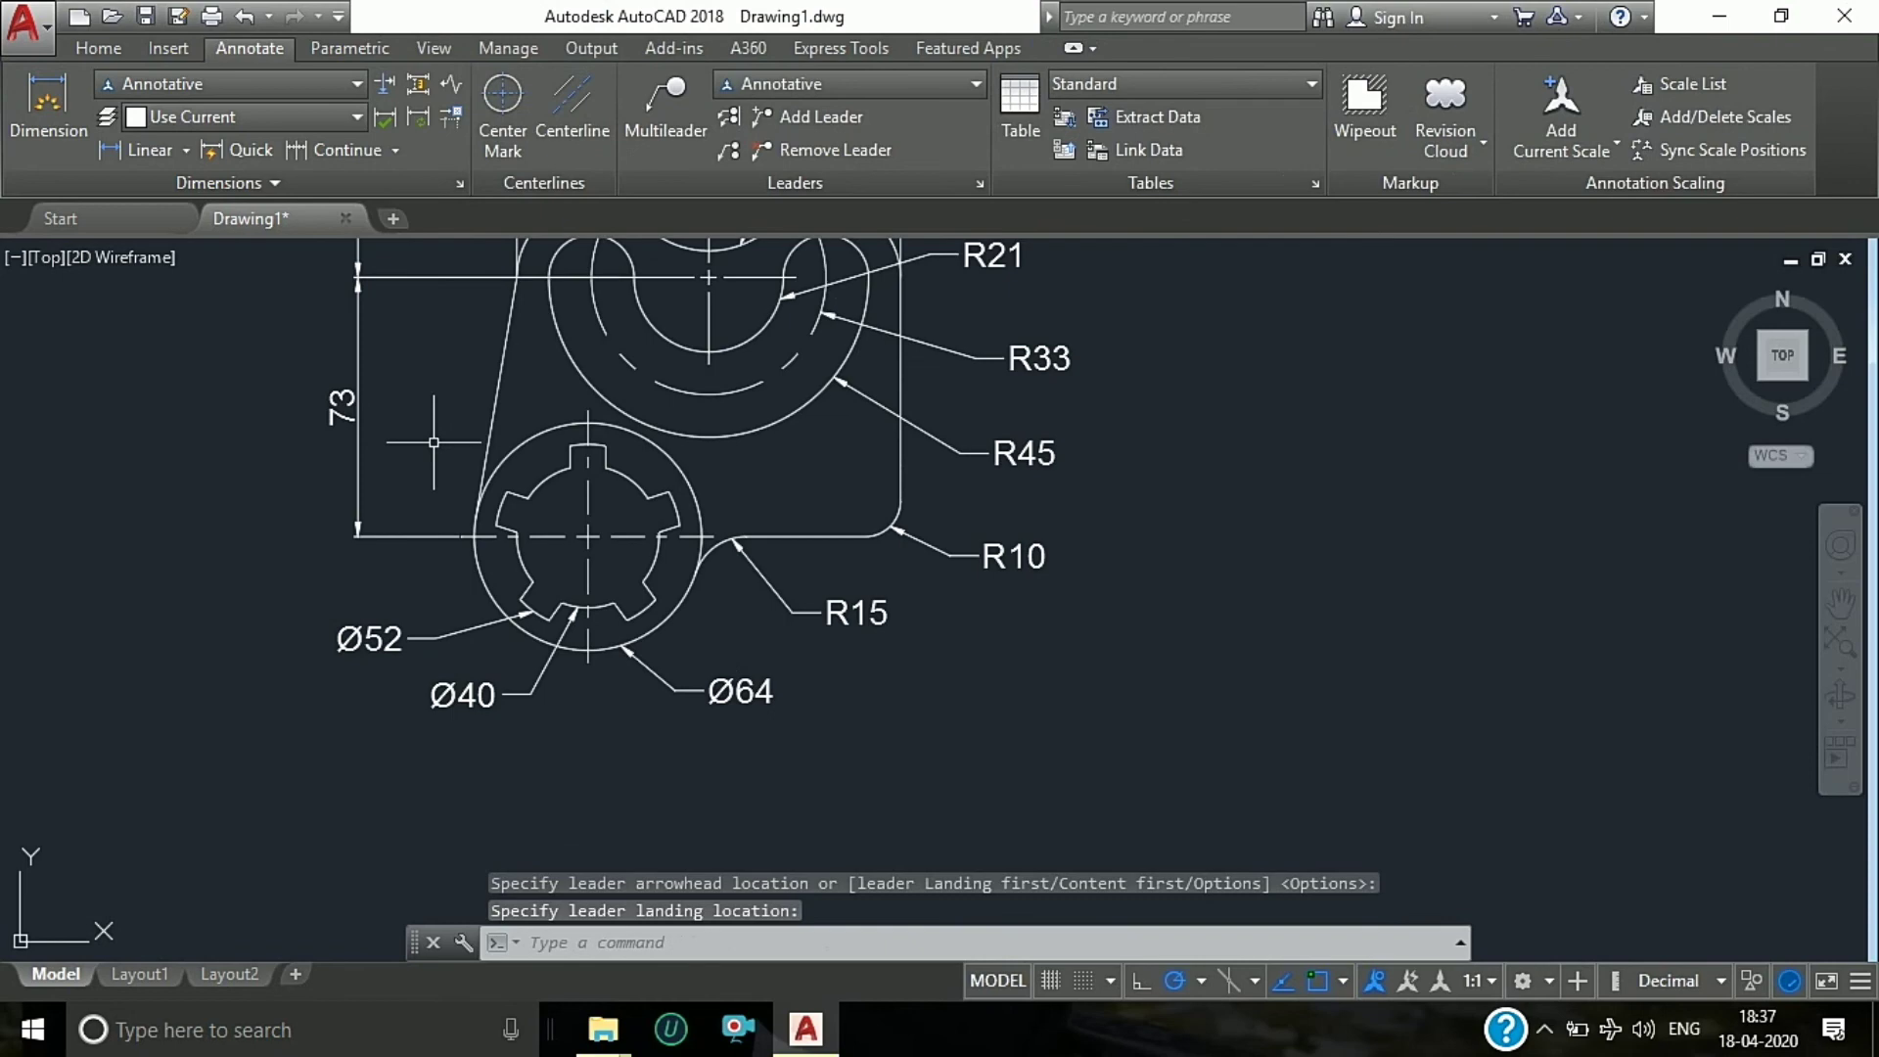
Step: Add an aligned 10 dimension across the angled arm beside the hub
click(185, 156)
click(150, 253)
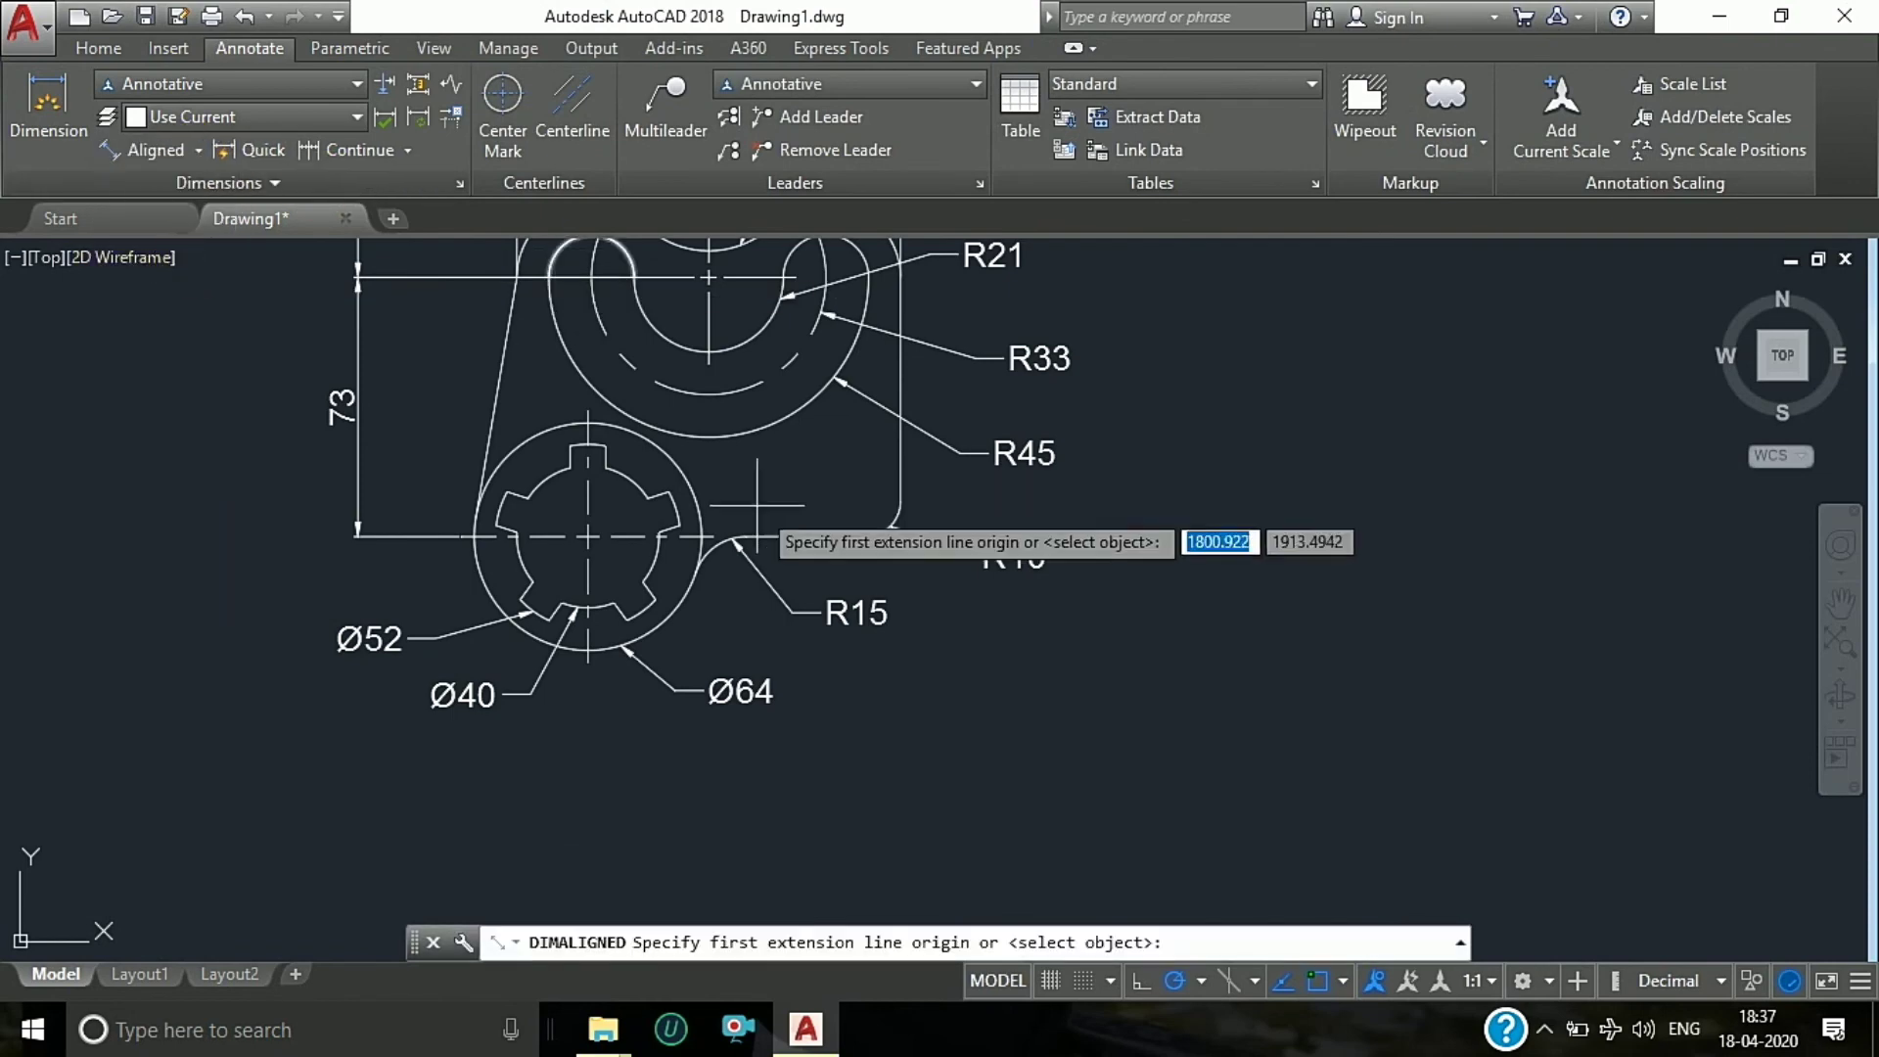
scroll(679, 508, up, 2)
scroll(682, 507, up, 2)
click(649, 466)
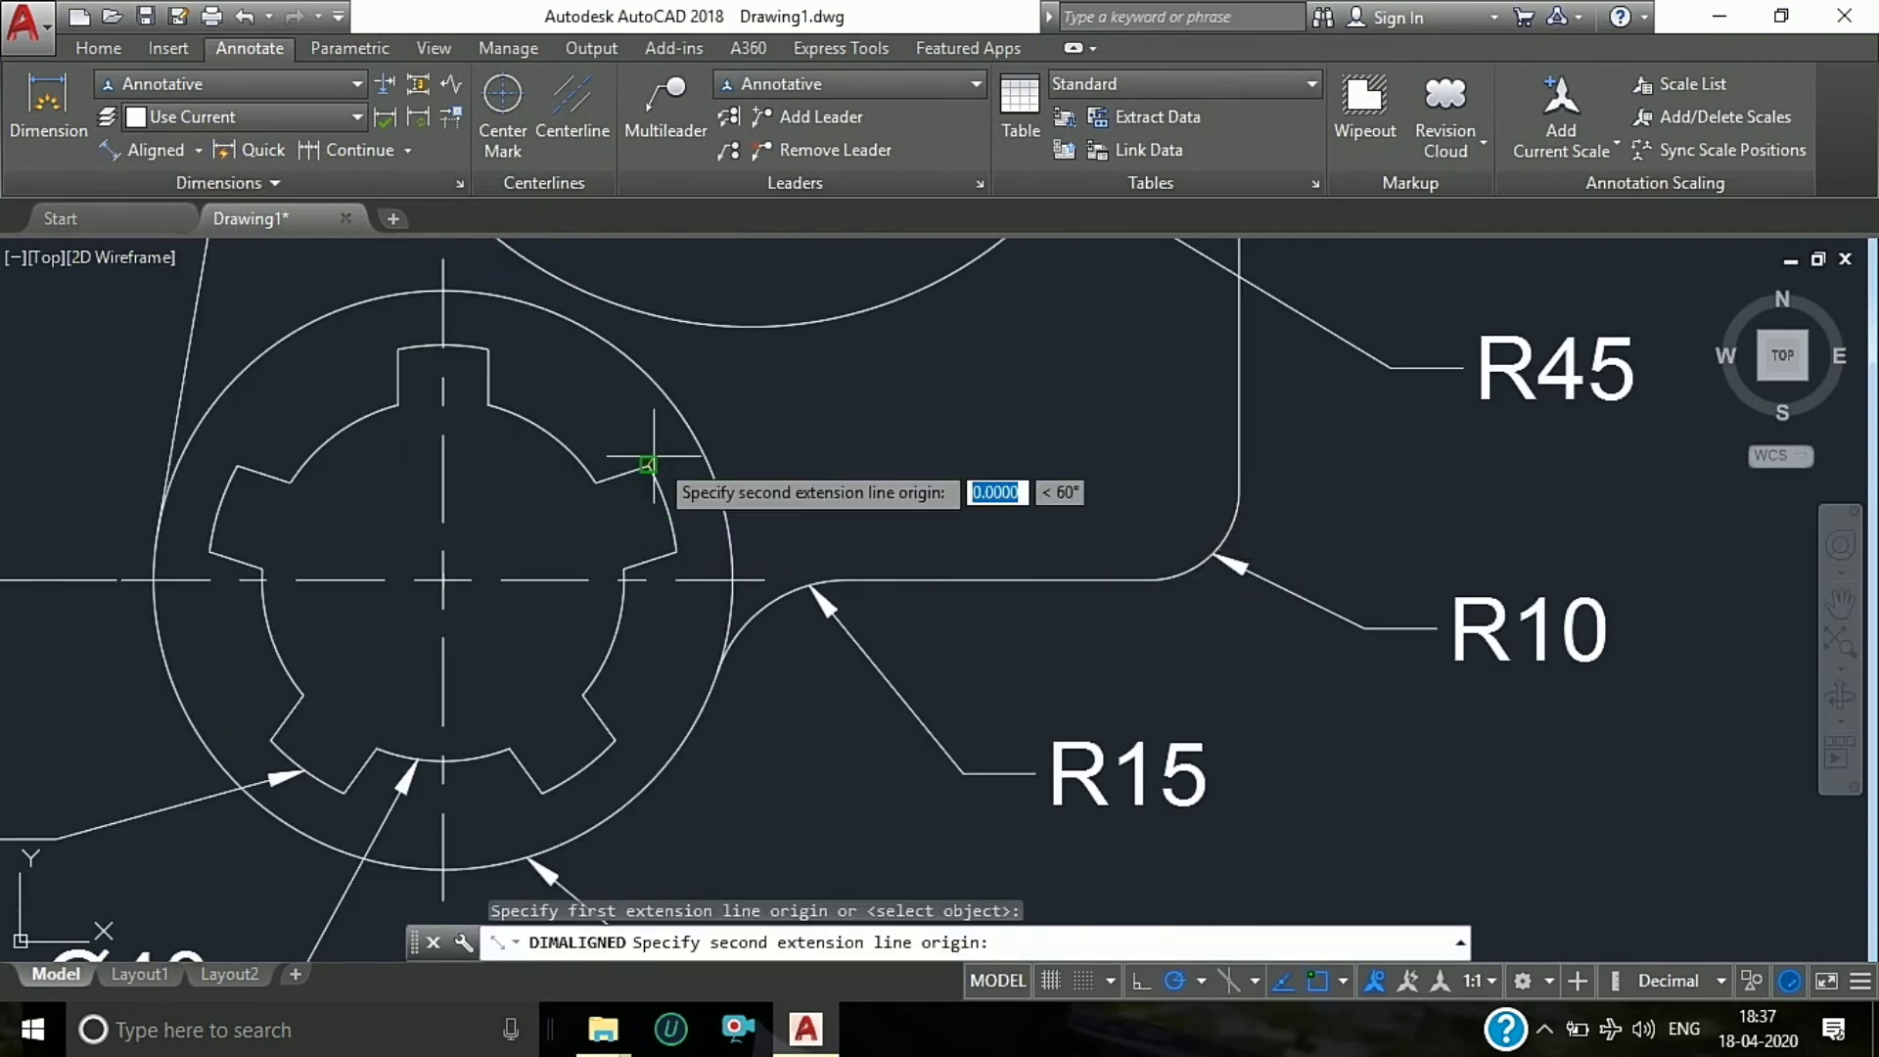
click(677, 551)
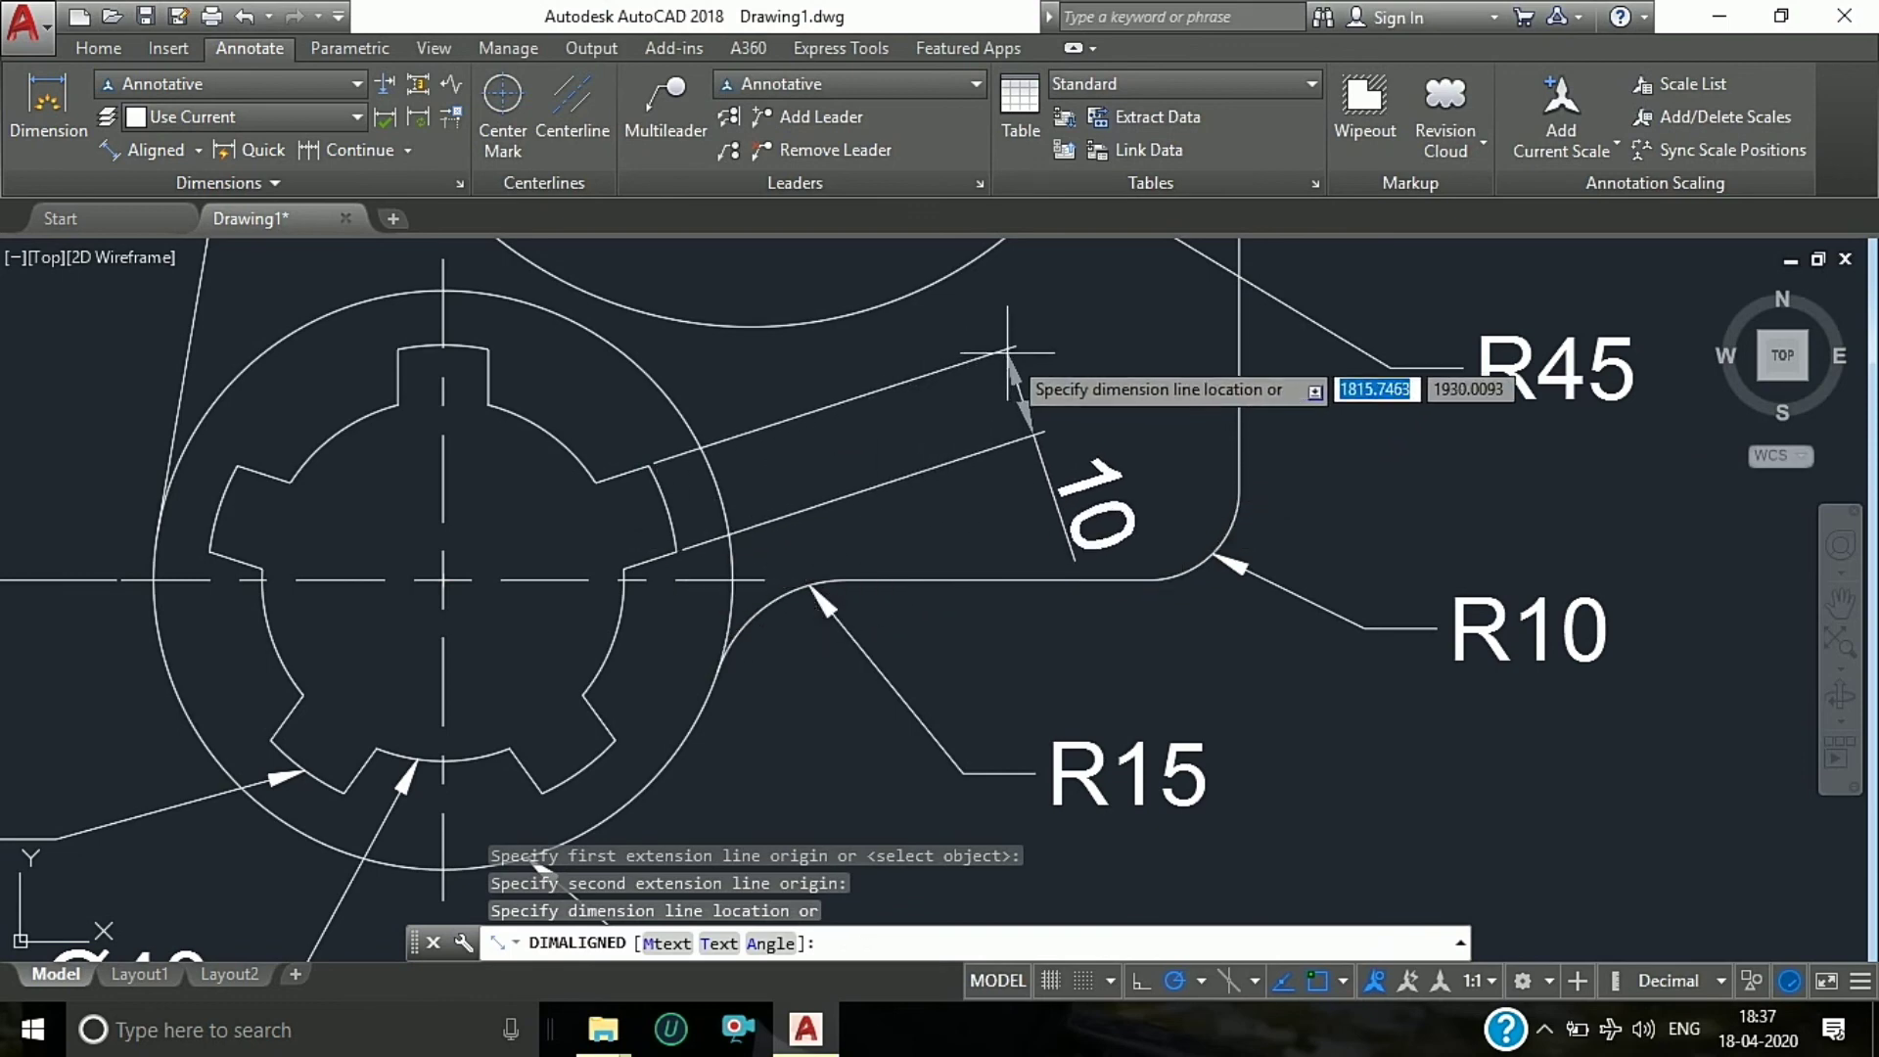
click(1008, 372)
scroll(725, 452, down, 2)
scroll(797, 654, down, 2)
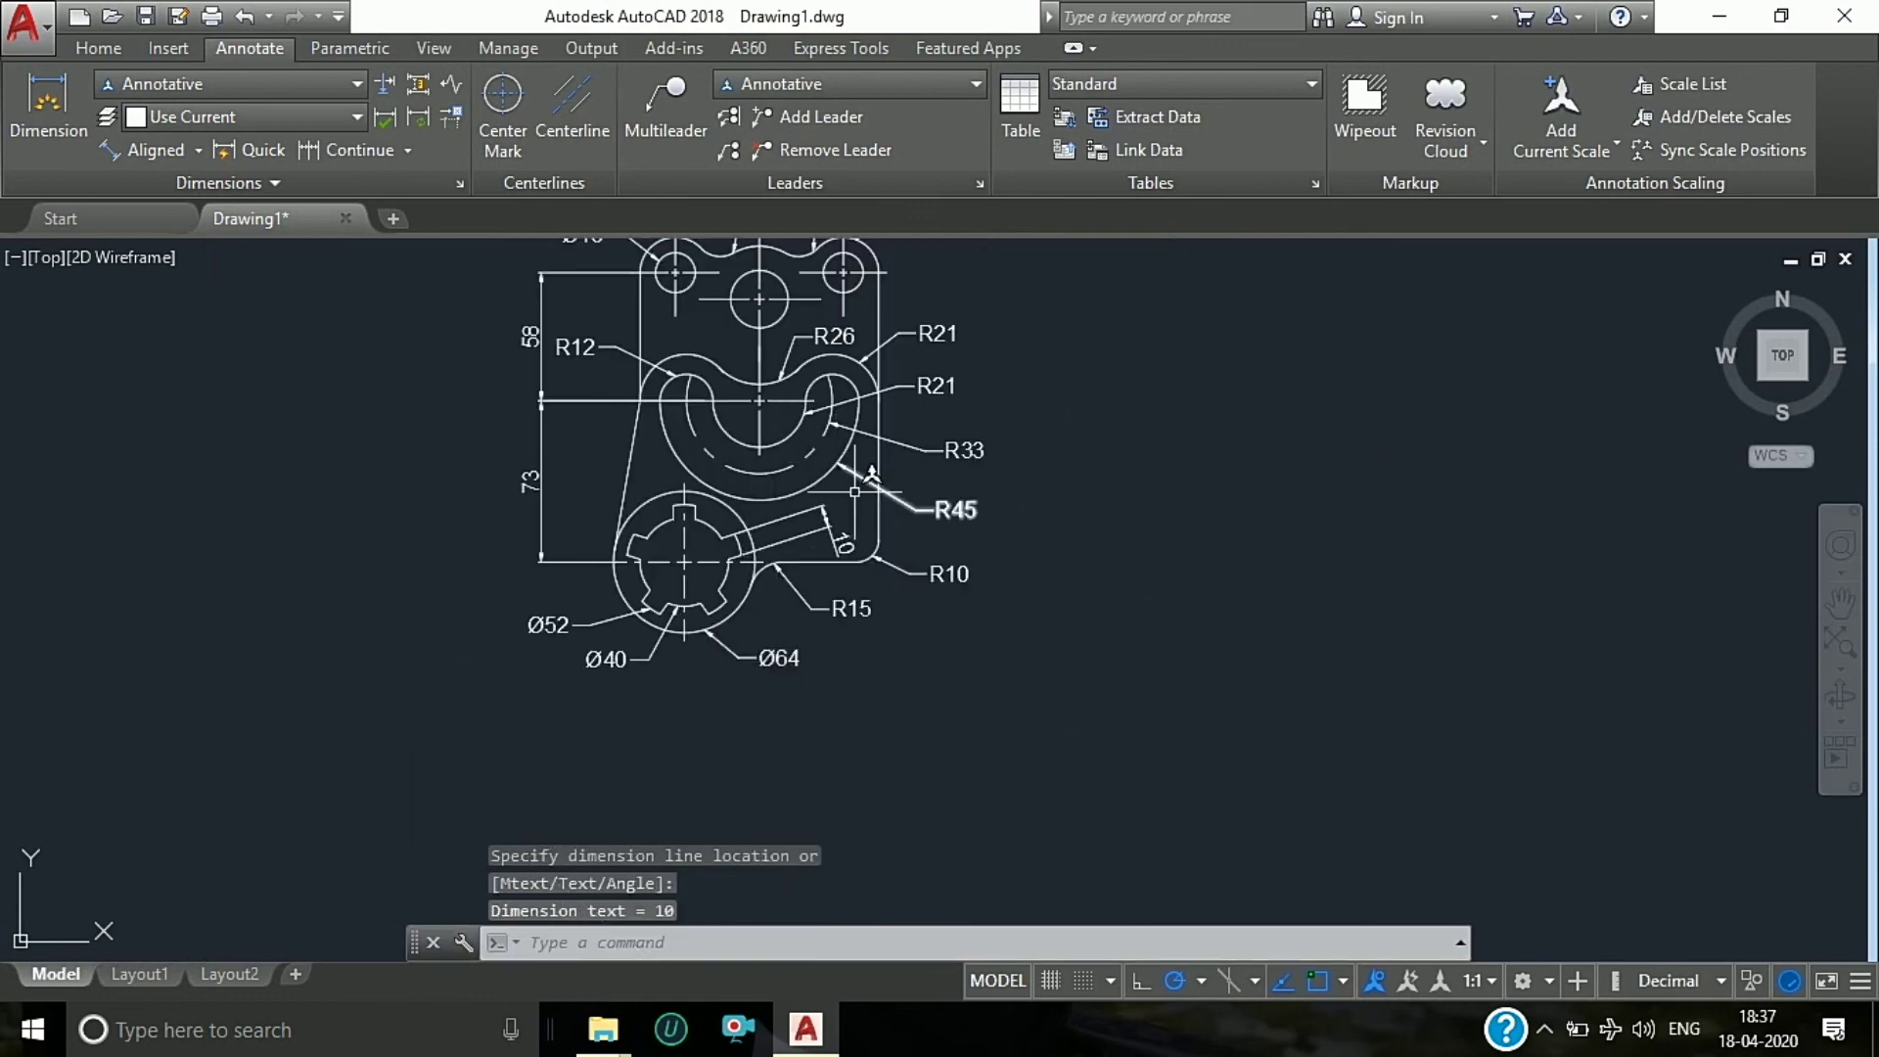
scroll(665, 582, up, 3)
scroll(725, 636, down, 2)
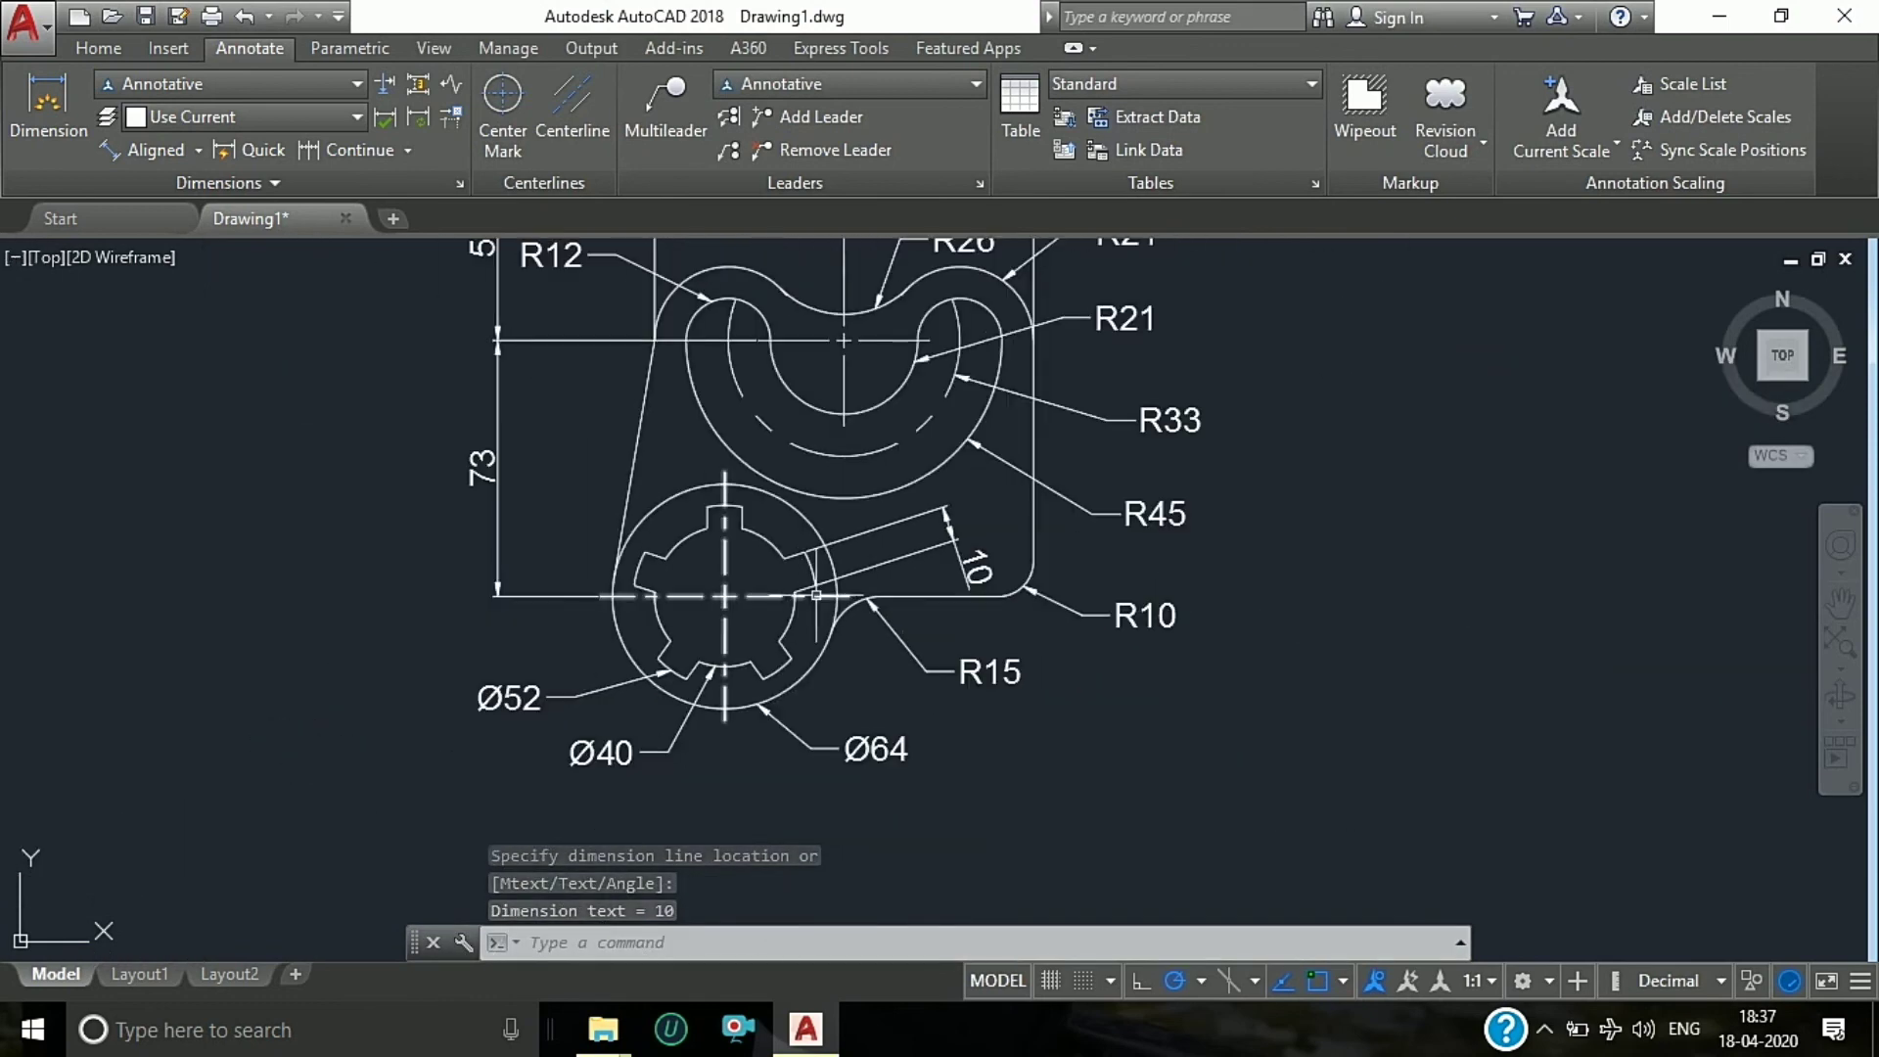
scroll(931, 524, down, 2)
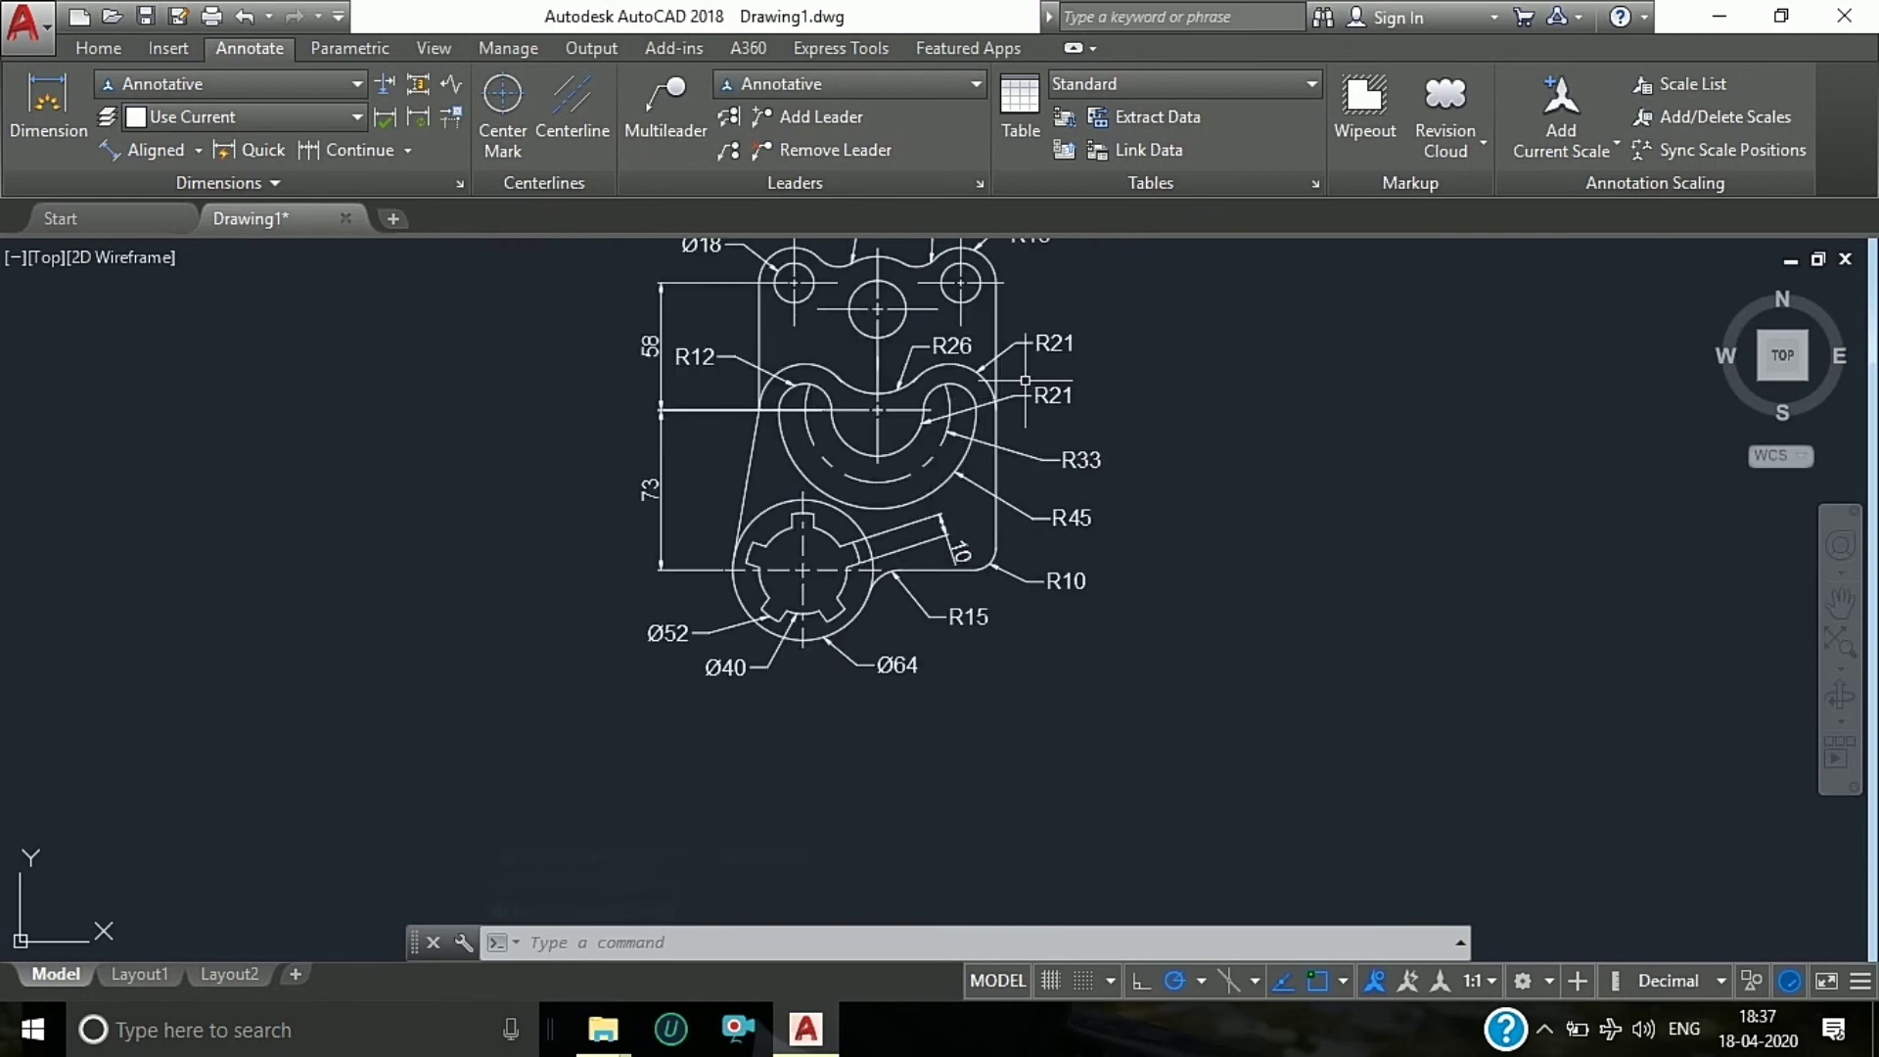
scroll(685, 235, down, 1)
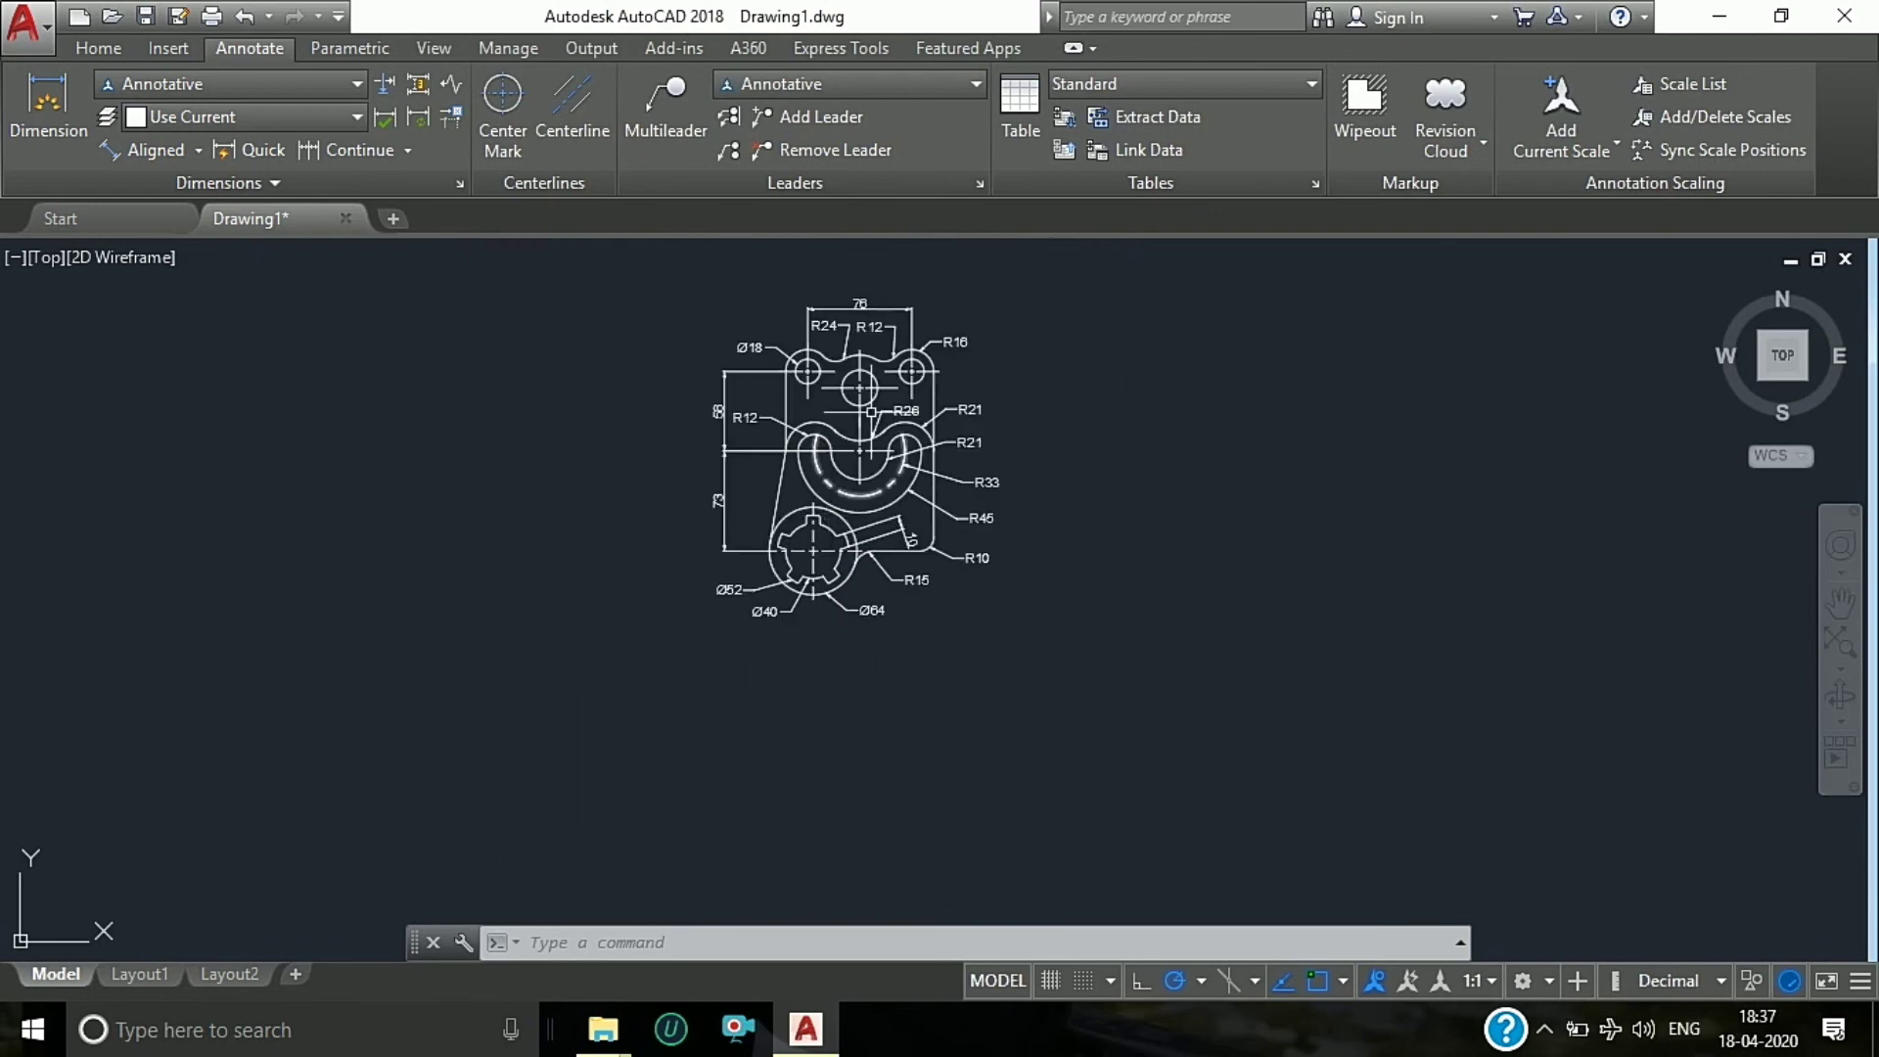
scroll(703, 245, up, 3)
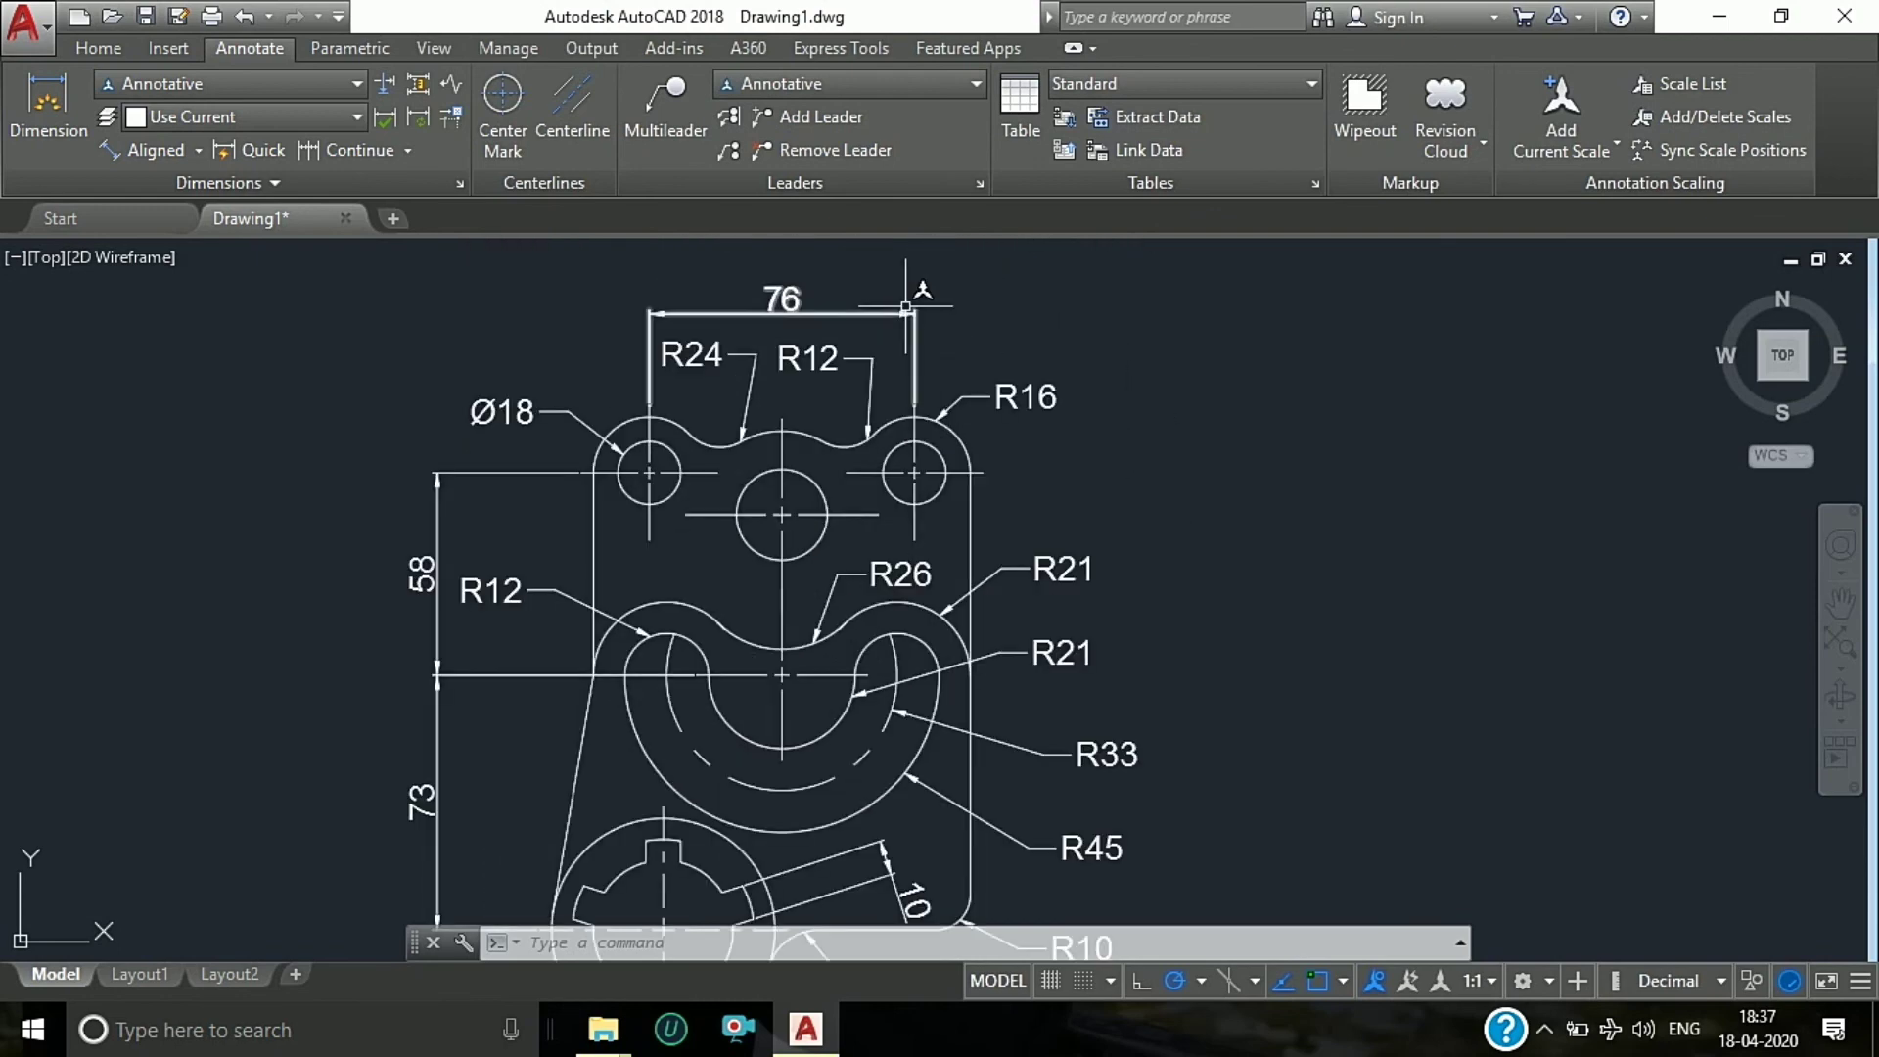
Step: Add a vertical 12 linear dimension beside the top centre circle
click(197, 152)
click(162, 211)
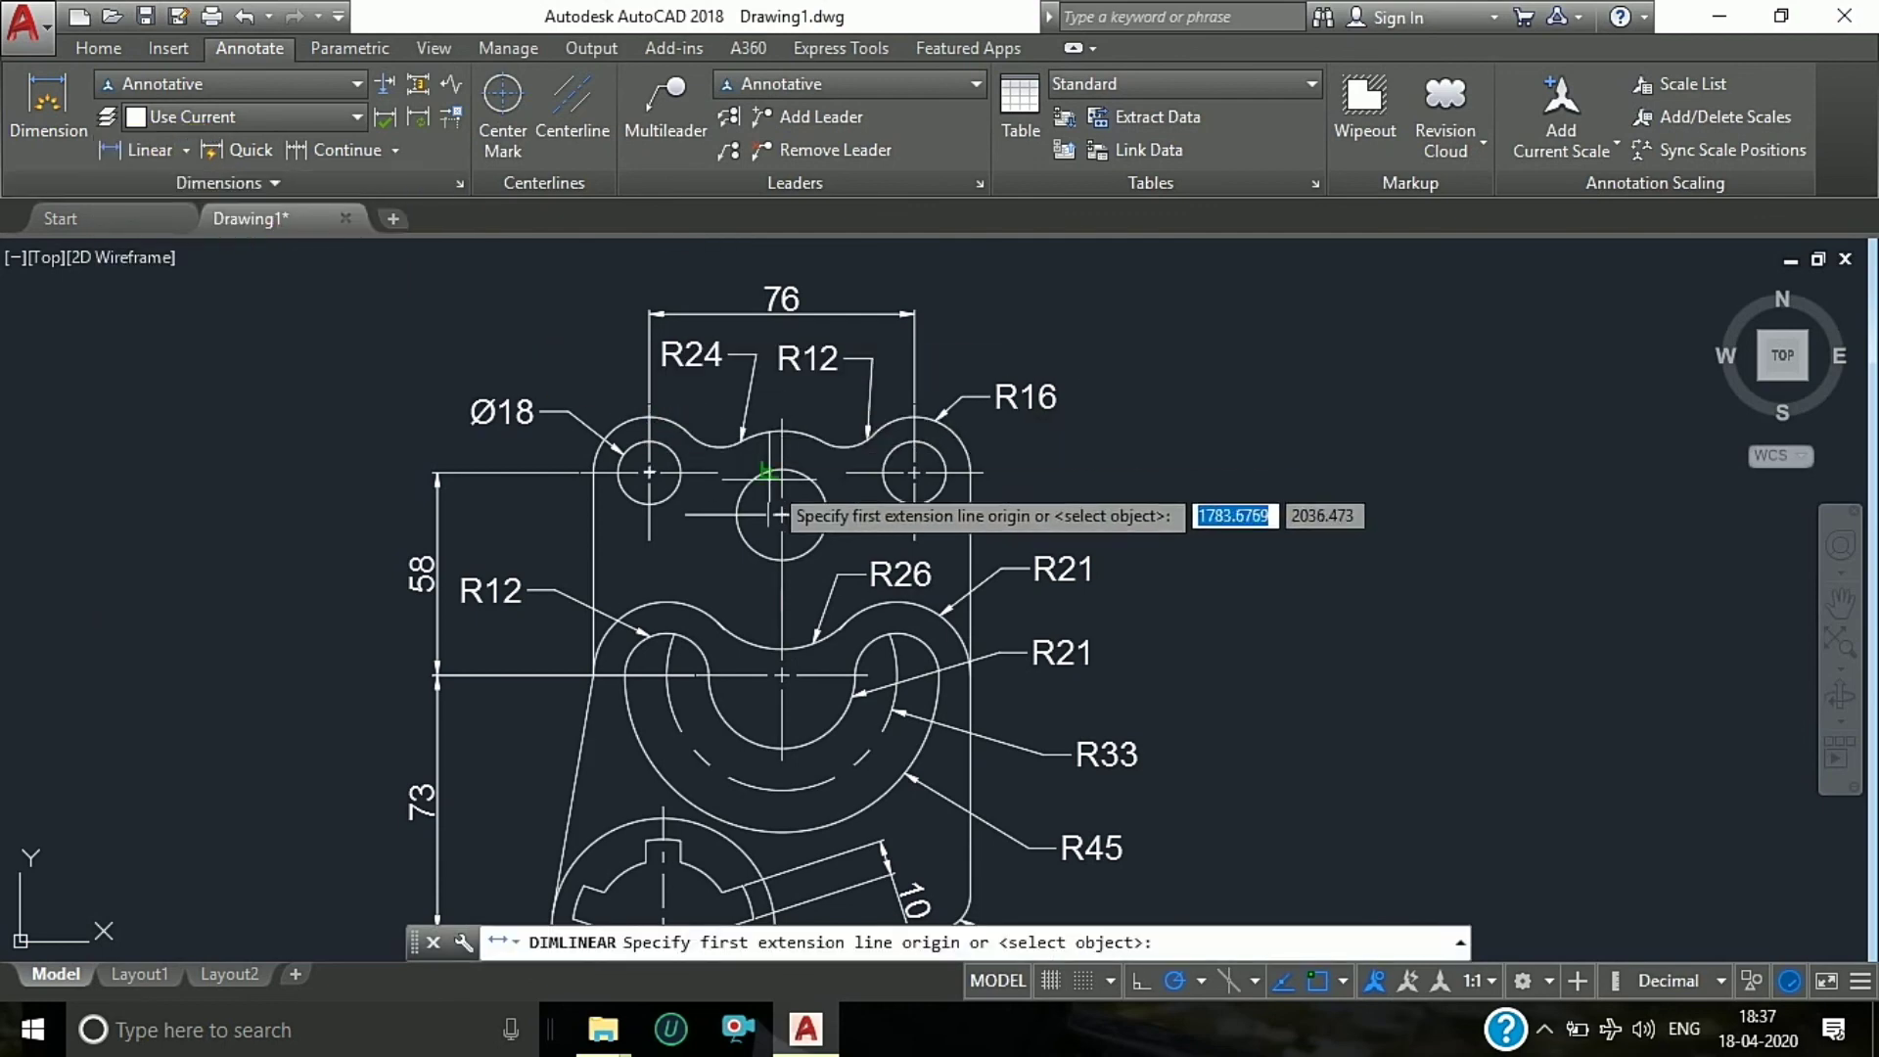
scroll(828, 495, up, 4)
click(871, 438)
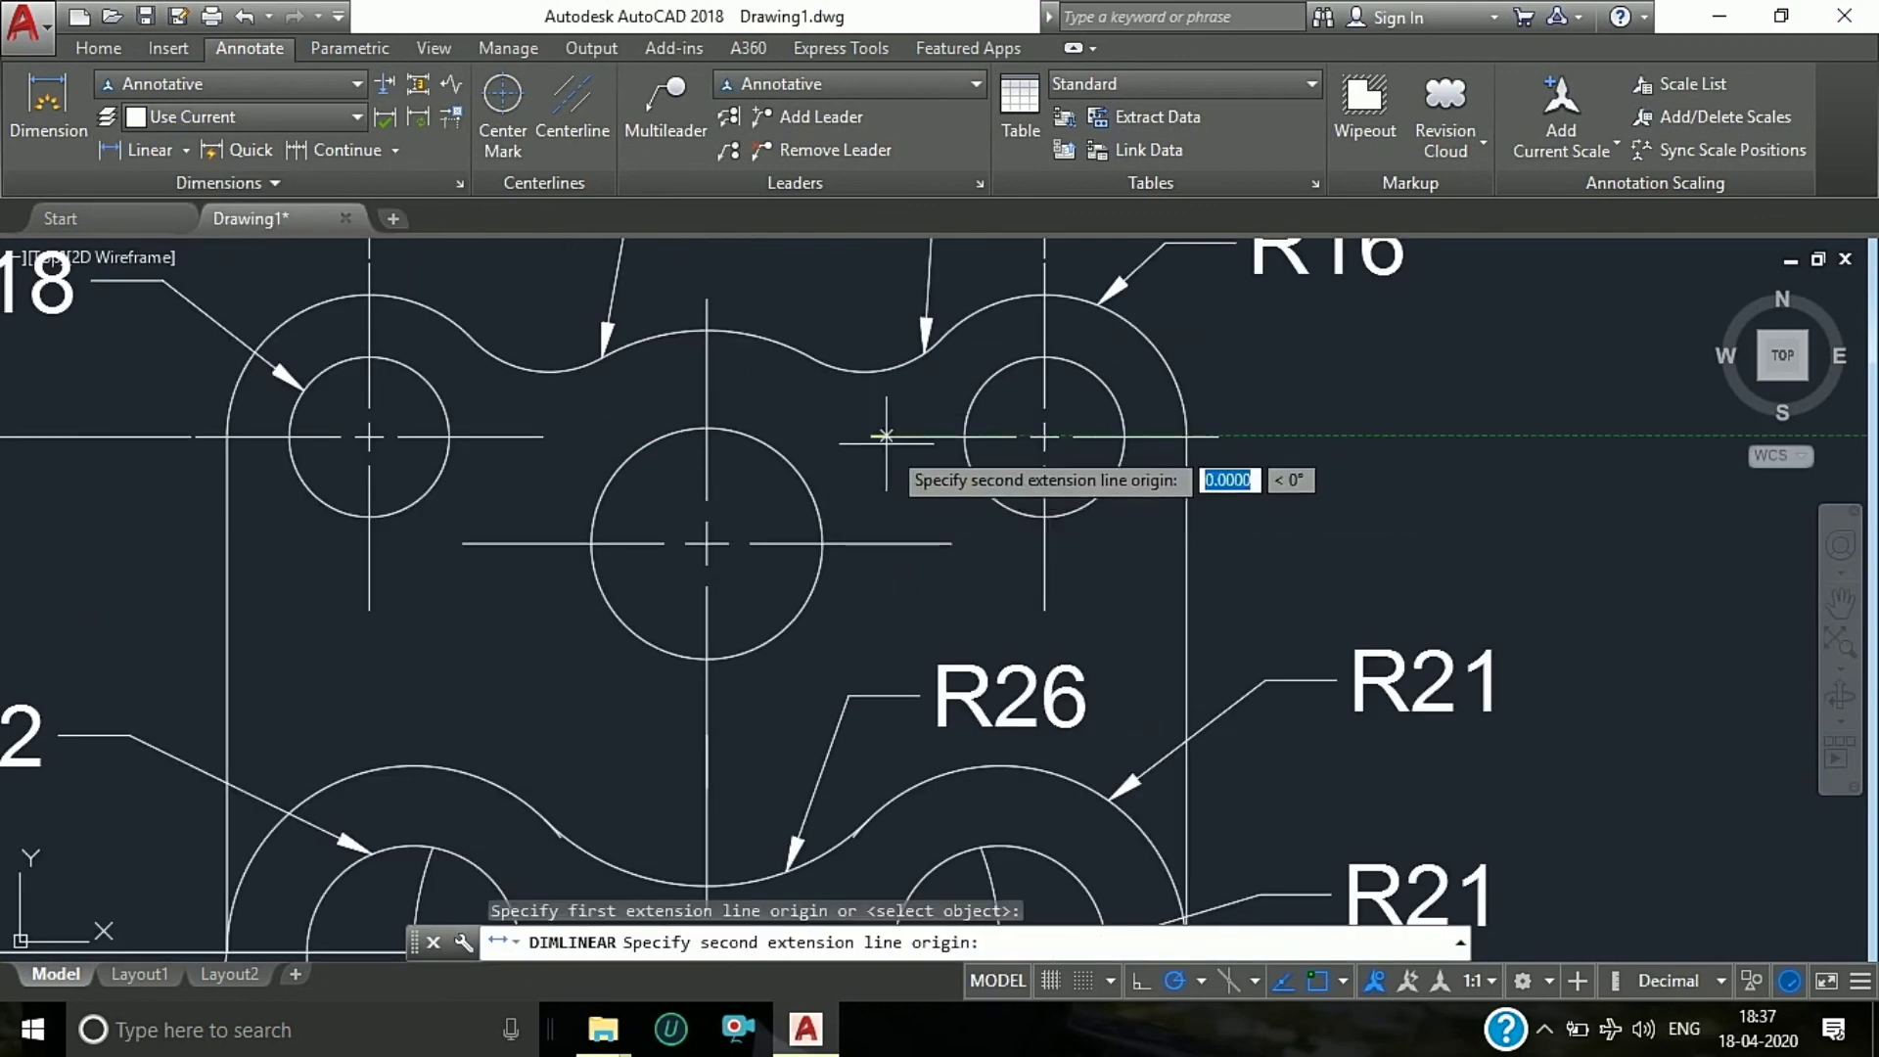
click(954, 543)
click(913, 507)
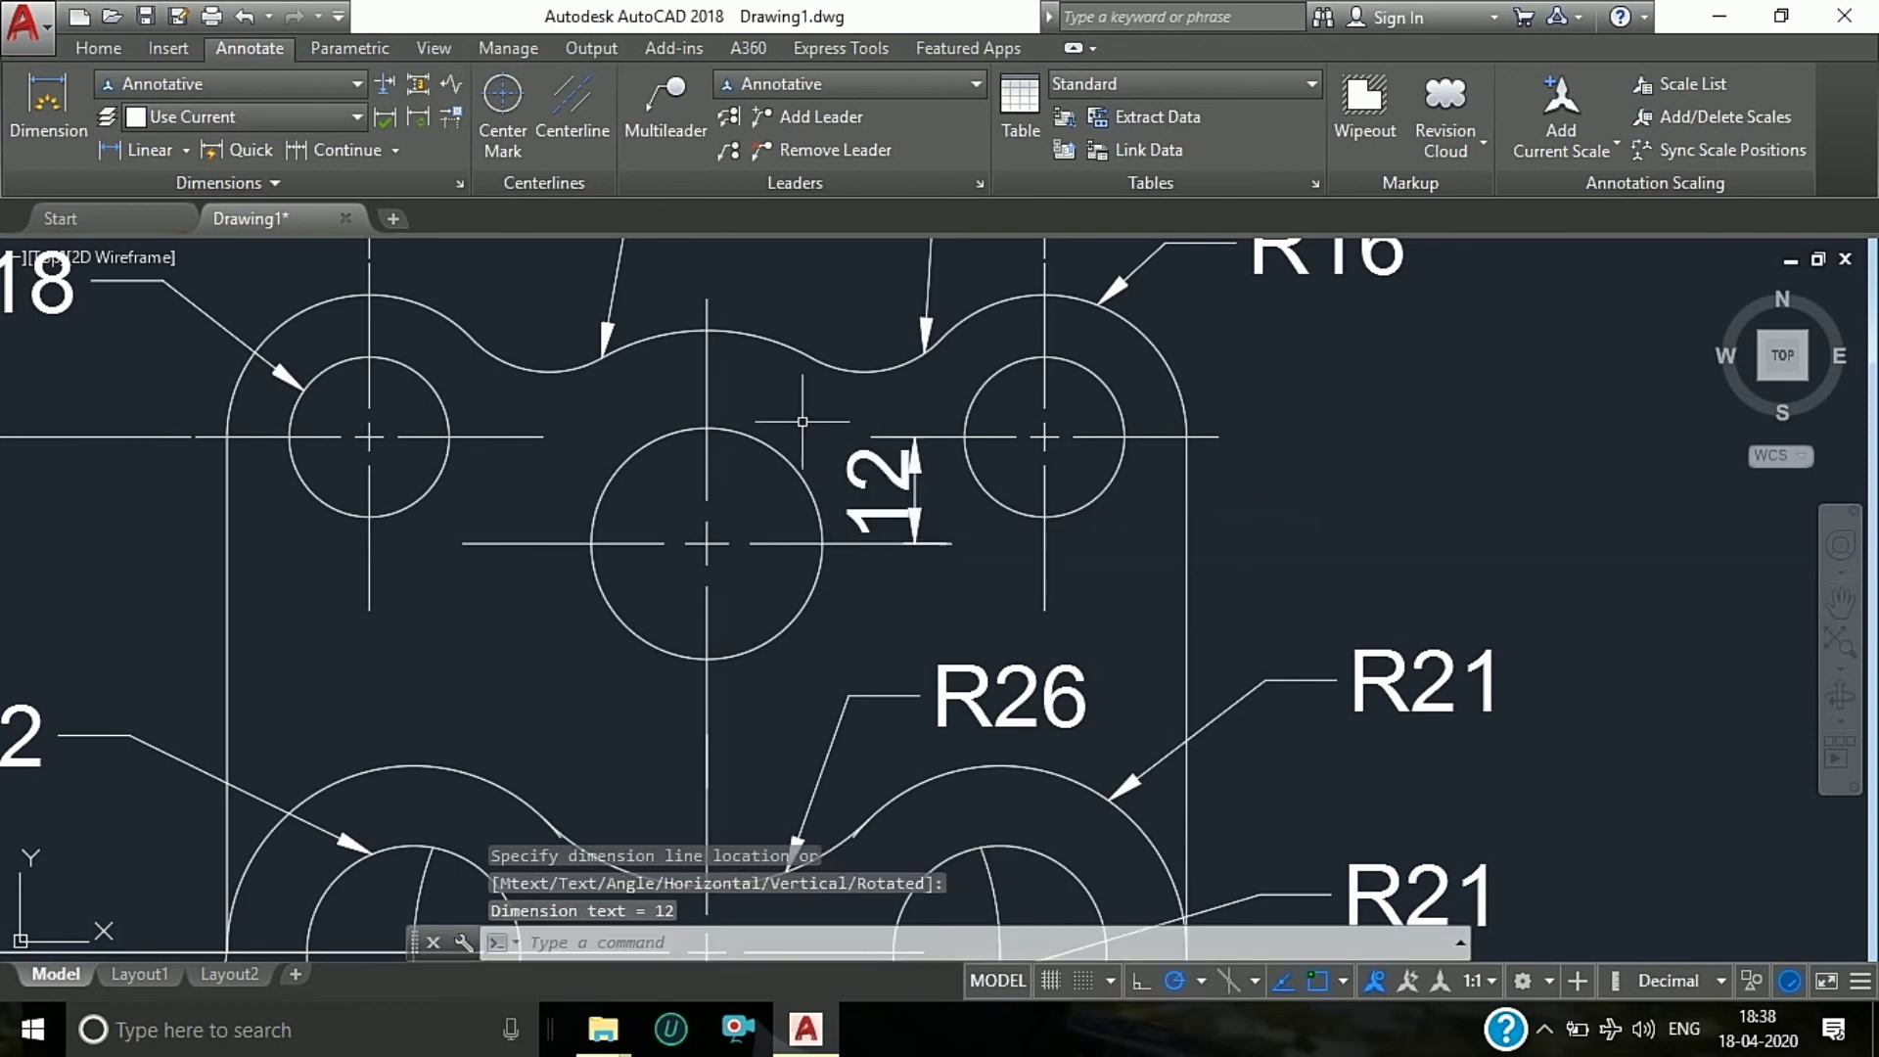
scroll(881, 450, down, 2)
scroll(859, 410, down, 2)
key(Escape)
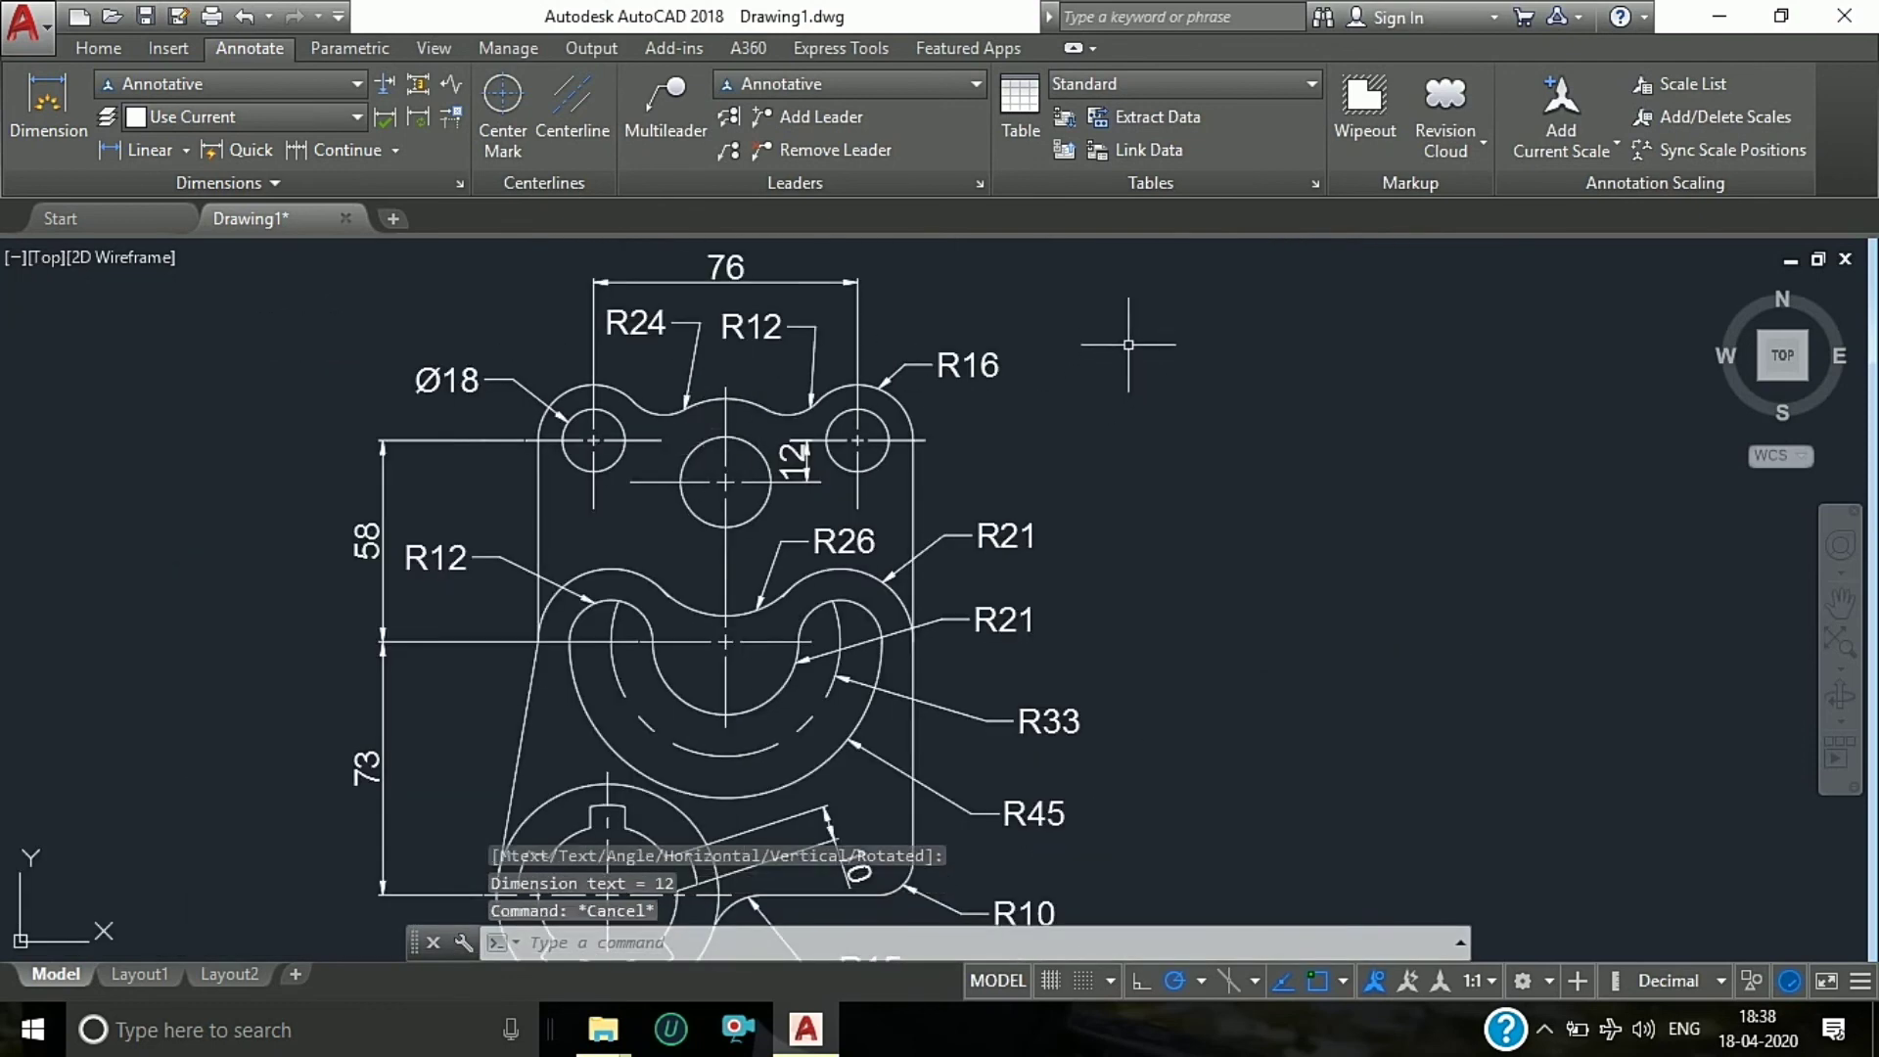
scroll(1131, 354, down, 2)
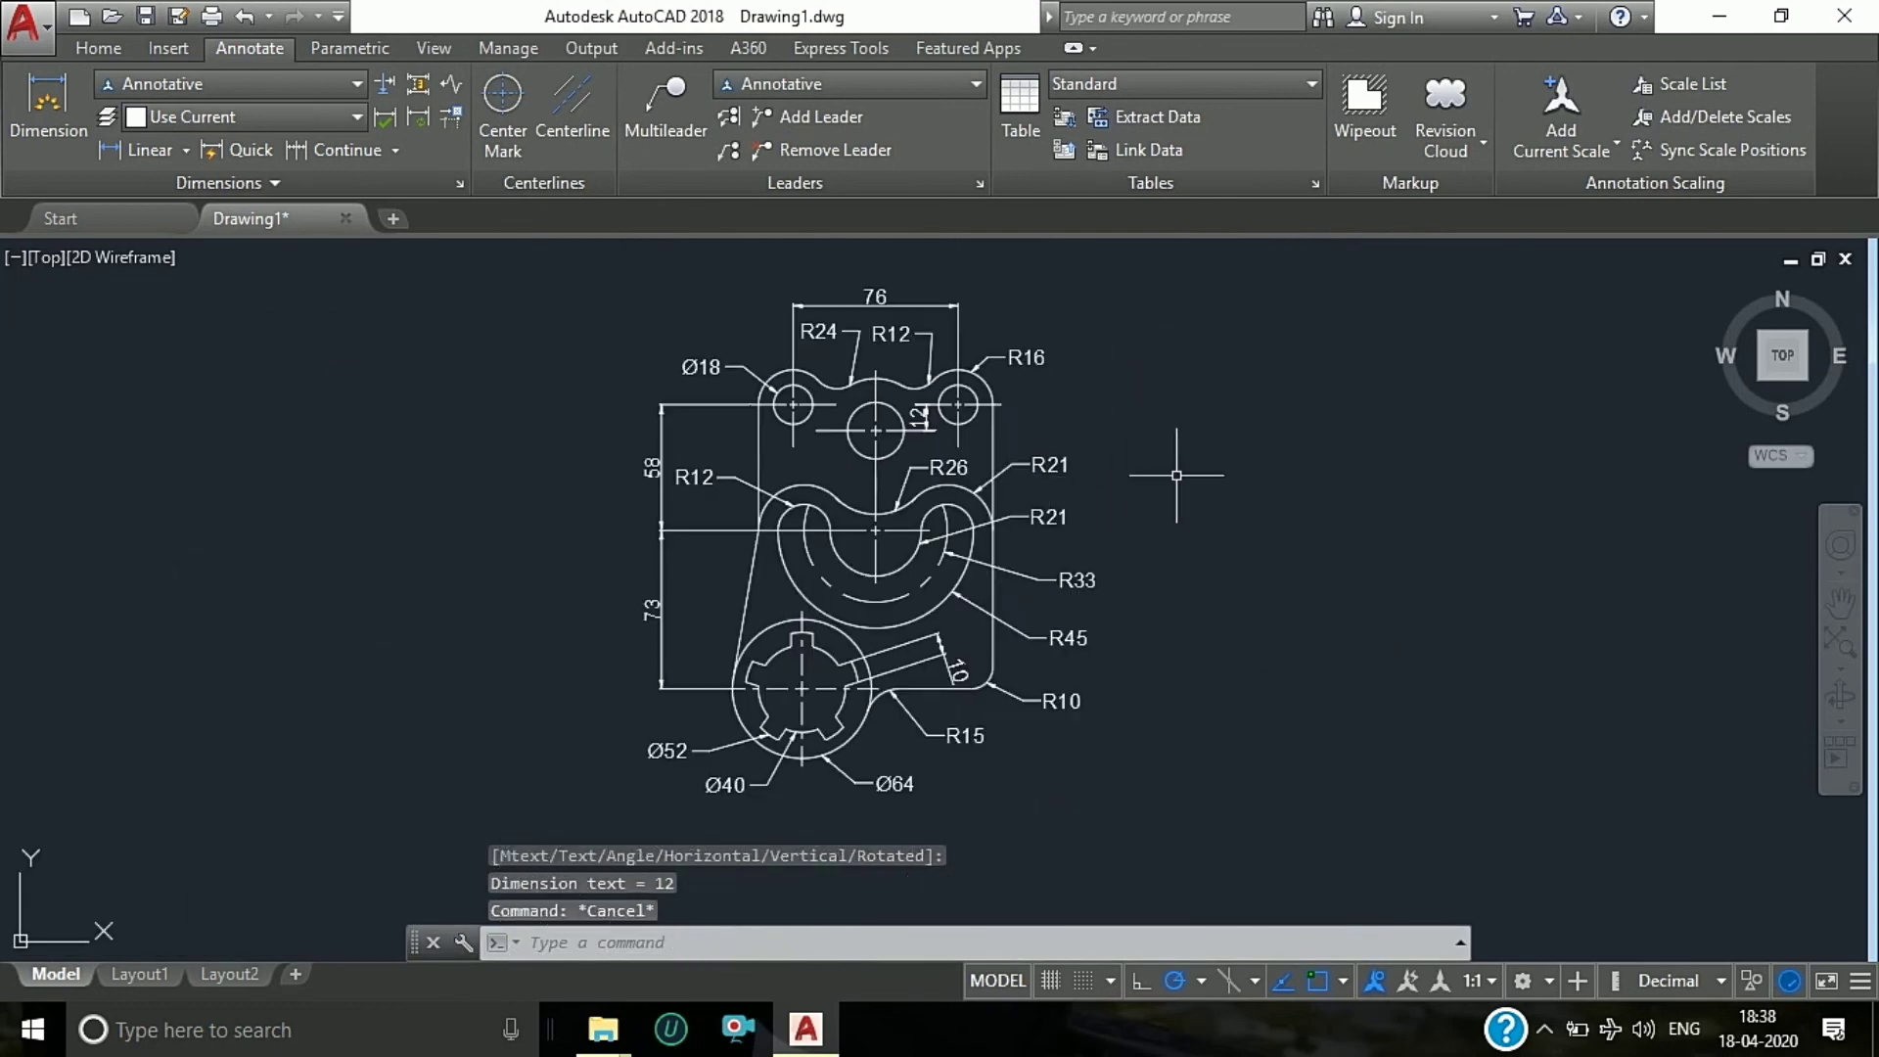